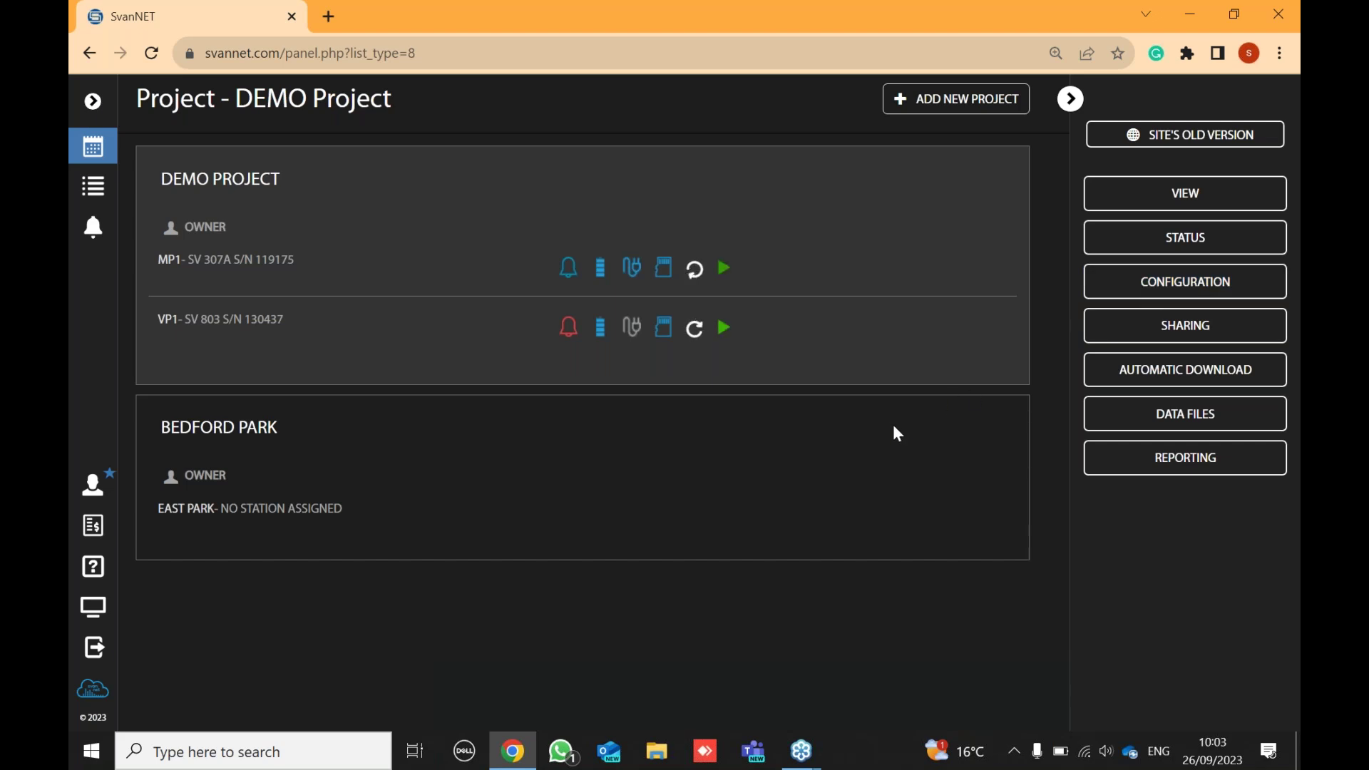
- Switch the DEMO Project page to configuration view to show editing options for MP1 and VP1
{"action": "left_click", "coordinate": [1157, 283]}
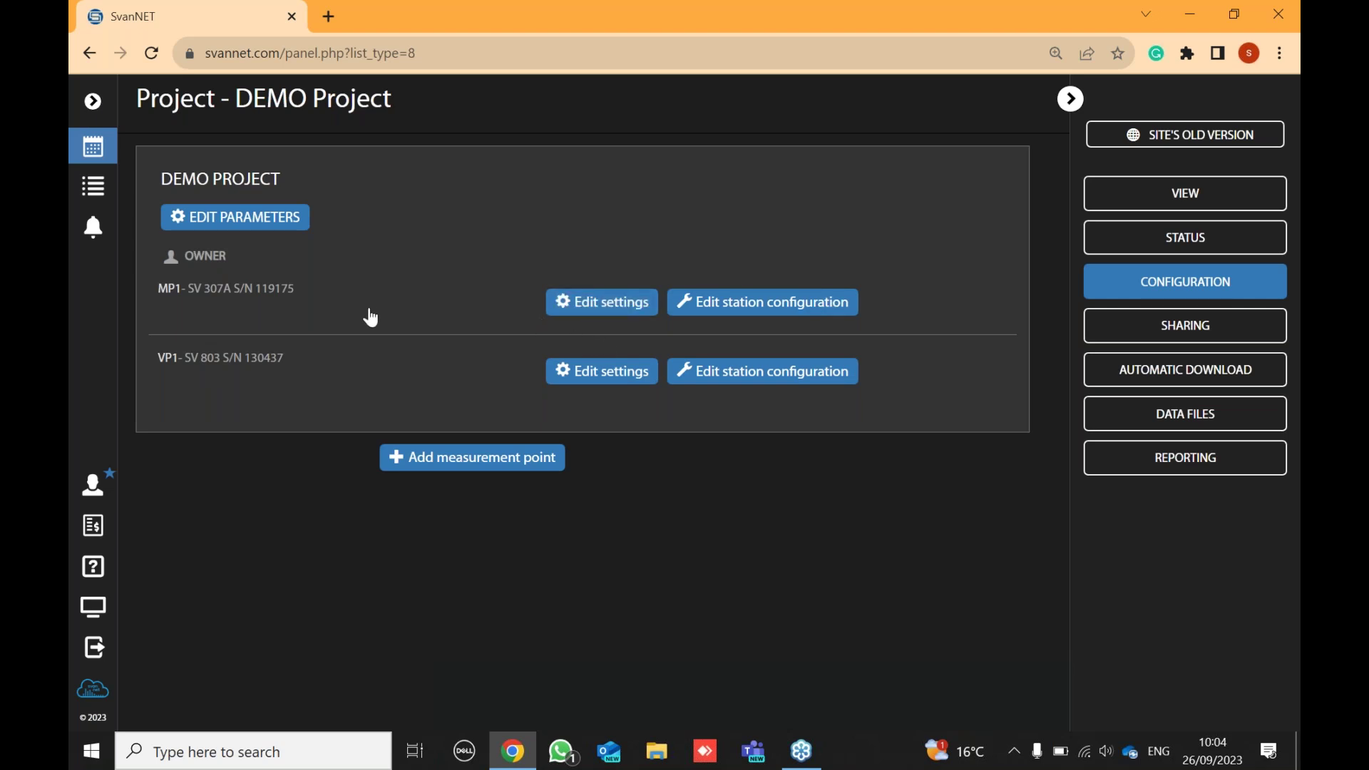
- Open MP1's station configuration, then reload the new tab so its settings finish syncing
{"action": "left_click", "coordinate": [747, 311]}
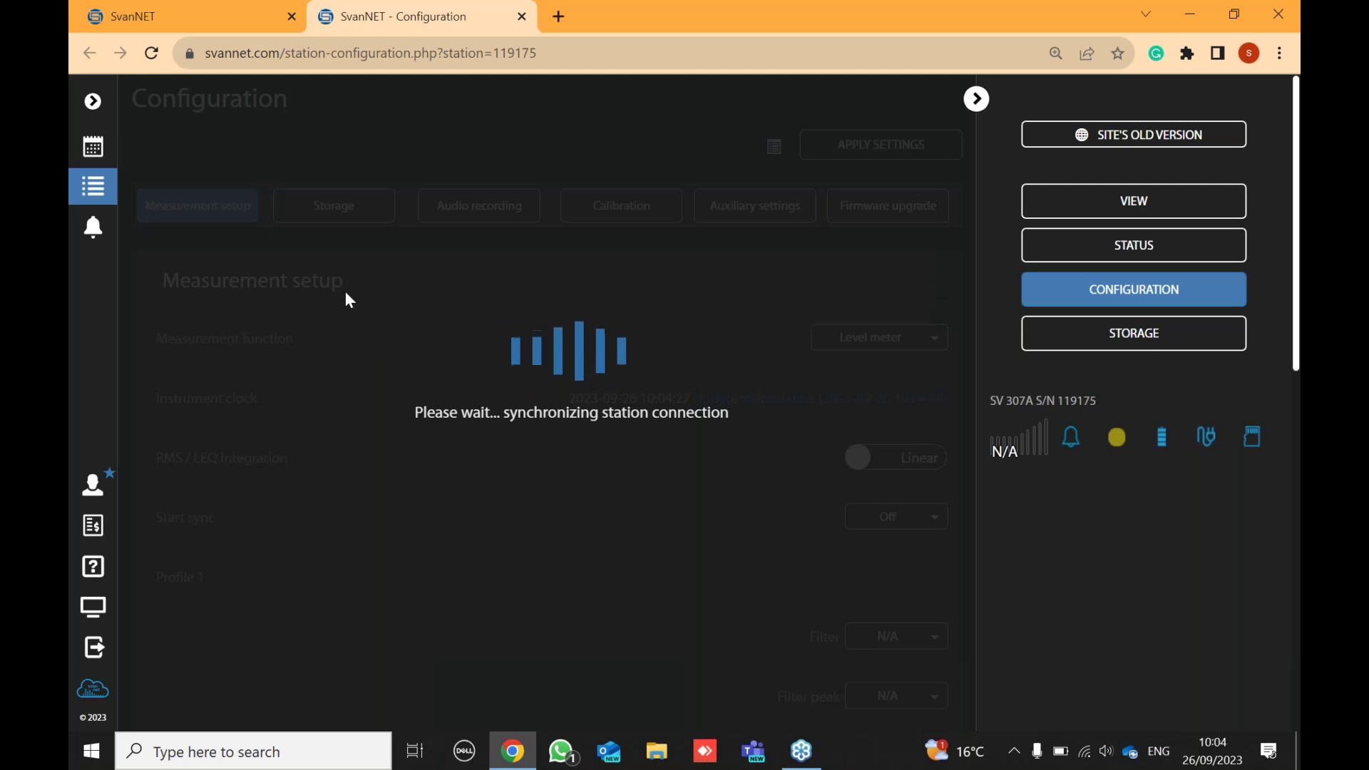
{"action": "left_click", "coordinate": [152, 54]}
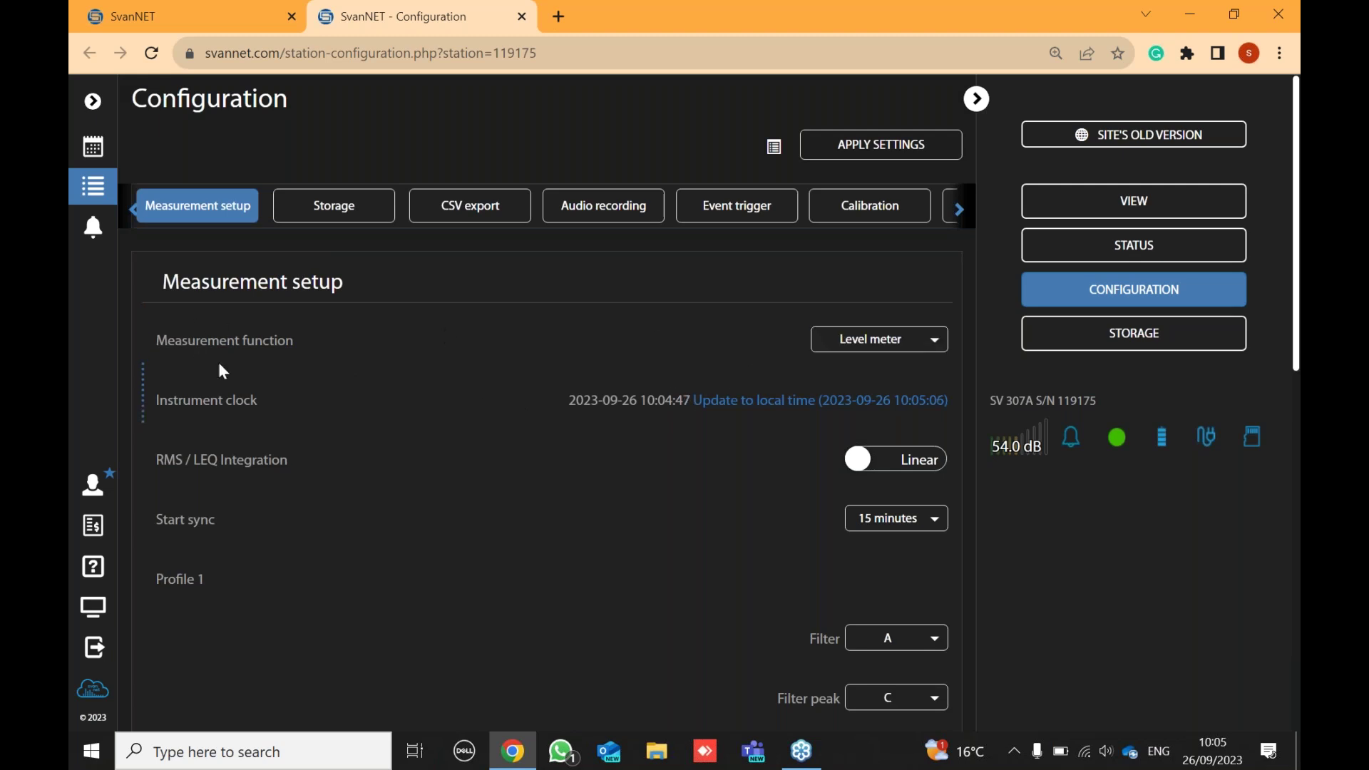
{"action": "left_click", "coordinate": [865, 341]}
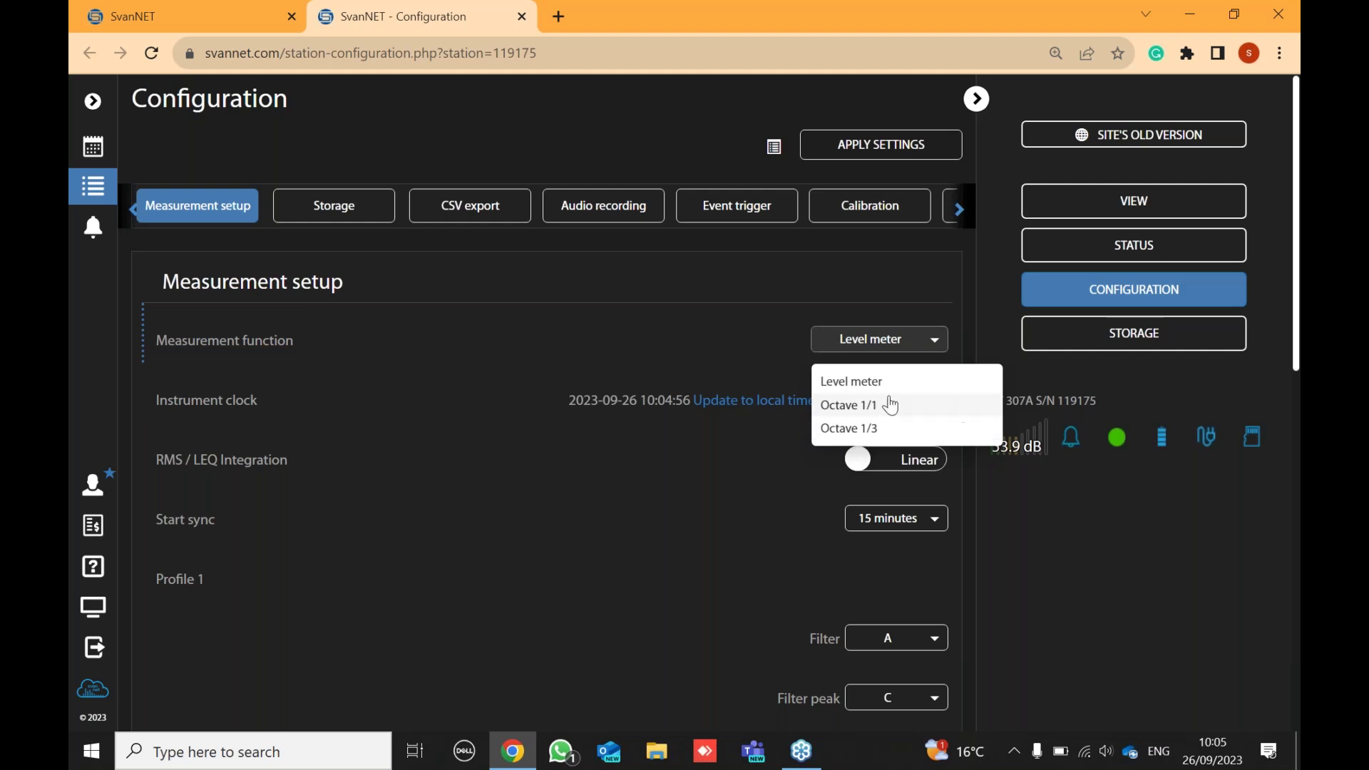
{"action": "left_click", "coordinate": [687, 289]}
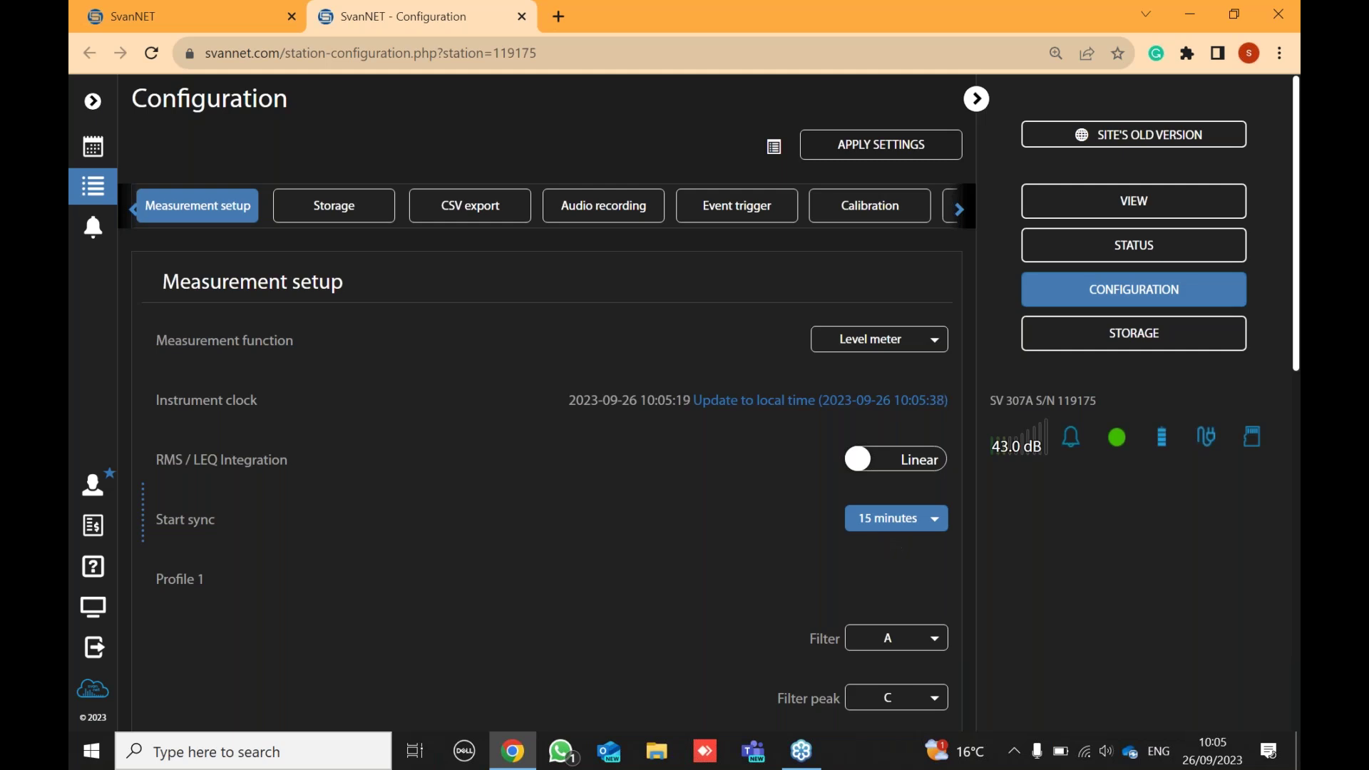
{"action": "scroll", "coordinate": [773, 535], "scroll_direction": "down", "scroll_amount": 4}
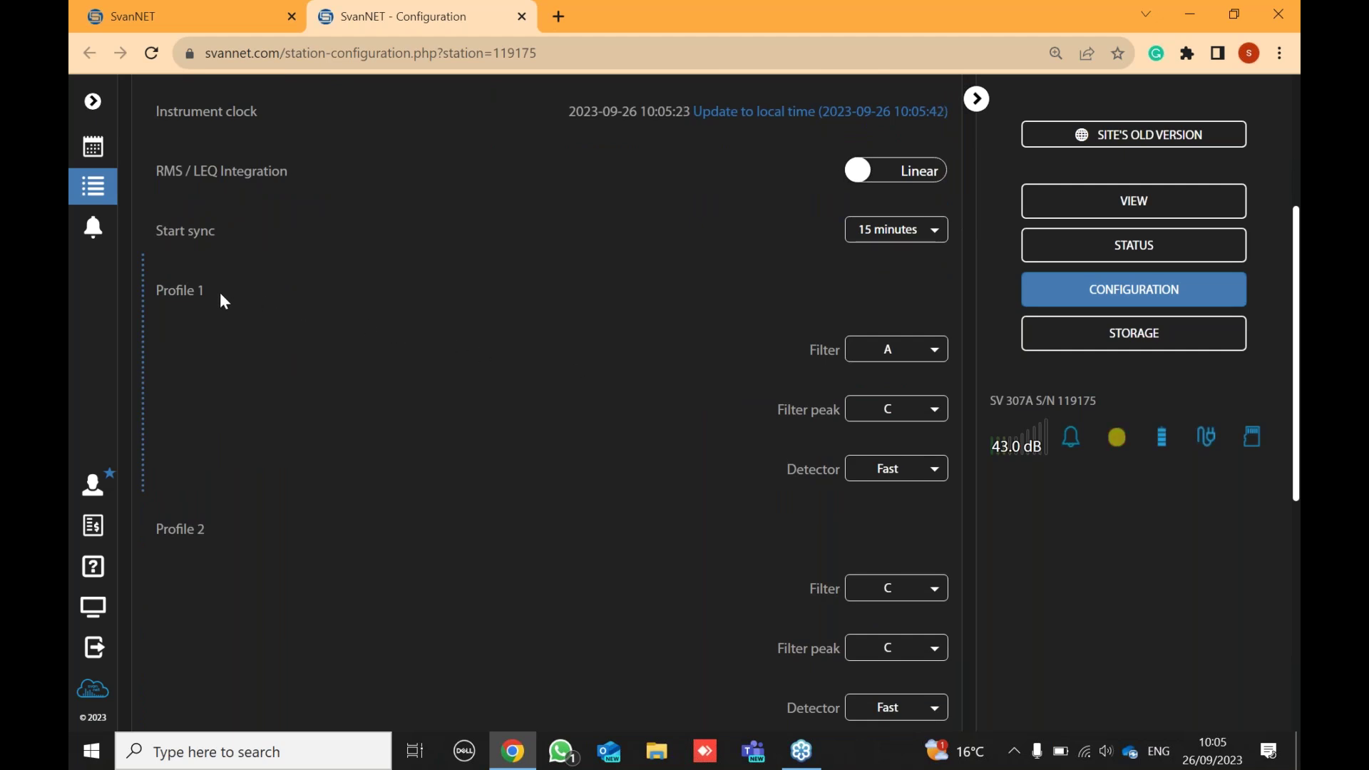
{"action": "scroll", "coordinate": [221, 296], "scroll_direction": "down", "scroll_amount": 2}
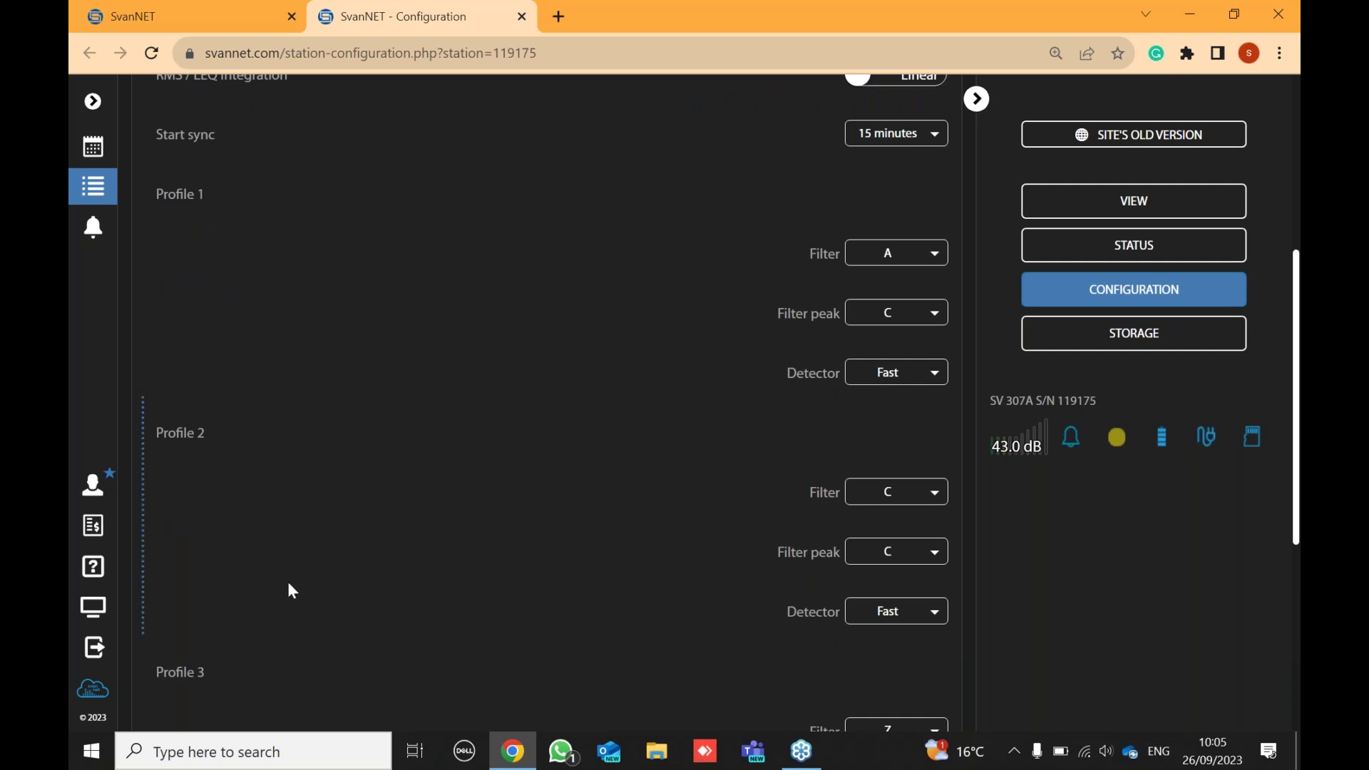
{"action": "scroll", "coordinate": [288, 574], "scroll_direction": "down", "scroll_amount": 2}
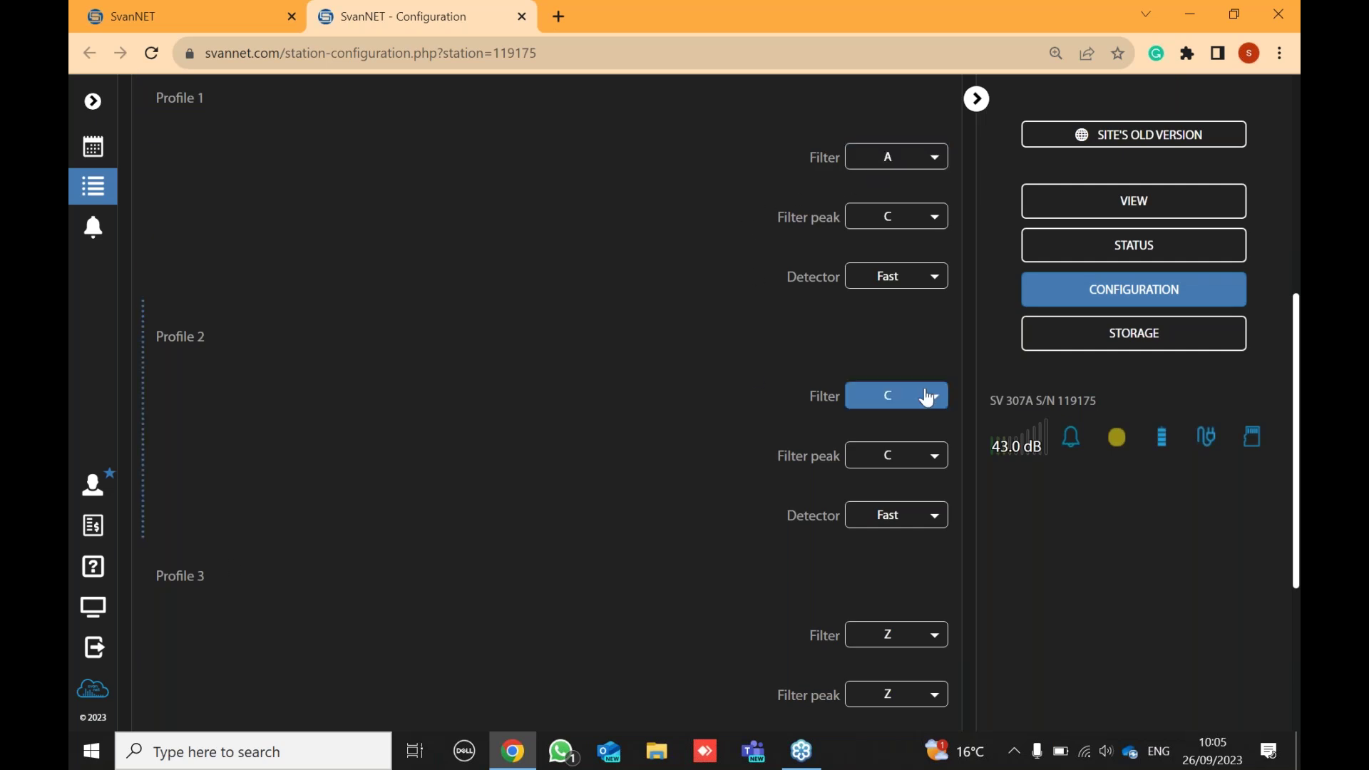
{"action": "scroll", "coordinate": [623, 535], "scroll_direction": "down", "scroll_amount": 5}
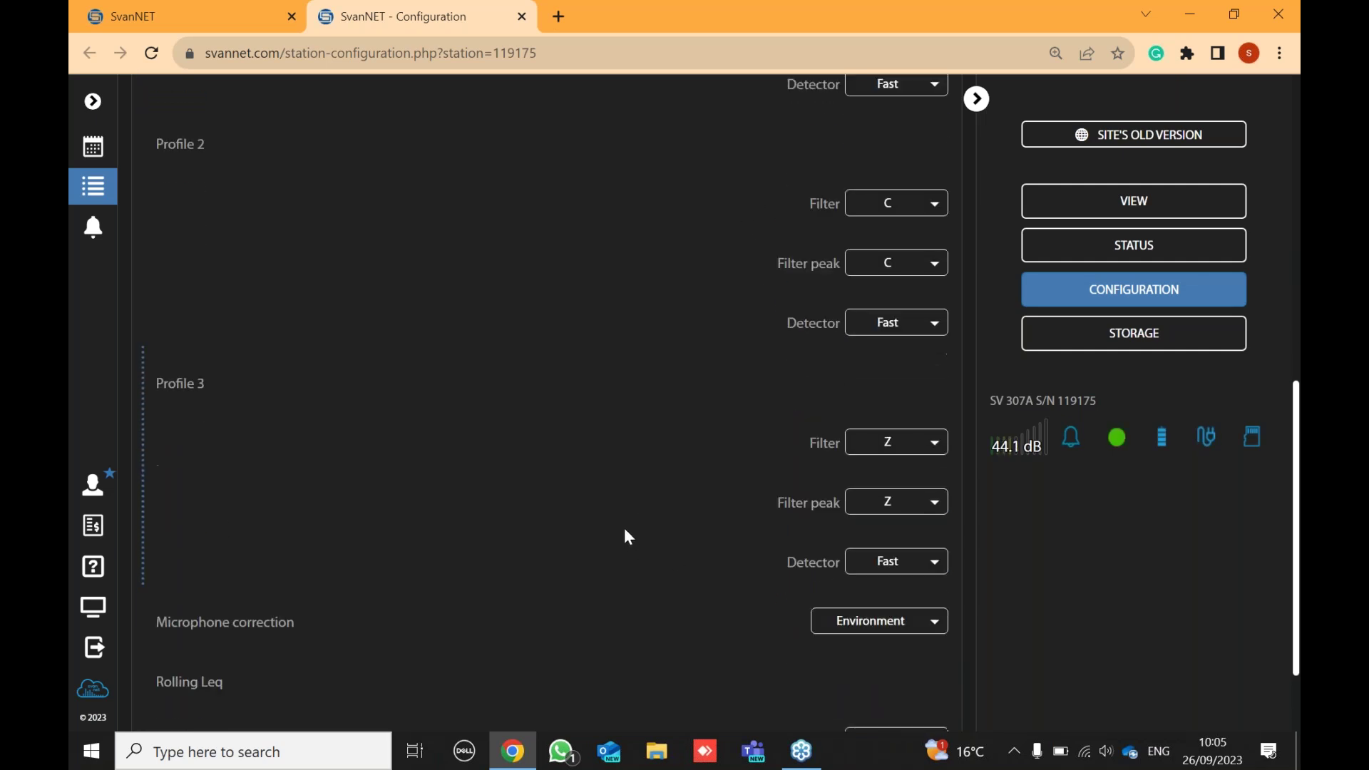
{"action": "scroll", "coordinate": [625, 535], "scroll_direction": "down", "scroll_amount": 1}
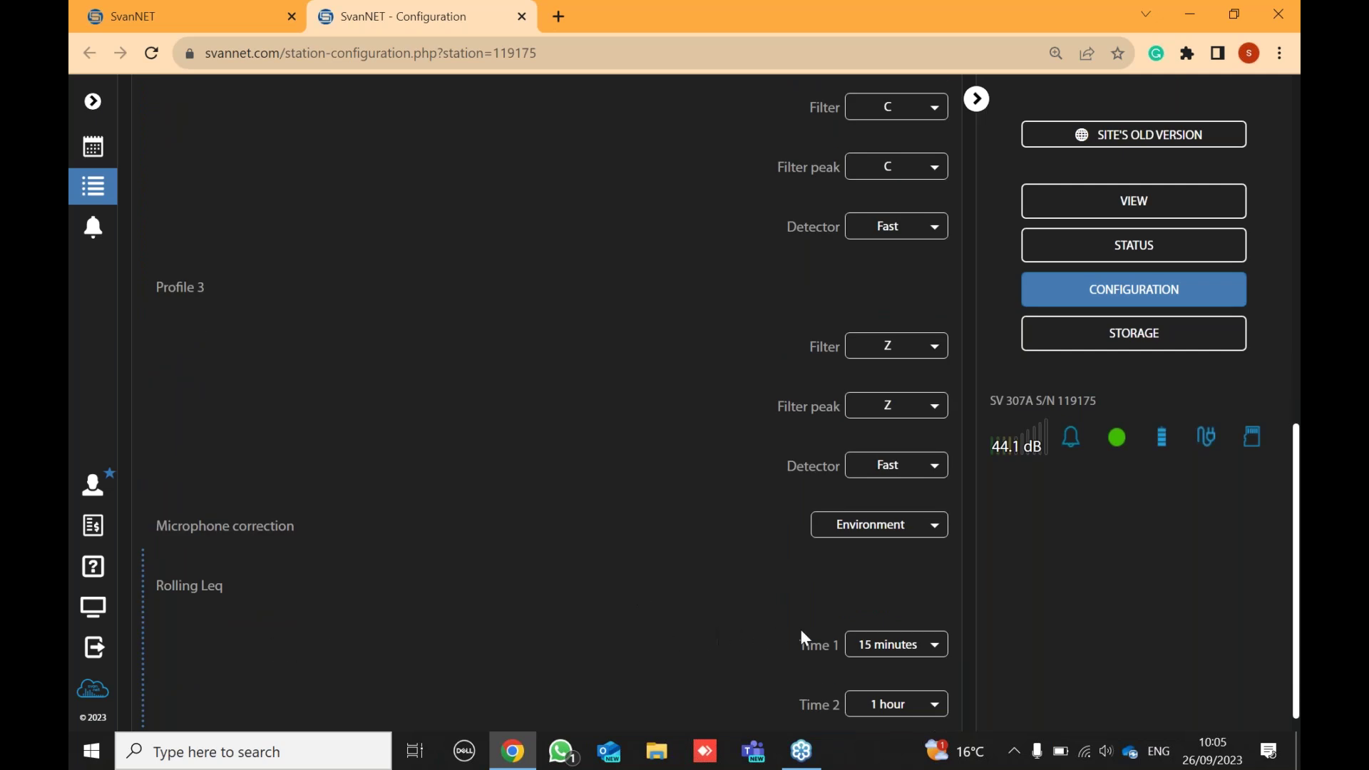
{"action": "left_click", "coordinate": [891, 645]}
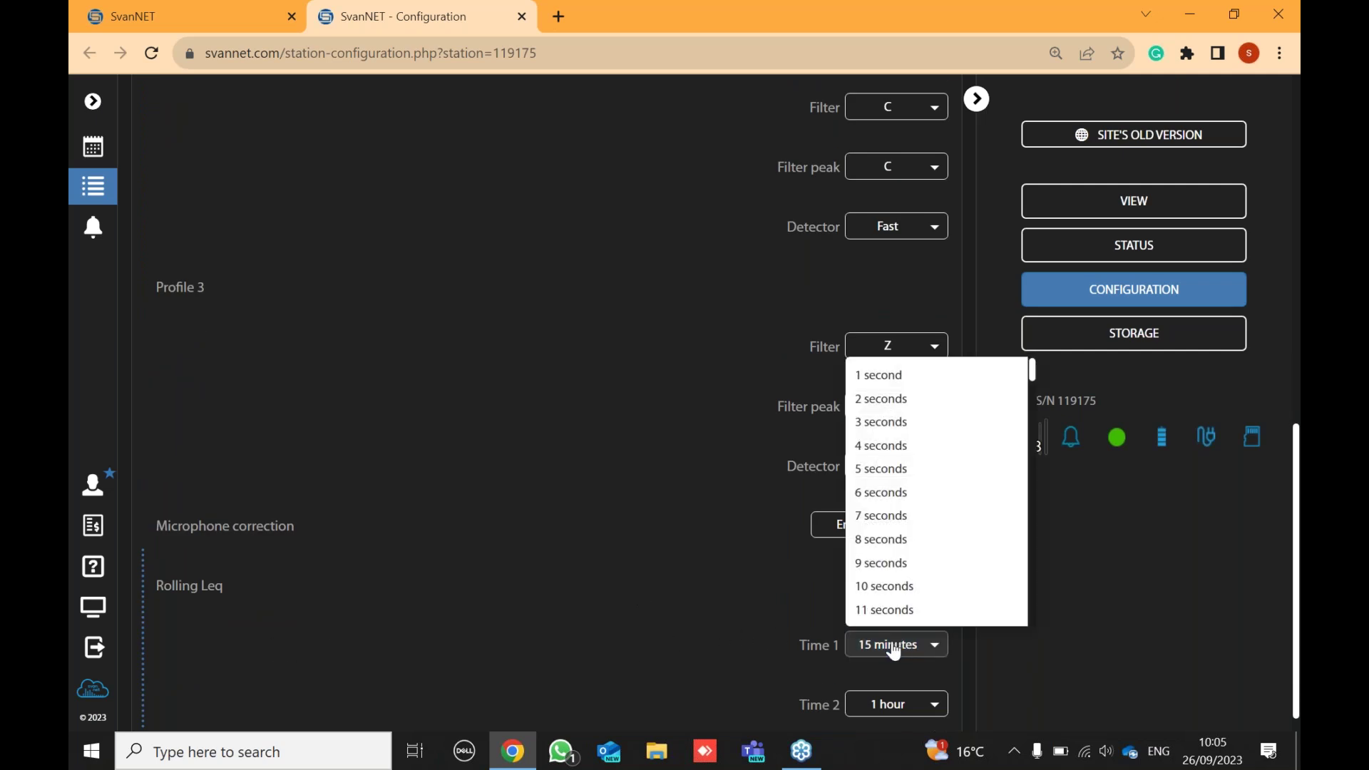
{"action": "left_click", "coordinate": [891, 645]}
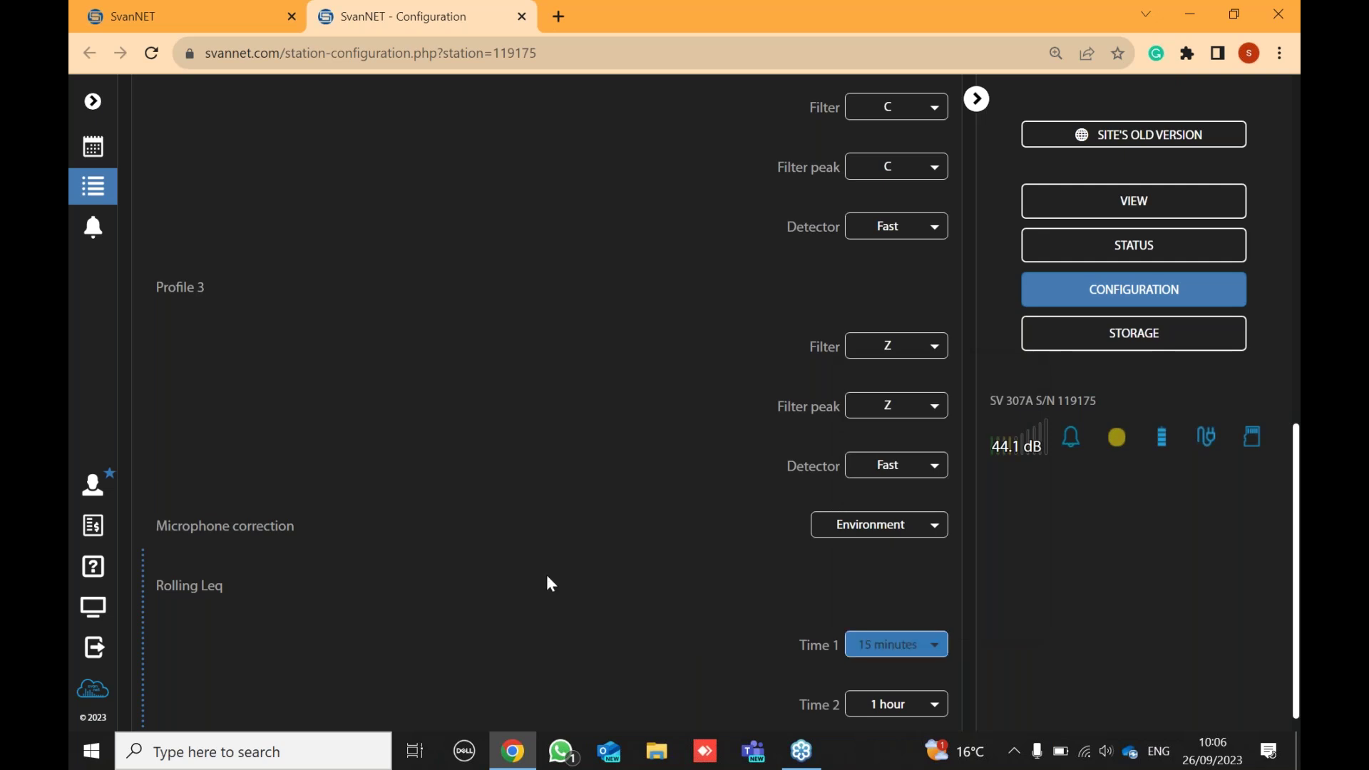
{"action": "scroll", "coordinate": [500, 542], "scroll_direction": "up", "scroll_amount": 10}
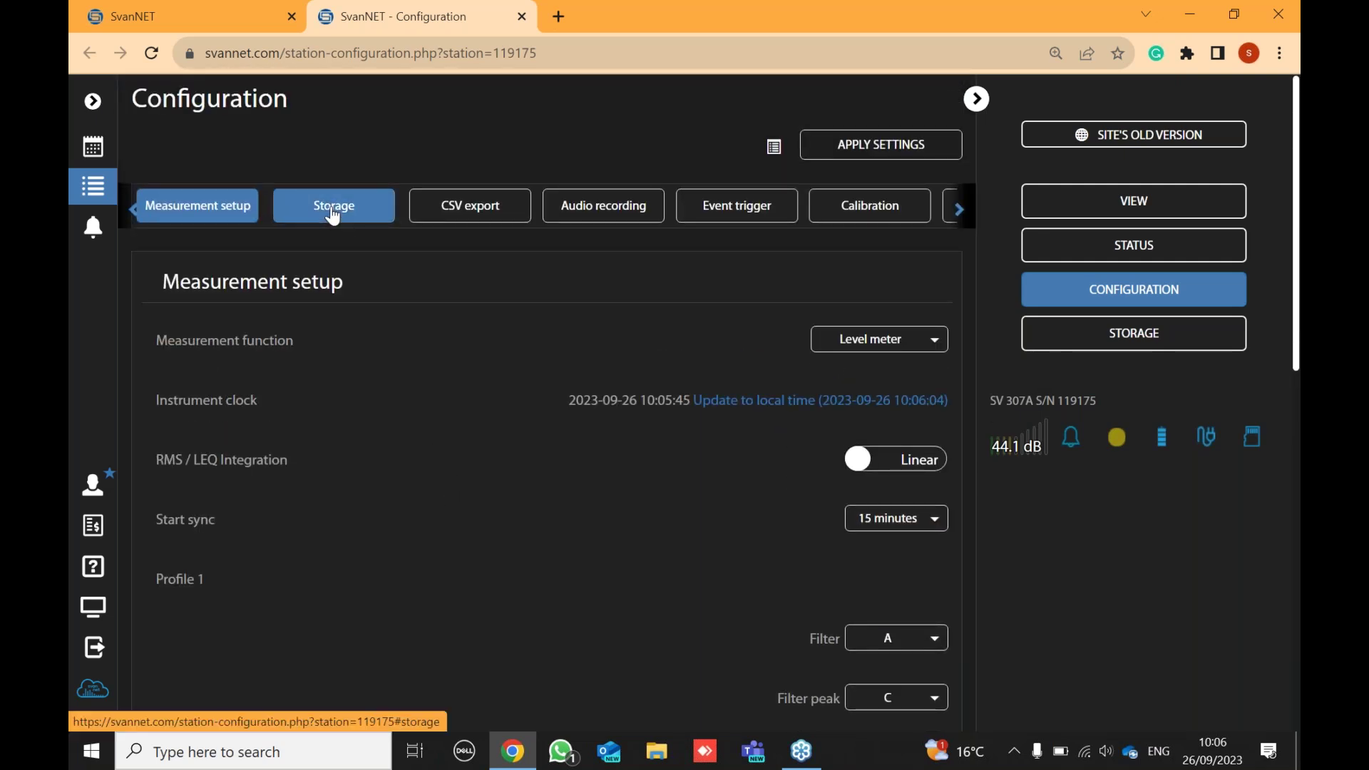
- Review the Storage settings: data logger on, daily splitting, 00:15:00 summary step, 1 s time history
{"action": "left_click", "coordinate": [333, 213]}
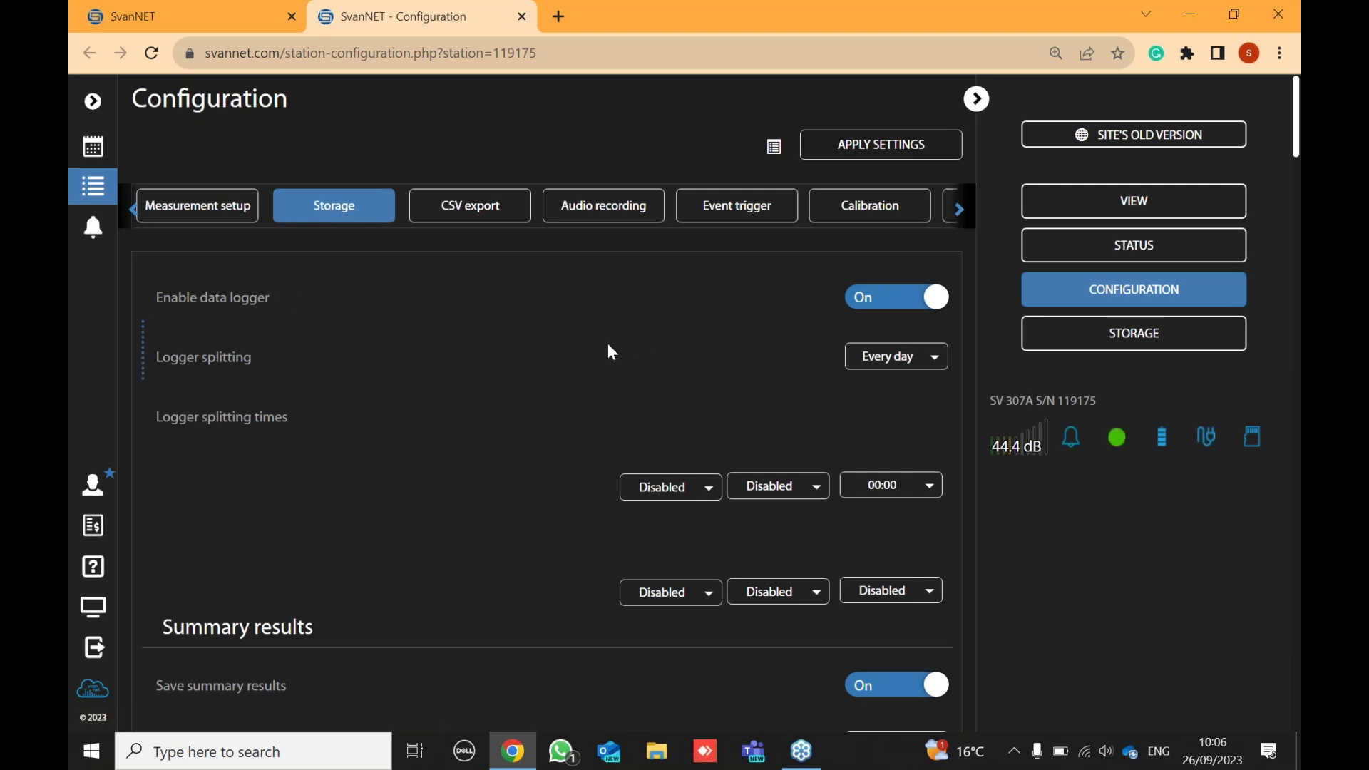
{"action": "scroll", "coordinate": [605, 345], "scroll_direction": "down", "scroll_amount": 3}
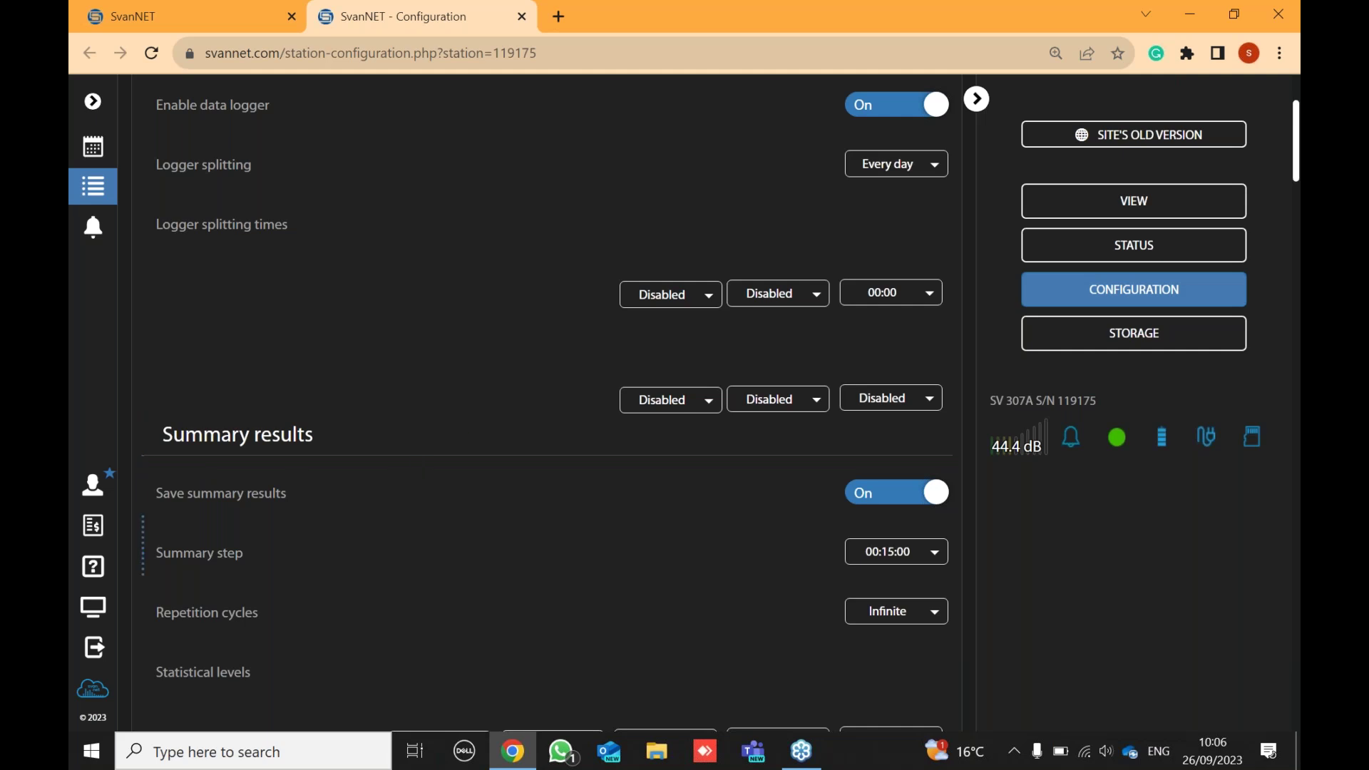
{"action": "scroll", "coordinate": [485, 495], "scroll_direction": "down", "scroll_amount": 4}
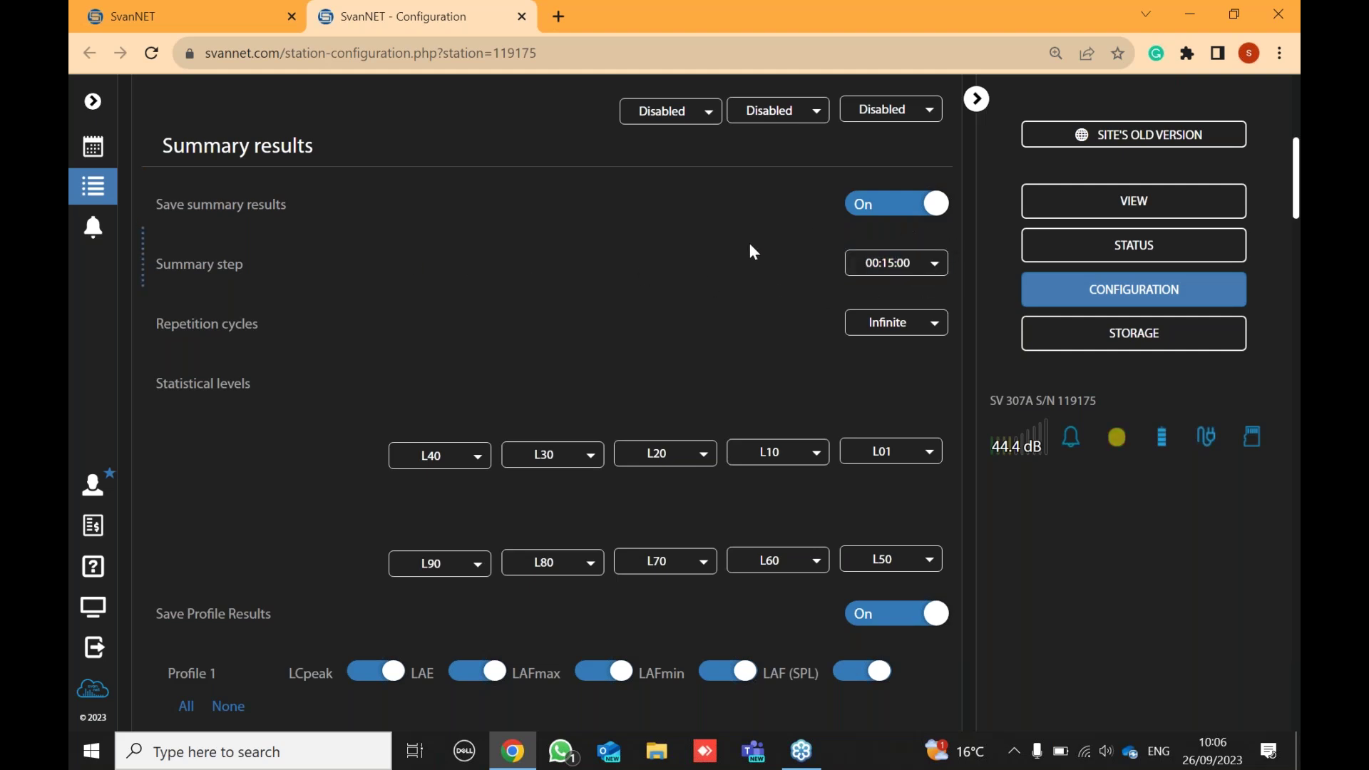
{"action": "scroll", "coordinate": [815, 352], "scroll_direction": "down", "scroll_amount": 15}
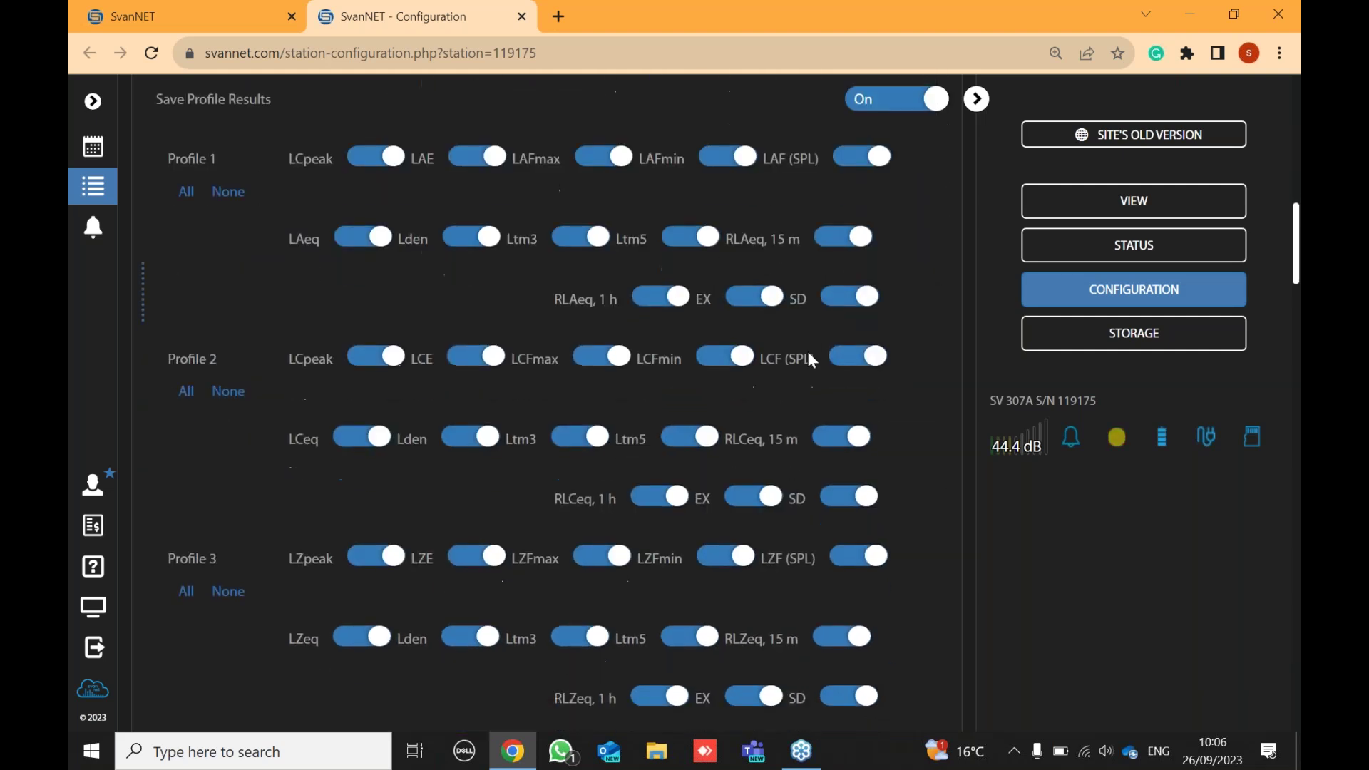
{"action": "scroll", "coordinate": [809, 357], "scroll_direction": "down", "scroll_amount": 15}
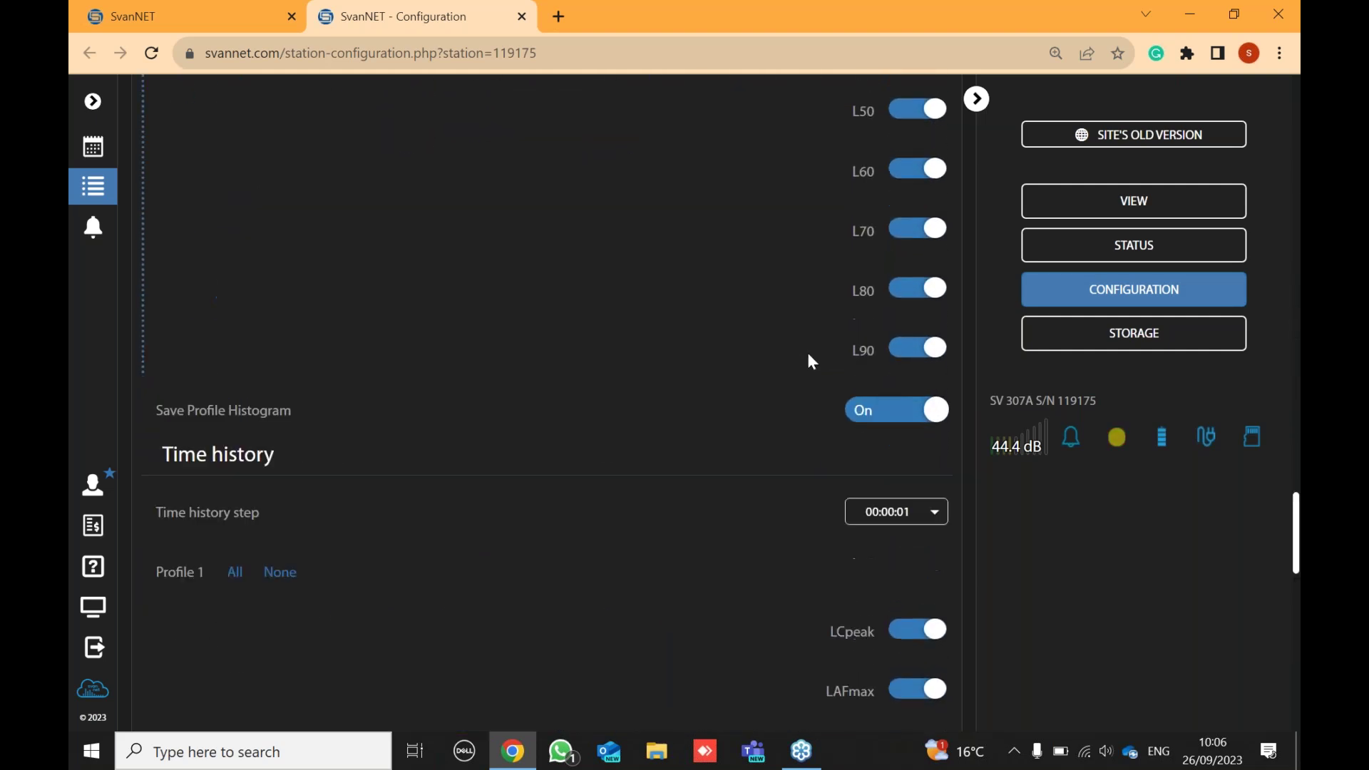
{"action": "scroll", "coordinate": [423, 289], "scroll_direction": "up", "scroll_amount": 3}
{"action": "scroll", "coordinate": [822, 384], "scroll_direction": "up", "scroll_amount": 10}
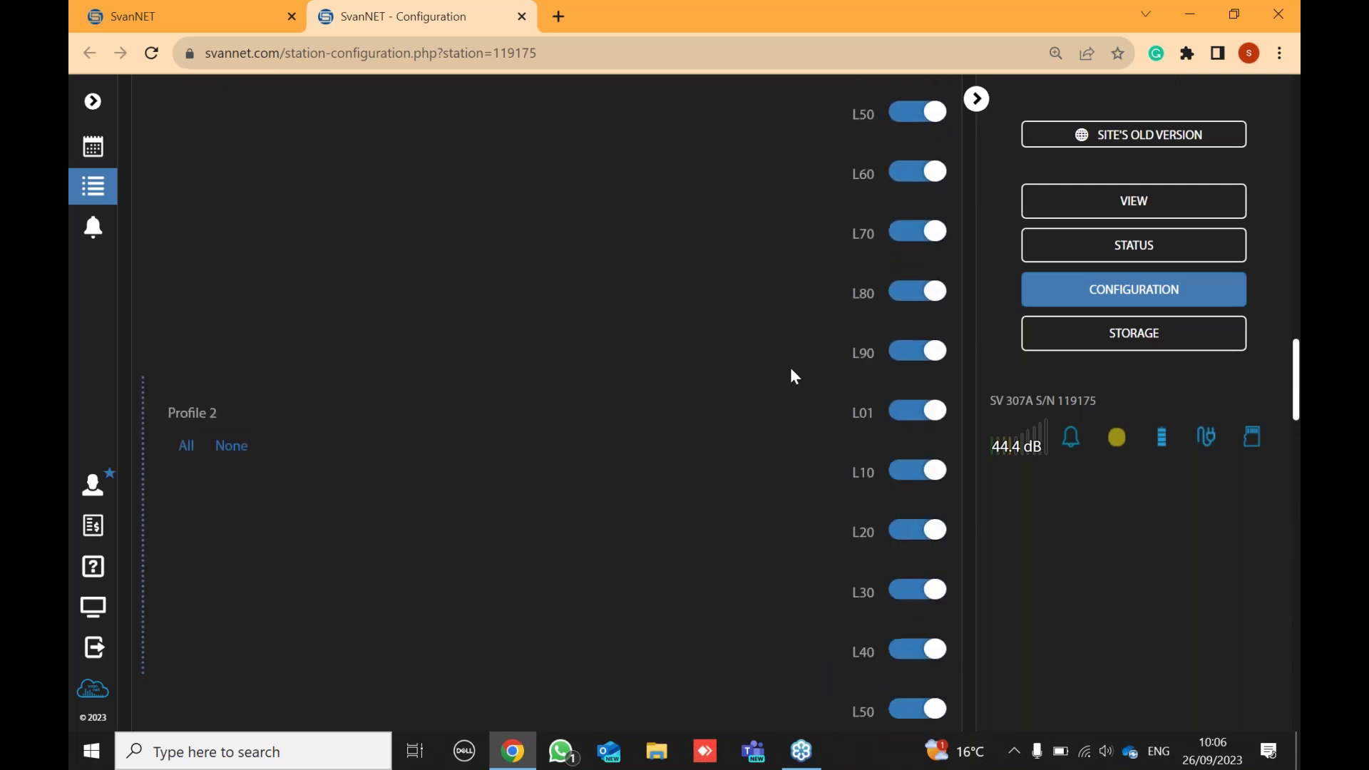
{"action": "scroll", "coordinate": [791, 366], "scroll_direction": "up", "scroll_amount": 12}
{"action": "scroll", "coordinate": [780, 382], "scroll_direction": "up", "scroll_amount": 2}
{"action": "scroll", "coordinate": [892, 386], "scroll_direction": "down", "scroll_amount": 4}
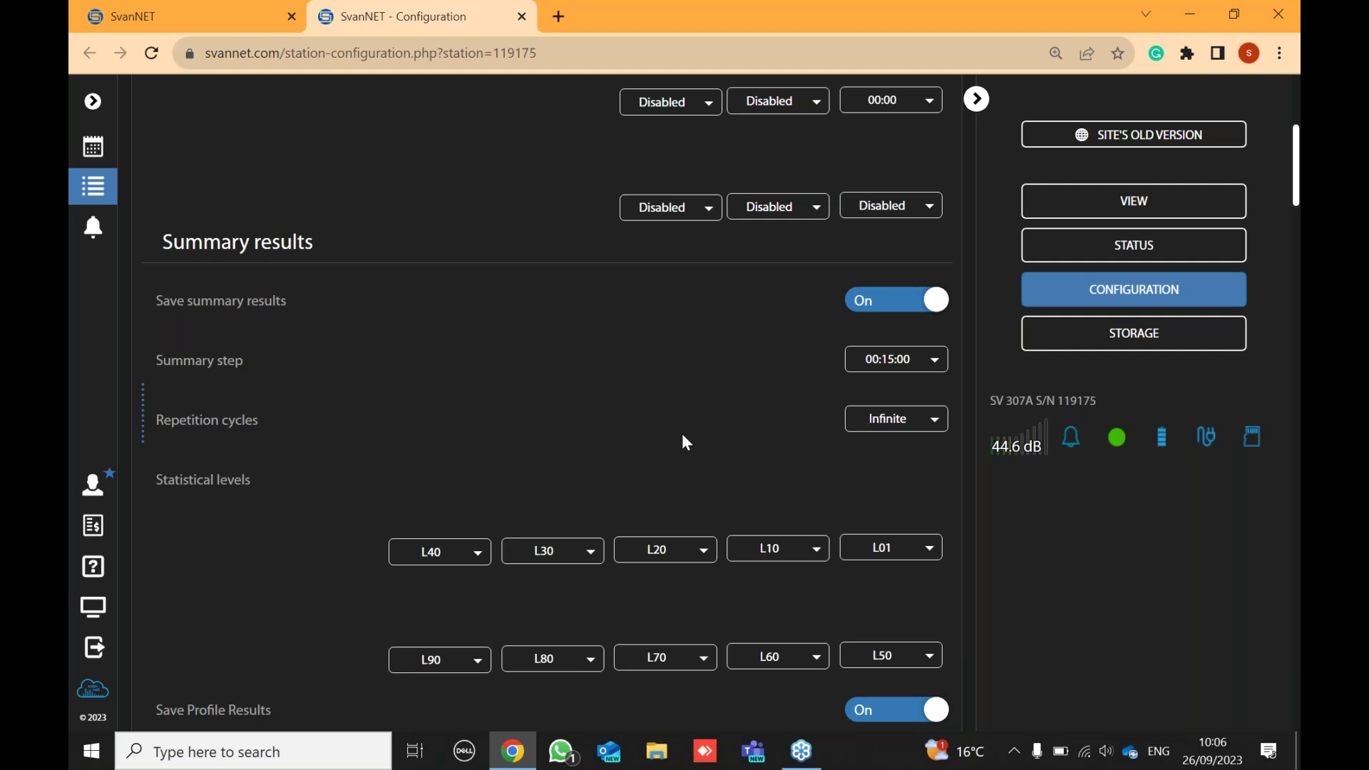
{"action": "scroll", "coordinate": [682, 435], "scroll_direction": "down", "scroll_amount": 15}
{"action": "scroll", "coordinate": [912, 287], "scroll_direction": "down", "scroll_amount": 8}
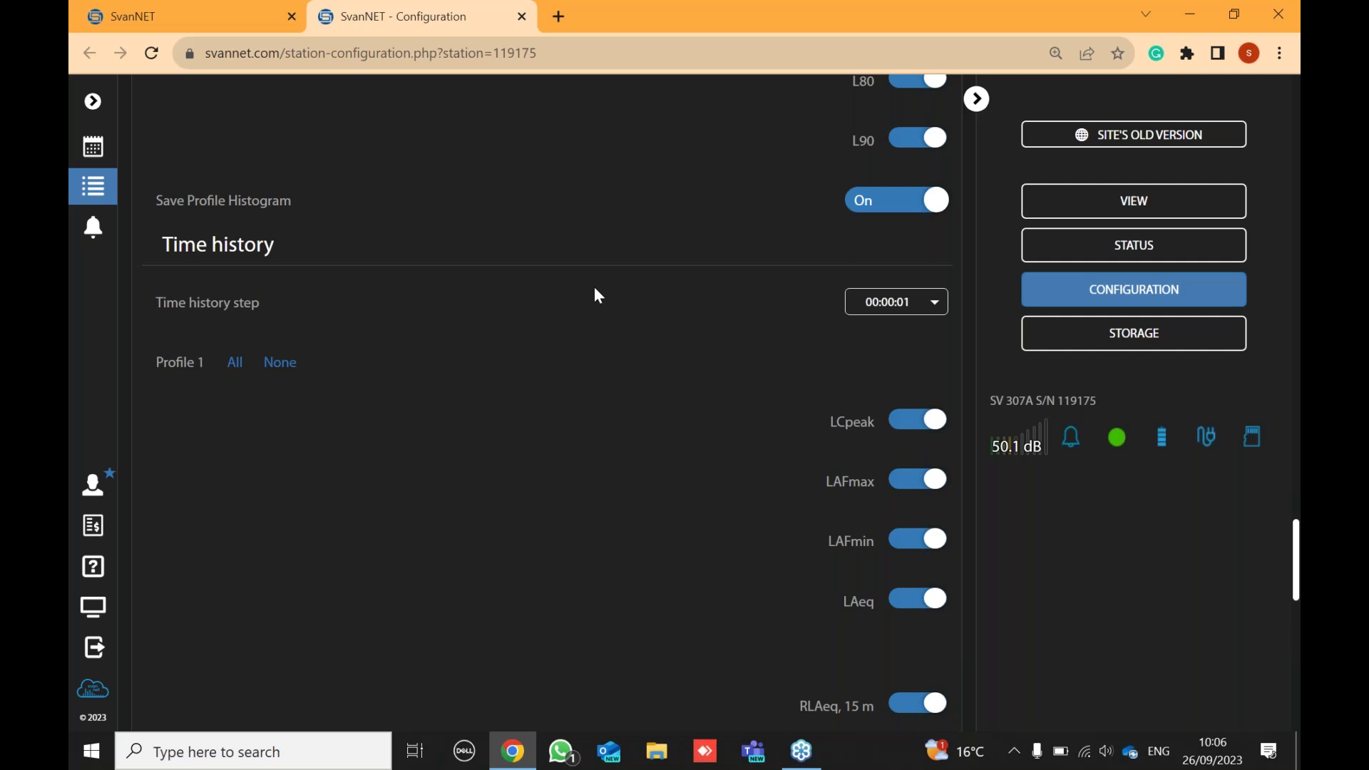
{"action": "scroll", "coordinate": [631, 319], "scroll_direction": "up", "scroll_amount": 15}
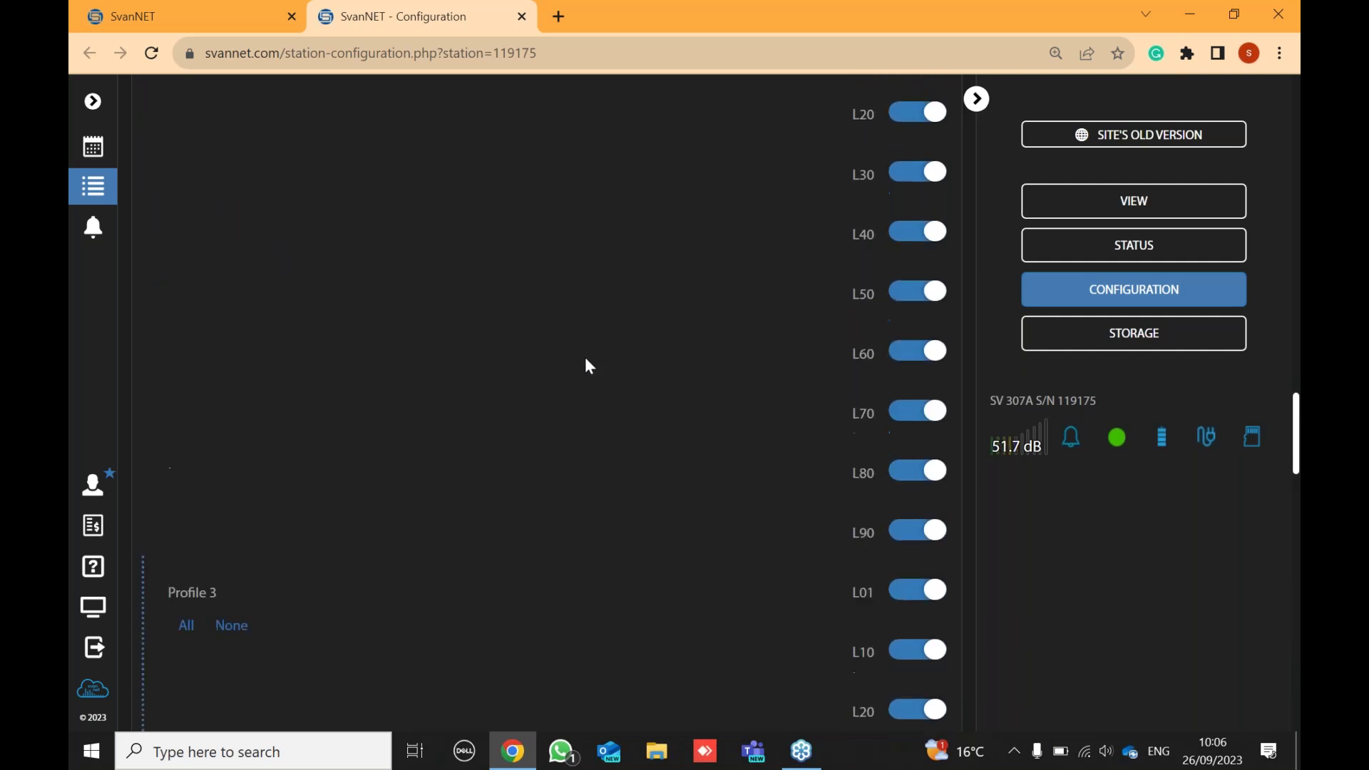
{"action": "scroll", "coordinate": [584, 348], "scroll_direction": "up", "scroll_amount": 15}
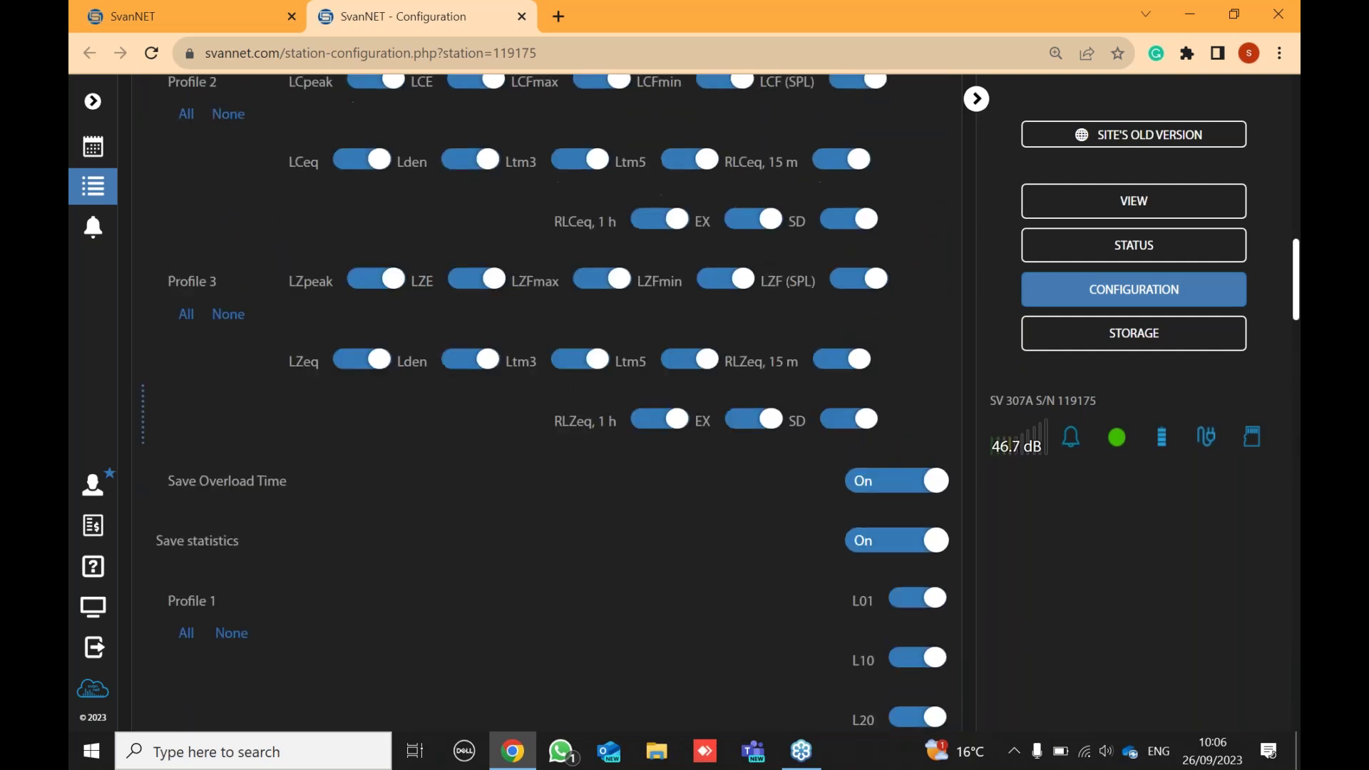
{"action": "scroll", "coordinate": [569, 388], "scroll_direction": "up", "scroll_amount": 7}
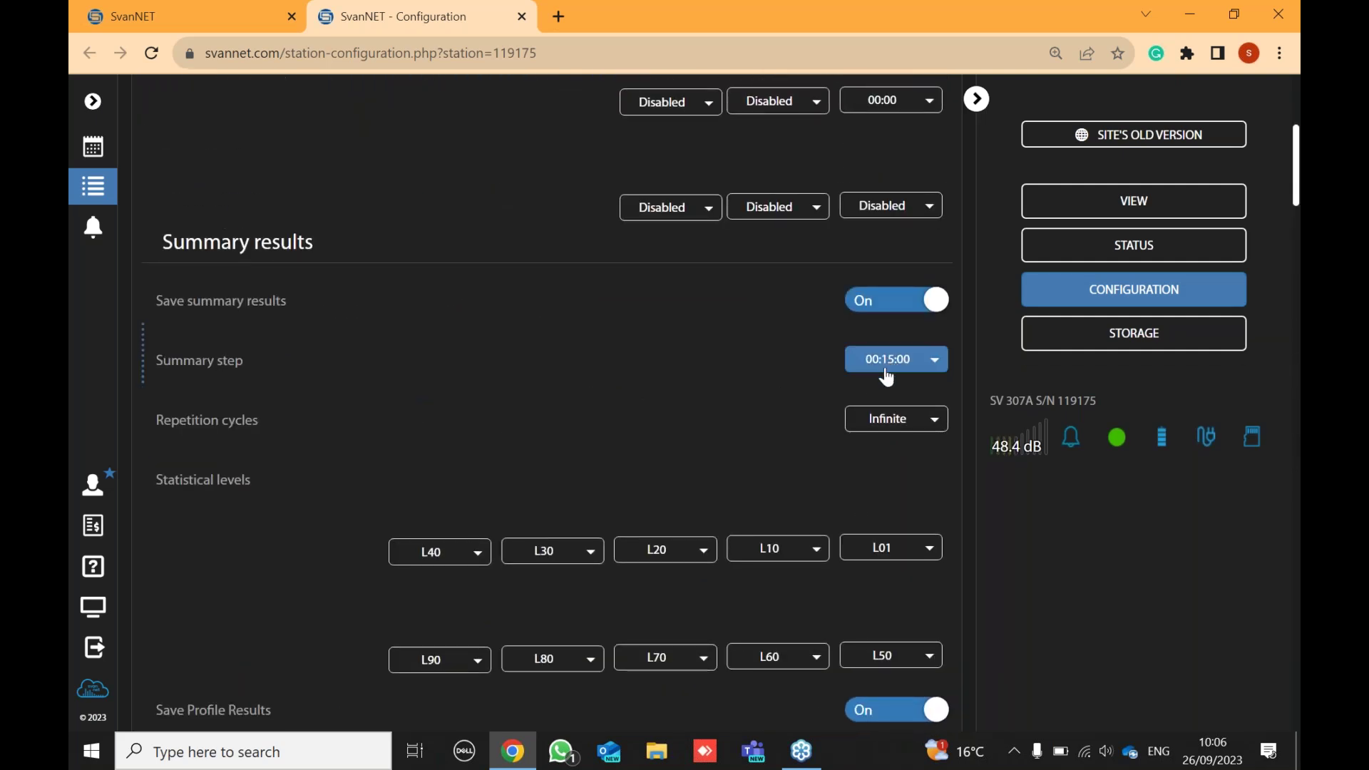
{"action": "scroll", "coordinate": [842, 378], "scroll_direction": "up", "scroll_amount": 5}
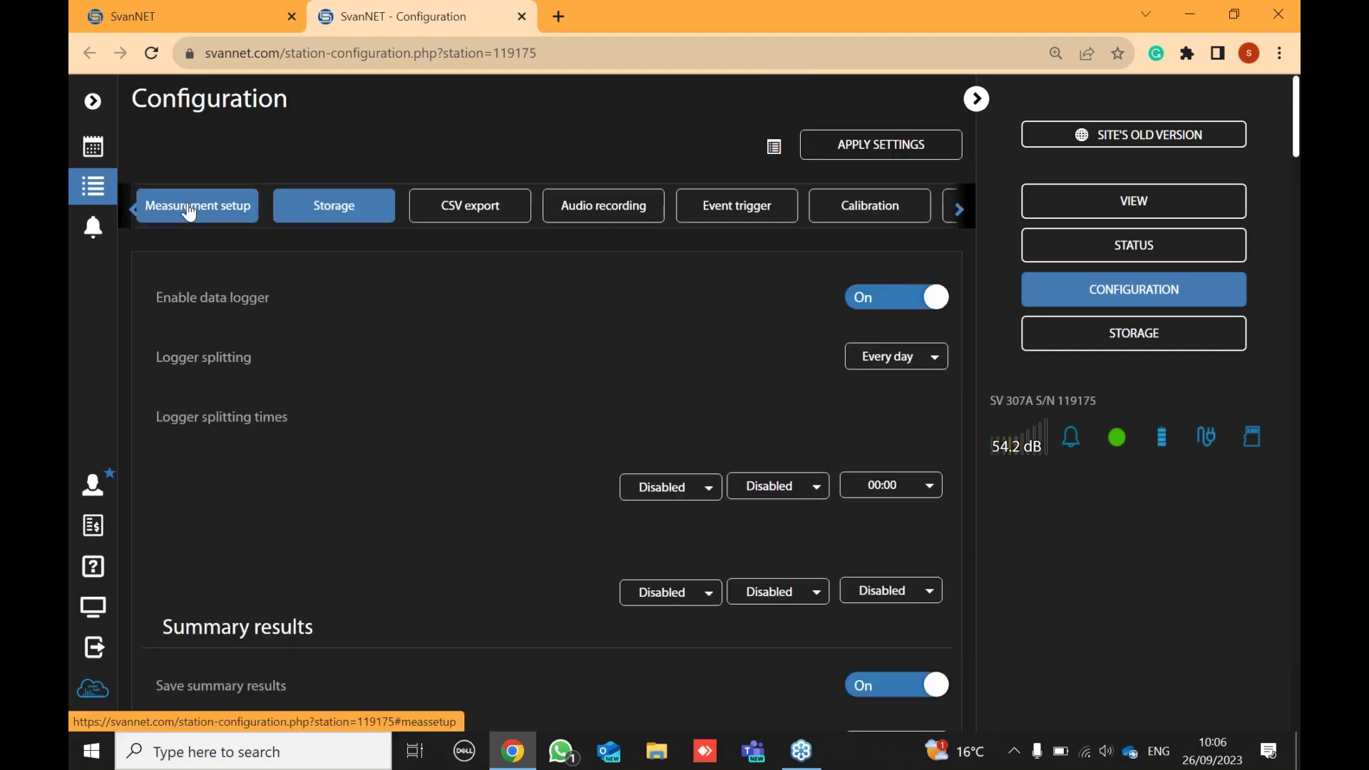
- Return to the Measurement setup section, with 15-minute start sync and Linear integration
{"action": "left_click", "coordinate": [189, 208]}
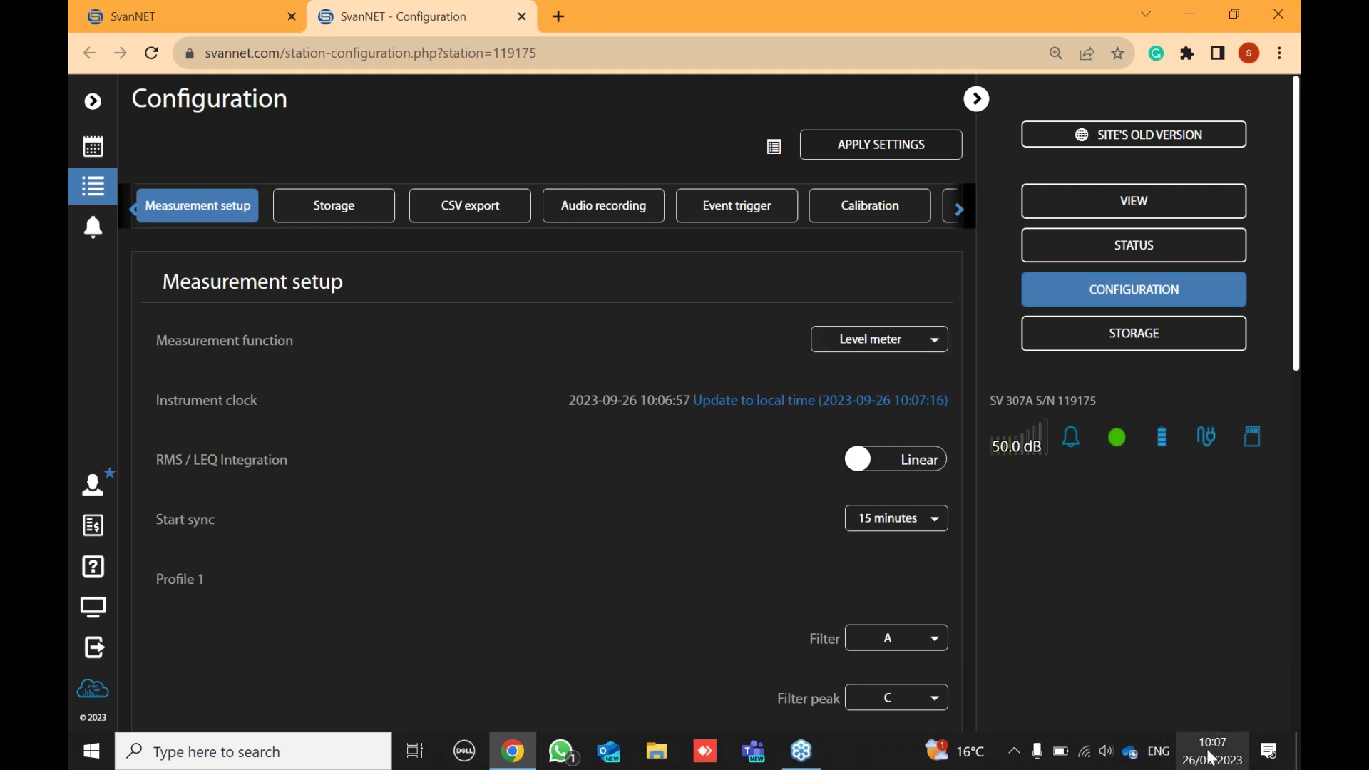
{"action": "mouse_move", "coordinate": [1215, 761]}
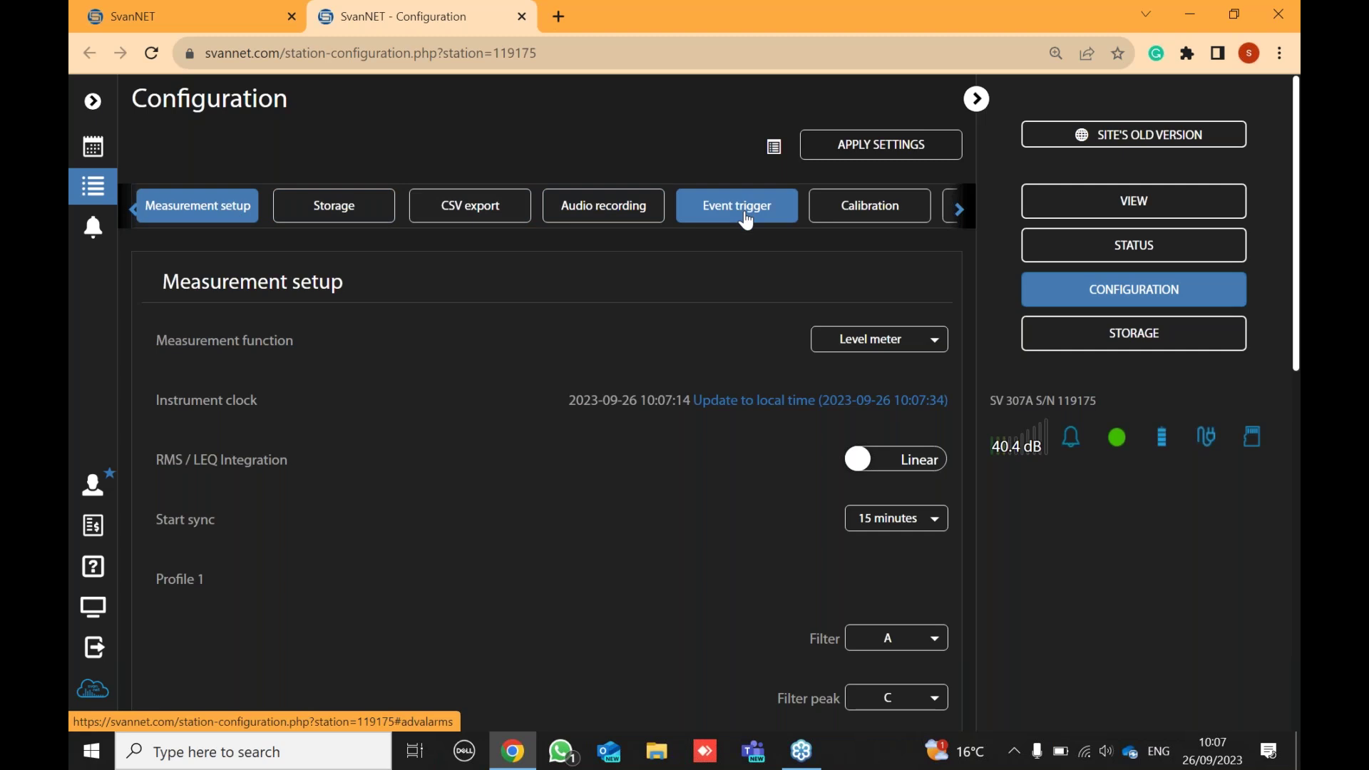
- Set audio recording to Alarm mode with a 5 s pre-trigger
{"action": "left_click", "coordinate": [623, 216]}
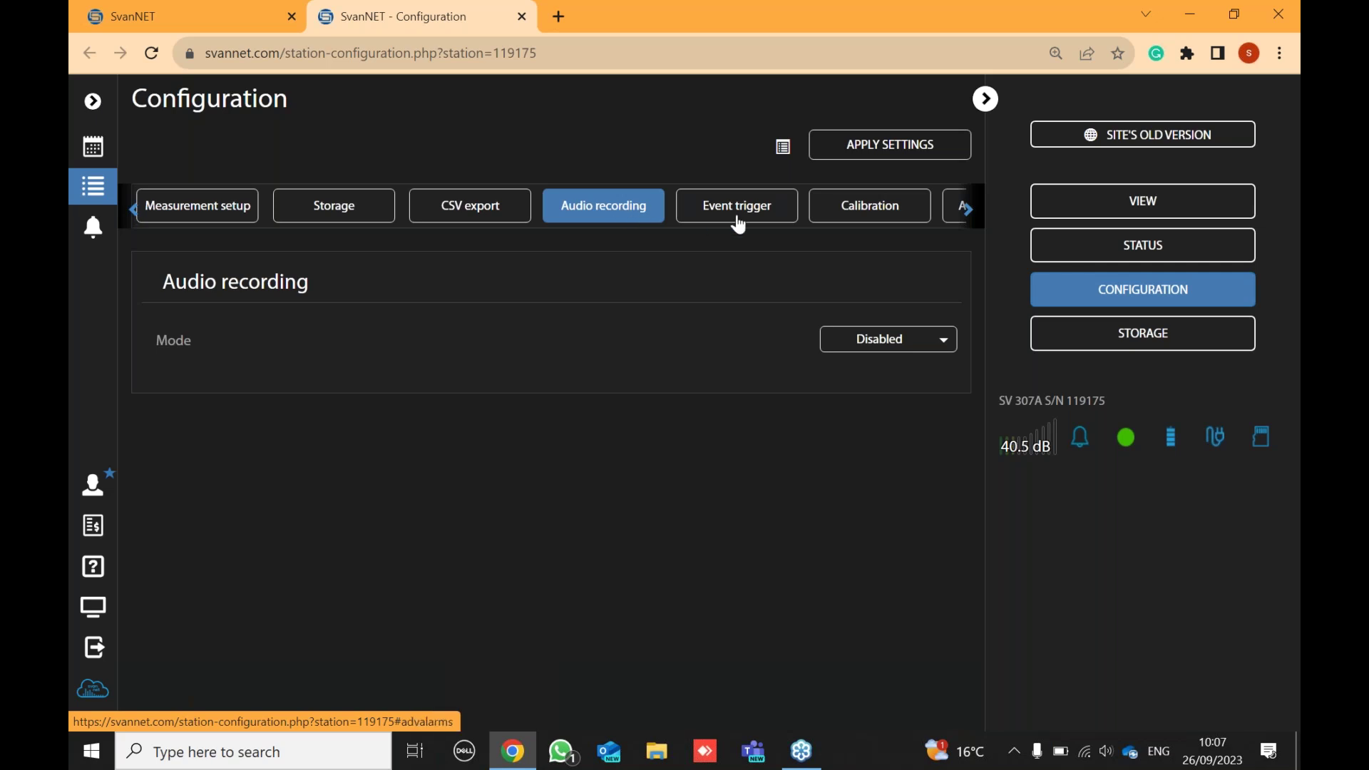
{"action": "left_click", "coordinate": [869, 340]}
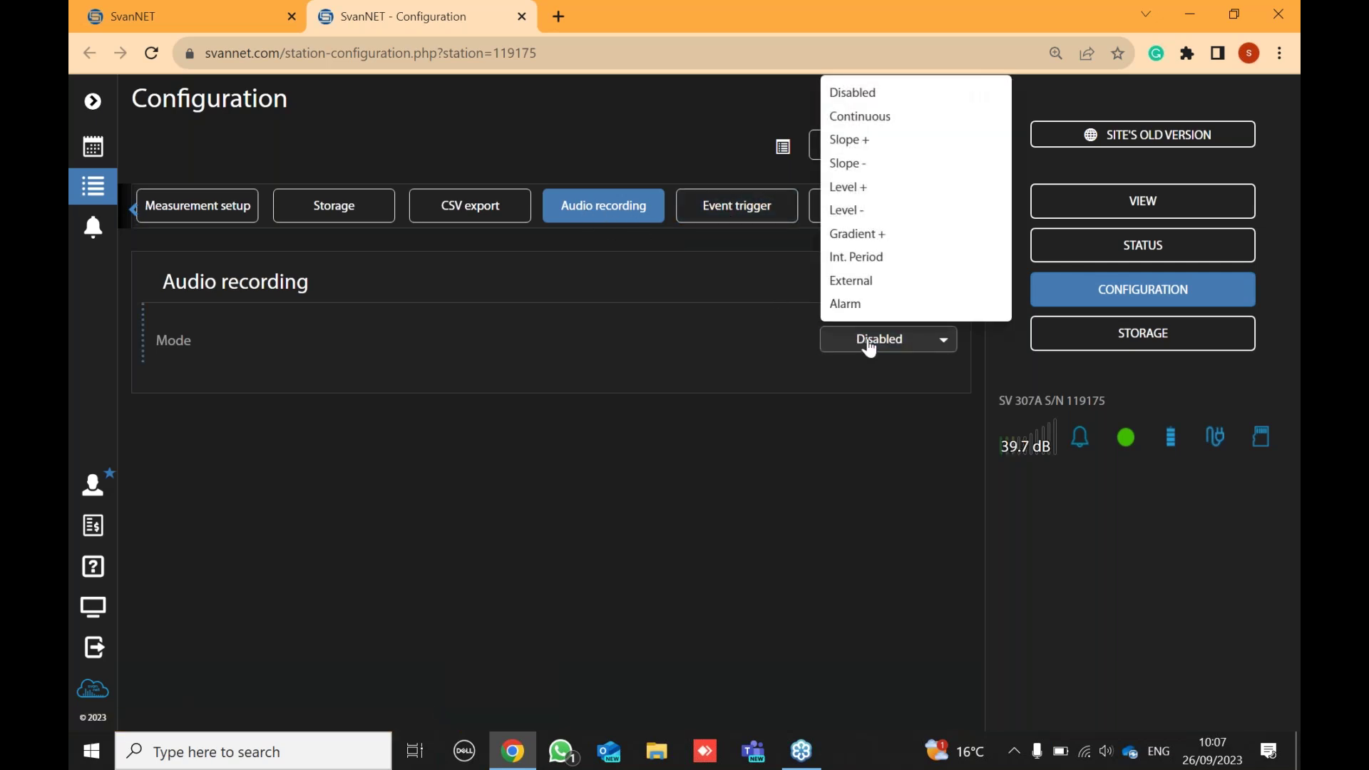
{"action": "left_click", "coordinate": [865, 306]}
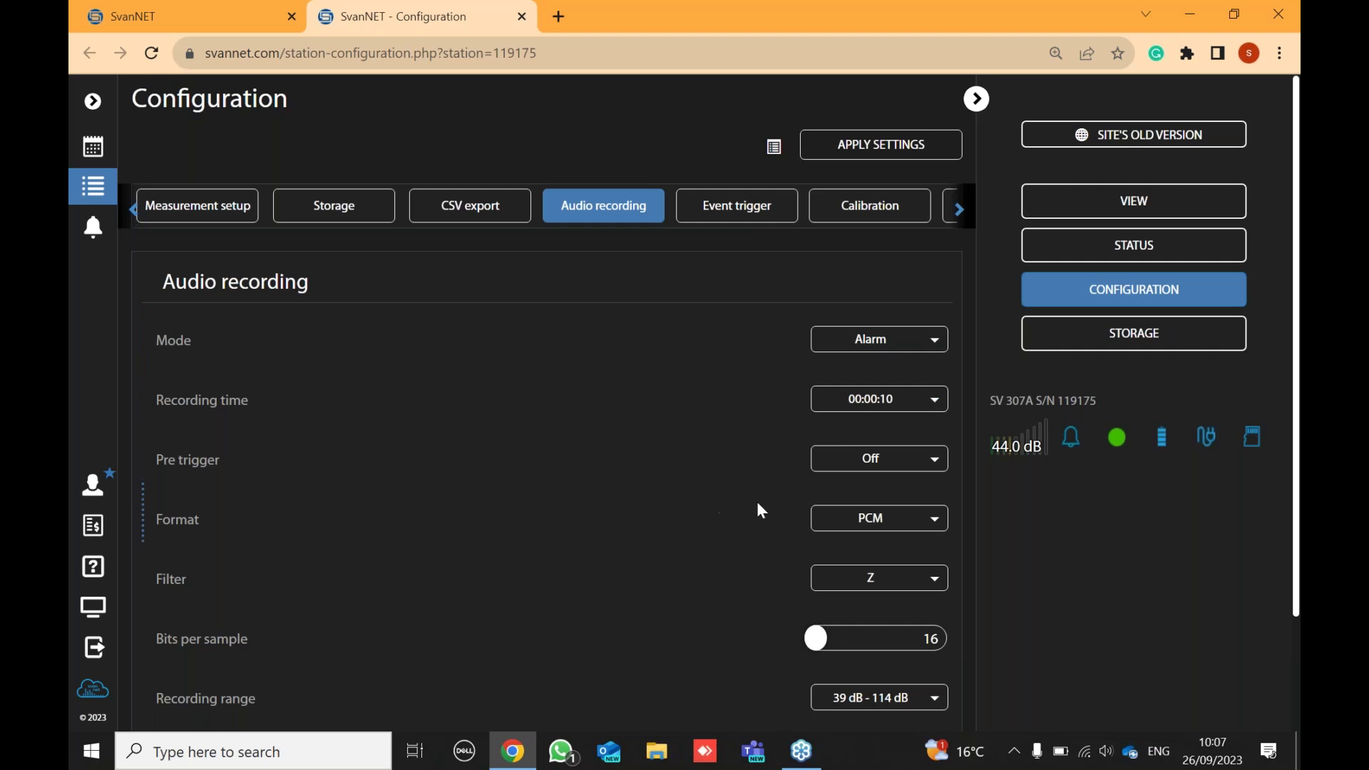
{"action": "left_click", "coordinate": [910, 465]}
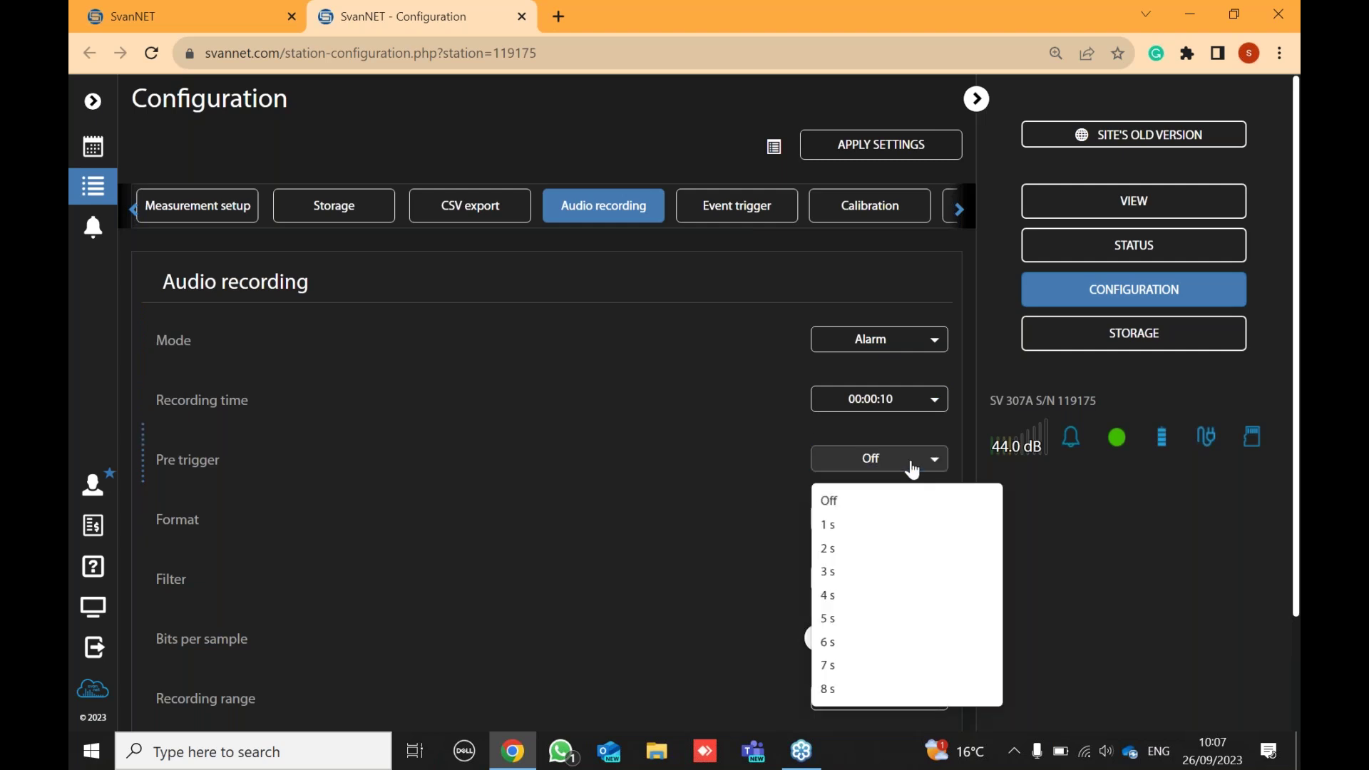
{"action": "left_click", "coordinate": [833, 616]}
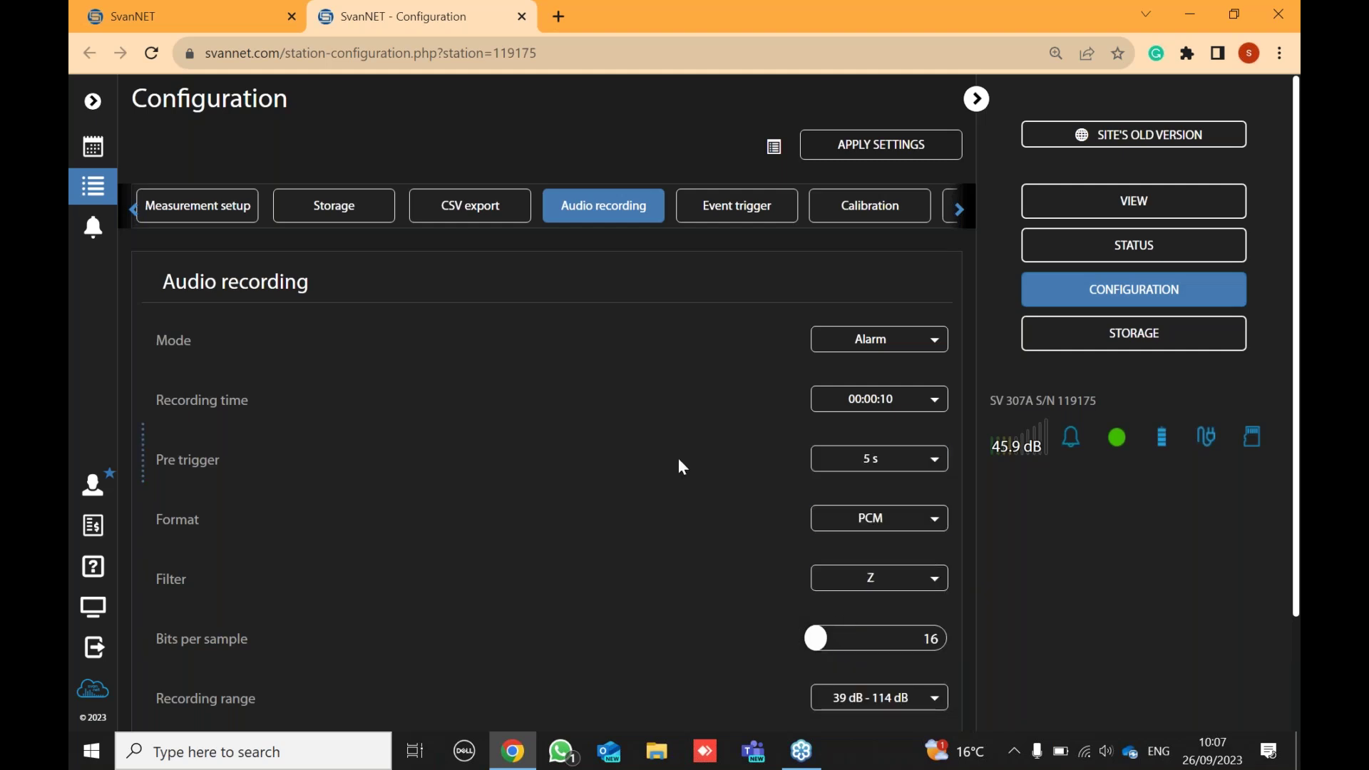
{"action": "scroll", "coordinate": [614, 421], "scroll_direction": "down", "scroll_amount": 1}
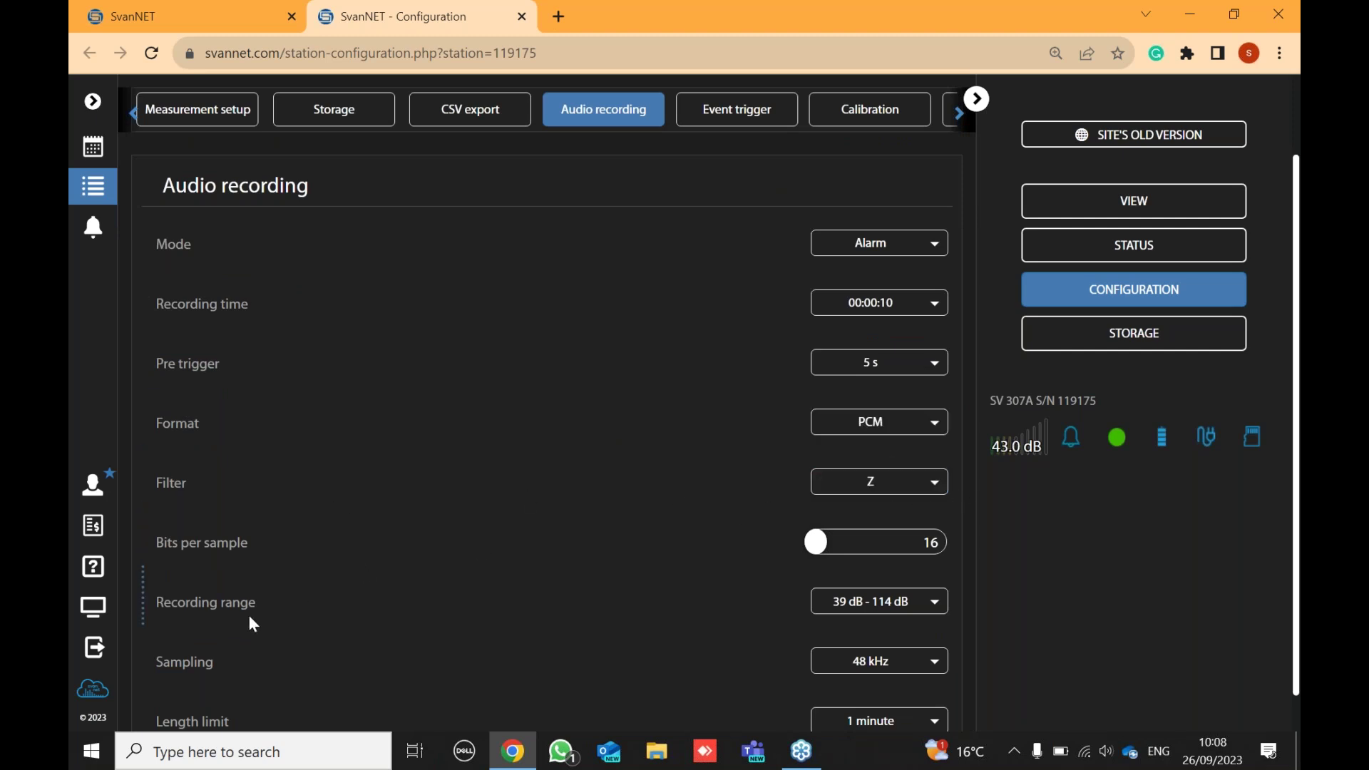
{"action": "scroll", "coordinate": [863, 581], "scroll_direction": "down", "scroll_amount": 1}
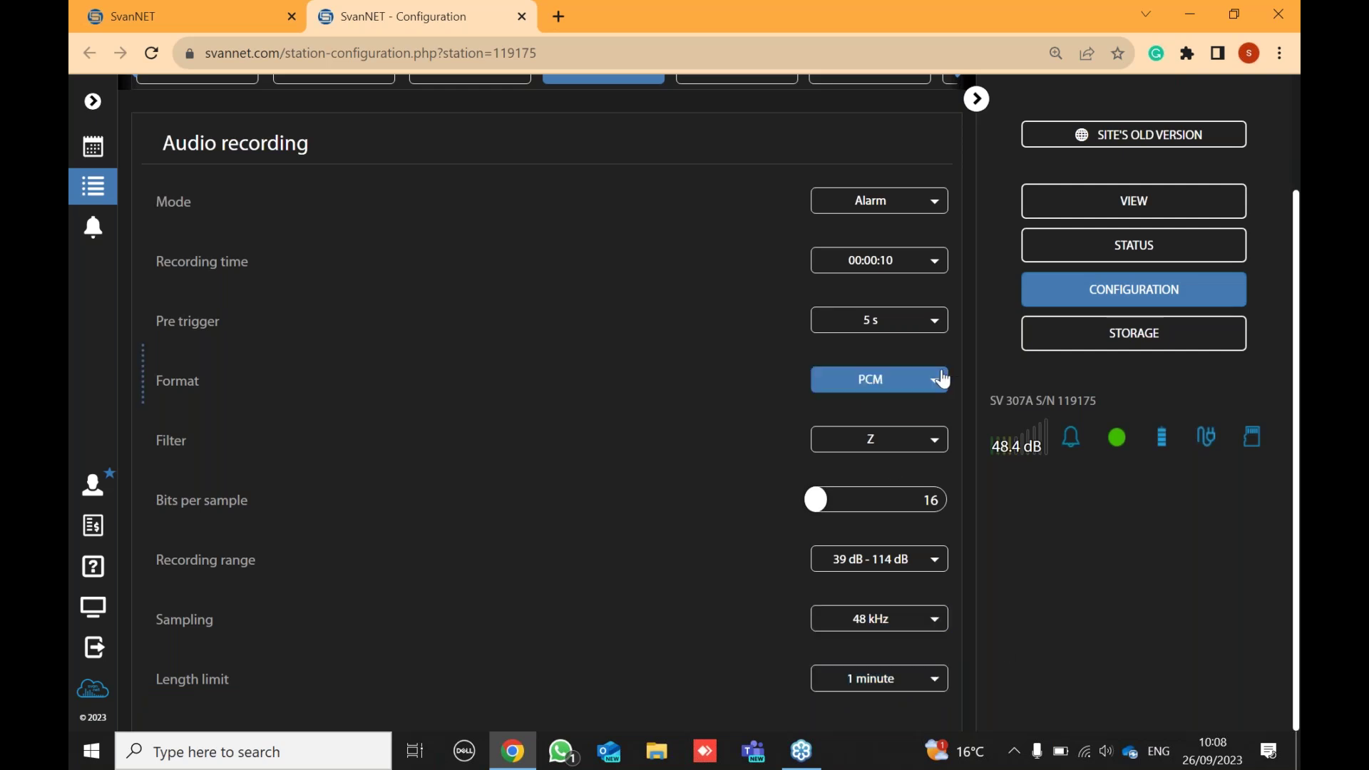
- Keep the length limit at 1 minute and set the recording time to 00:00:30
{"action": "left_click", "coordinate": [886, 693]}
{"action": "left_click", "coordinate": [858, 440]}
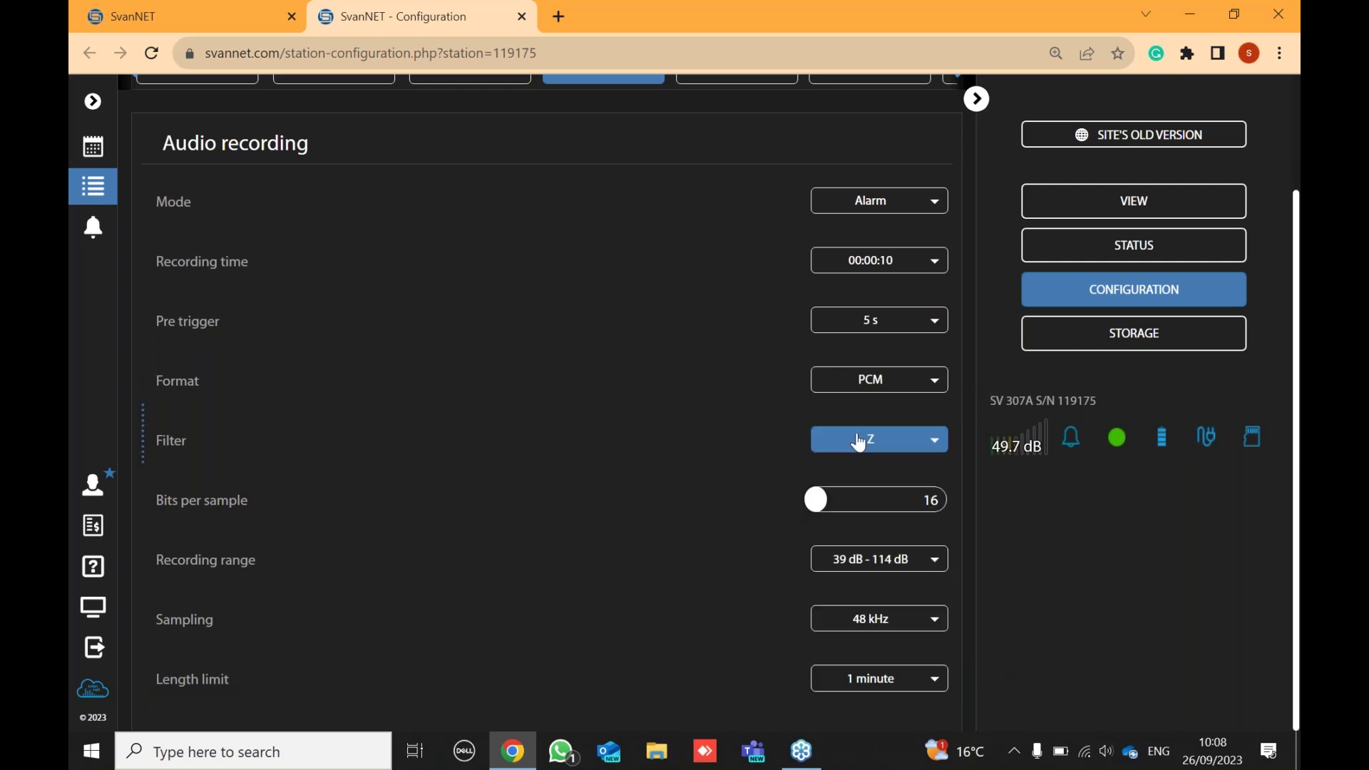
{"action": "left_click", "coordinate": [883, 261]}
{"action": "scroll", "coordinate": [864, 471], "scroll_direction": "down", "scroll_amount": 2}
{"action": "scroll", "coordinate": [863, 474], "scroll_direction": "down", "scroll_amount": 5}
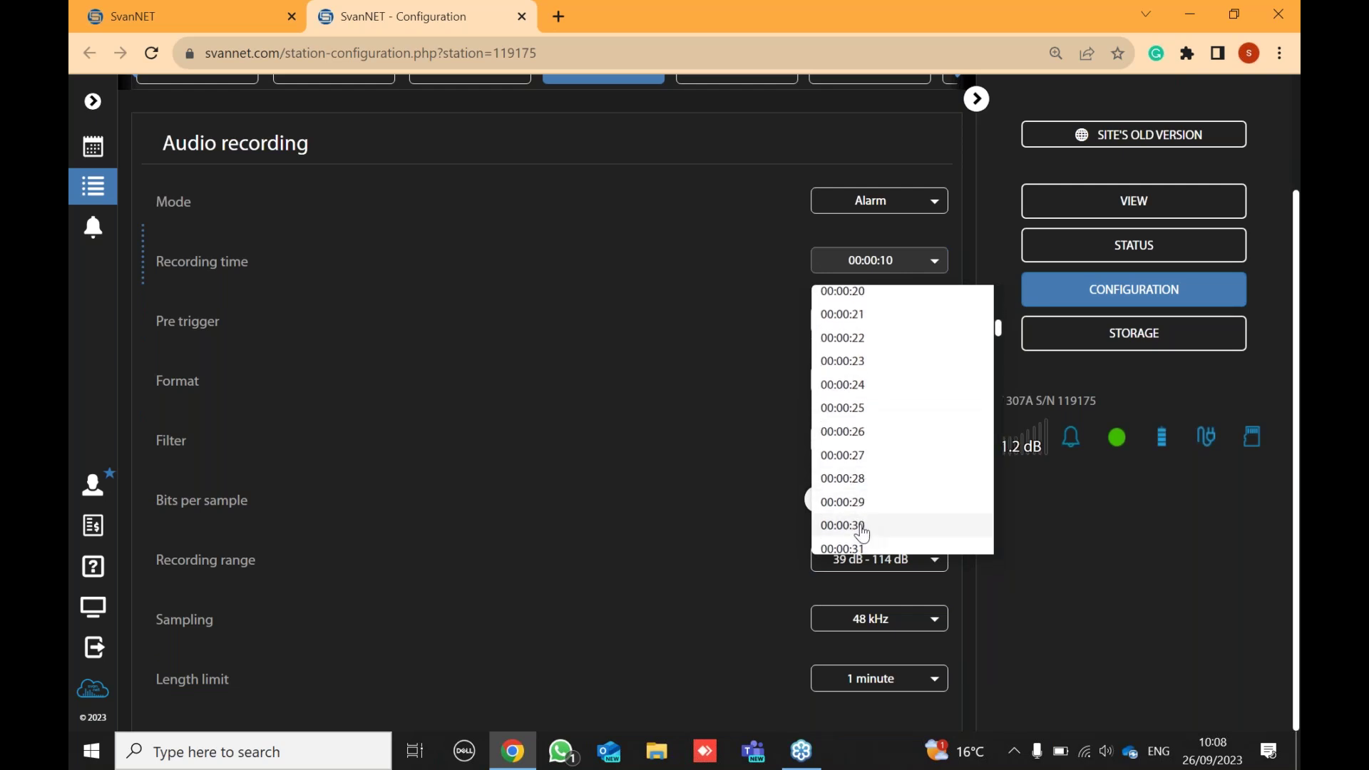
{"action": "left_click", "coordinate": [856, 526]}
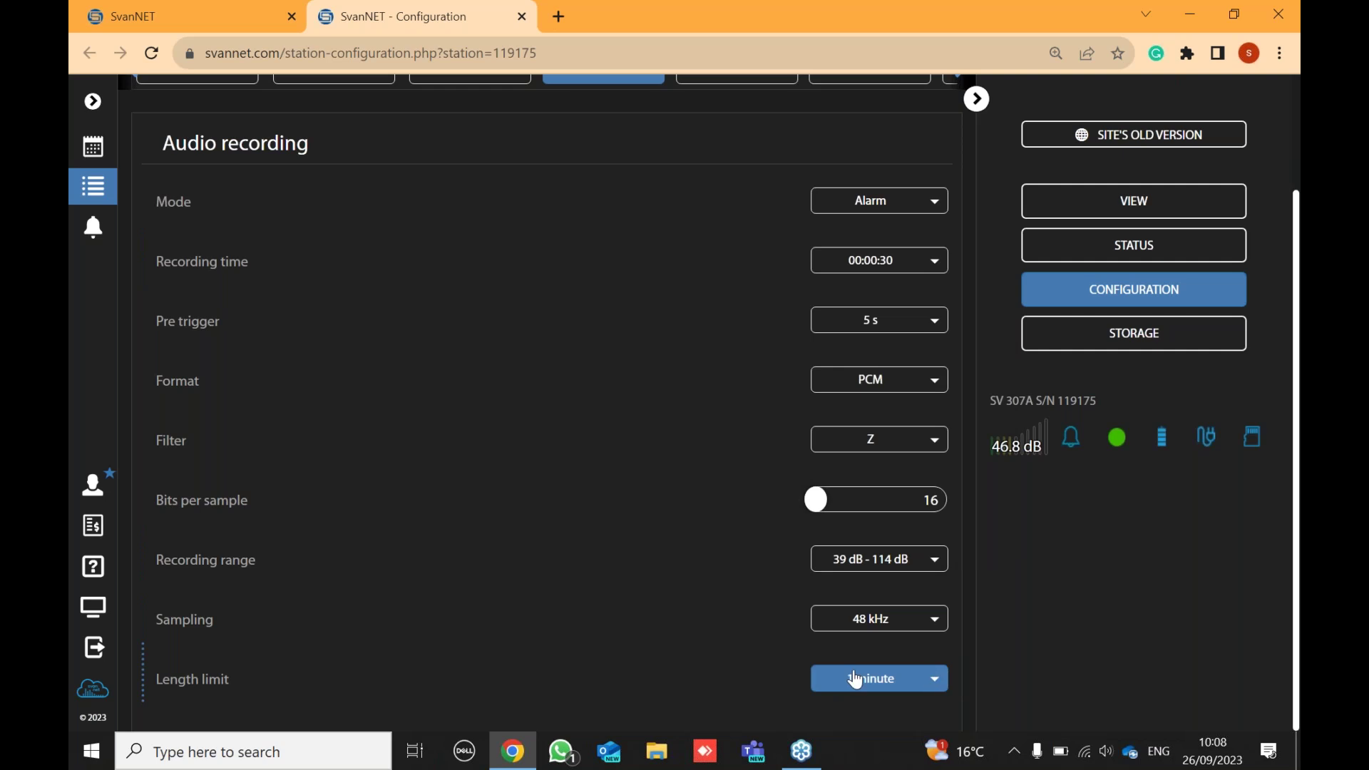
{"action": "scroll", "coordinate": [652, 550], "scroll_direction": "up", "scroll_amount": 2}
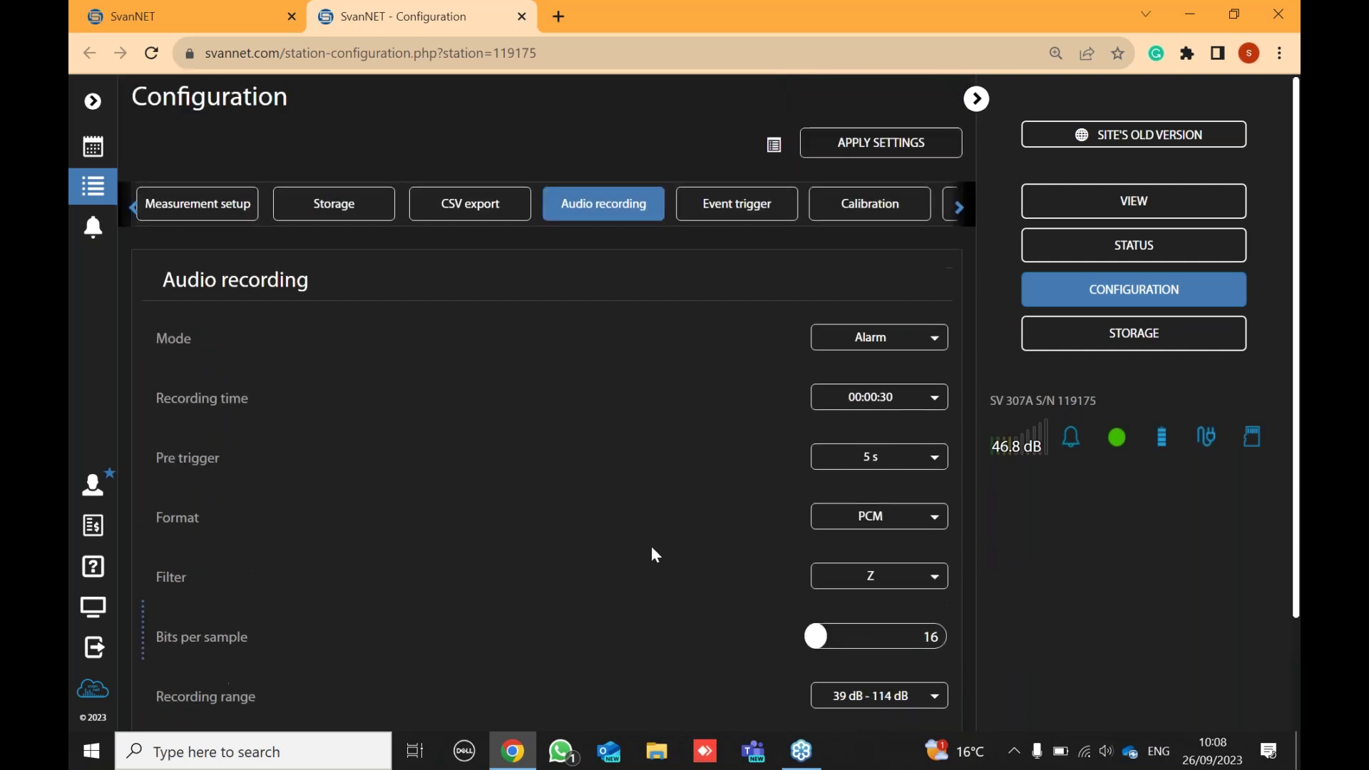
- Open the Event trigger settings and accept the weekday time condition unchanged
{"action": "left_click", "coordinate": [738, 217]}
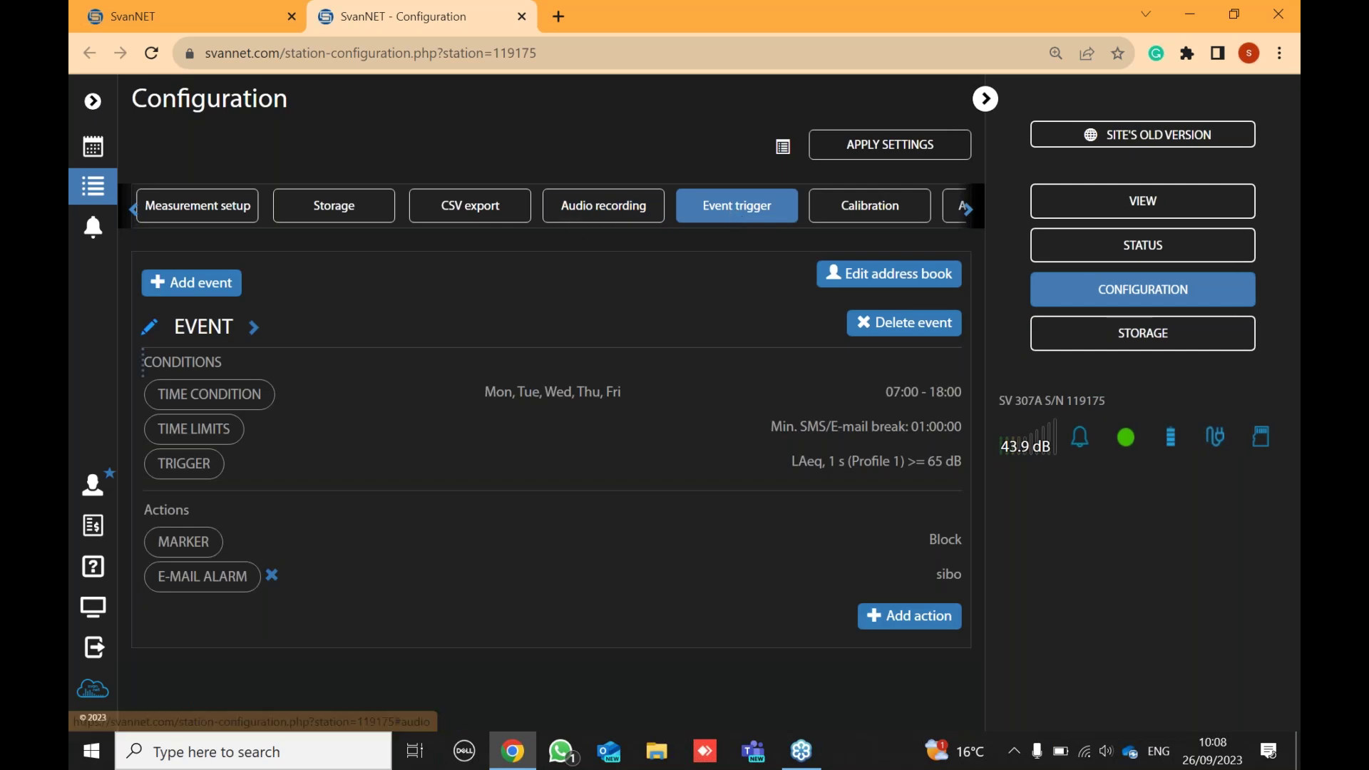
{"action": "left_click", "coordinate": [213, 404]}
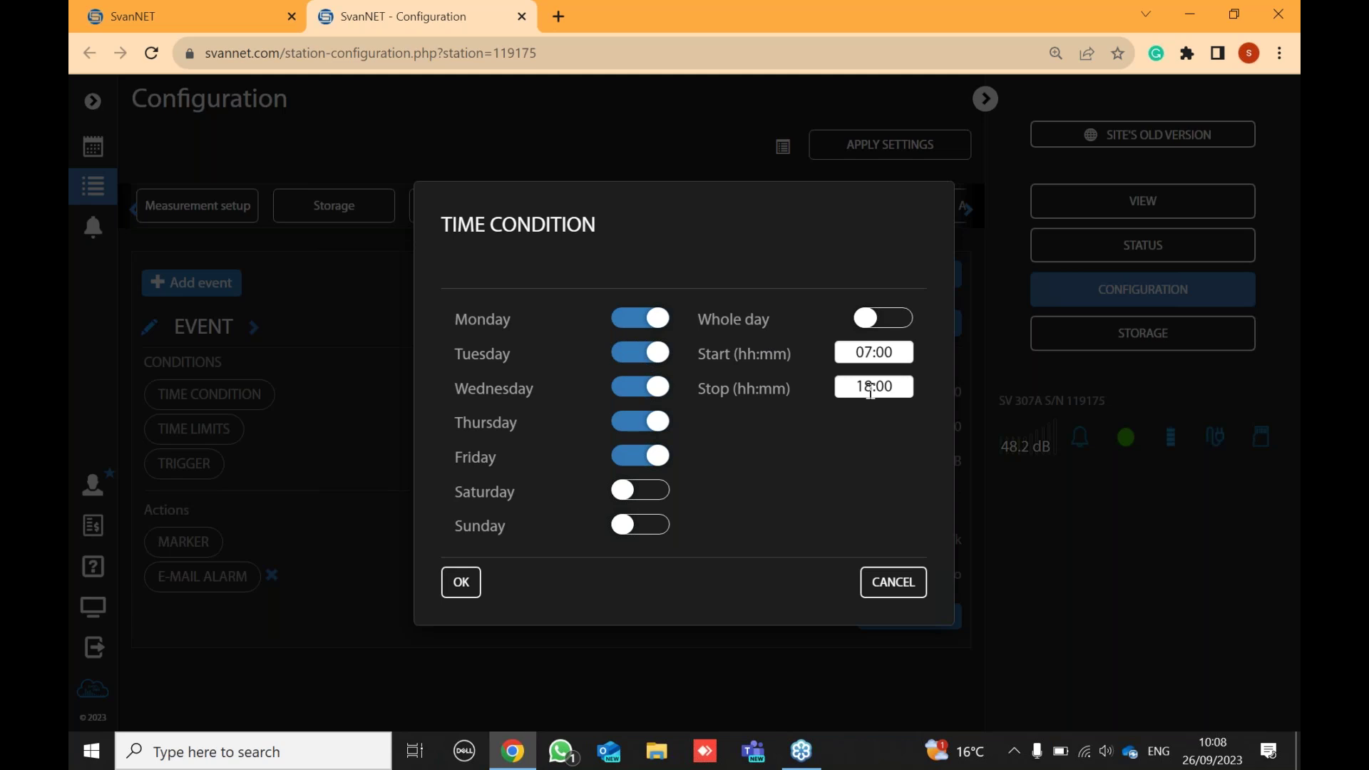
{"action": "left_click", "coordinate": [460, 584]}
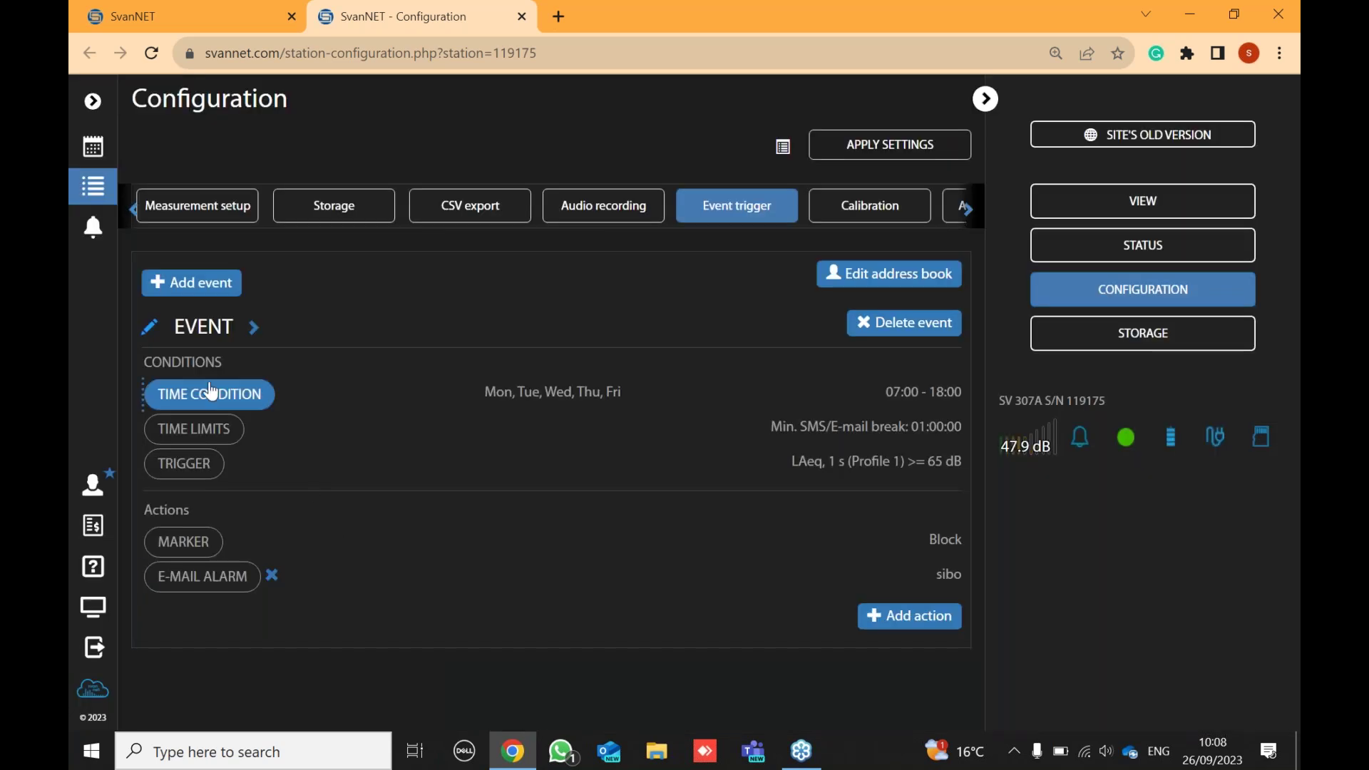
- Edit the LAeq 65 dB threshold condition, keeping LAeq, 1 s (Profile 1) as its source
{"action": "left_click", "coordinate": [186, 465]}
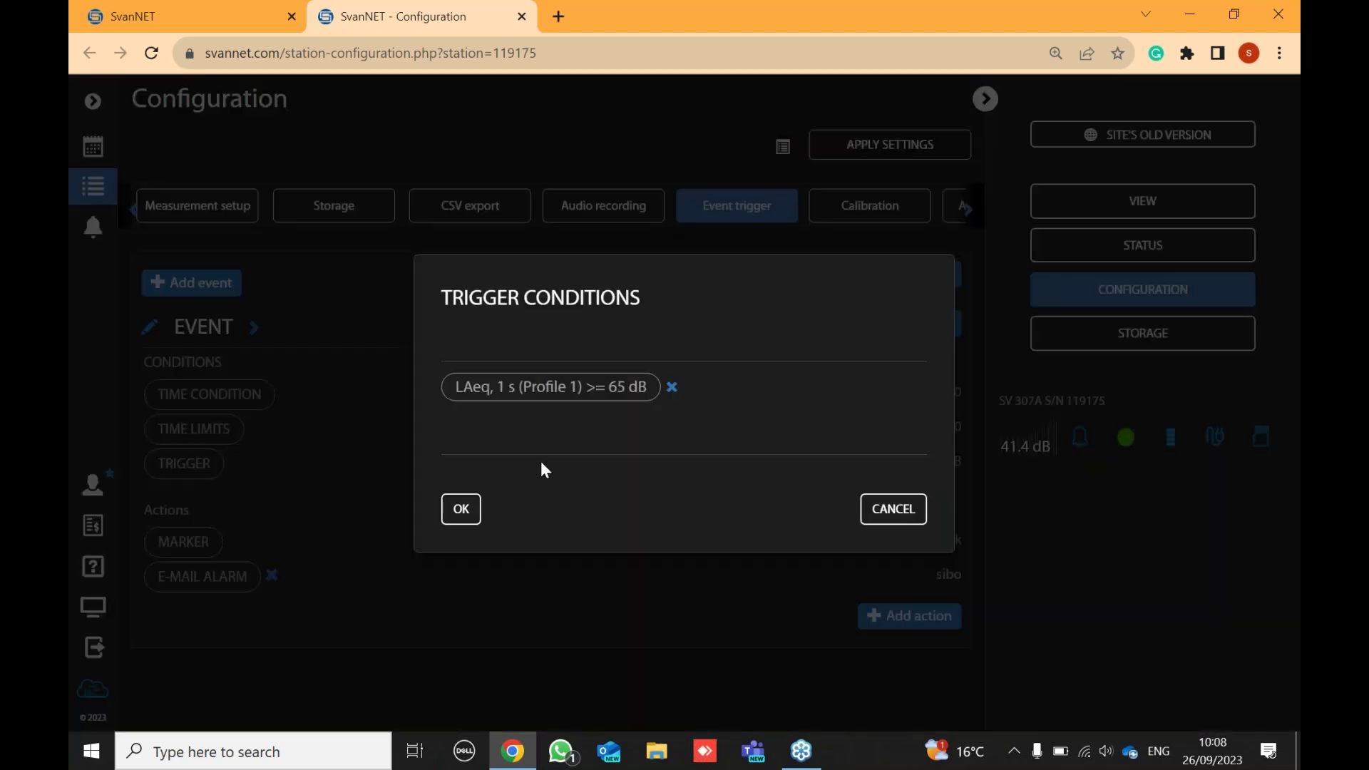
{"action": "left_click", "coordinate": [589, 392]}
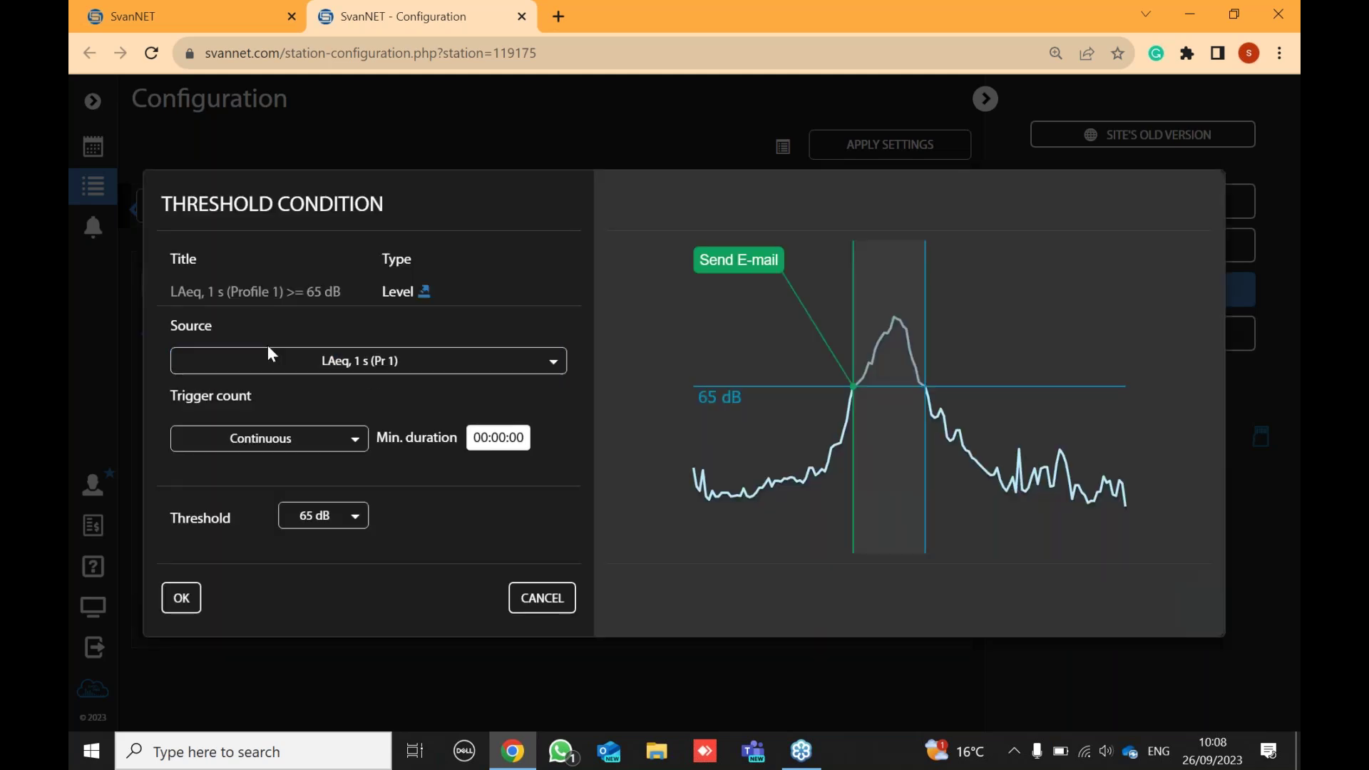
{"action": "left_click", "coordinate": [329, 367]}
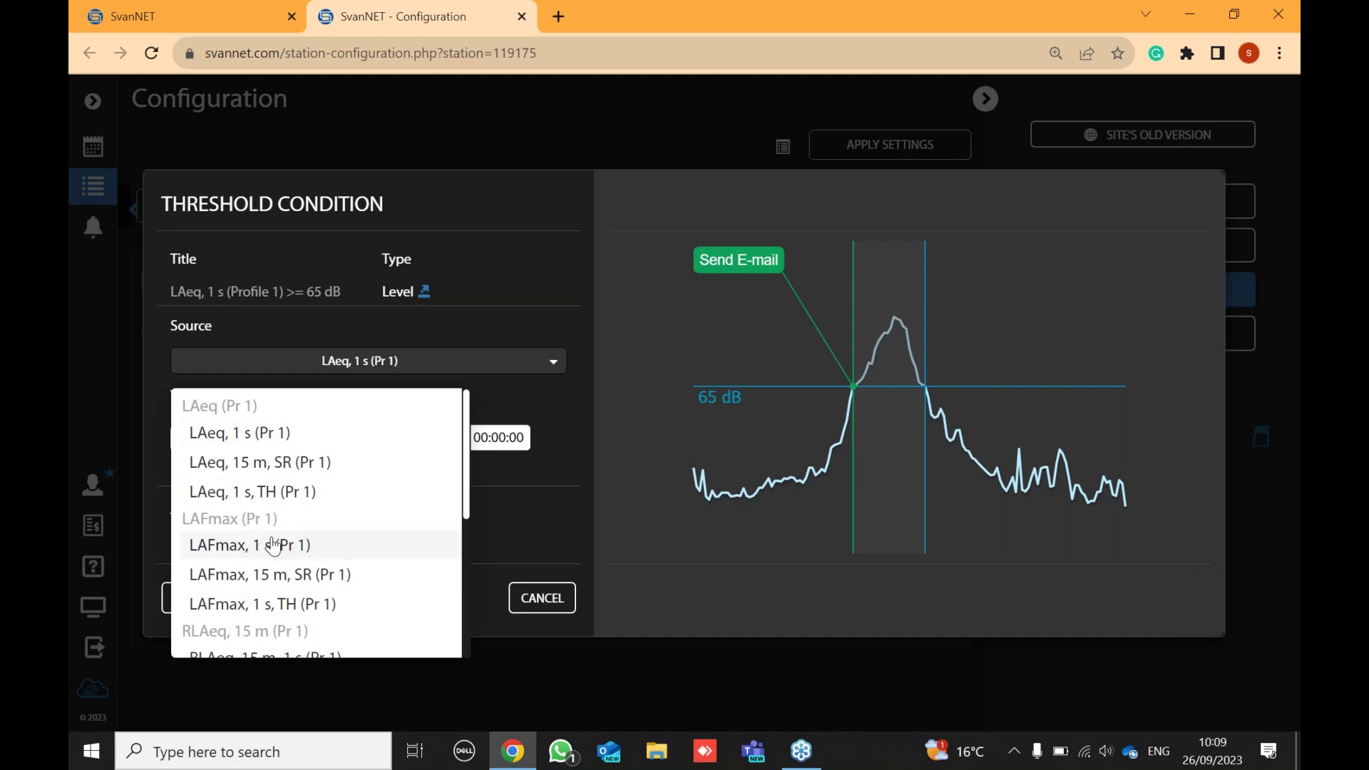
{"action": "scroll", "coordinate": [270, 547], "scroll_direction": "down", "scroll_amount": 3}
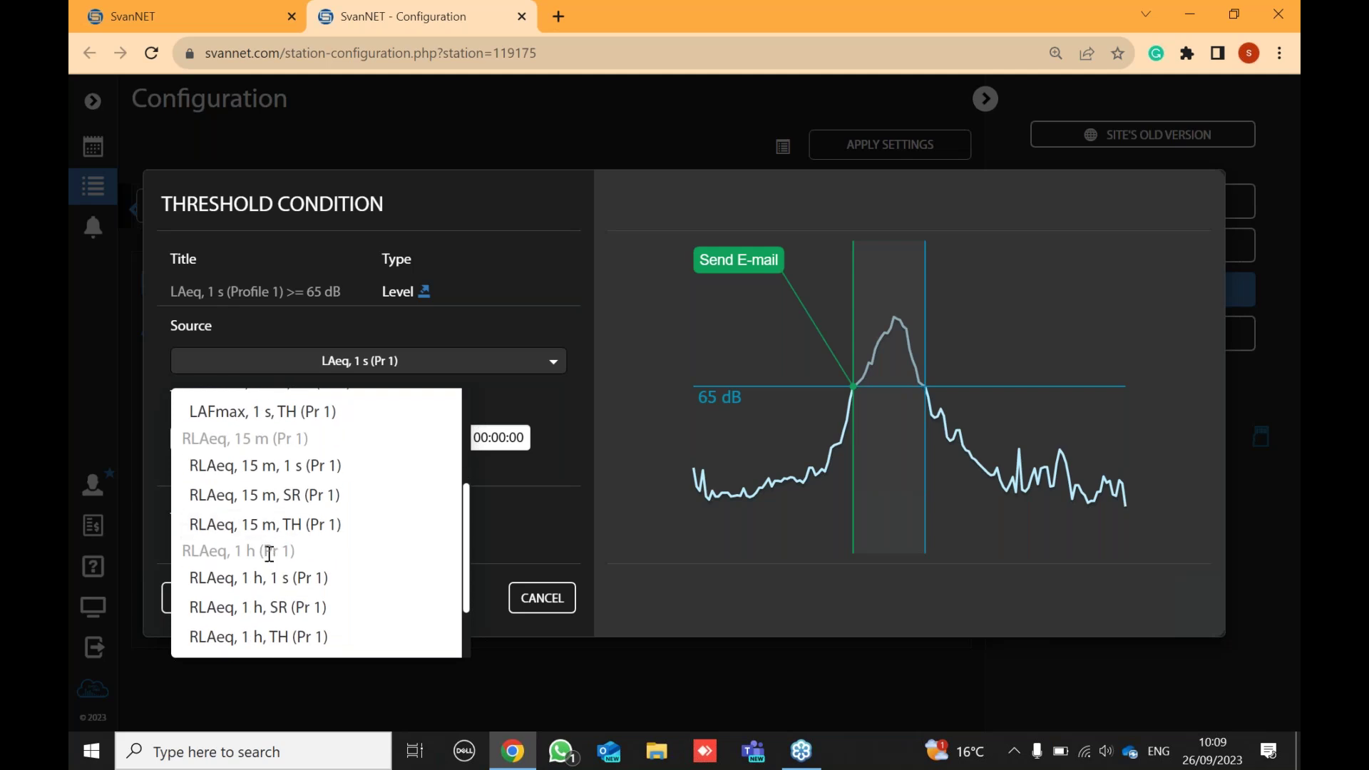
{"action": "scroll", "coordinate": [270, 547], "scroll_direction": "down", "scroll_amount": 1}
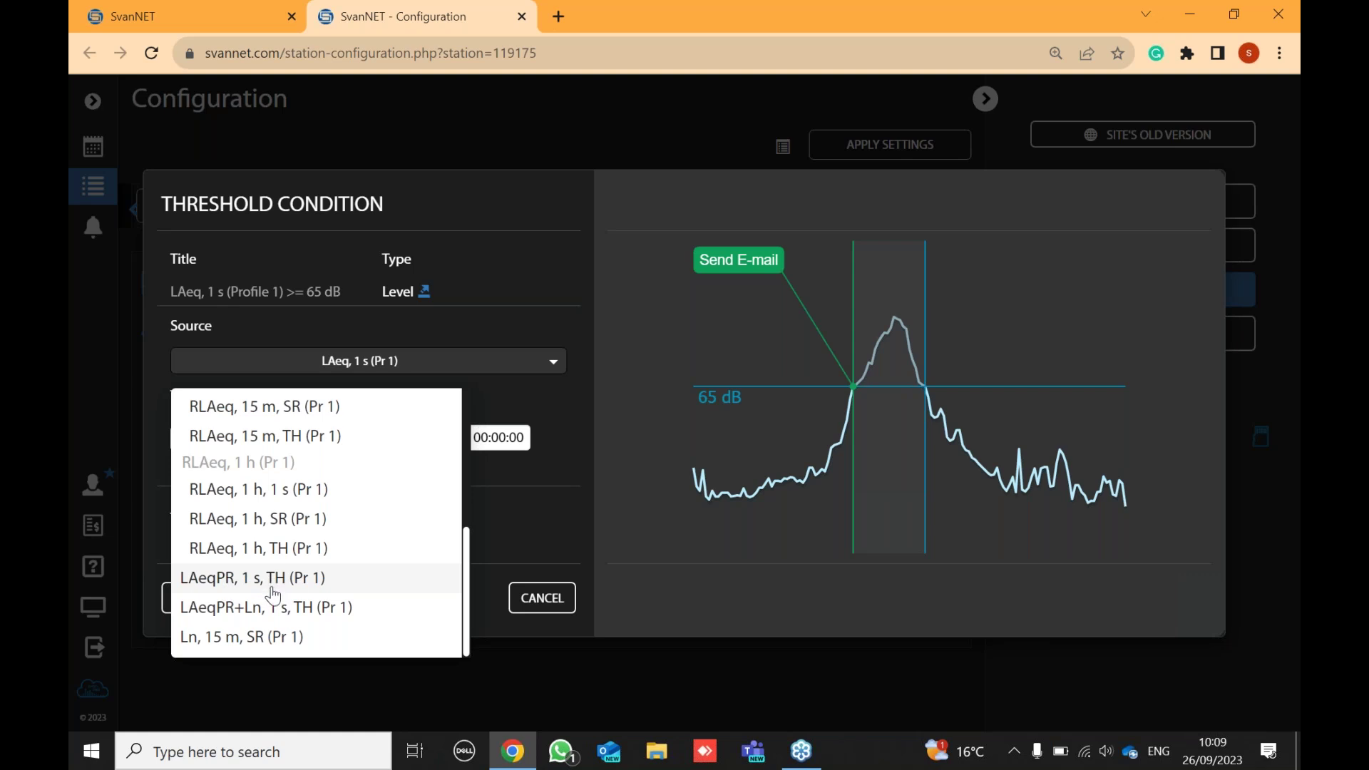
{"action": "scroll", "coordinate": [273, 594], "scroll_direction": "up", "scroll_amount": 1}
{"action": "scroll", "coordinate": [273, 594], "scroll_direction": "up", "scroll_amount": 2}
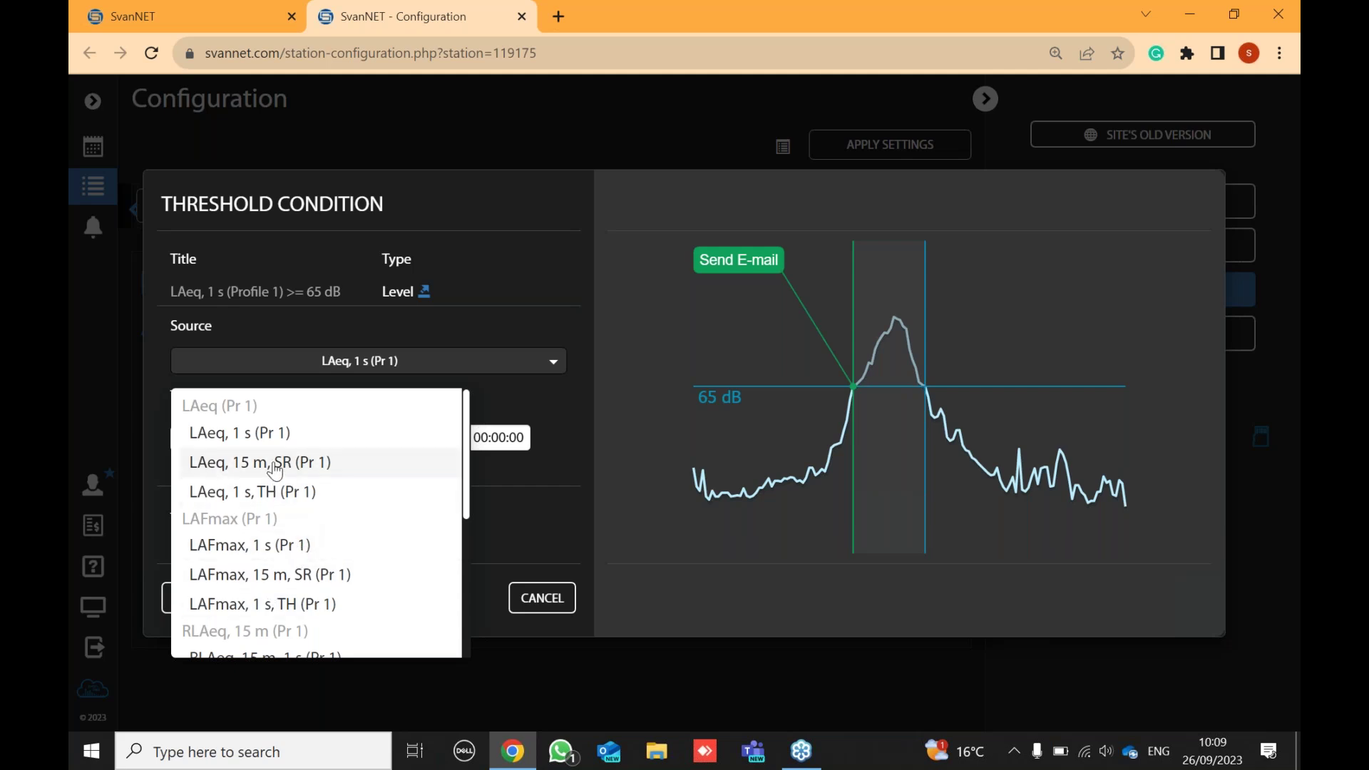
{"action": "left_click", "coordinate": [245, 435]}
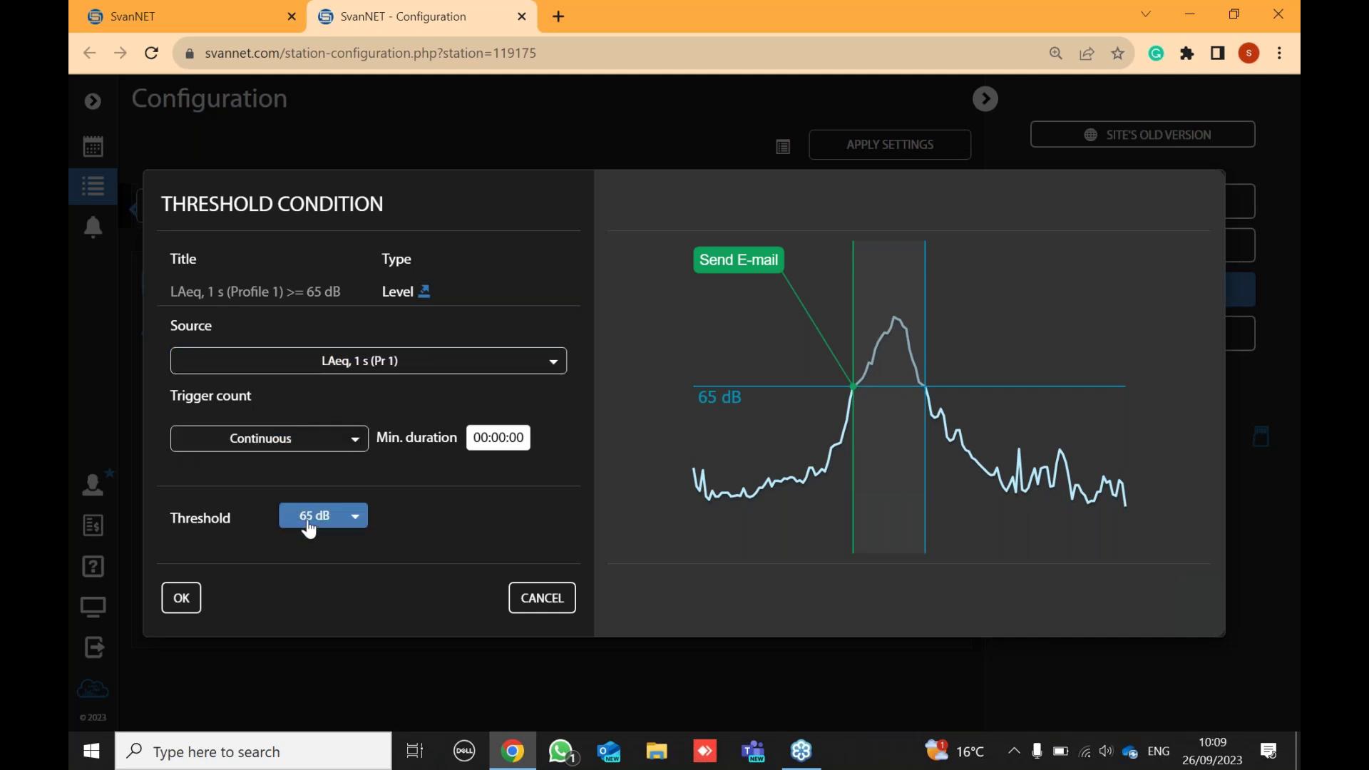
- Leave the trigger count at Continuous after trying 5 times, and confirm the threshold condition
{"action": "left_click", "coordinate": [298, 452]}
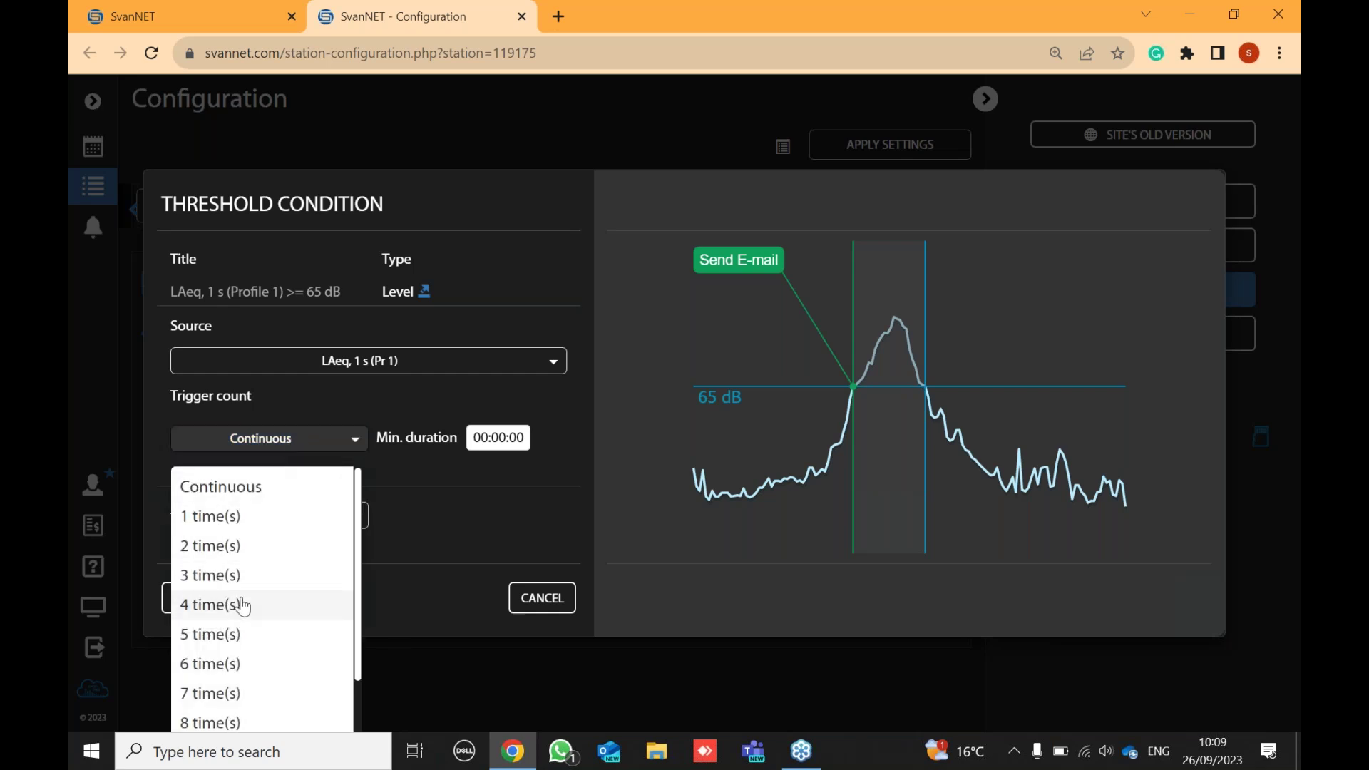
{"action": "left_click", "coordinate": [239, 637]}
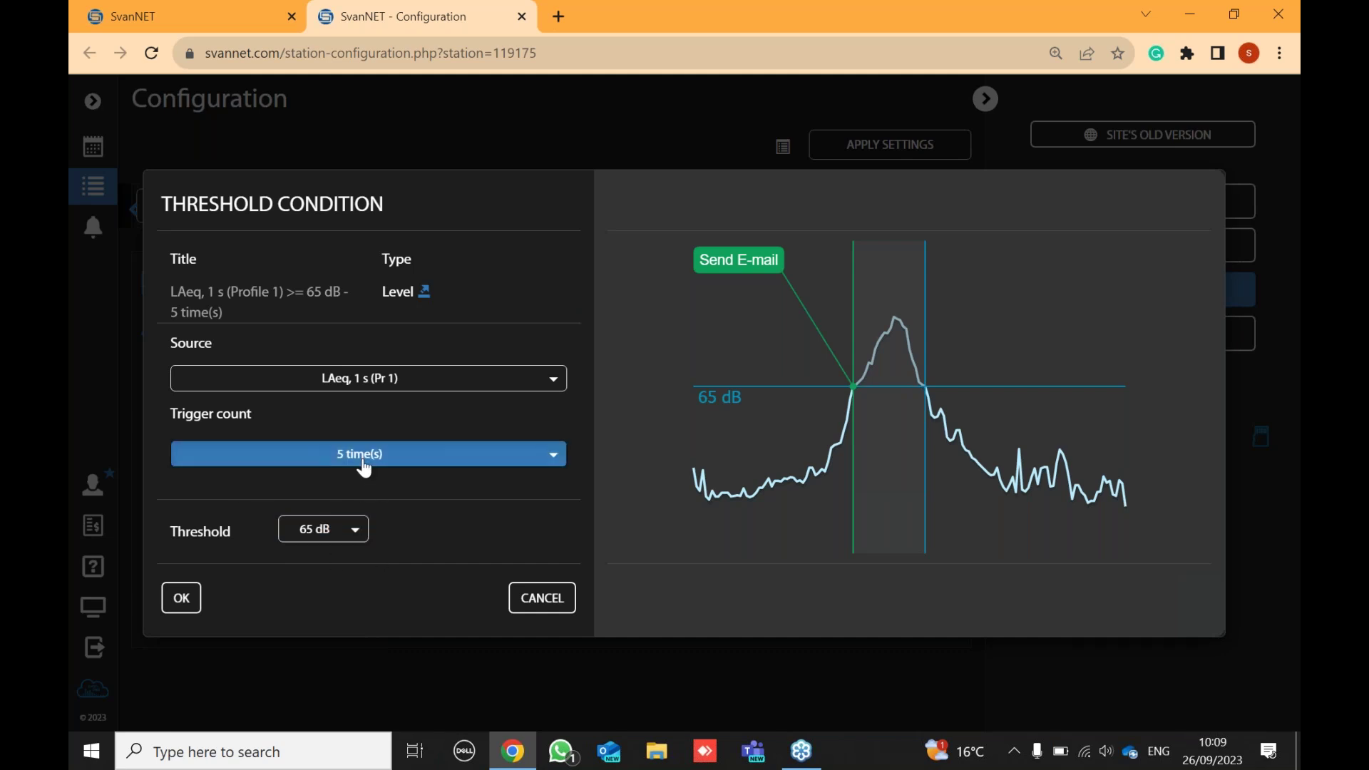
{"action": "left_click", "coordinate": [294, 462]}
{"action": "left_click", "coordinate": [238, 508]}
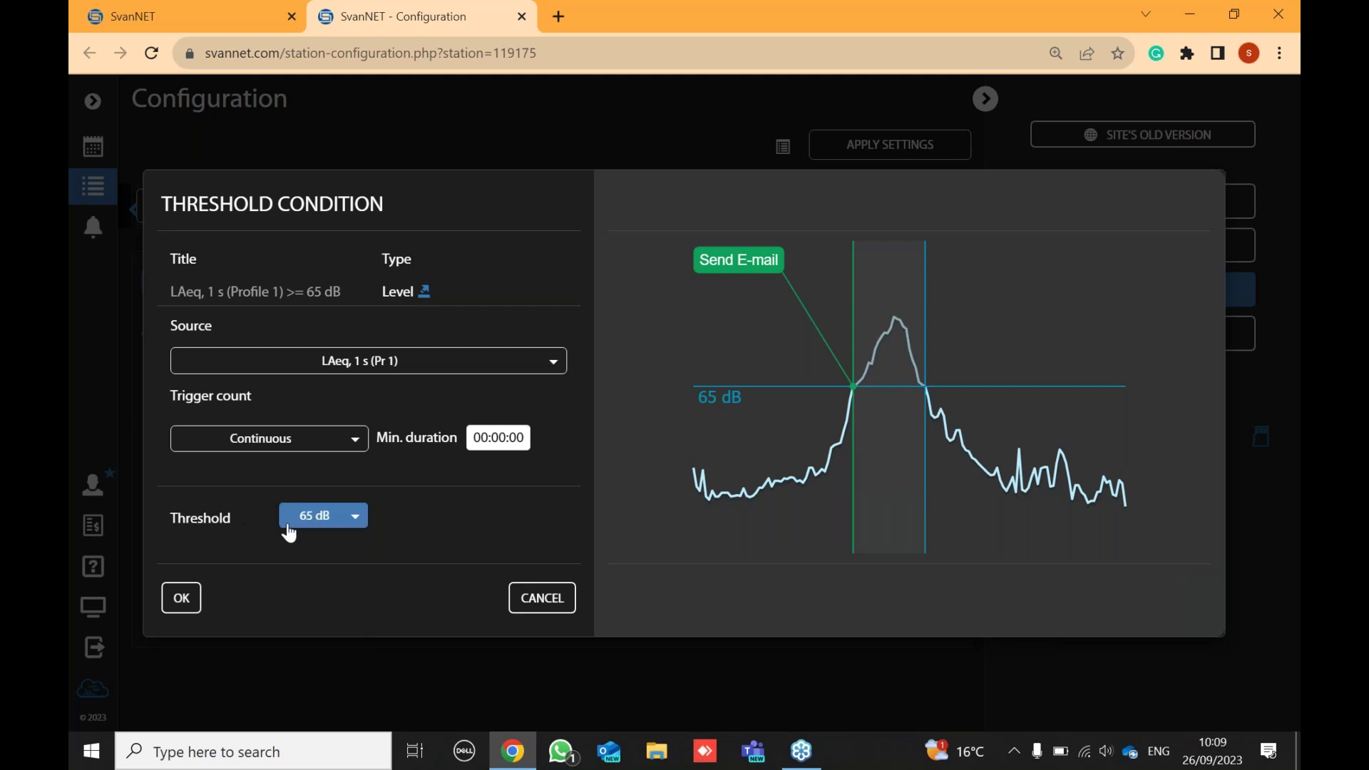
{"action": "left_click", "coordinate": [182, 601]}
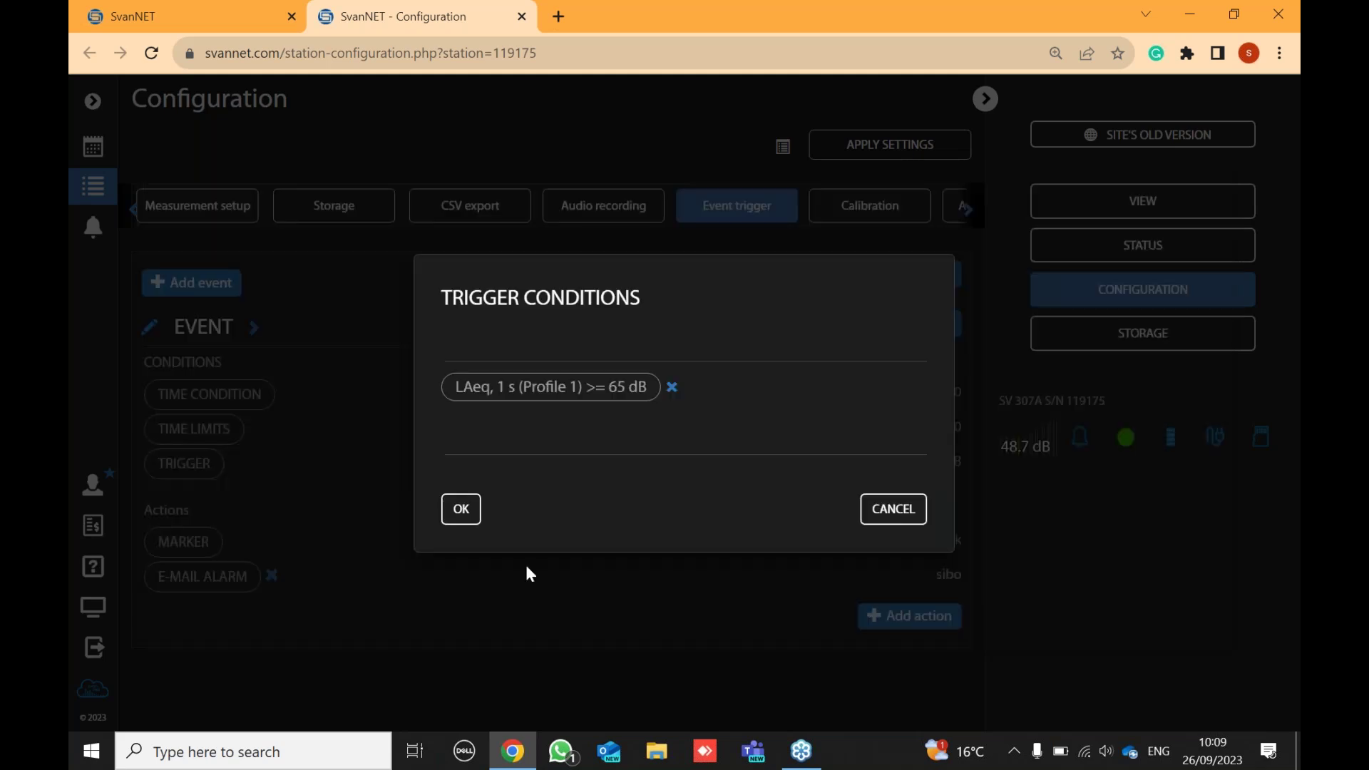
- Confirm the trigger conditions, add an Audio action to the event, and apply the settings
{"action": "left_click", "coordinate": [462, 512]}
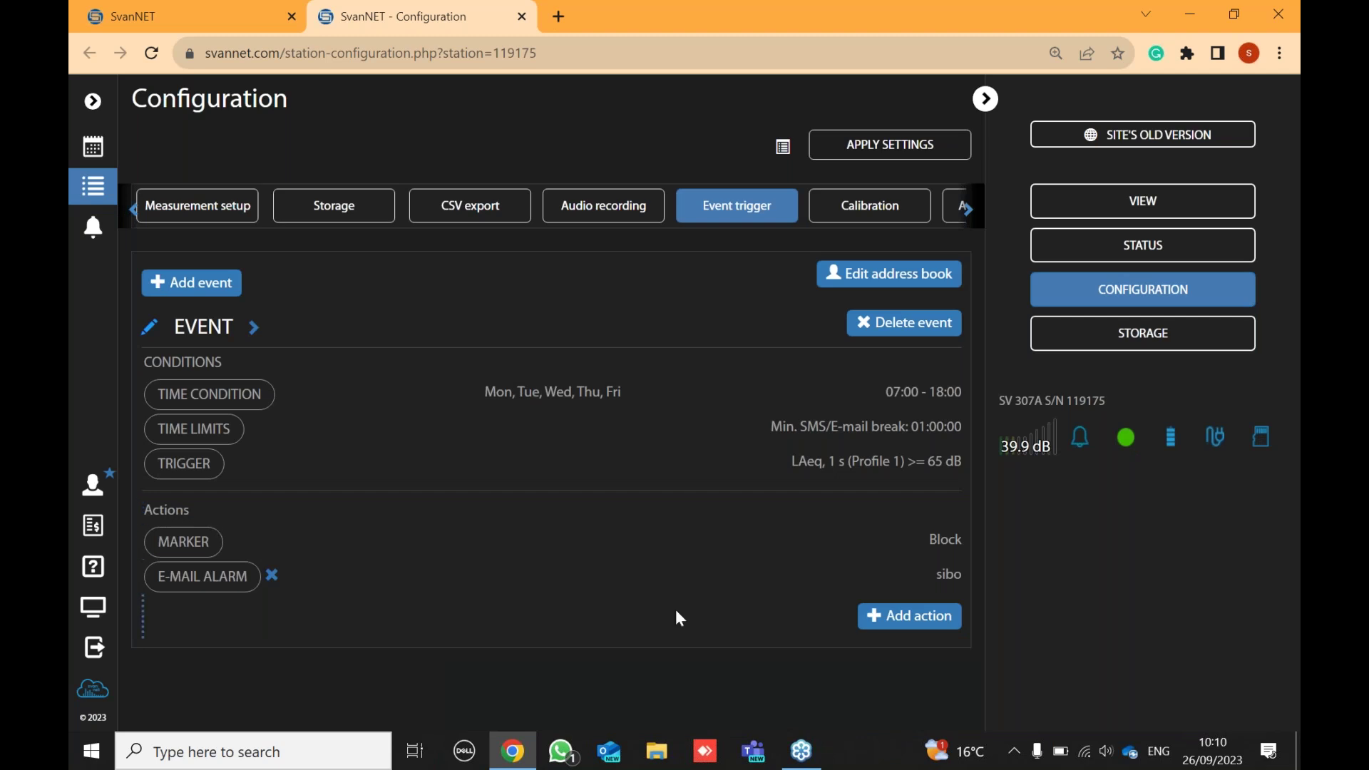
{"action": "left_click", "coordinate": [895, 618]}
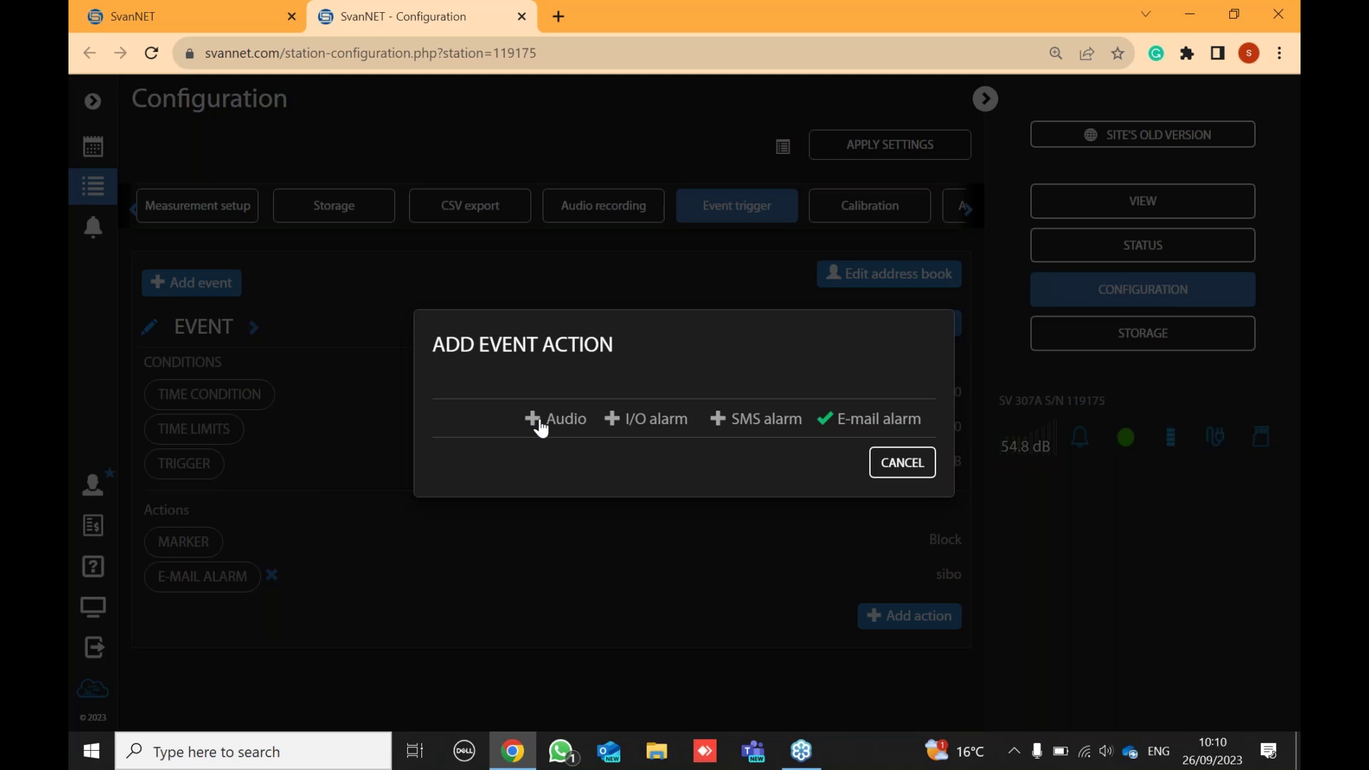
{"action": "left_click", "coordinate": [541, 426]}
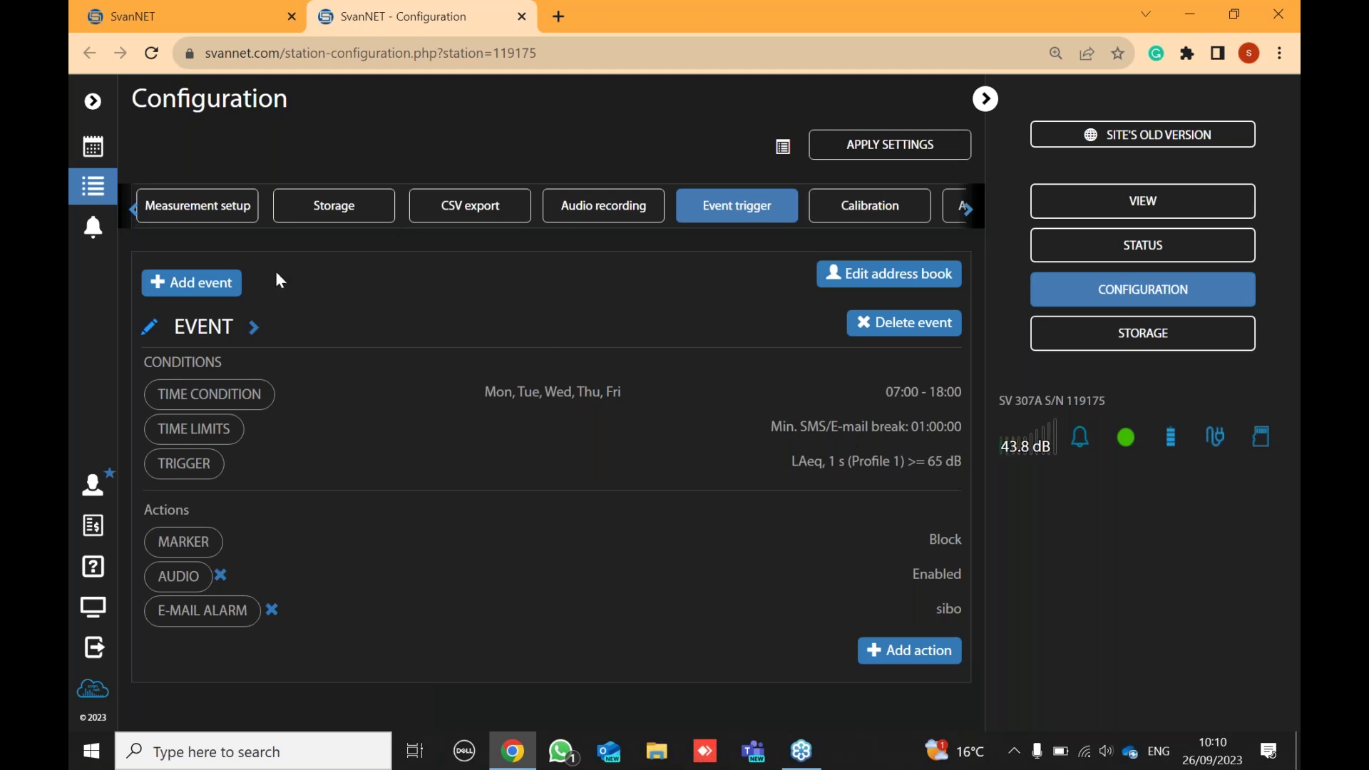
{"action": "left_click", "coordinate": [869, 150]}
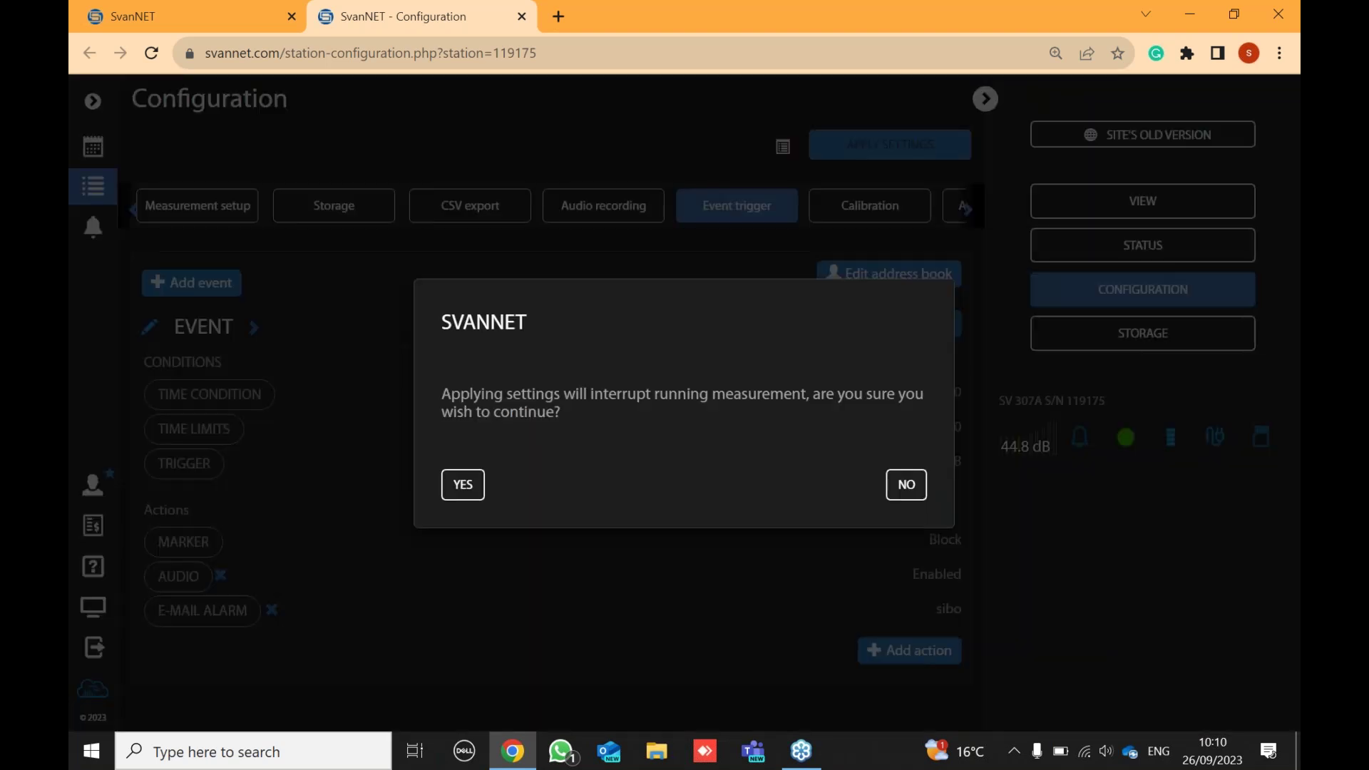
- Accept interrupting the running measurement, then return to the project list showing MP1 and VP1
{"action": "left_click", "coordinate": [465, 488]}
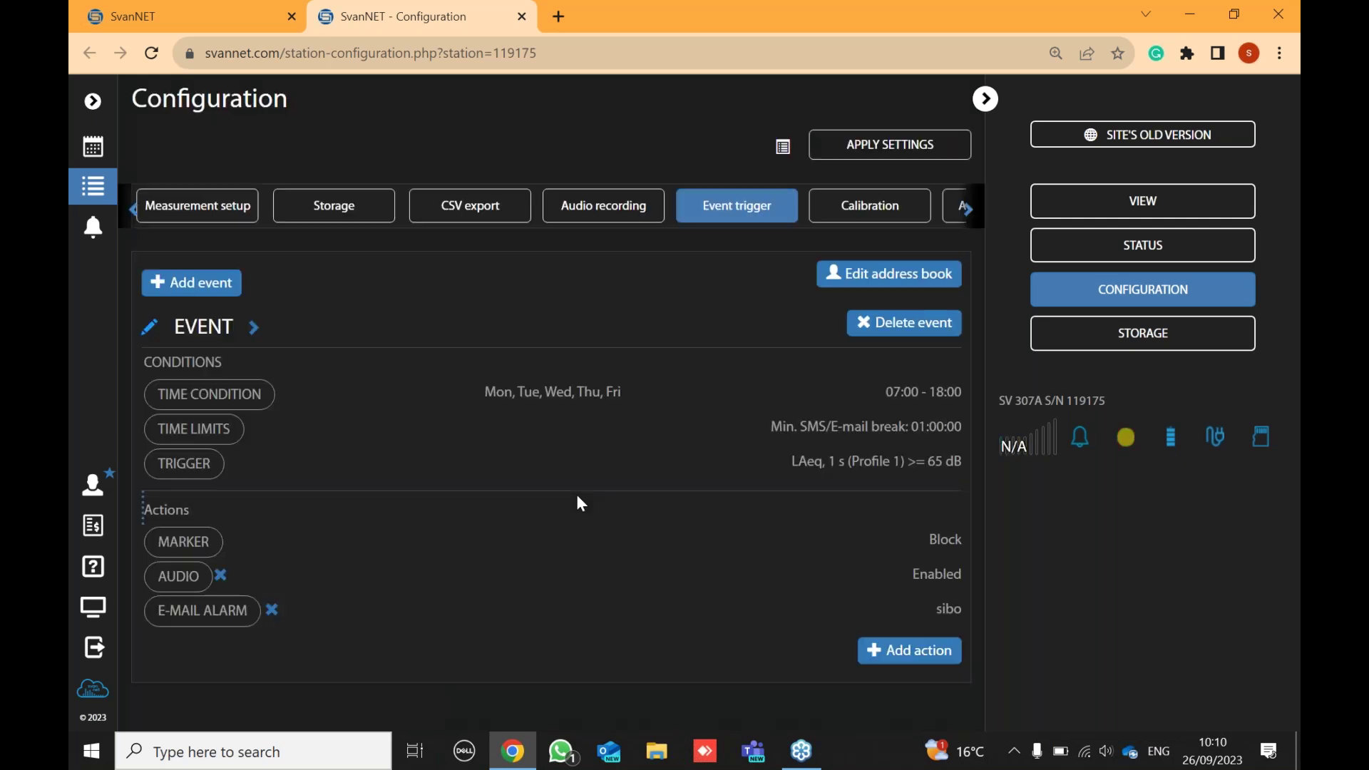
{"action": "left_click", "coordinate": [94, 153]}
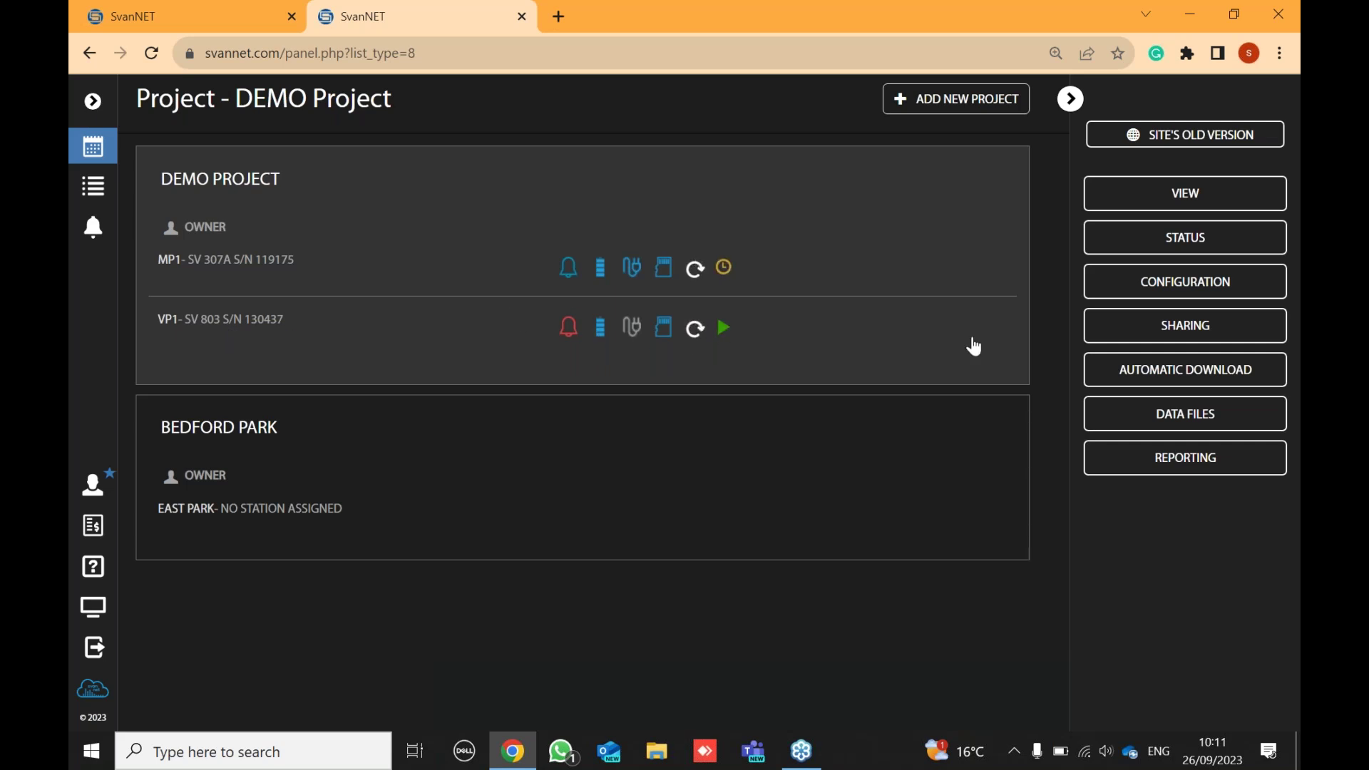
- Open the SV 803 VP1 station's configuration from the project's configuration view
{"action": "left_click", "coordinate": [1174, 286]}
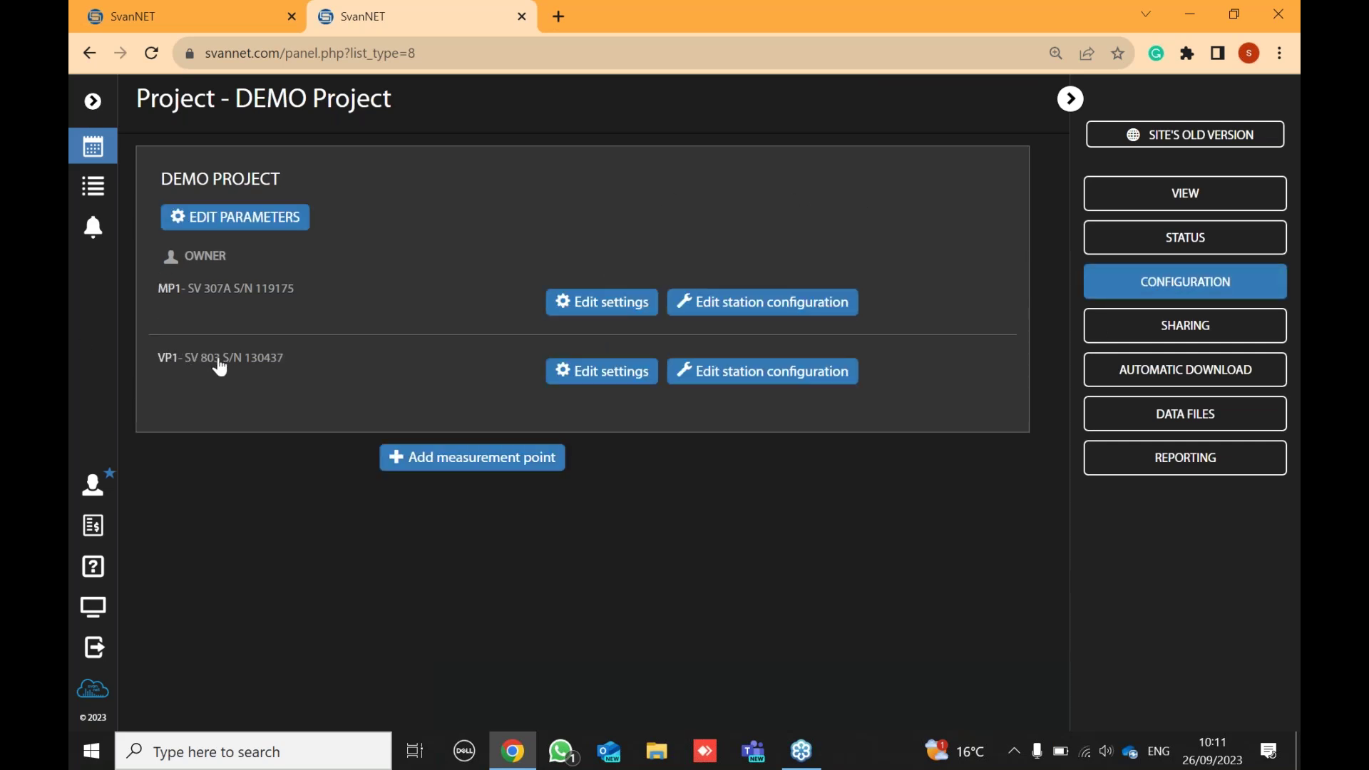
{"action": "left_click", "coordinate": [789, 380]}
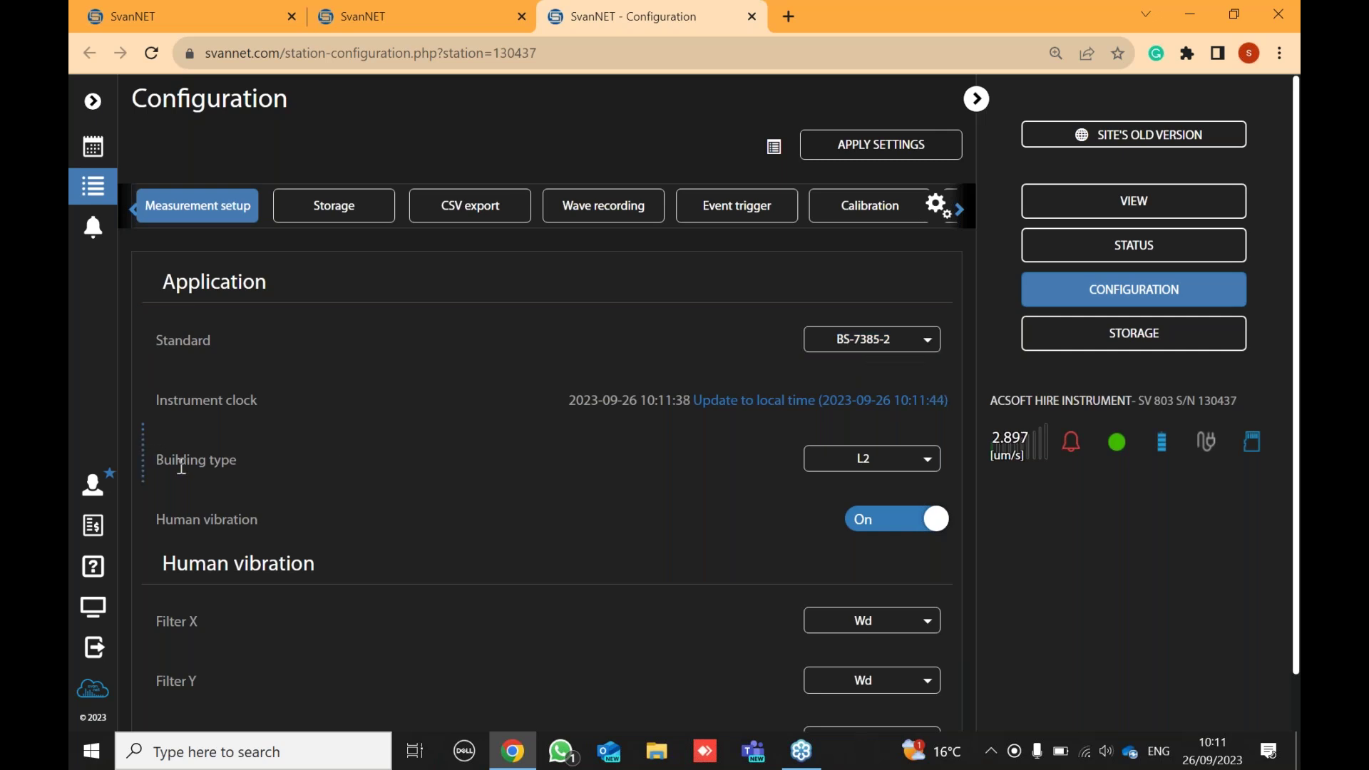
{"action": "left_click", "coordinate": [895, 466]}
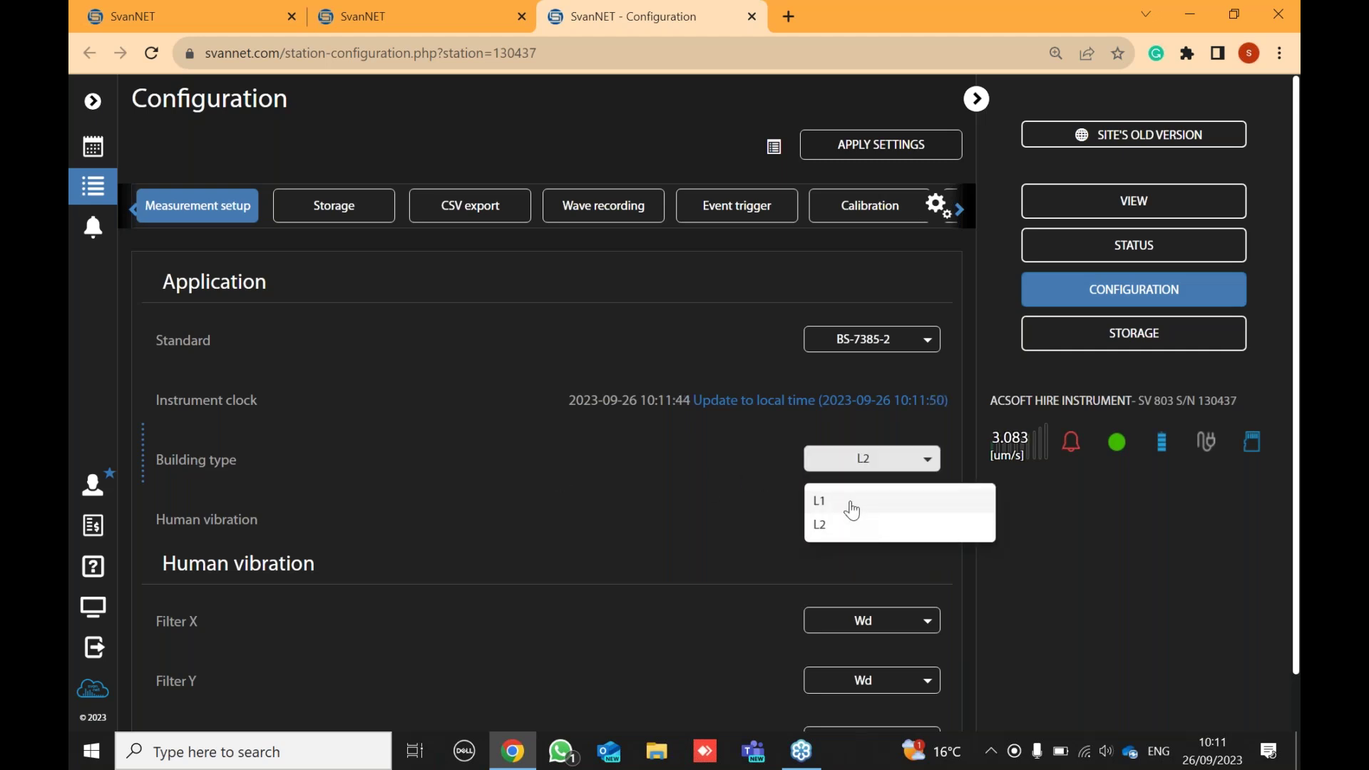
{"action": "left_click", "coordinate": [852, 504]}
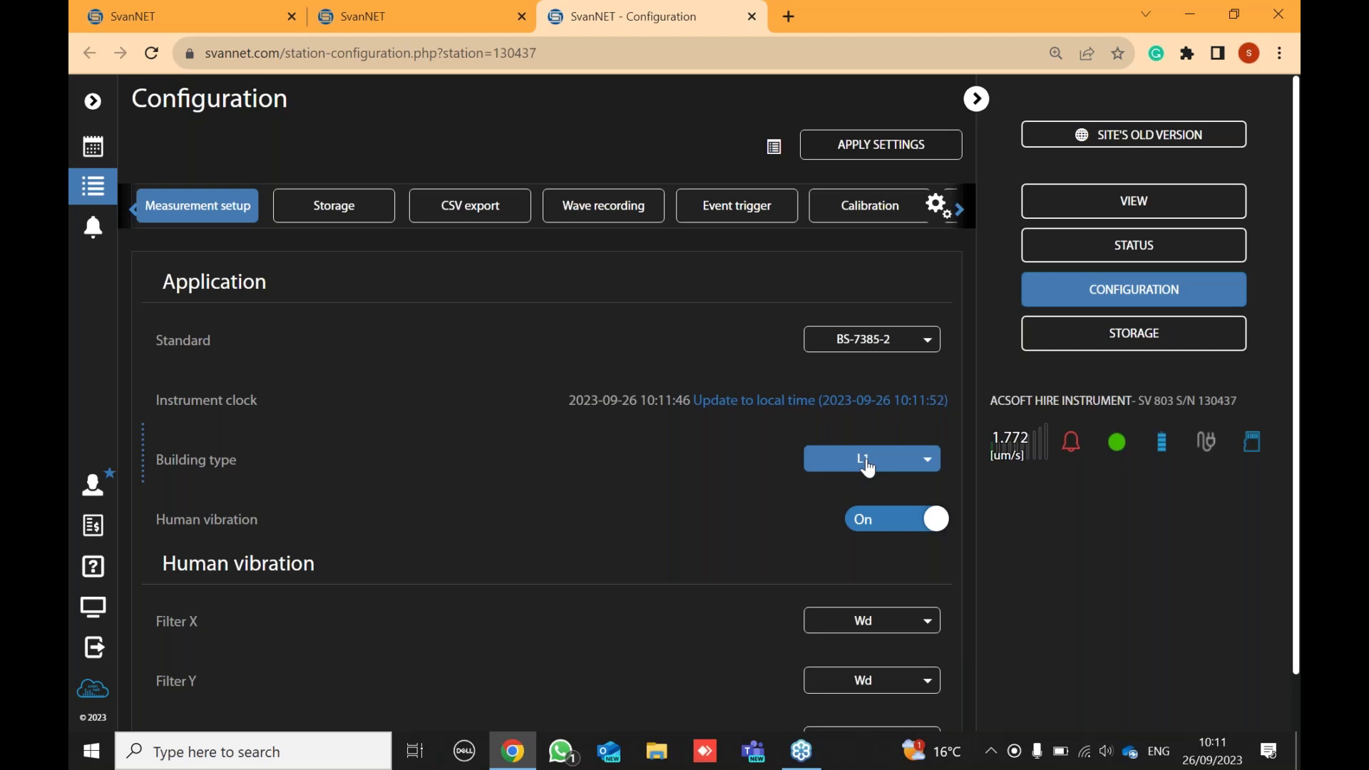
{"action": "left_click", "coordinate": [868, 467]}
{"action": "left_click", "coordinate": [850, 528]}
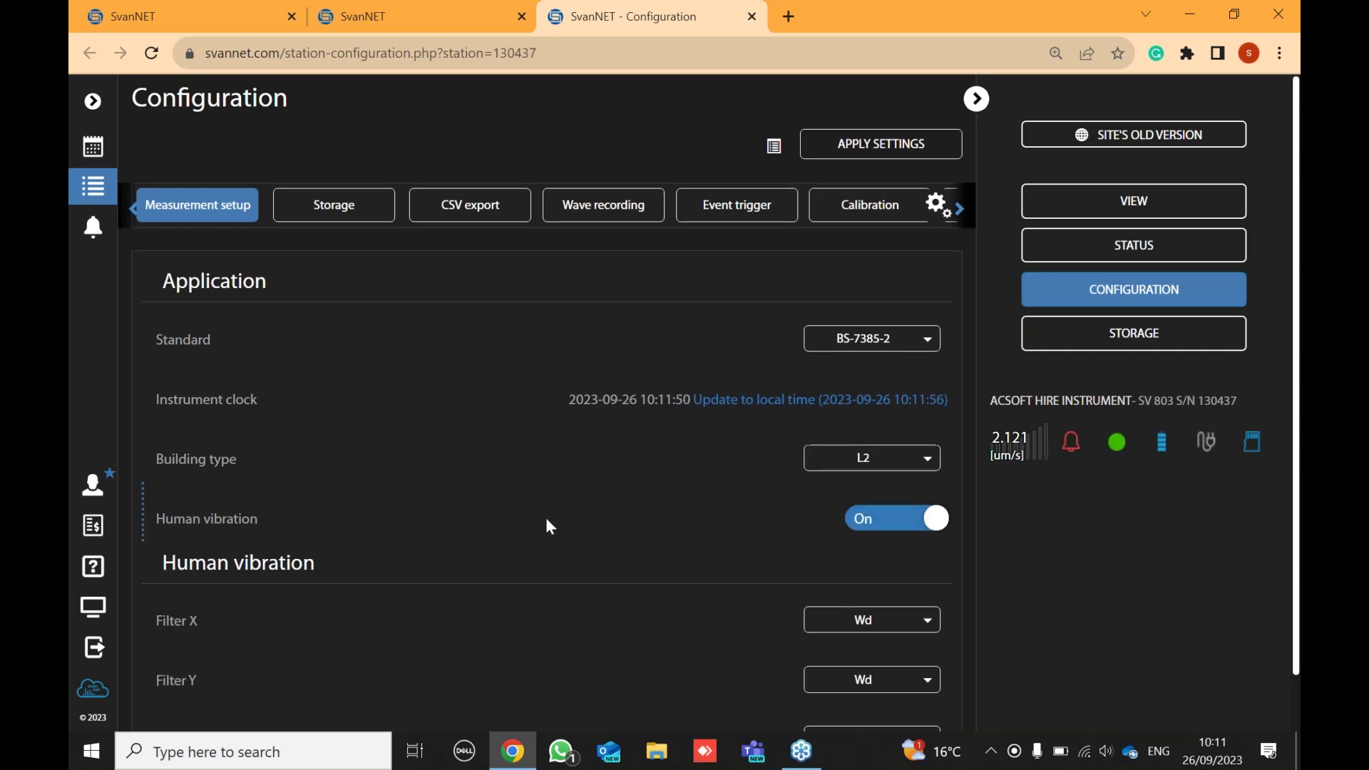
{"action": "scroll", "coordinate": [571, 518], "scroll_direction": "down", "scroll_amount": 1}
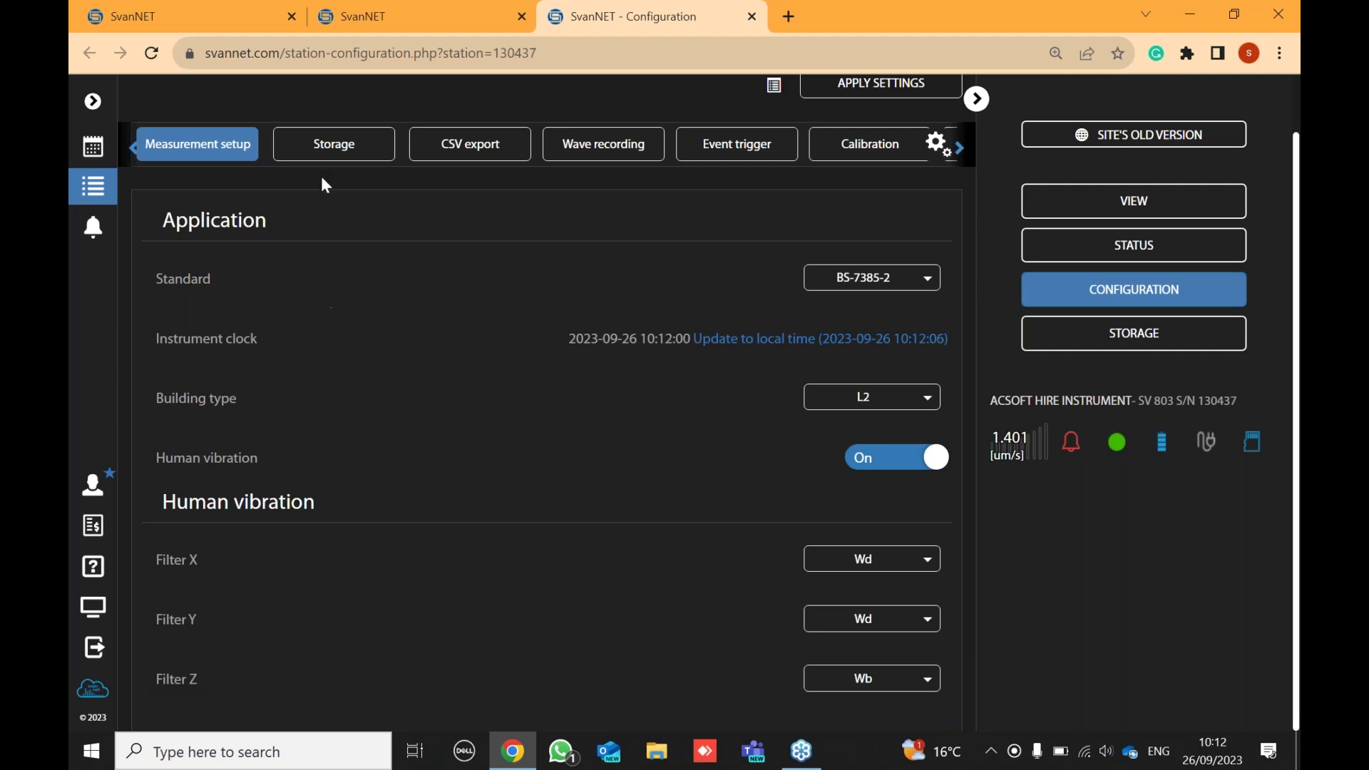
- In Storage, check that Velocity Step and Human Vib. Step both stay at 00:00:30
{"action": "left_click", "coordinate": [357, 152]}
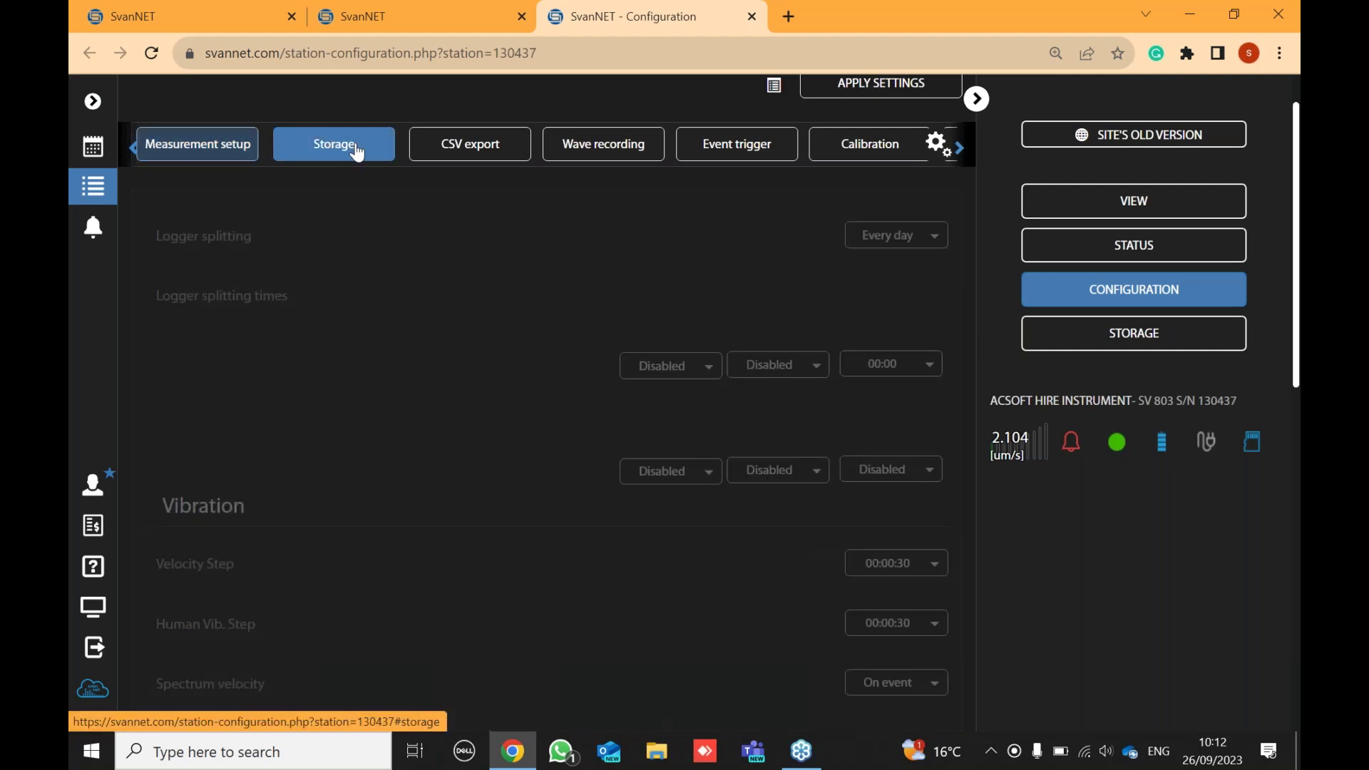
{"action": "scroll", "coordinate": [540, 330], "scroll_direction": "down", "scroll_amount": 1}
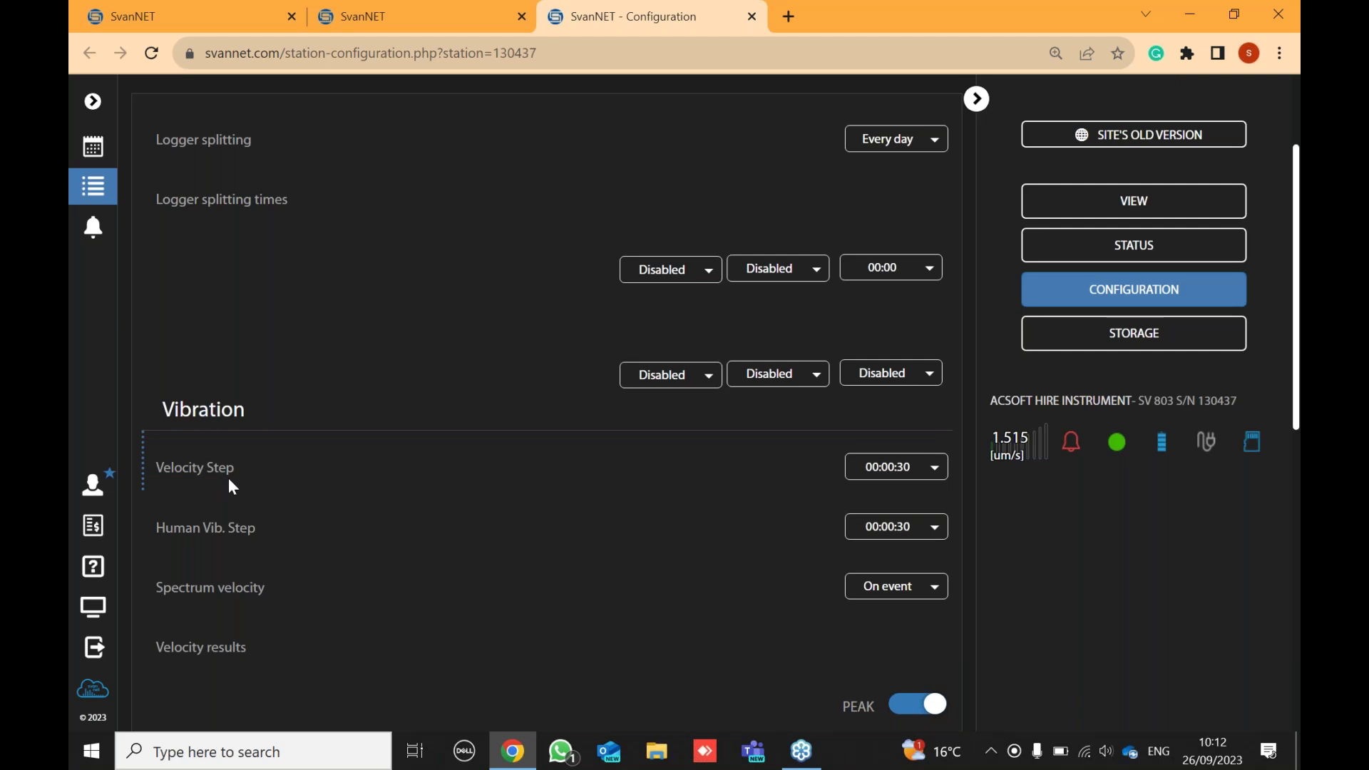
{"action": "left_click", "coordinate": [906, 474]}
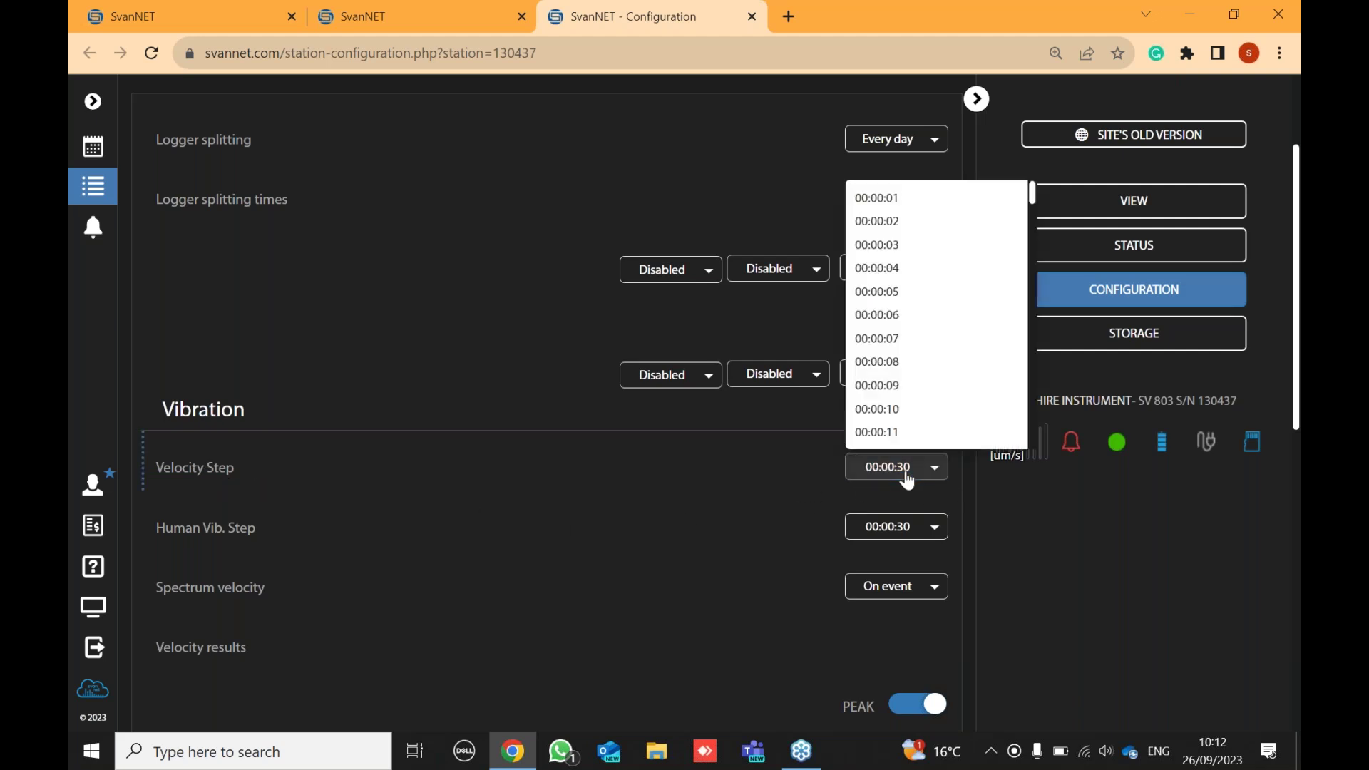
{"action": "left_click", "coordinate": [906, 476]}
{"action": "left_click", "coordinate": [908, 477]}
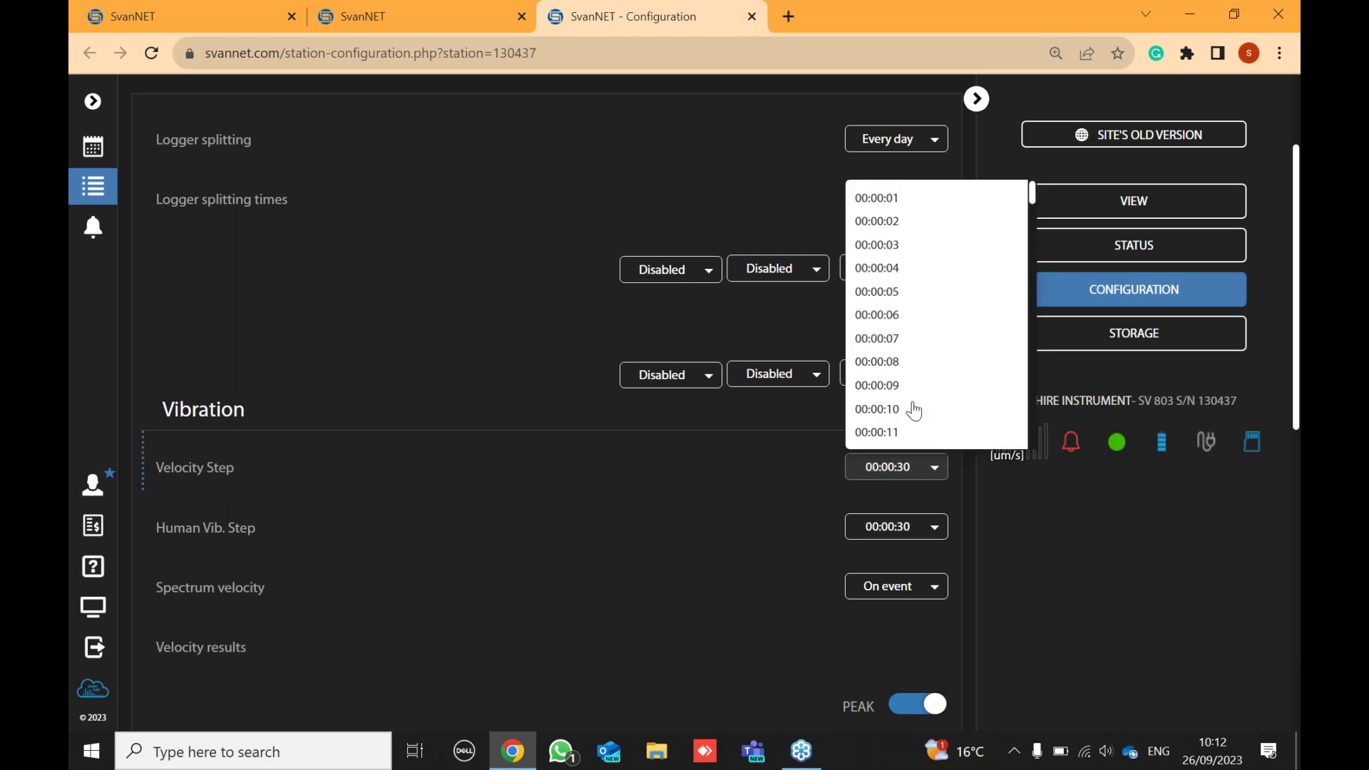
{"action": "left_click", "coordinate": [673, 446]}
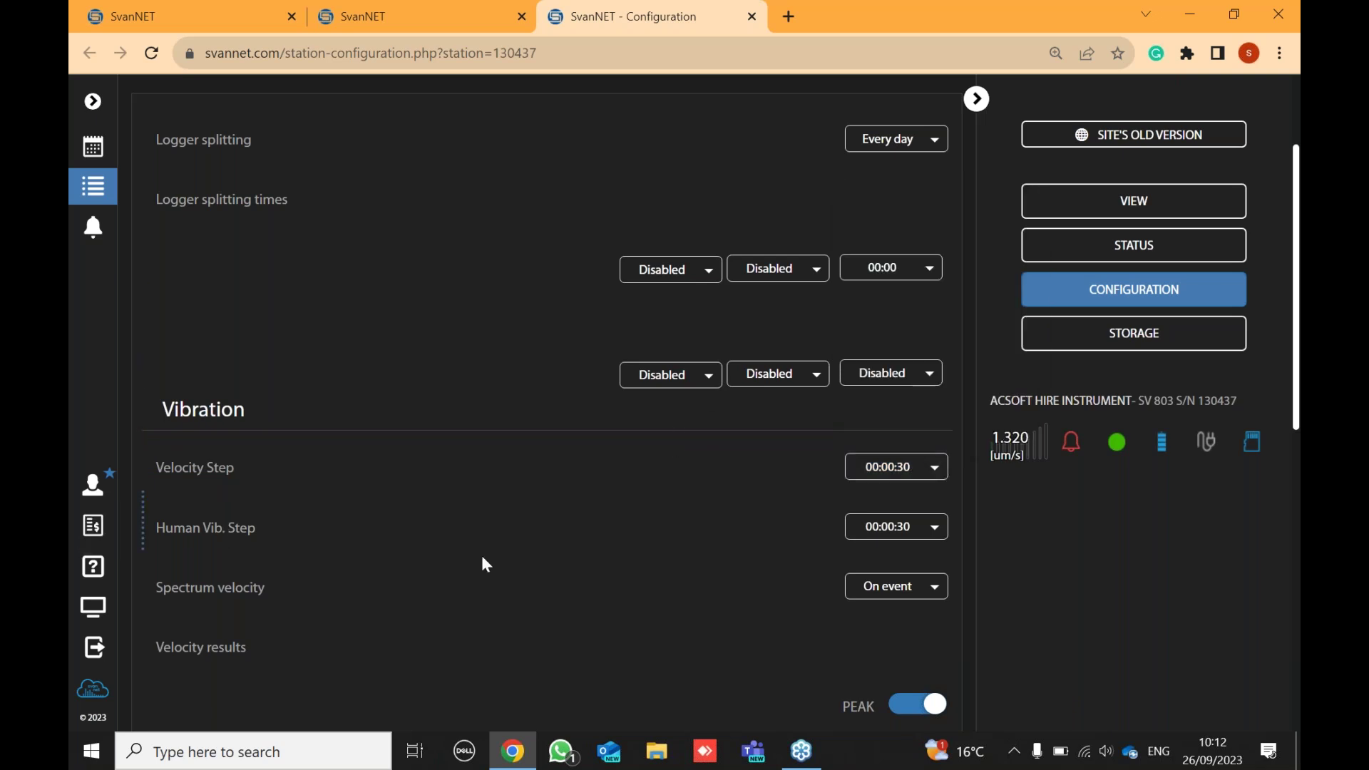
{"action": "left_click", "coordinate": [900, 529]}
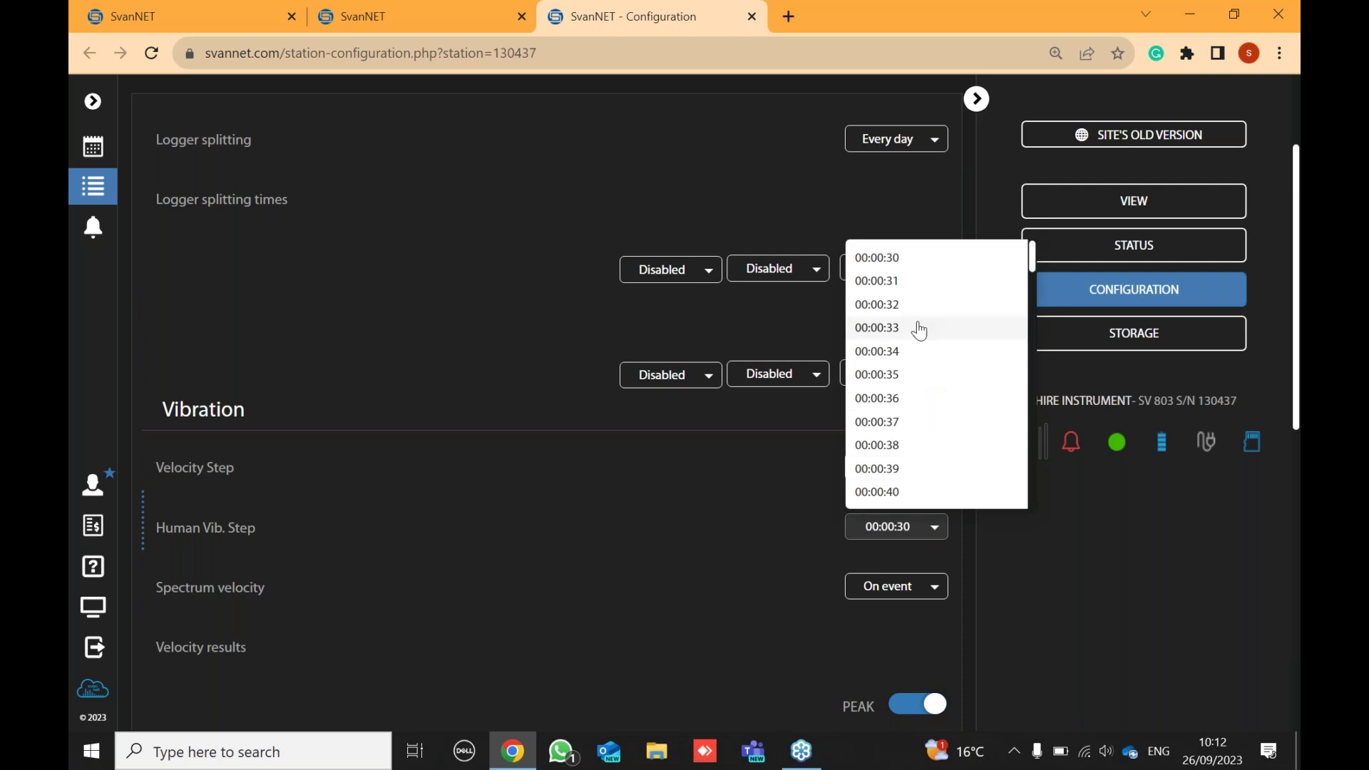
{"action": "left_click", "coordinate": [561, 504]}
- Set Spectrum velocity to Off and look over the remaining result toggles
{"action": "scroll", "coordinate": [612, 505], "scroll_direction": "down", "scroll_amount": 1}
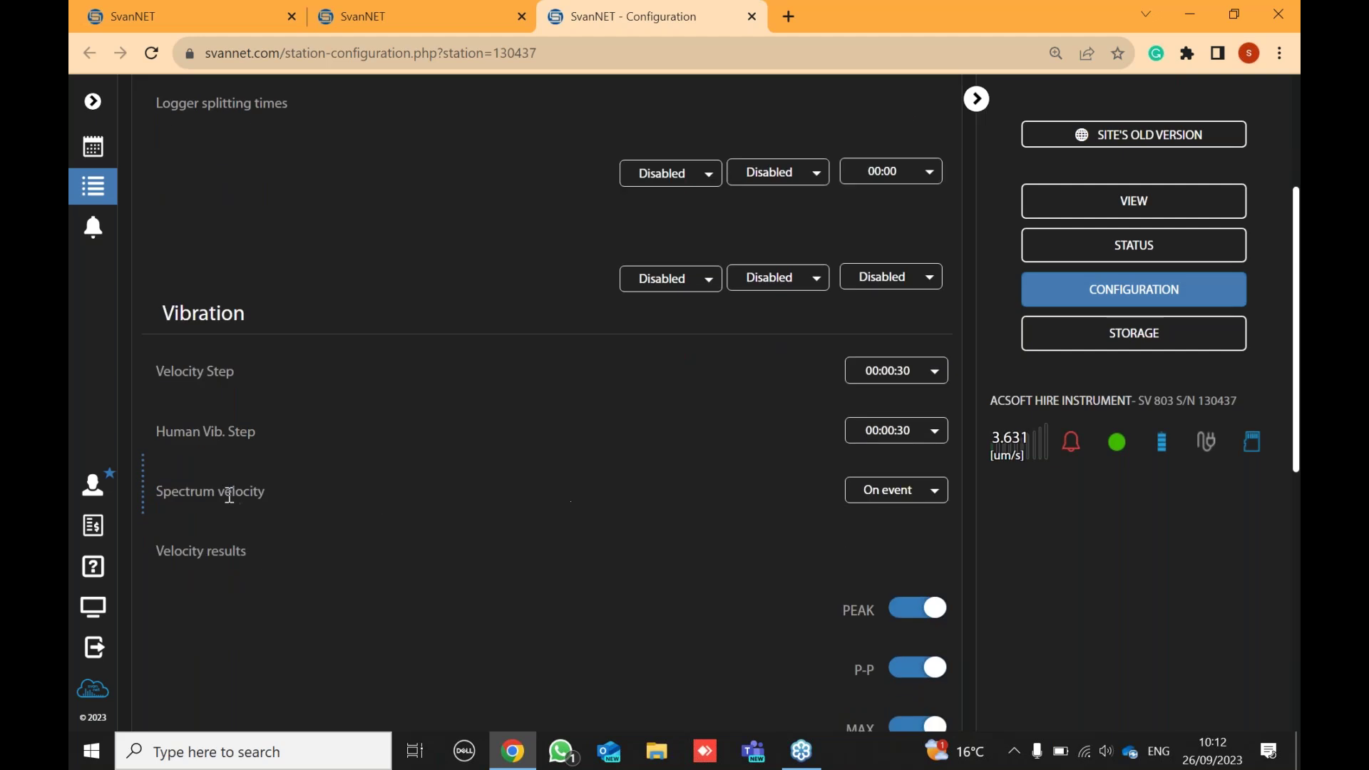
{"action": "scroll", "coordinate": [271, 534], "scroll_direction": "down", "scroll_amount": 2}
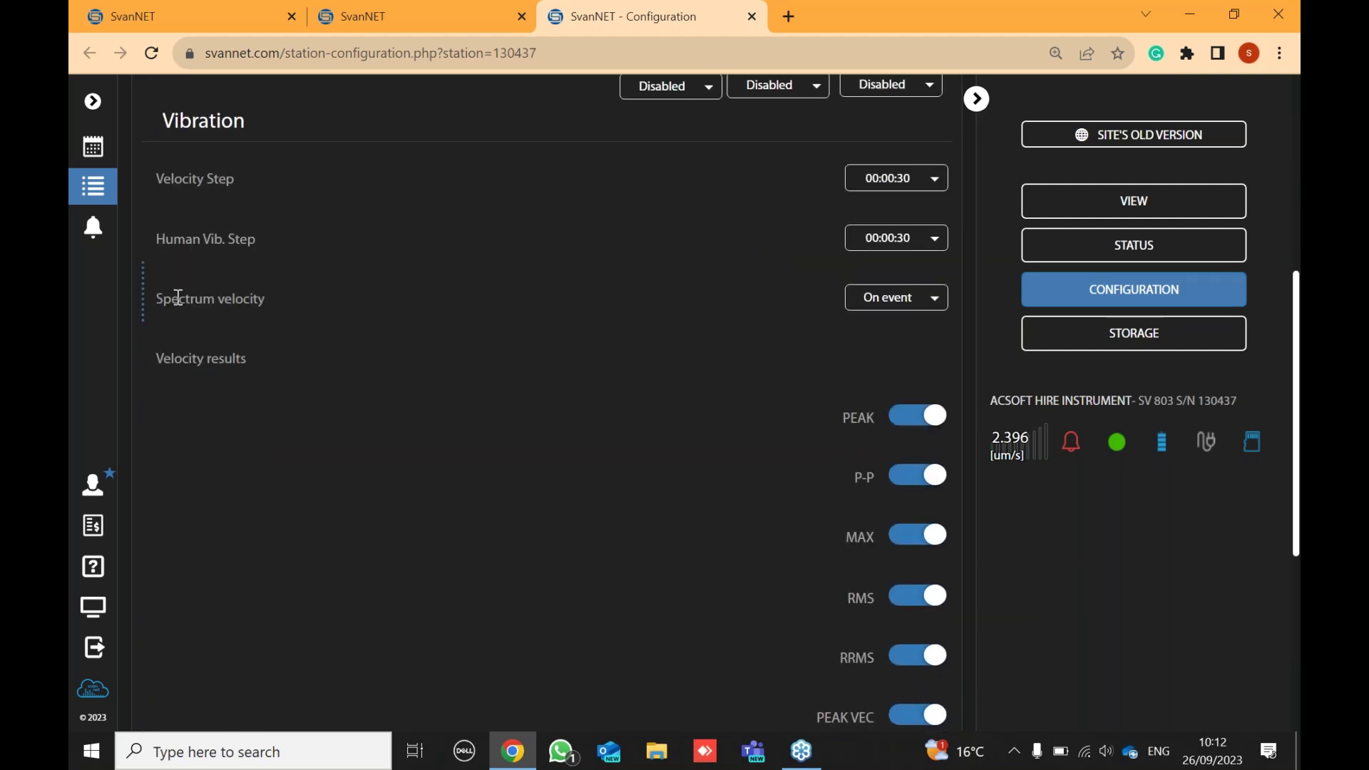
{"action": "left_click", "coordinate": [886, 318]}
{"action": "left_click", "coordinate": [867, 339]}
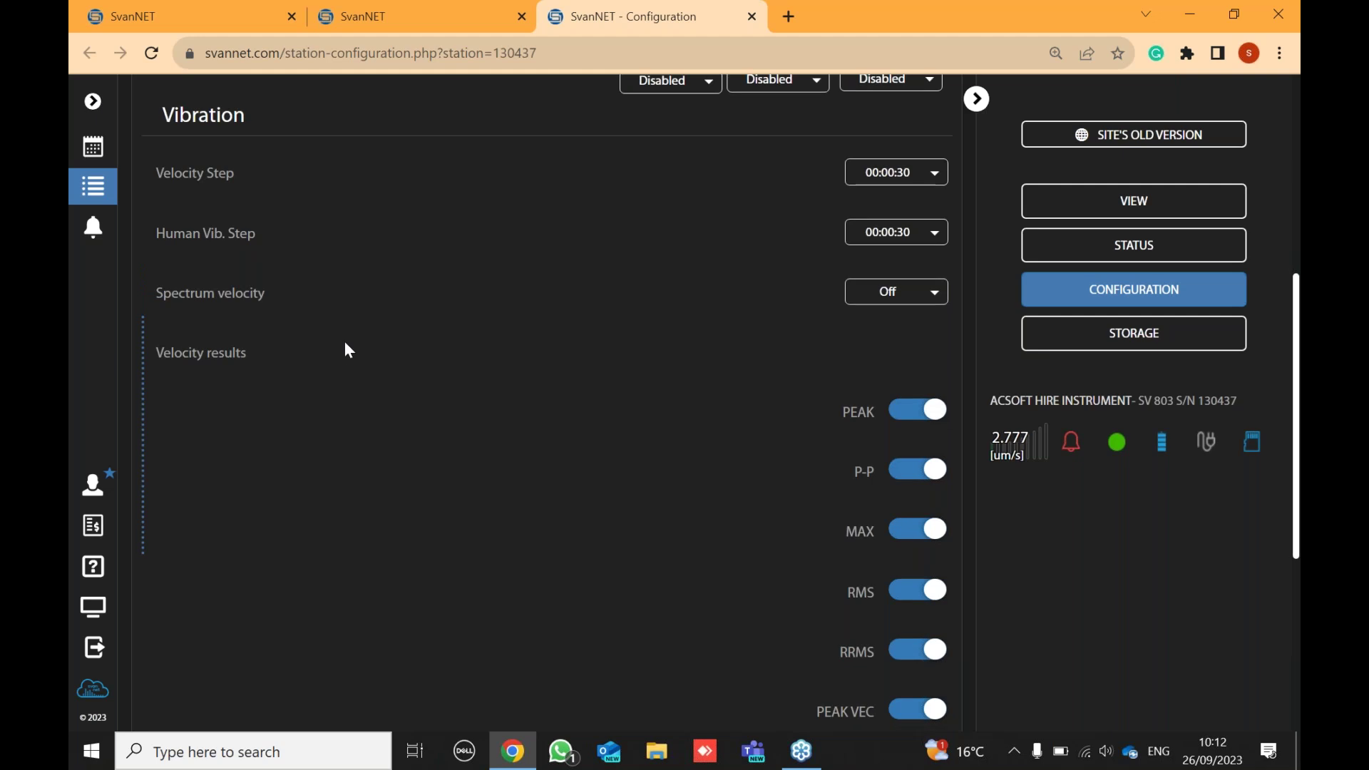
{"action": "scroll", "coordinate": [346, 345], "scroll_direction": "down", "scroll_amount": 1}
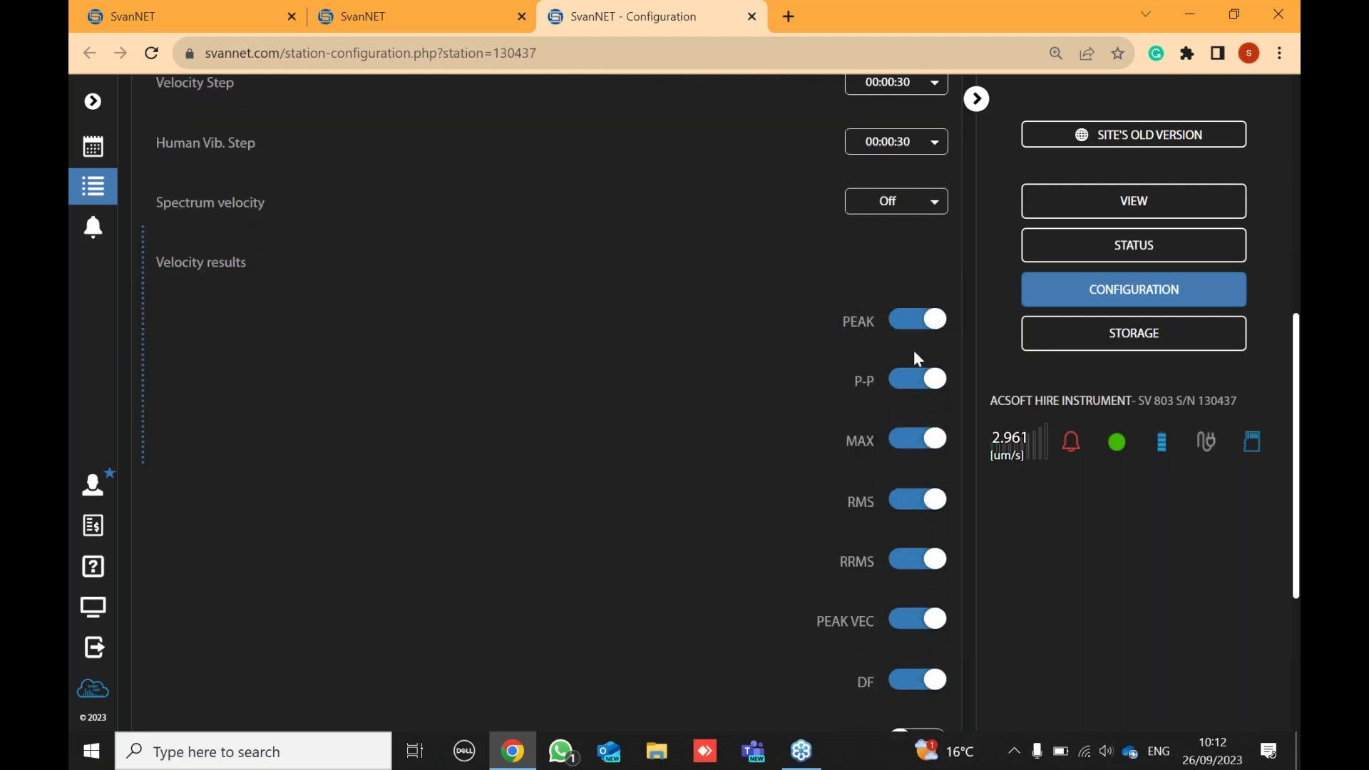
{"action": "scroll", "coordinate": [909, 531], "scroll_direction": "down", "scroll_amount": 1}
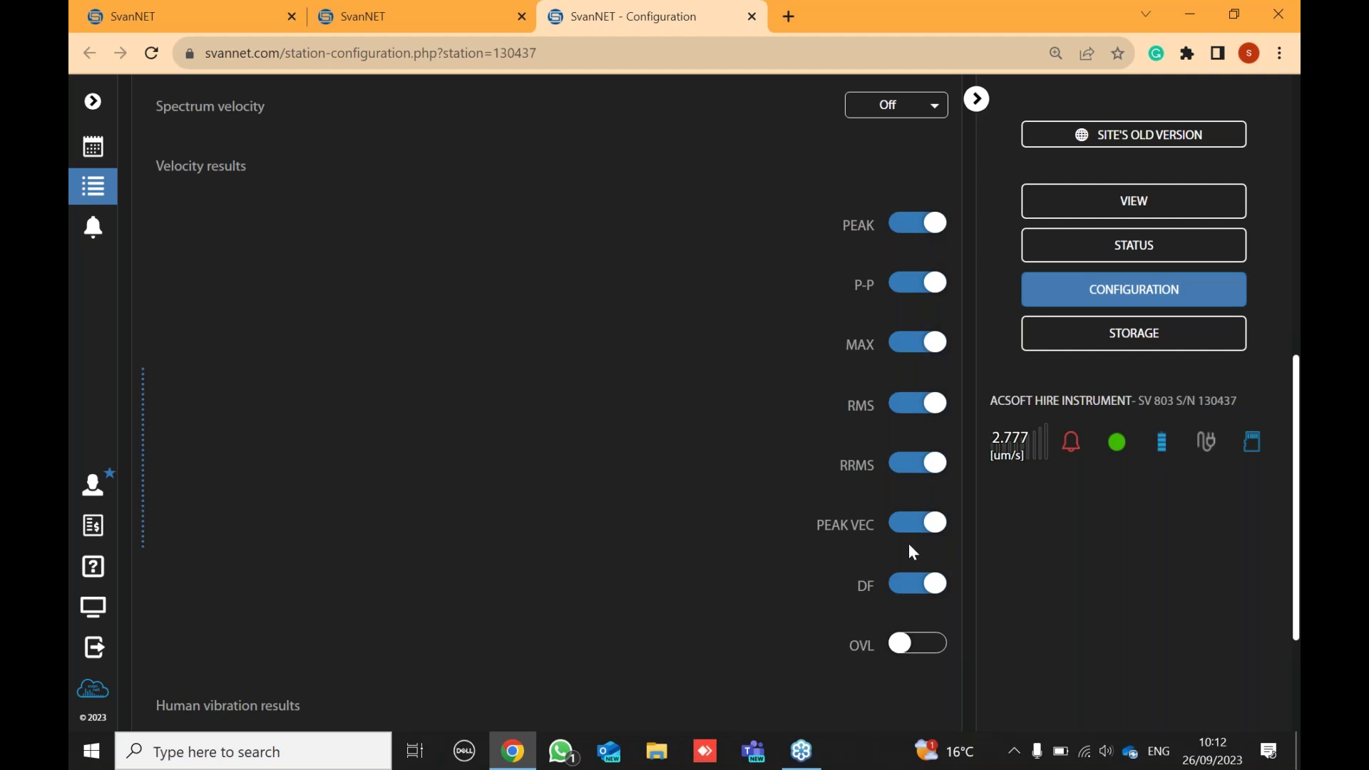
{"action": "scroll", "coordinate": [870, 357], "scroll_direction": "down", "scroll_amount": 2}
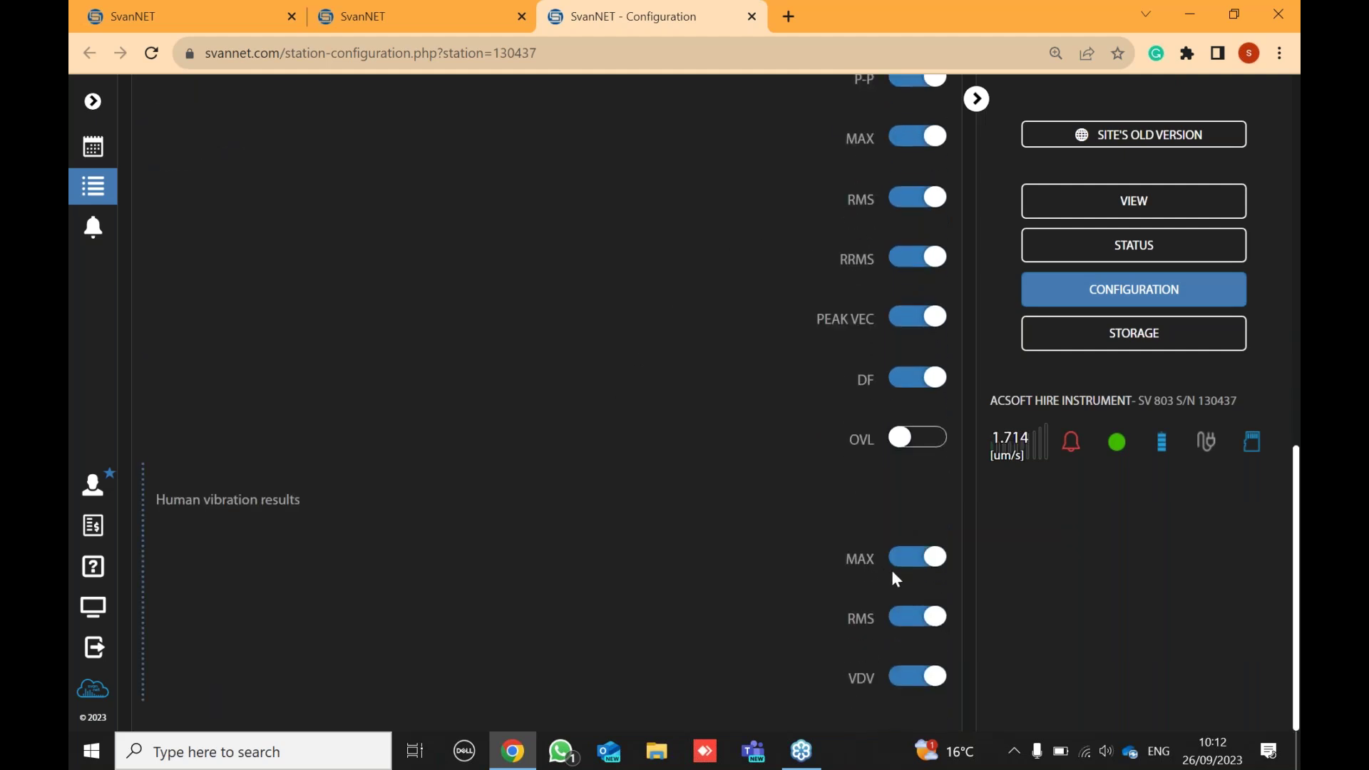
{"action": "scroll", "coordinate": [840, 649], "scroll_direction": "up", "scroll_amount": 10}
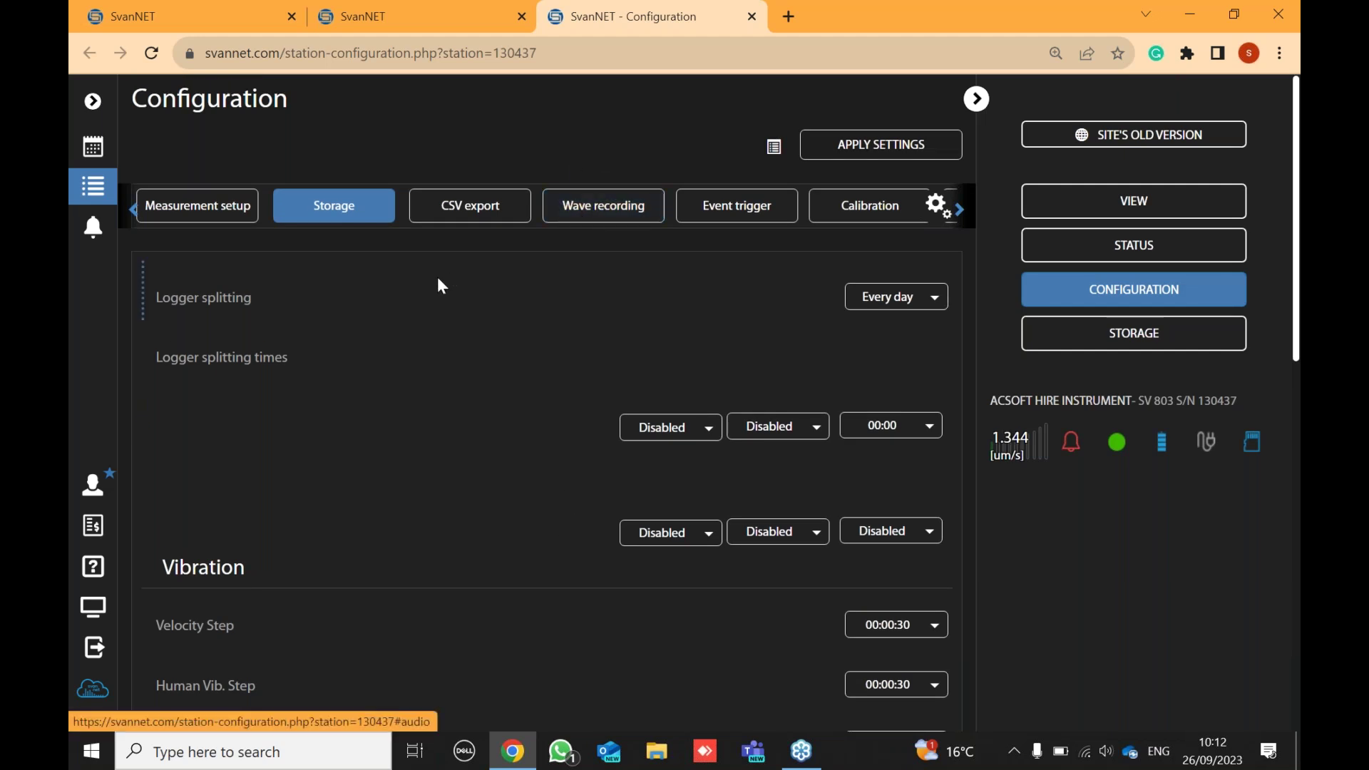
- Display the station's Wave recording settings: On event mode, 1 s pre-trigger, 1000 Hz, 1 hour limit
{"action": "left_click", "coordinate": [629, 213]}
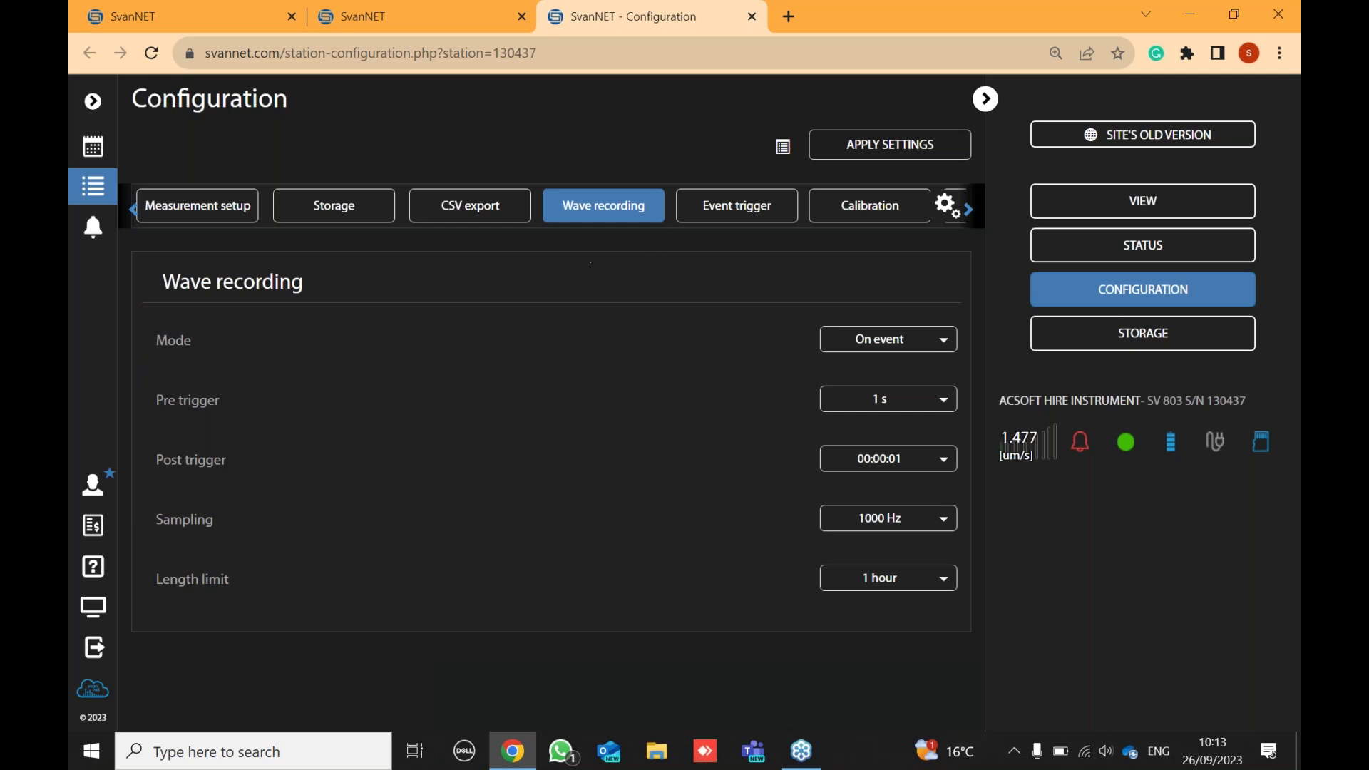
- Review the Event trigger's time limits: 00:00:01 event duration and 00:01:00 minimum SMS/e-mail break
{"action": "left_click", "coordinate": [734, 212]}
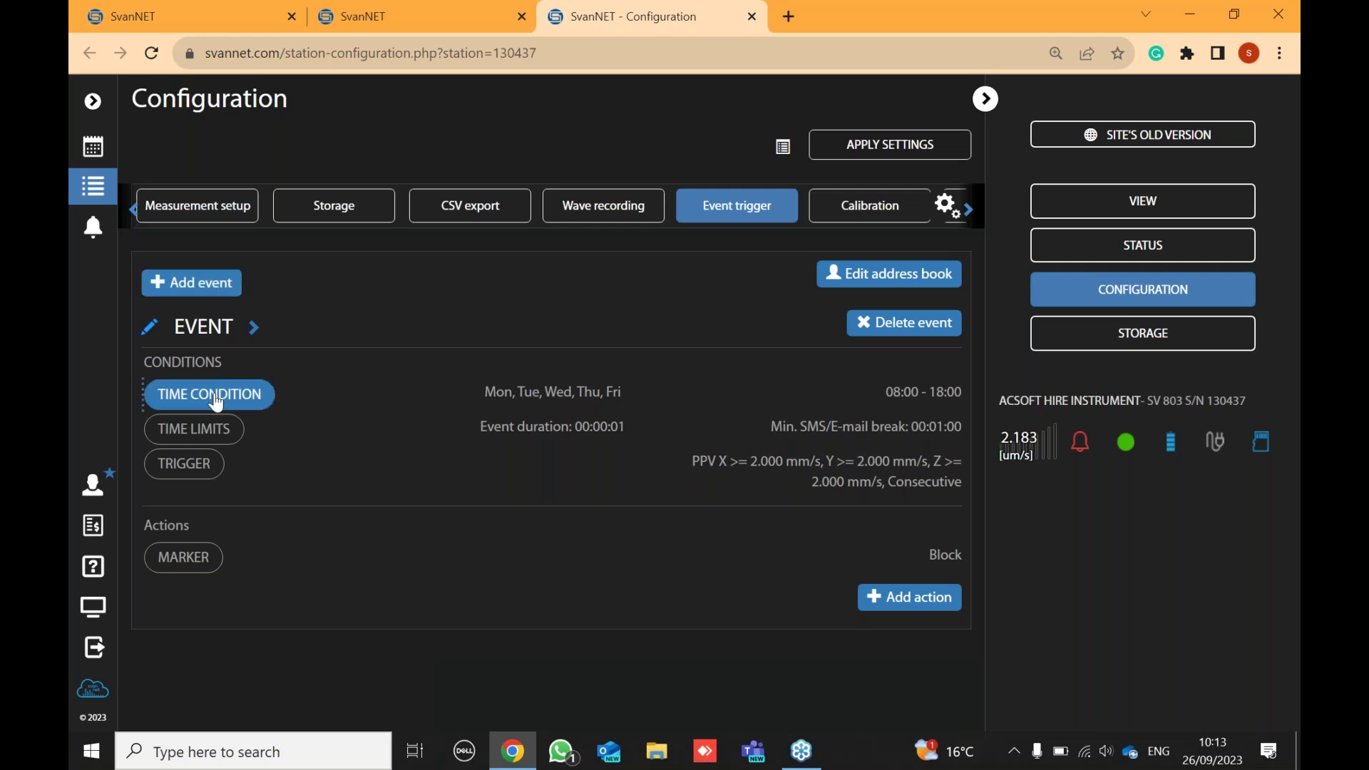
{"action": "left_click", "coordinate": [206, 436]}
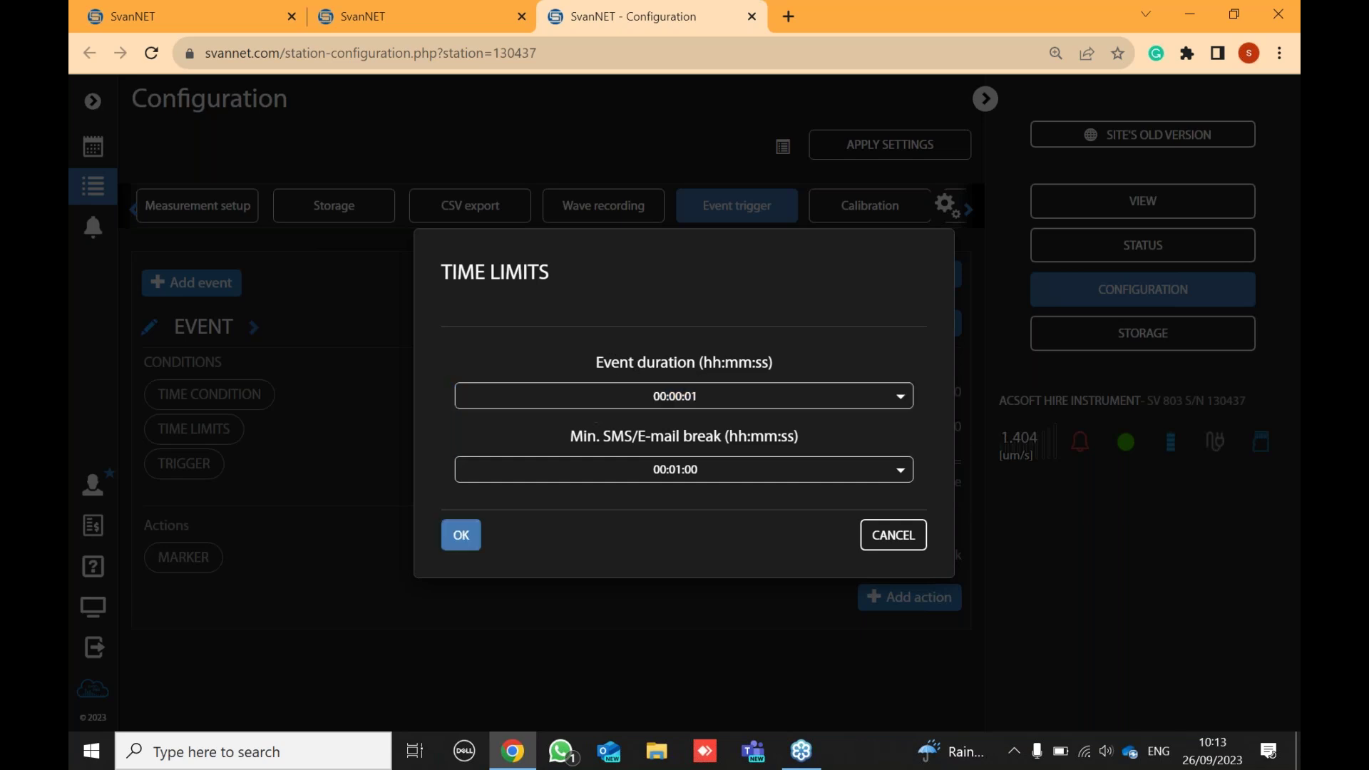
{"action": "left_click", "coordinate": [450, 542]}
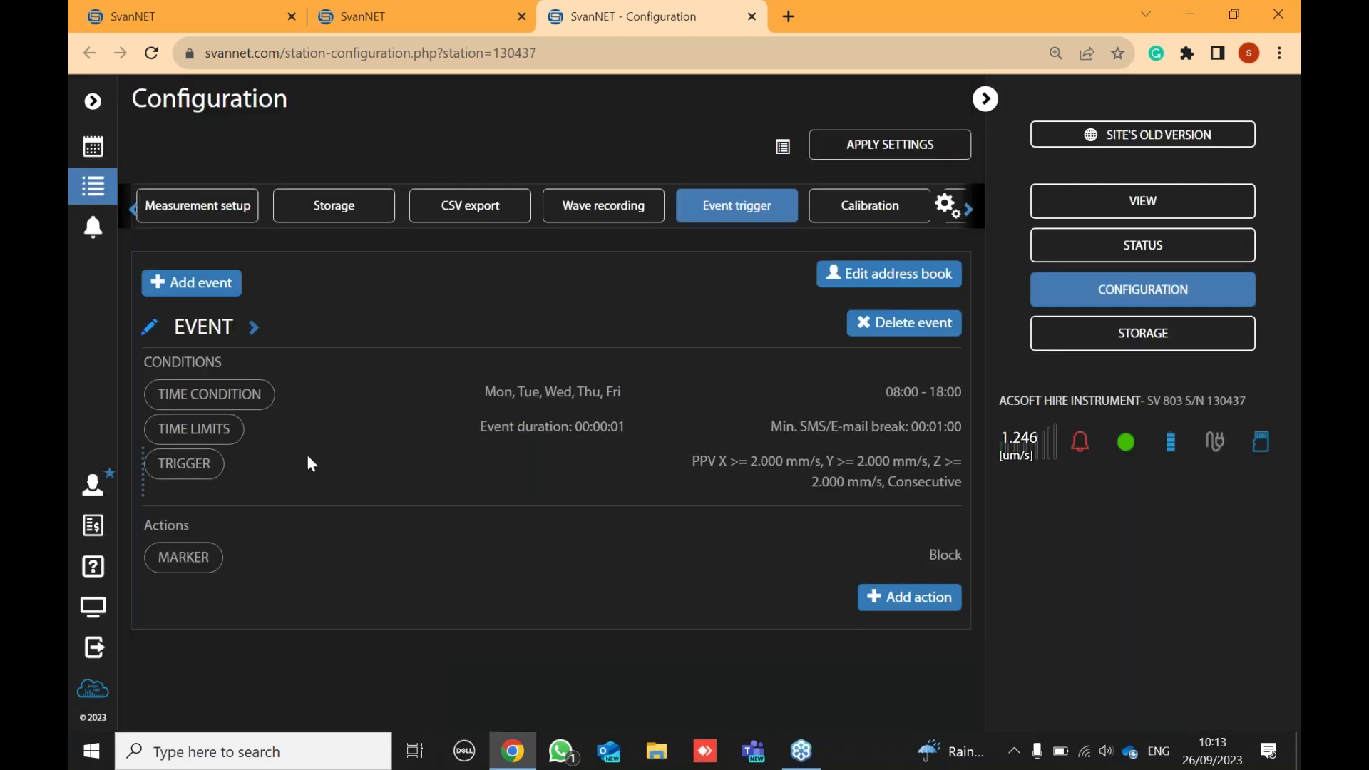
{"action": "left_click", "coordinate": [203, 428]}
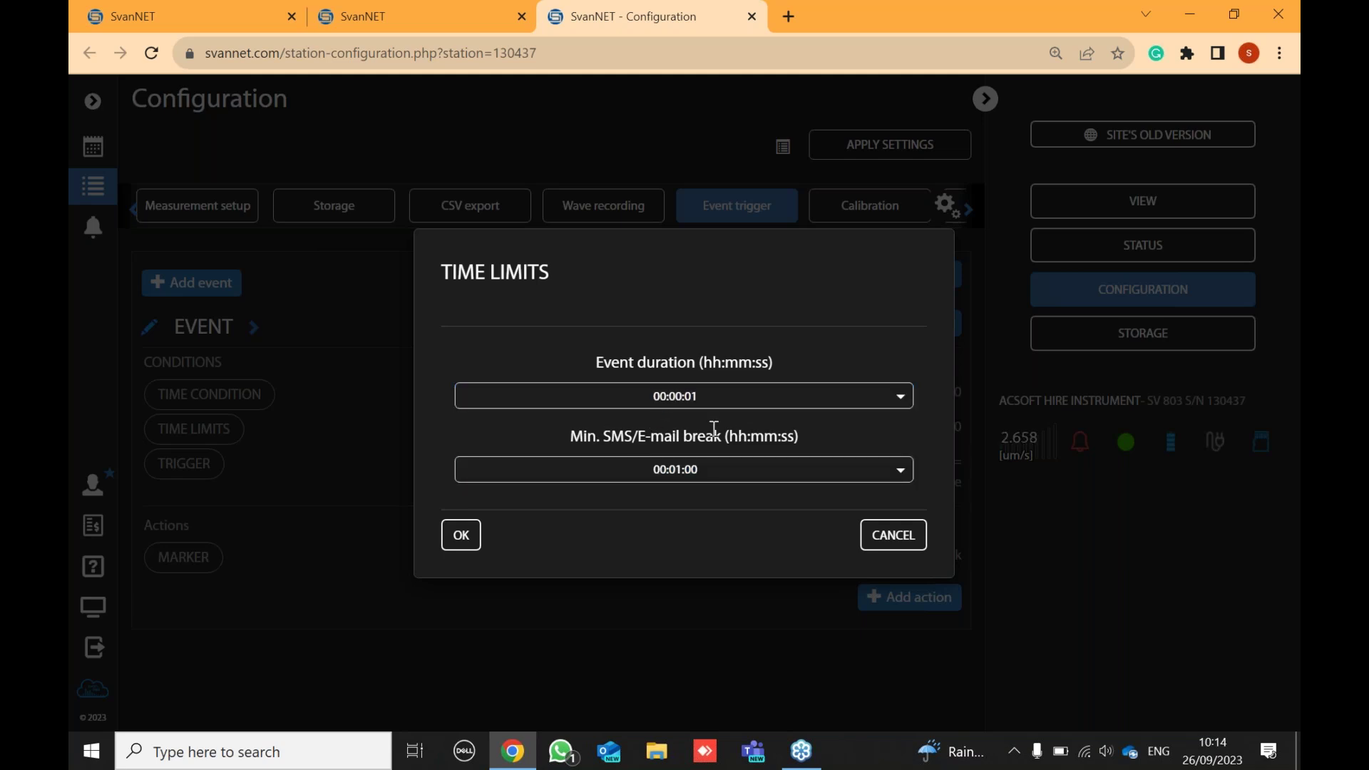
{"action": "left_click", "coordinate": [469, 542]}
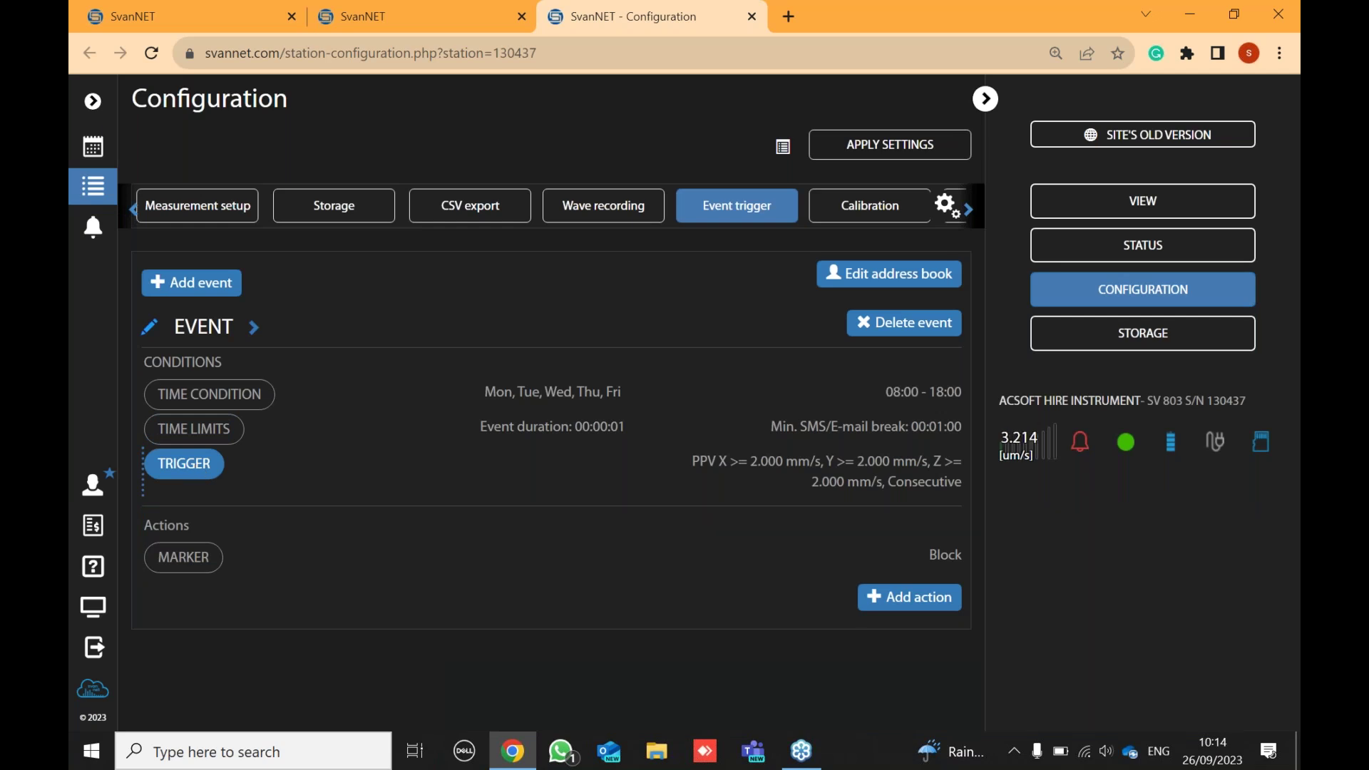
{"action": "left_click", "coordinate": [198, 474]}
- Keep the threshold at PPV X, Y, Z ≥ 2.000 mm/s, Consecutive, try event counter 5, restore 1
{"action": "left_click", "coordinate": [611, 391]}
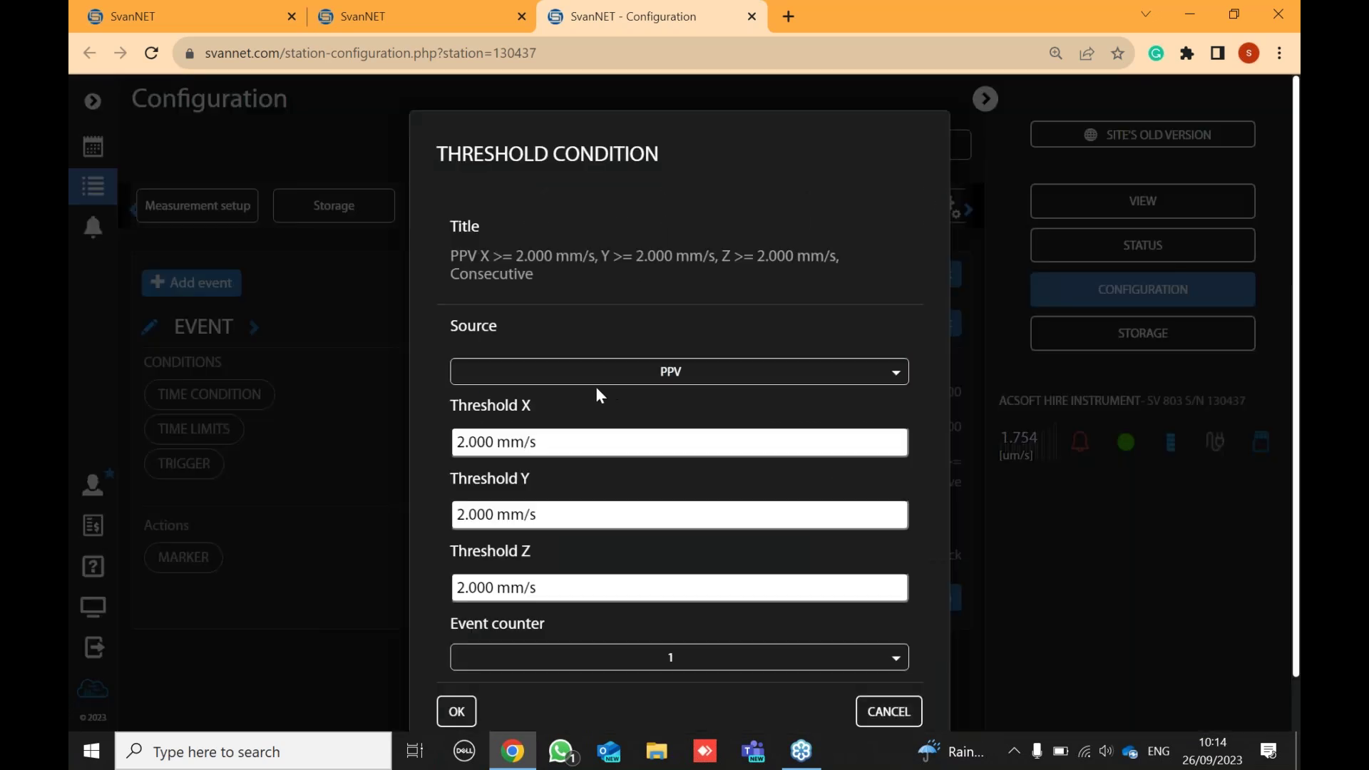
{"action": "left_click", "coordinate": [596, 385]}
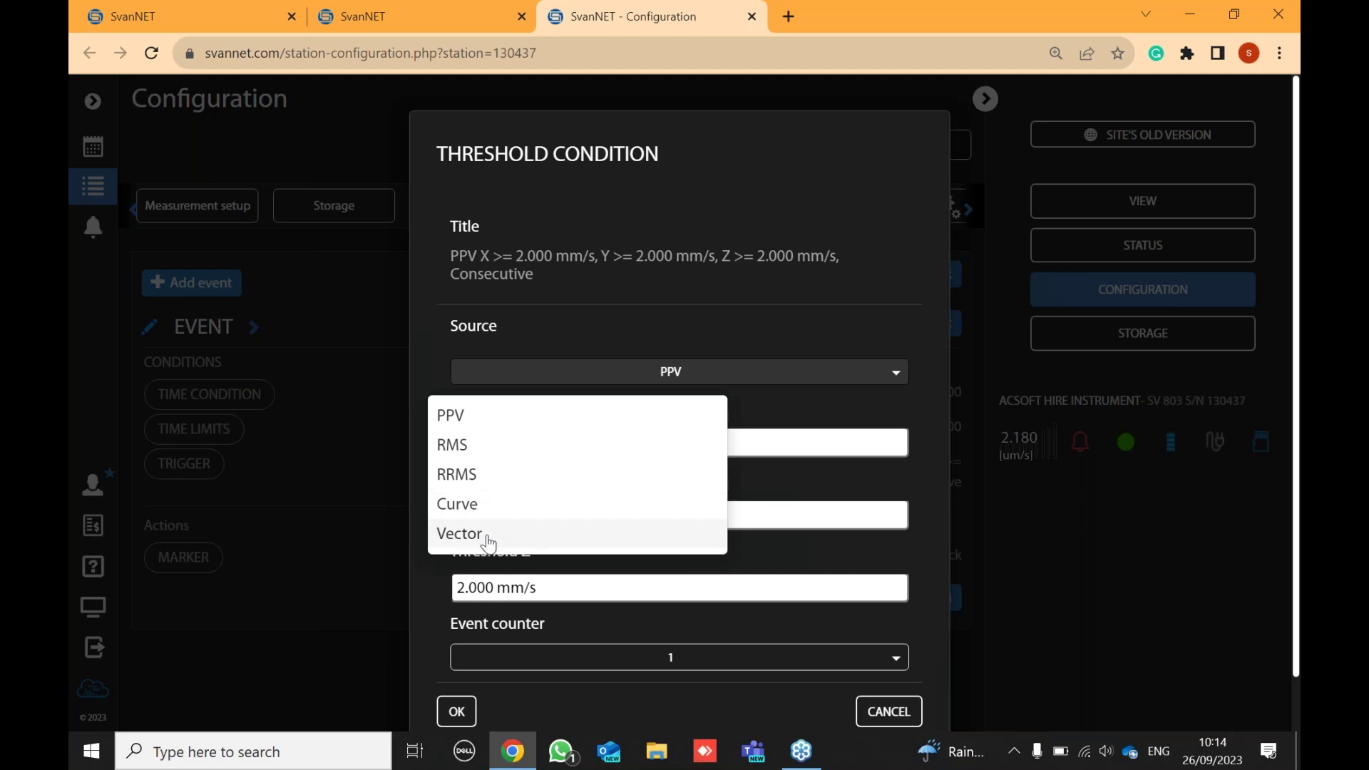
{"action": "left_click", "coordinate": [818, 407]}
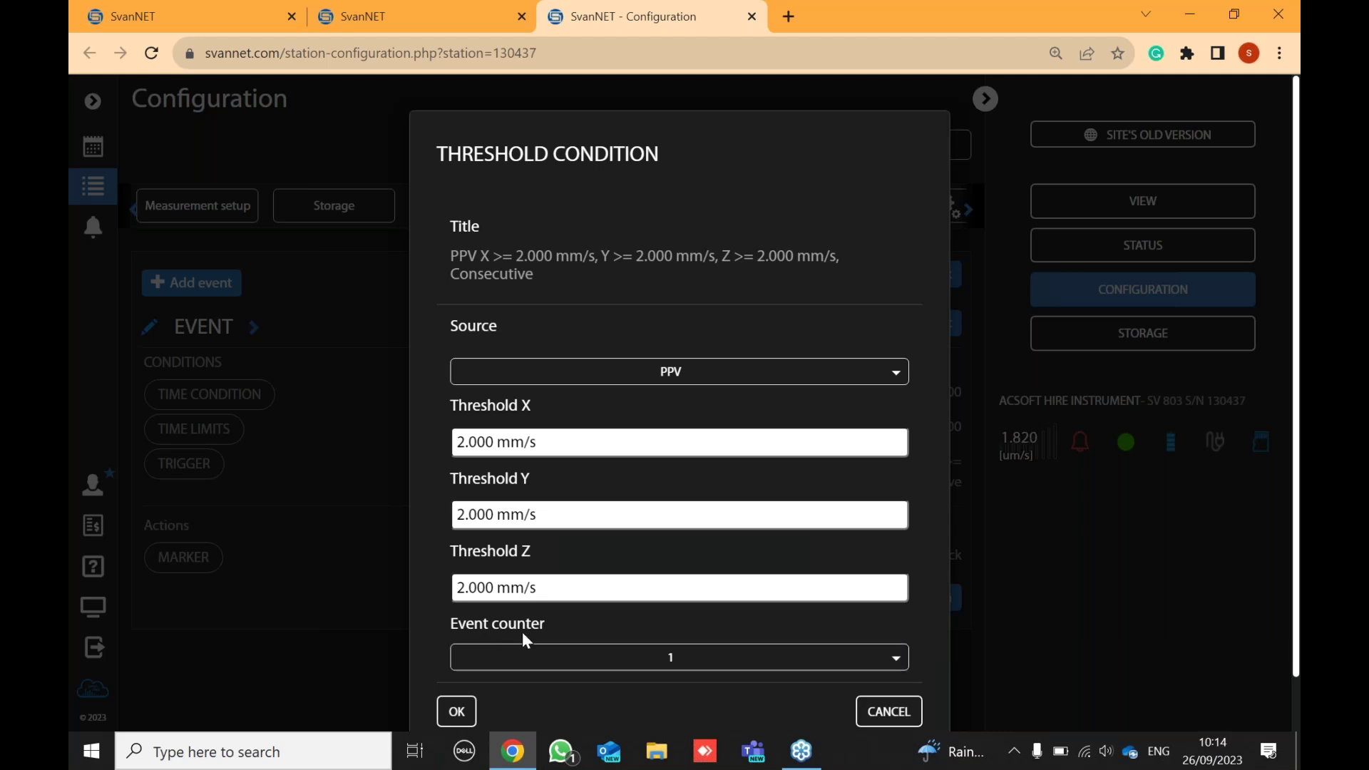
{"action": "left_click", "coordinate": [588, 657]}
{"action": "left_click", "coordinate": [604, 657]}
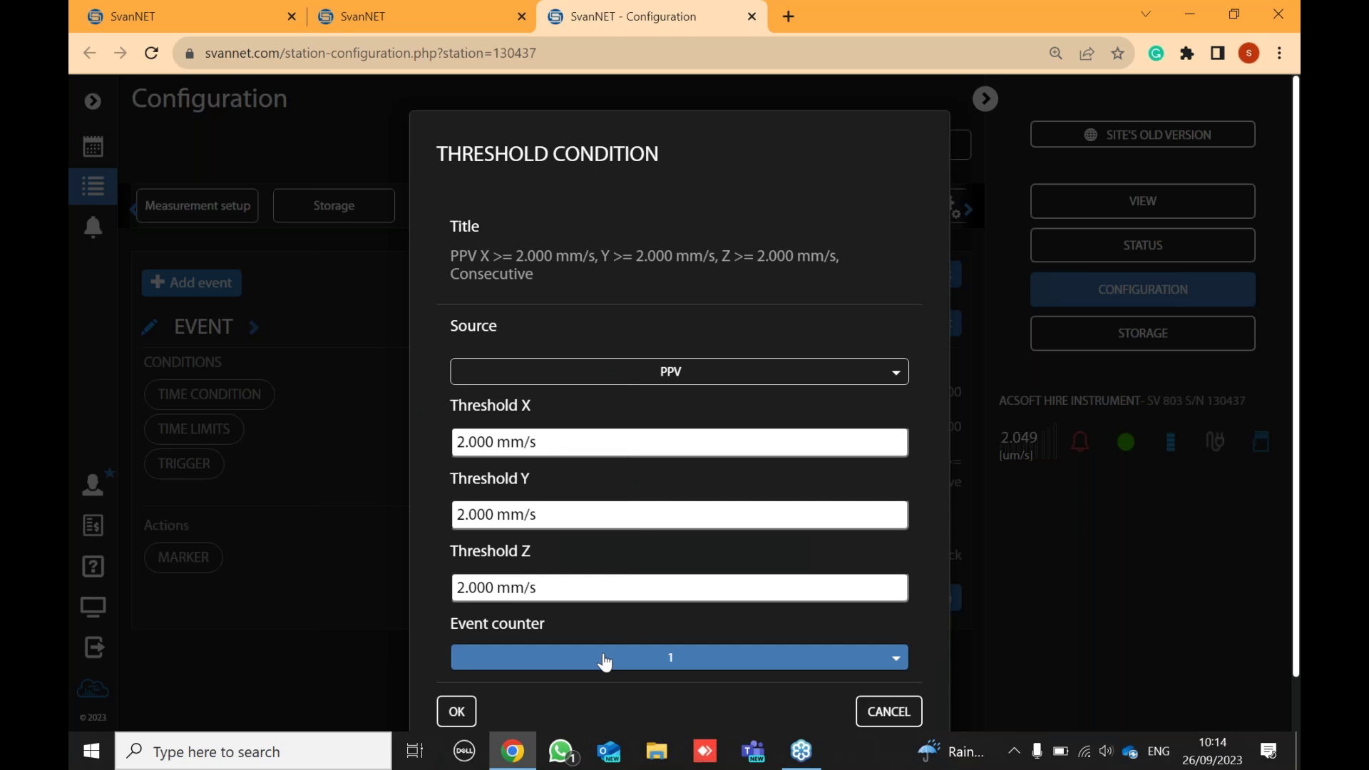
{"action": "left_click", "coordinate": [603, 658]}
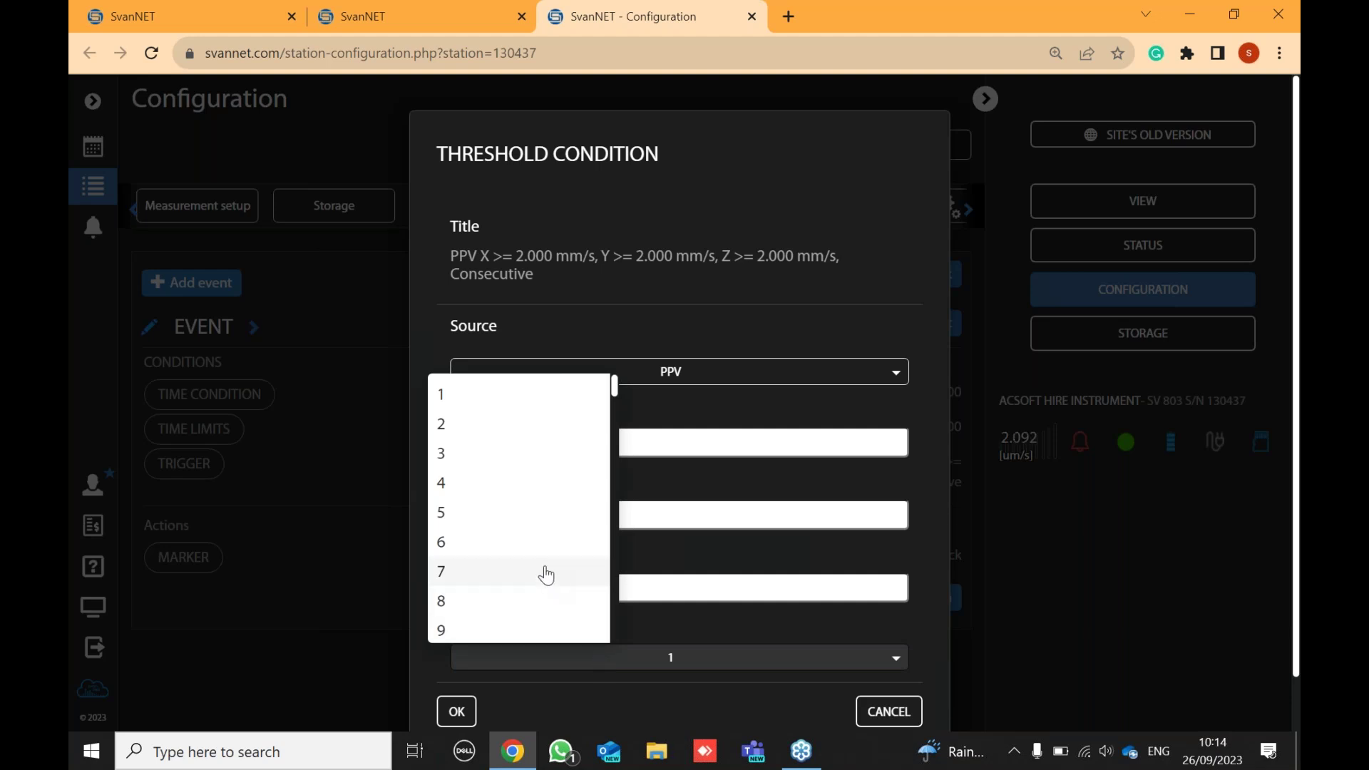
{"action": "left_click", "coordinate": [521, 526]}
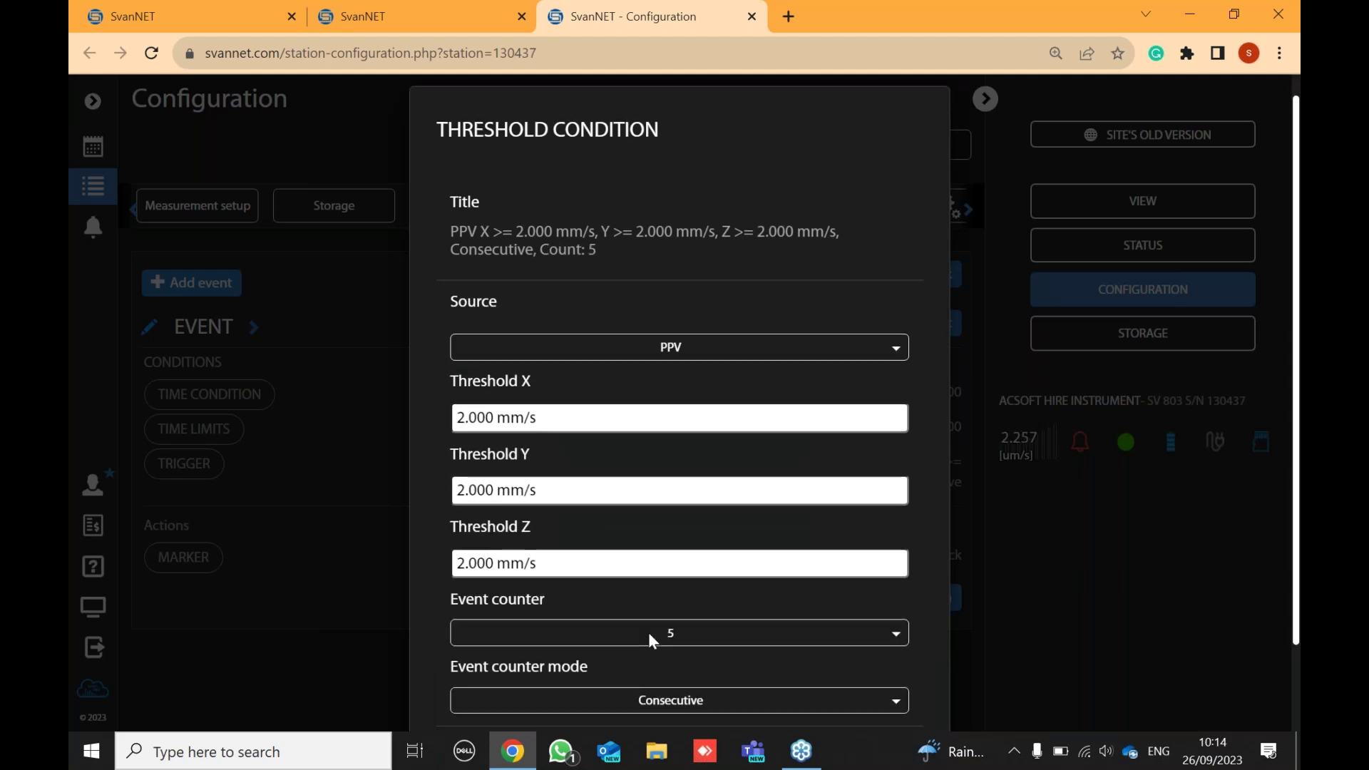
{"action": "scroll", "coordinate": [648, 633], "scroll_direction": "down", "scroll_amount": 2}
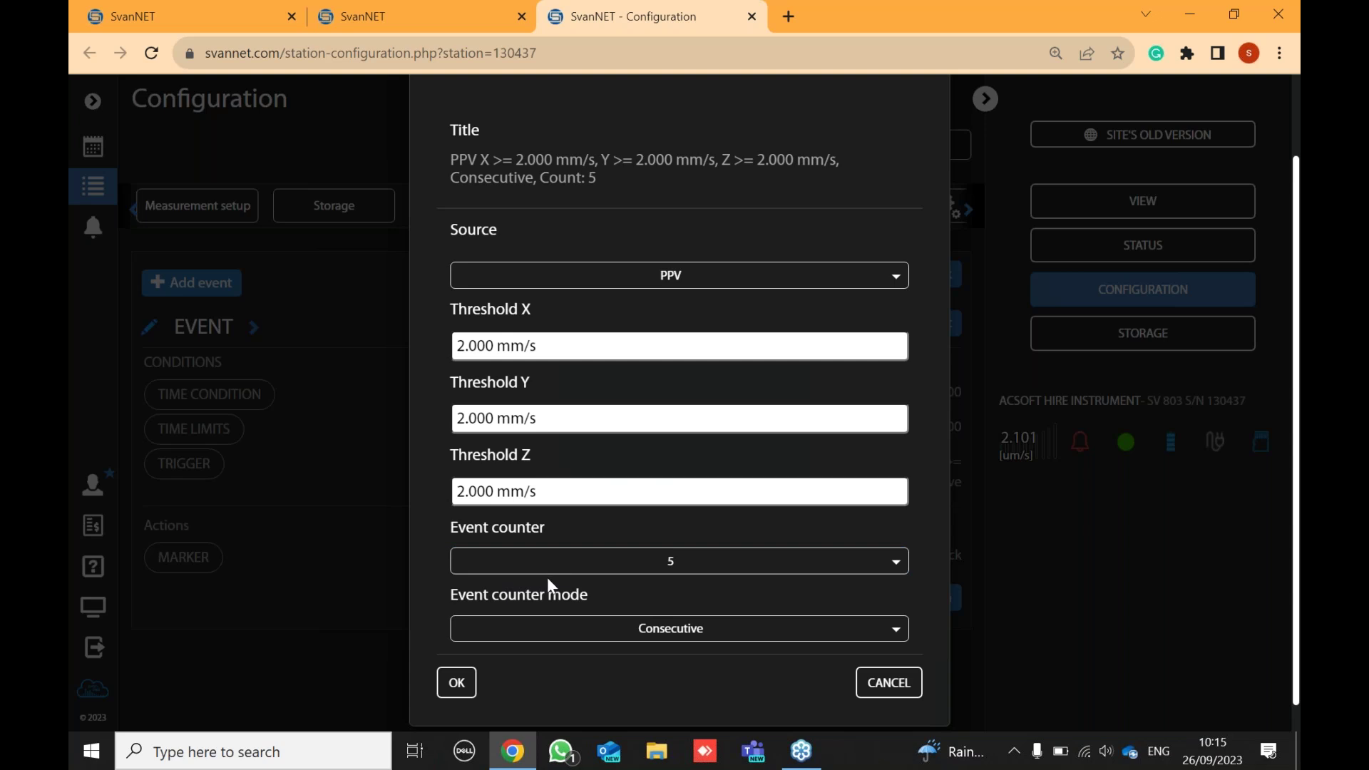
{"action": "left_click", "coordinate": [611, 566]}
{"action": "left_click", "coordinate": [448, 303]}
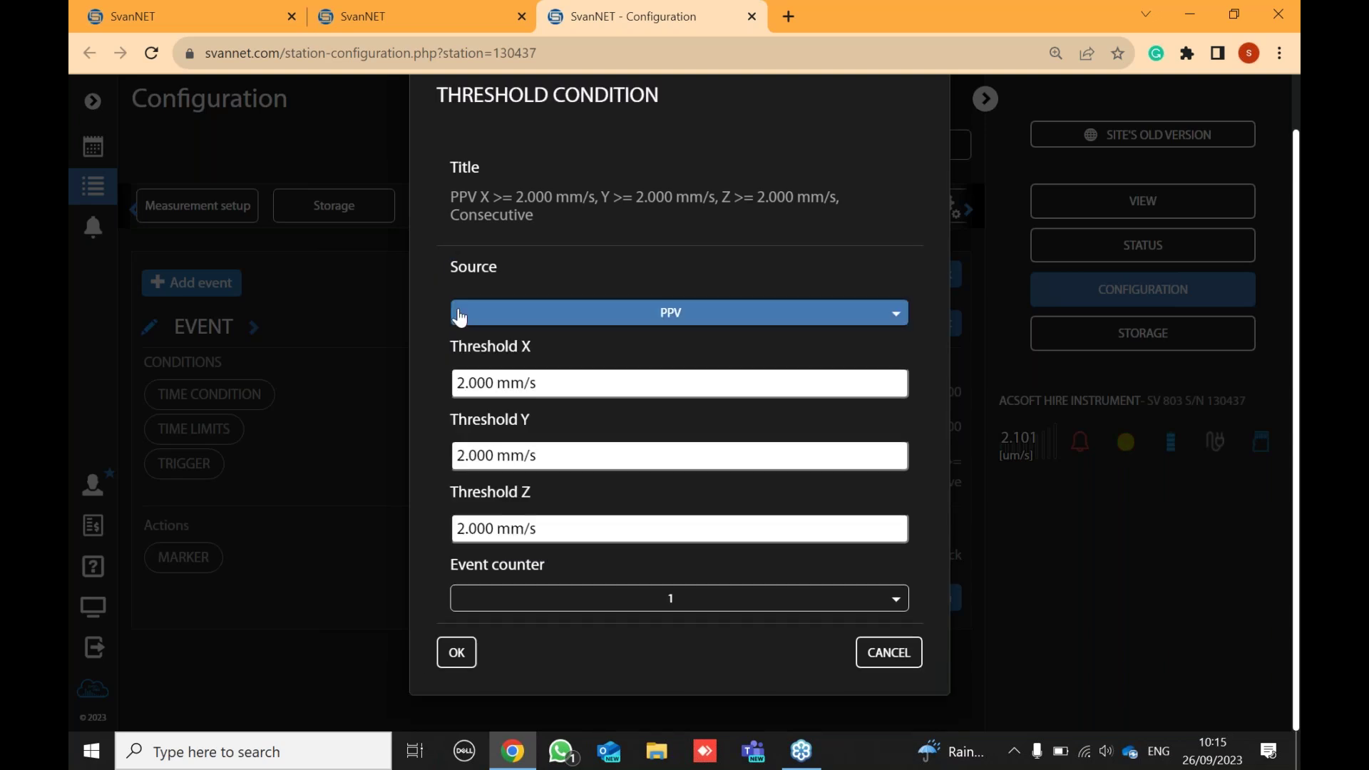
{"action": "left_click", "coordinate": [460, 654]}
{"action": "left_click", "coordinate": [461, 518]}
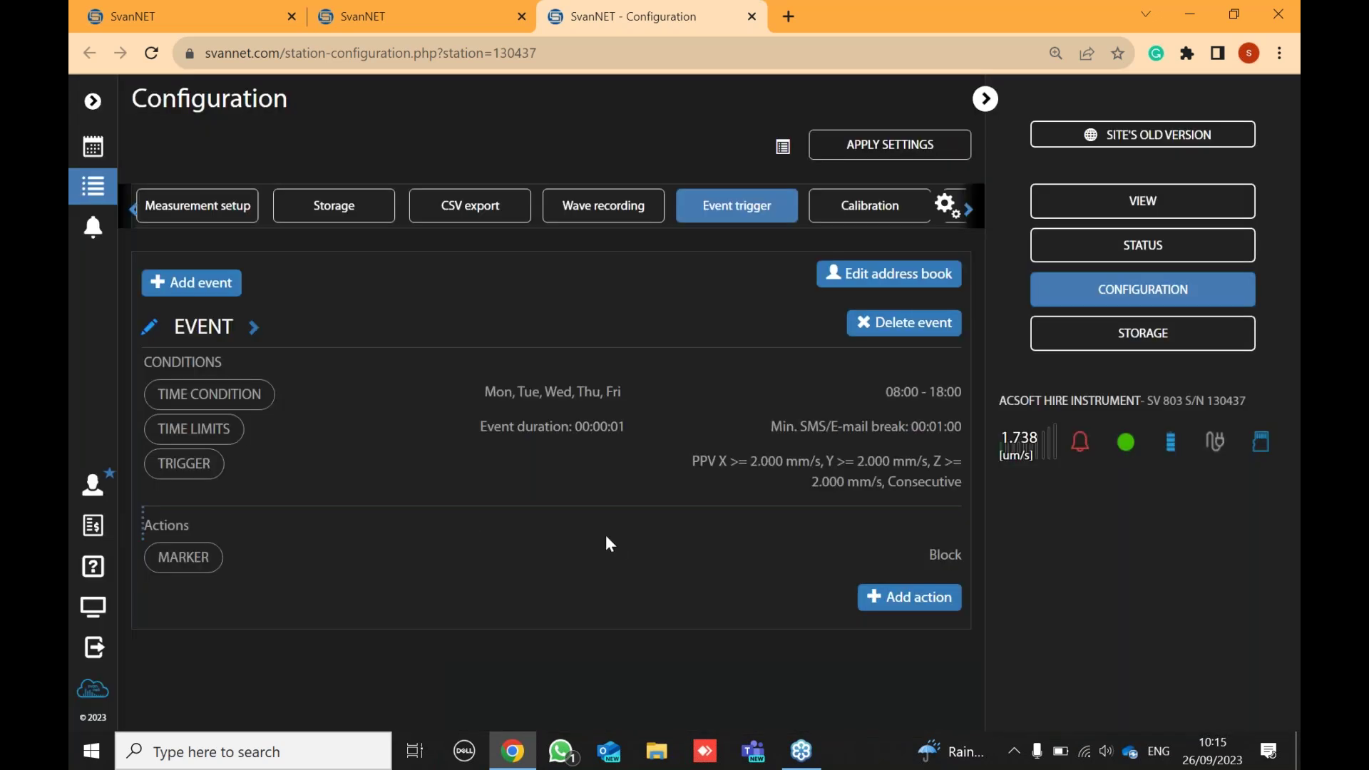
- Draft an E-mail alarm action with an address-book recipient, then discard it unsaved
{"action": "left_click", "coordinate": [920, 603]}
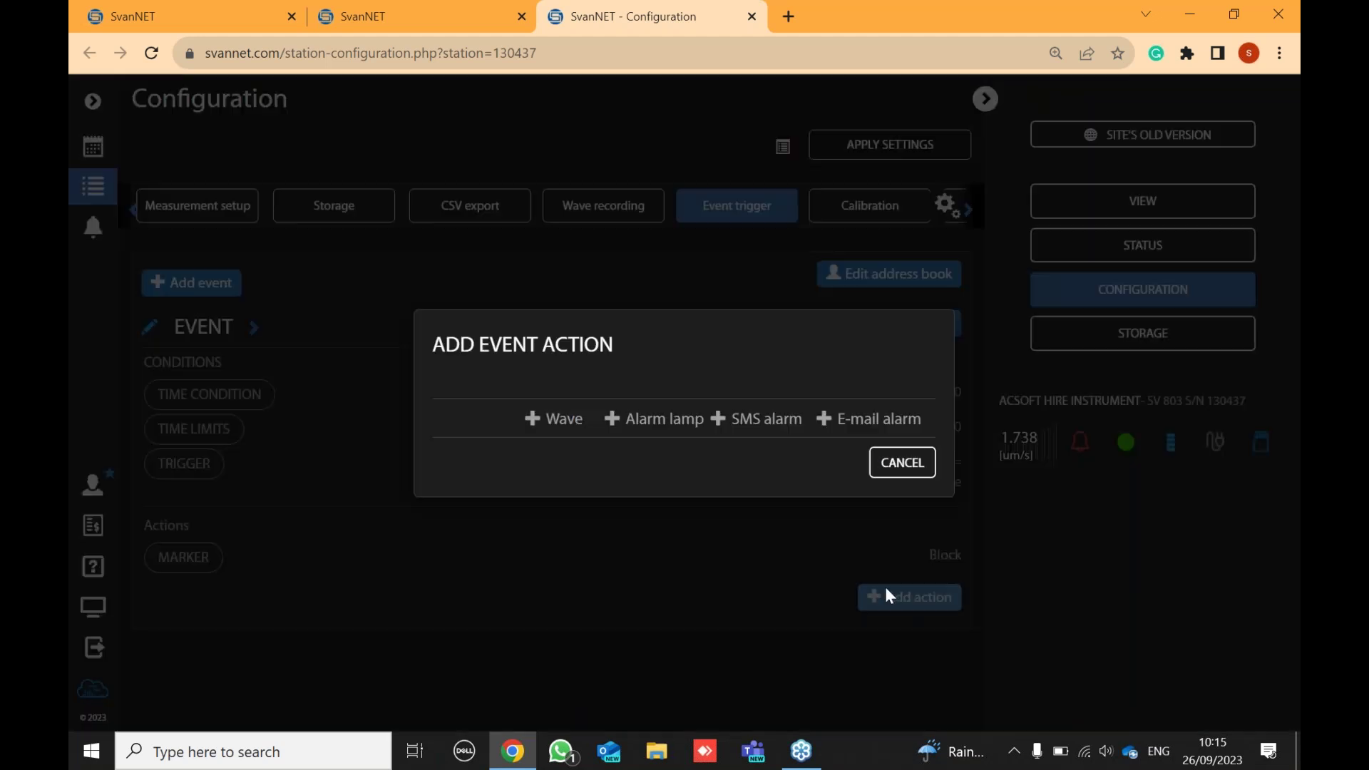
{"action": "left_click", "coordinate": [822, 421]}
{"action": "left_click", "coordinate": [667, 443]}
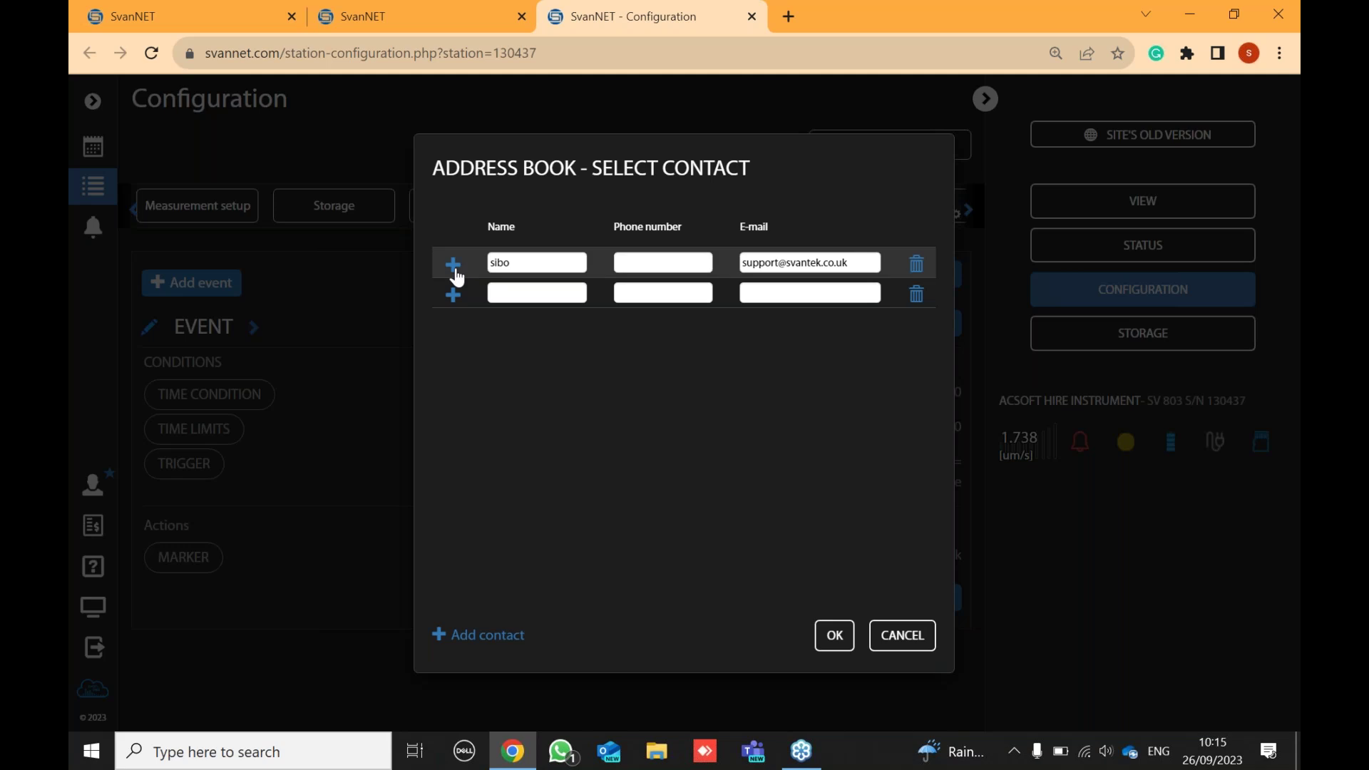
{"action": "left_click", "coordinate": [834, 634]}
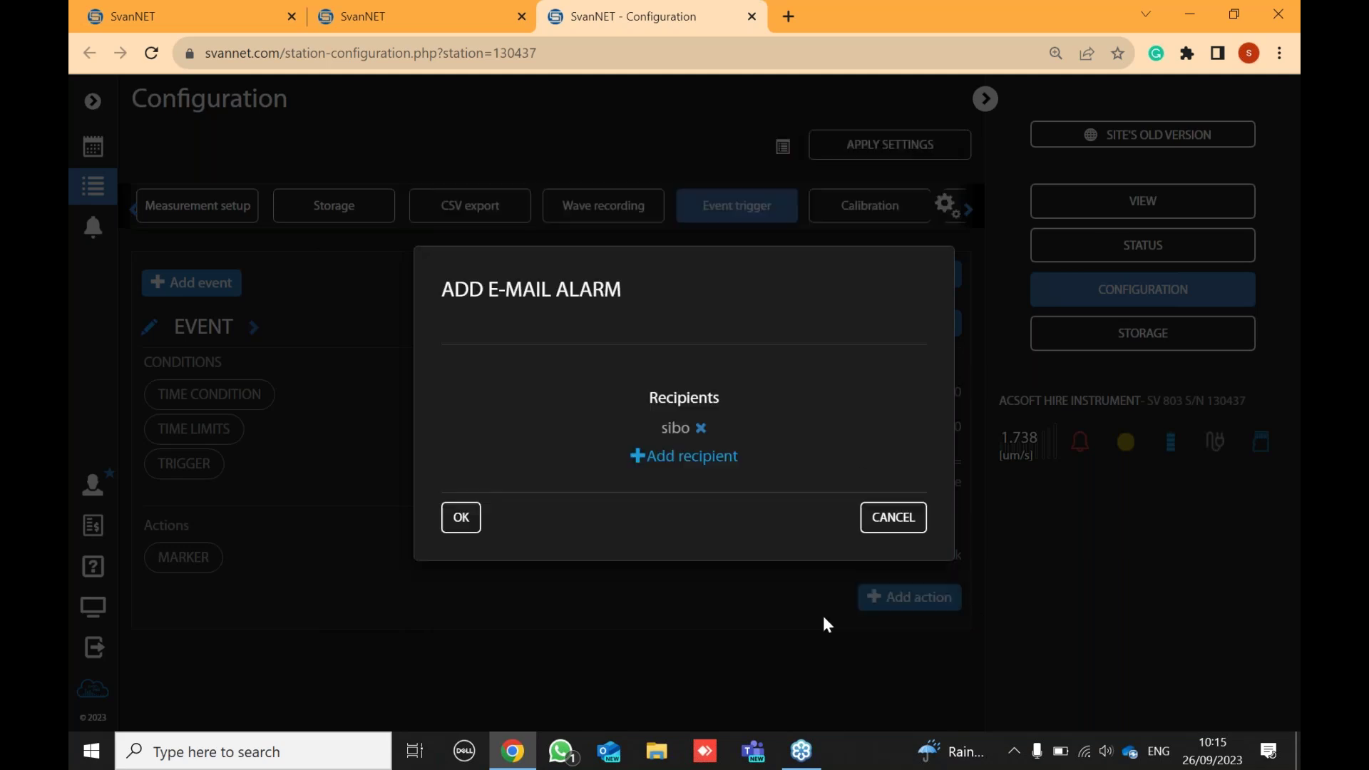
{"action": "left_click", "coordinate": [681, 460]}
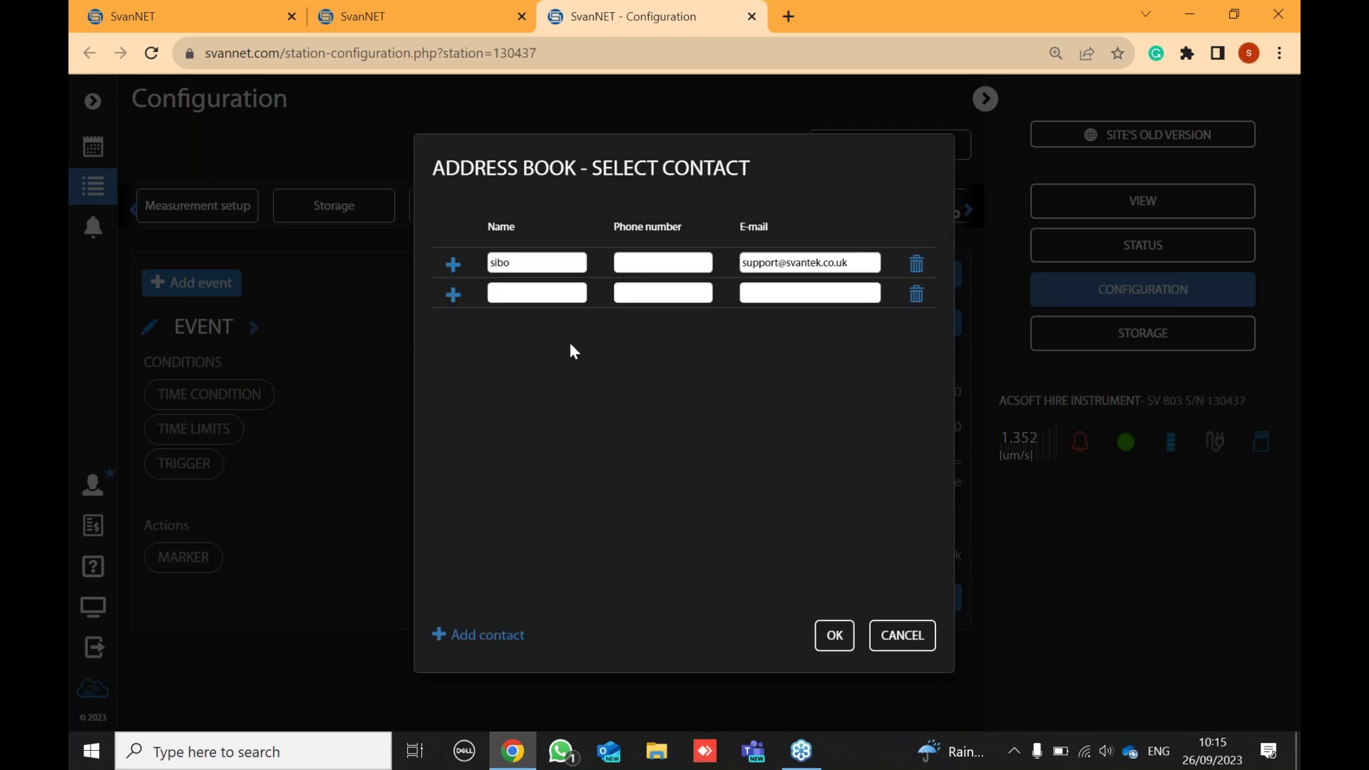
{"action": "left_click", "coordinate": [895, 637]}
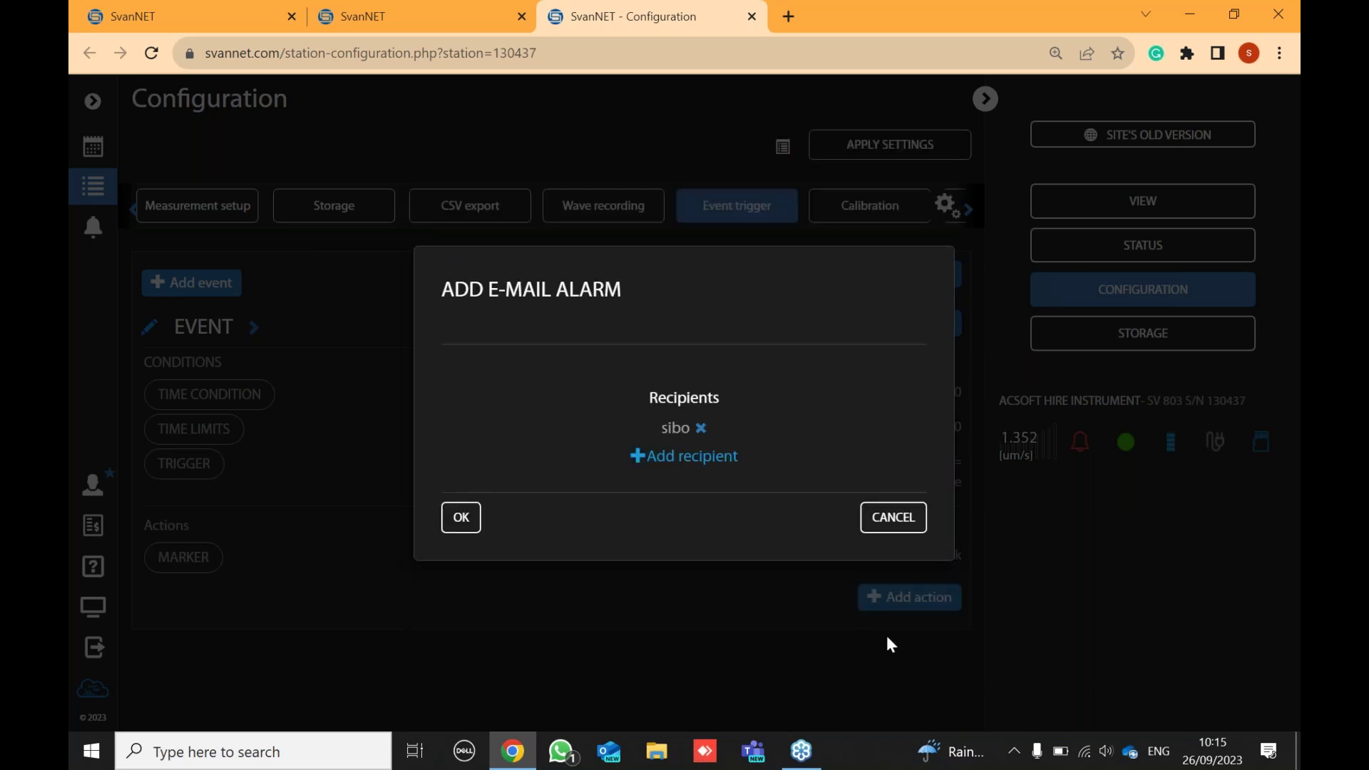
{"action": "left_click", "coordinate": [892, 520]}
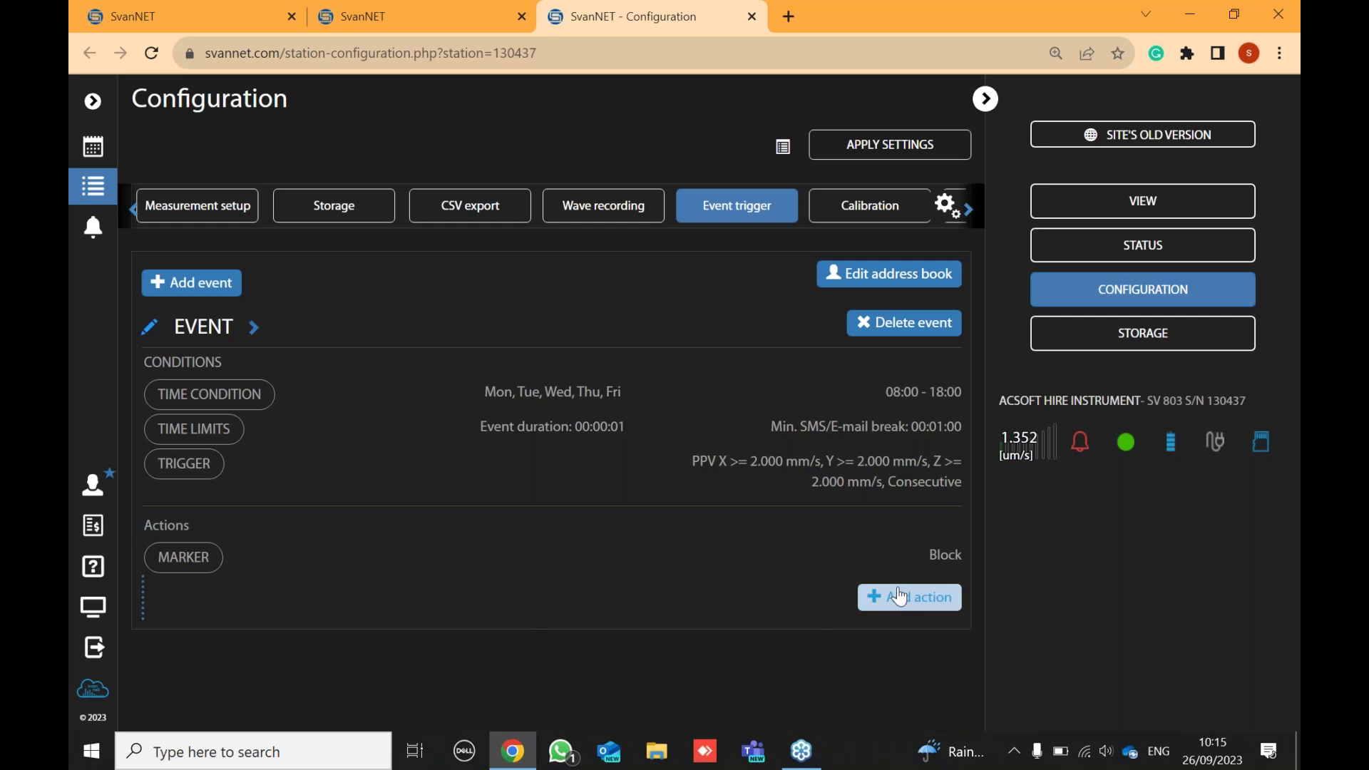
- Add an E-mail alarm action sent to the first address-book contact and save it
{"action": "left_click", "coordinate": [910, 597]}
{"action": "left_click", "coordinate": [831, 427]}
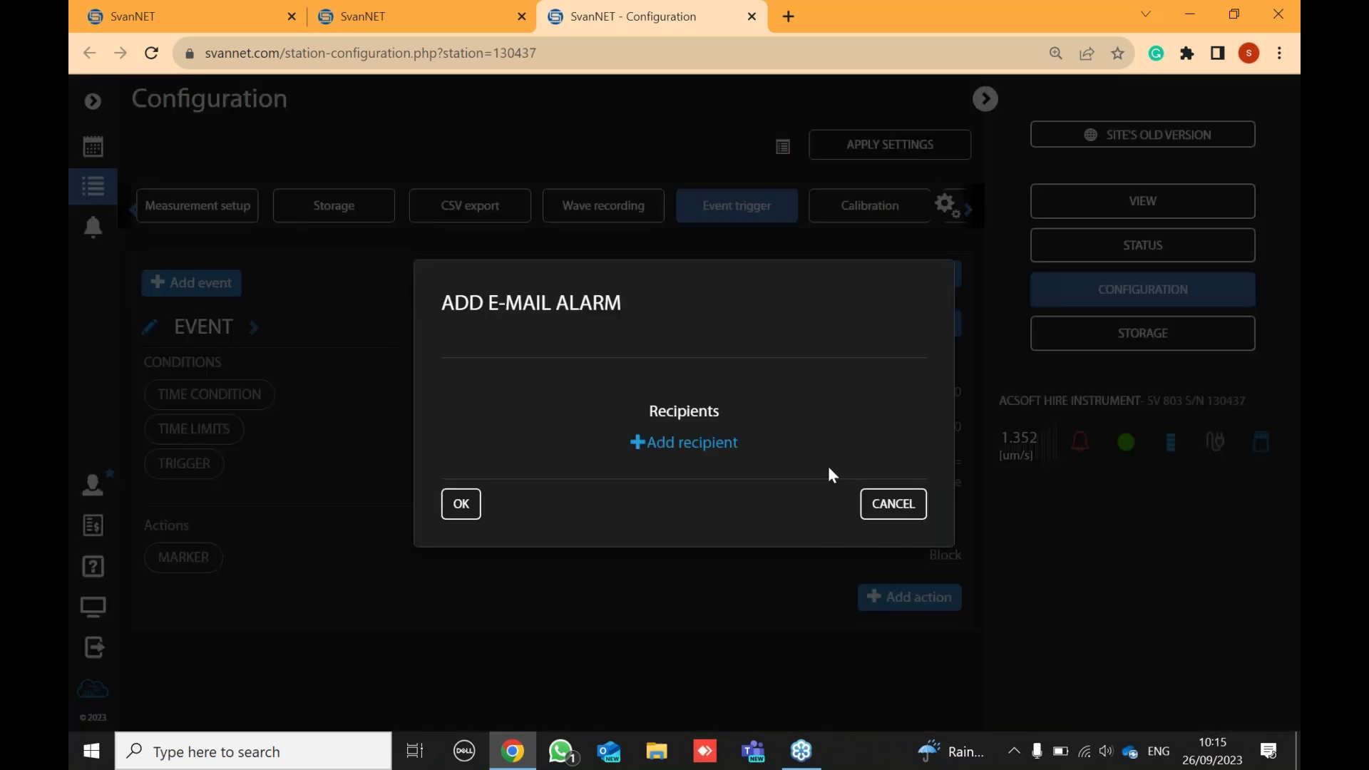
{"action": "left_click", "coordinate": [683, 442]}
{"action": "left_click", "coordinate": [455, 268]}
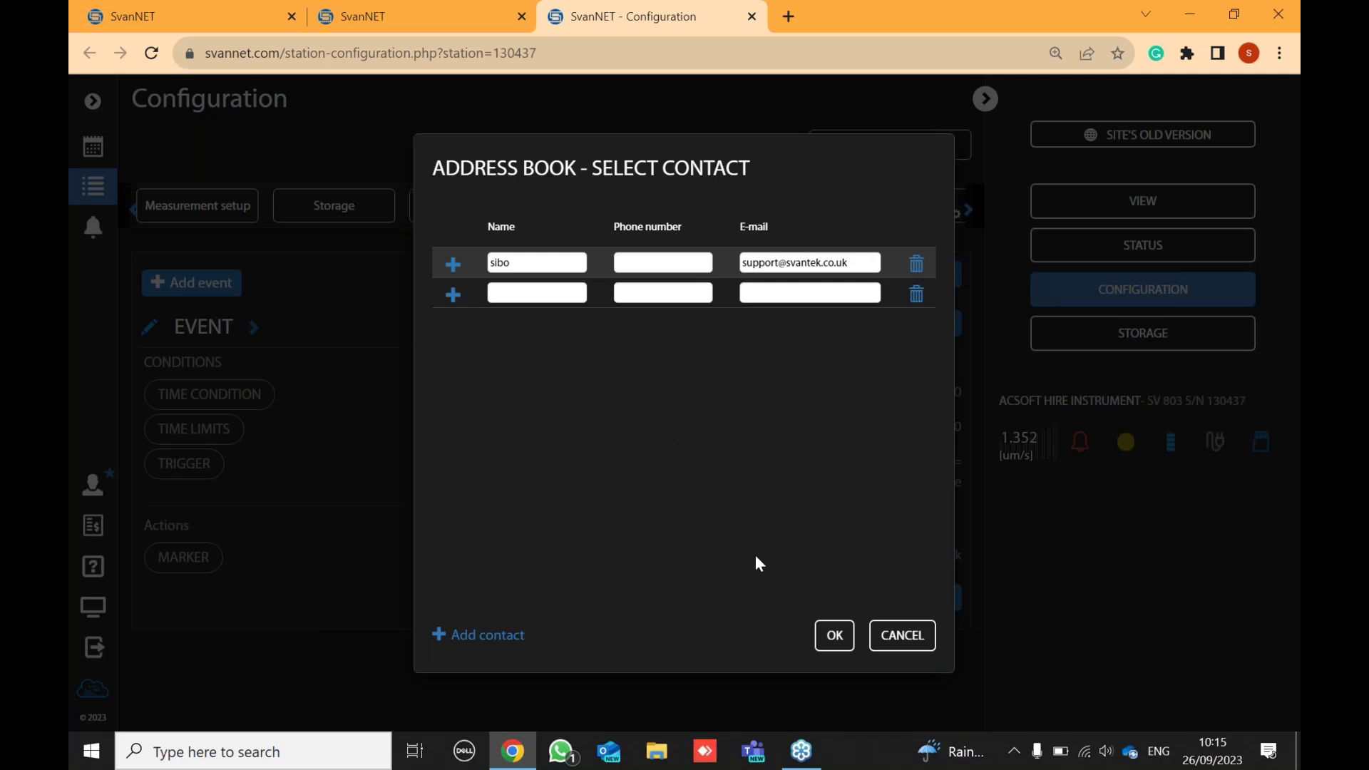
{"action": "left_click", "coordinate": [831, 635]}
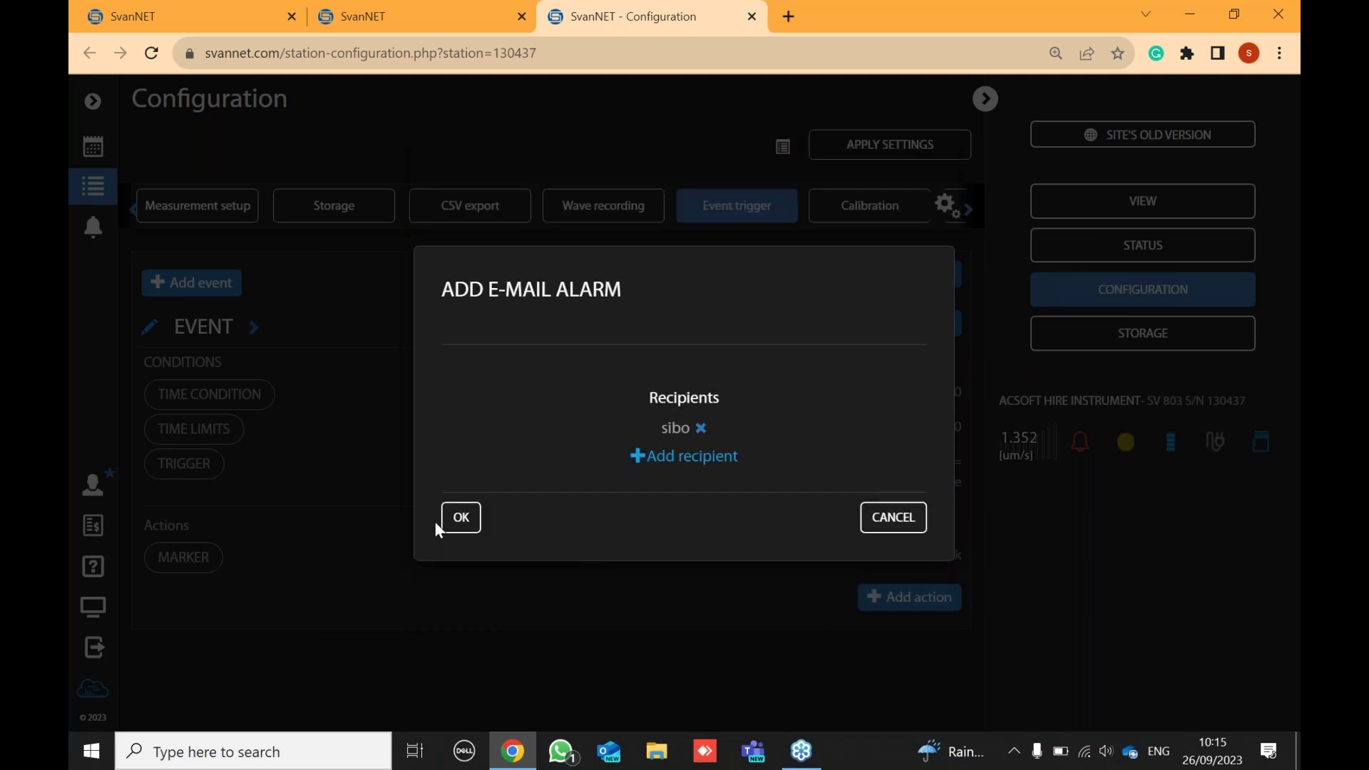
{"action": "left_click", "coordinate": [459, 519]}
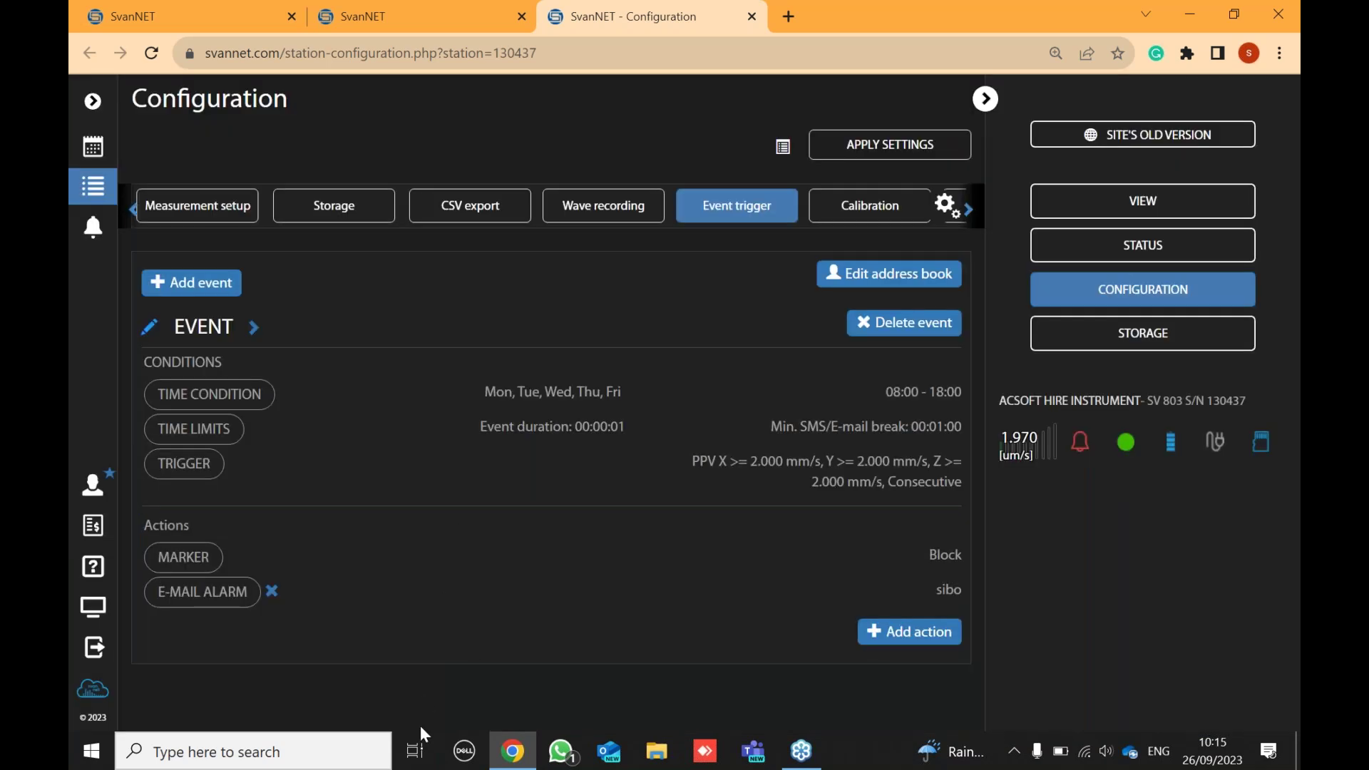
- Show the station's Auxiliary settings and scroll down to the modem options
{"action": "left_click", "coordinate": [970, 208]}
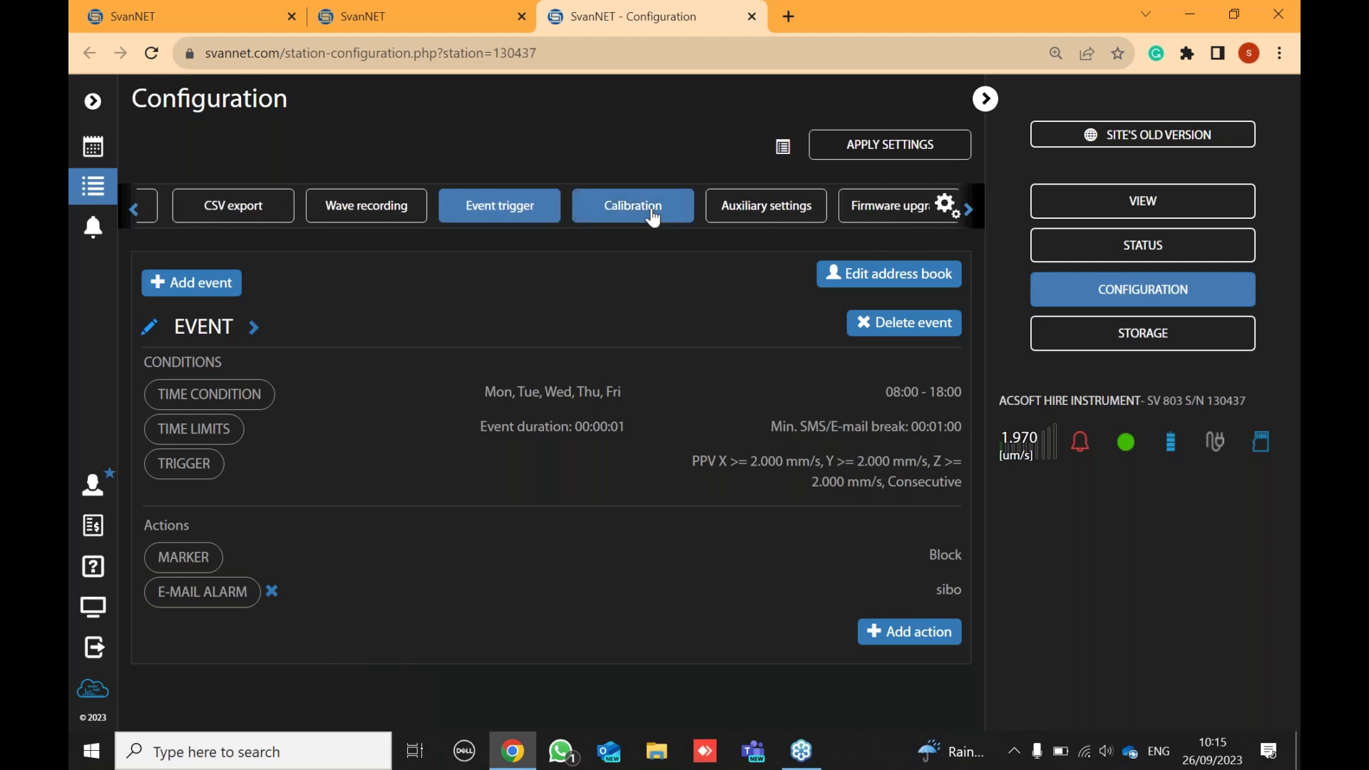
{"action": "left_click", "coordinate": [771, 209]}
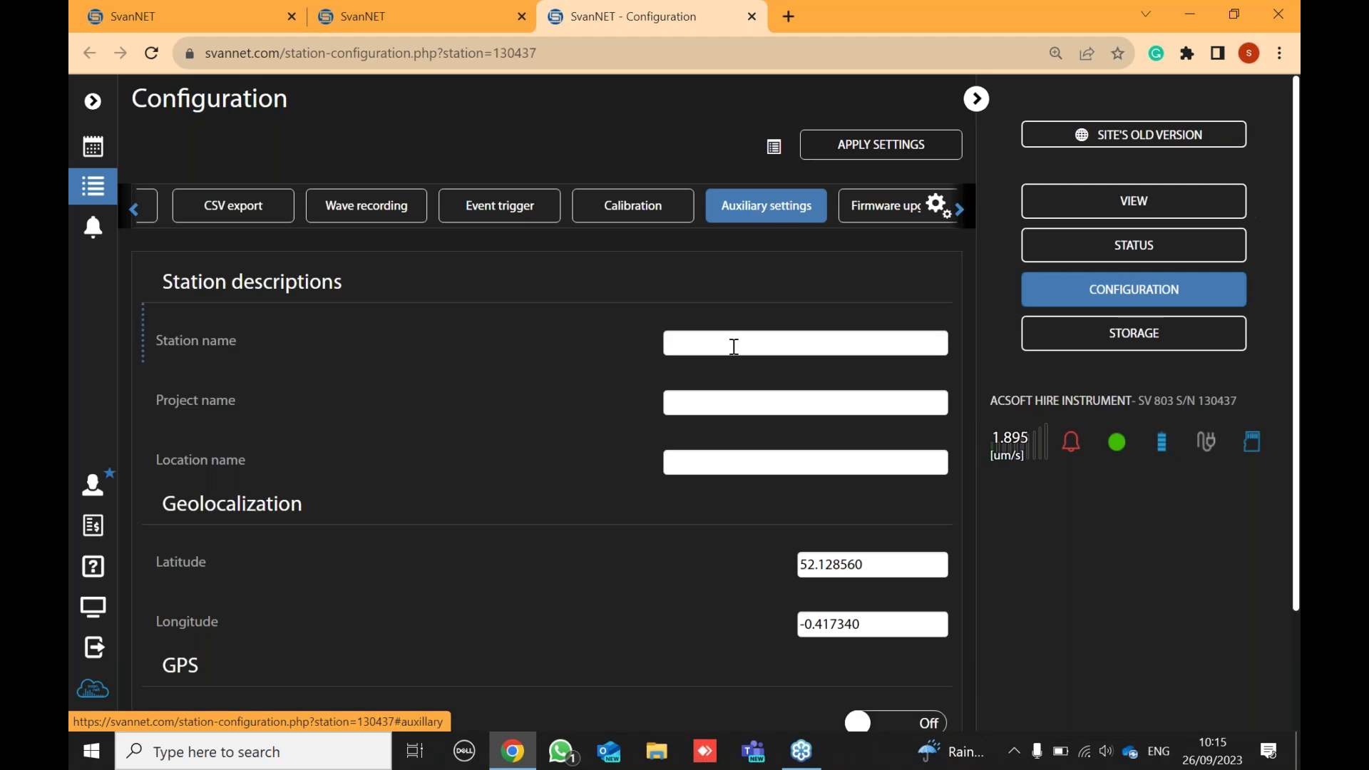
{"action": "scroll", "coordinate": [606, 318], "scroll_direction": "down", "scroll_amount": 1}
{"action": "scroll", "coordinate": [605, 307], "scroll_direction": "down", "scroll_amount": 2}
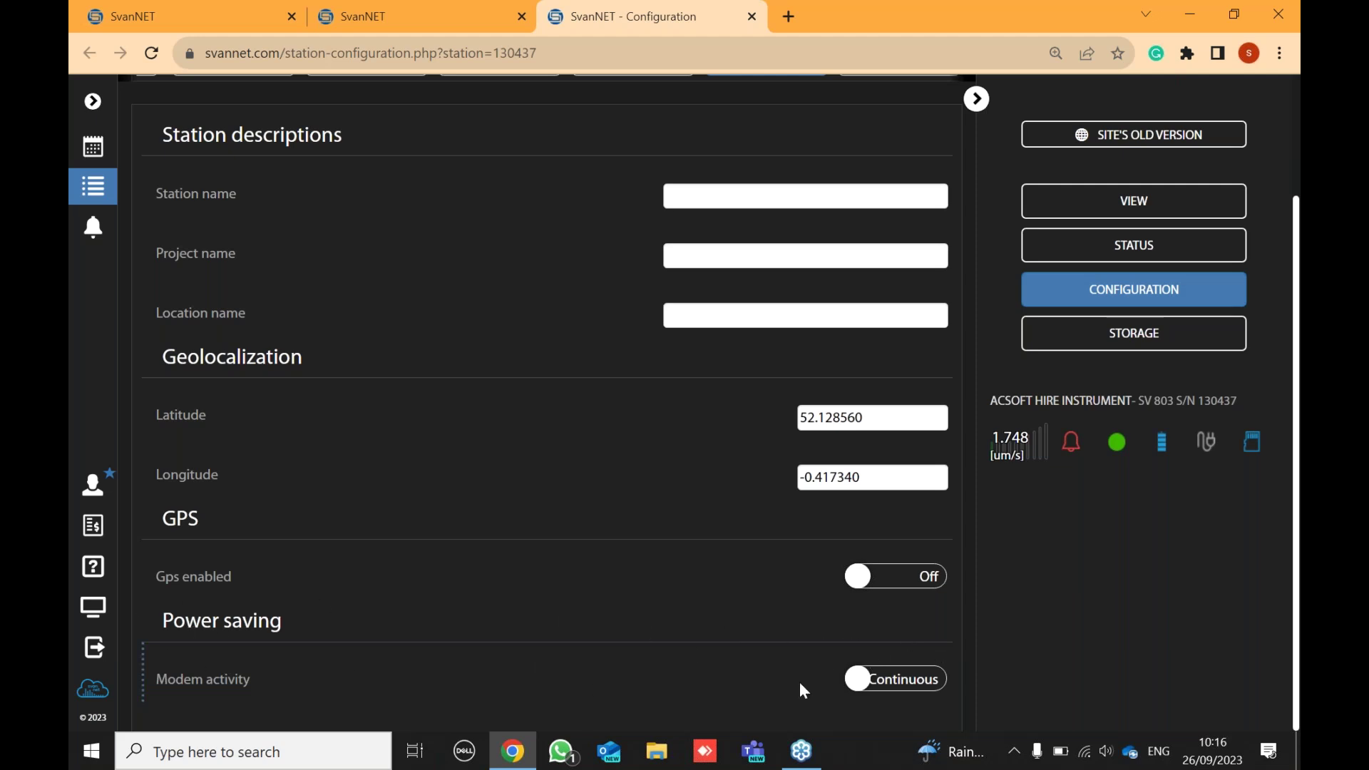
- Try Periodical modem activity with 24-hour then 2-hour periods, then restore Continuous
{"action": "left_click", "coordinate": [891, 687]}
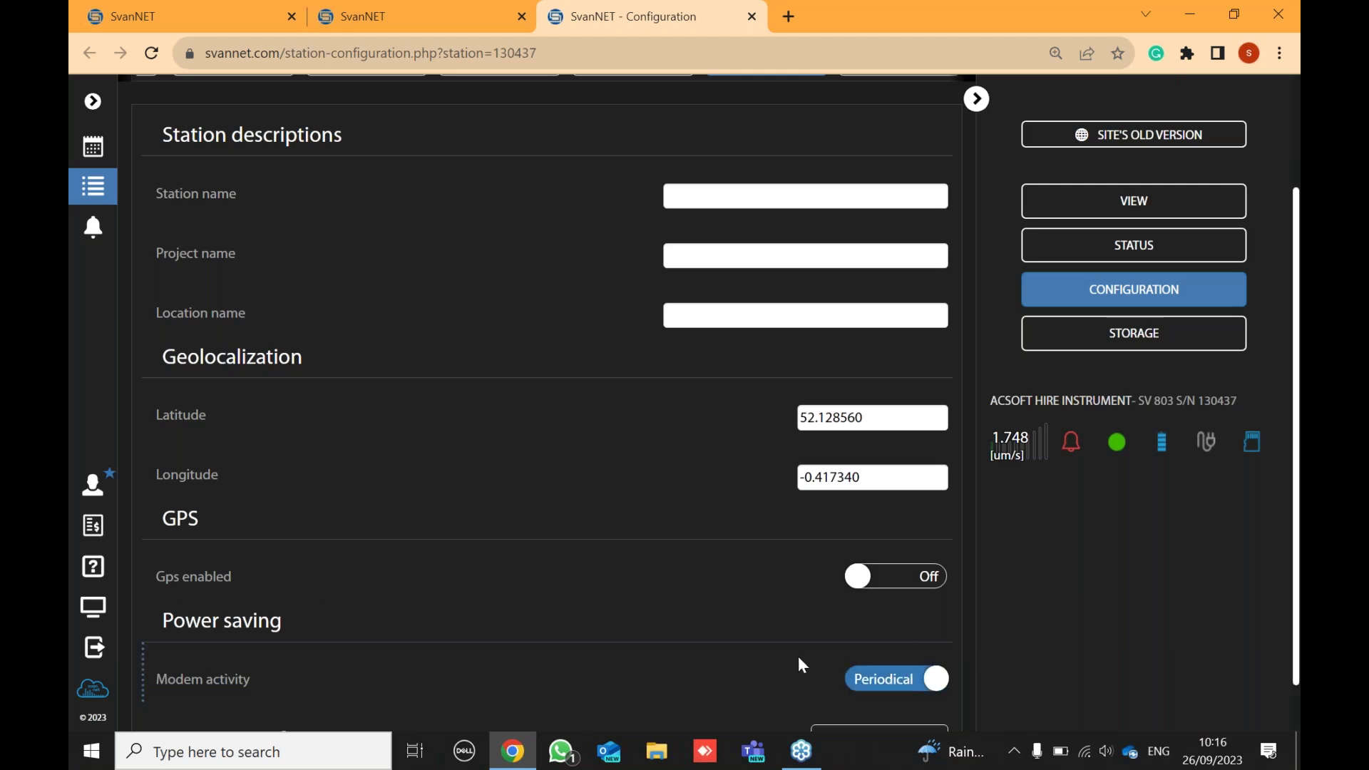
{"action": "scroll", "coordinate": [796, 656], "scroll_direction": "down", "scroll_amount": 1}
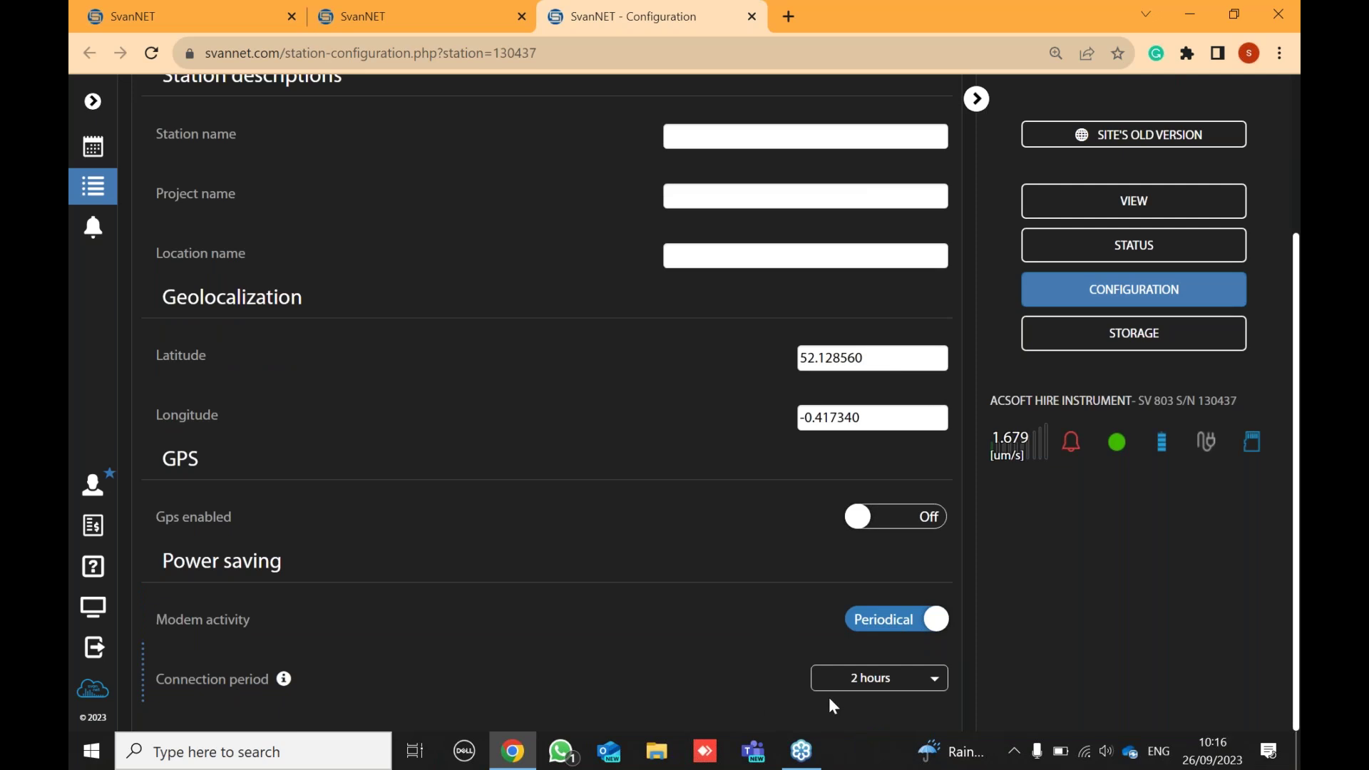
{"action": "left_click", "coordinate": [897, 695]}
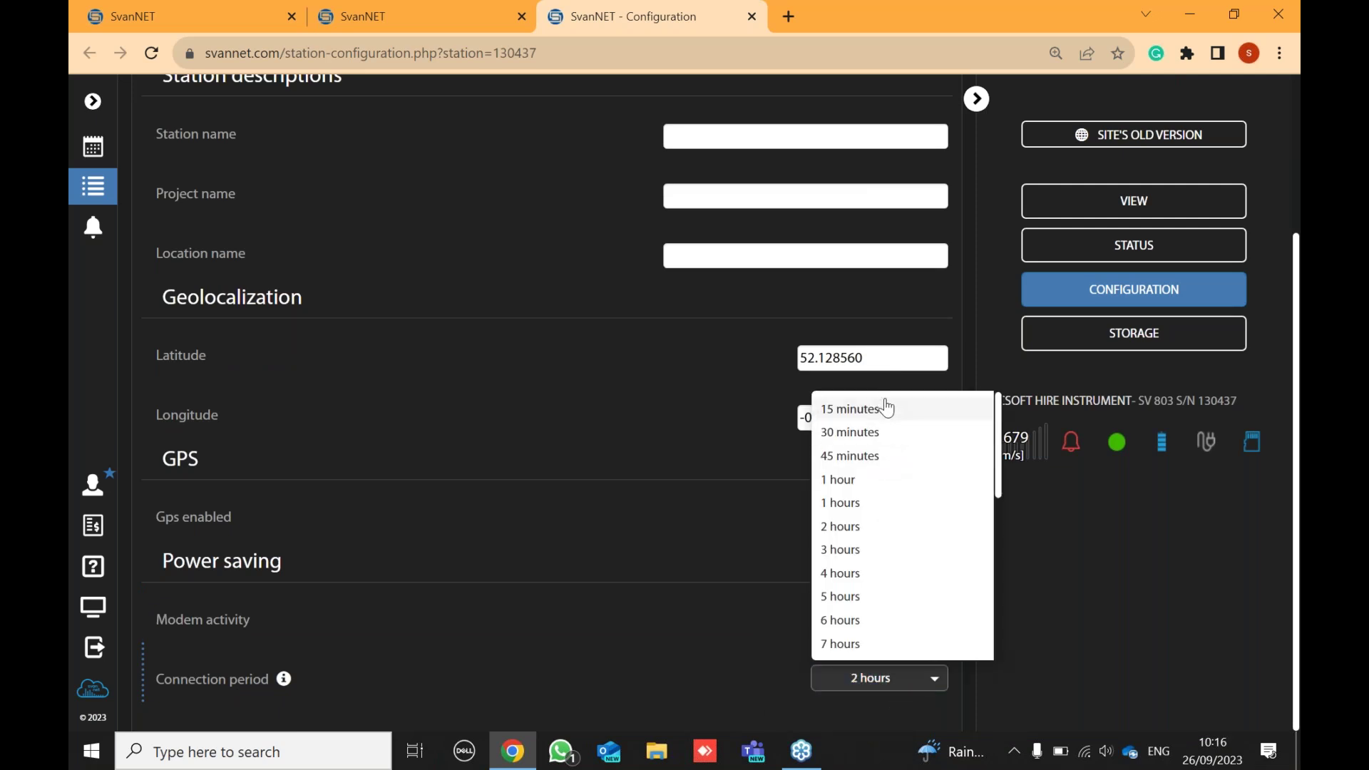
{"action": "scroll", "coordinate": [871, 513], "scroll_direction": "down", "scroll_amount": 6}
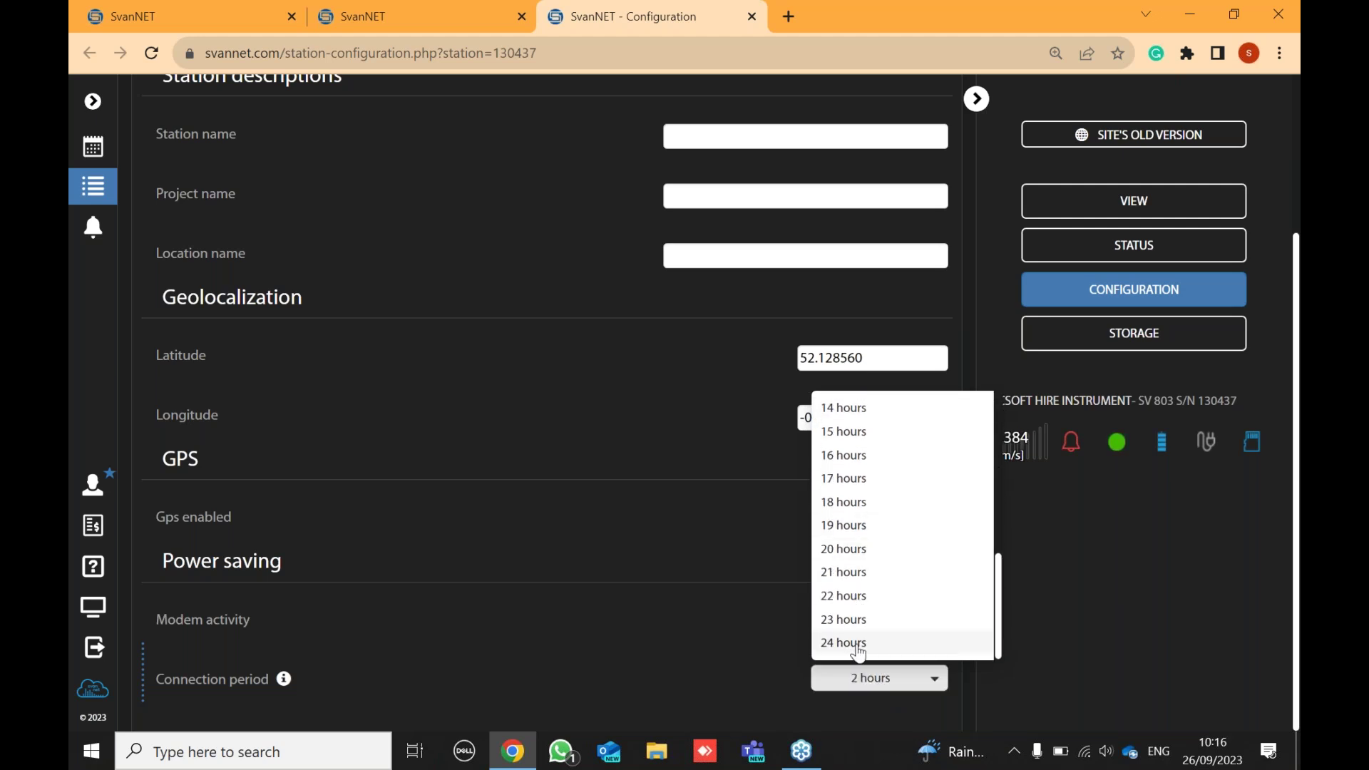
{"action": "left_click", "coordinate": [853, 644]}
{"action": "left_click", "coordinate": [879, 683]}
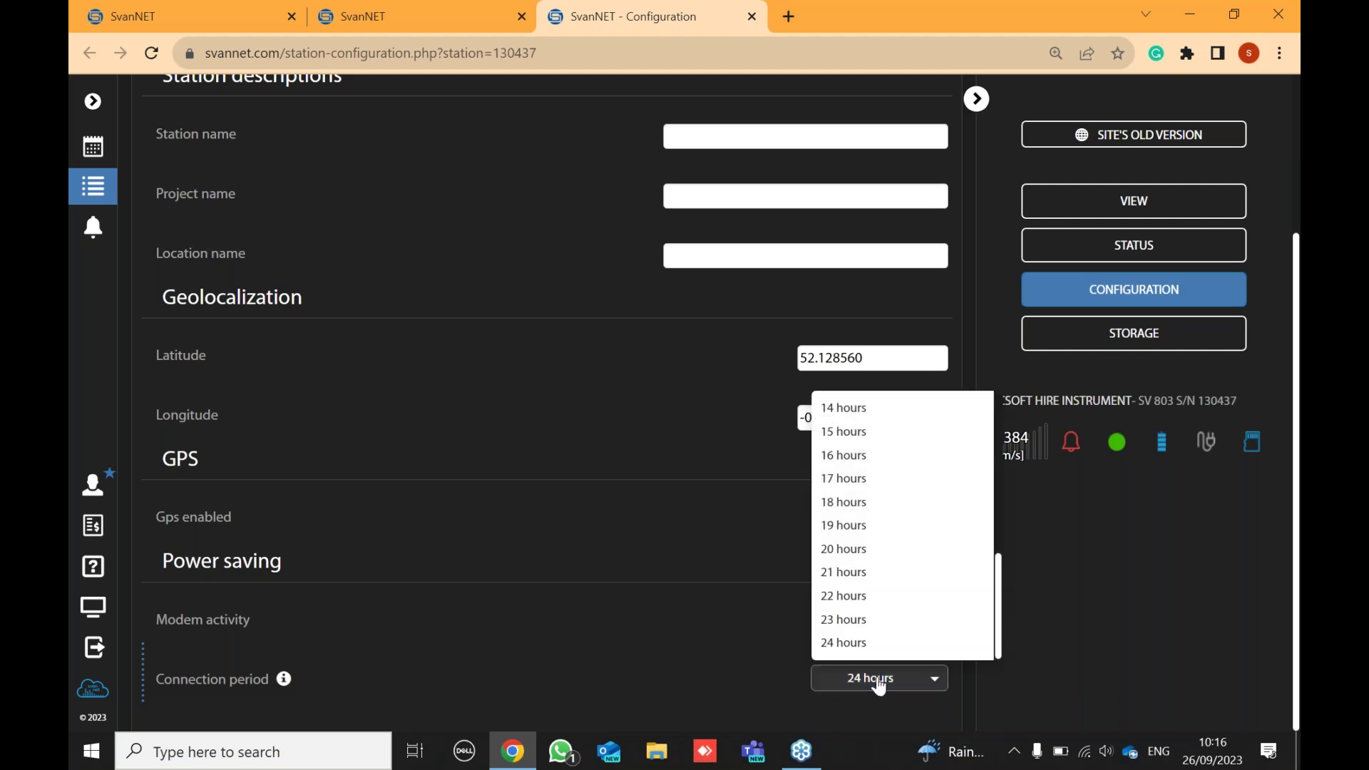
{"action": "left_click", "coordinate": [878, 686]}
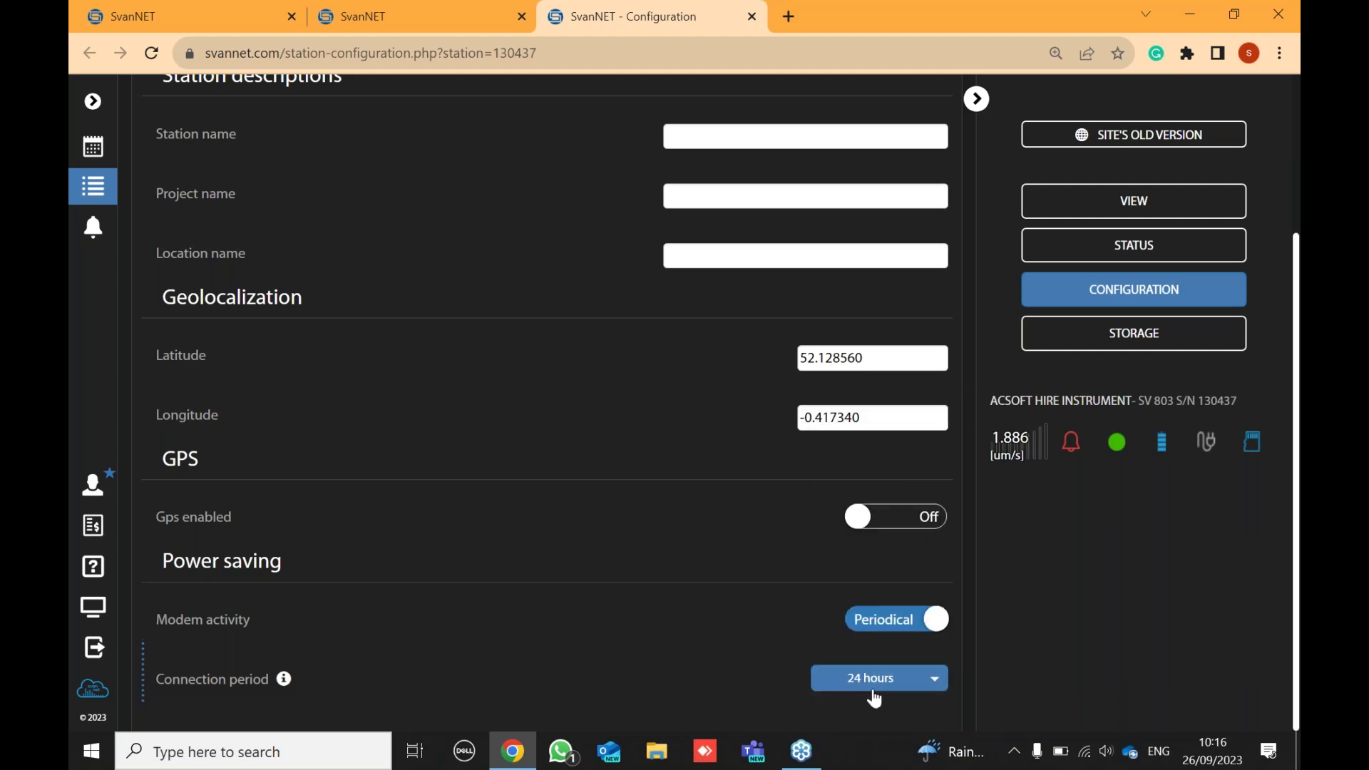
{"action": "left_click", "coordinate": [877, 689]}
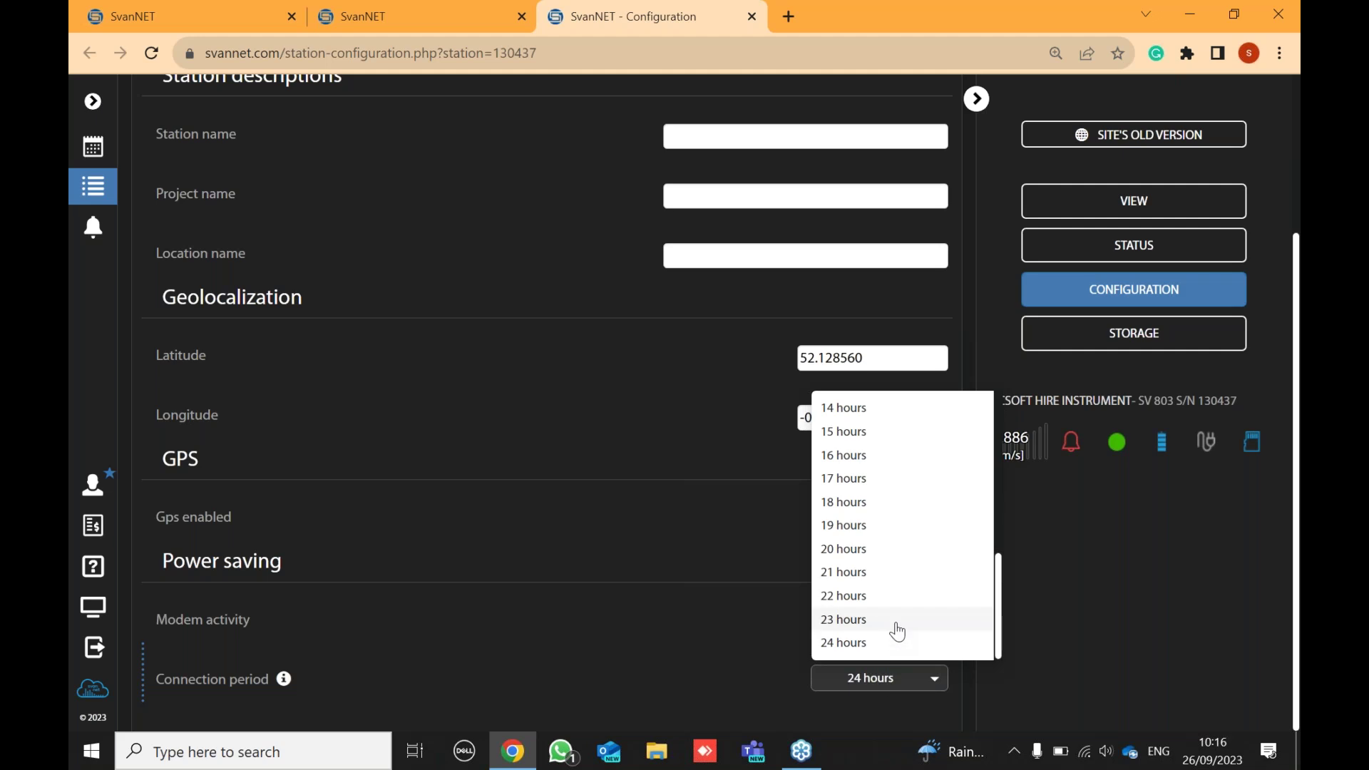
{"action": "scroll", "coordinate": [888, 627], "scroll_direction": "up", "scroll_amount": 5}
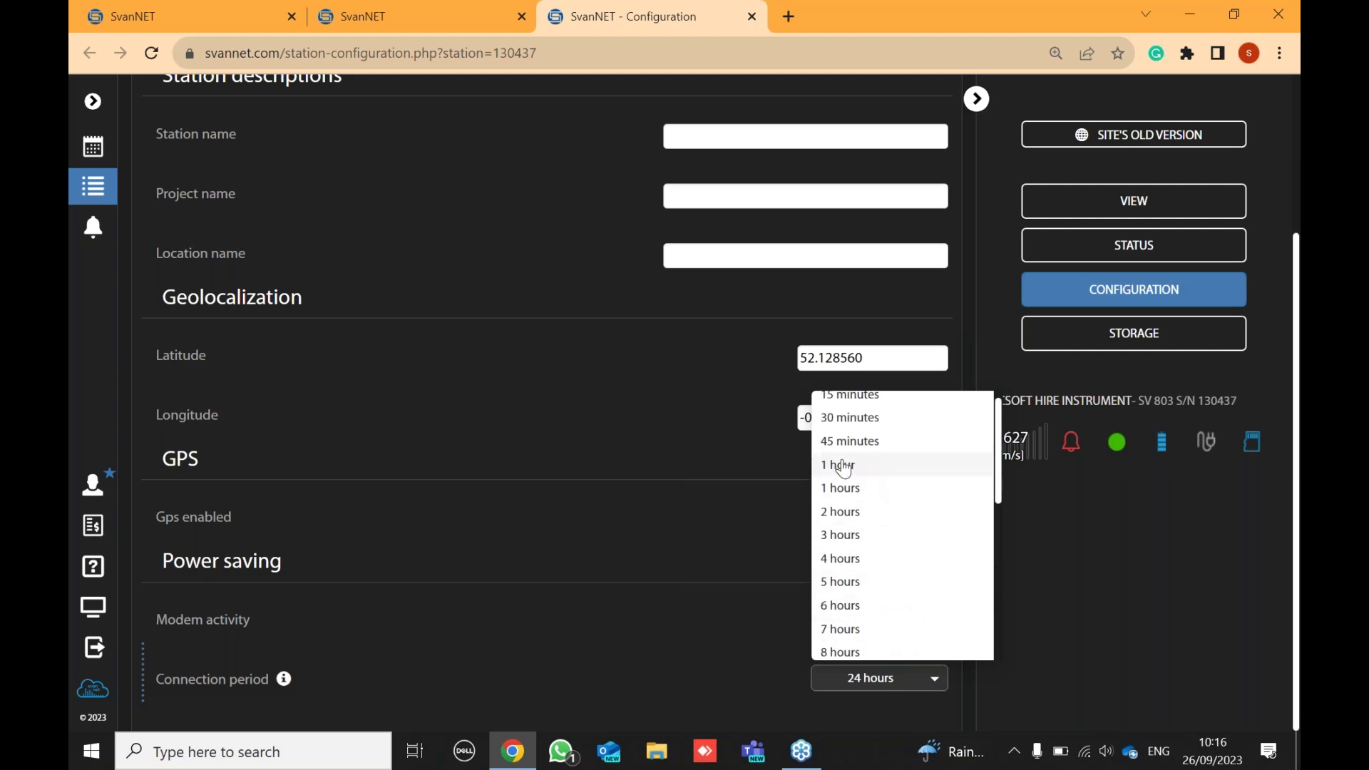
{"action": "left_click", "coordinate": [856, 526]}
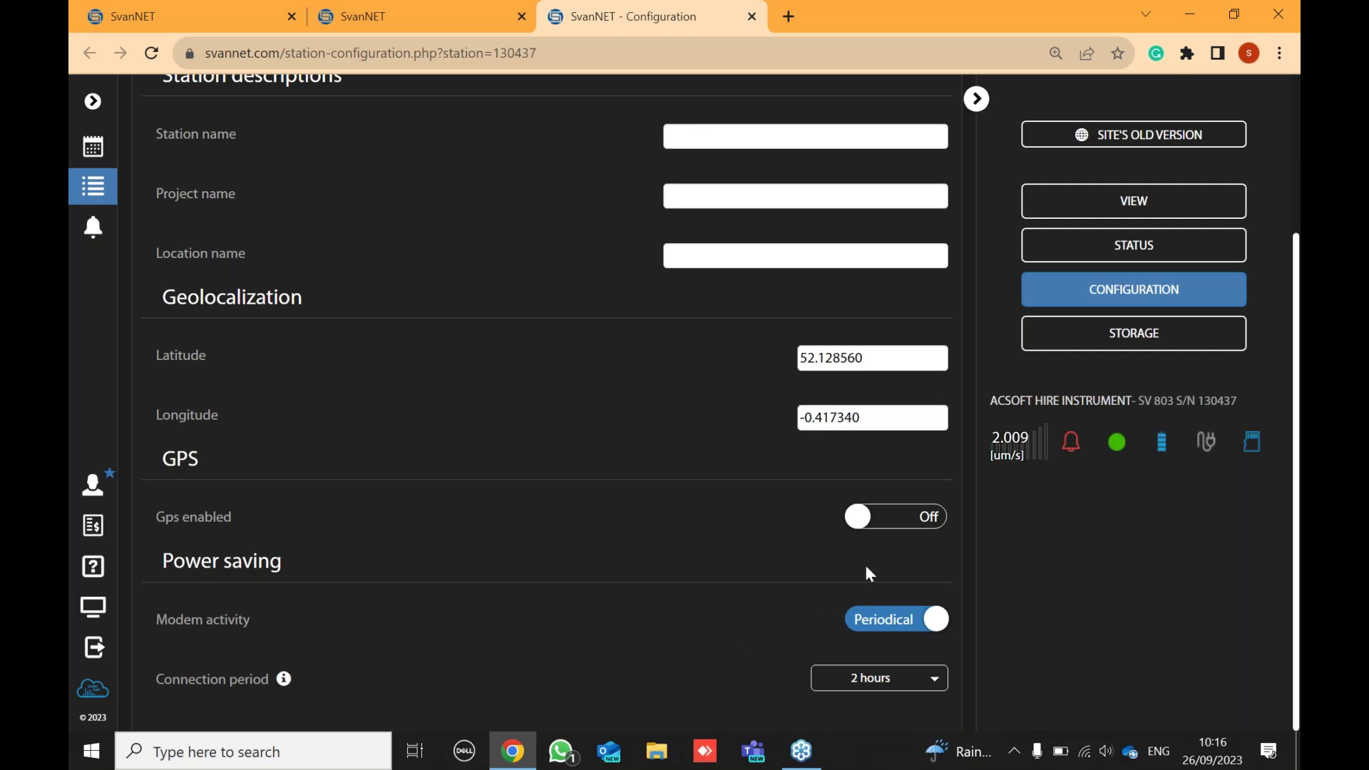
{"action": "left_click", "coordinate": [894, 626]}
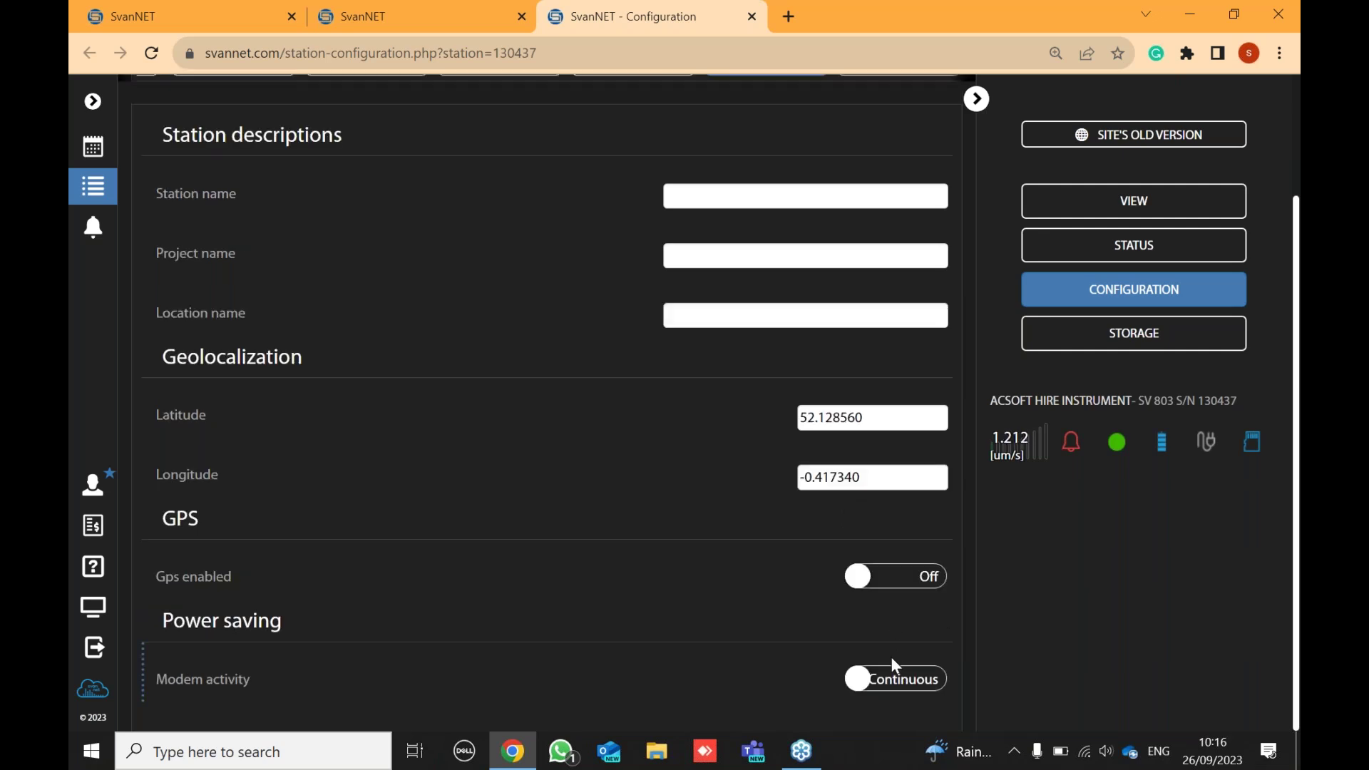
{"action": "scroll", "coordinate": [686, 427], "scroll_direction": "up", "scroll_amount": 2}
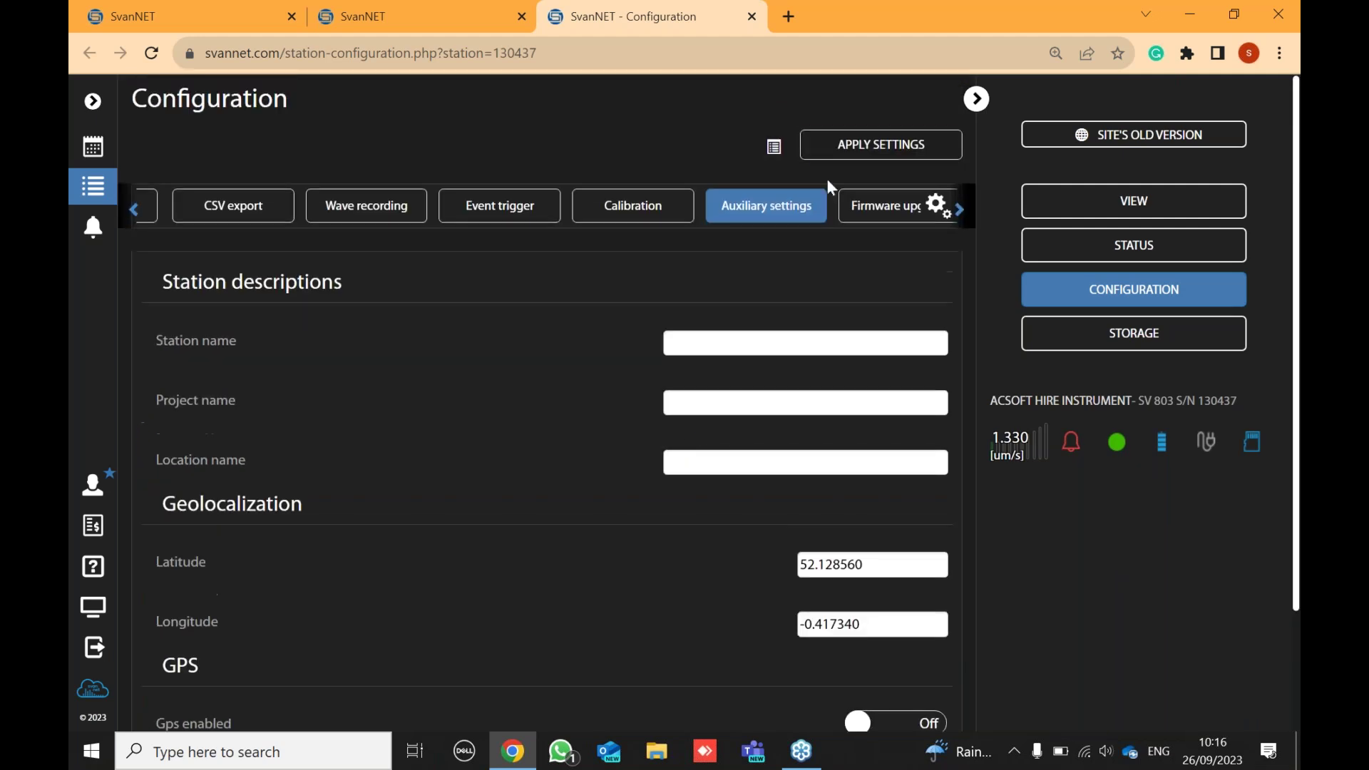
- Apply the settings to the SV 803, accepting that the running measurement is interrupted
{"action": "left_click", "coordinate": [881, 150]}
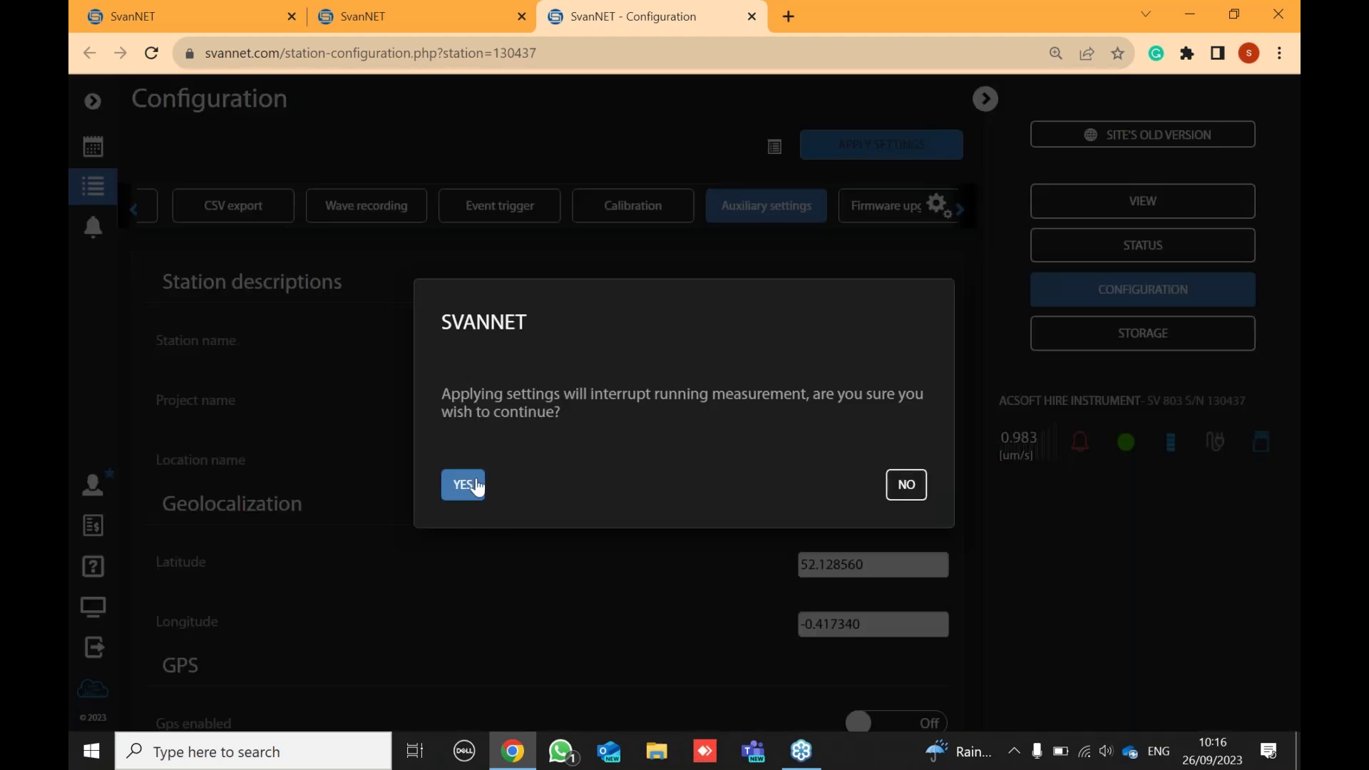
{"action": "left_click", "coordinate": [477, 486]}
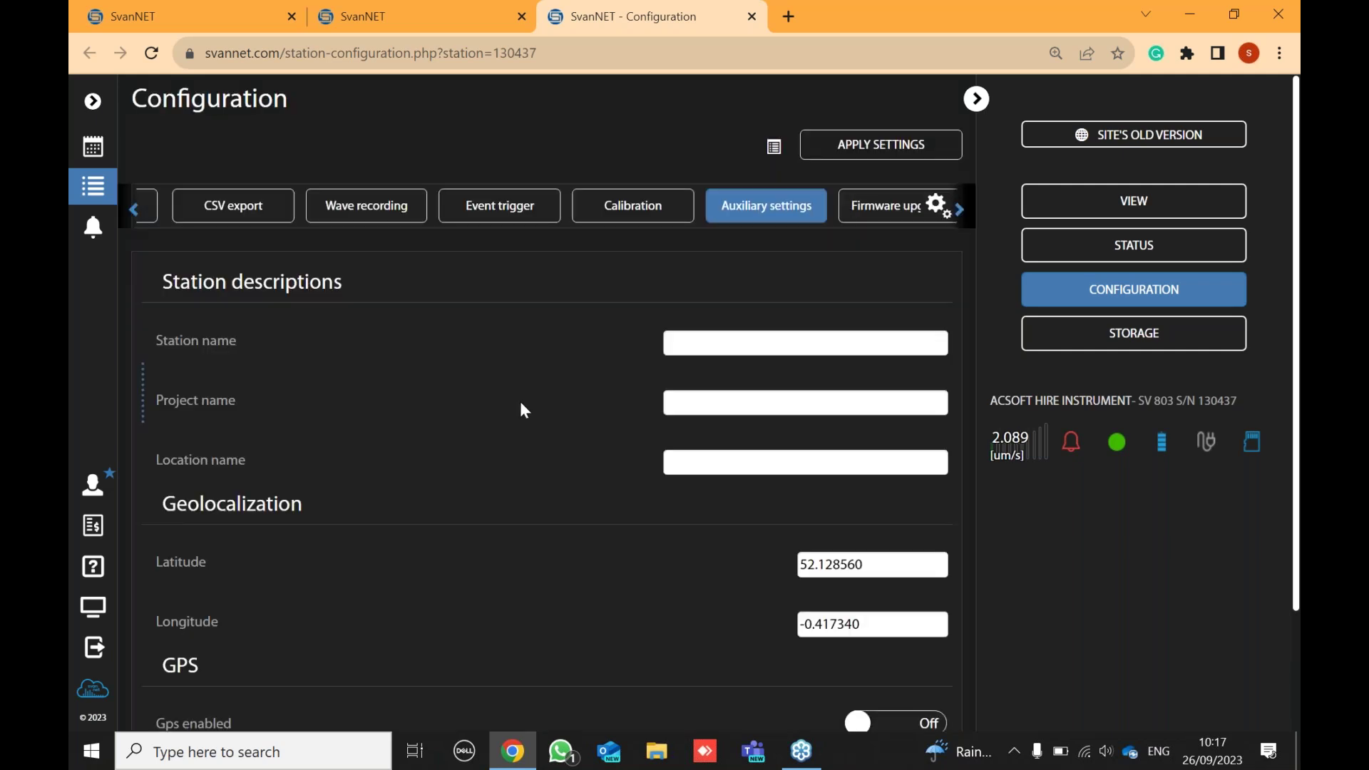
- Go to DEMO Project from the projects list and browse its description, site map and charts
{"action": "left_click", "coordinate": [93, 150]}
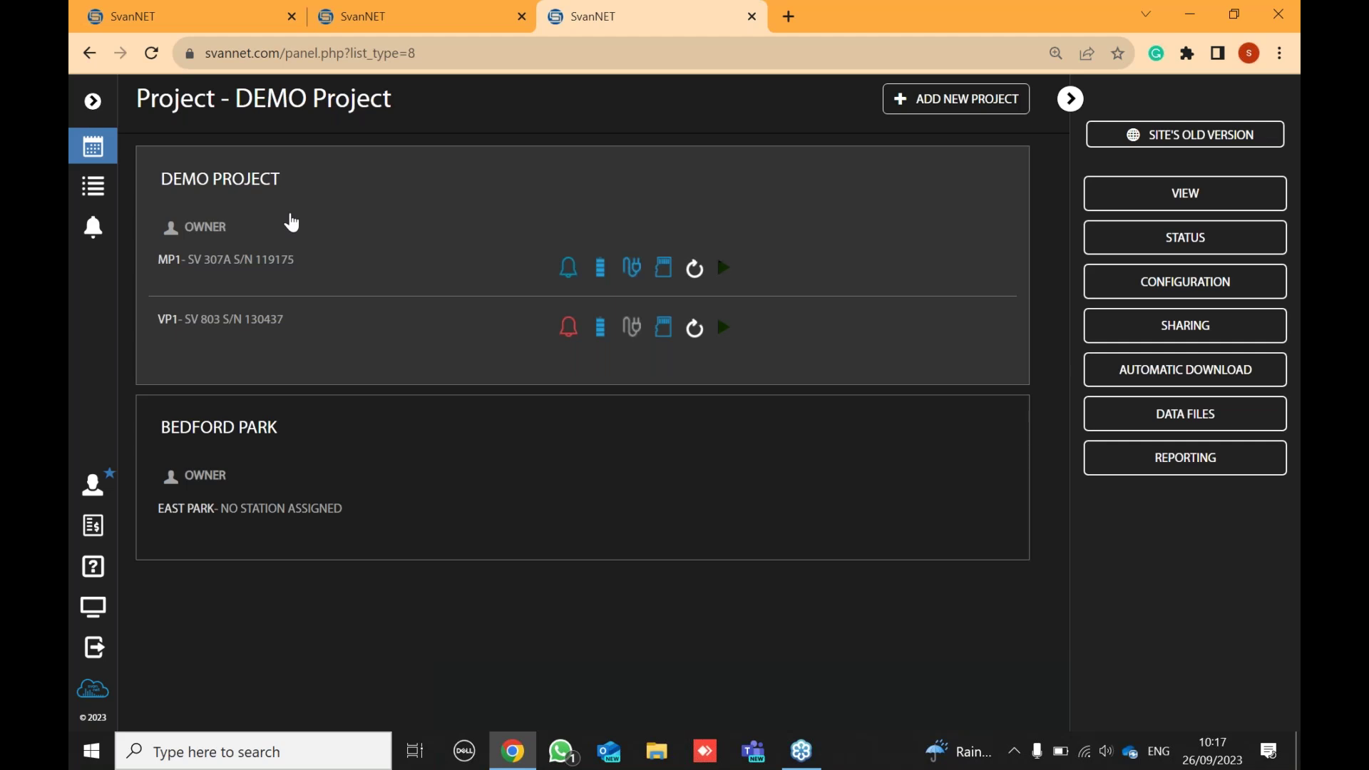
{"action": "left_click", "coordinate": [1166, 207]}
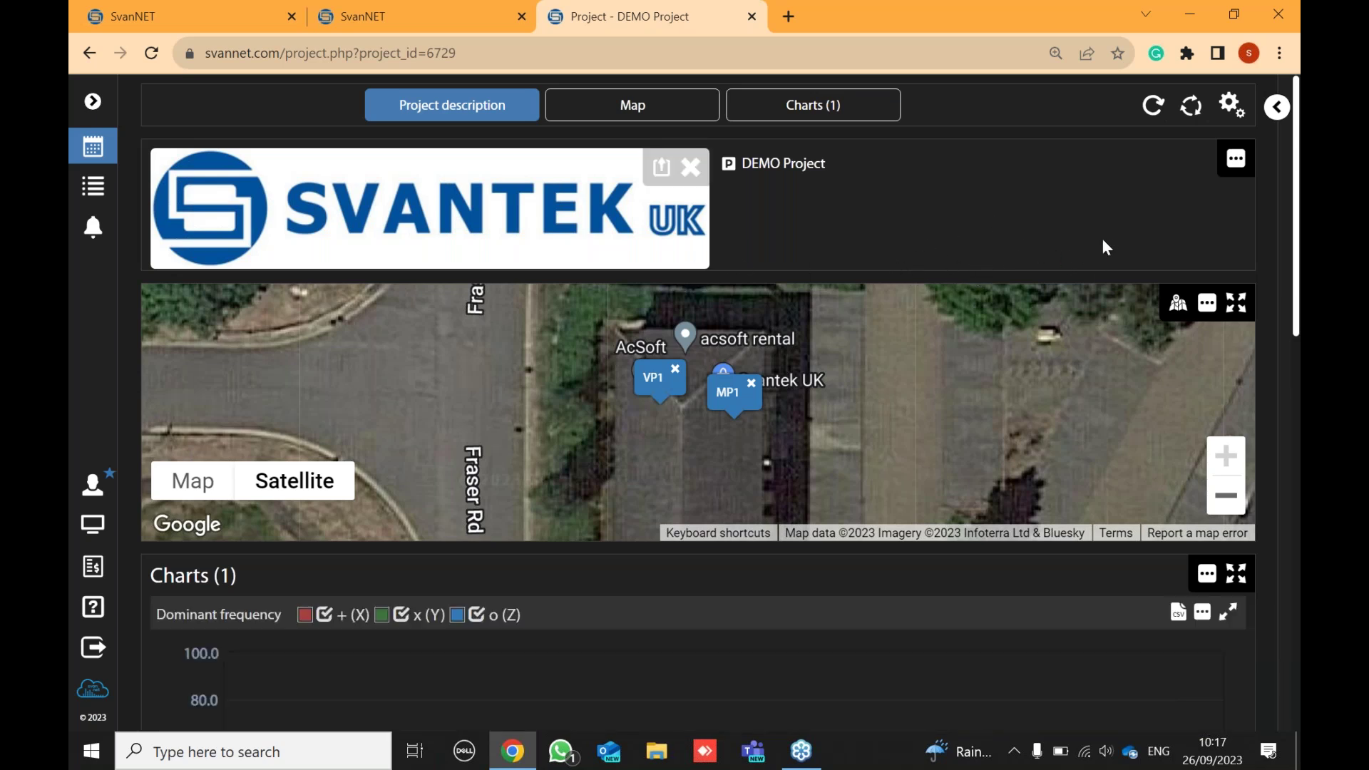
{"action": "scroll", "coordinate": [723, 545], "scroll_direction": "down", "scroll_amount": 3}
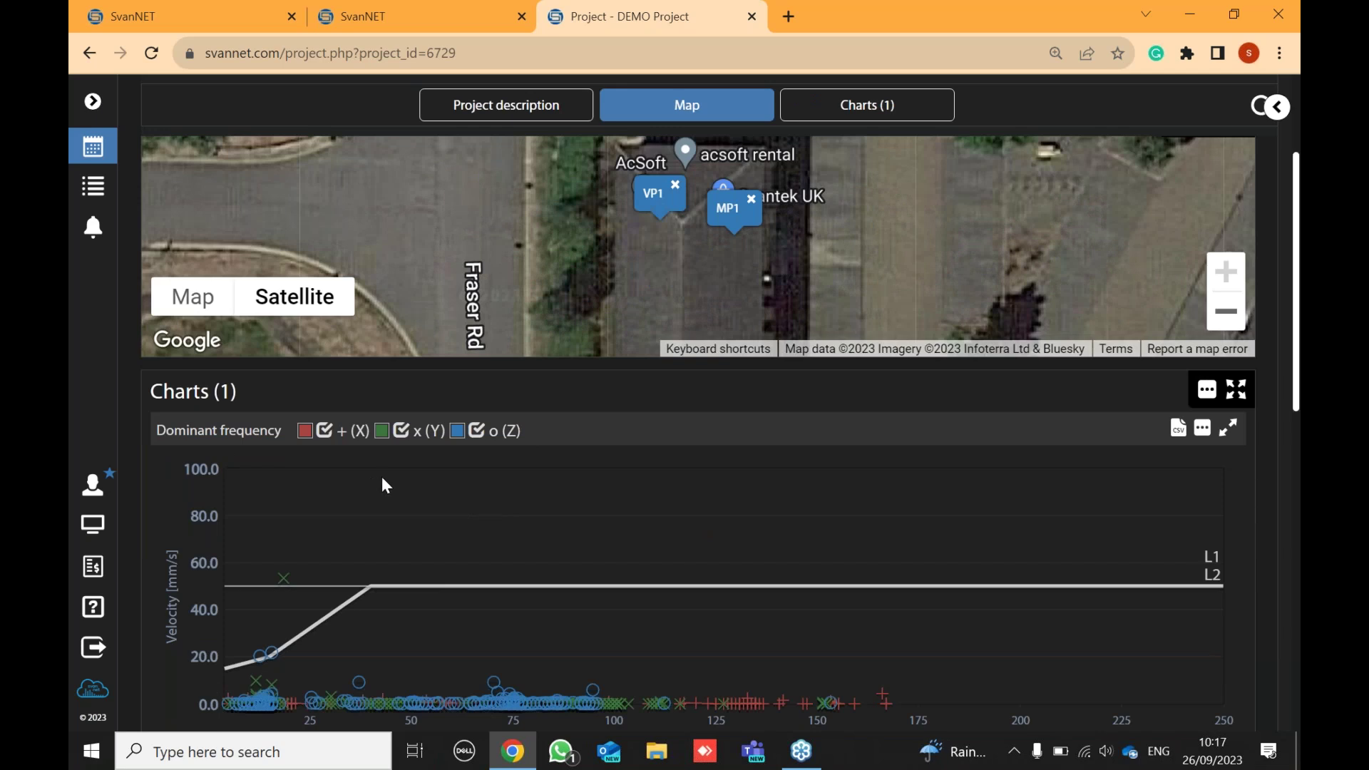
{"action": "scroll", "coordinate": [333, 426], "scroll_direction": "down", "scroll_amount": 1}
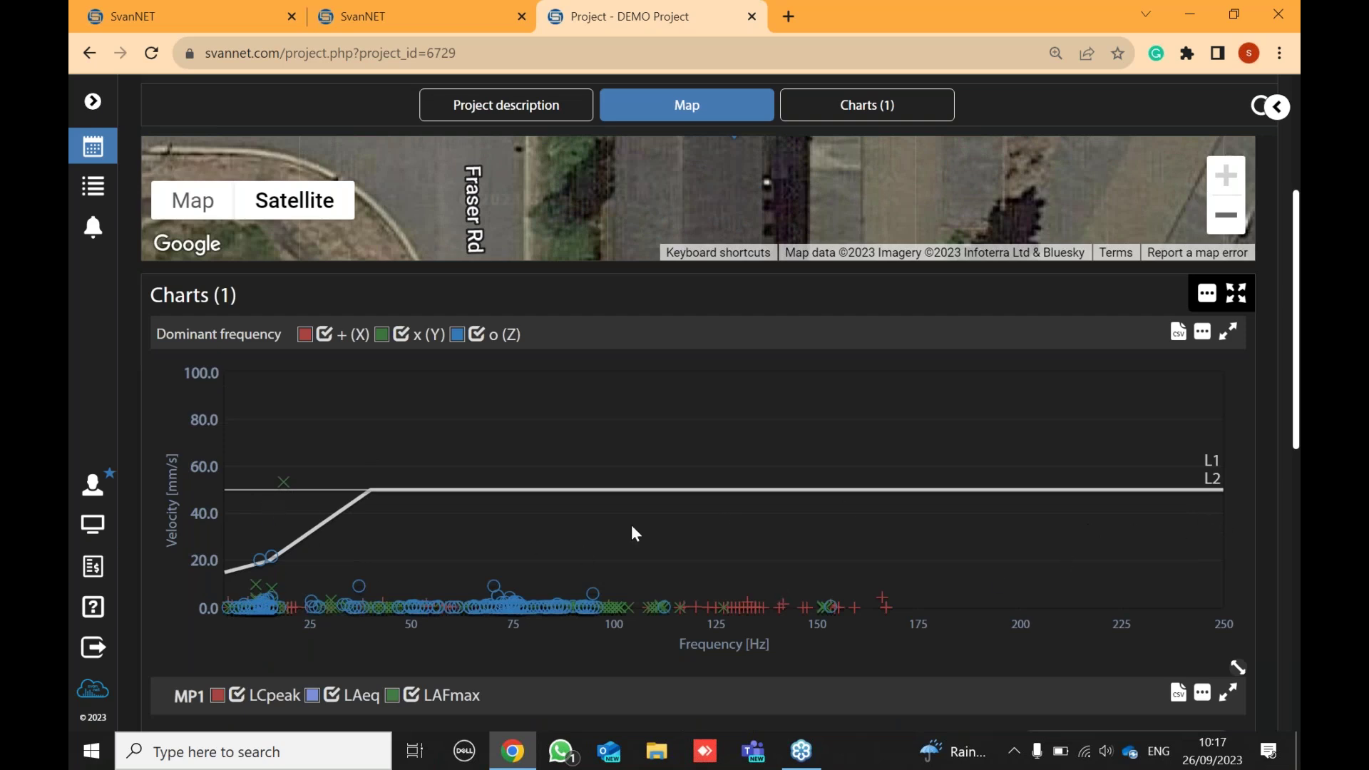
{"action": "scroll", "coordinate": [698, 544], "scroll_direction": "down", "scroll_amount": 3}
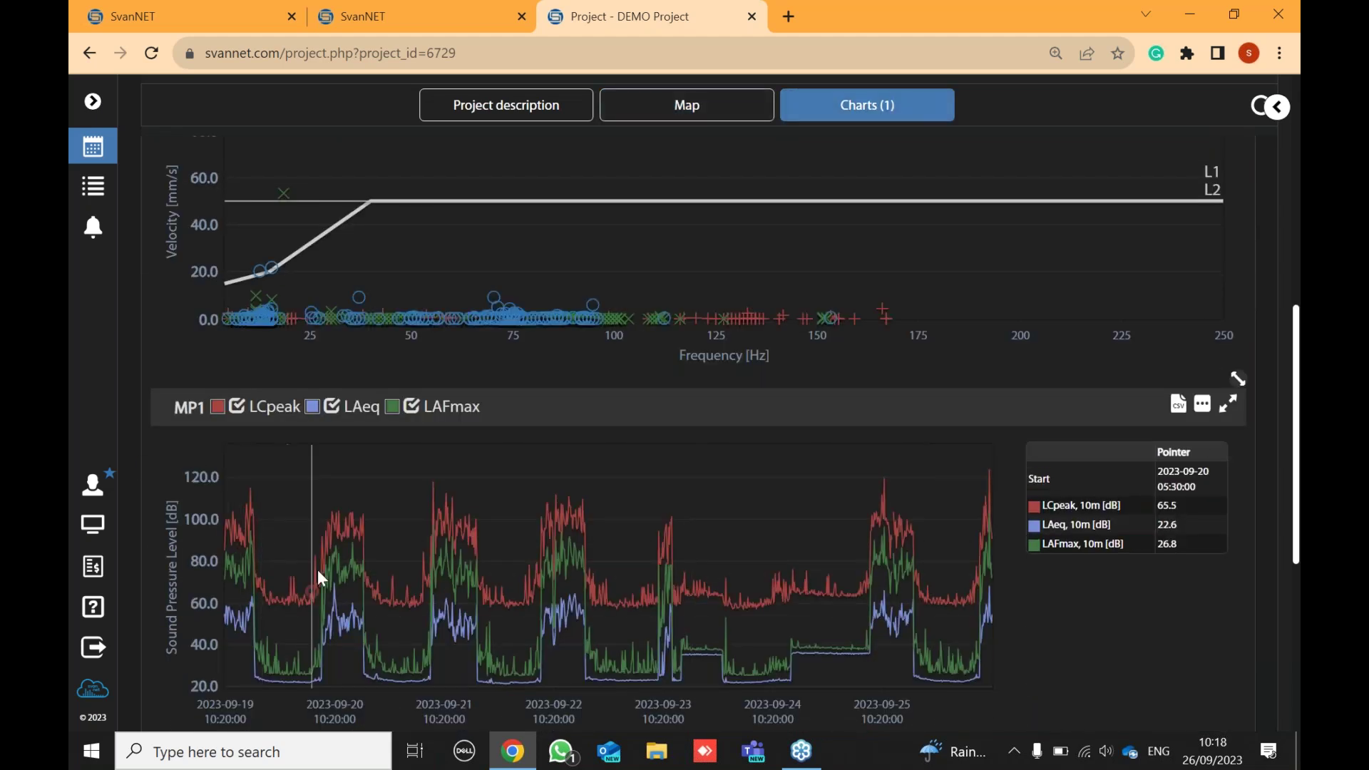
{"action": "scroll", "coordinate": [891, 577], "scroll_direction": "down", "scroll_amount": 3}
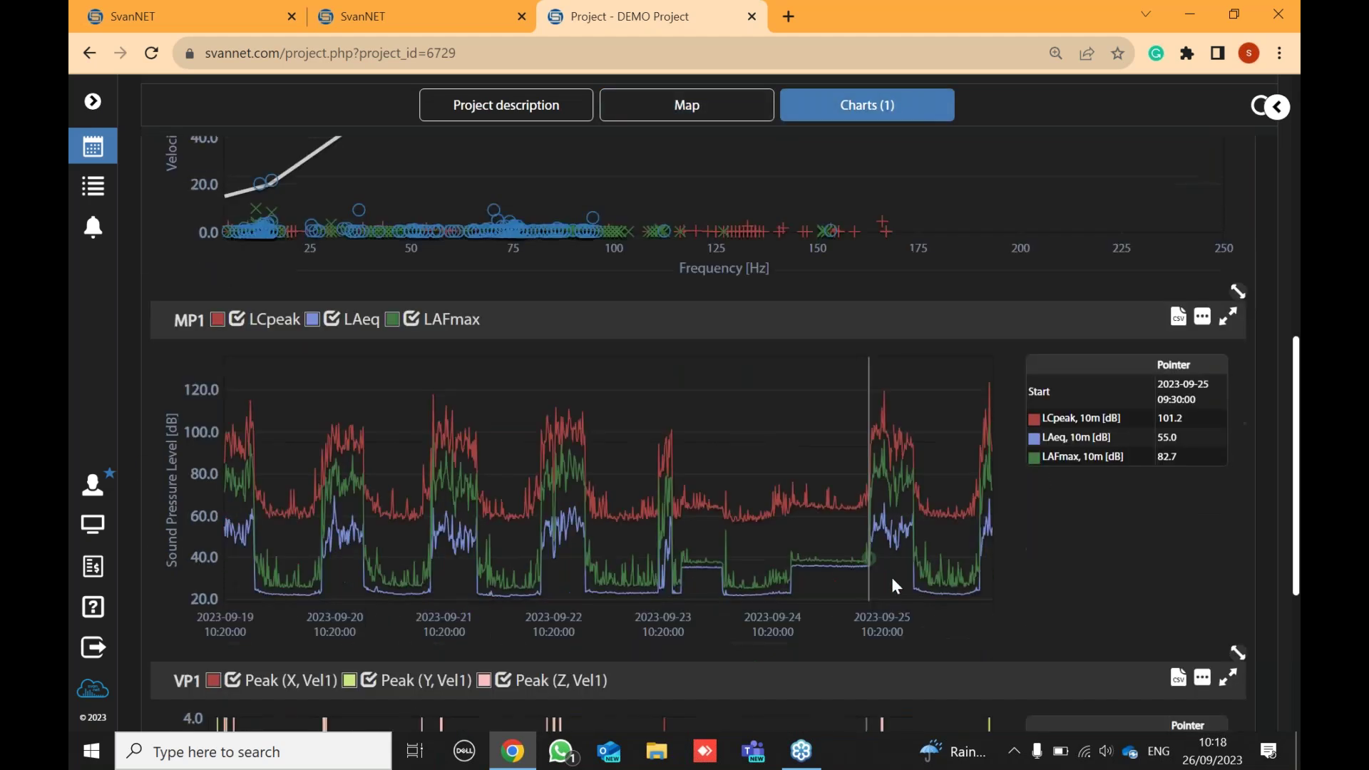
{"action": "scroll", "coordinate": [689, 551], "scroll_direction": "down", "scroll_amount": 1}
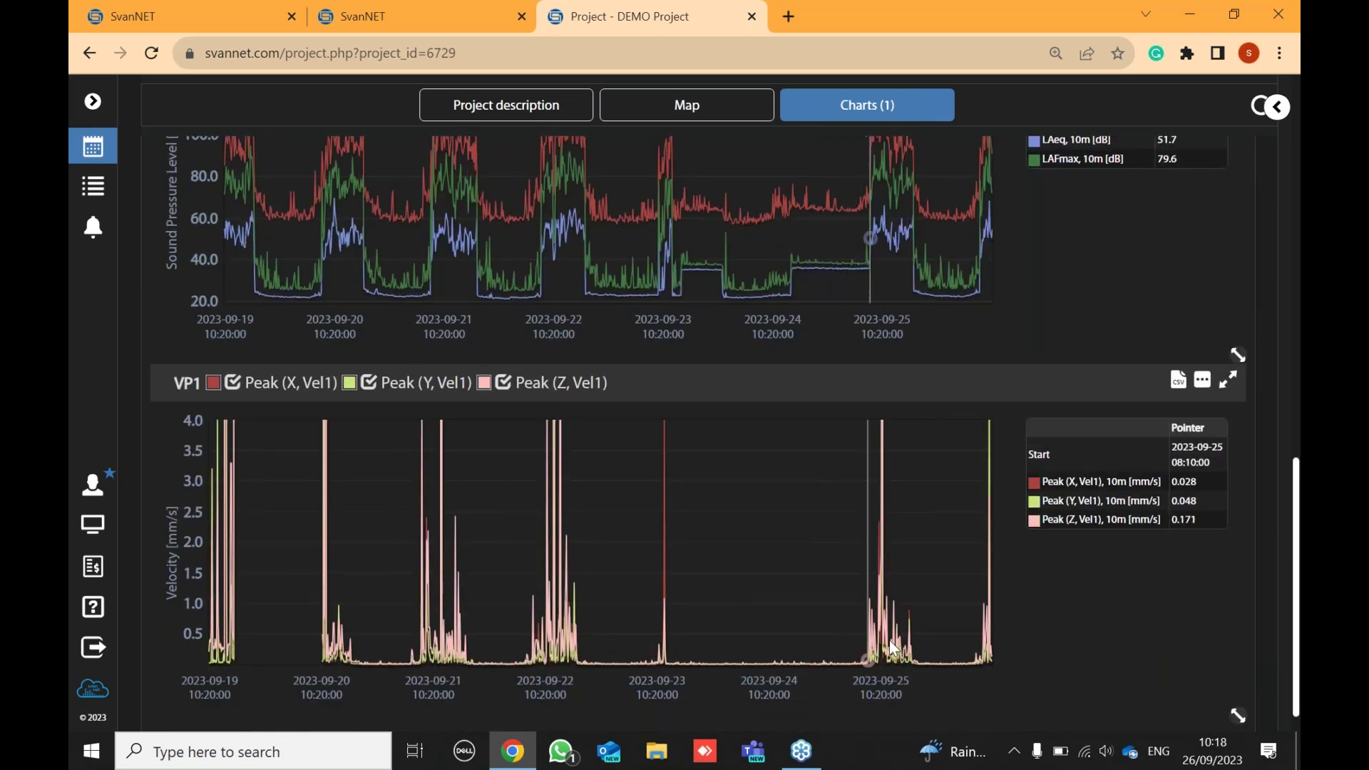
{"action": "scroll", "coordinate": [940, 615], "scroll_direction": "up", "scroll_amount": 8}
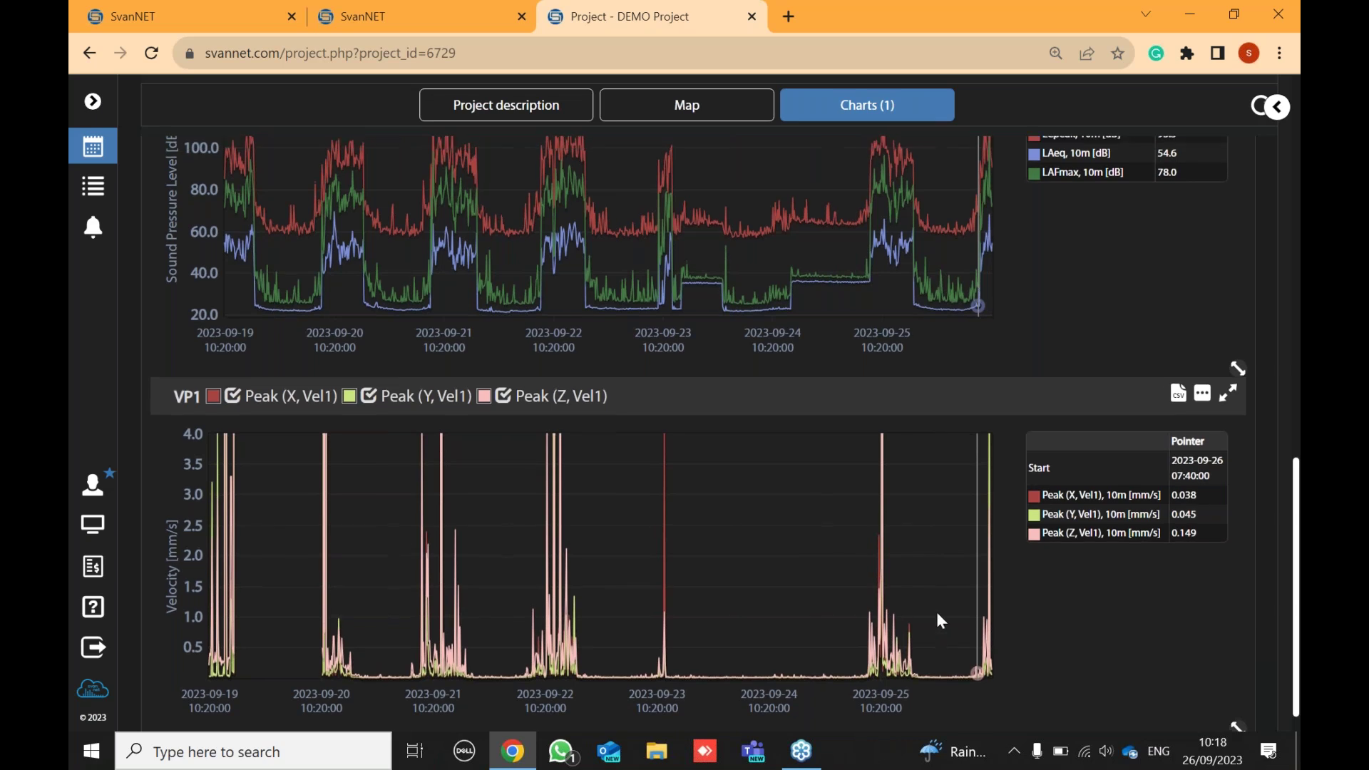
{"action": "scroll", "coordinate": [940, 594], "scroll_direction": "up", "scroll_amount": 3}
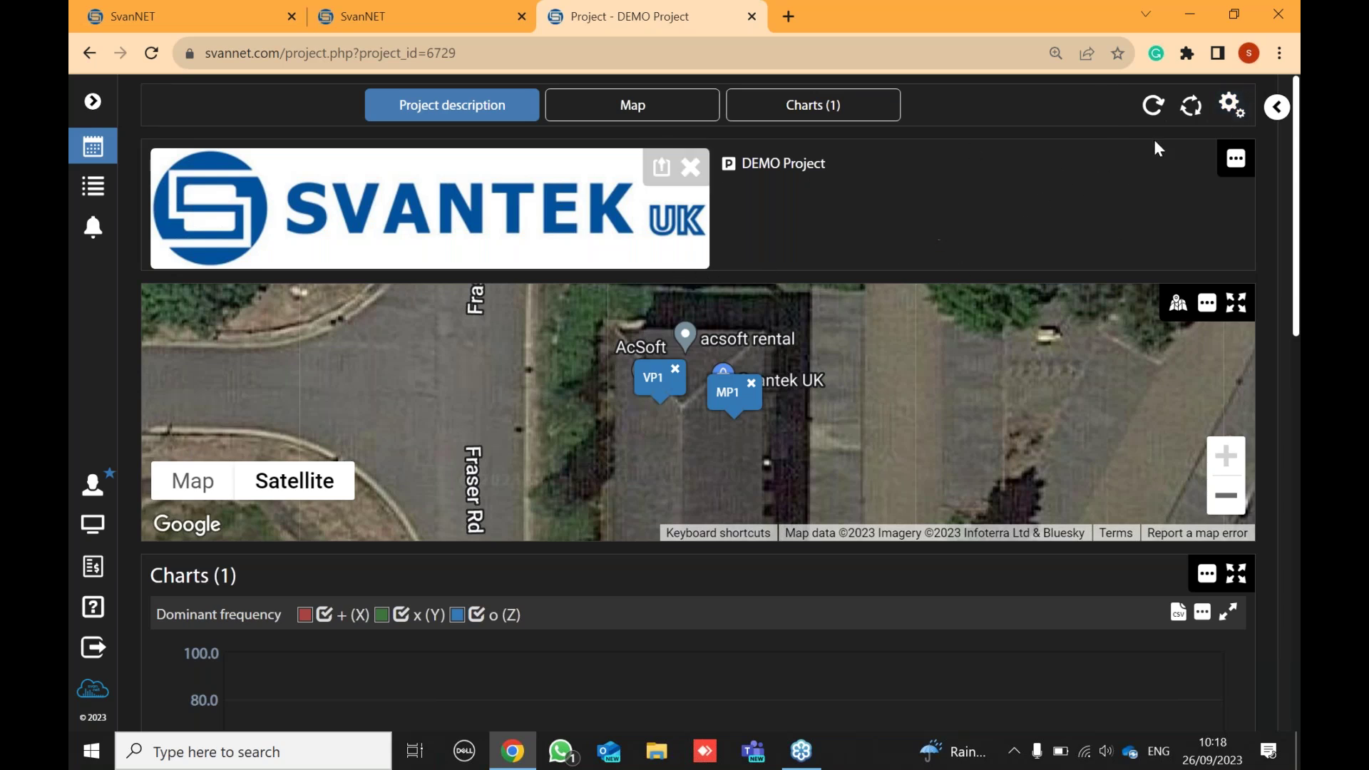
{"action": "left_click", "coordinate": [1227, 111]}
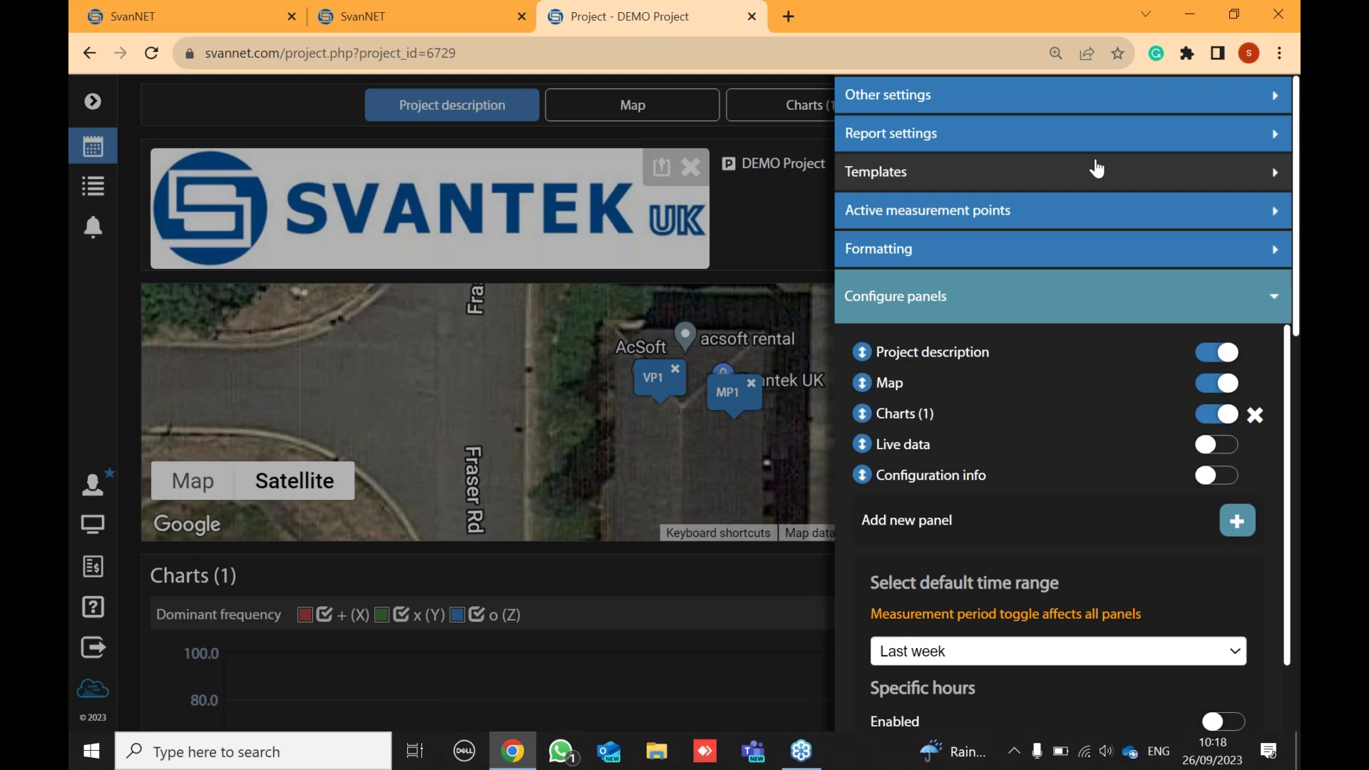
{"action": "left_click", "coordinate": [1073, 184]}
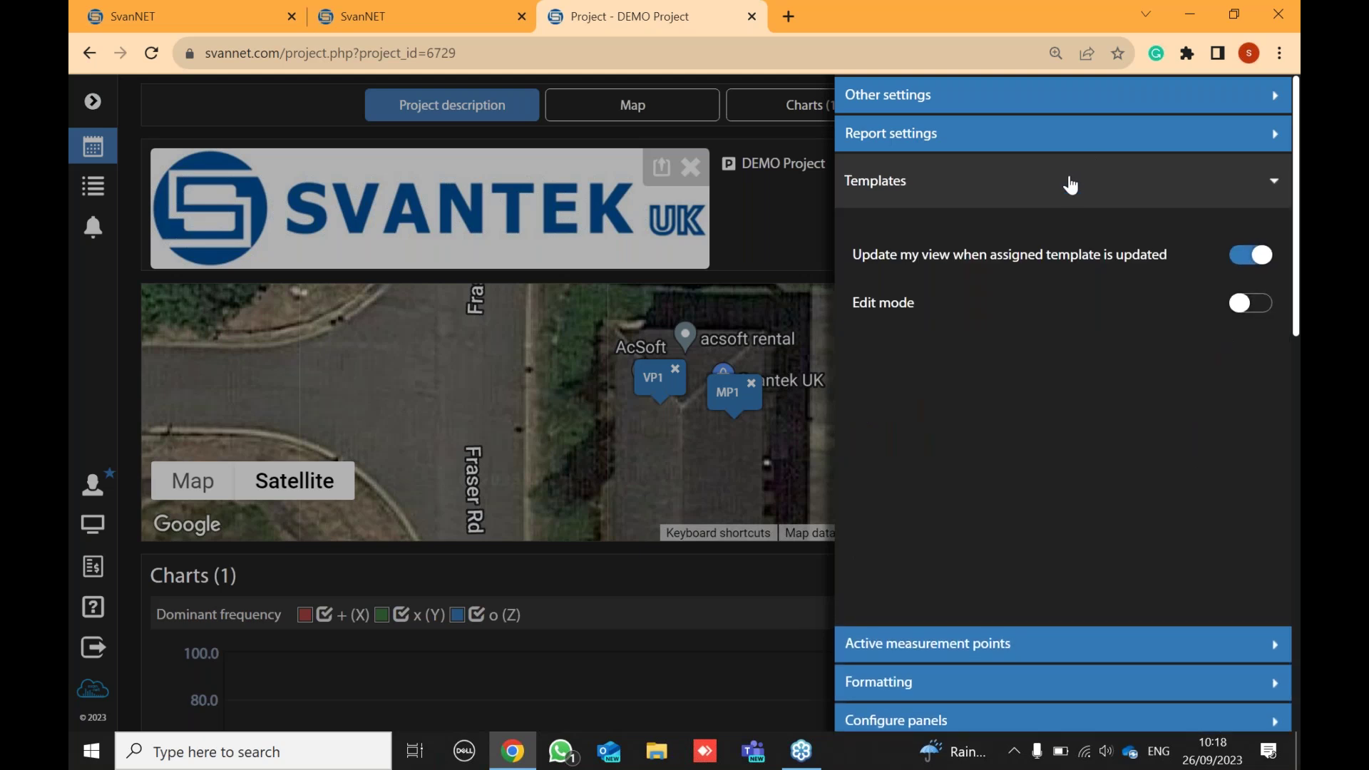
{"action": "left_click", "coordinate": [786, 220]}
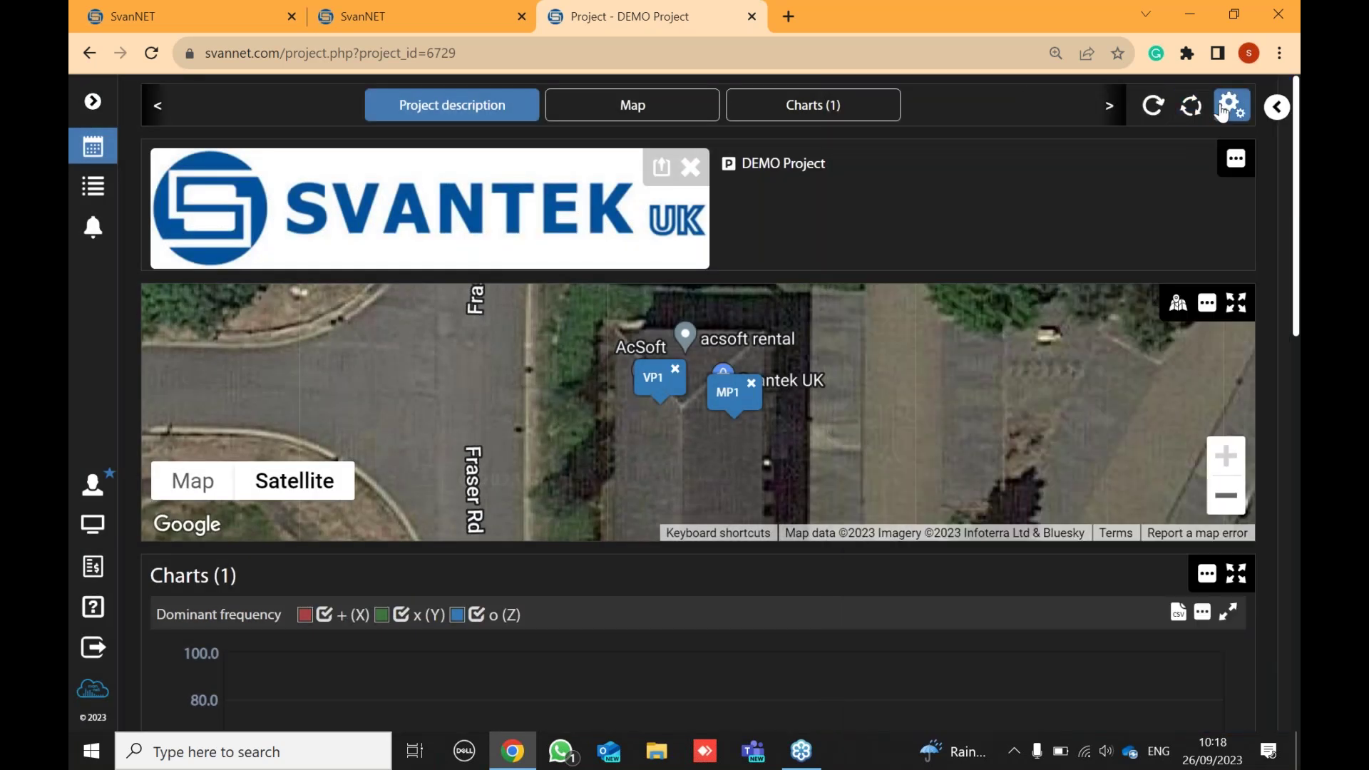
{"action": "left_click", "coordinate": [1224, 111]}
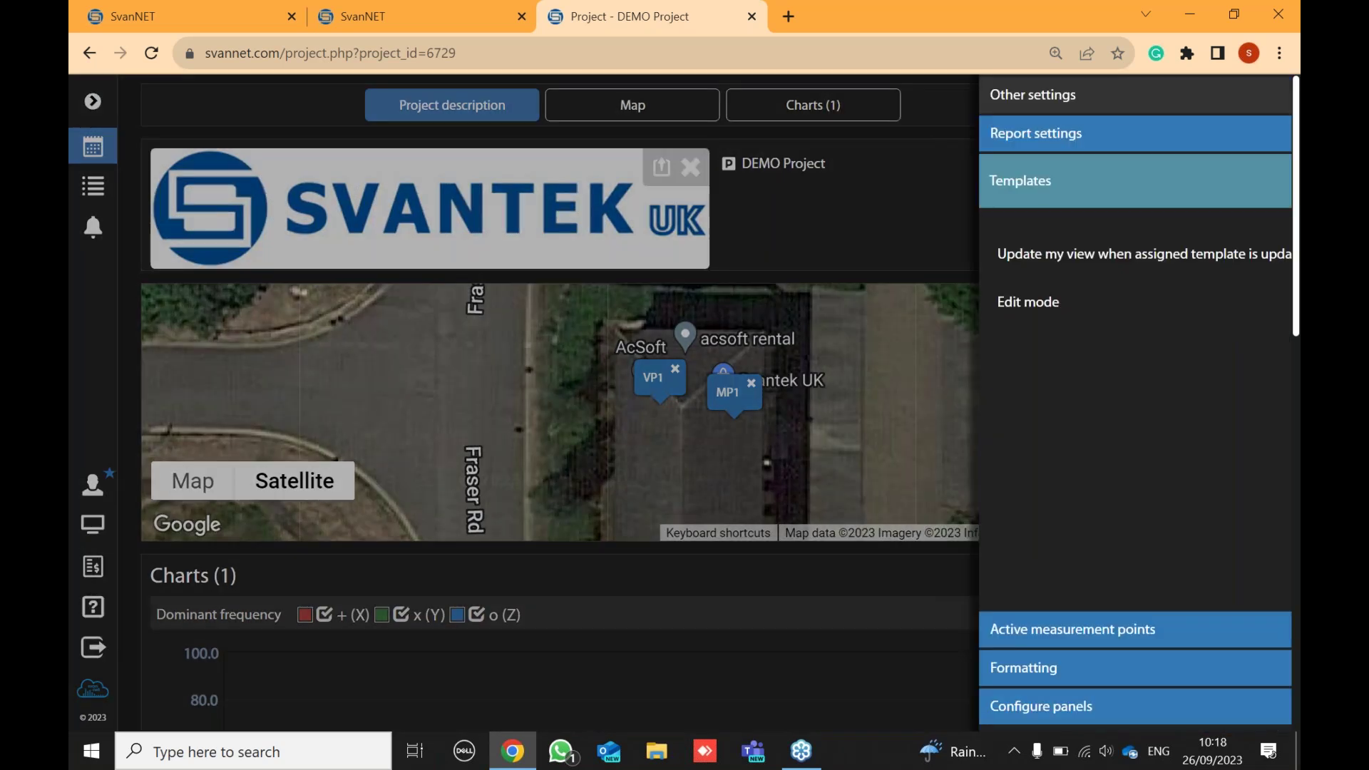
{"action": "left_click", "coordinate": [1254, 304]}
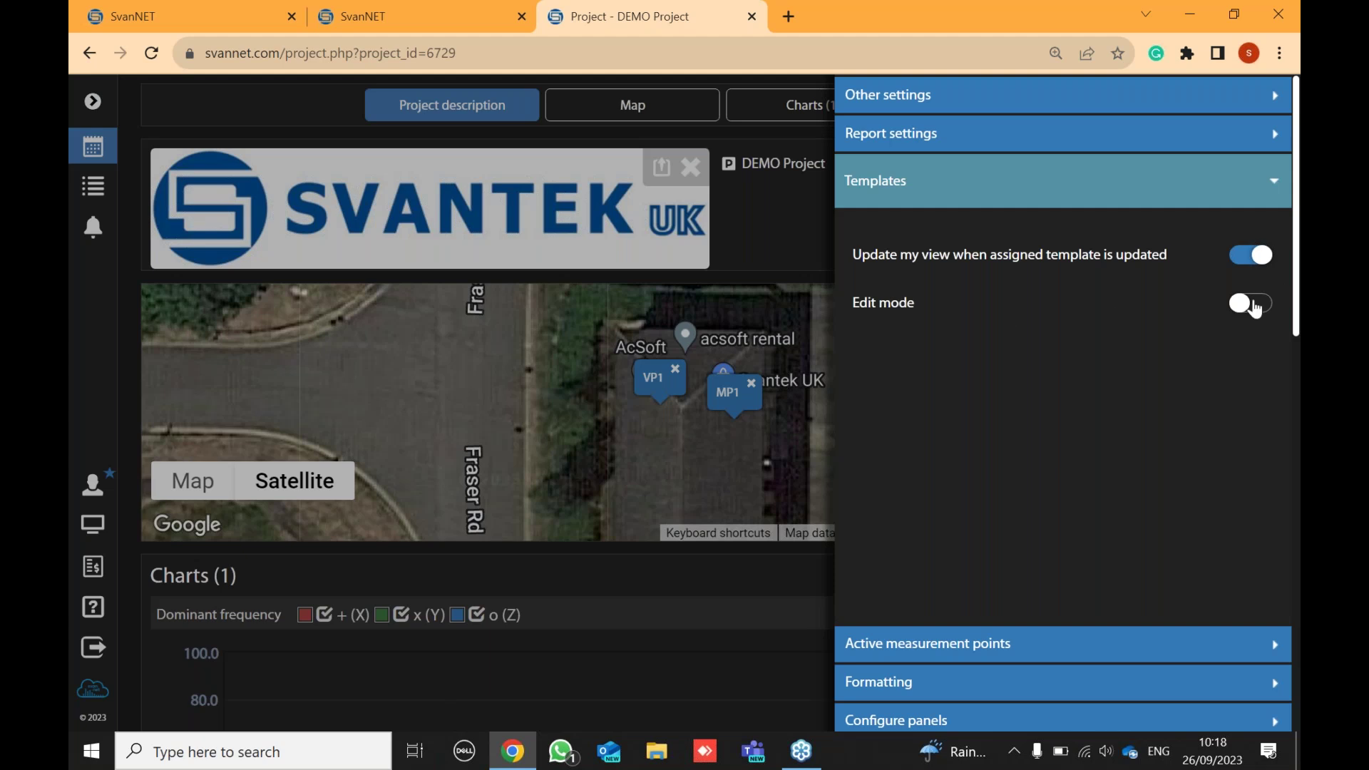
{"action": "left_click", "coordinate": [717, 250]}
{"action": "left_click_drag", "start_coordinate": [766, 261], "coordinate": [846, 404]}
{"action": "scroll", "coordinate": [841, 393], "scroll_direction": "down", "scroll_amount": 8}
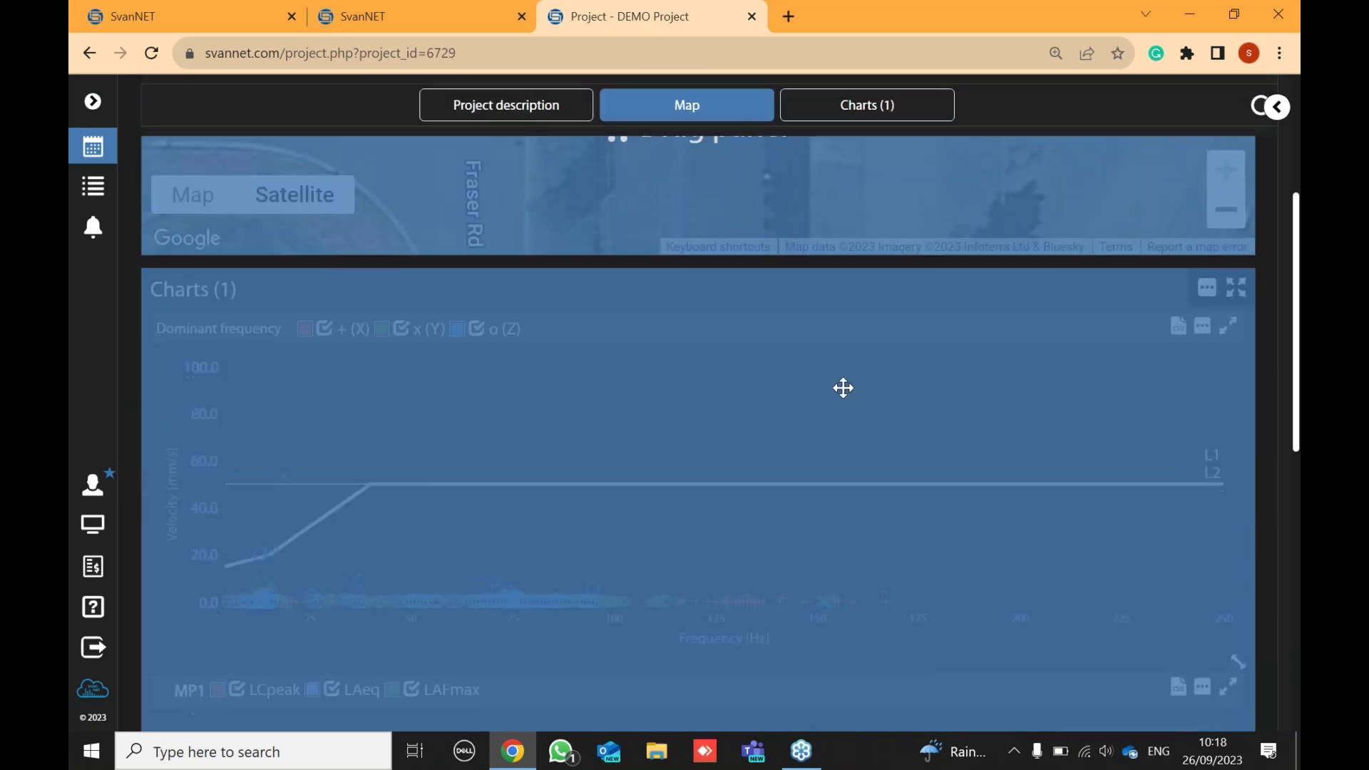
{"action": "scroll", "coordinate": [836, 376], "scroll_direction": "down", "scroll_amount": 4}
{"action": "scroll", "coordinate": [833, 375], "scroll_direction": "up", "scroll_amount": 10}
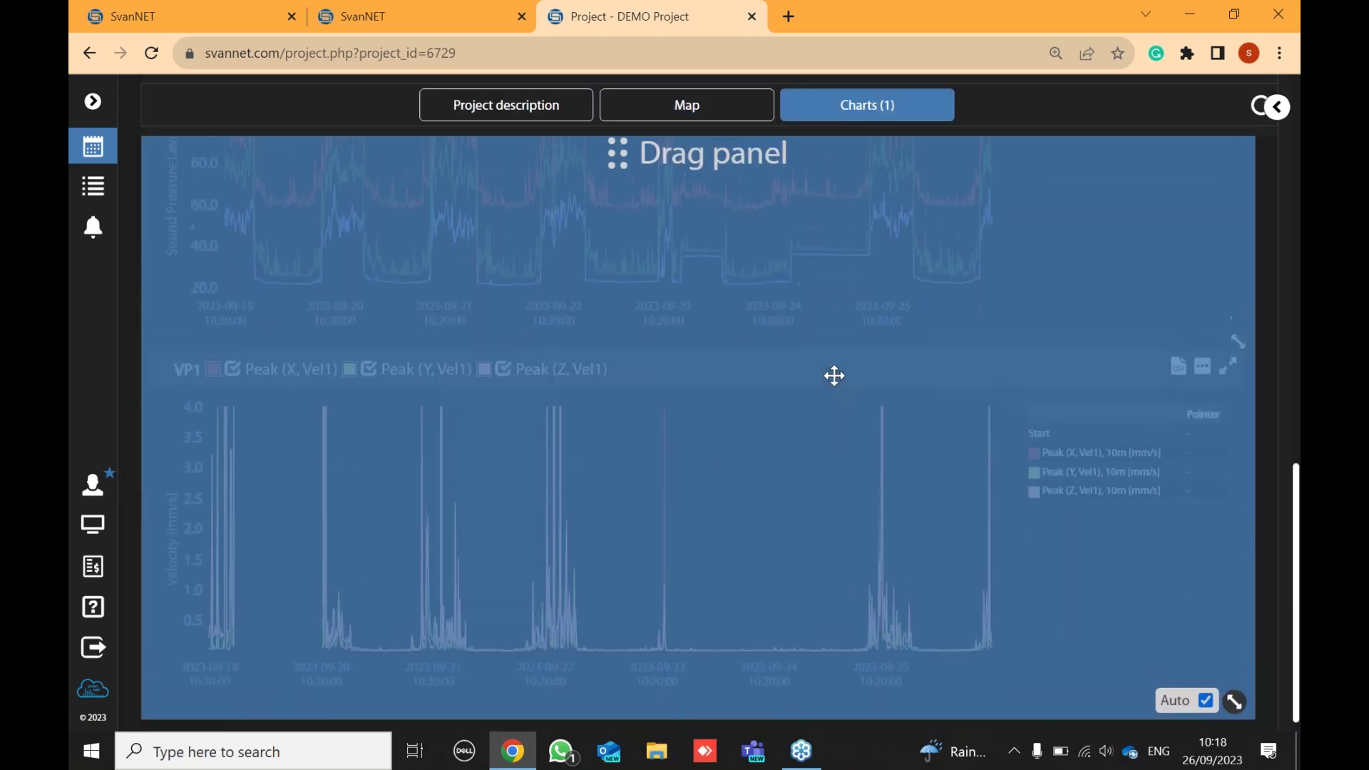
{"action": "scroll", "coordinate": [793, 450], "scroll_direction": "up", "scroll_amount": 2}
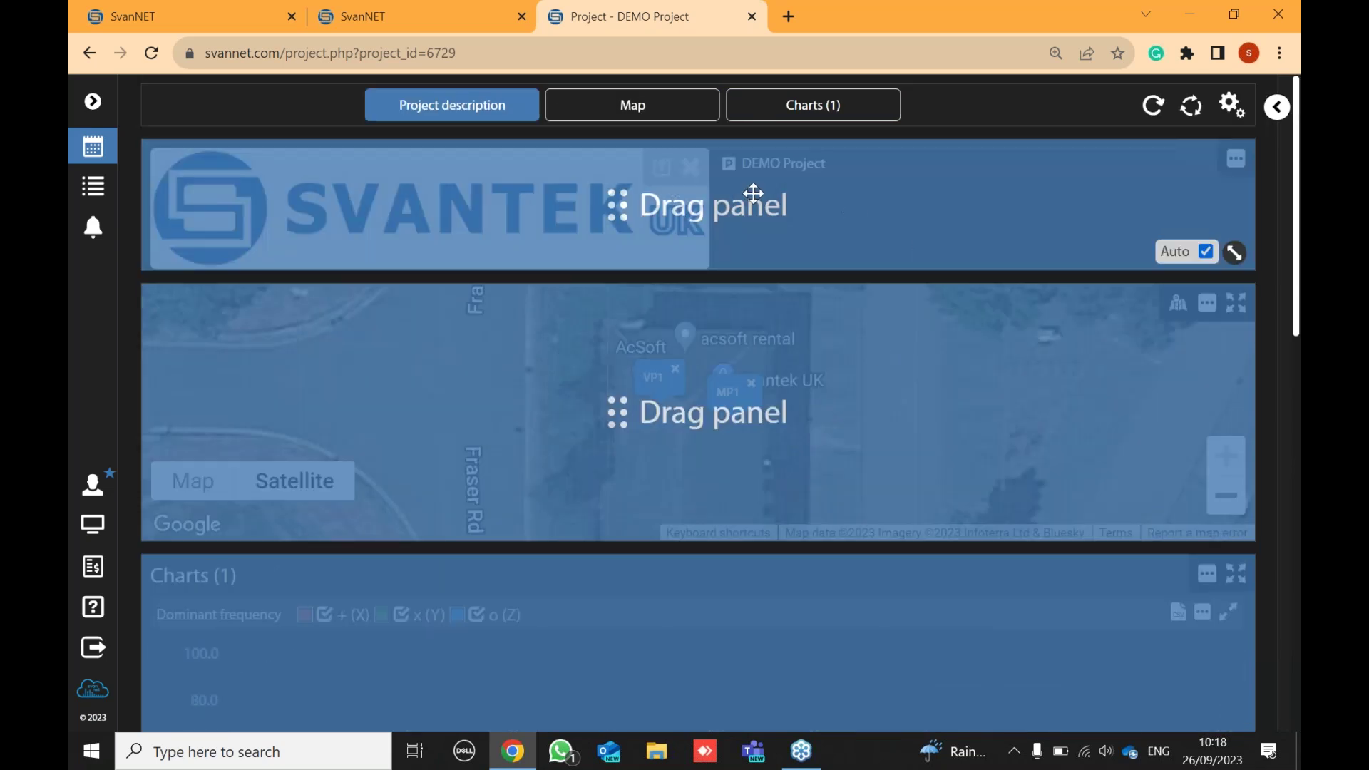
{"action": "left_click", "coordinate": [1232, 106]}
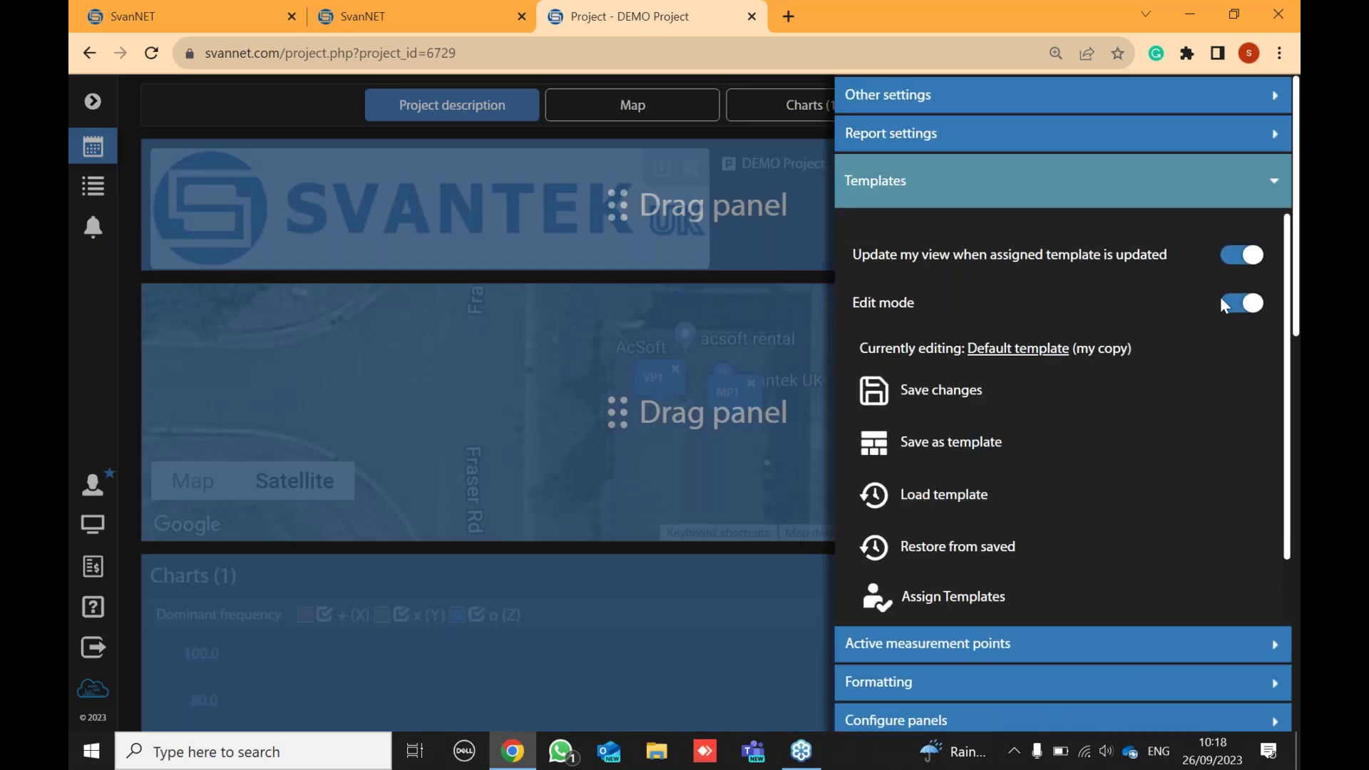
{"action": "left_click", "coordinate": [1241, 304]}
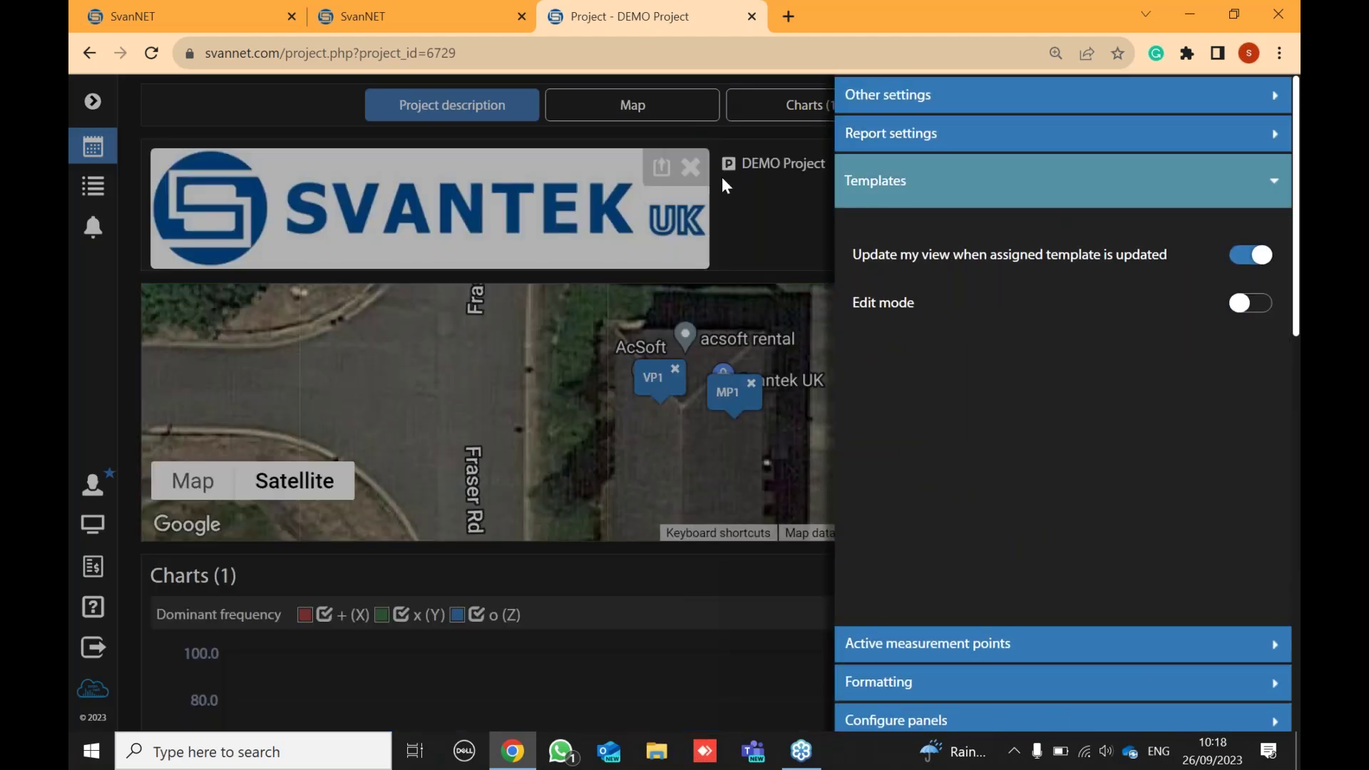
{"action": "left_click", "coordinate": [722, 177]}
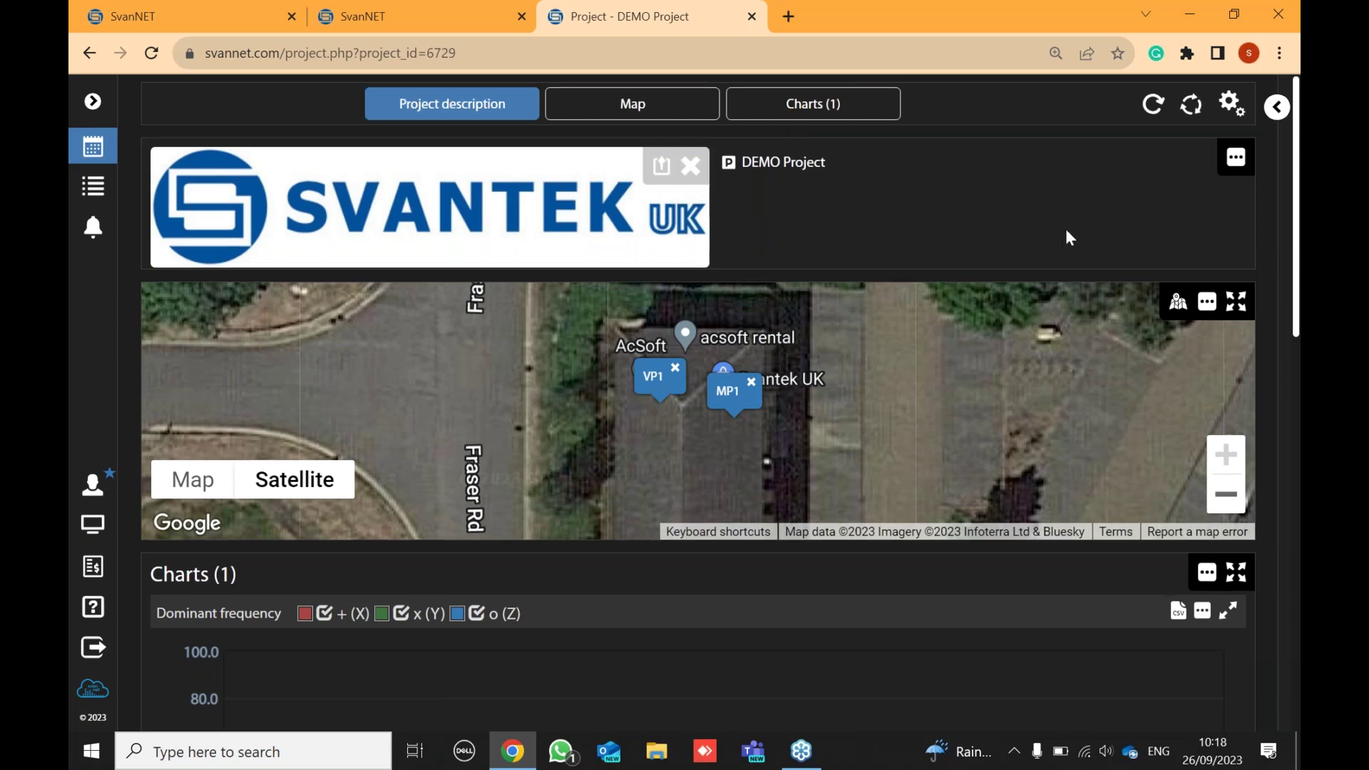
- Show the MP1 chart's settings with the Limit lines section expanded
{"action": "scroll", "coordinate": [1065, 229], "scroll_direction": "down", "scroll_amount": 1}
{"action": "scroll", "coordinate": [1102, 314], "scroll_direction": "down", "scroll_amount": 1}
{"action": "scroll", "coordinate": [1084, 312], "scroll_direction": "down", "scroll_amount": 2}
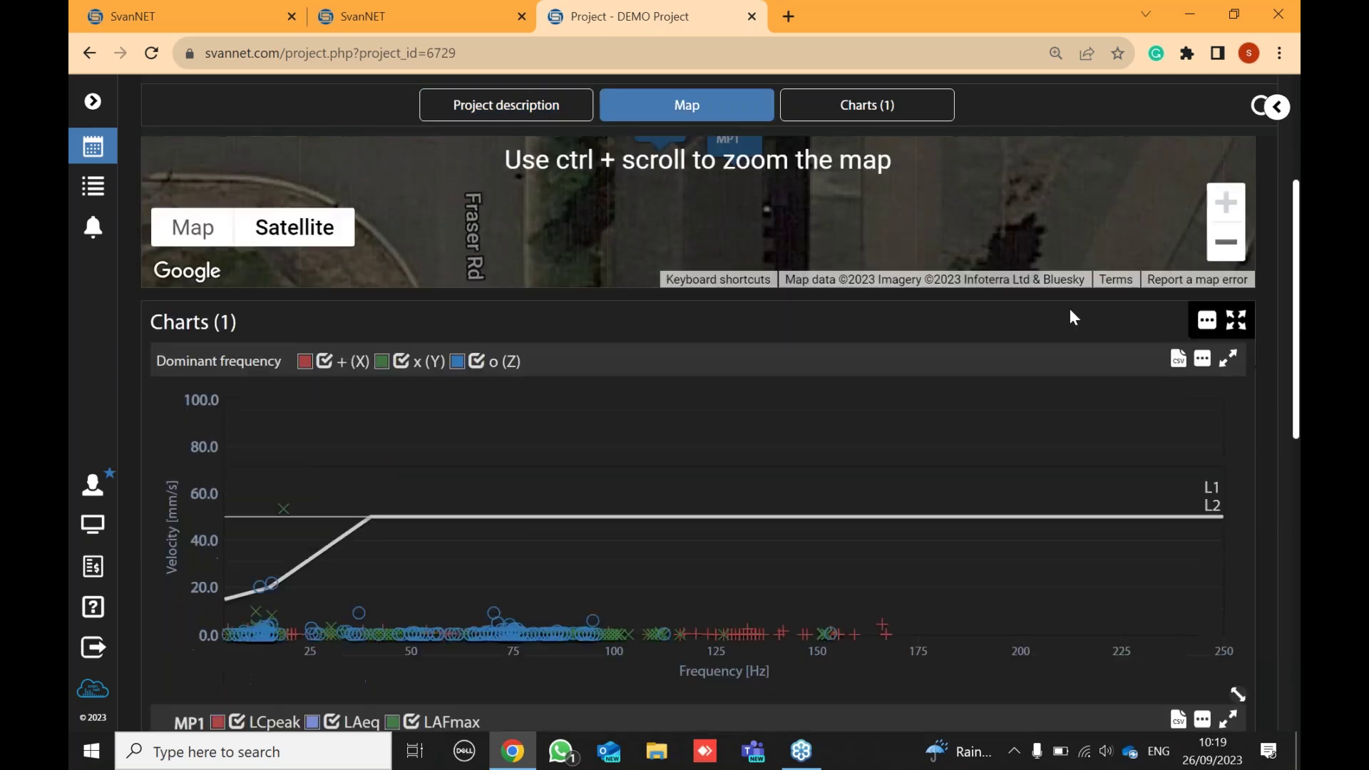
{"action": "scroll", "coordinate": [278, 315], "scroll_direction": "down", "scroll_amount": 1}
{"action": "scroll", "coordinate": [376, 338], "scroll_direction": "down", "scroll_amount": 2}
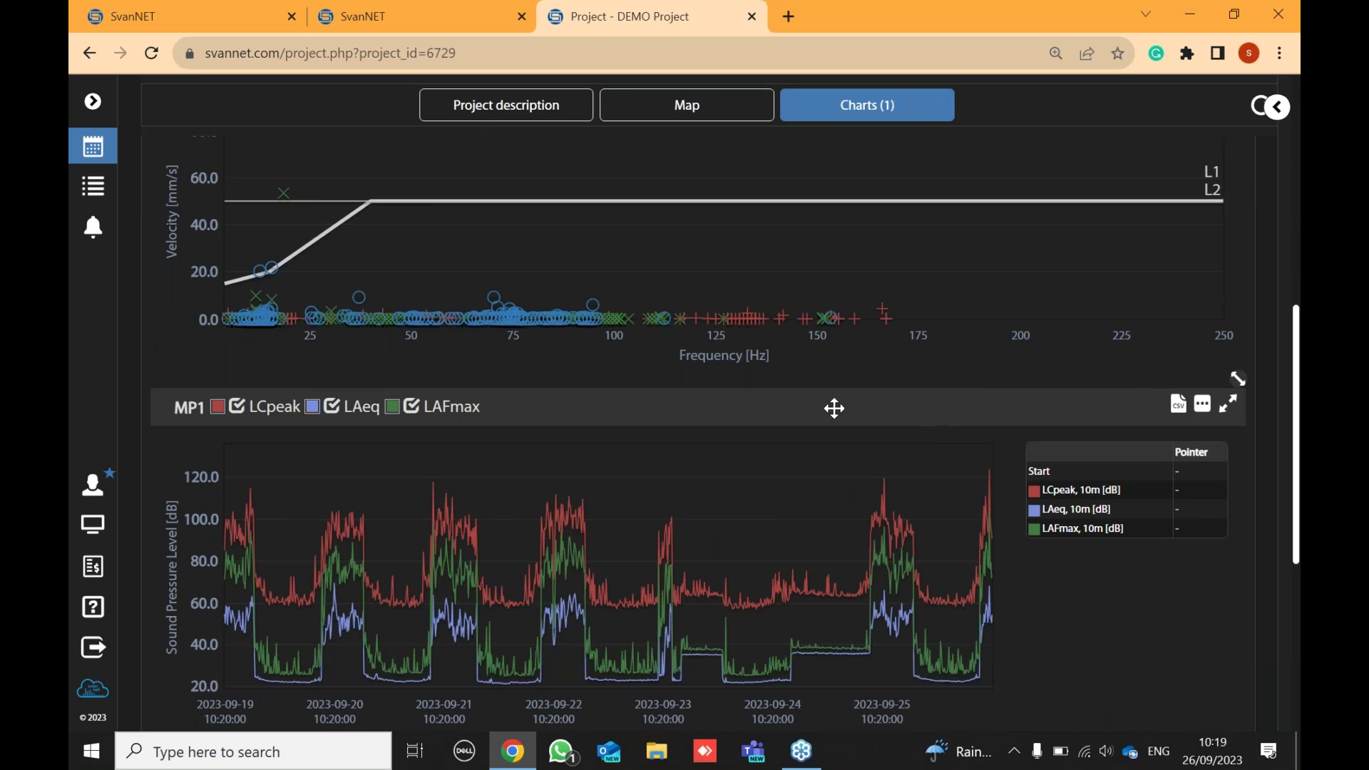
{"action": "mouse_move", "coordinate": [258, 468]}
{"action": "left_click", "coordinate": [1202, 406]}
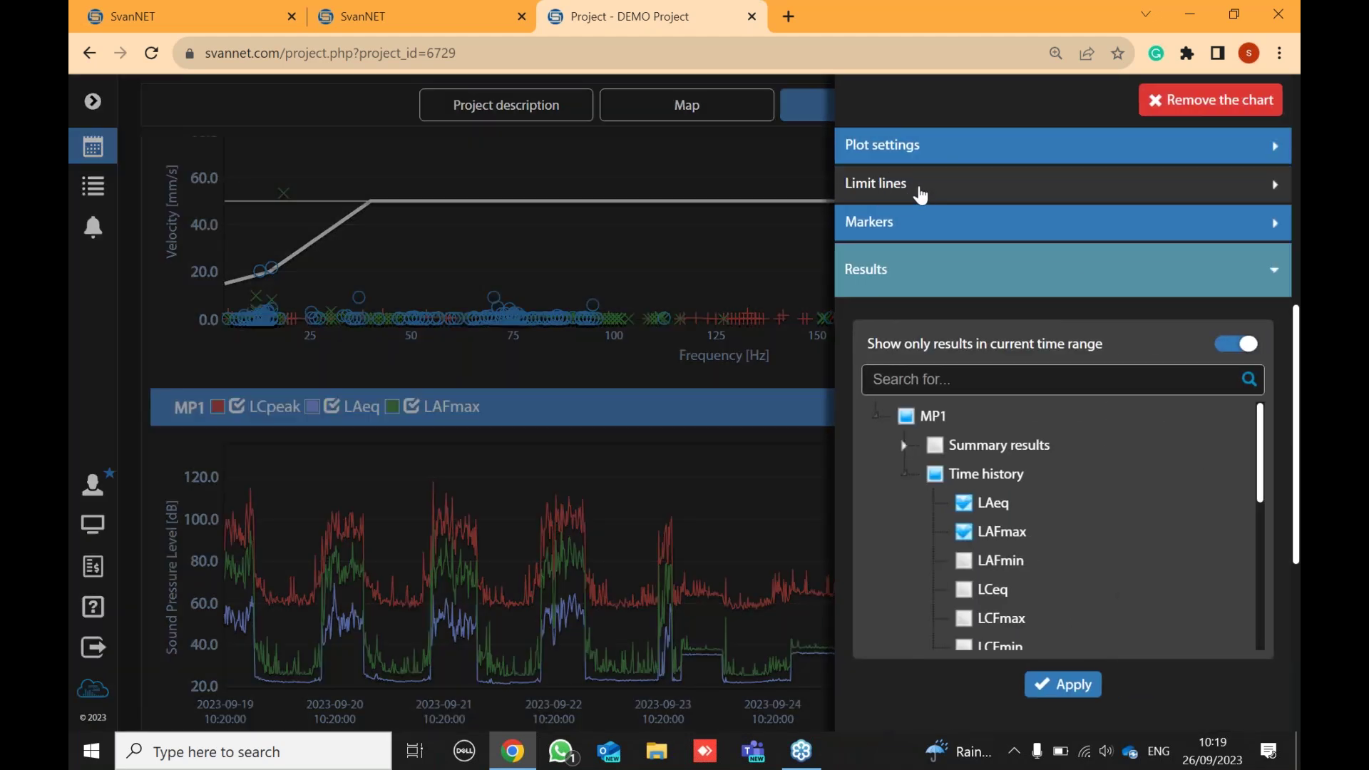
{"action": "left_click", "coordinate": [920, 195]}
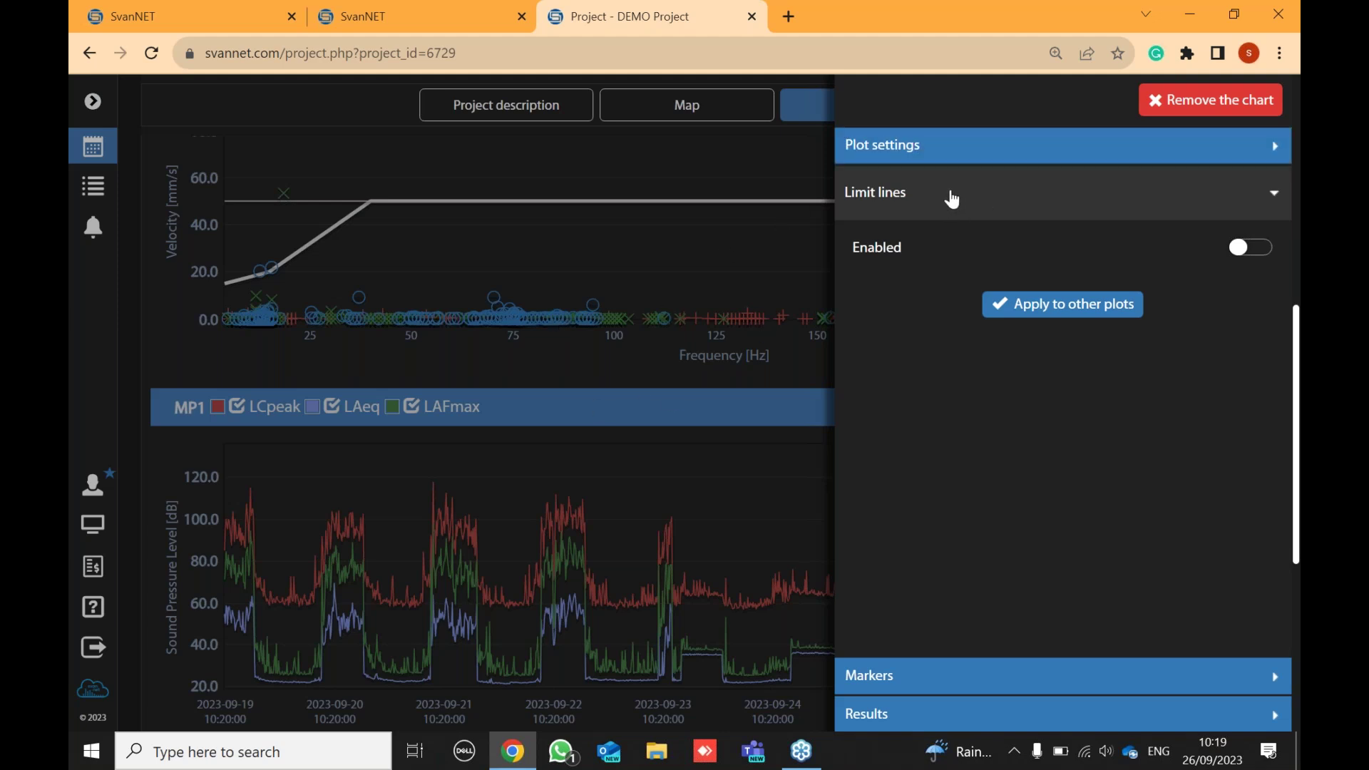
- Enable limit lines on the MP1 chart and label the first line RED
{"action": "left_click", "coordinate": [1260, 254]}
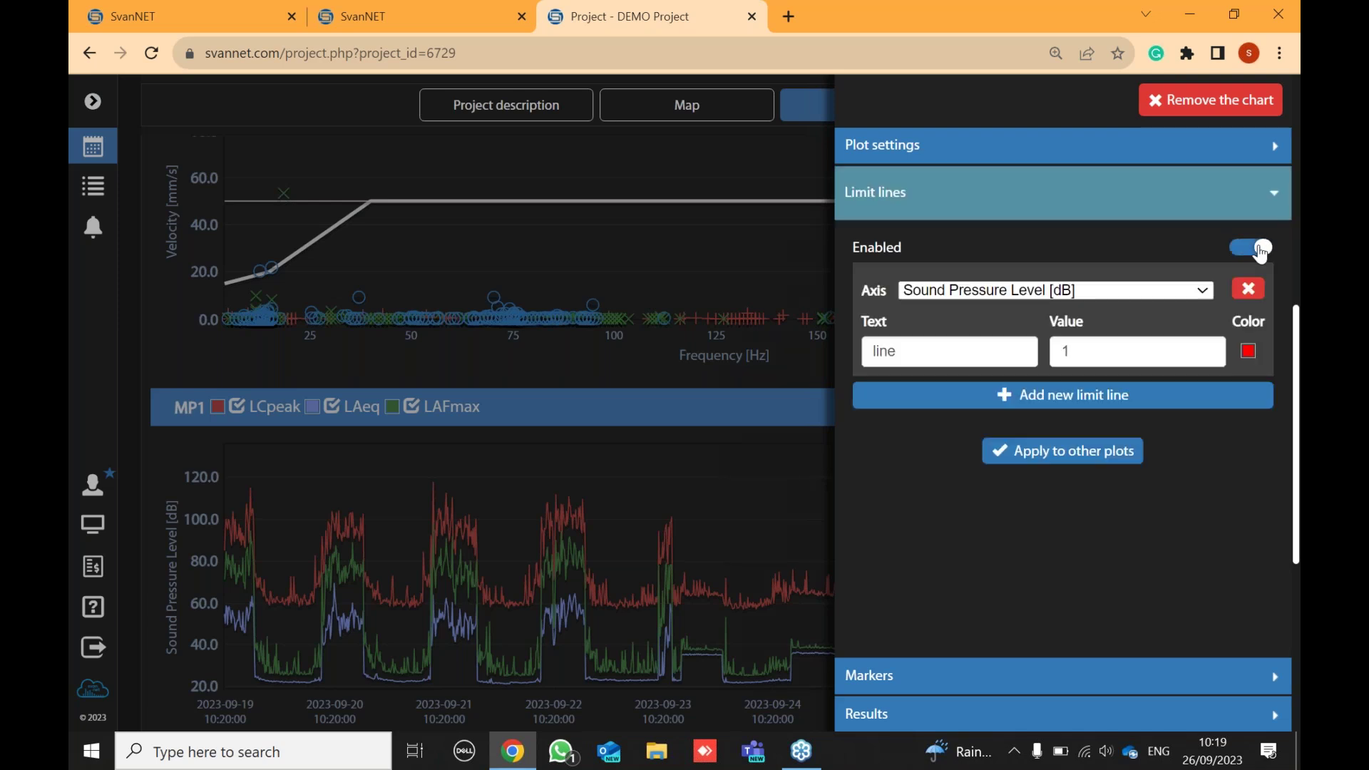
{"action": "left_click", "coordinate": [1089, 351]}
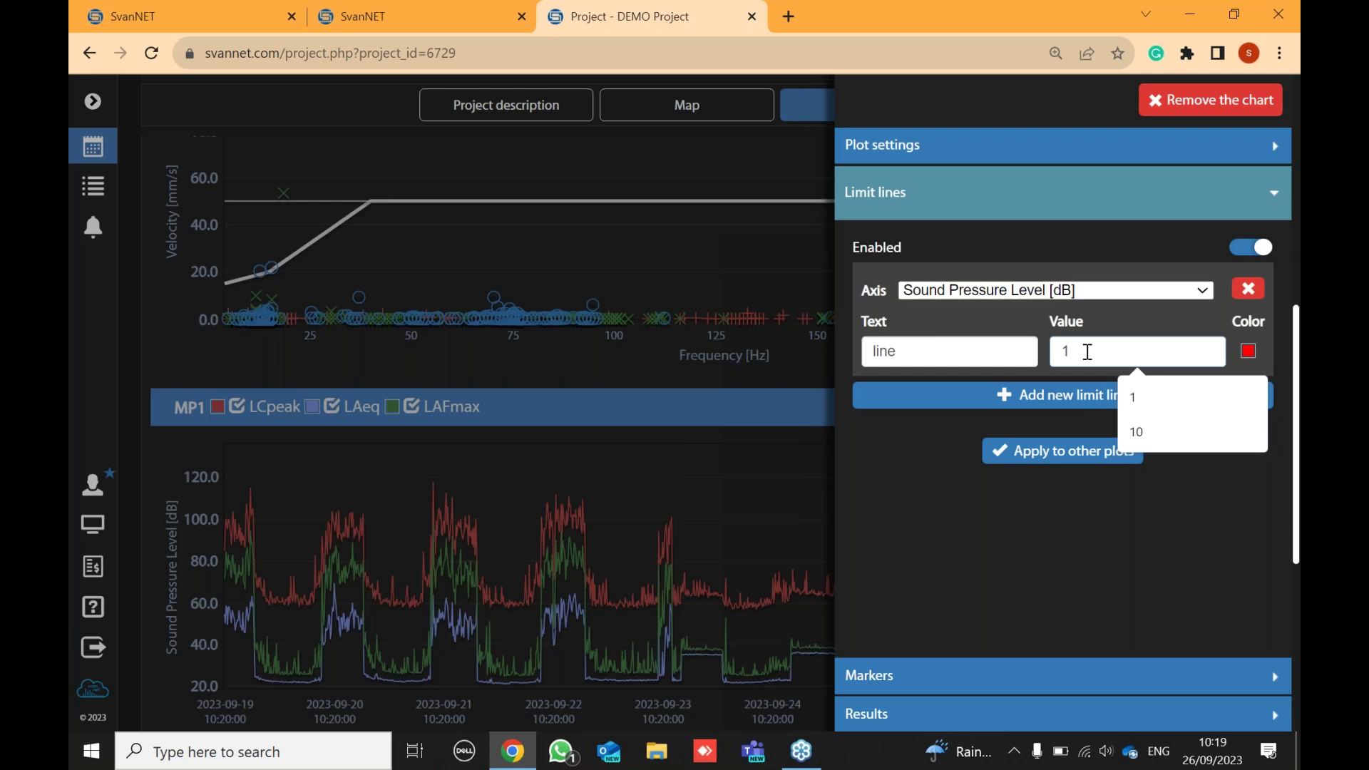
{"action": "key", "text": "BackSpace"}
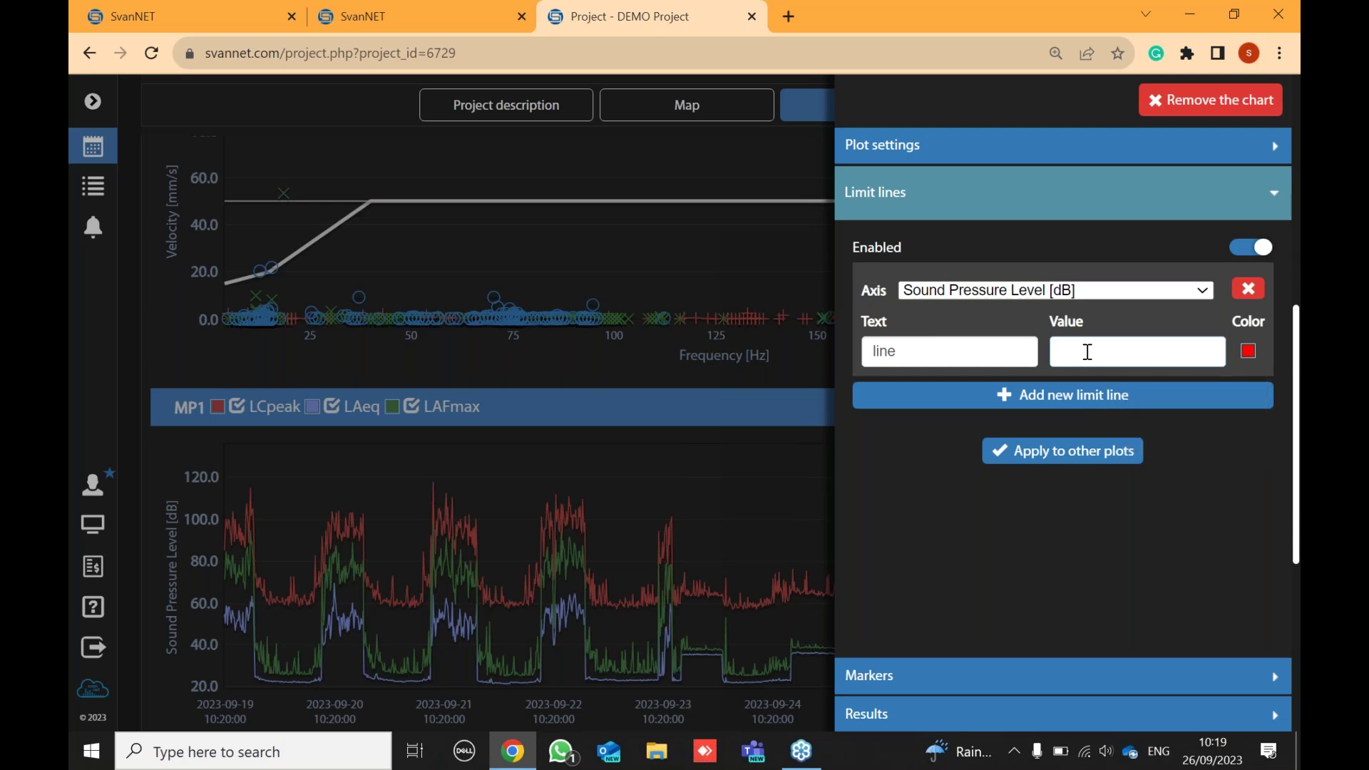
{"action": "type", "text": "68"}
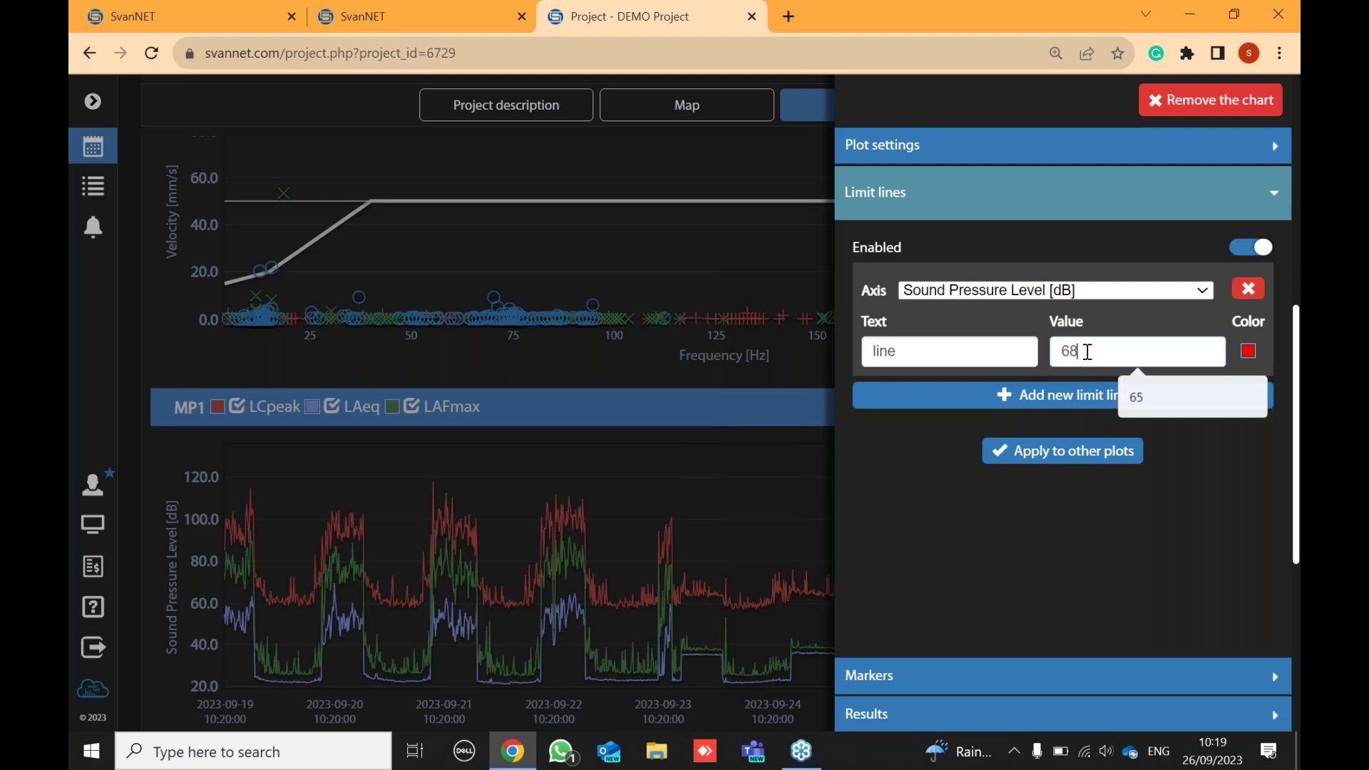
{"action": "left_click", "coordinate": [974, 358]}
{"action": "key", "text": "BackSpace"}
{"action": "key", "text": "BackSpace"}
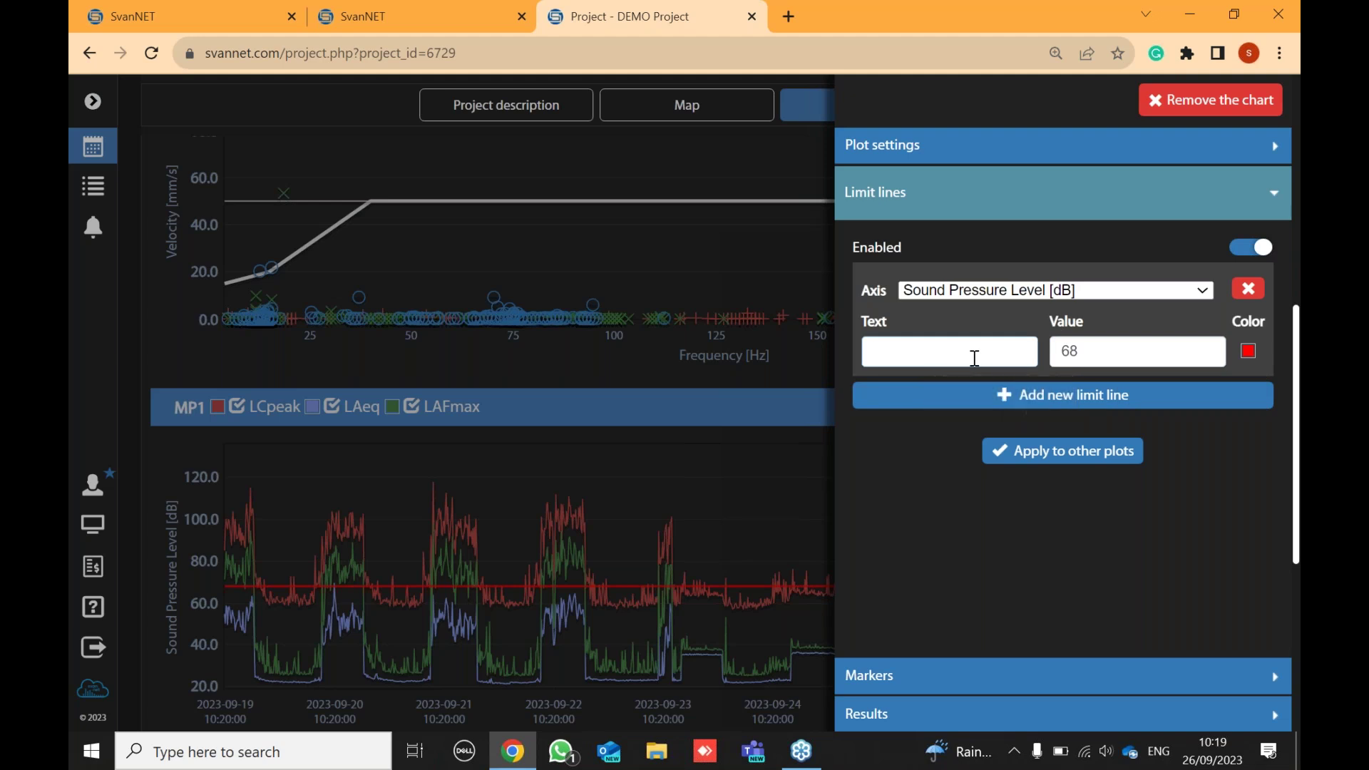
{"action": "type", "text": "RE"}
{"action": "type", "text": "F"}
- Set the RED limit line's value to 70 dB and colour it red
{"action": "key", "text": "BackSpace"}
{"action": "type", "text": "D"}
{"action": "left_click", "coordinate": [1085, 348]}
{"action": "key", "text": "BackSpace"}
{"action": "key", "text": "BackSpace"}
{"action": "type", "text": "70"}
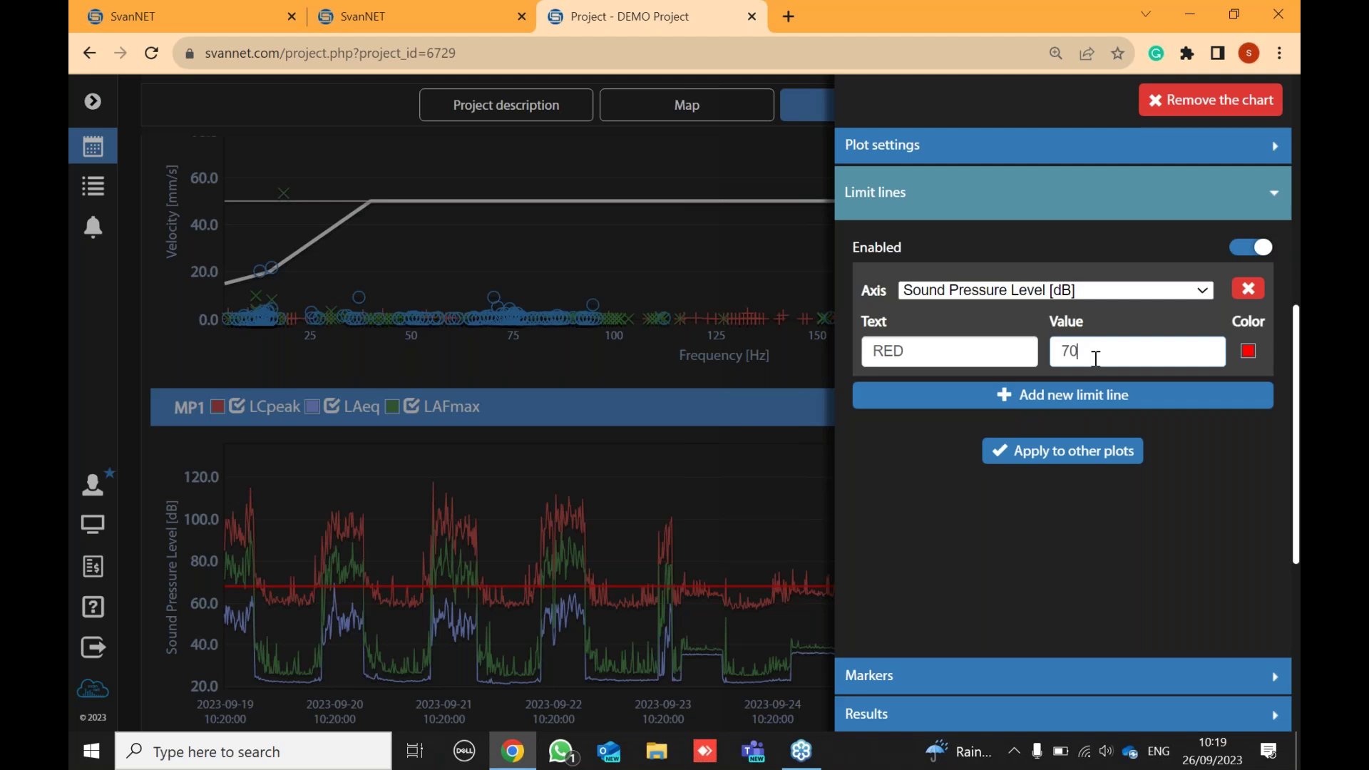
{"action": "left_click", "coordinate": [1247, 351]}
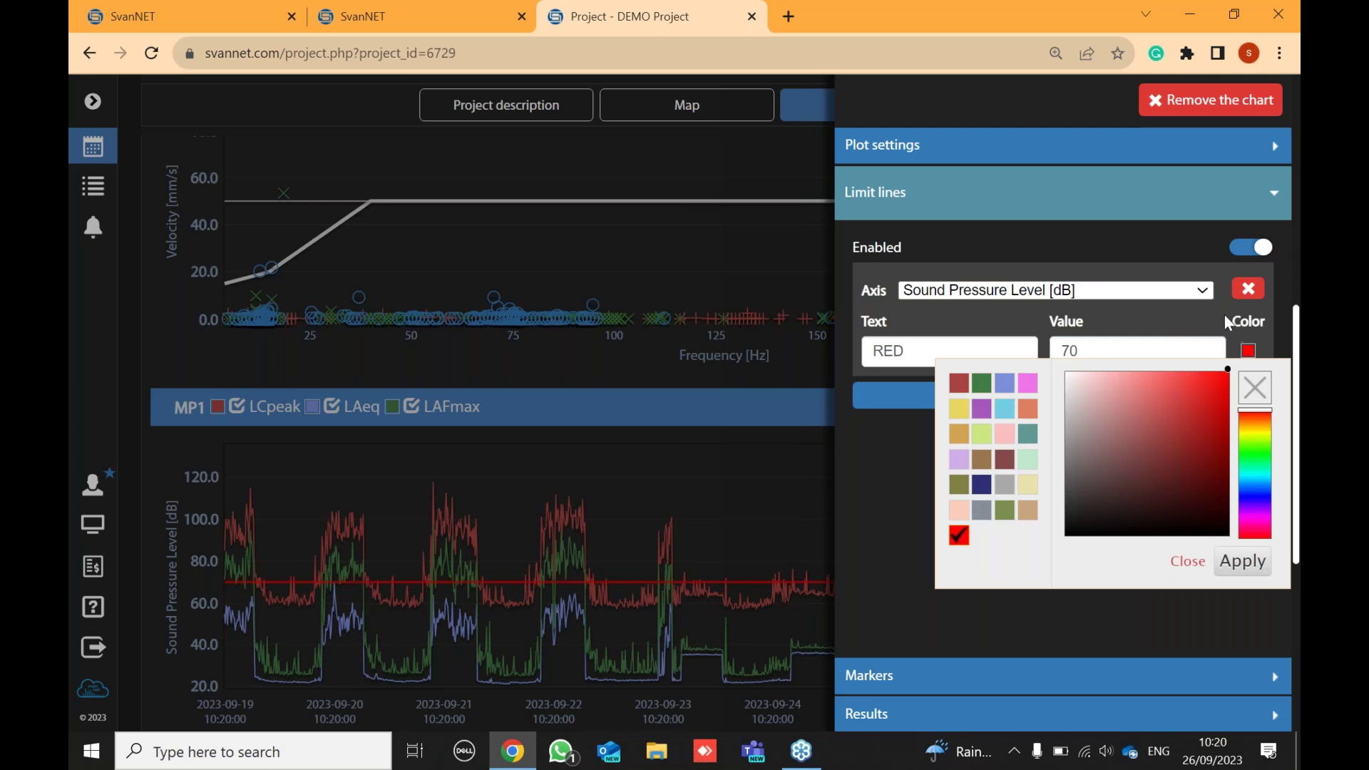
{"action": "left_click", "coordinate": [1242, 562]}
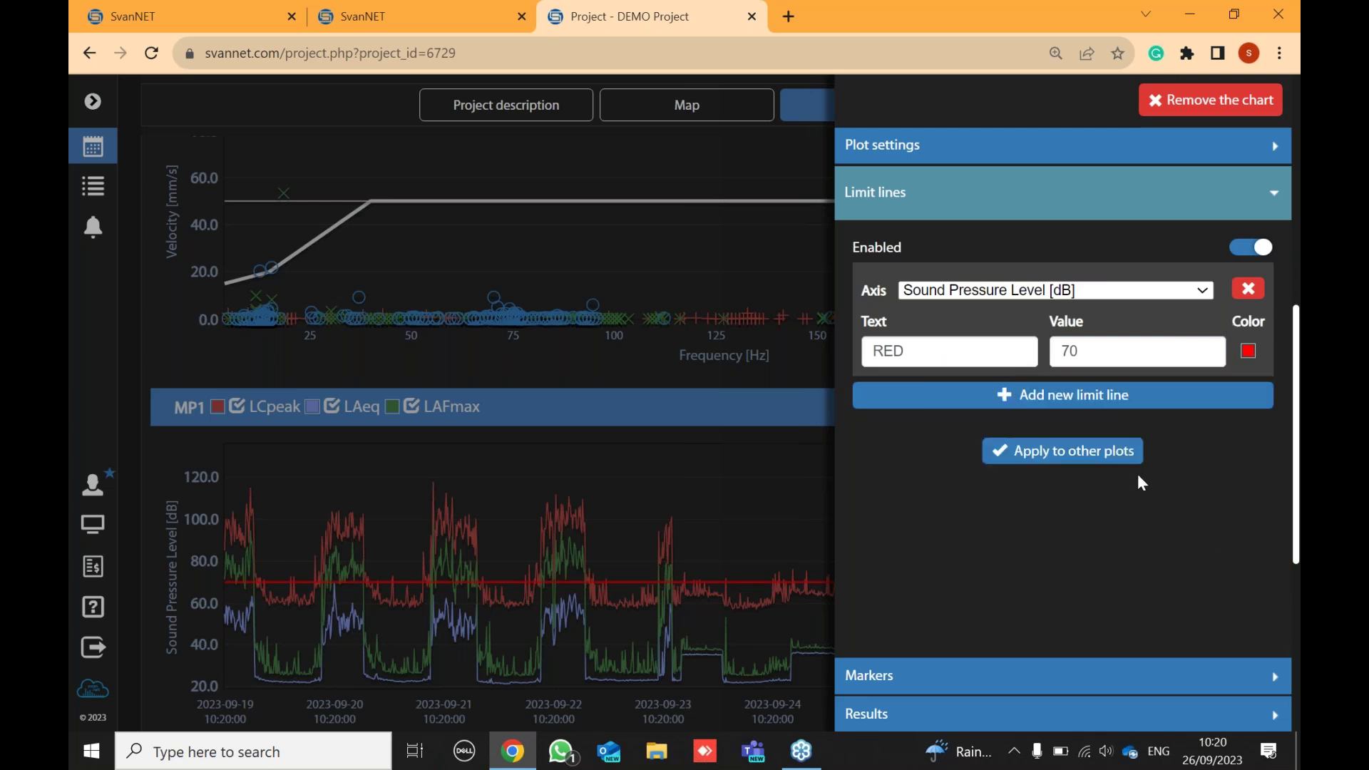
- Add a second, yellow limit line labelled AMBER at 67 dB and close the chart settings
{"action": "left_click", "coordinate": [1065, 405]}
{"action": "left_click", "coordinate": [900, 474]}
{"action": "key", "text": "BackSpace"}
{"action": "key", "text": "BackSpace"}
{"action": "key", "text": "BackSpace"}
{"action": "key", "text": "BackSpace"}
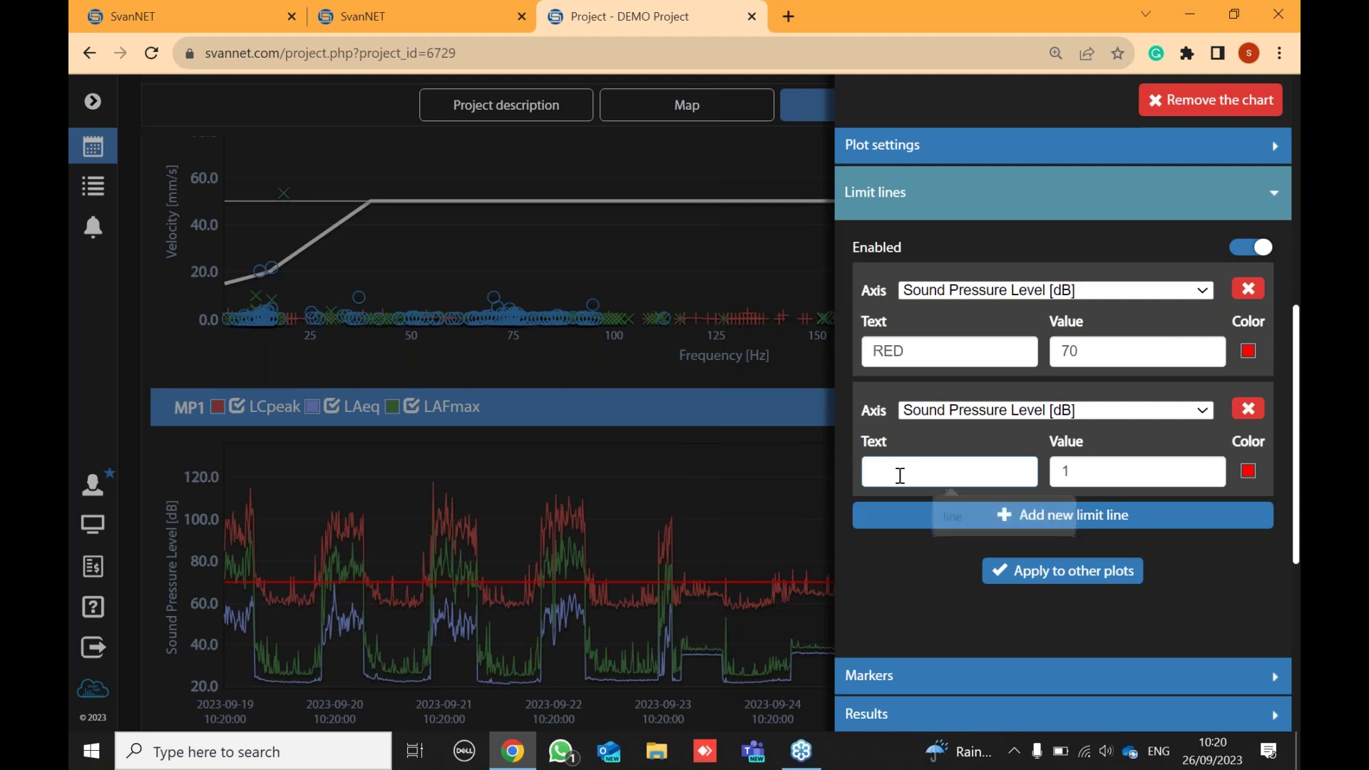
{"action": "type", "text": "AMBER"}
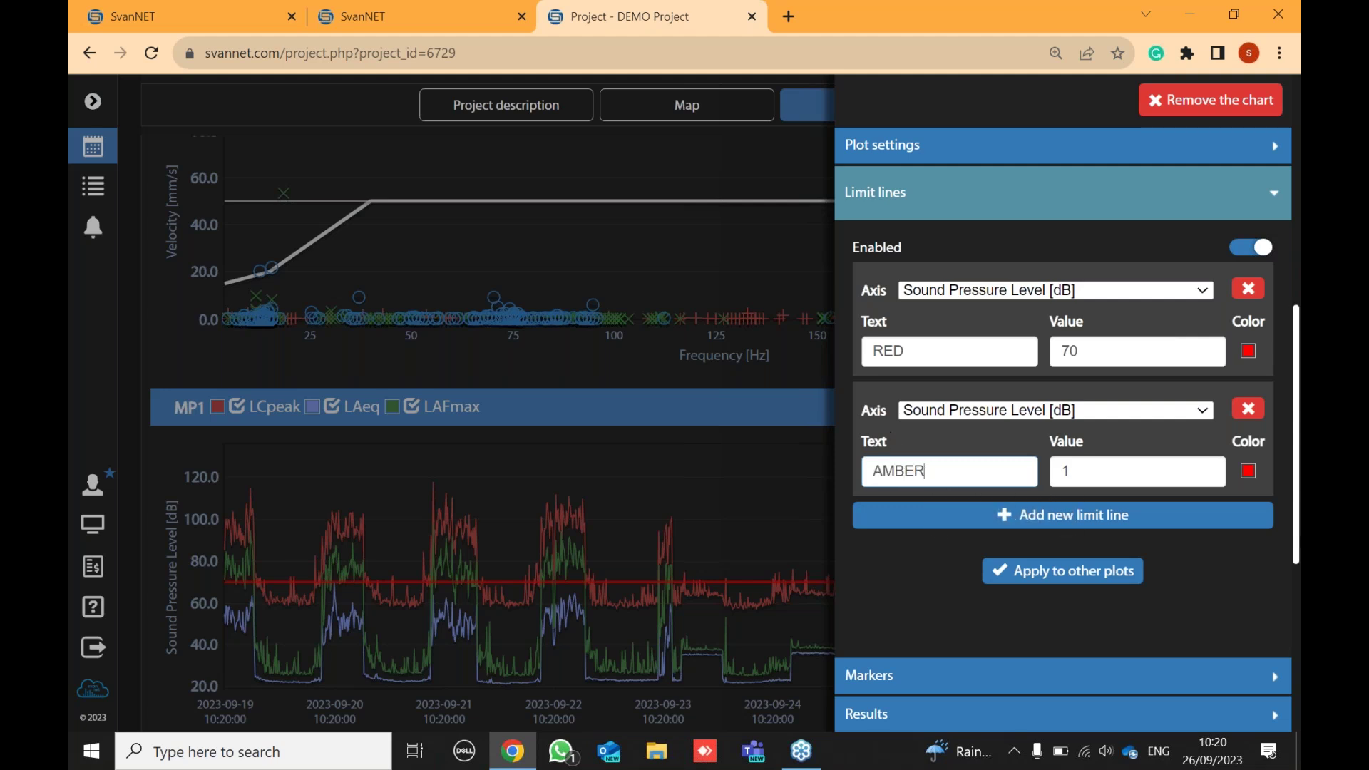
{"action": "left_click", "coordinate": [1110, 475]}
{"action": "key", "text": "BackSpace"}
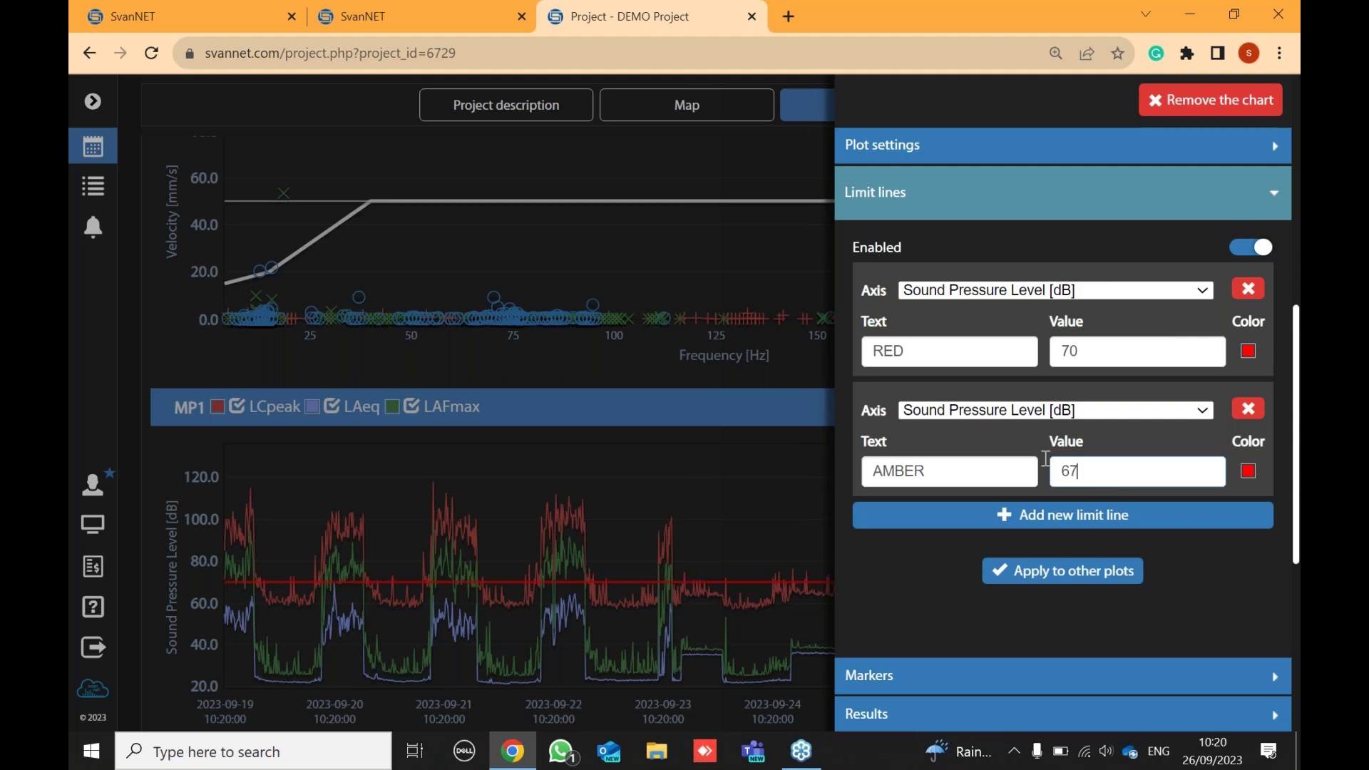
{"action": "left_click", "coordinate": [1248, 471]}
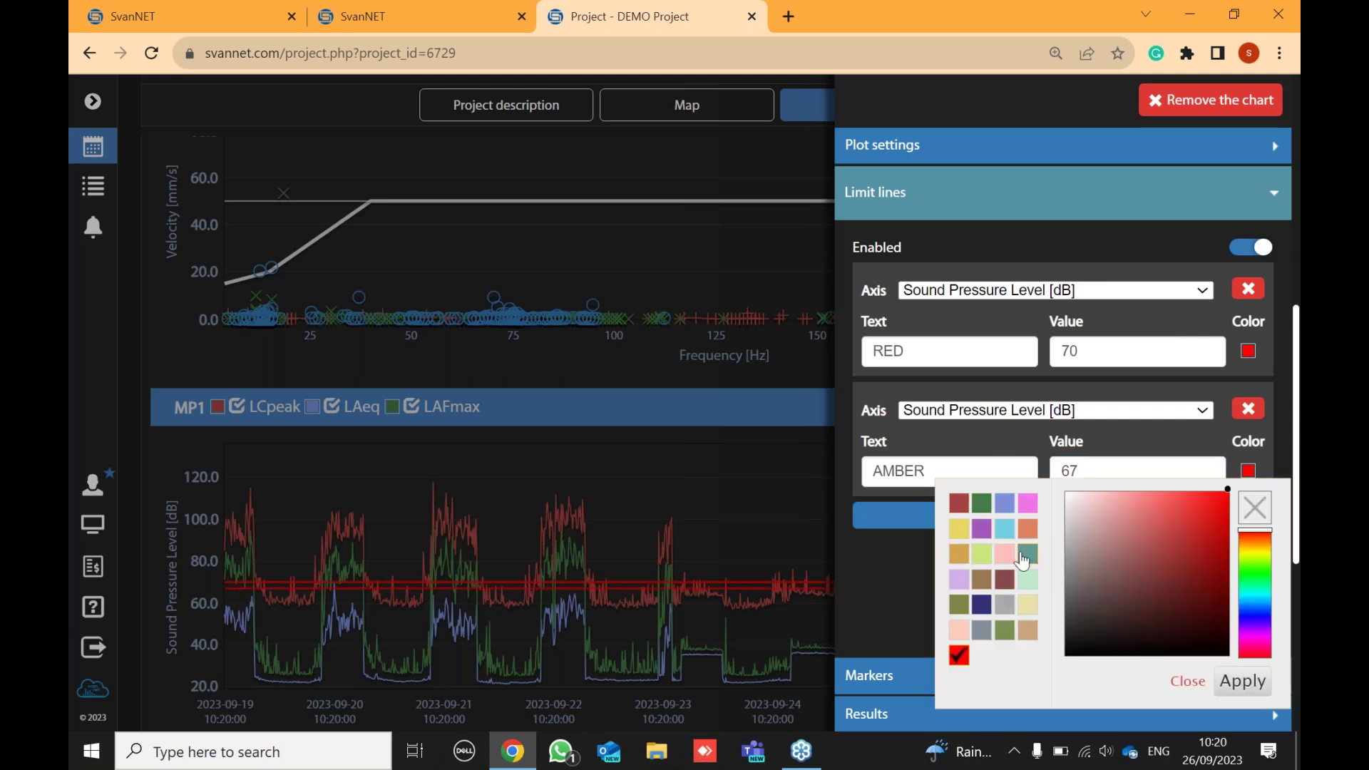
{"action": "left_click", "coordinate": [959, 531]}
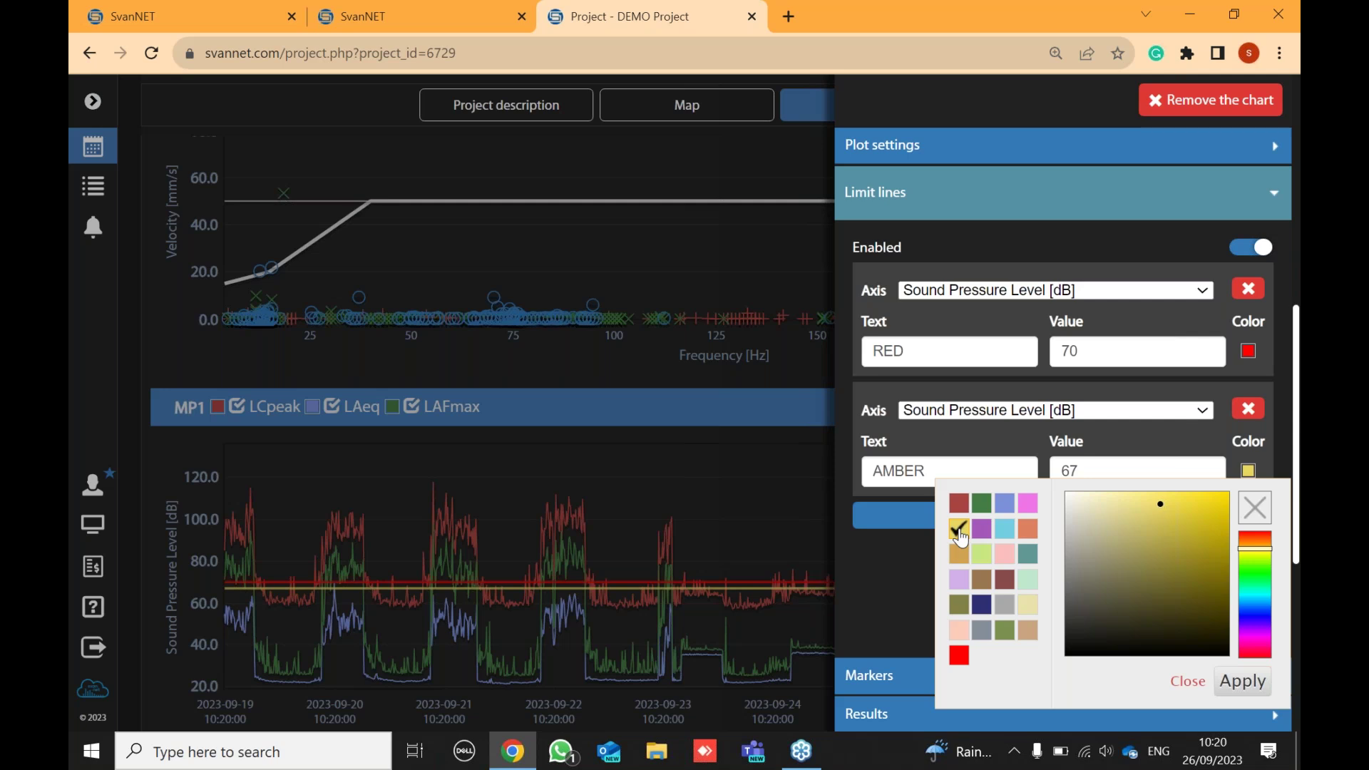
{"action": "left_click", "coordinate": [1243, 682]}
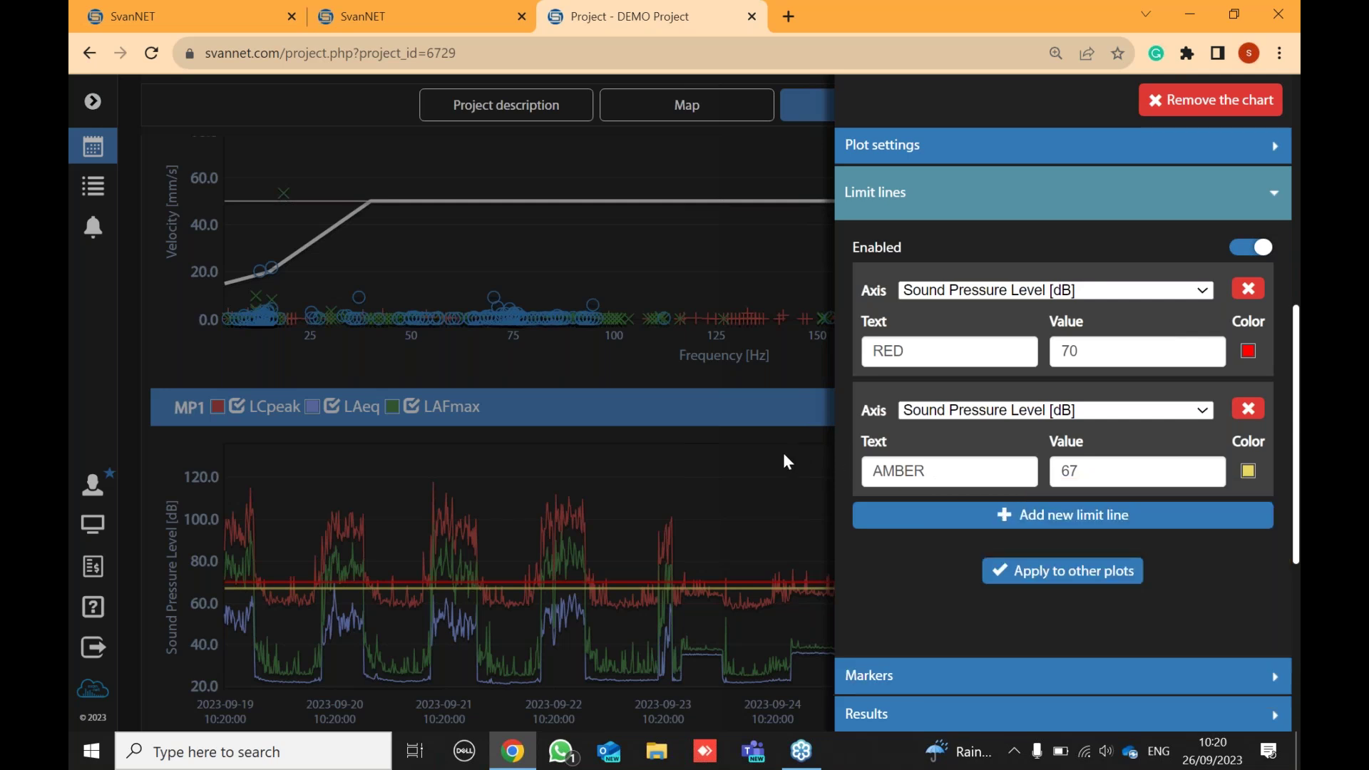
{"action": "left_click", "coordinate": [743, 492]}
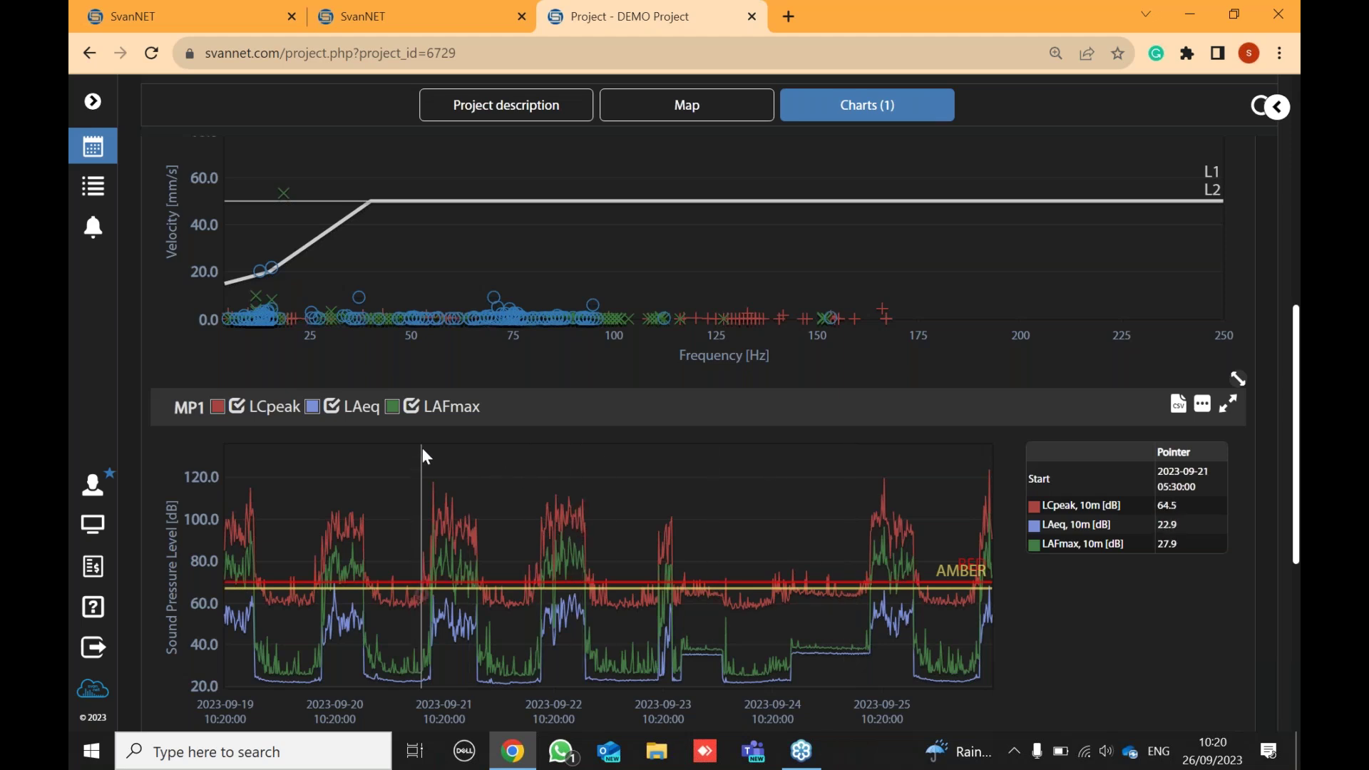
- Hide the LCpeak and LAFmax series so the MP1 chart plots only LAeq
{"action": "scroll", "coordinate": [422, 446], "scroll_direction": "down", "scroll_amount": 1}
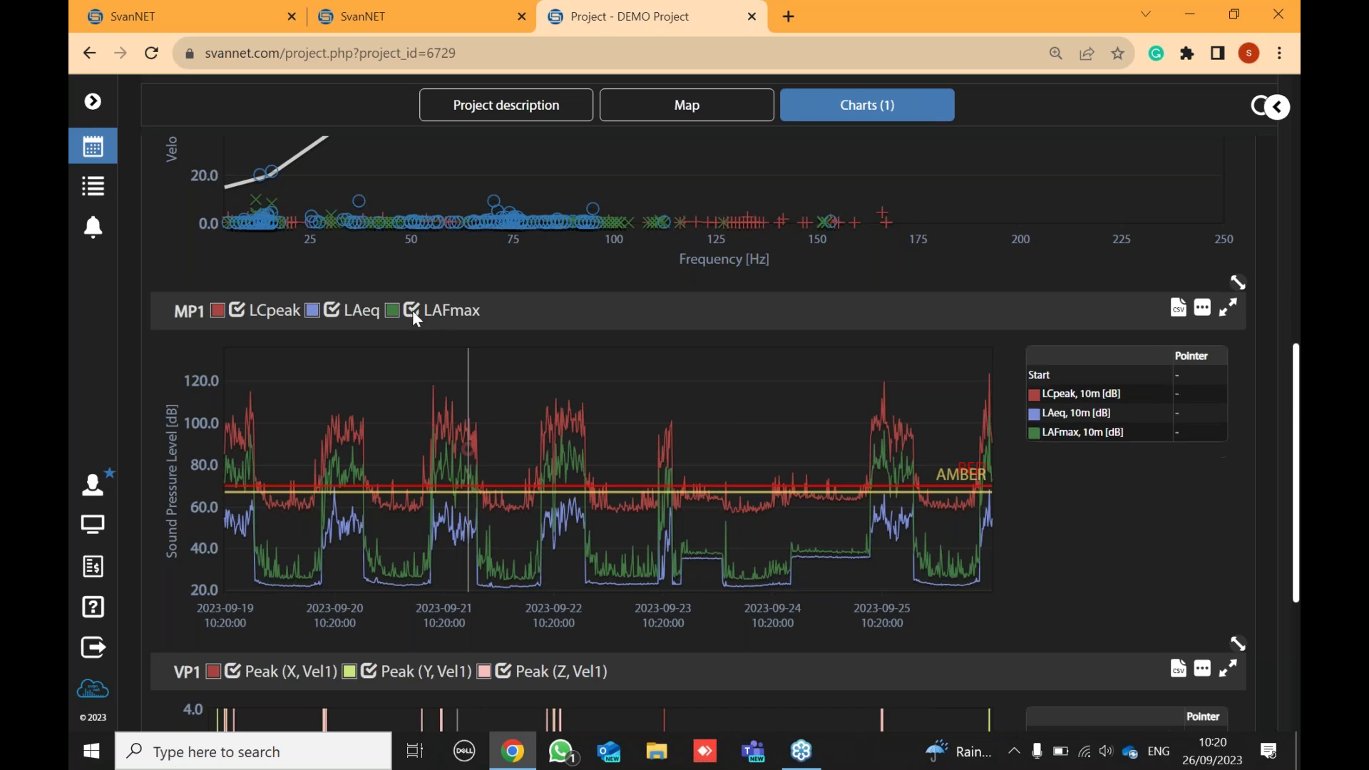
{"action": "left_click", "coordinate": [239, 313]}
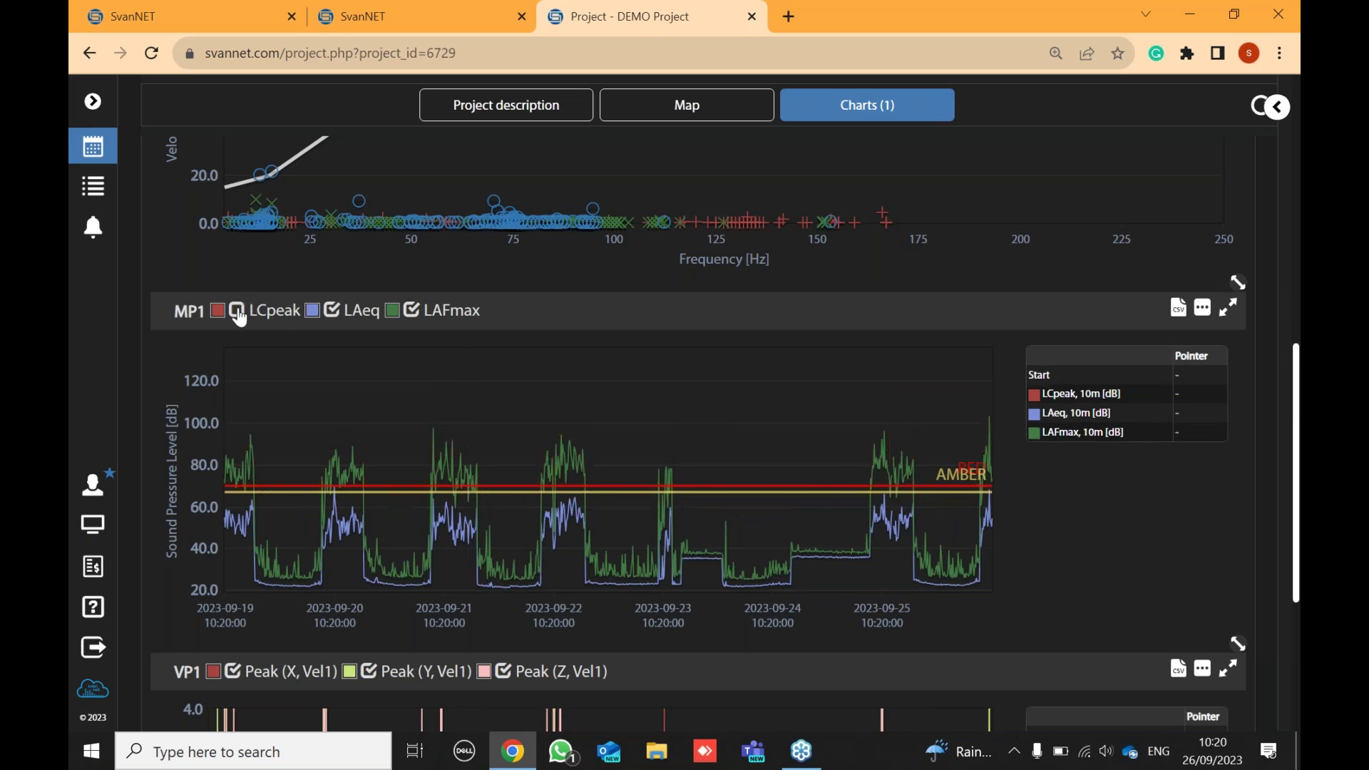
{"action": "left_click", "coordinate": [413, 313]}
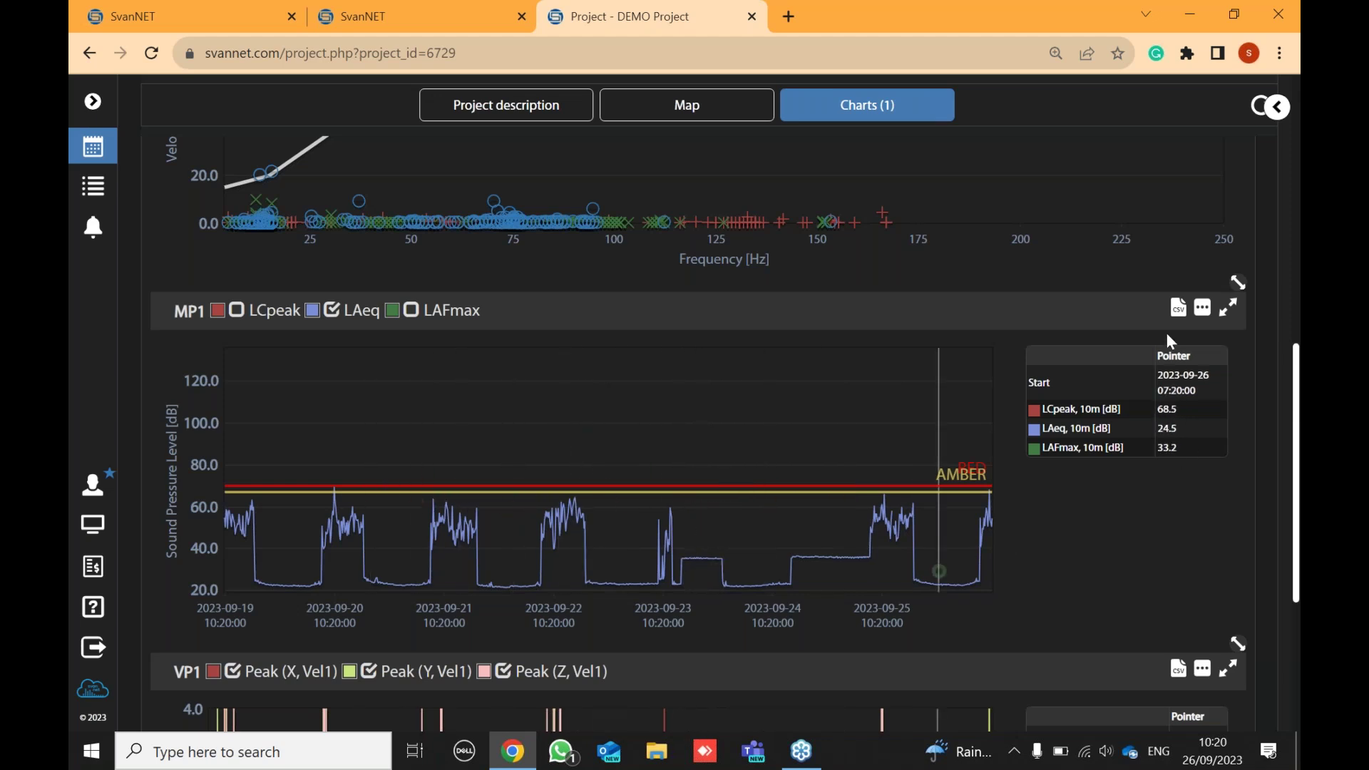
{"action": "scroll", "coordinate": [938, 396], "scroll_direction": "down", "scroll_amount": 4}
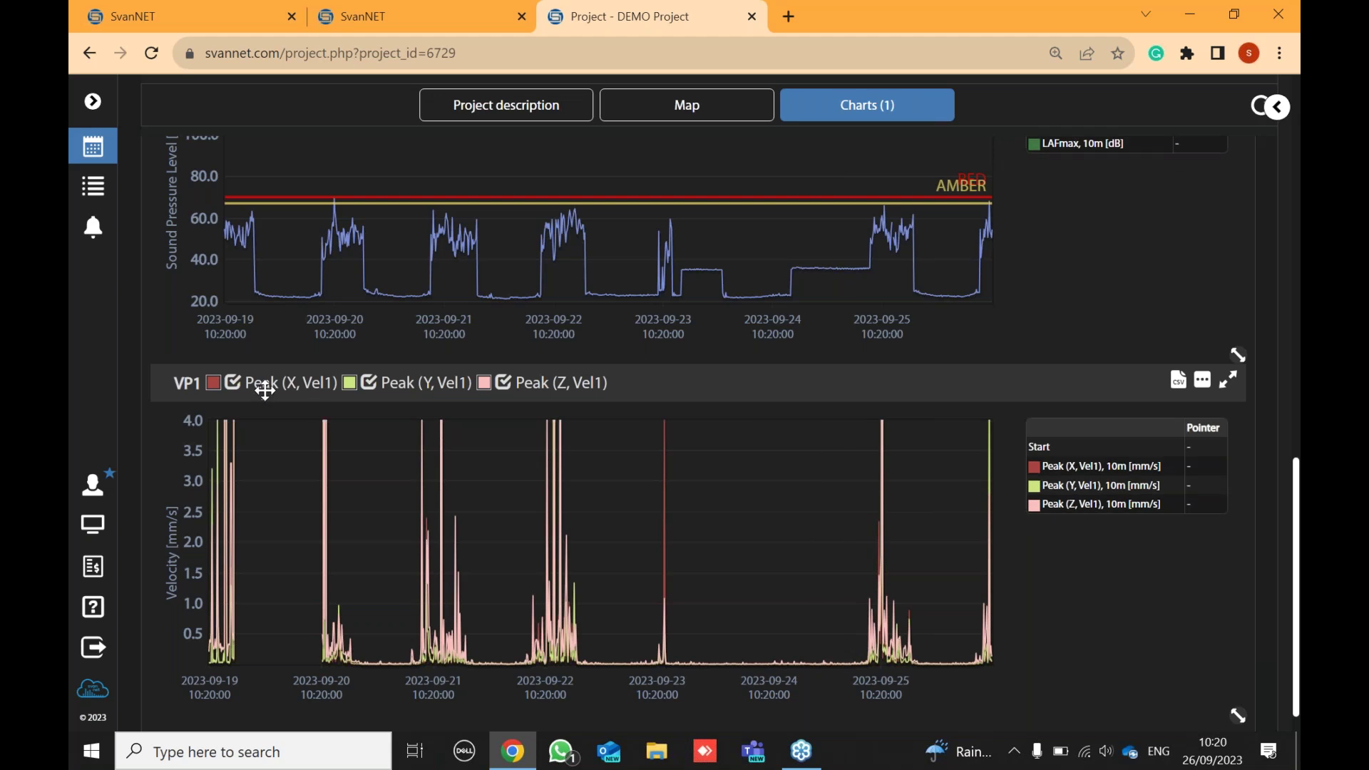
{"action": "left_click", "coordinate": [1203, 380]}
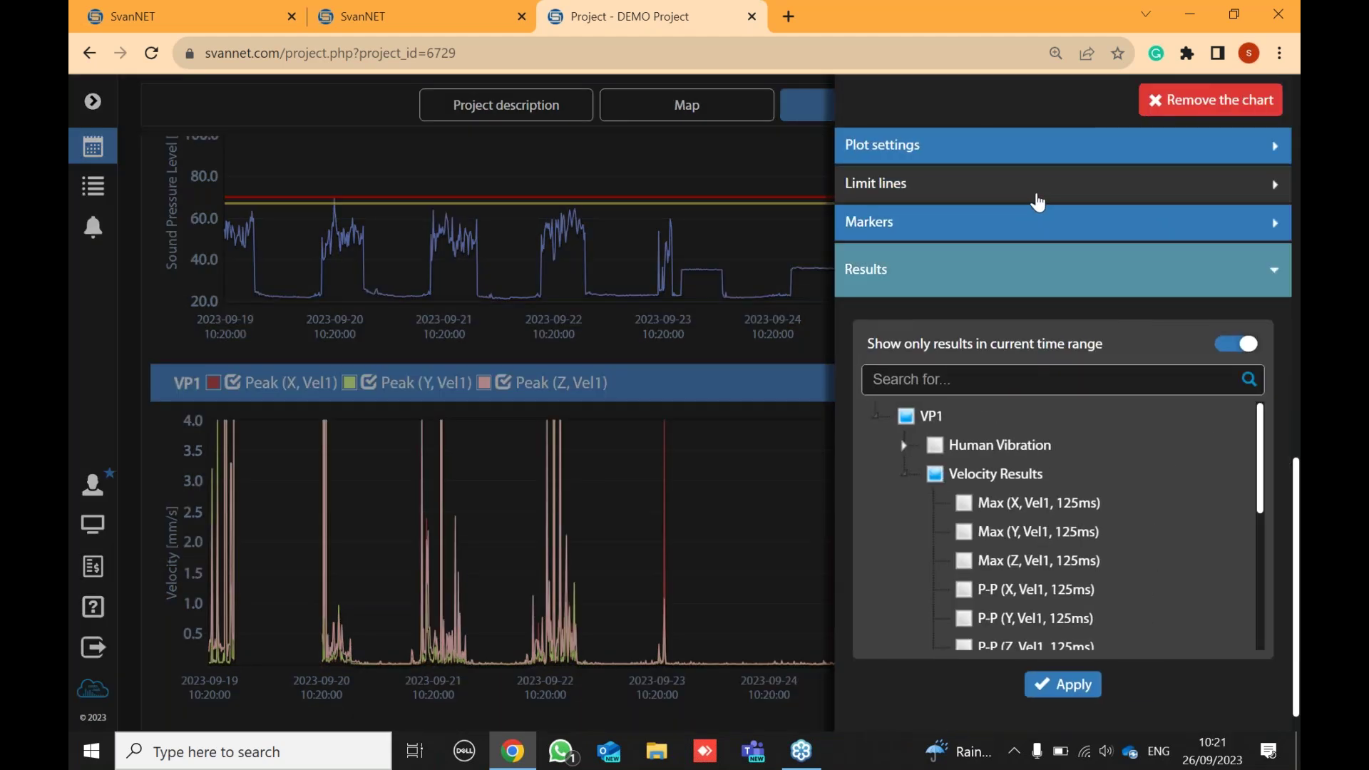
{"action": "left_click", "coordinate": [740, 393]}
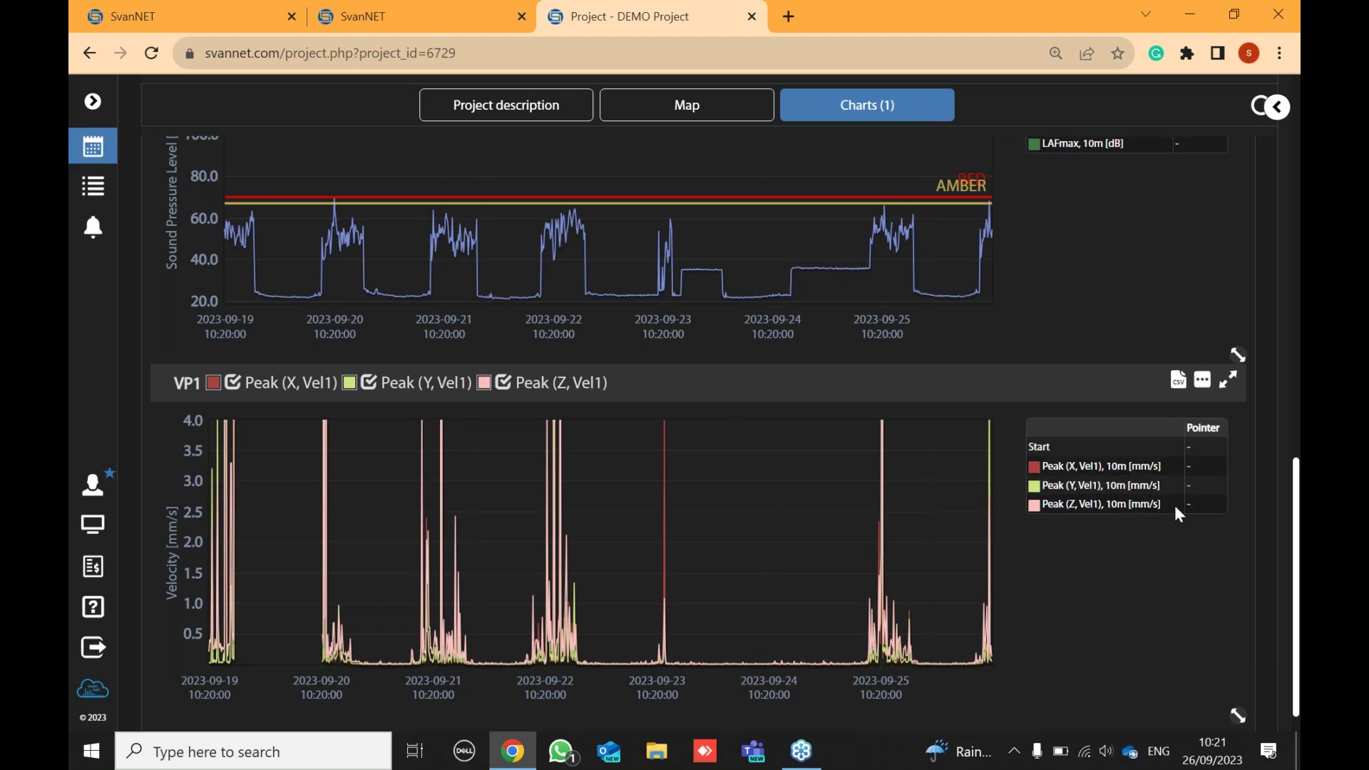
{"action": "scroll", "coordinate": [1175, 505], "scroll_direction": "up", "scroll_amount": 5}
{"action": "scroll", "coordinate": [1170, 509], "scroll_direction": "up", "scroll_amount": 4}
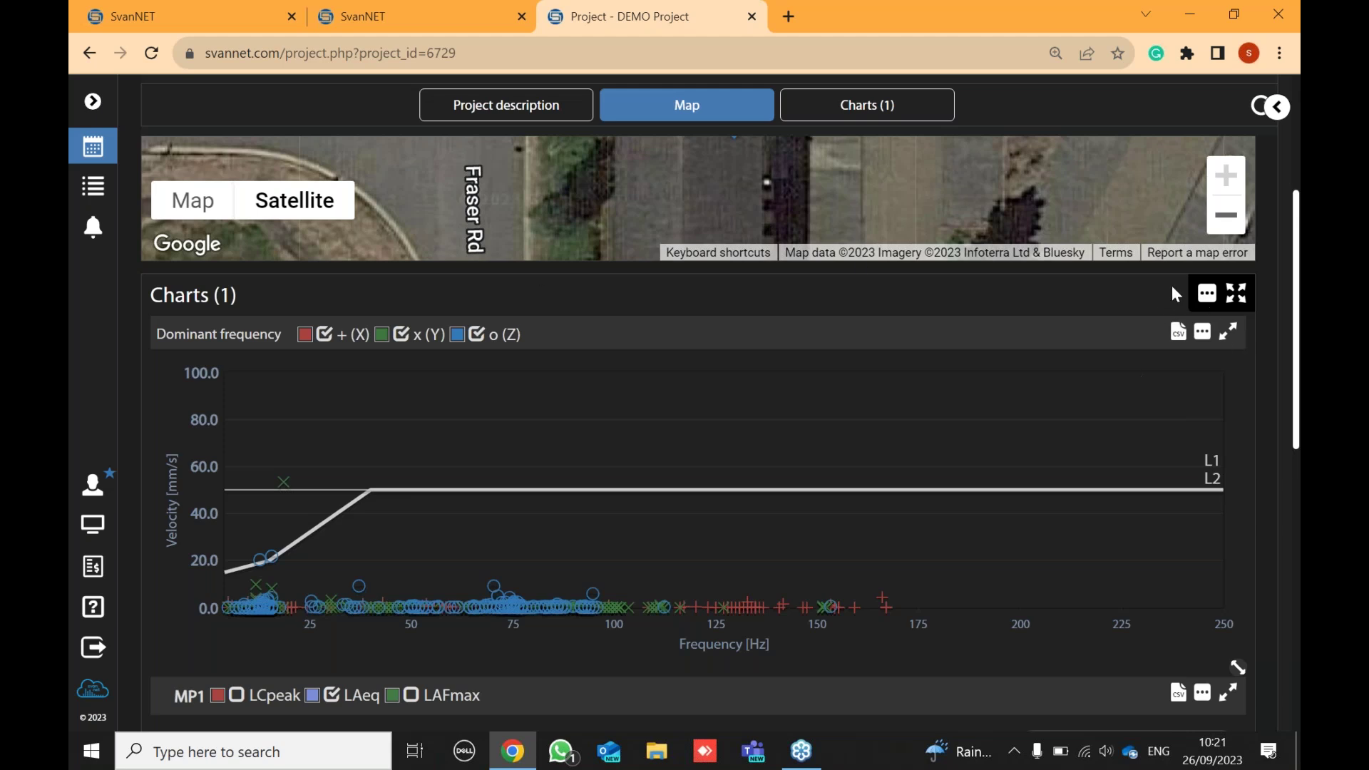
{"action": "left_click", "coordinate": [1207, 293]}
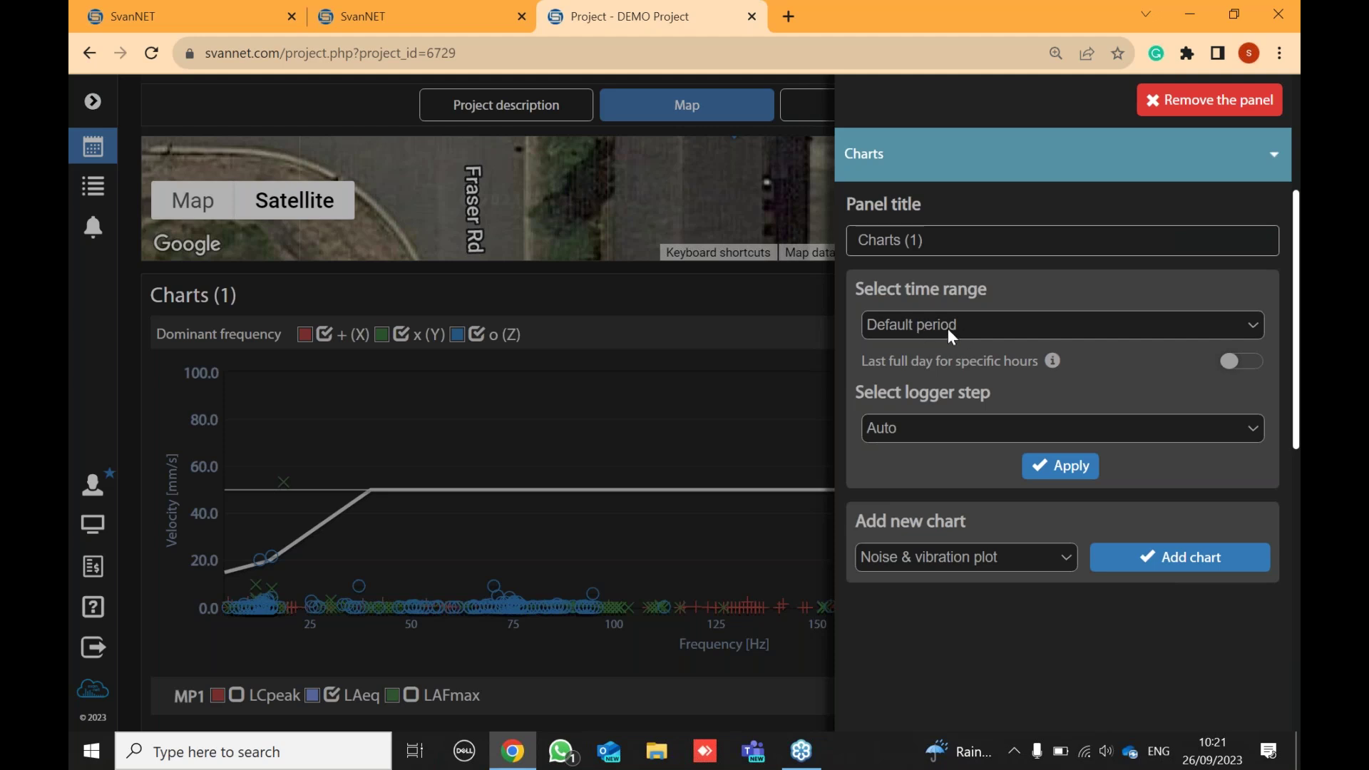
{"action": "left_click", "coordinate": [772, 329]}
{"action": "scroll", "coordinate": [1013, 361], "scroll_direction": "down", "scroll_amount": 10}
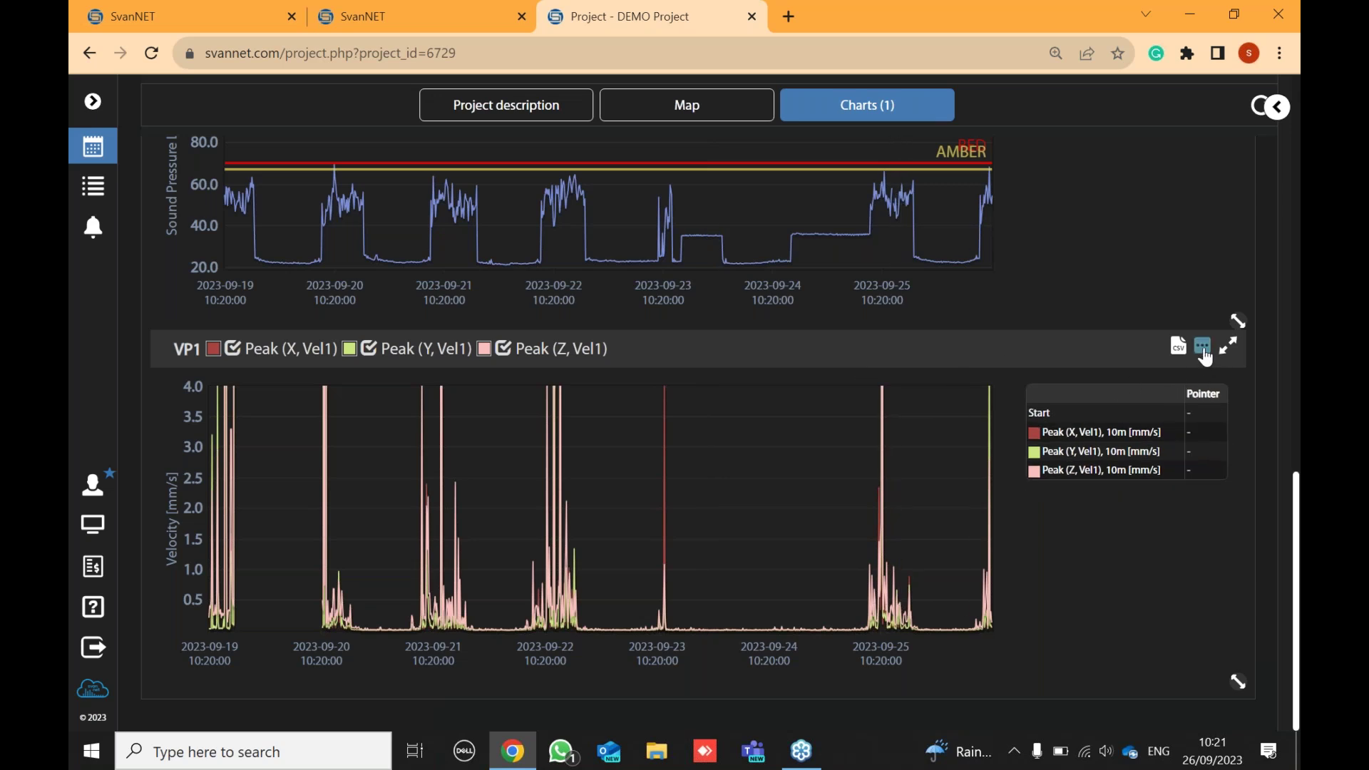
- Enable a limit line on the VP1 velocity chart with value 3 and label RED
{"action": "left_click", "coordinate": [1203, 350]}
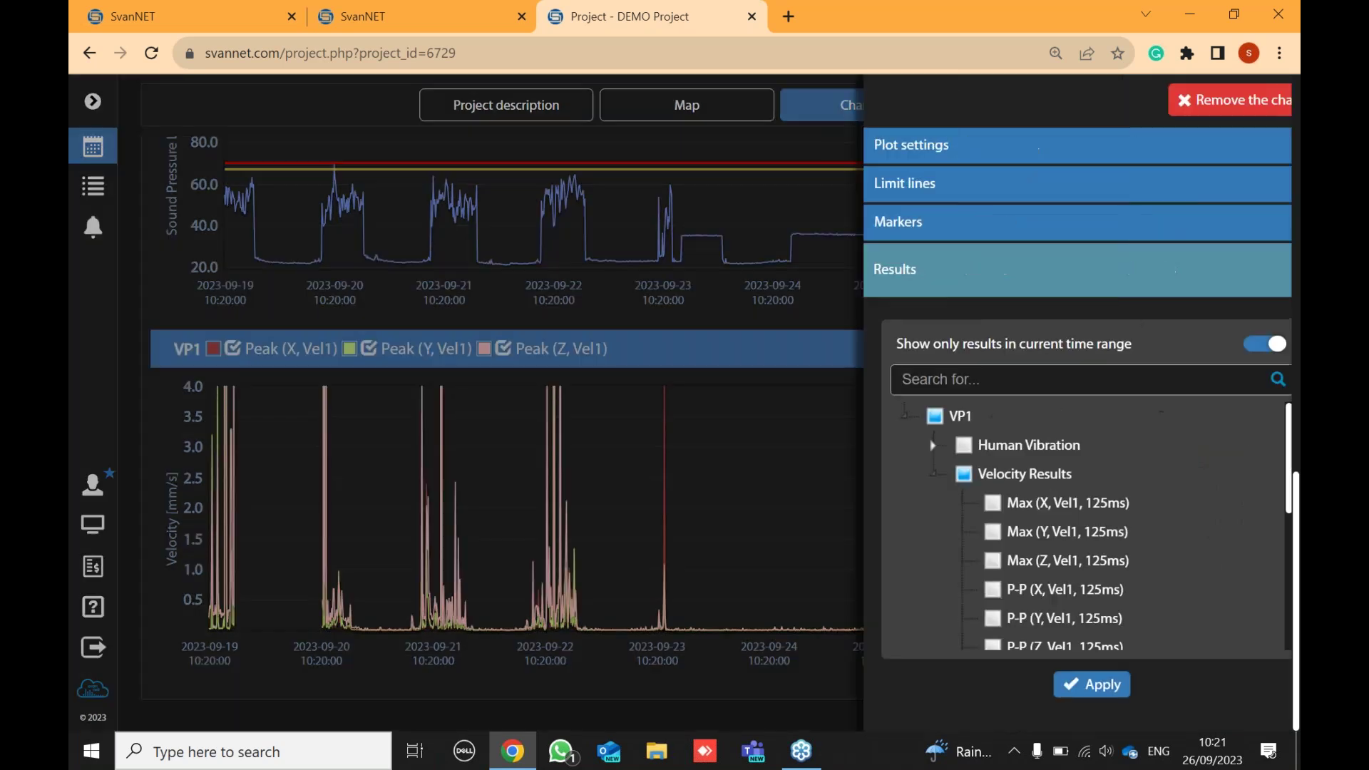
{"action": "left_click", "coordinate": [948, 194]}
{"action": "left_click", "coordinate": [1240, 247]}
{"action": "left_click", "coordinate": [1095, 352]}
{"action": "left_click_drag", "start_coordinate": [1096, 351], "coordinate": [1062, 351]}
{"action": "key", "text": "BackSpace"}
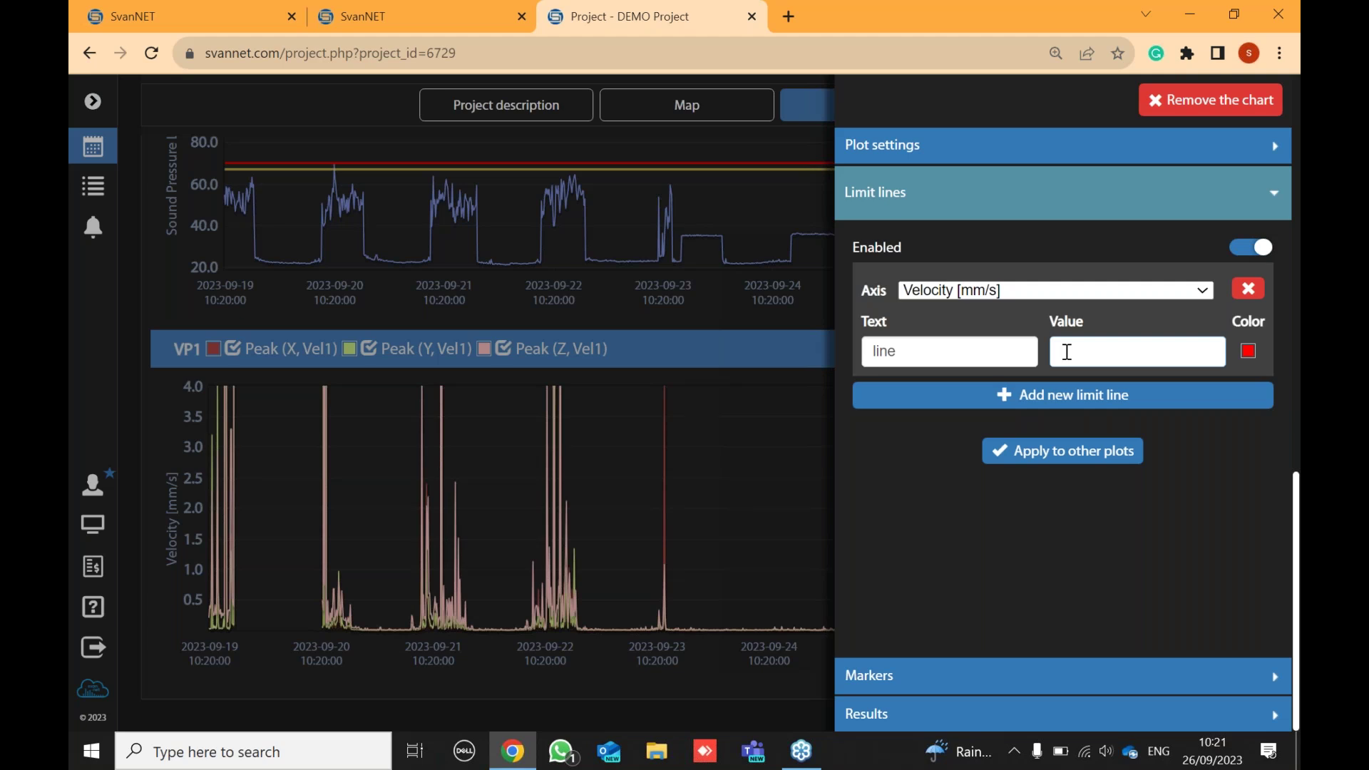
{"action": "type", "text": "3"}
{"action": "left_click", "coordinate": [913, 350]}
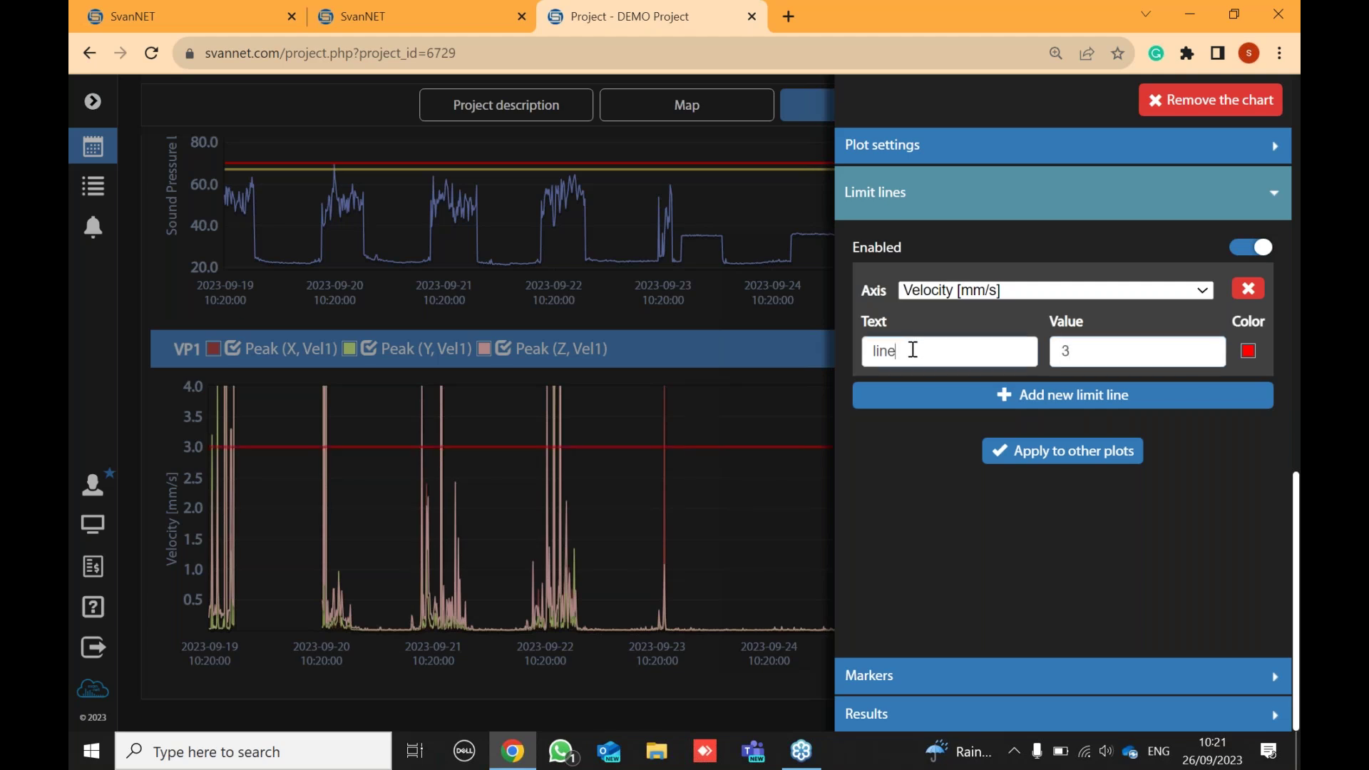
{"action": "key", "text": "BackSpace"}
{"action": "key", "text": "BackSpace"}
{"action": "key", "text": "BackSpace"}
{"action": "type", "text": "RED"}
{"action": "left_click", "coordinate": [750, 489]}
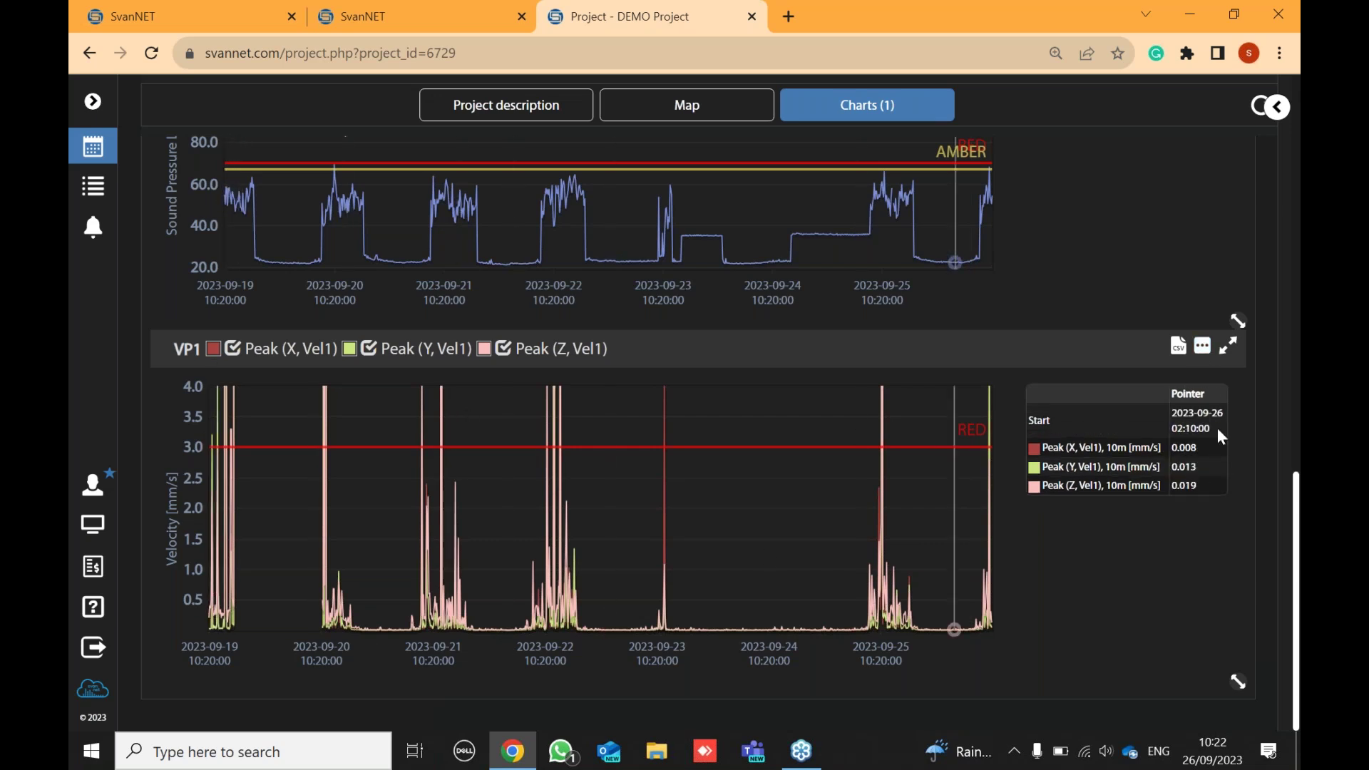
{"action": "left_click", "coordinate": [1202, 346]}
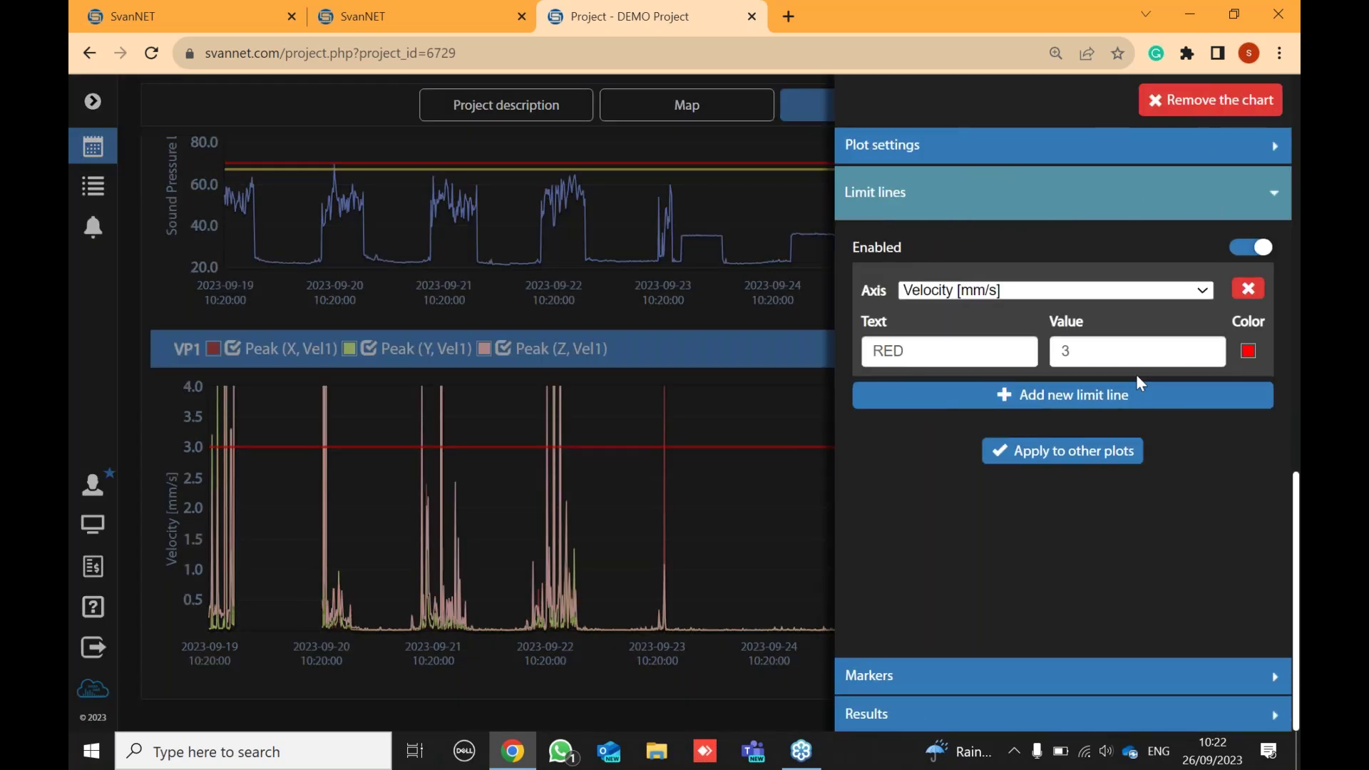
- Change the VP1 velocity axis maximum from 4.0 to 10, giving a 0–10 mm/s range
{"action": "left_click", "coordinate": [1103, 154]}
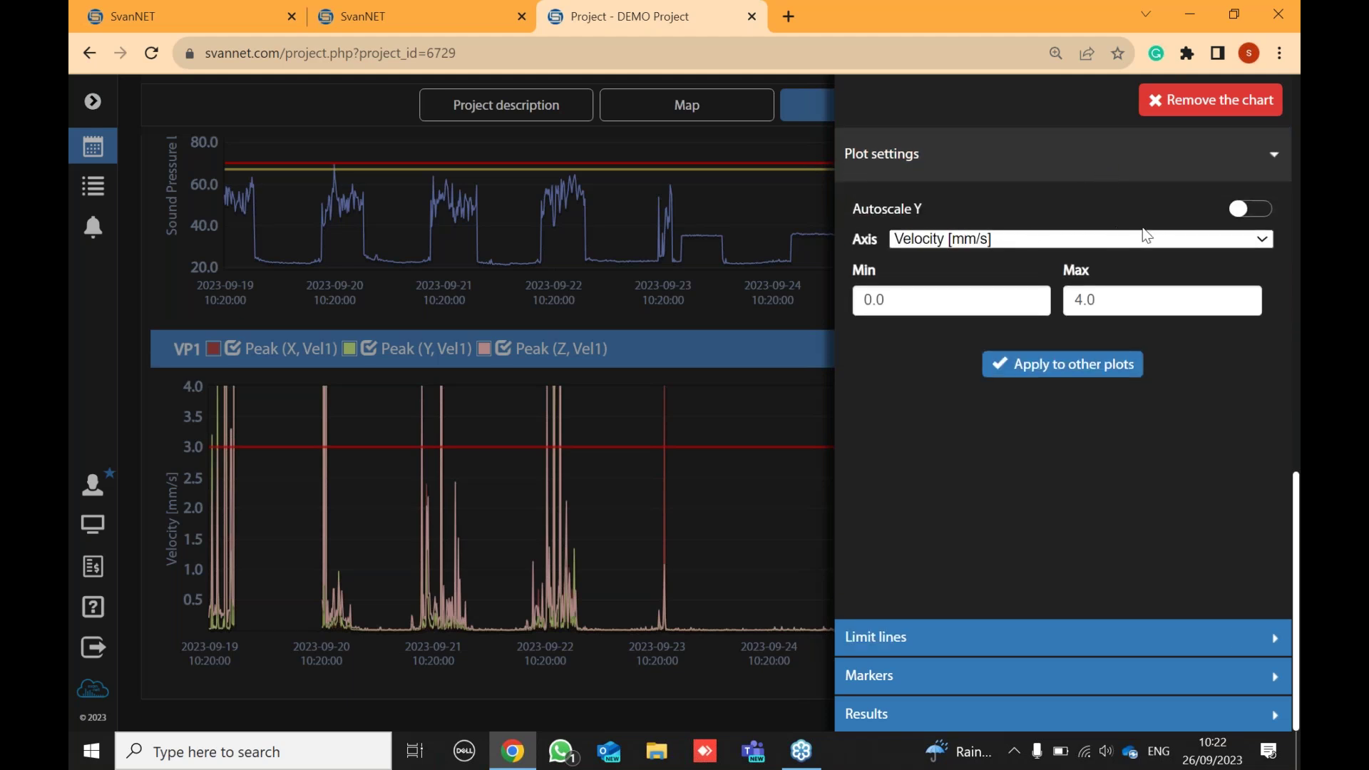
{"action": "left_click", "coordinate": [1099, 300]}
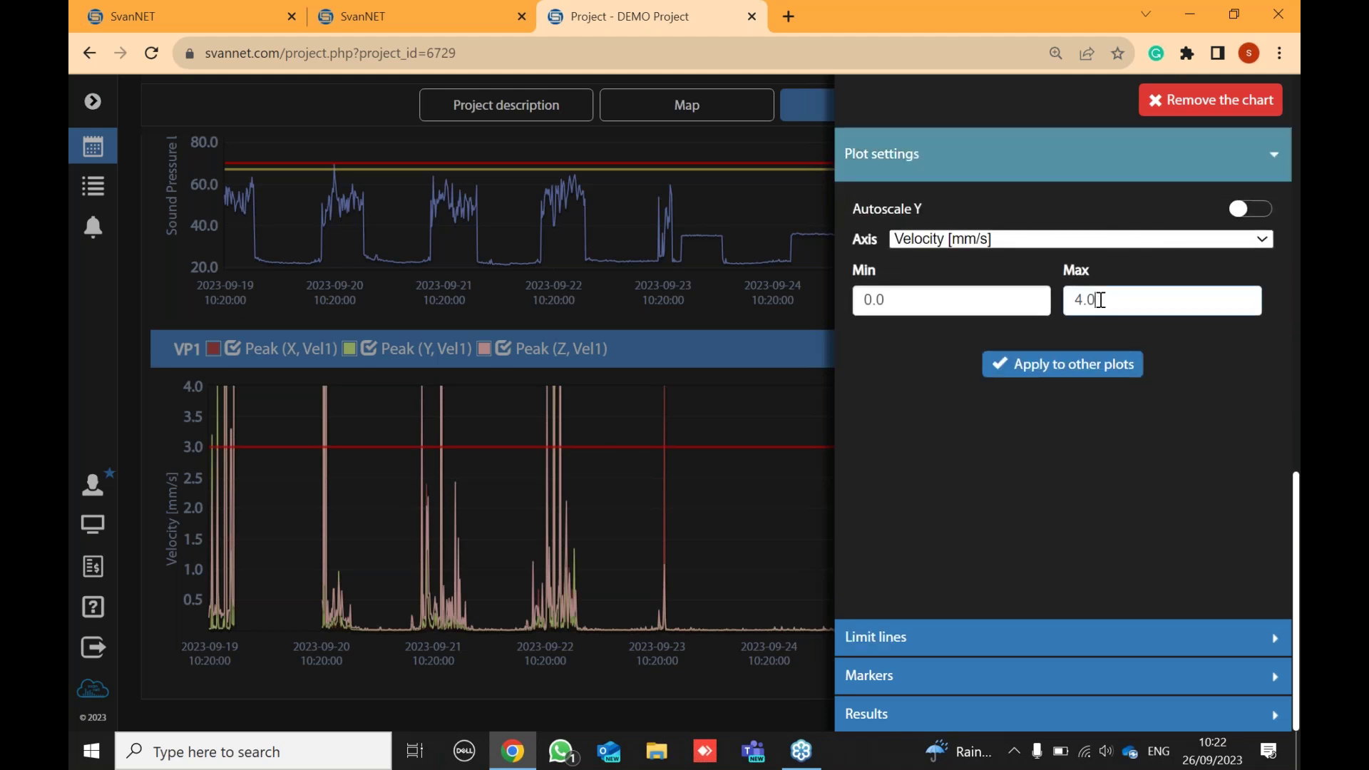
{"action": "key", "text": "BackSpace"}
{"action": "key", "text": "BackSpace"}
{"action": "key", "text": "BackSpace"}
{"action": "type", "text": "10"}
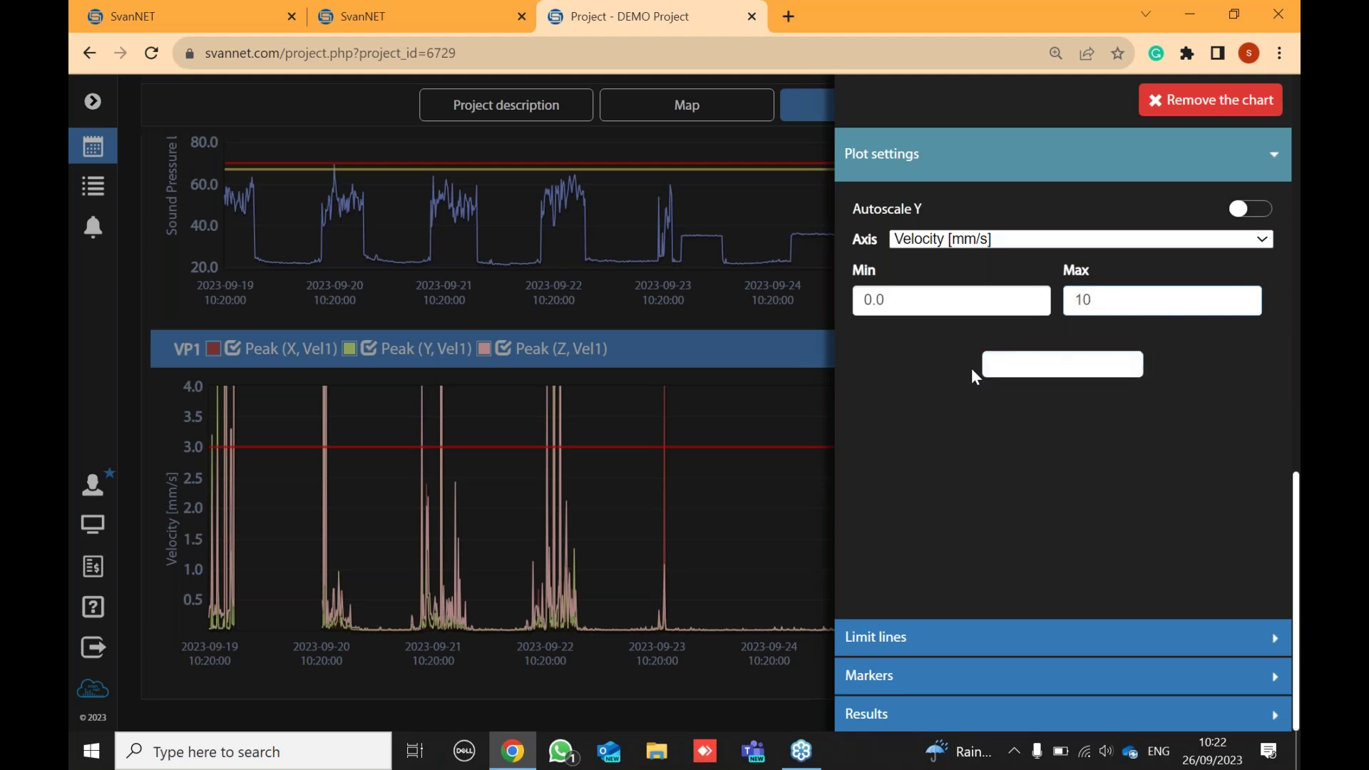
{"action": "left_click", "coordinate": [756, 395]}
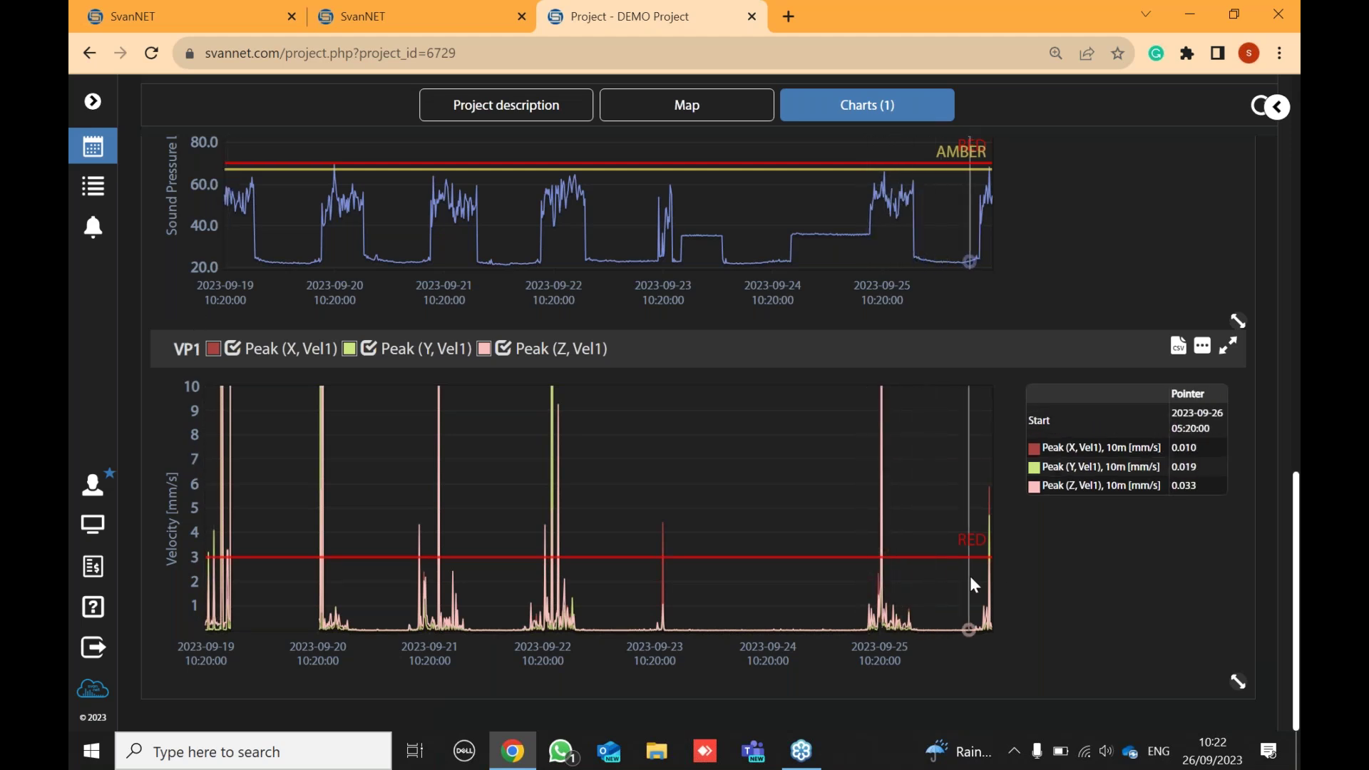
{"action": "scroll", "coordinate": [970, 575], "scroll_direction": "up", "scroll_amount": 4}
{"action": "scroll", "coordinate": [975, 577], "scroll_direction": "up", "scroll_amount": 3}
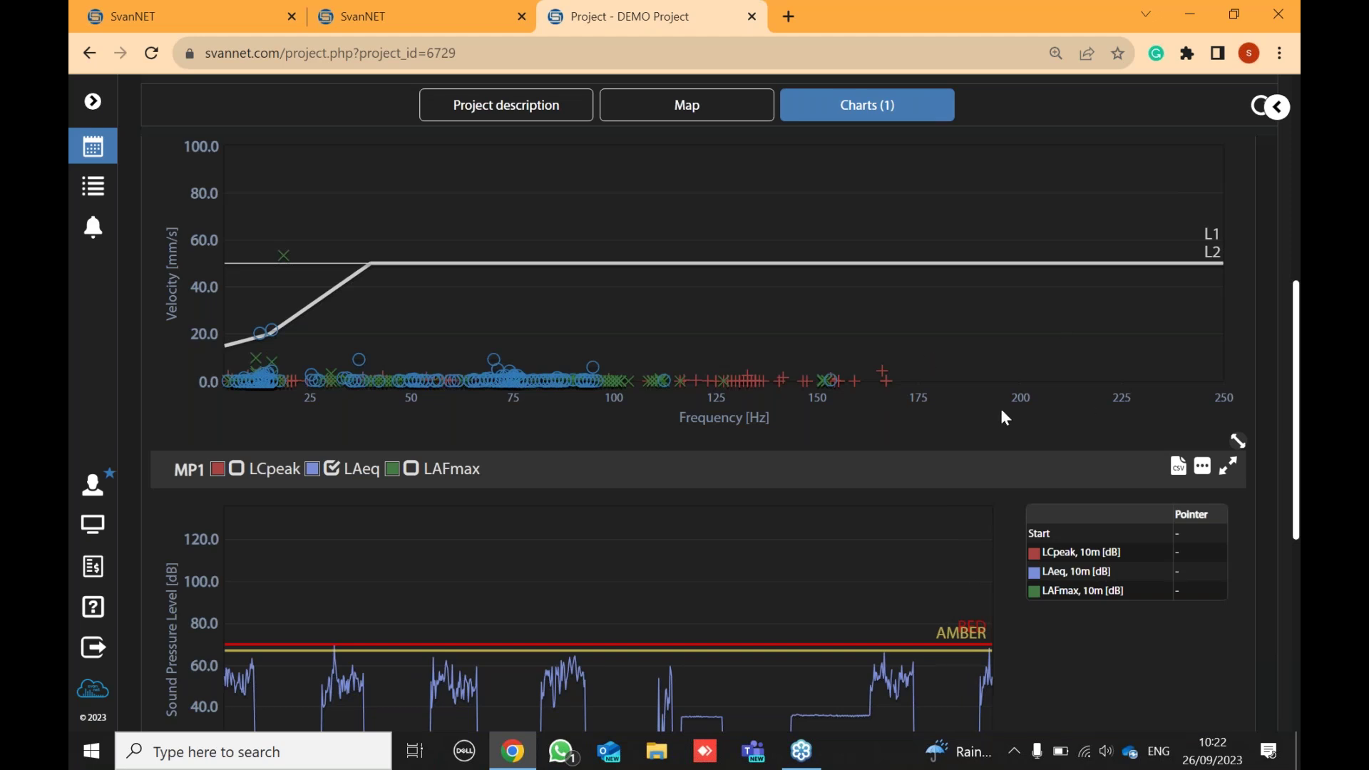
- Add a new panel of type Events to the DEMO Project dashboard
{"action": "scroll", "coordinate": [1000, 407], "scroll_direction": "up", "scroll_amount": 4}
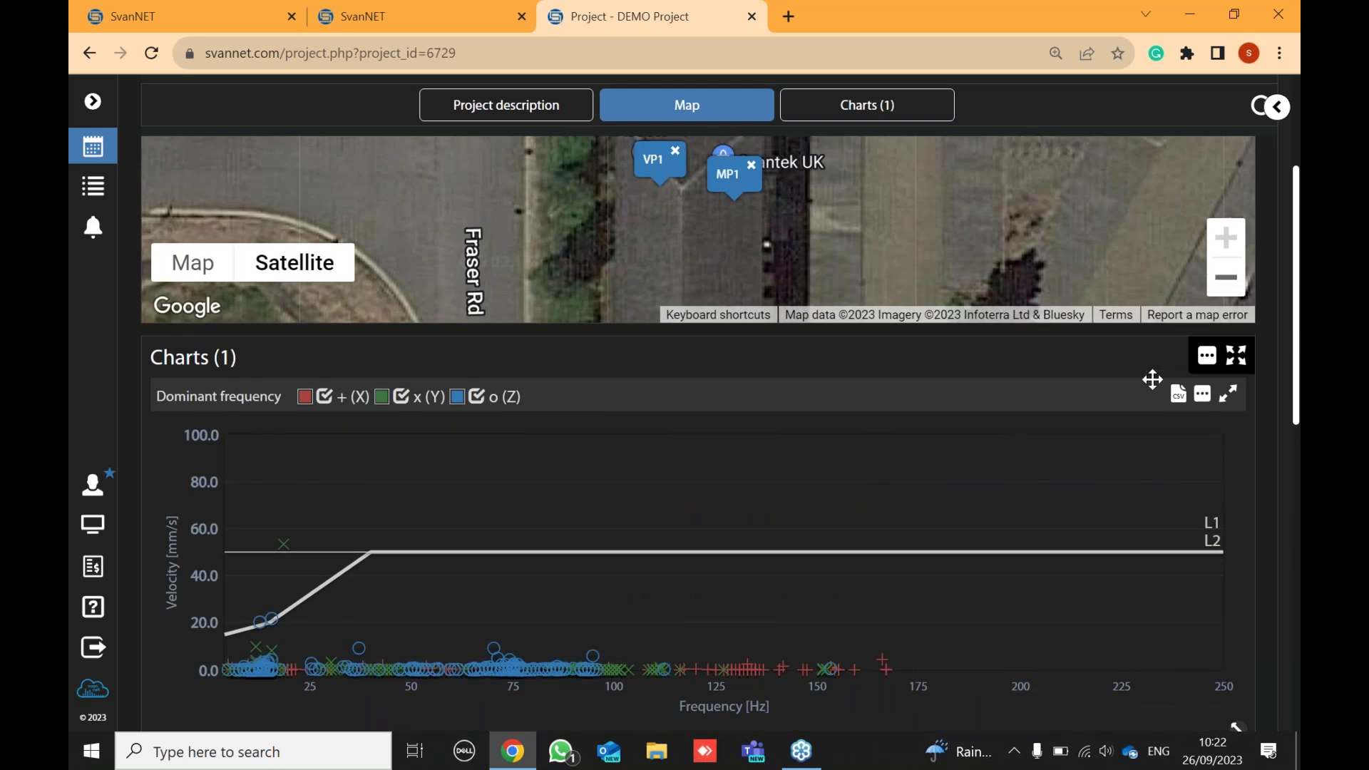
{"action": "scroll", "coordinate": [1149, 378], "scroll_direction": "up", "scroll_amount": 3}
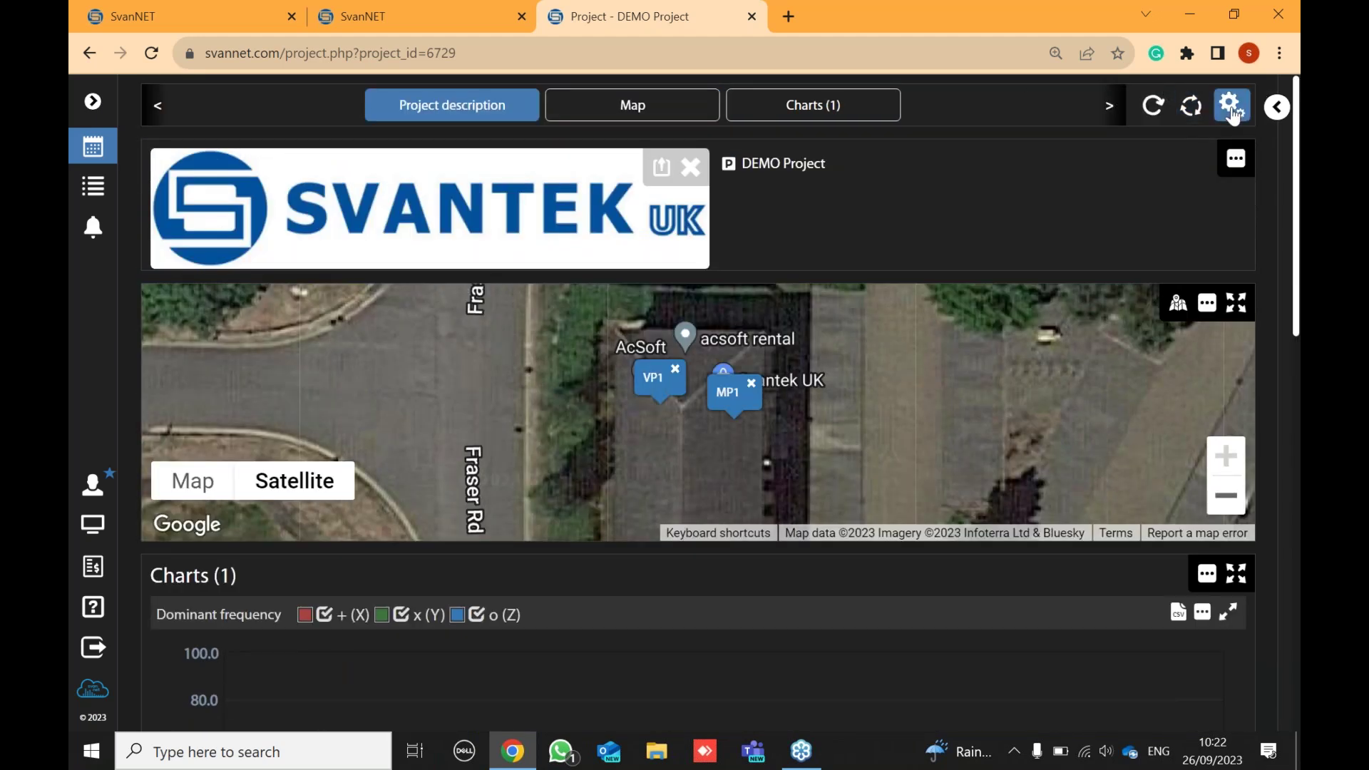
{"action": "left_click", "coordinate": [1231, 108]}
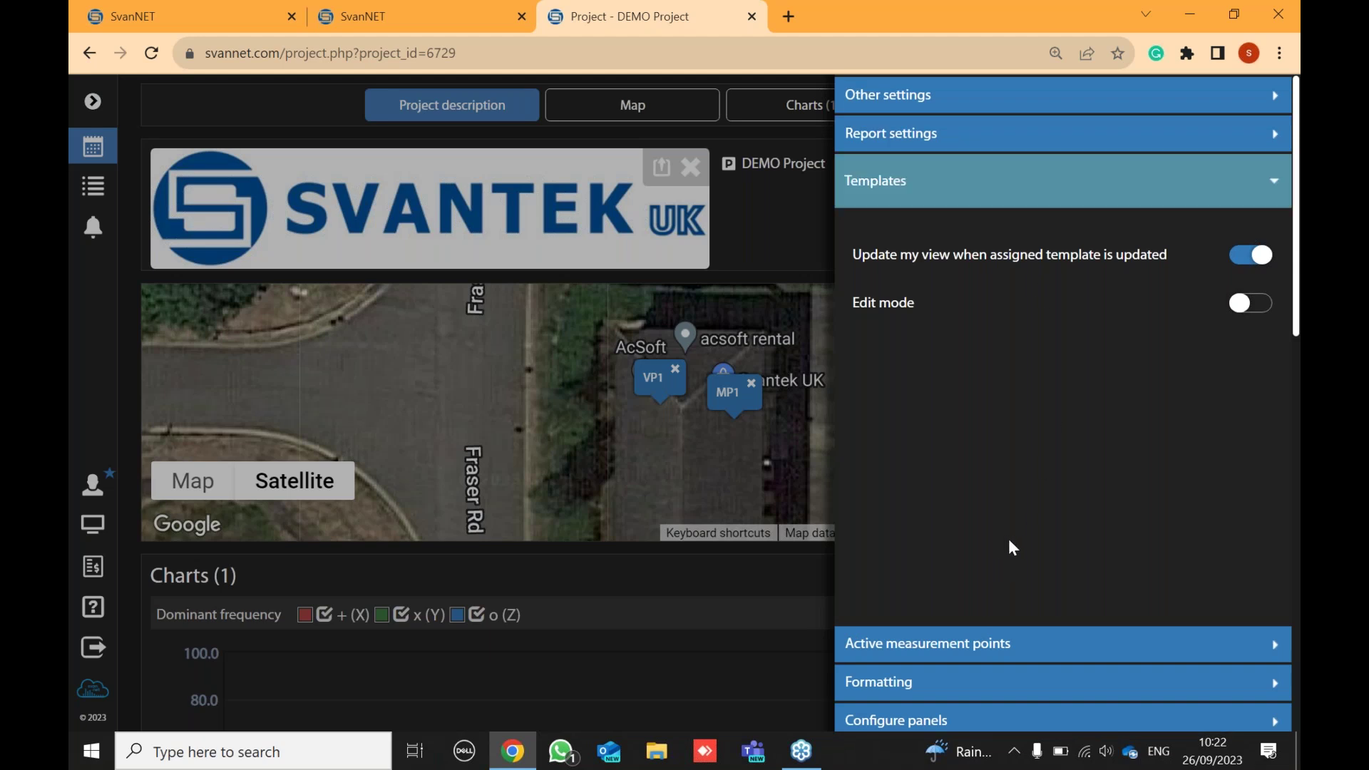
{"action": "scroll", "coordinate": [1012, 556], "scroll_direction": "down", "scroll_amount": 2}
{"action": "left_click", "coordinate": [1002, 725]}
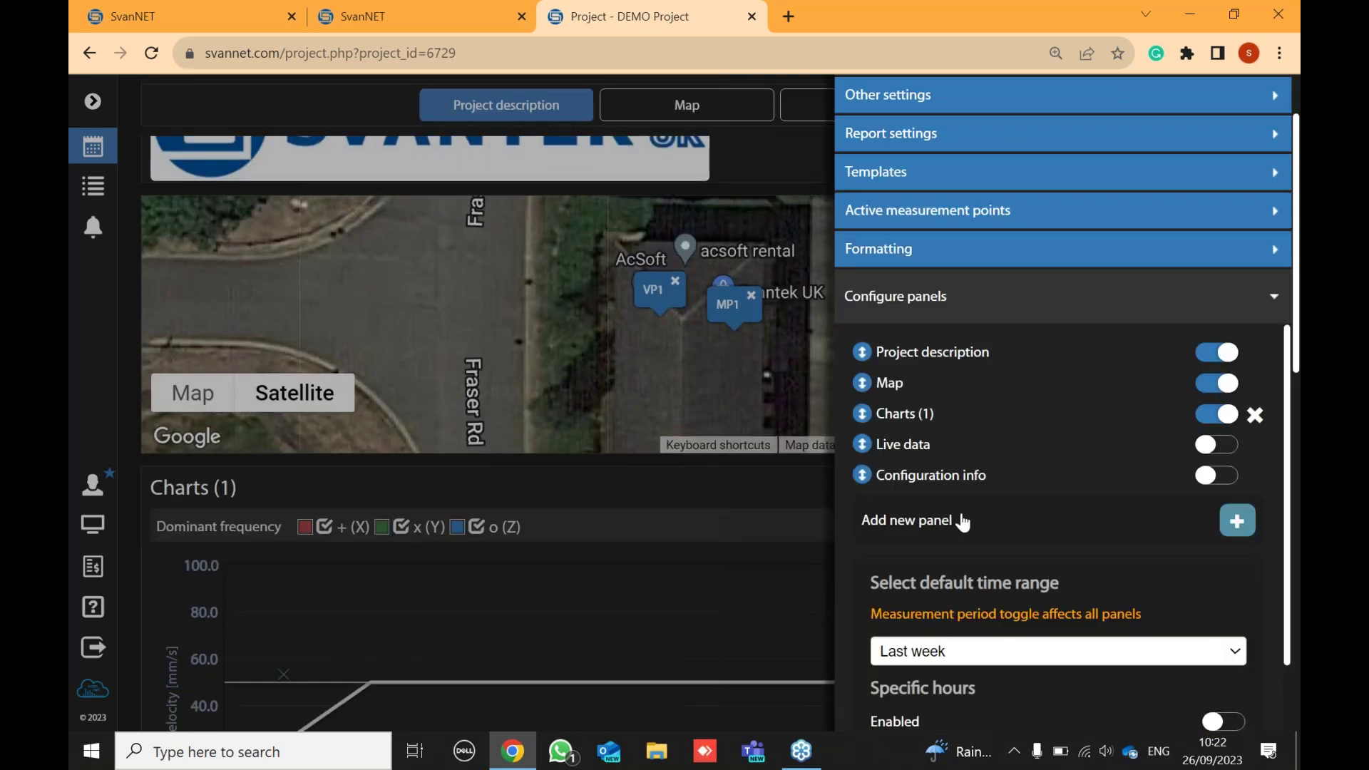
{"action": "left_click", "coordinate": [1005, 525]}
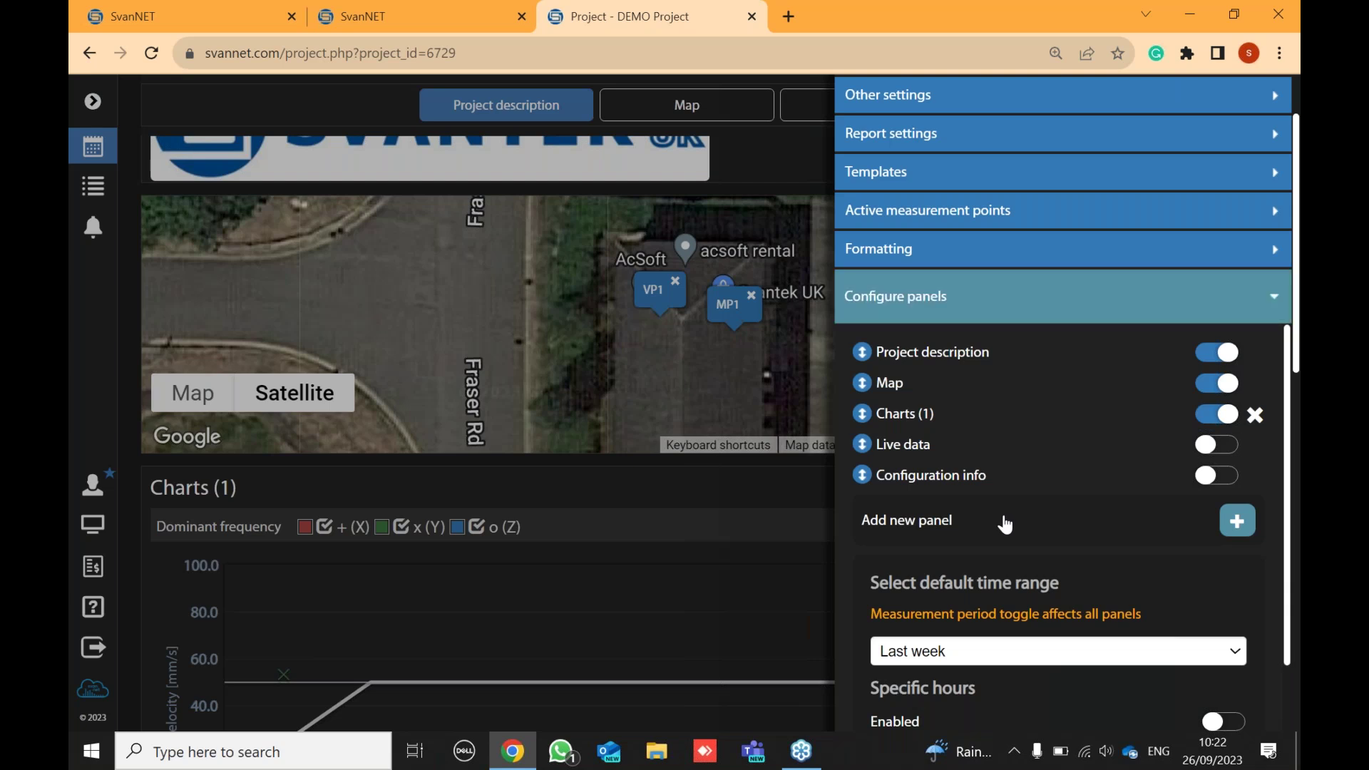
{"action": "left_click", "coordinate": [1085, 631]}
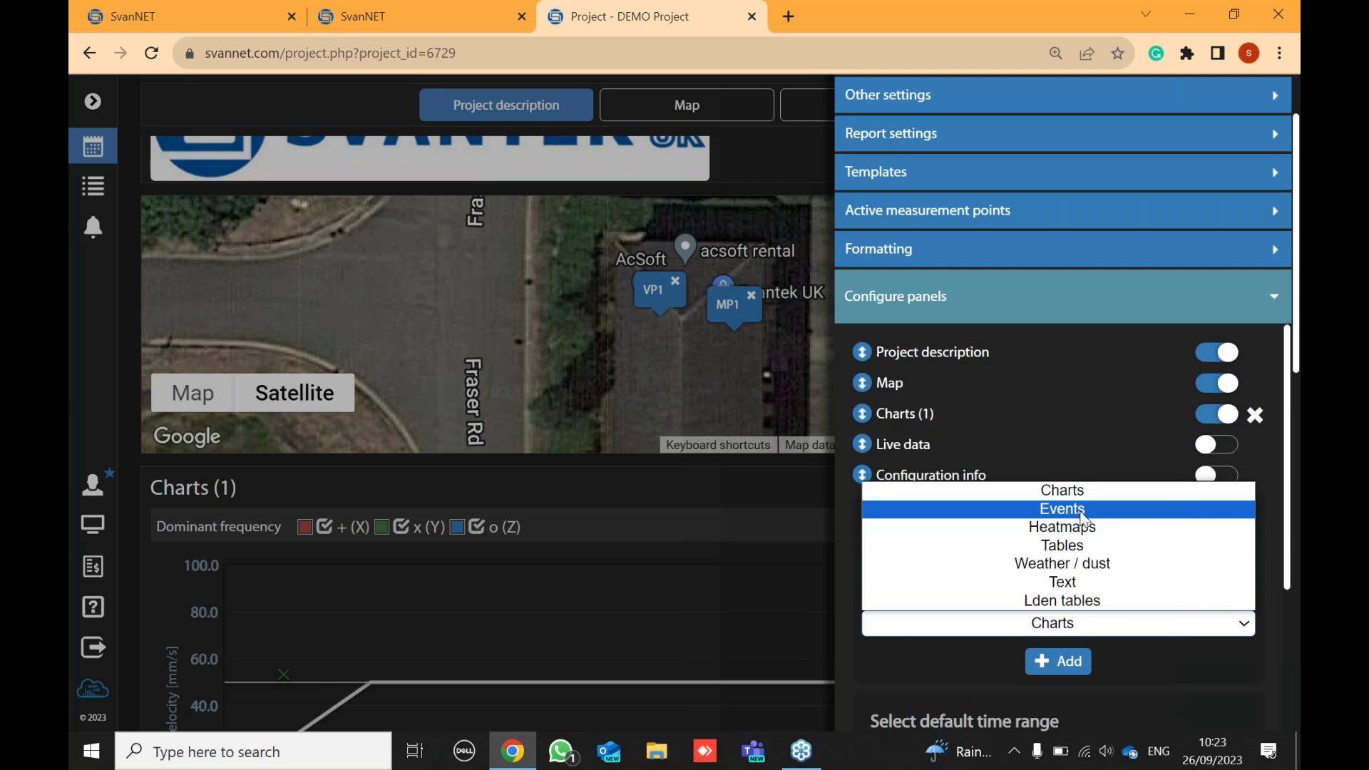
{"action": "left_click", "coordinate": [1082, 509]}
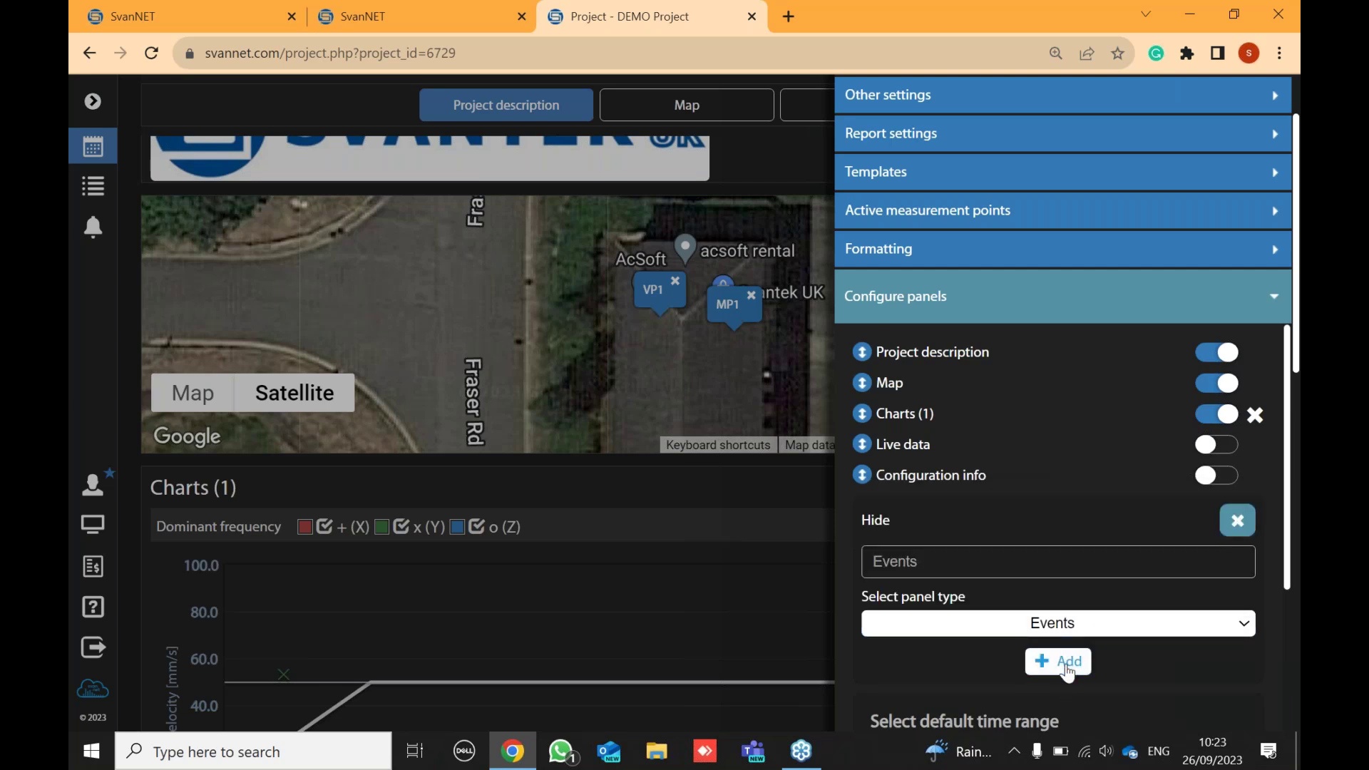
{"action": "left_click", "coordinate": [1068, 670]}
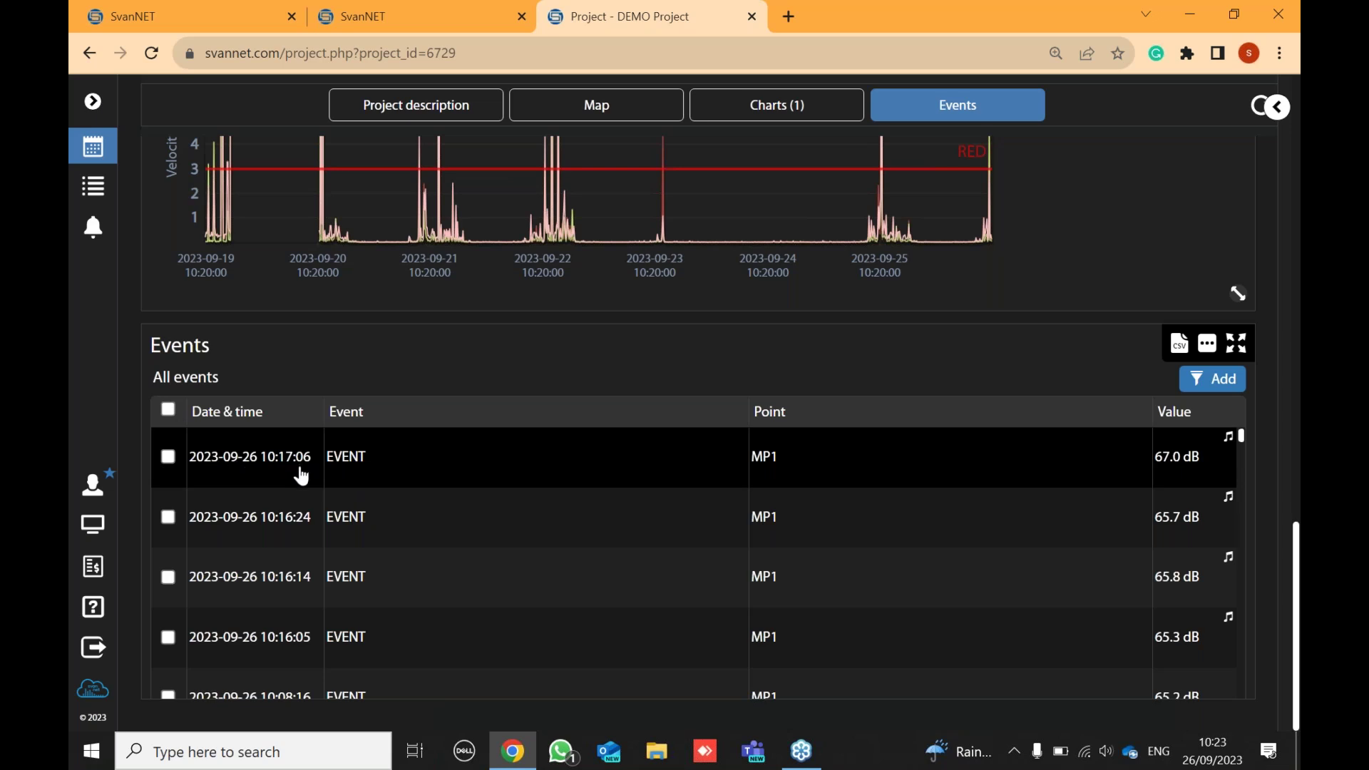
{"action": "scroll", "coordinate": [299, 474], "scroll_direction": "down", "scroll_amount": 2}
{"action": "scroll", "coordinate": [298, 475], "scroll_direction": "up", "scroll_amount": 2}
{"action": "scroll", "coordinate": [296, 471], "scroll_direction": "up", "scroll_amount": 3}
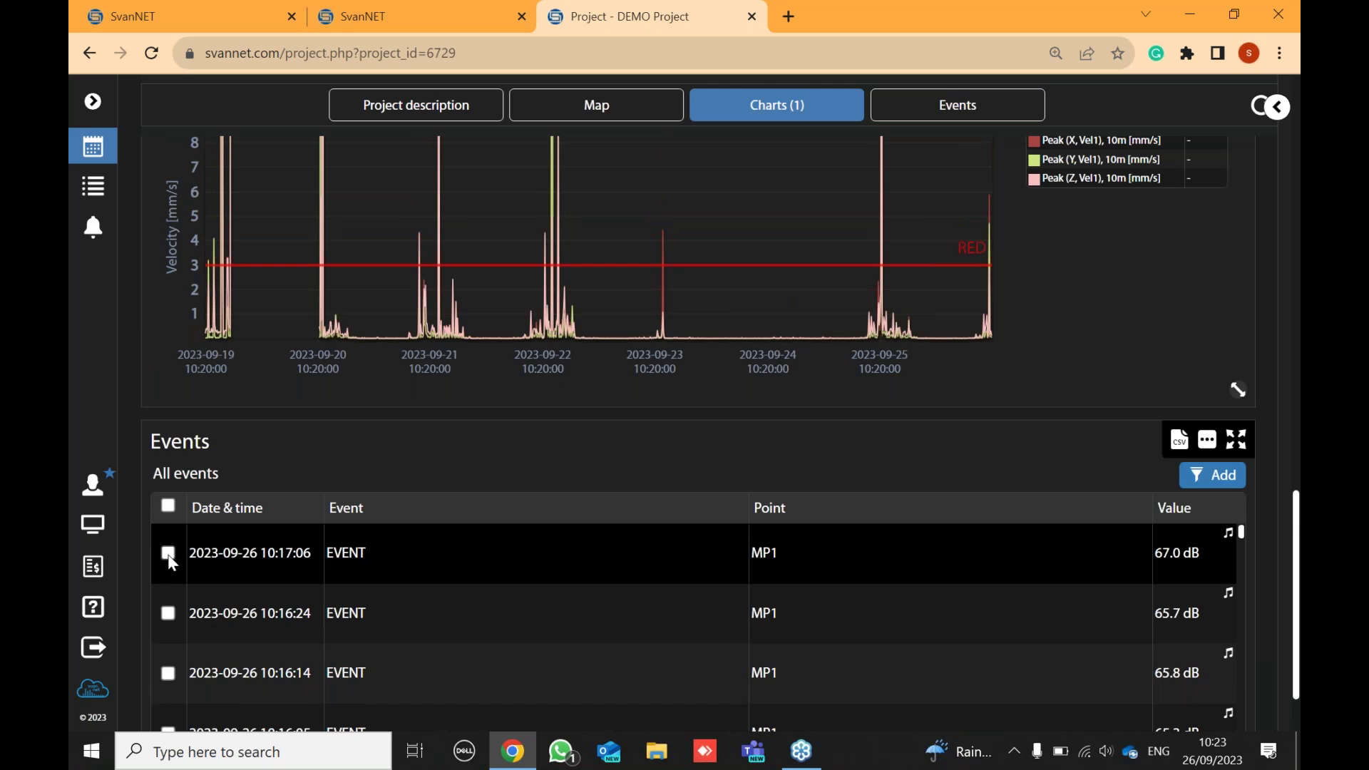
{"action": "left_click", "coordinate": [168, 554]}
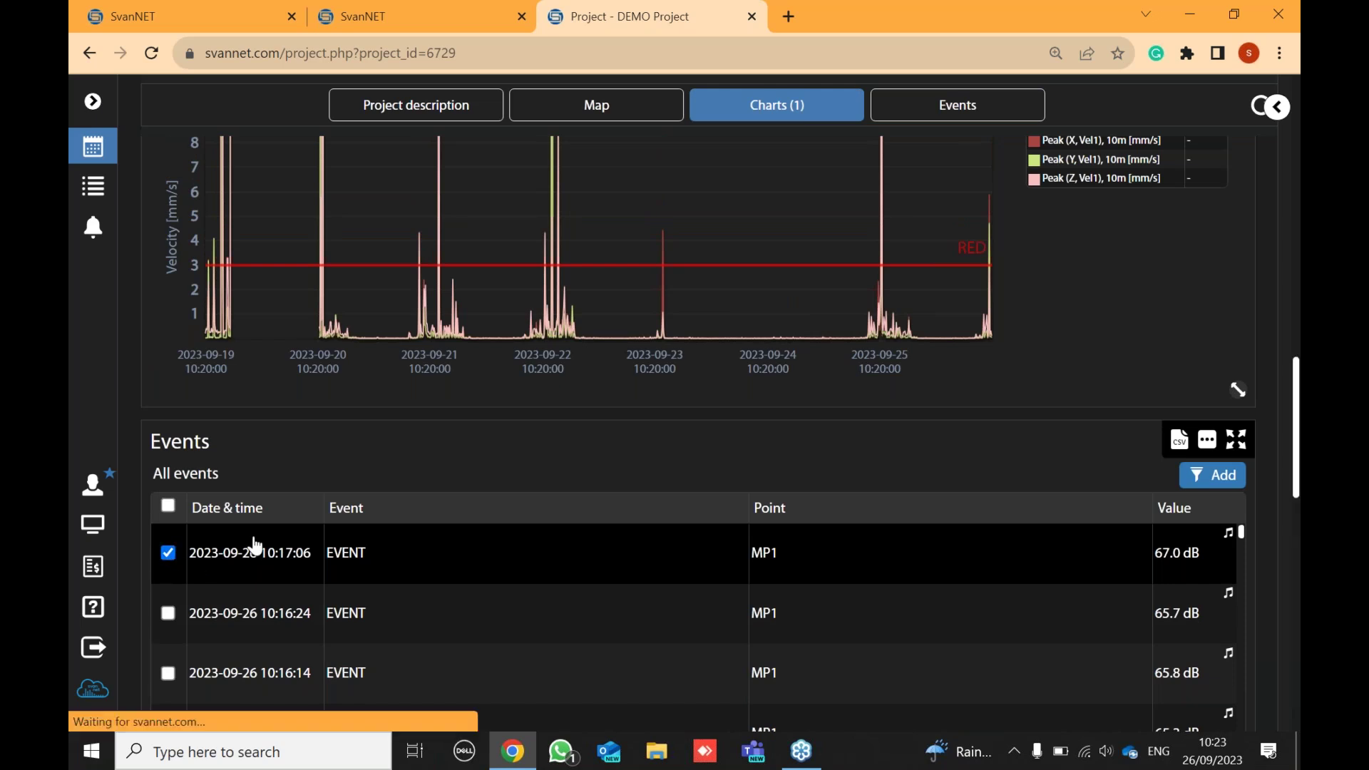
{"action": "scroll", "coordinate": [762, 360], "scroll_direction": "down", "scroll_amount": 5}
{"action": "scroll", "coordinate": [762, 360], "scroll_direction": "down", "scroll_amount": 8}
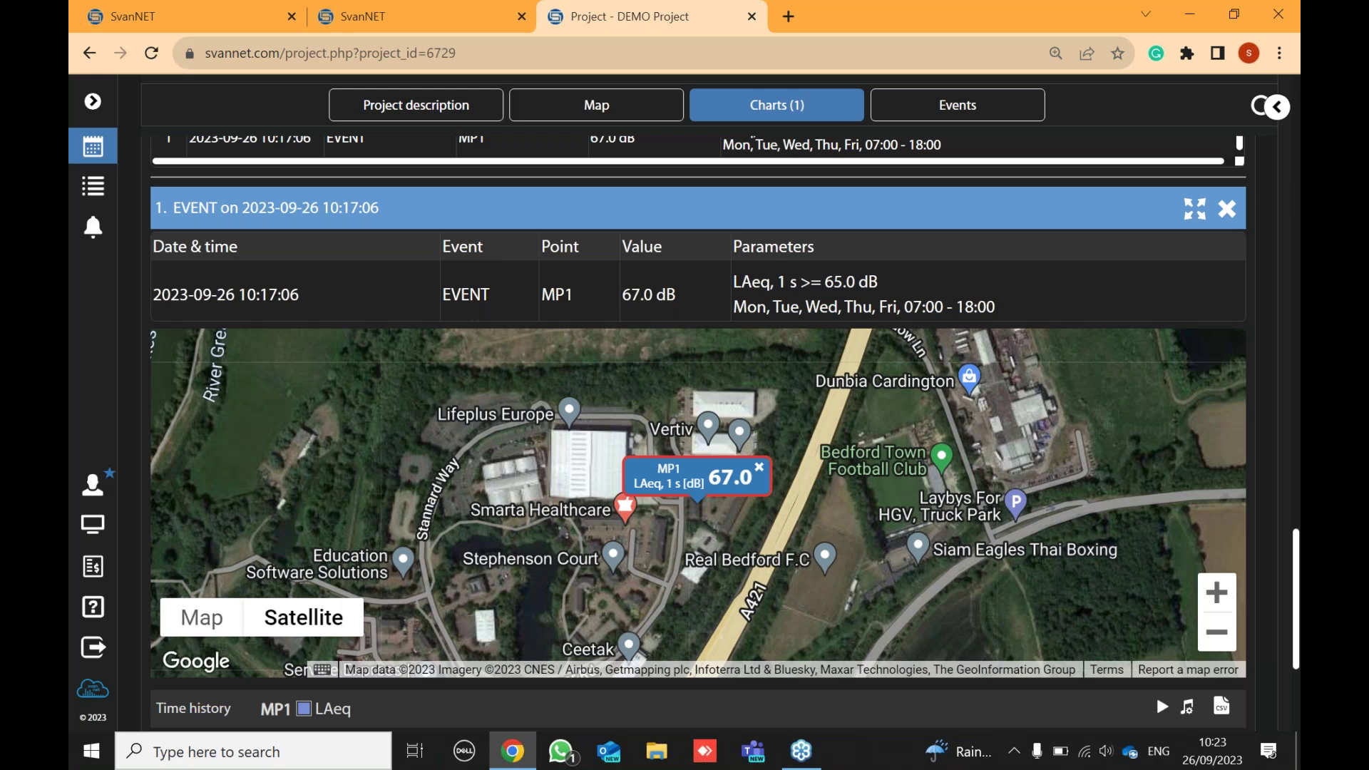
{"action": "scroll", "coordinate": [638, 526], "scroll_direction": "down", "scroll_amount": 1}
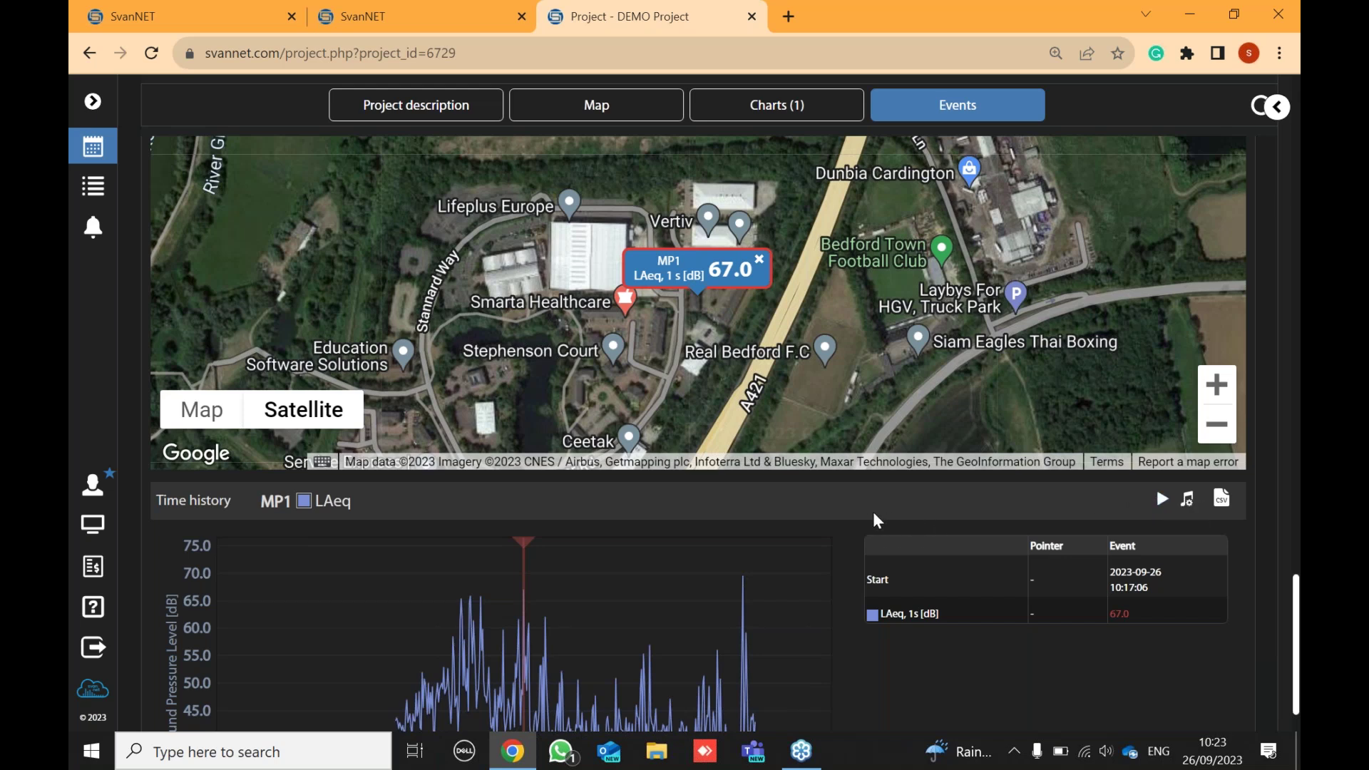
{"action": "scroll", "coordinate": [871, 512], "scroll_direction": "up", "scroll_amount": 8}
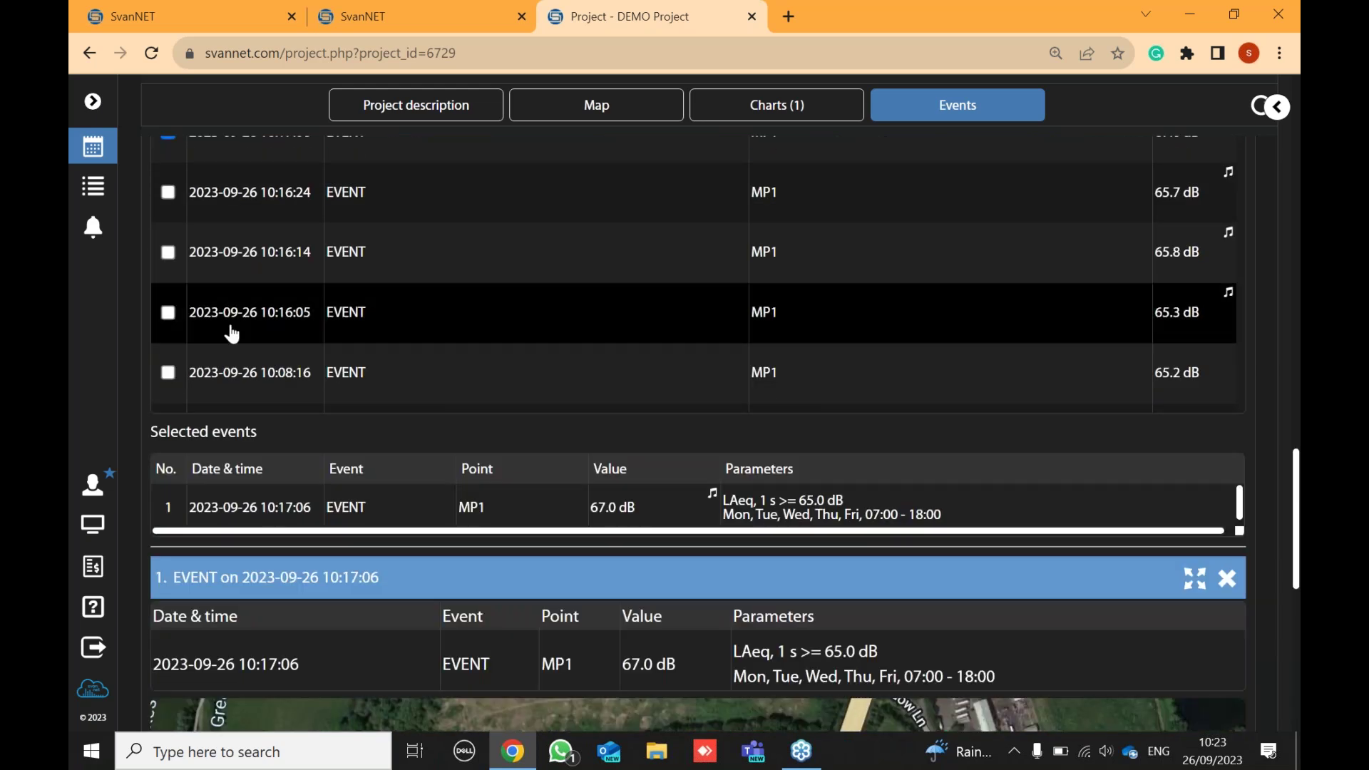
{"action": "scroll", "coordinate": [218, 317], "scroll_direction": "up", "scroll_amount": 2}
{"action": "left_click", "coordinate": [168, 224]}
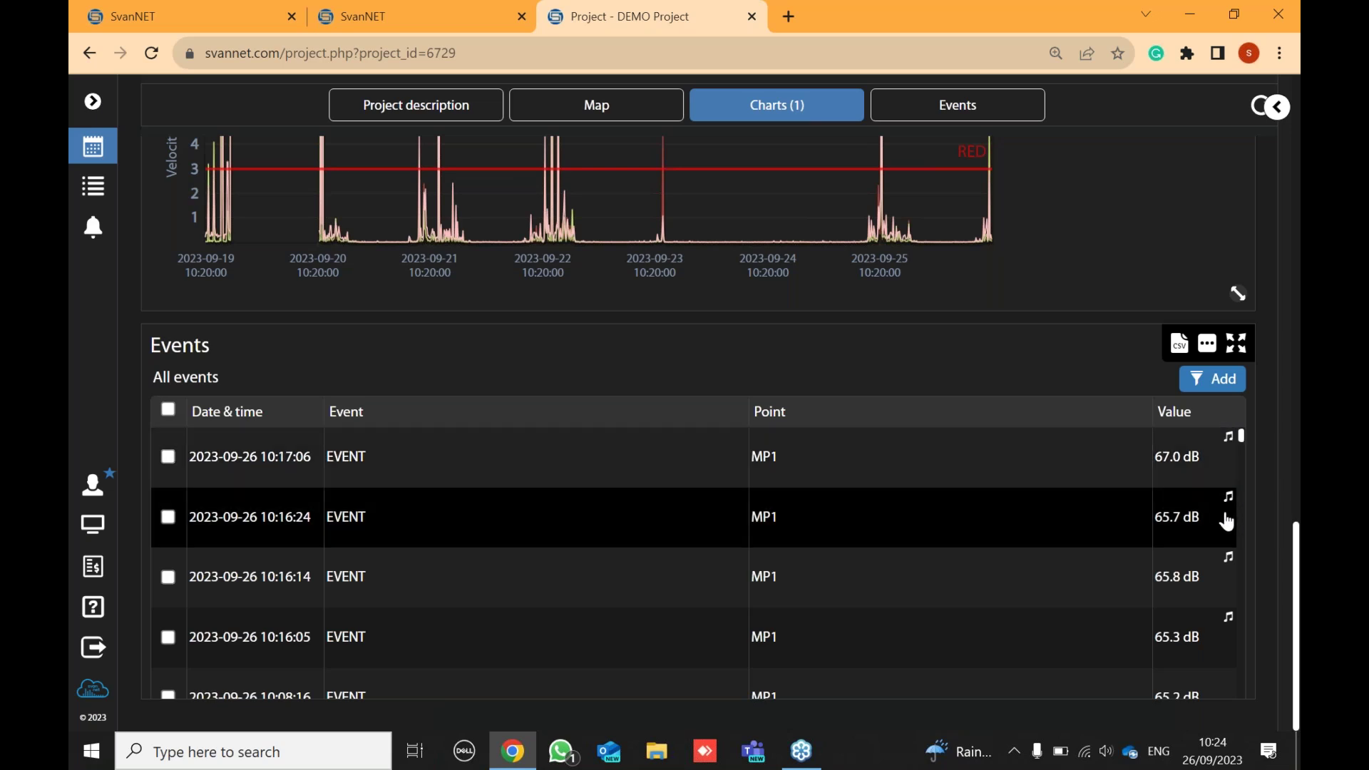
{"action": "left_click_drag", "start_coordinate": [1242, 438], "coordinate": [1241, 452]}
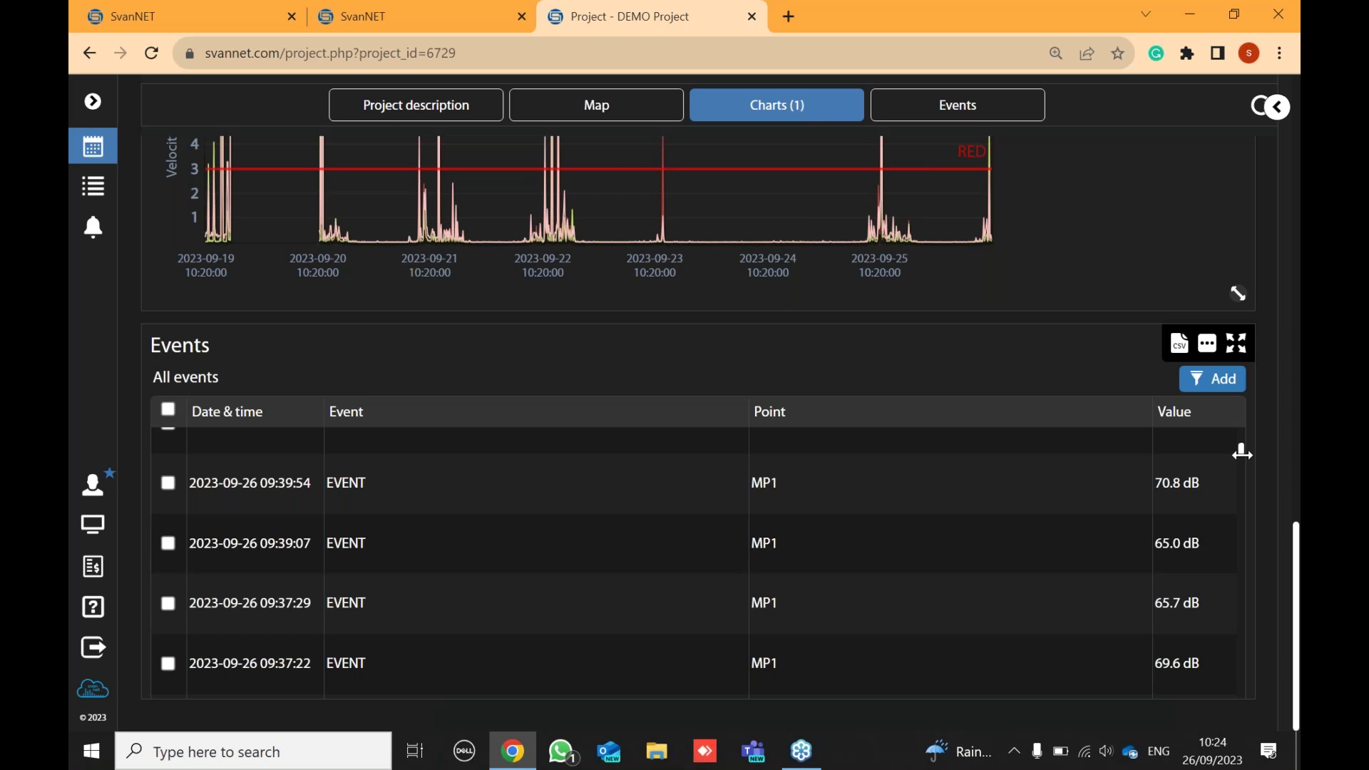
{"action": "left_click_drag", "start_coordinate": [1239, 453], "coordinate": [1238, 435]}
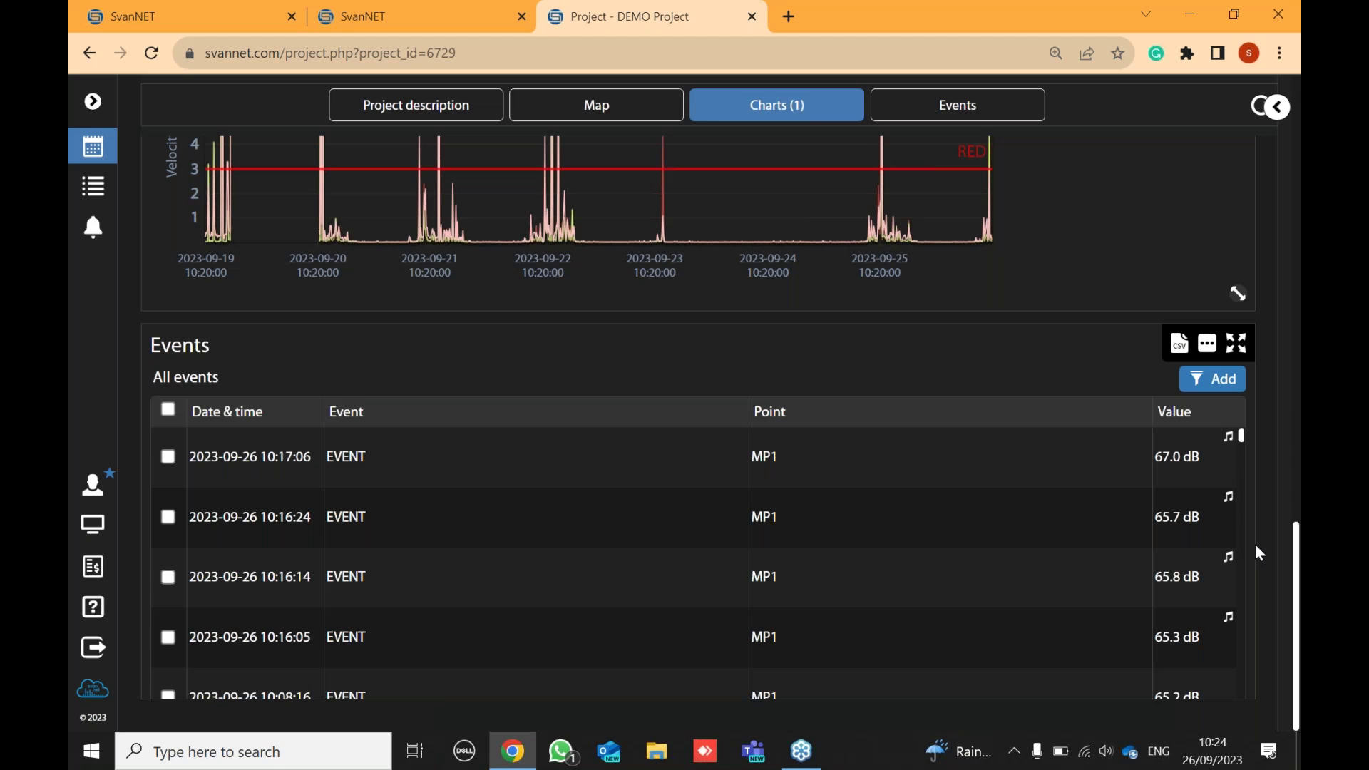
{"action": "scroll", "coordinate": [1141, 594], "scroll_direction": "up", "scroll_amount": 1}
- Add another dashboard panel with Heatmaps as its panel type
{"action": "scroll", "coordinate": [1086, 434], "scroll_direction": "up", "scroll_amount": 12}
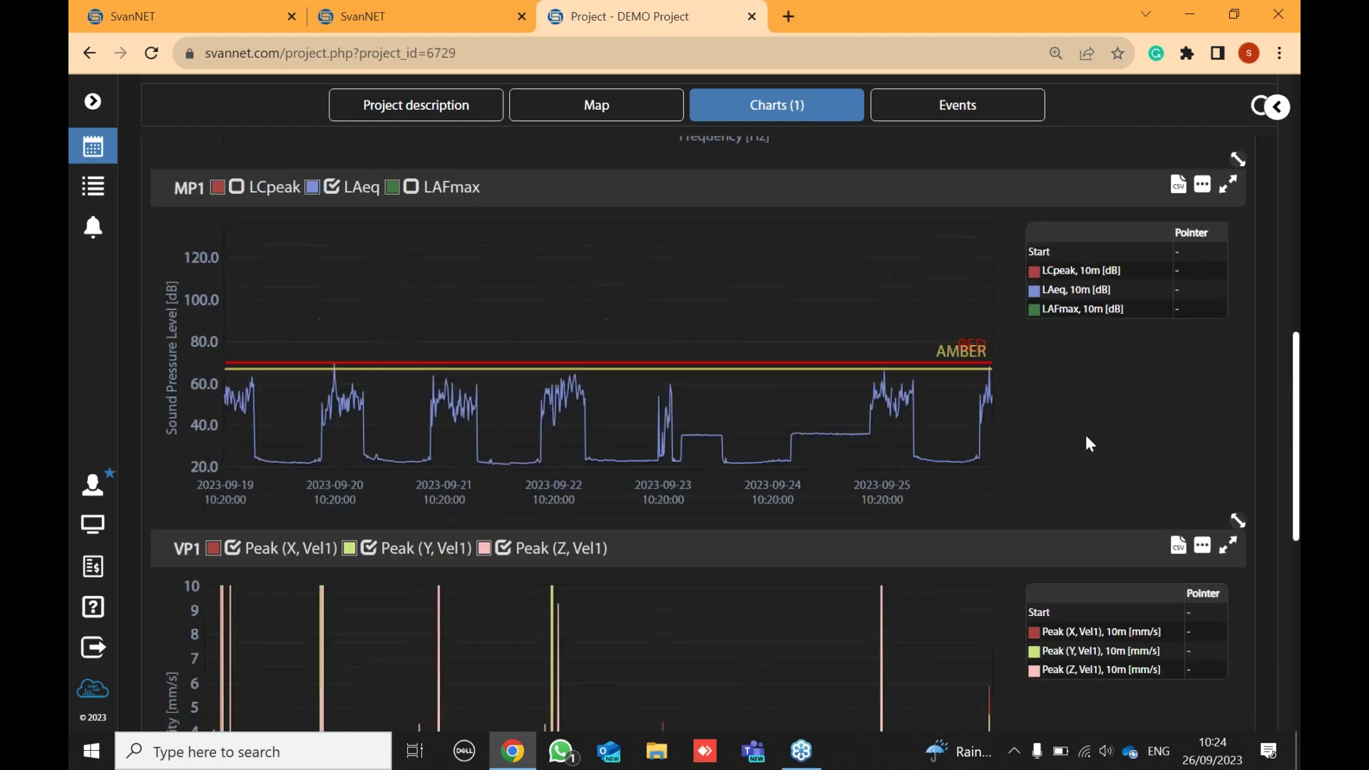
{"action": "scroll", "coordinate": [1085, 434], "scroll_direction": "up", "scroll_amount": 5}
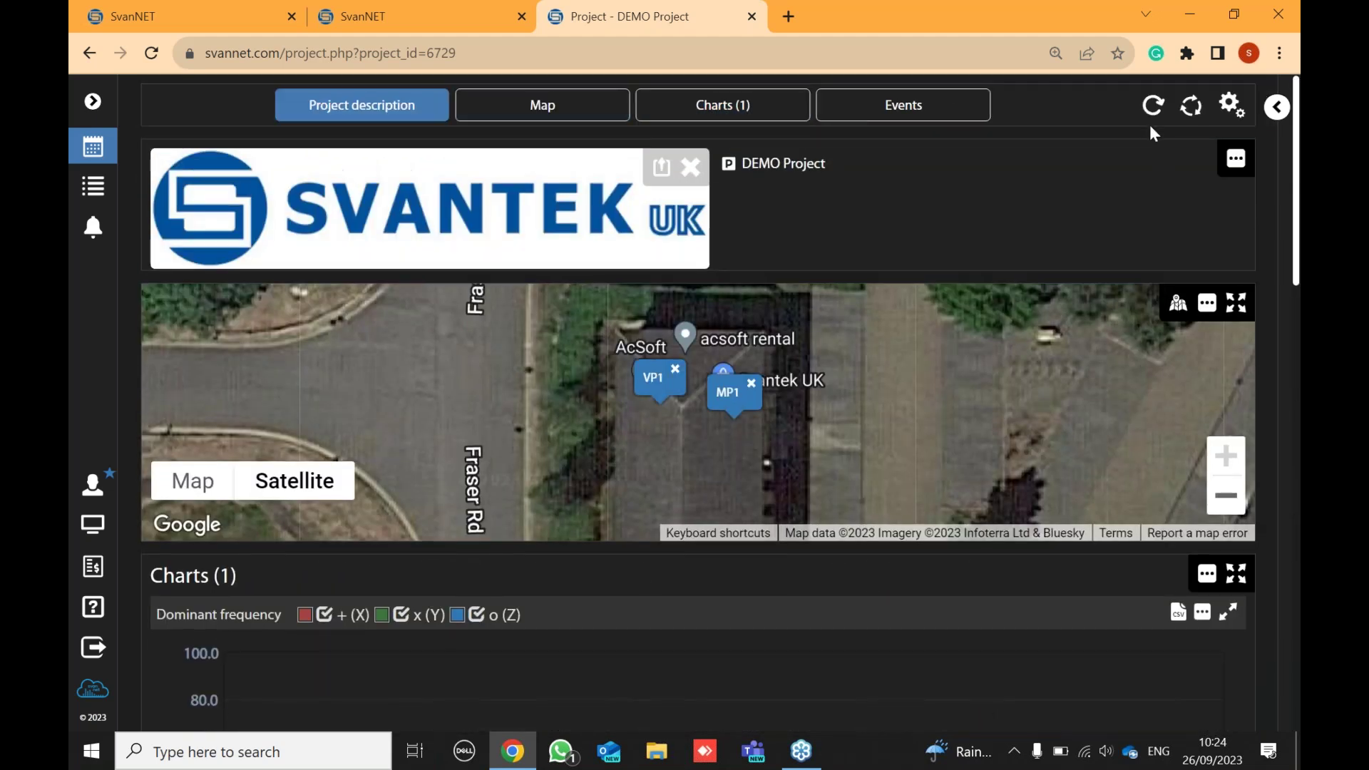
{"action": "left_click", "coordinate": [1221, 123]}
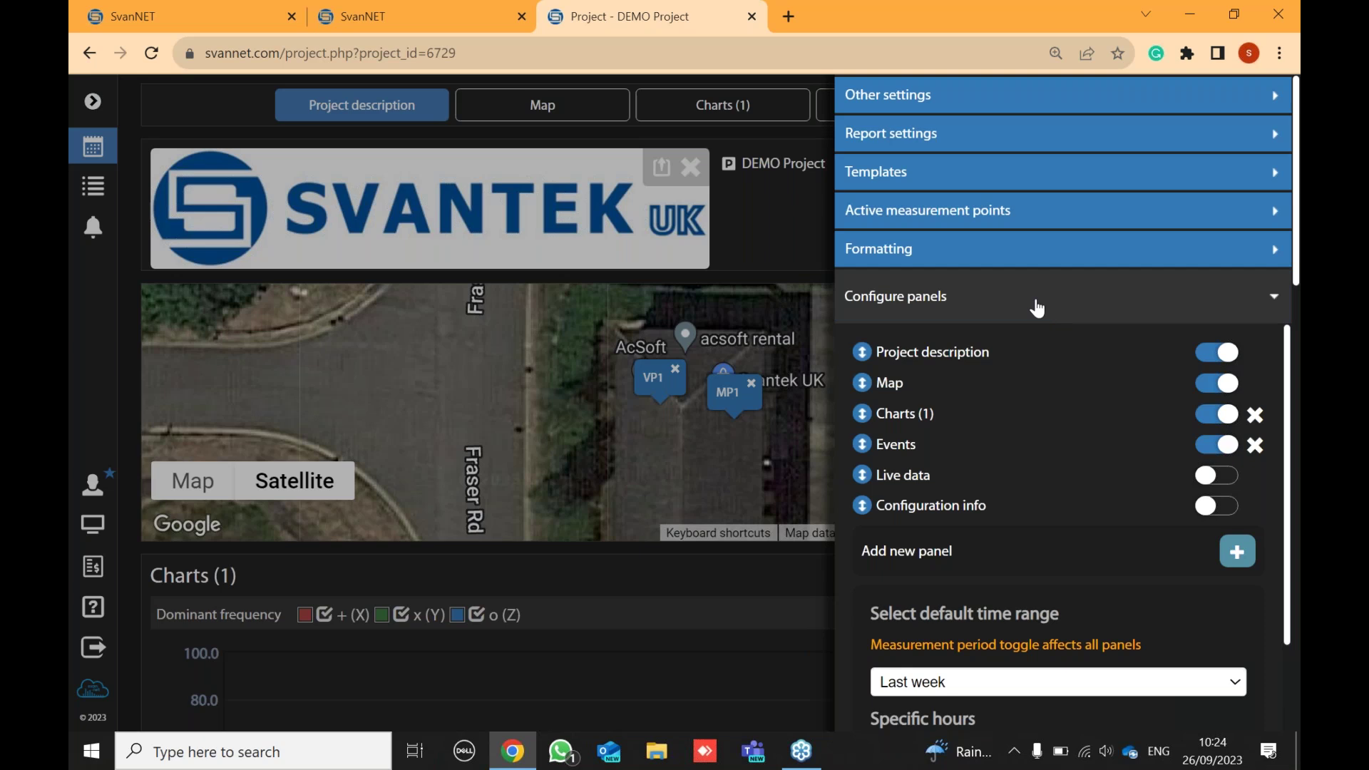
{"action": "left_click", "coordinate": [987, 555]}
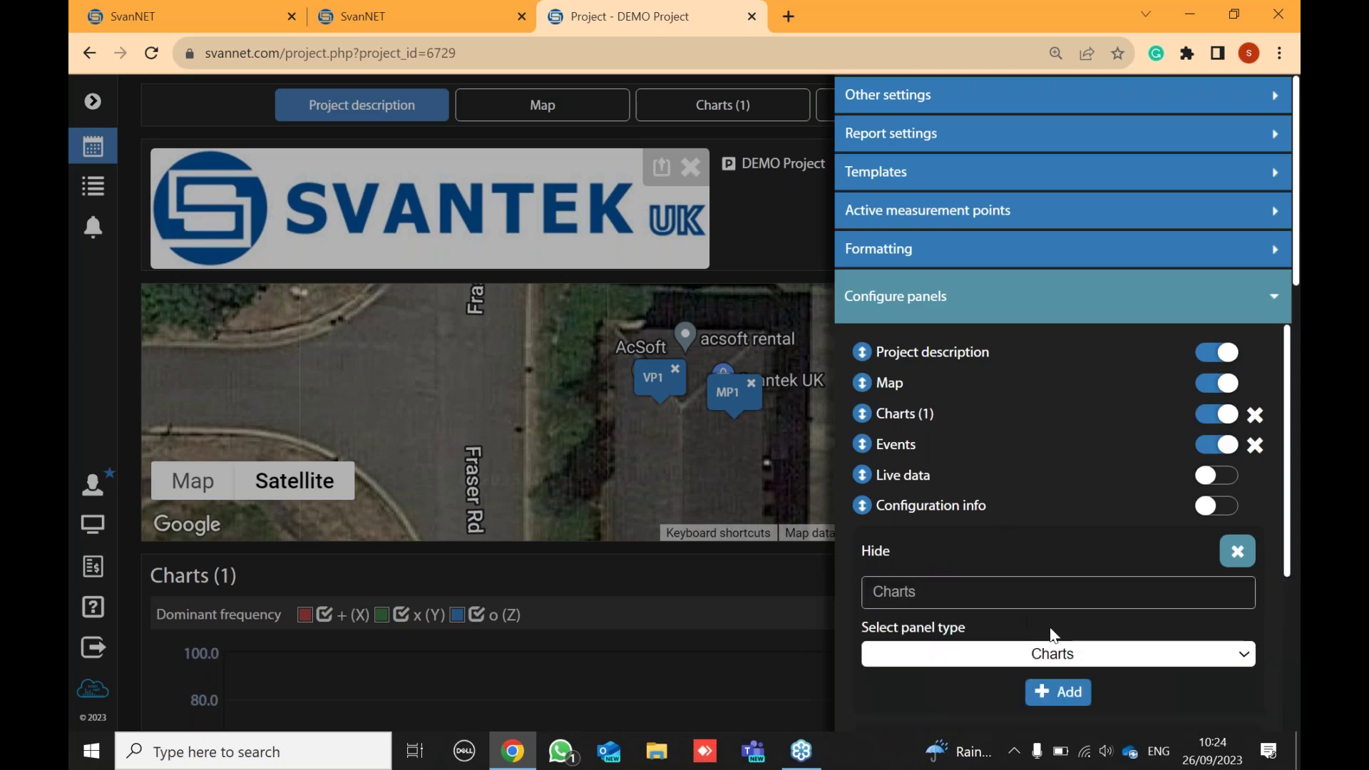
{"action": "left_click", "coordinate": [1087, 653]}
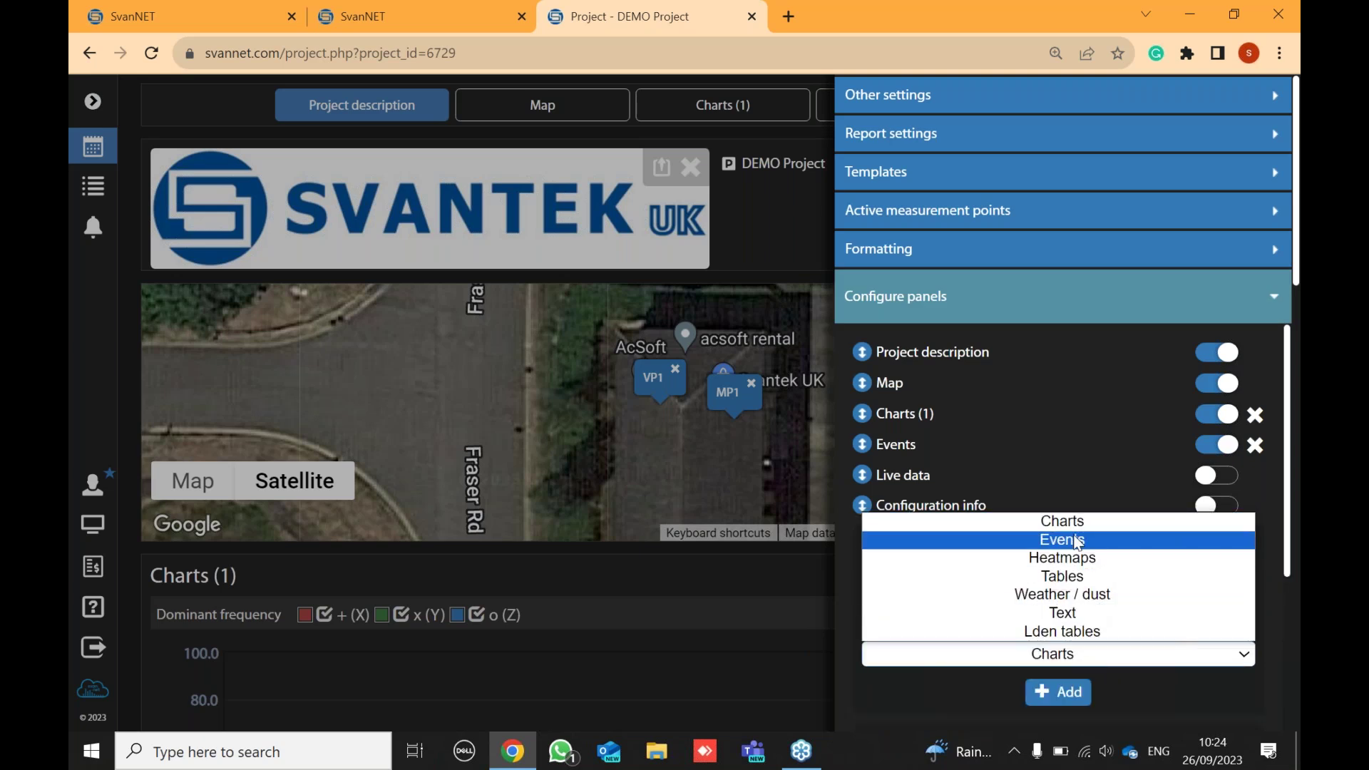
{"action": "left_click", "coordinate": [1076, 560]}
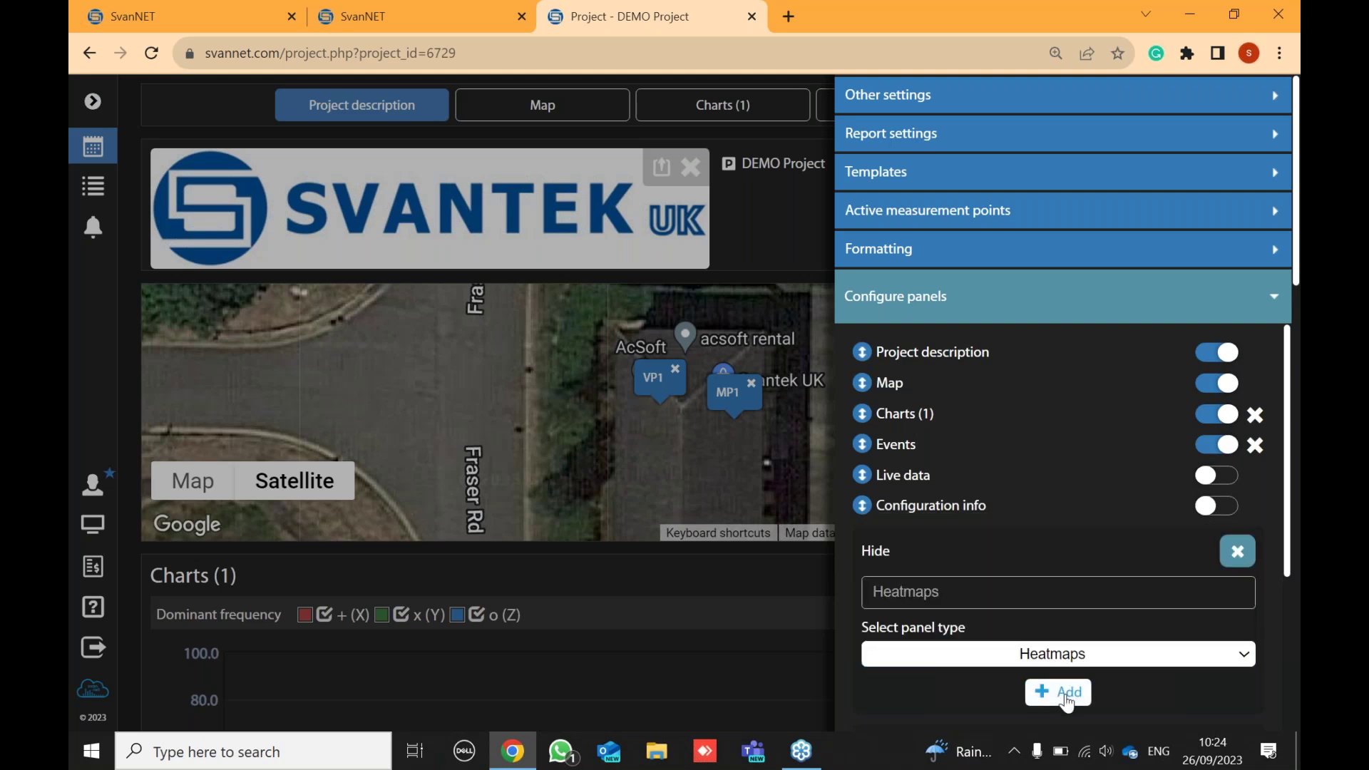
{"action": "scroll", "coordinate": [1067, 701], "scroll_direction": "down", "scroll_amount": 1}
{"action": "left_click", "coordinate": [1062, 602]}
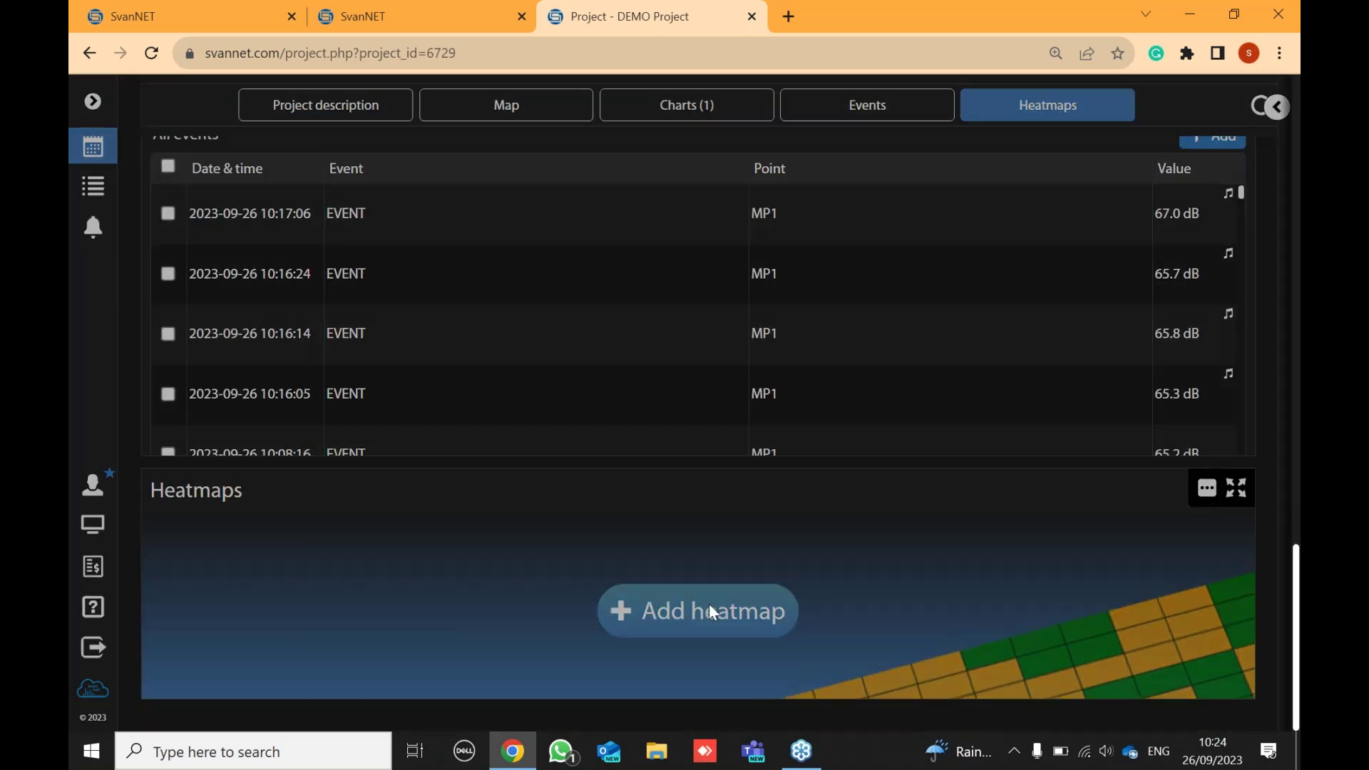
- Start a new hourly heatmap and retitle the panel 'Daily'
{"action": "left_click", "coordinate": [709, 603]}
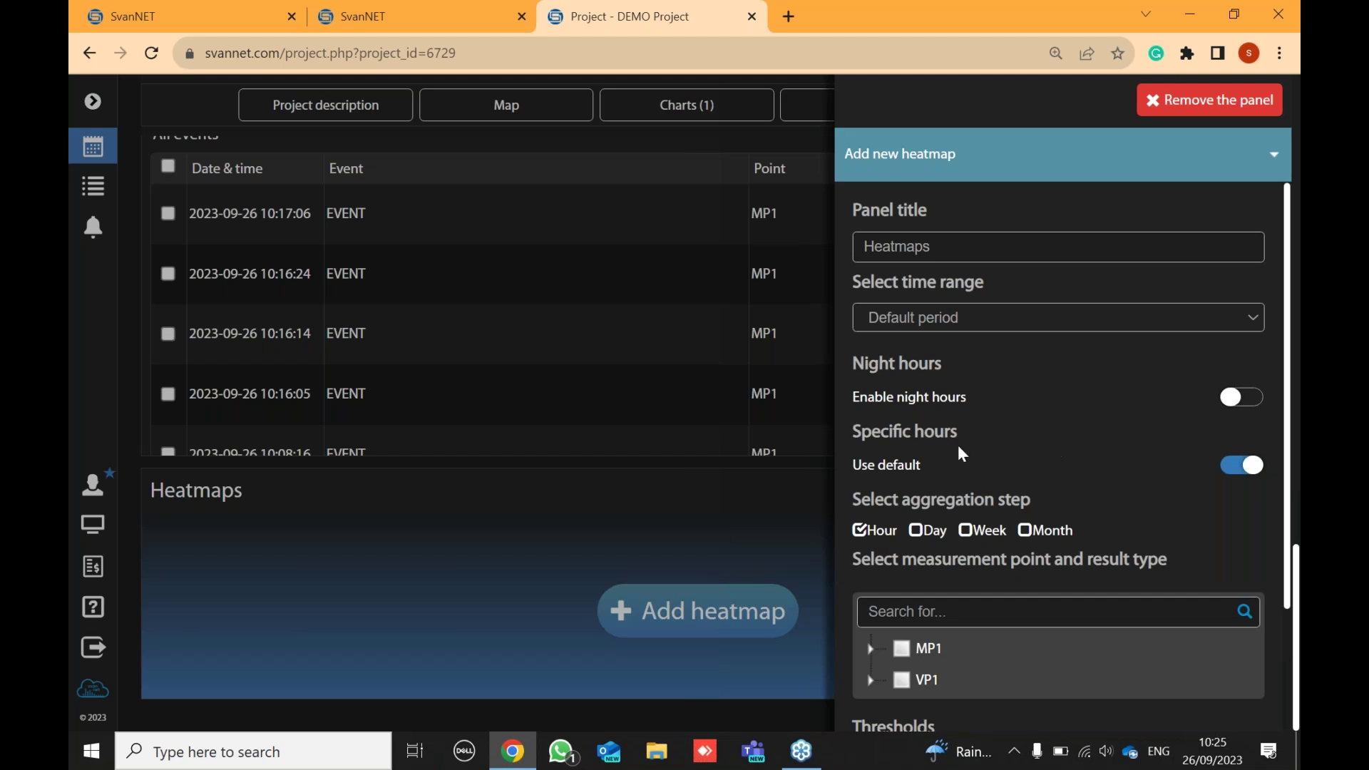
{"action": "left_click", "coordinate": [858, 528]}
{"action": "left_click", "coordinate": [939, 248]}
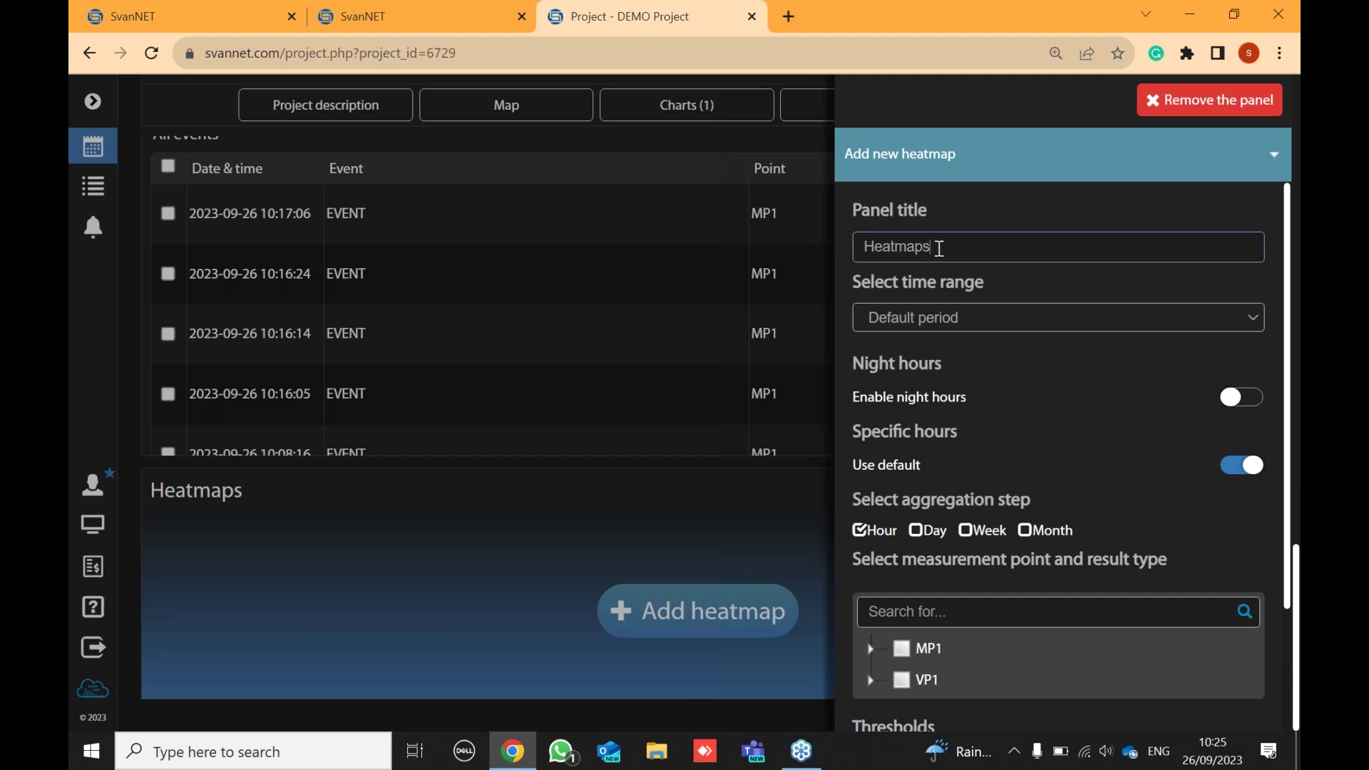
{"action": "key", "text": "BackSpace"}
{"action": "key", "text": "BackSpace"}
{"action": "key", "text": "BackSpace"}
{"action": "key", "text": "BackSpace"}
{"action": "key", "text": "BackSpace"}
{"action": "key", "text": "BackSpace"}
{"action": "key", "text": "BackSpace"}
{"action": "key", "text": "BackSpace"}
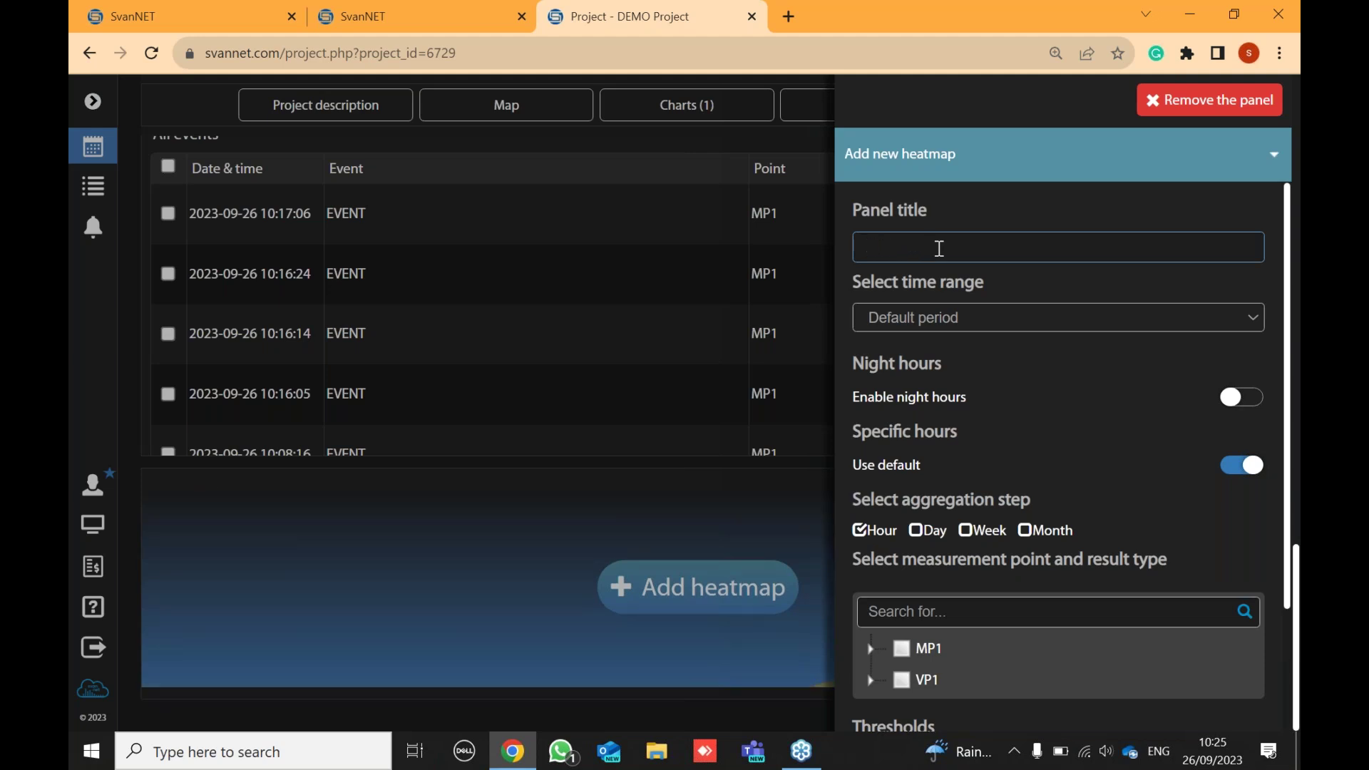
{"action": "type", "text": "Daily"}
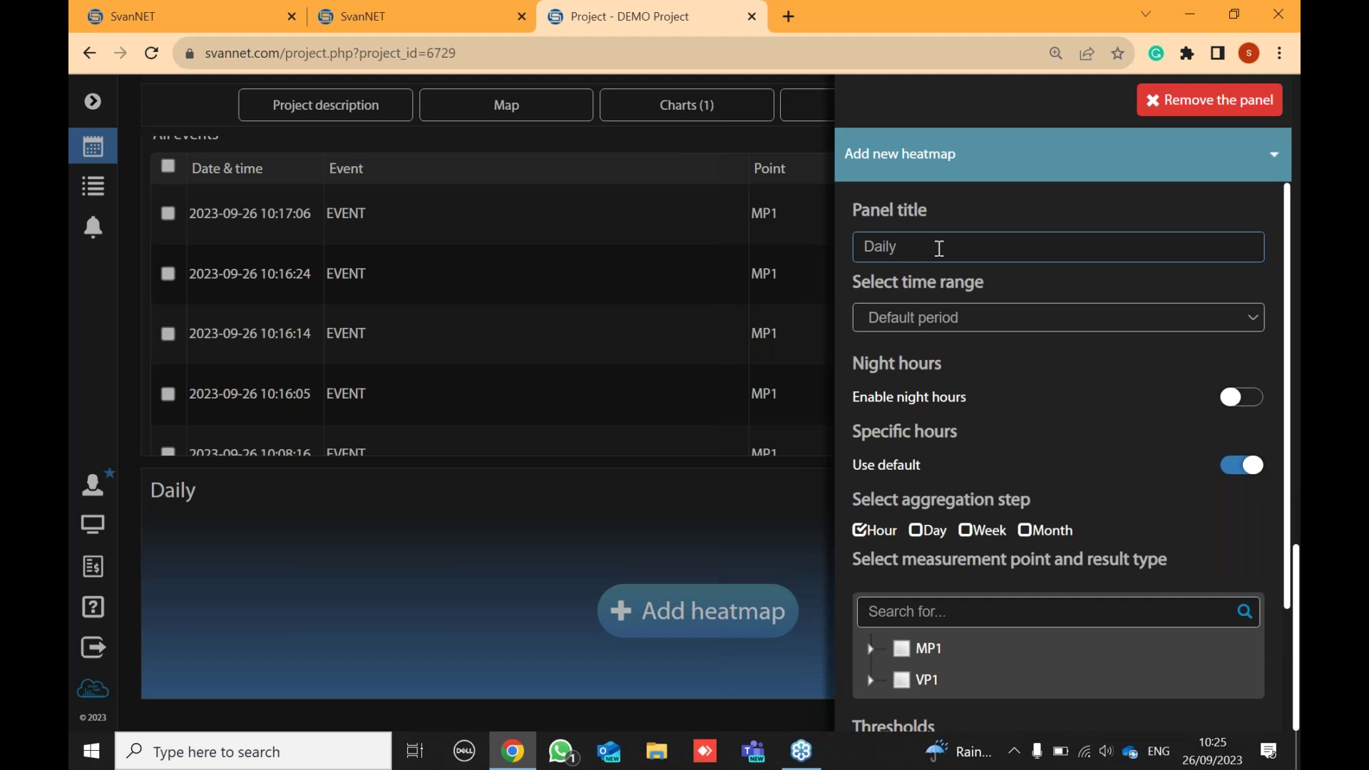
- Set the heatmap's time range to Last week
{"action": "left_click", "coordinate": [977, 317]}
{"action": "left_click", "coordinate": [978, 319]}
{"action": "left_click", "coordinate": [978, 318]}
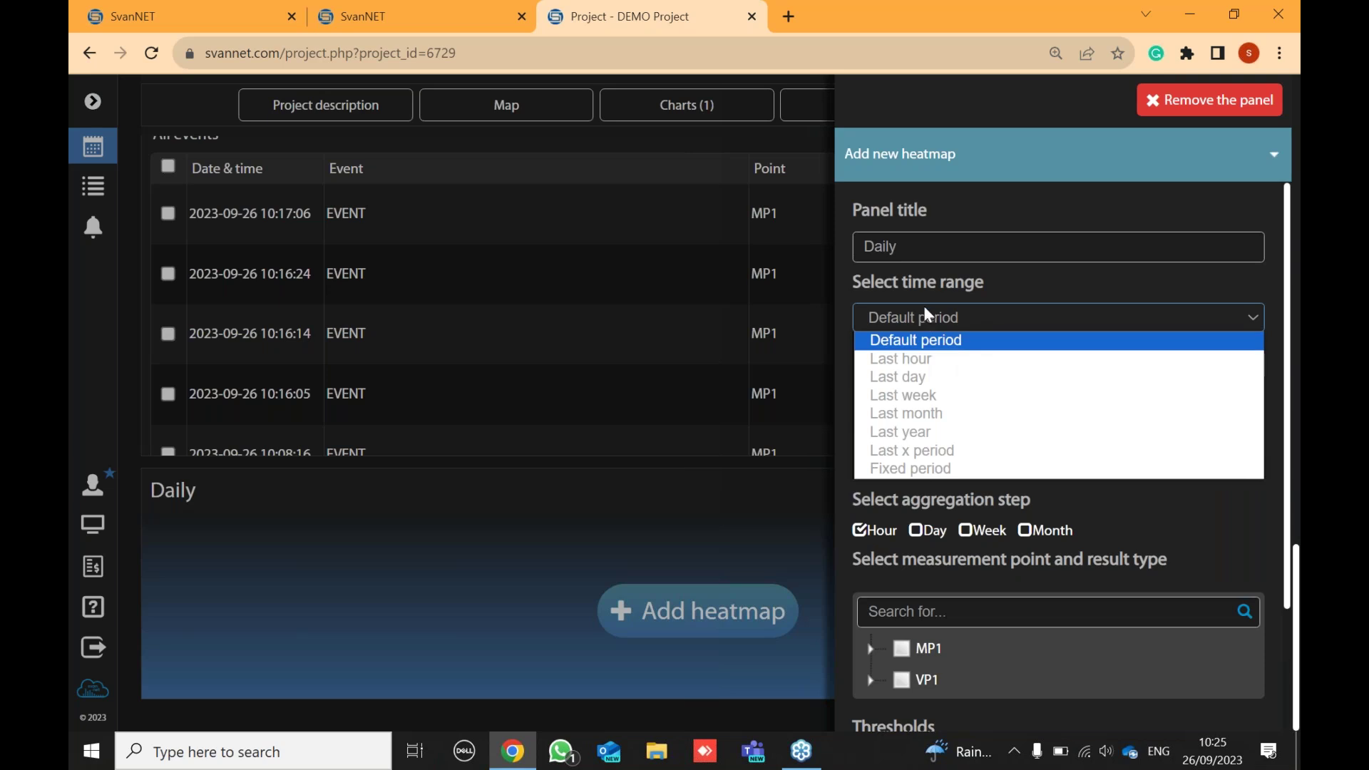
{"action": "left_click", "coordinate": [934, 394]}
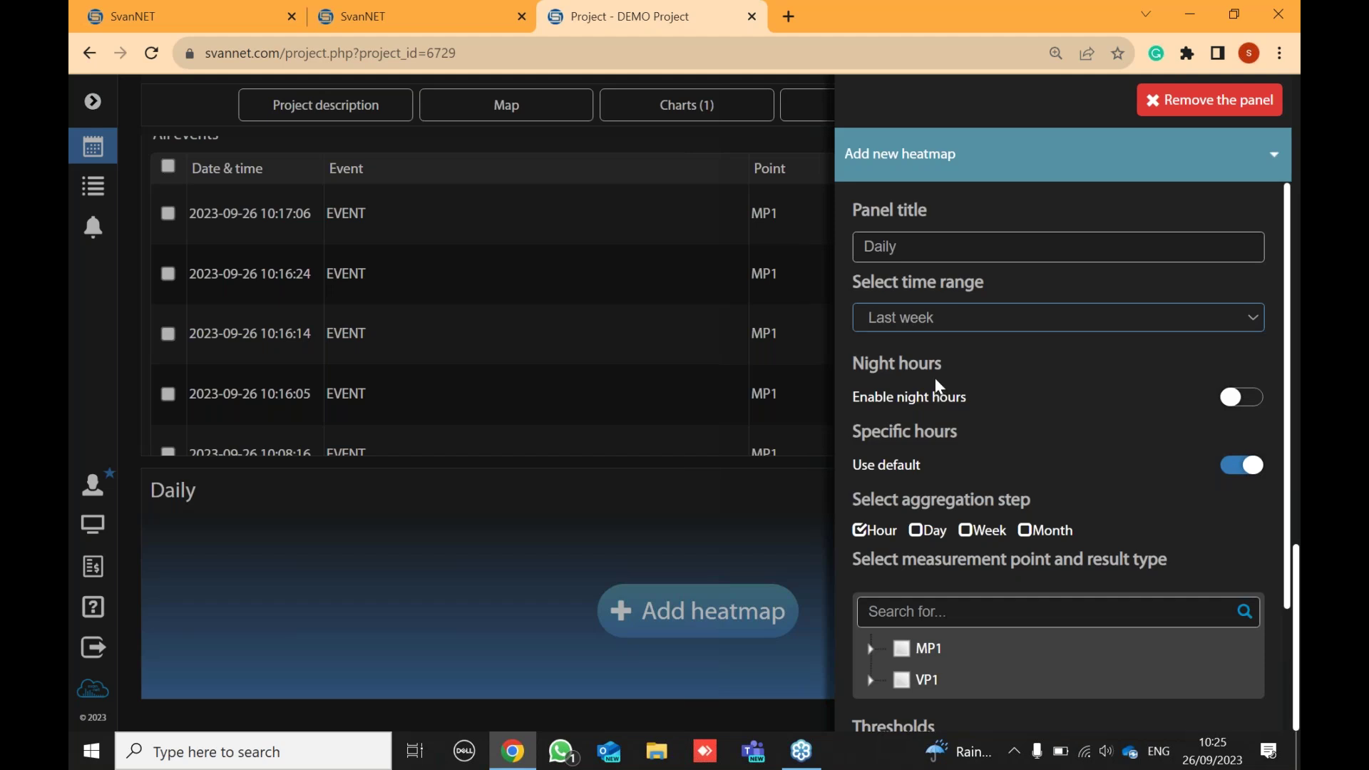
- Switch aggregation to Day and pick MP1 Time history Sound LAeq as the data
{"action": "left_click", "coordinate": [915, 533]}
{"action": "scroll", "coordinate": [920, 531], "scroll_direction": "down", "scroll_amount": 2}
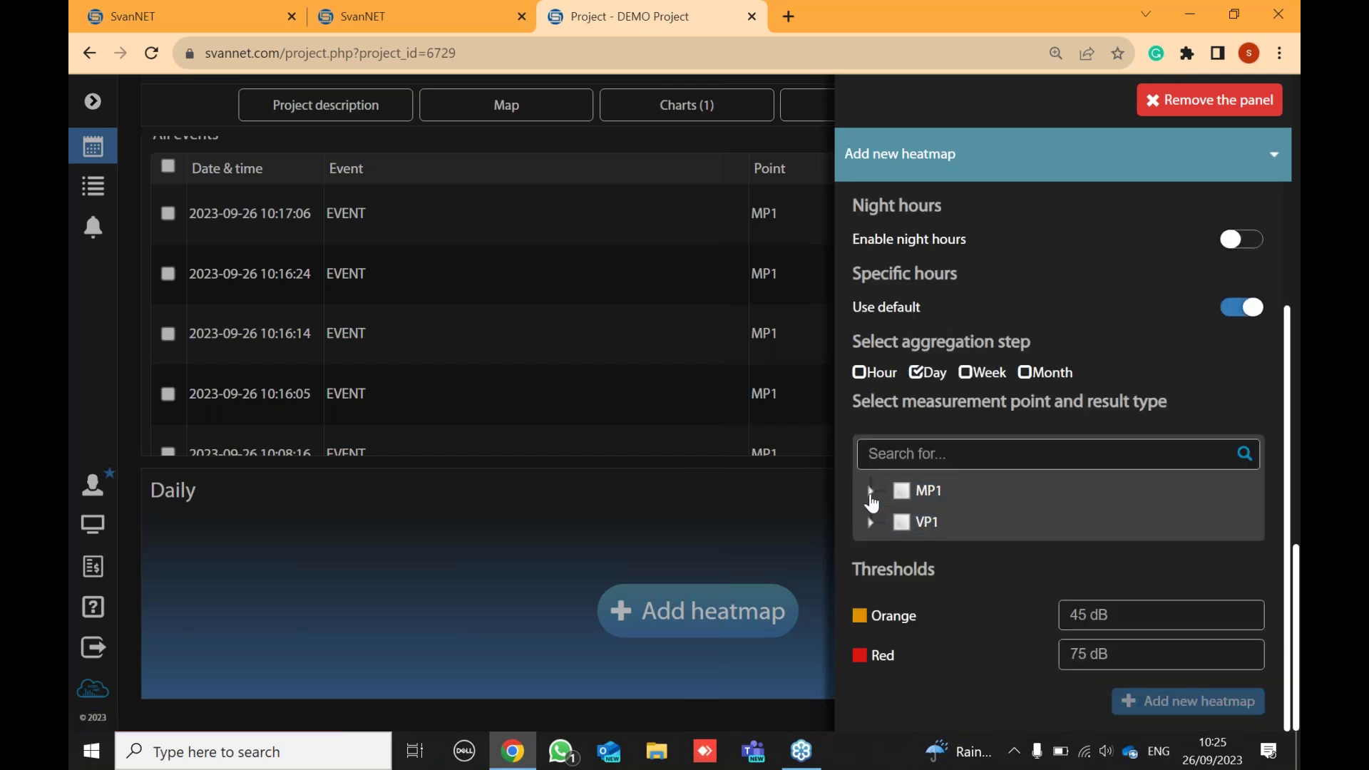
{"action": "left_click", "coordinate": [871, 493]}
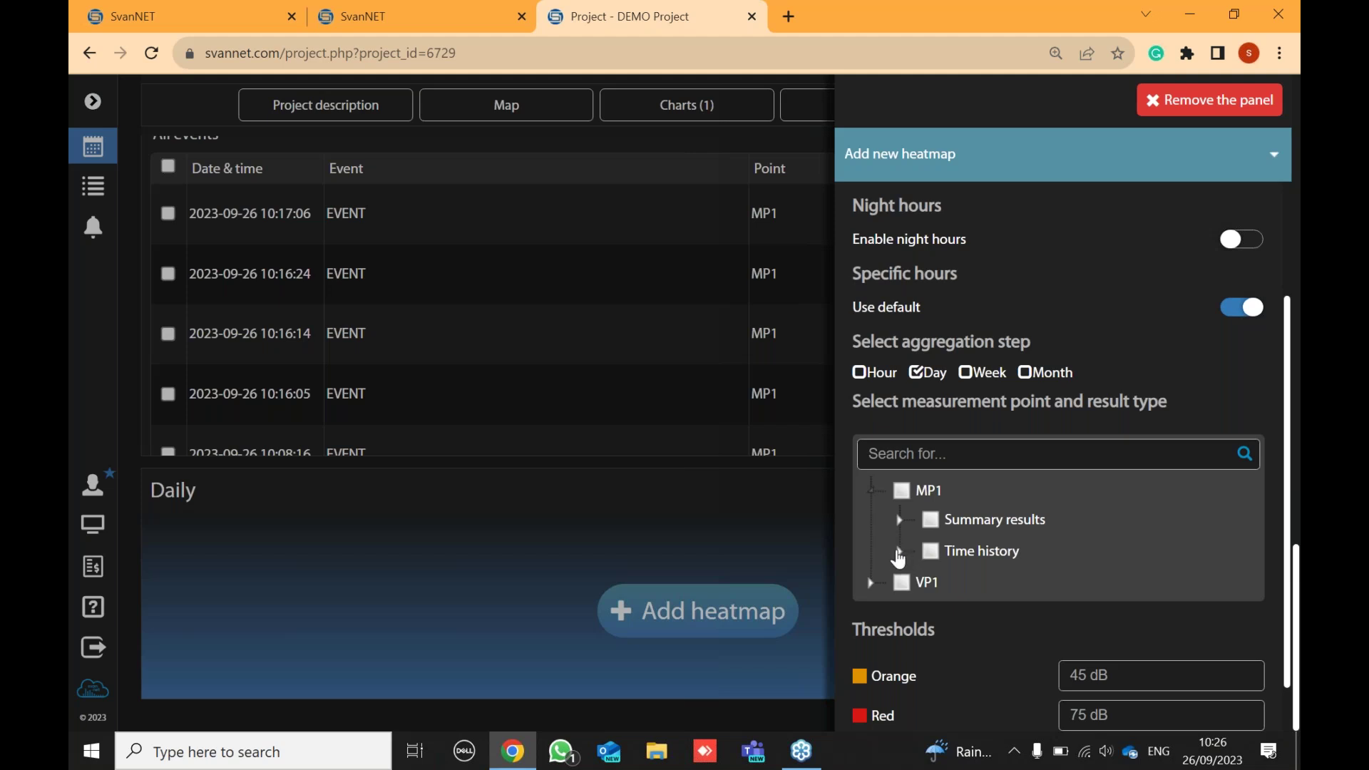
{"action": "left_click", "coordinate": [900, 553]}
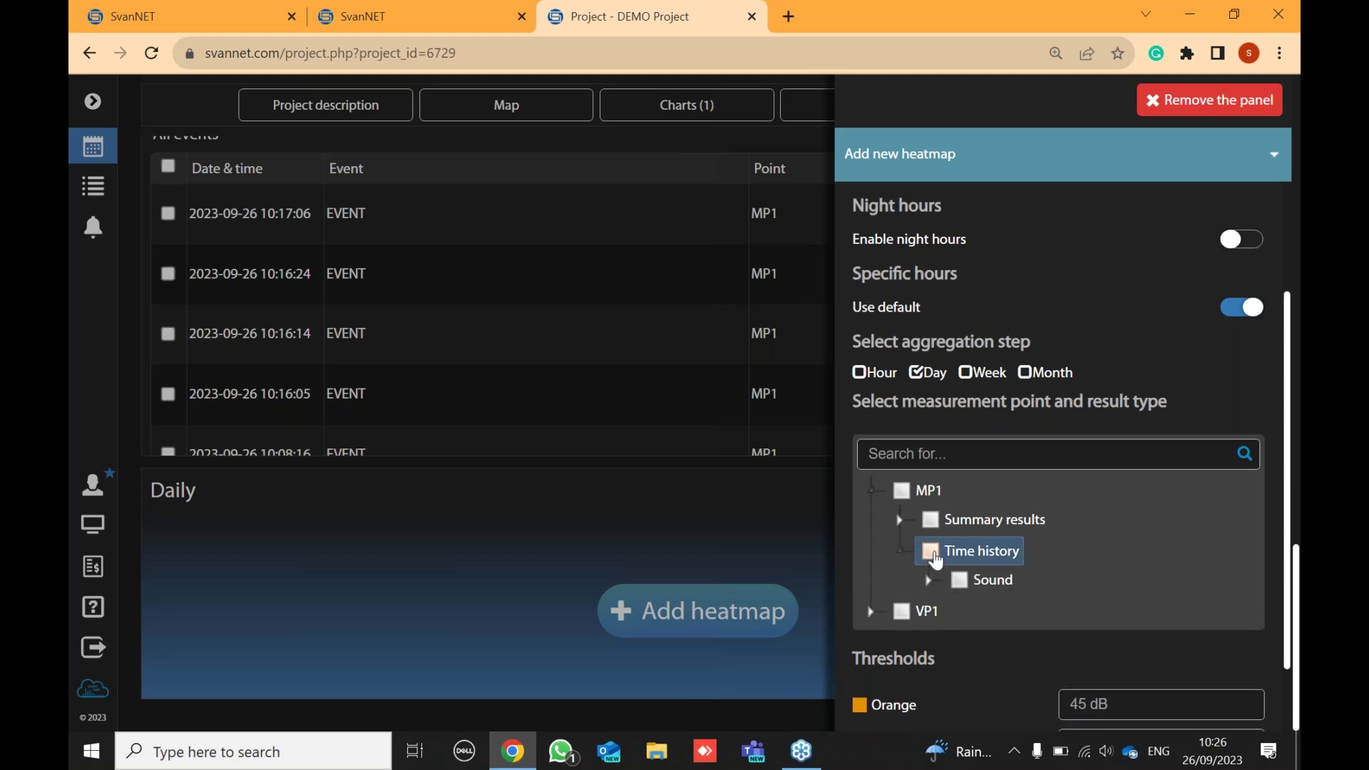
{"action": "left_click", "coordinate": [928, 580]}
{"action": "mouse_move", "coordinate": [988, 612]}
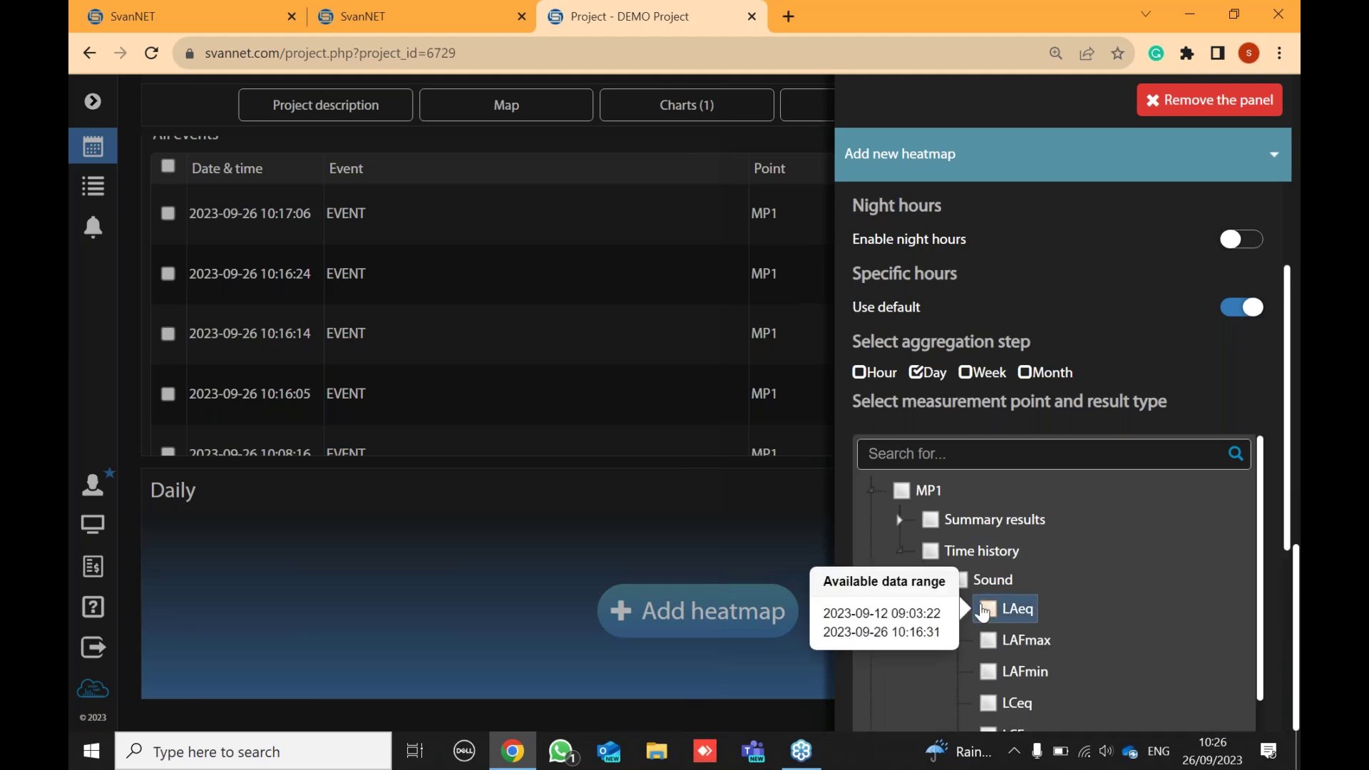
{"action": "scroll", "coordinate": [1100, 574], "scroll_direction": "down", "scroll_amount": 6}
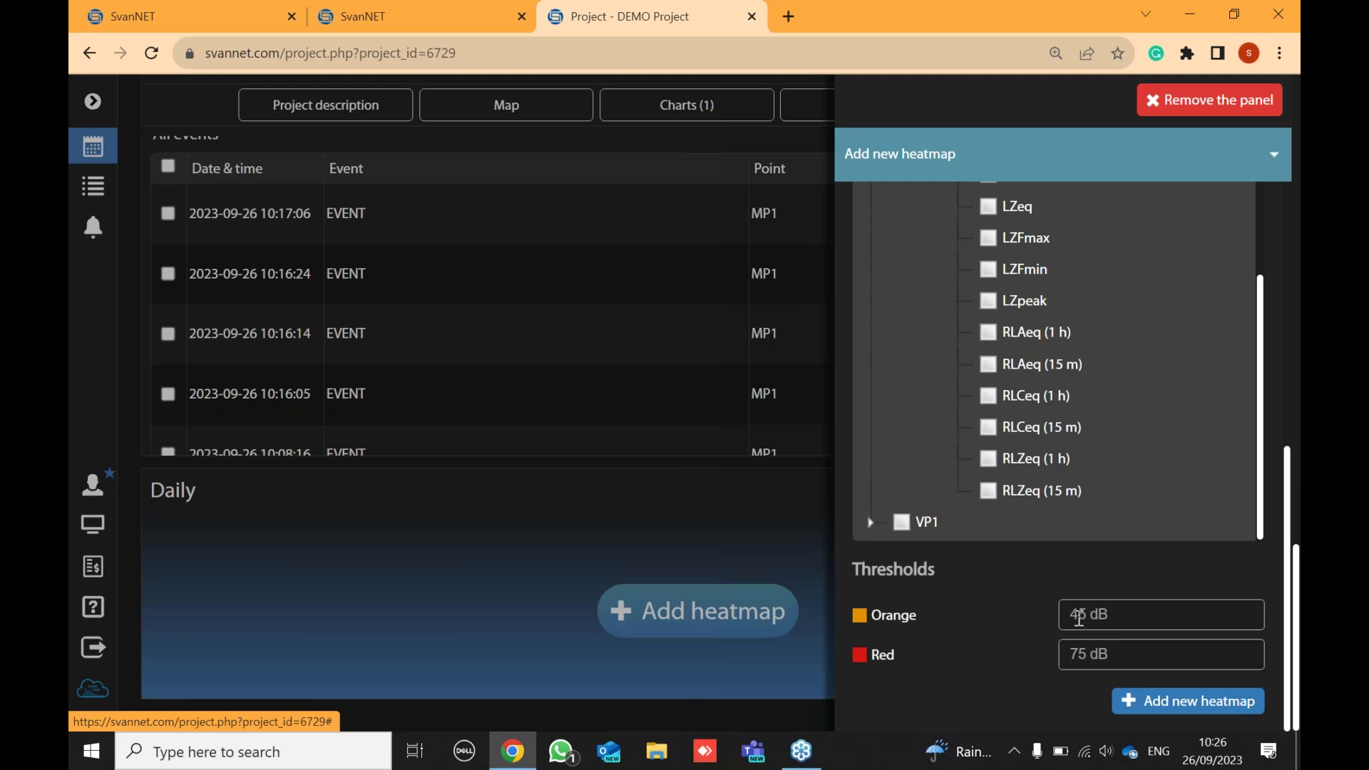
- Lower the Red threshold from 75 to 55 dB
{"action": "left_click", "coordinate": [1090, 650]}
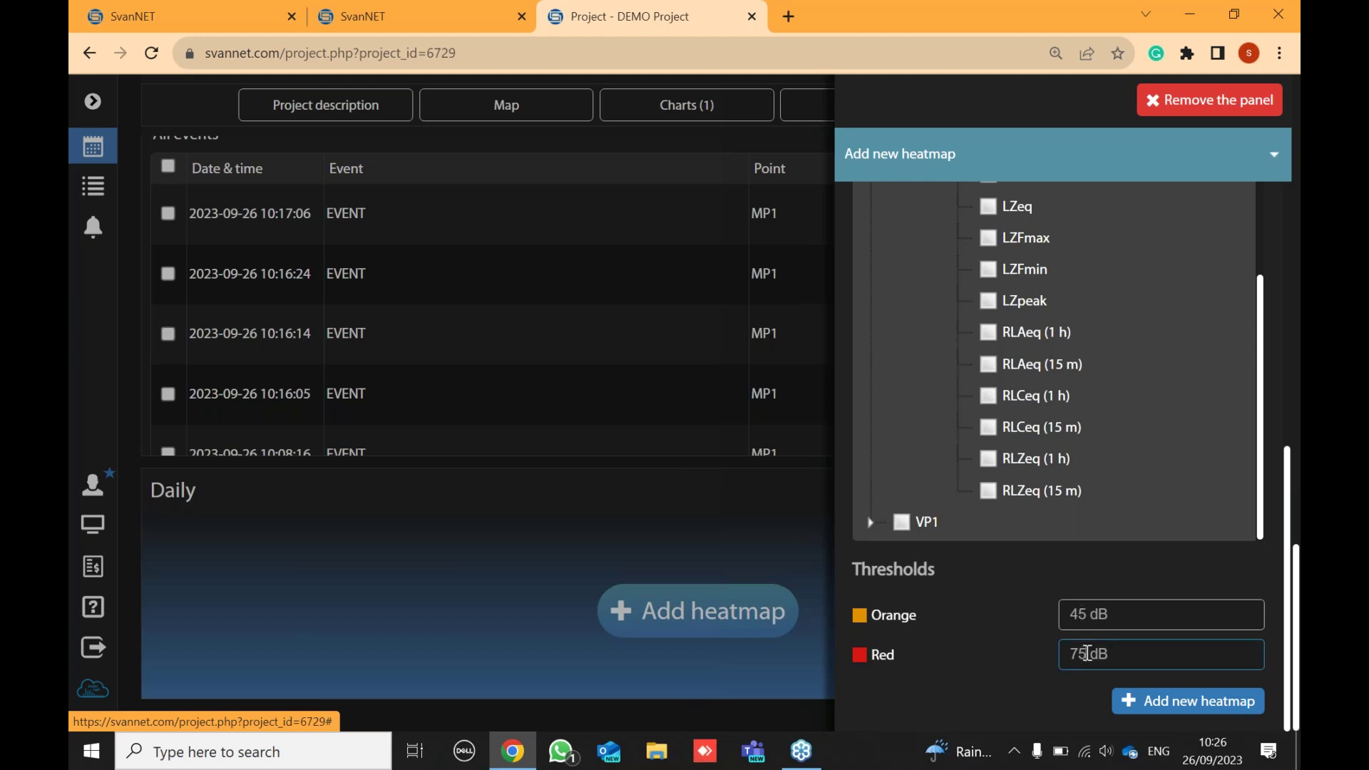
{"action": "key", "text": "BackSpace"}
{"action": "key", "text": "BackSpace"}
{"action": "type", "text": "55"}
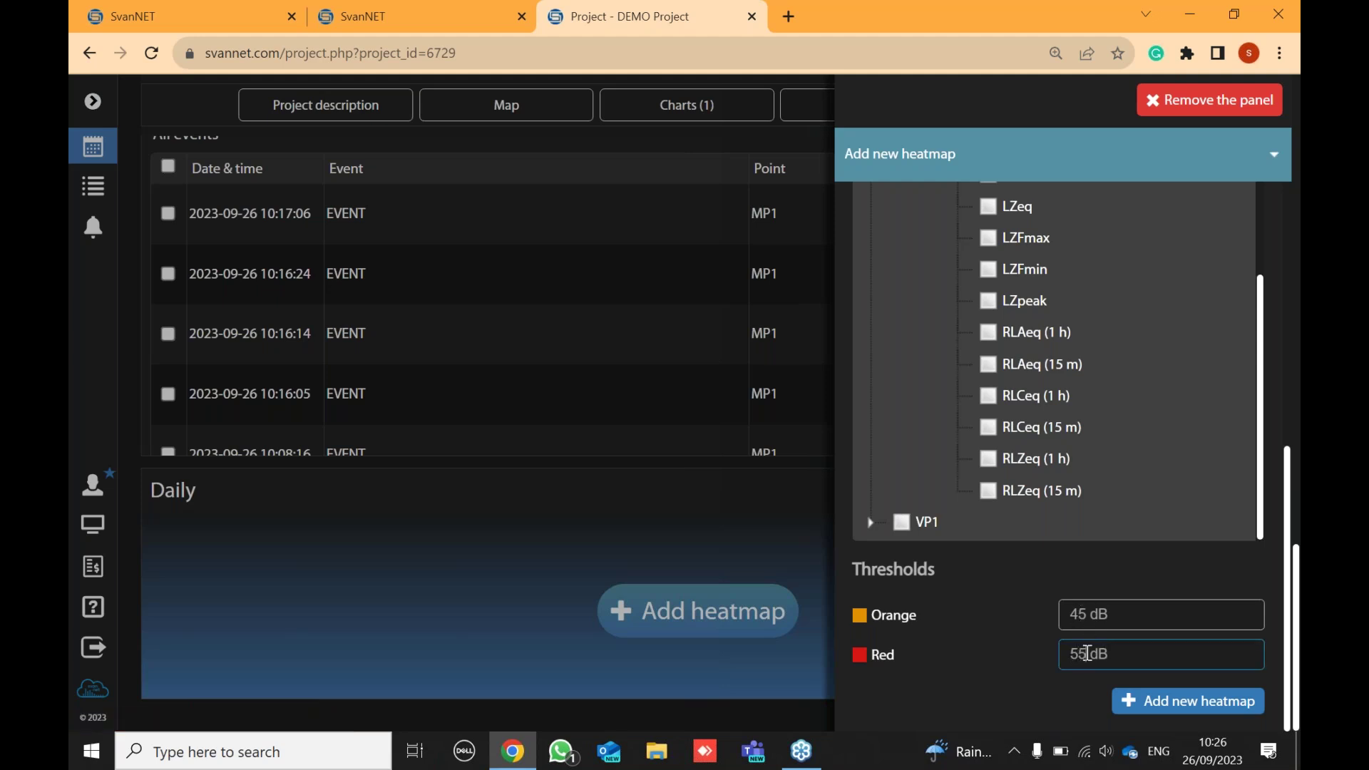
{"action": "scroll", "coordinate": [1140, 507], "scroll_direction": "up", "scroll_amount": 5}
{"action": "scroll", "coordinate": [1134, 507], "scroll_direction": "up", "scroll_amount": 7}
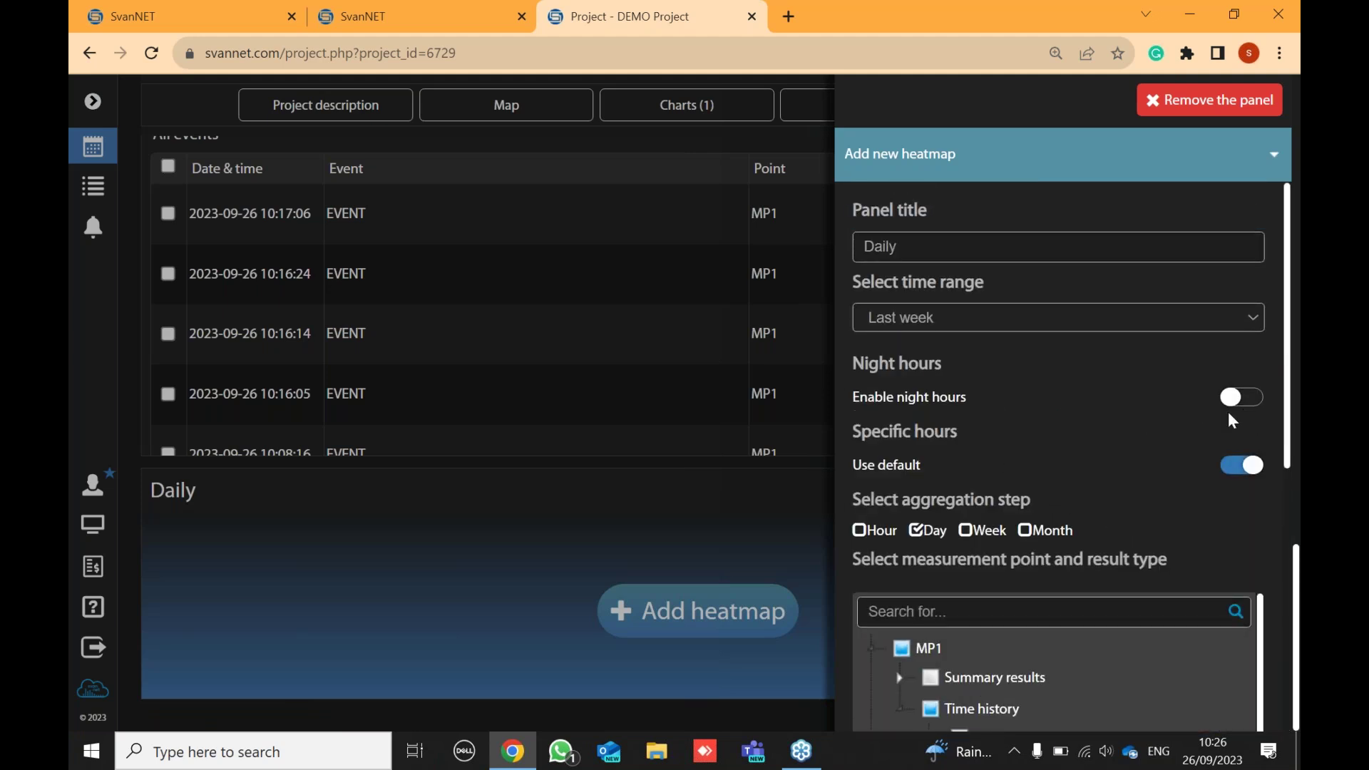
- Replace the default hours with enabled specific hours from 08:00 to 18:00
{"action": "left_click", "coordinate": [1241, 467]}
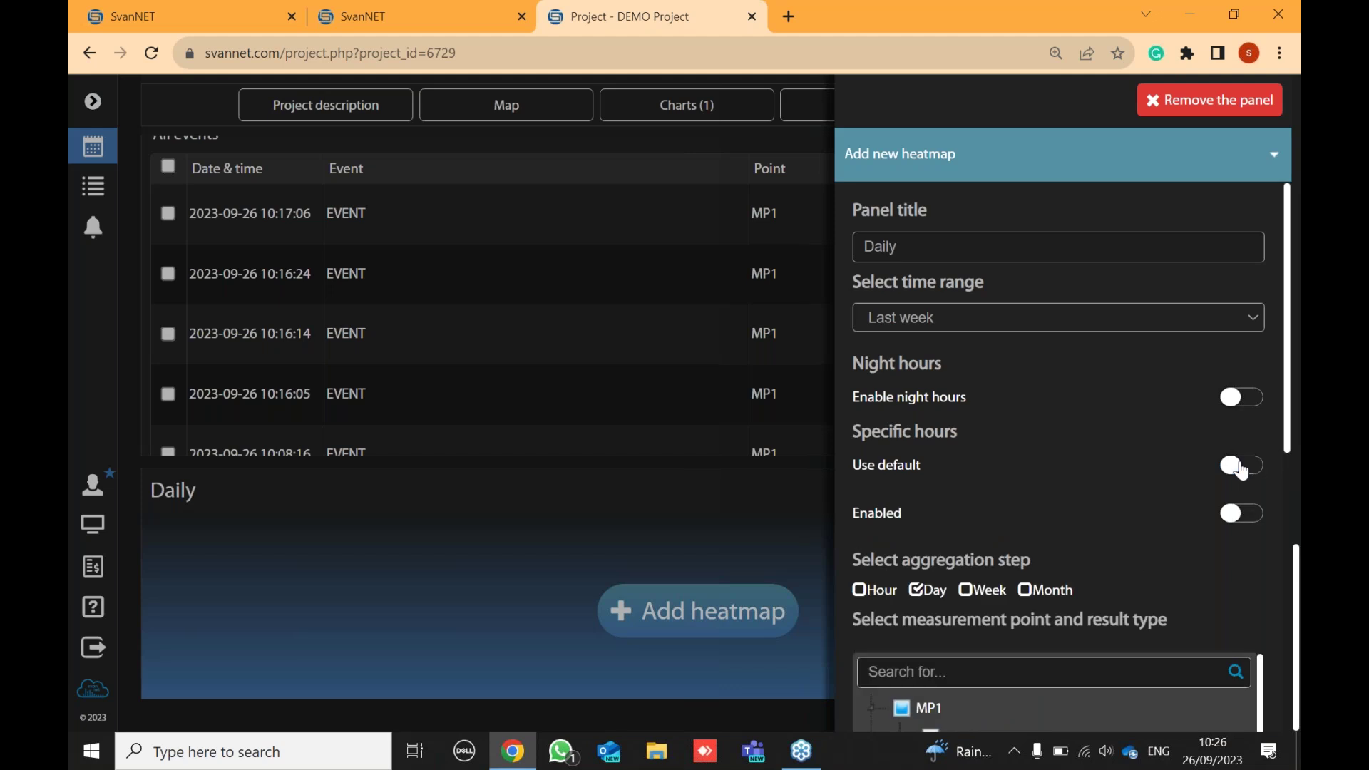
{"action": "left_click", "coordinate": [1253, 516]}
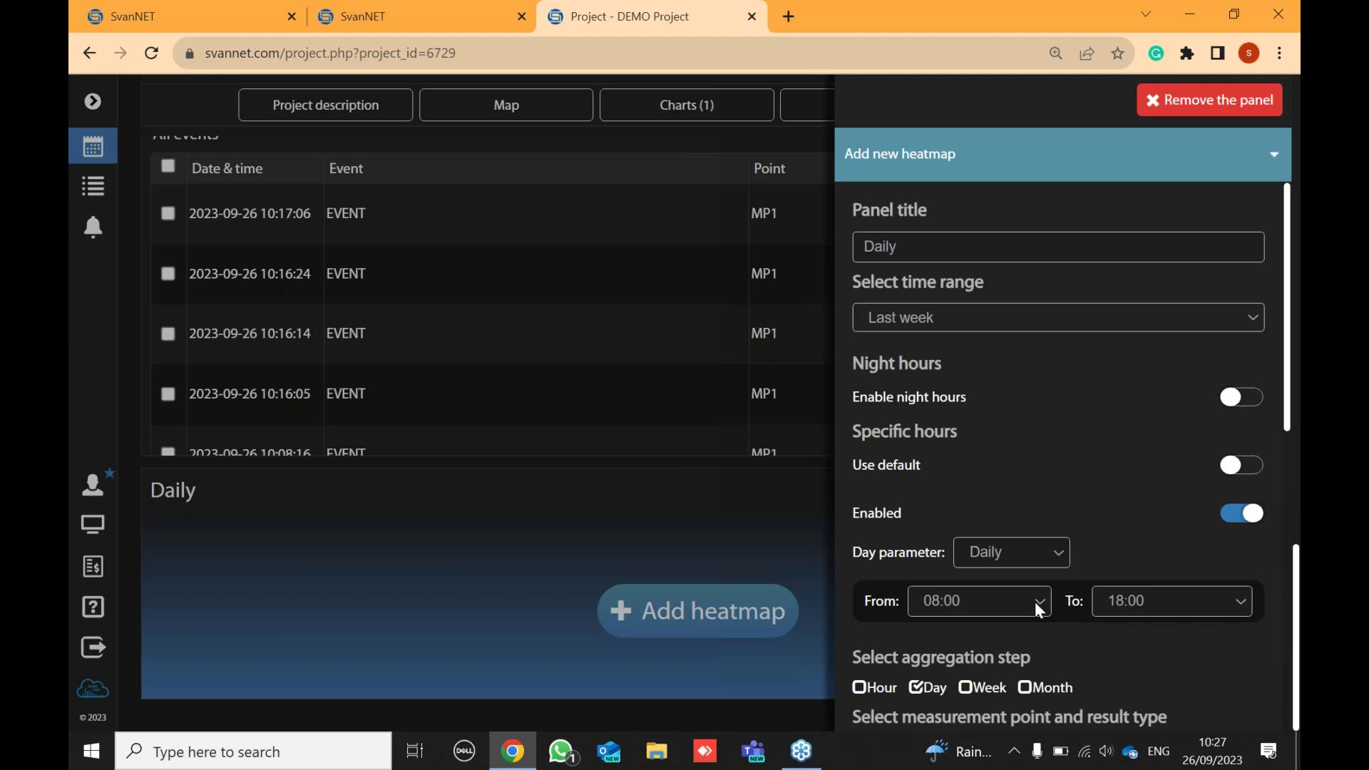
{"action": "left_click", "coordinate": [1038, 601]}
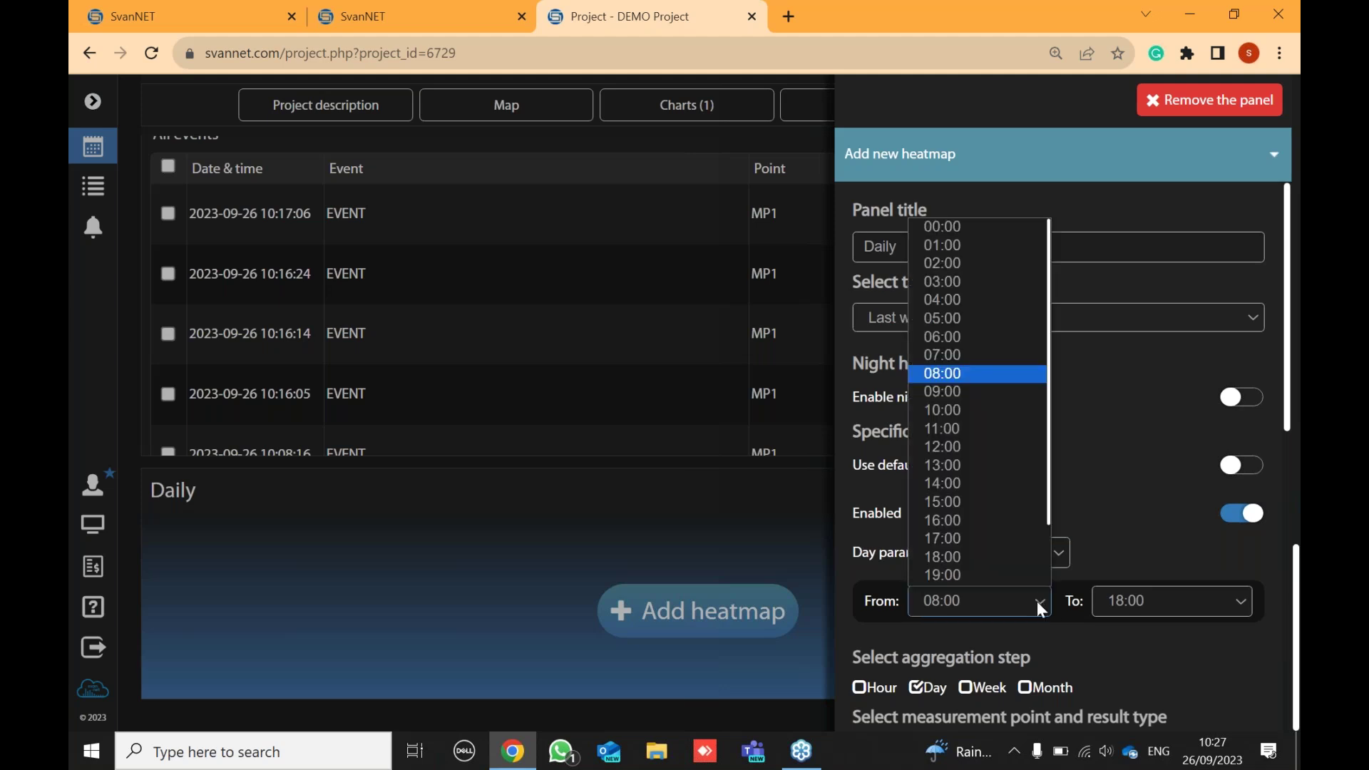
{"action": "left_click", "coordinate": [965, 374]}
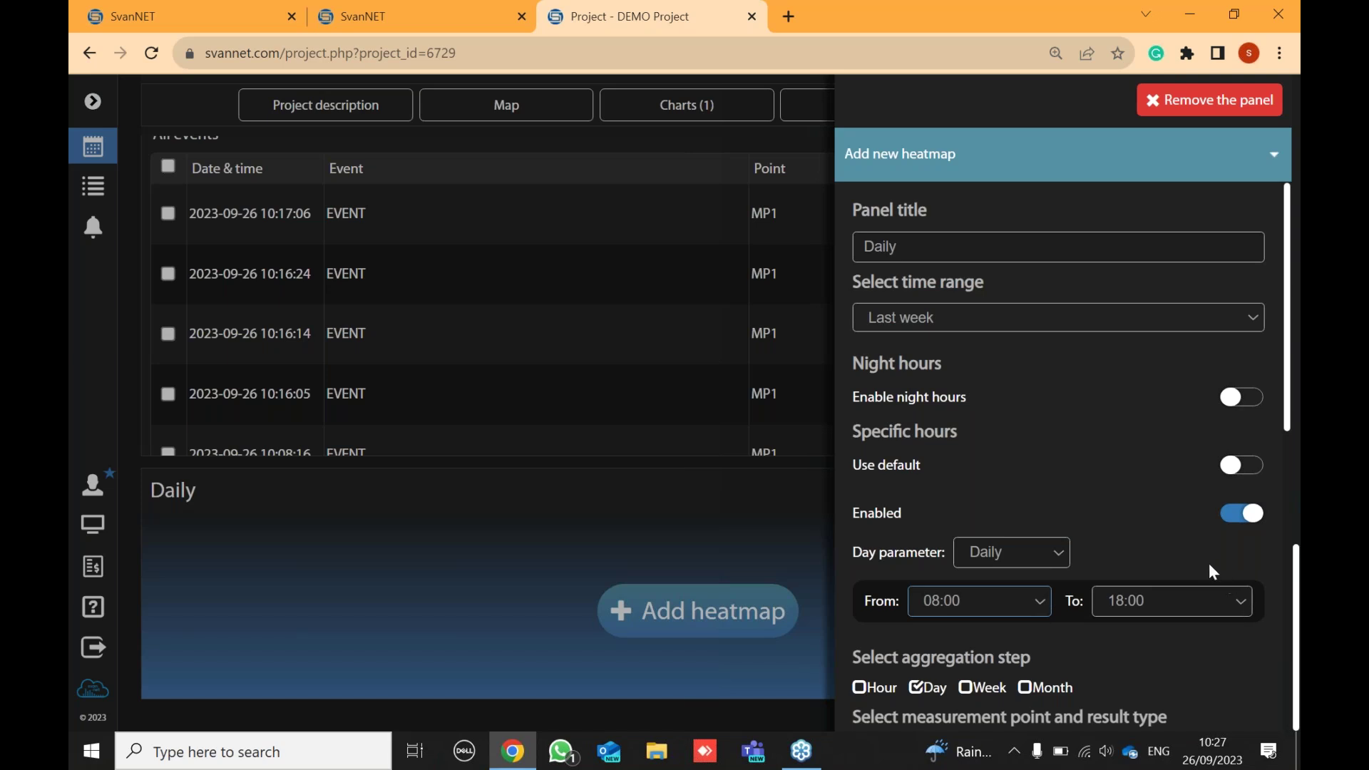
{"action": "scroll", "coordinate": [1207, 563], "scroll_direction": "down", "scroll_amount": 4}
{"action": "scroll", "coordinate": [1206, 568], "scroll_direction": "down", "scroll_amount": 4}
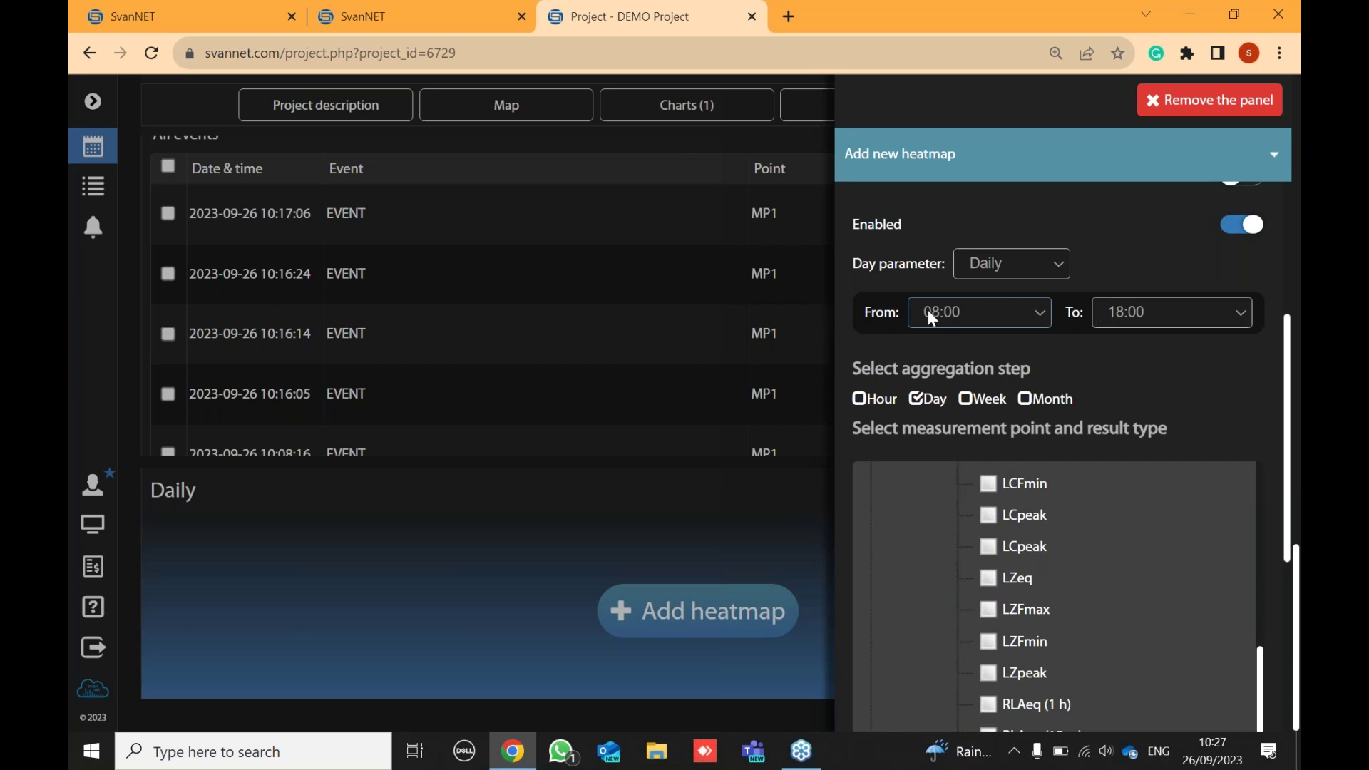
{"action": "scroll", "coordinate": [1247, 385], "scroll_direction": "down", "scroll_amount": 5}
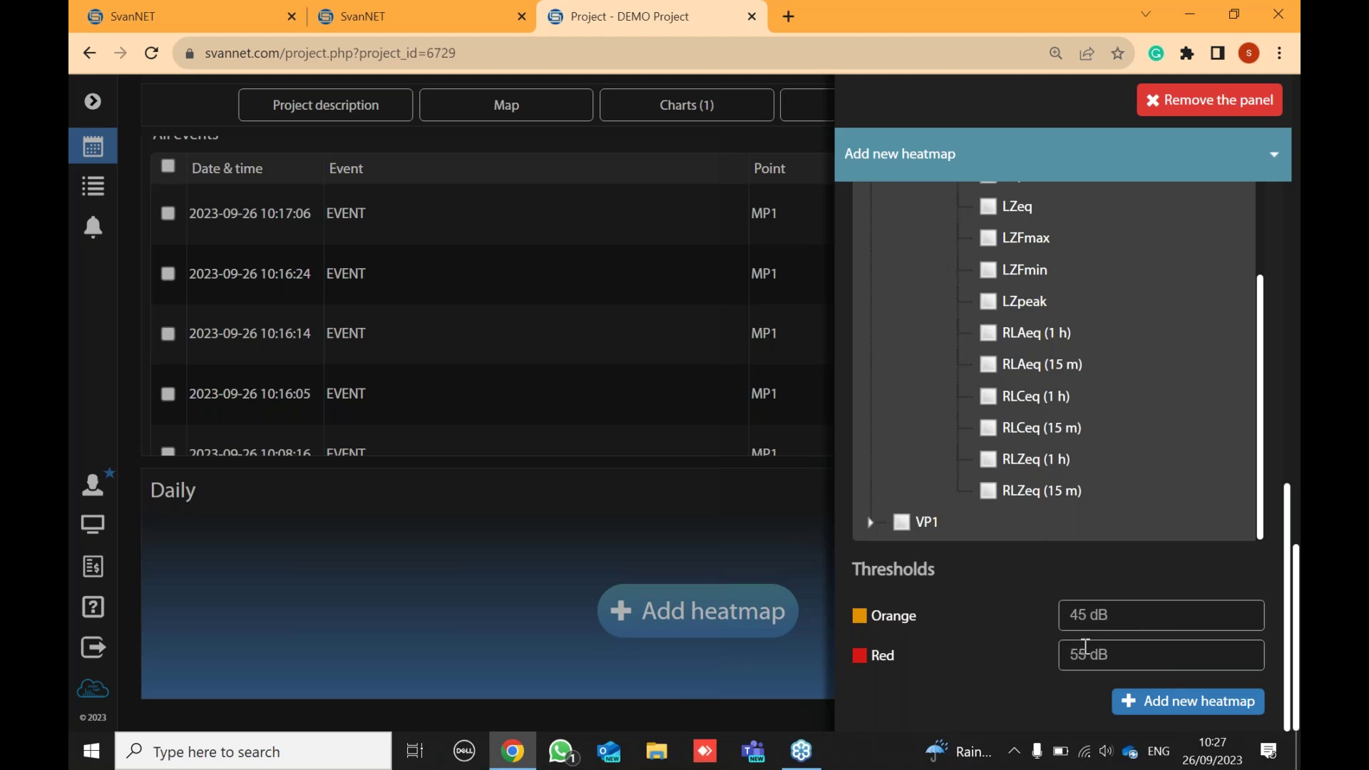
- Create the Daily LAeq heatmap and check its coloured day cells for 09-19 to 09-24
{"action": "left_click", "coordinate": [1168, 702]}
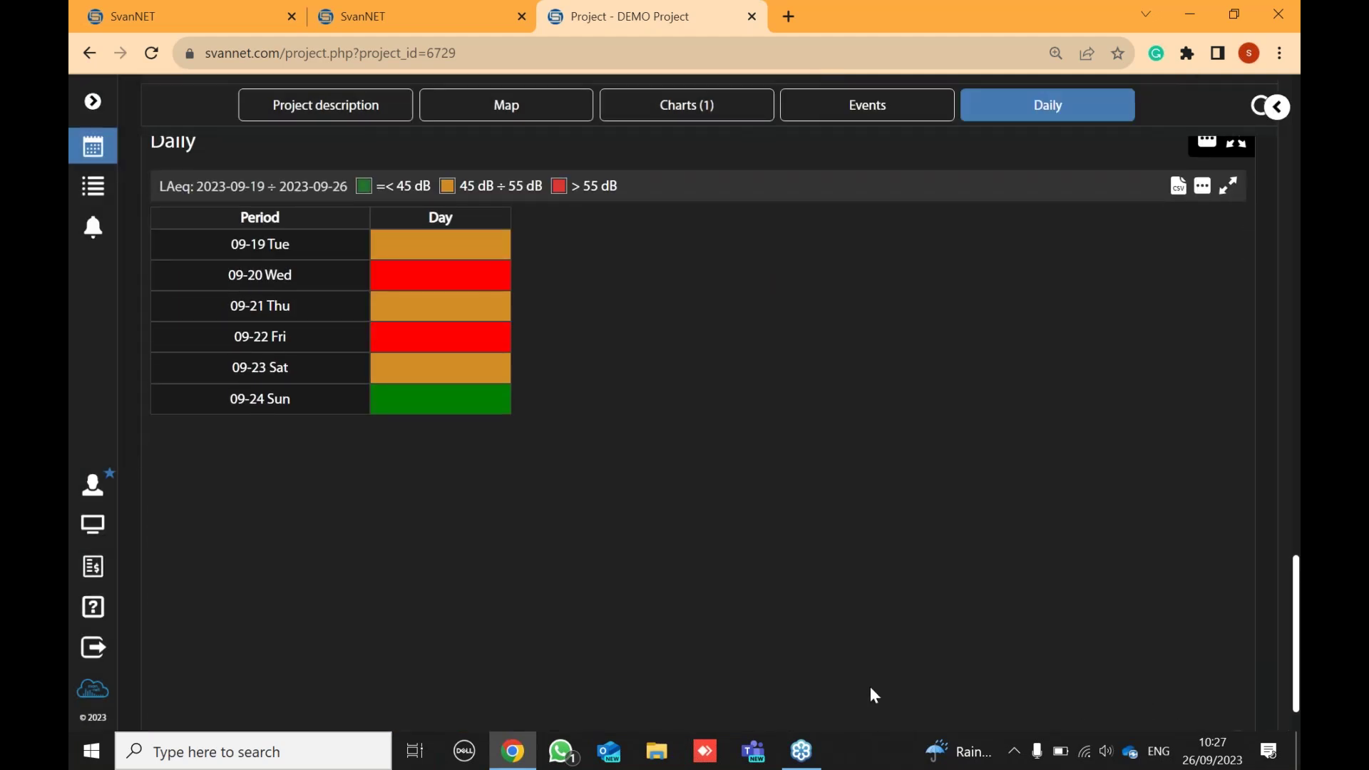
{"action": "mouse_move", "coordinate": [431, 254]}
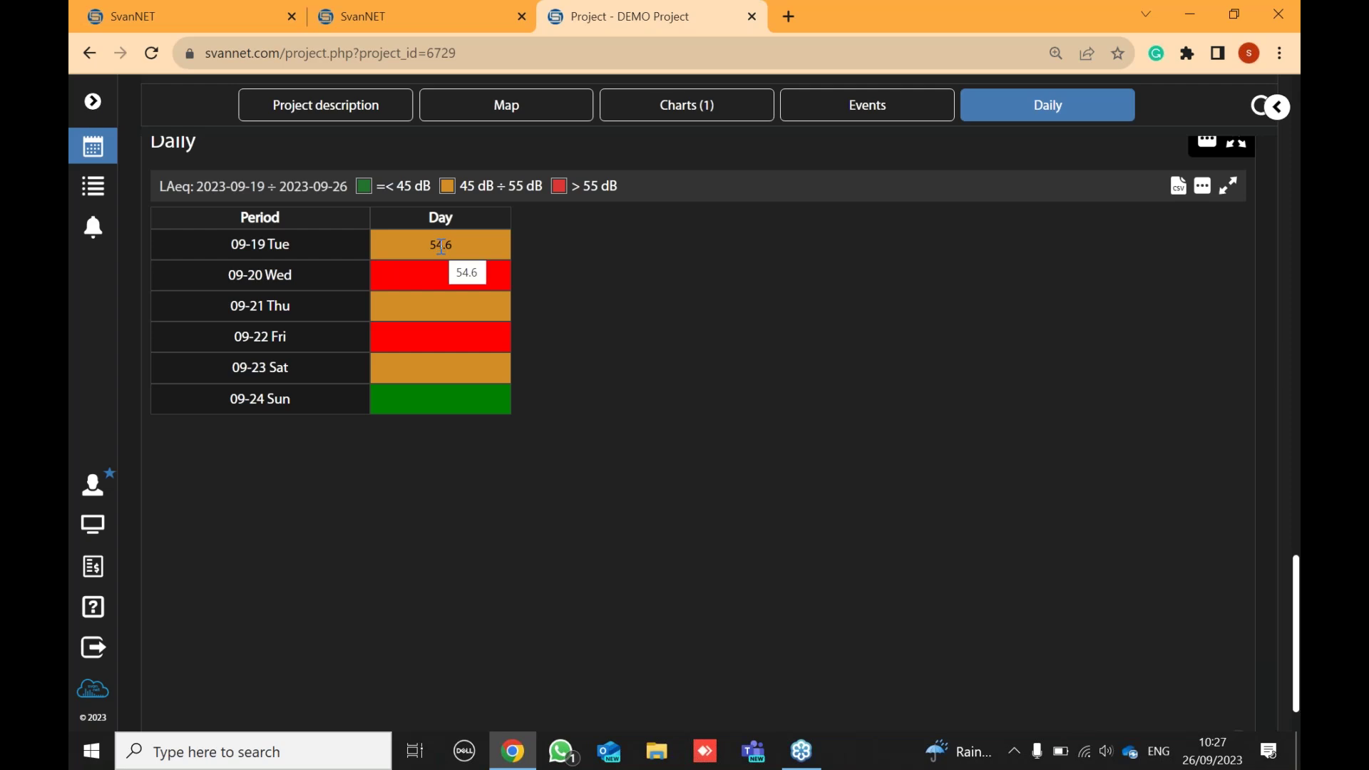
{"action": "mouse_move", "coordinate": [434, 342]}
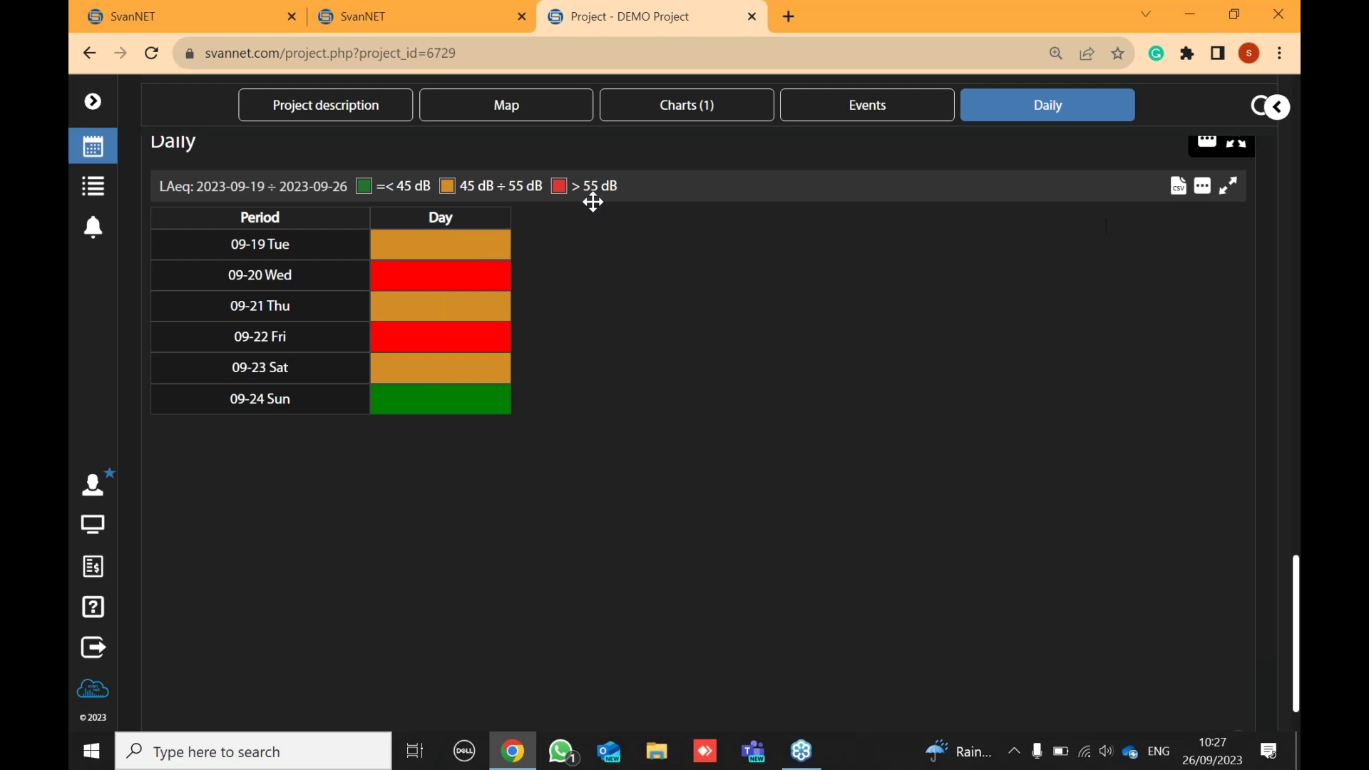
{"action": "left_click", "coordinate": [1203, 186]}
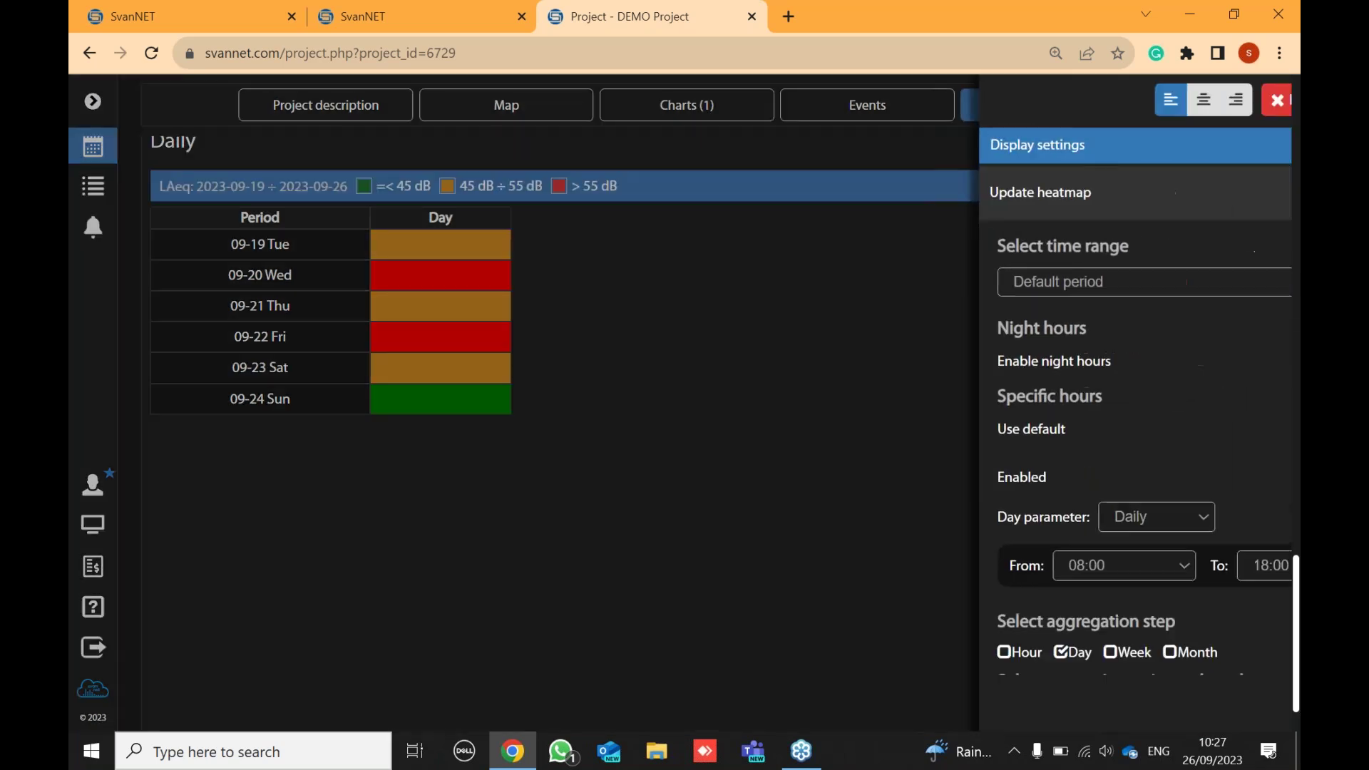
- Turn on Display values so each Daily heatmap cell shows its dB value
{"action": "left_click", "coordinate": [690, 246]}
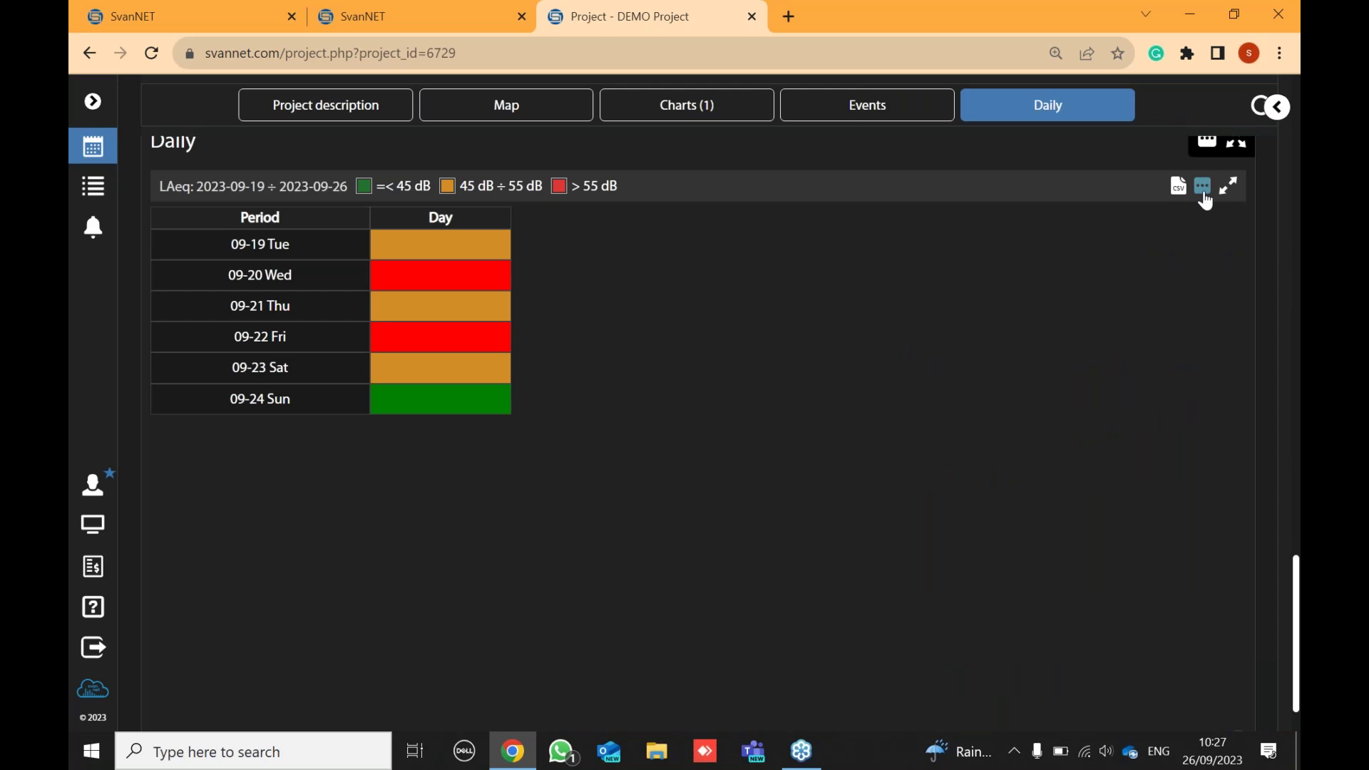
{"action": "left_click", "coordinate": [1203, 187]}
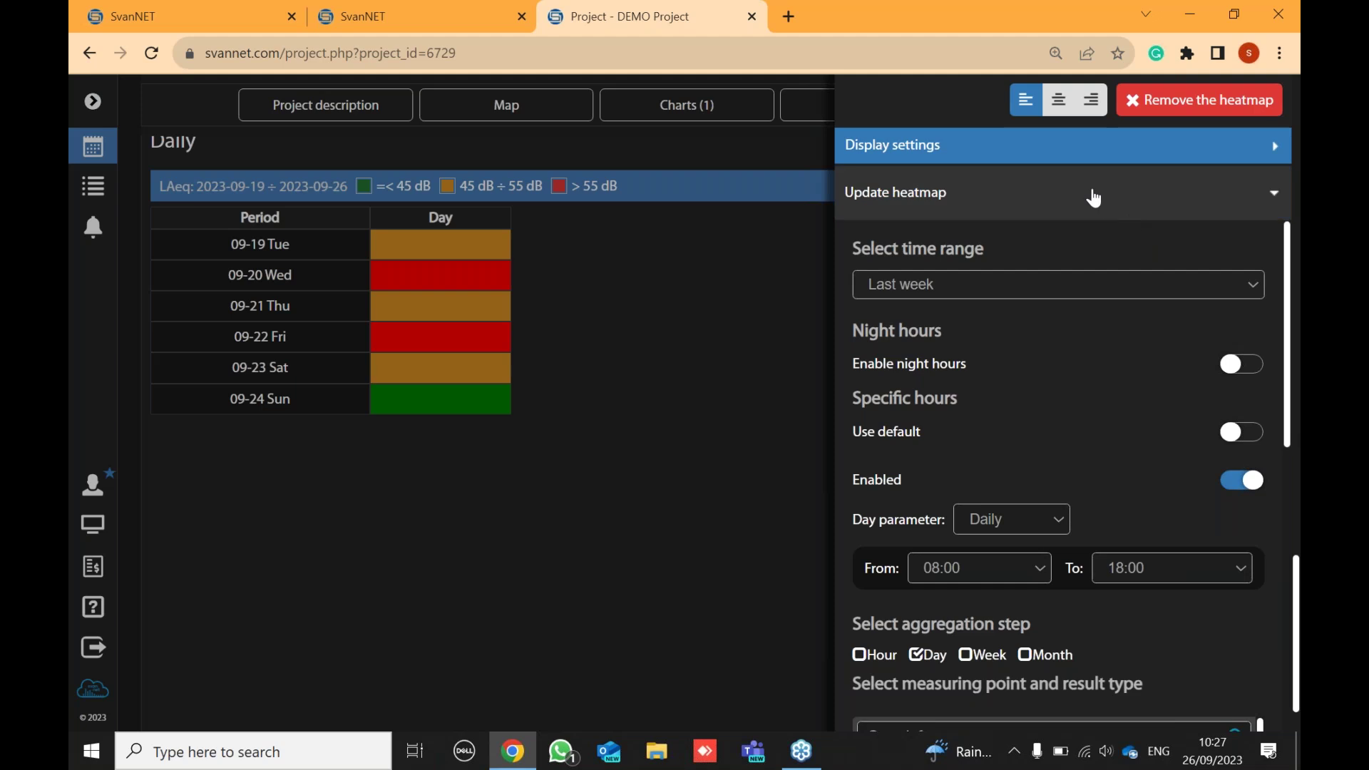
{"action": "left_click", "coordinate": [1023, 150]}
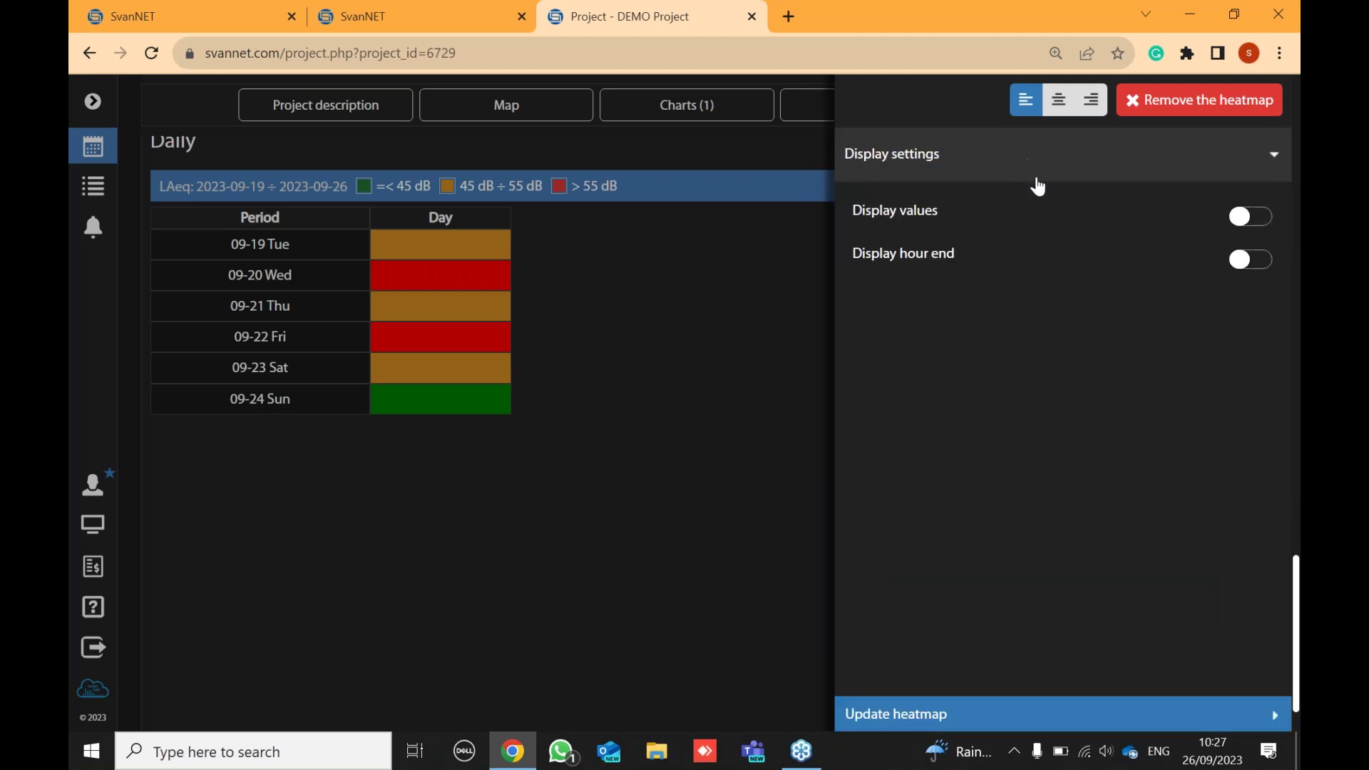
{"action": "left_click", "coordinate": [1252, 227]}
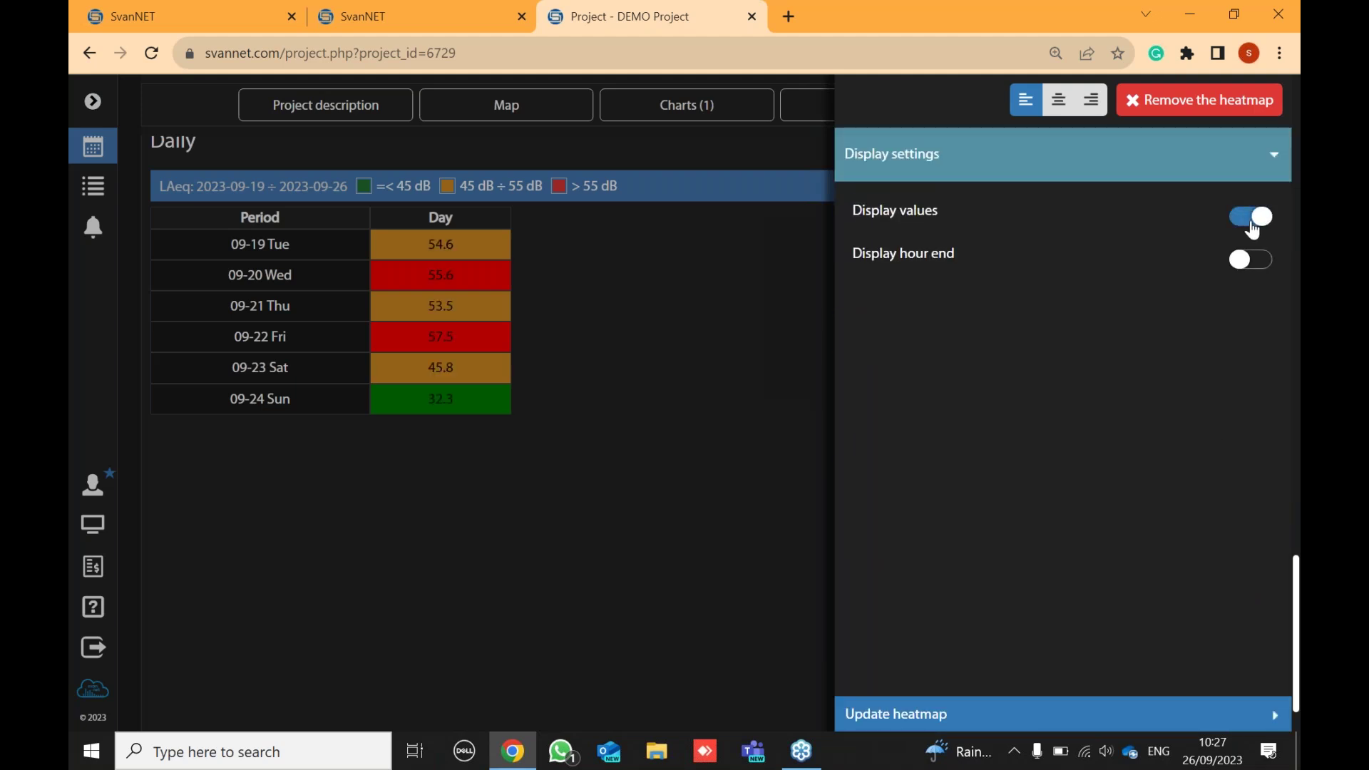
{"action": "left_click", "coordinate": [517, 254]}
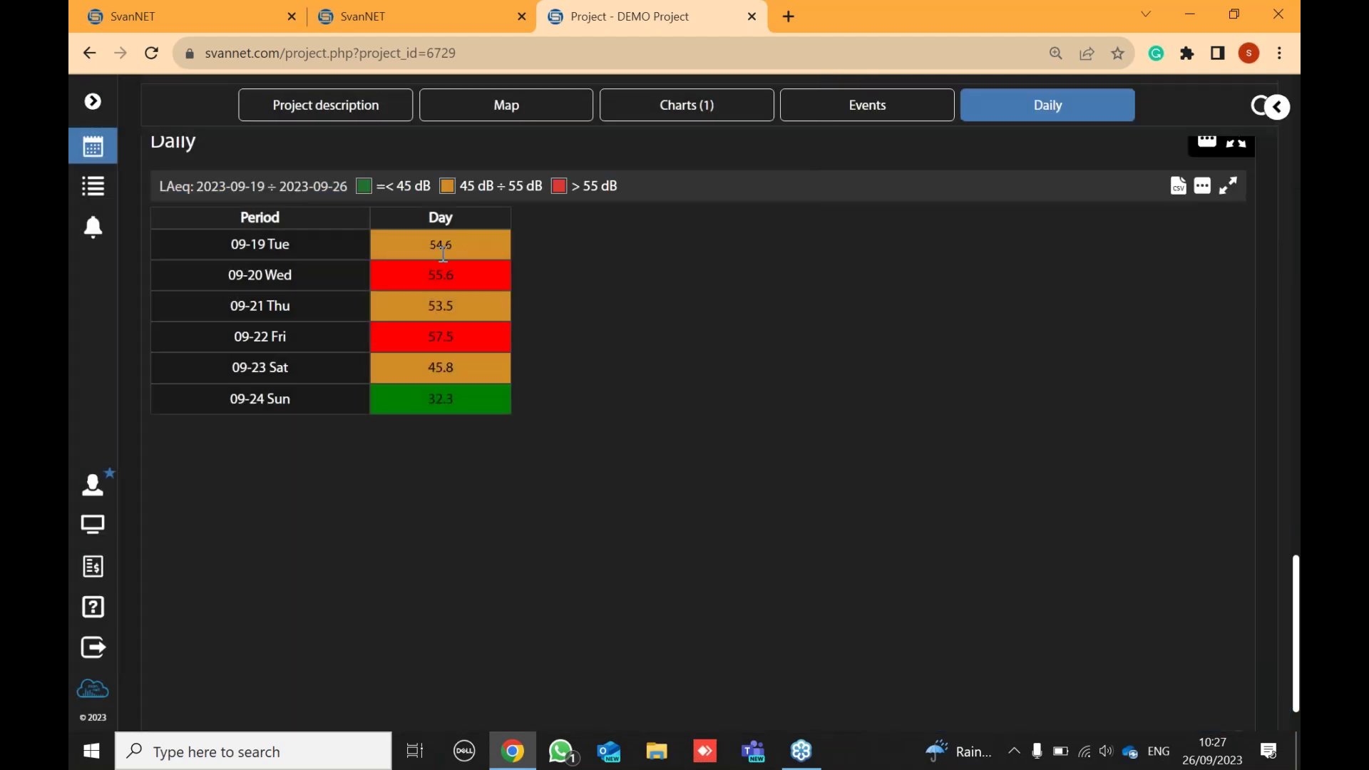
{"action": "scroll", "coordinate": [768, 394], "scroll_direction": "up", "scroll_amount": 2}
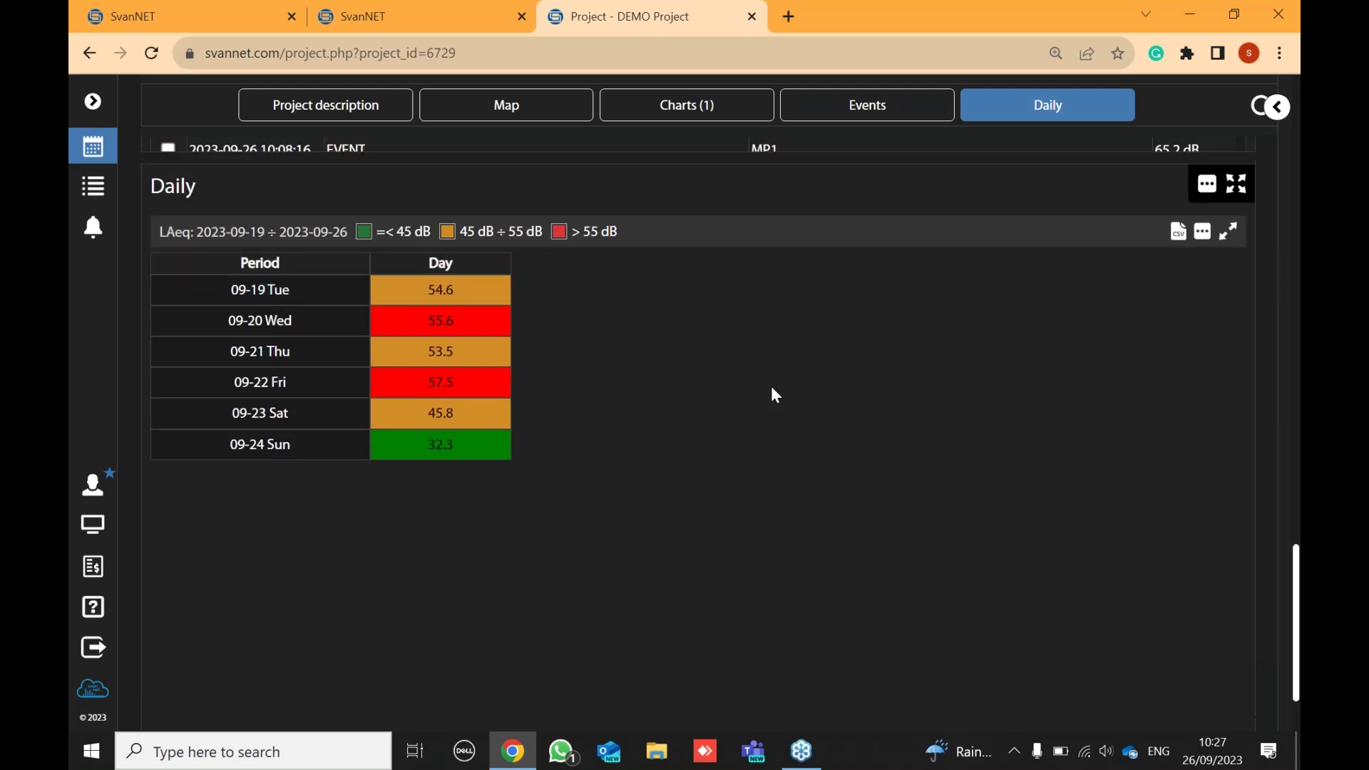
{"action": "scroll", "coordinate": [1012, 449], "scroll_direction": "up", "scroll_amount": 10}
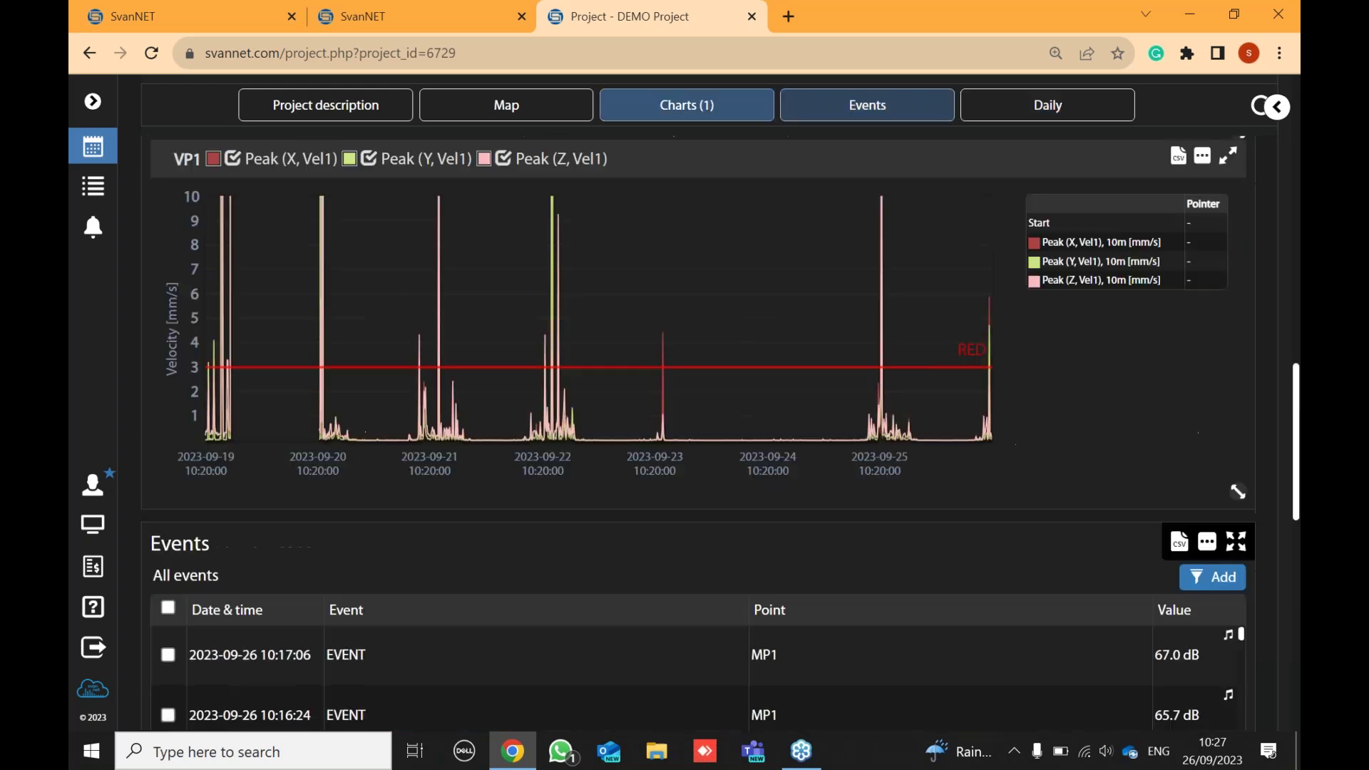
{"action": "scroll", "coordinate": [1042, 396], "scroll_direction": "up", "scroll_amount": 3}
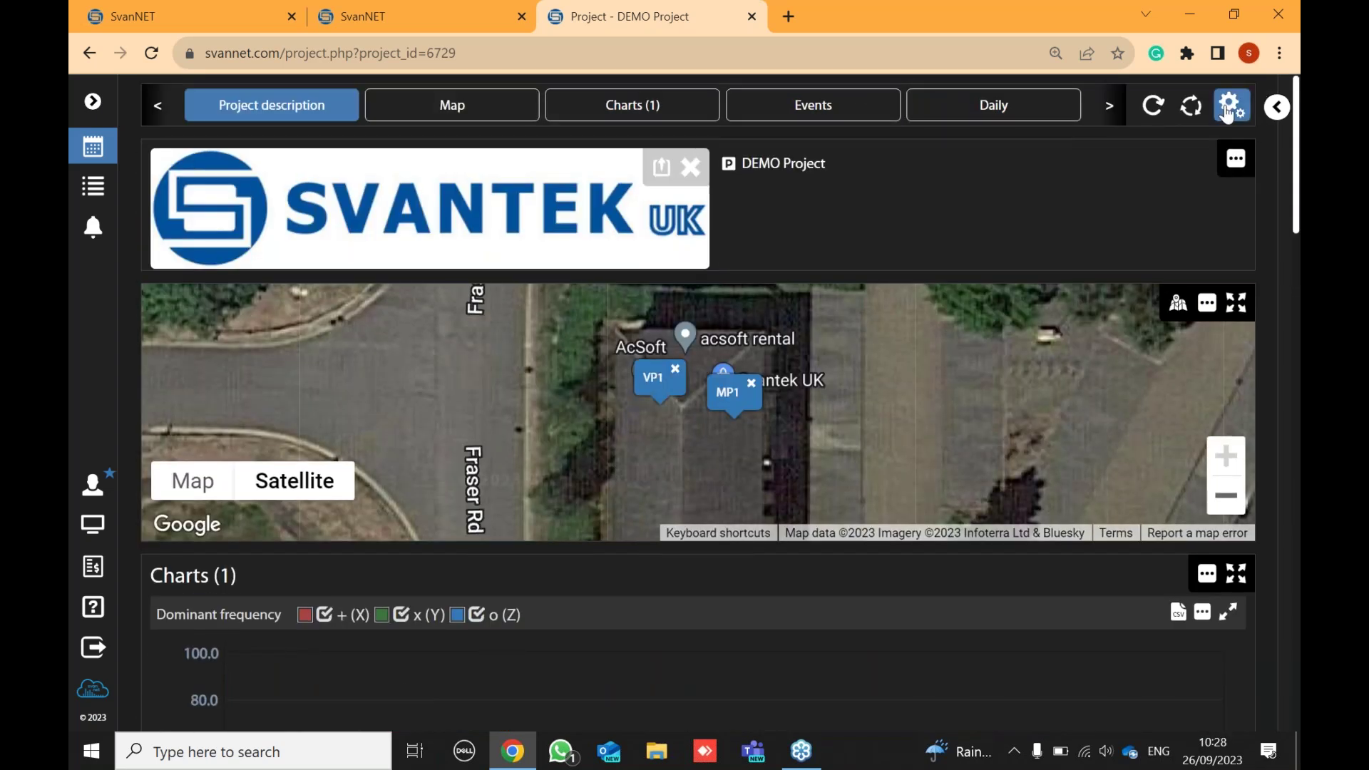
- Add a second Heatmaps panel to the DEMO Project dashboard and show its add-heatmap form
{"action": "left_click", "coordinate": [1228, 111]}
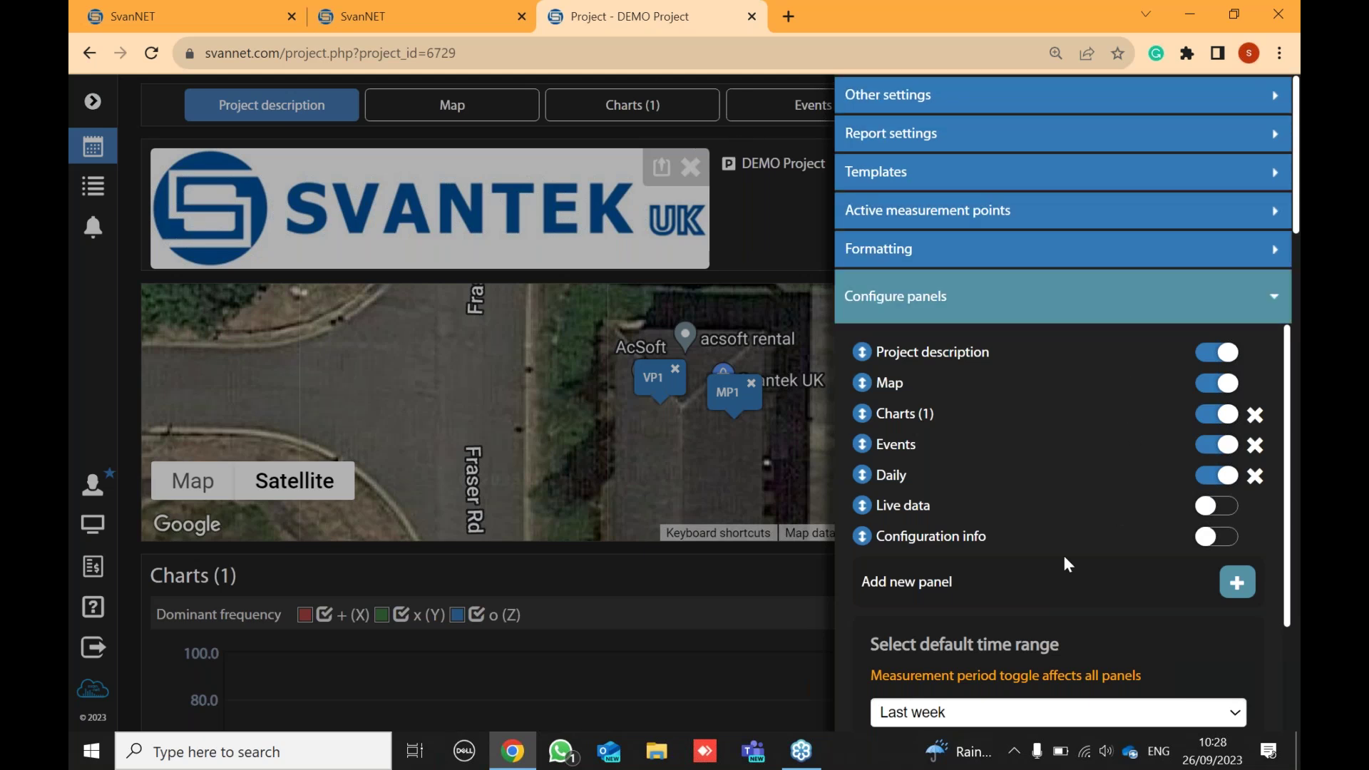
{"action": "left_click", "coordinate": [972, 591]}
{"action": "scroll", "coordinate": [981, 596], "scroll_direction": "down", "scroll_amount": 2}
{"action": "left_click", "coordinate": [1075, 603]}
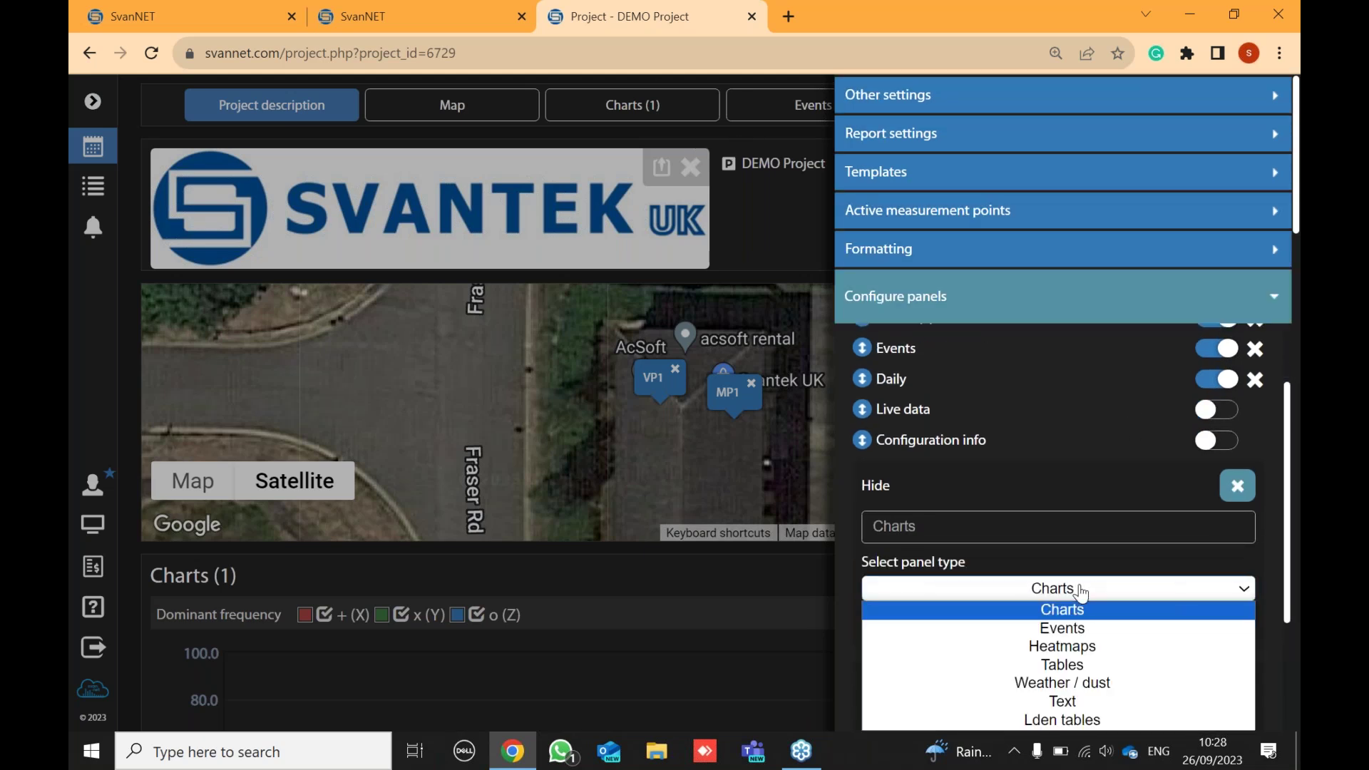
{"action": "left_click", "coordinate": [1081, 650]}
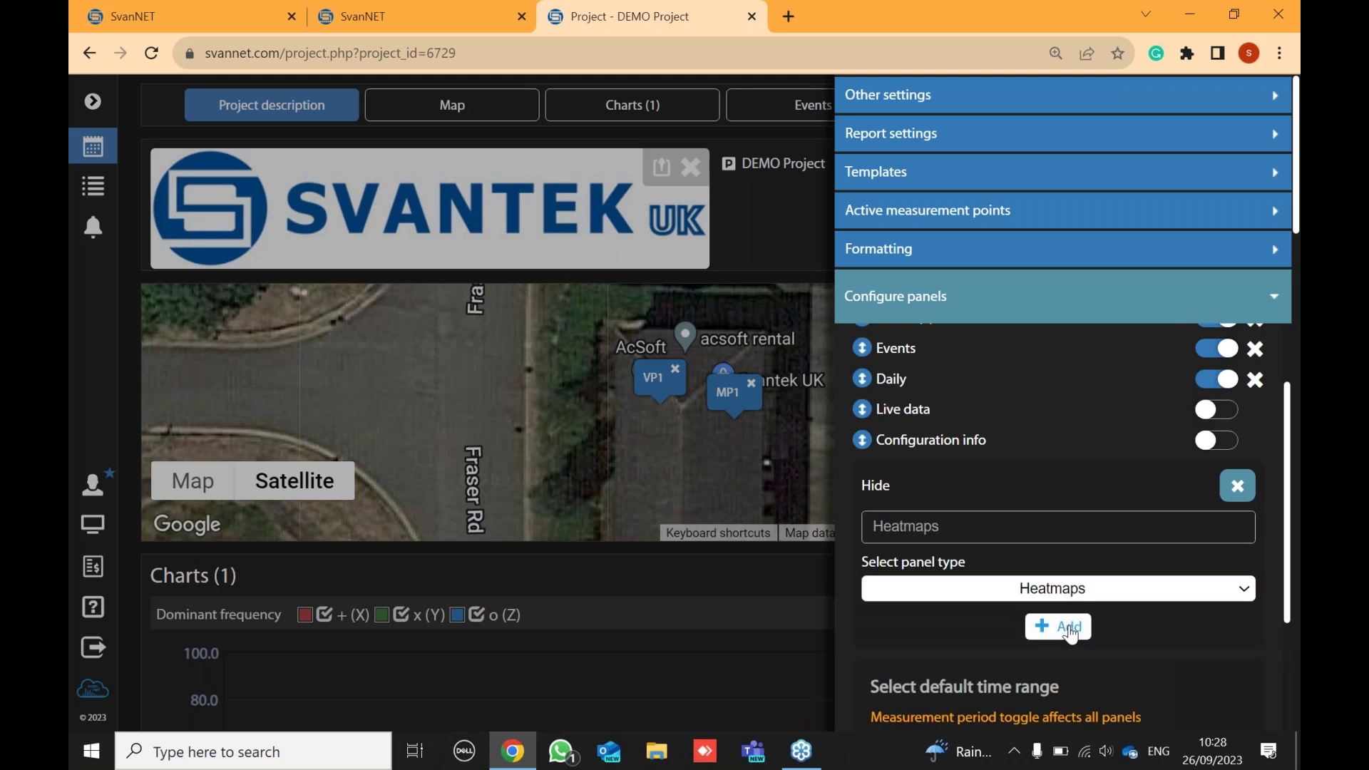
{"action": "left_click", "coordinate": [1073, 633]}
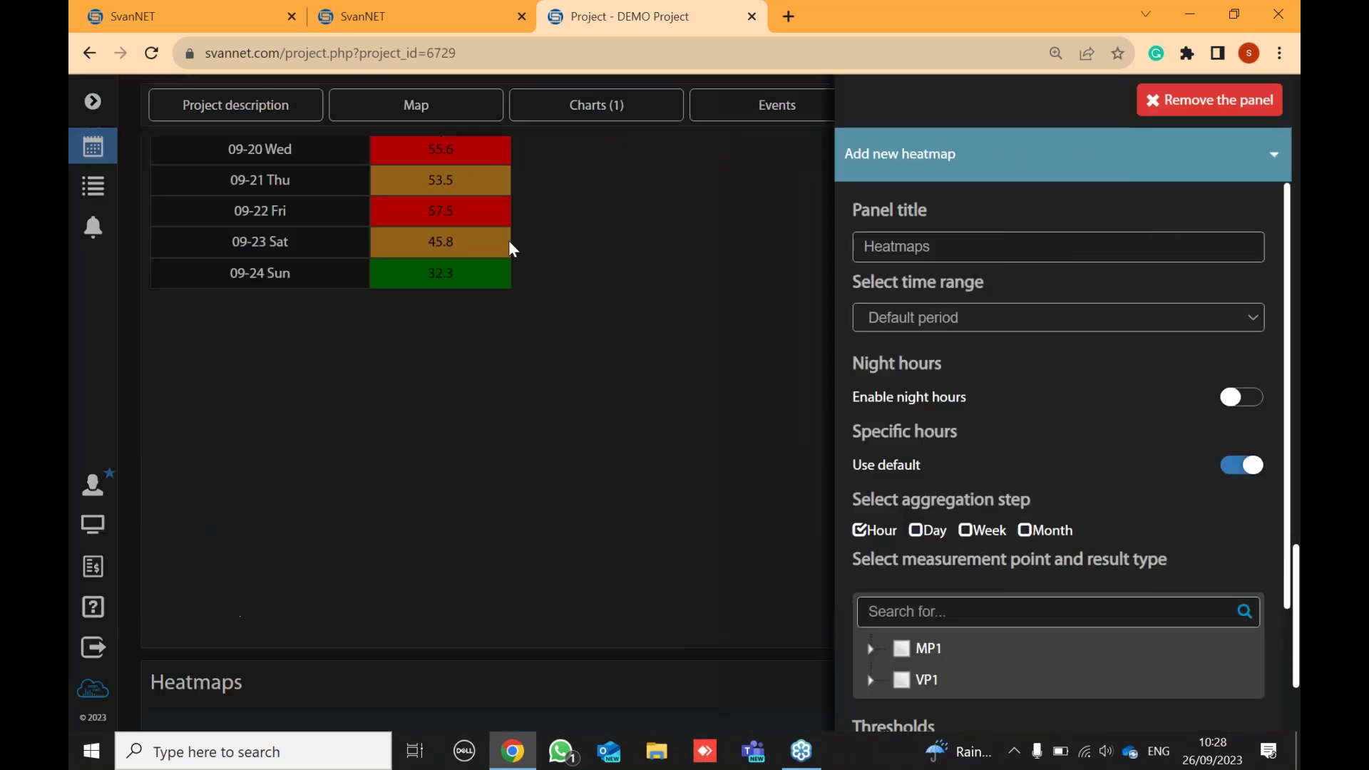
{"action": "scroll", "coordinate": [644, 369], "scroll_direction": "down", "scroll_amount": 3}
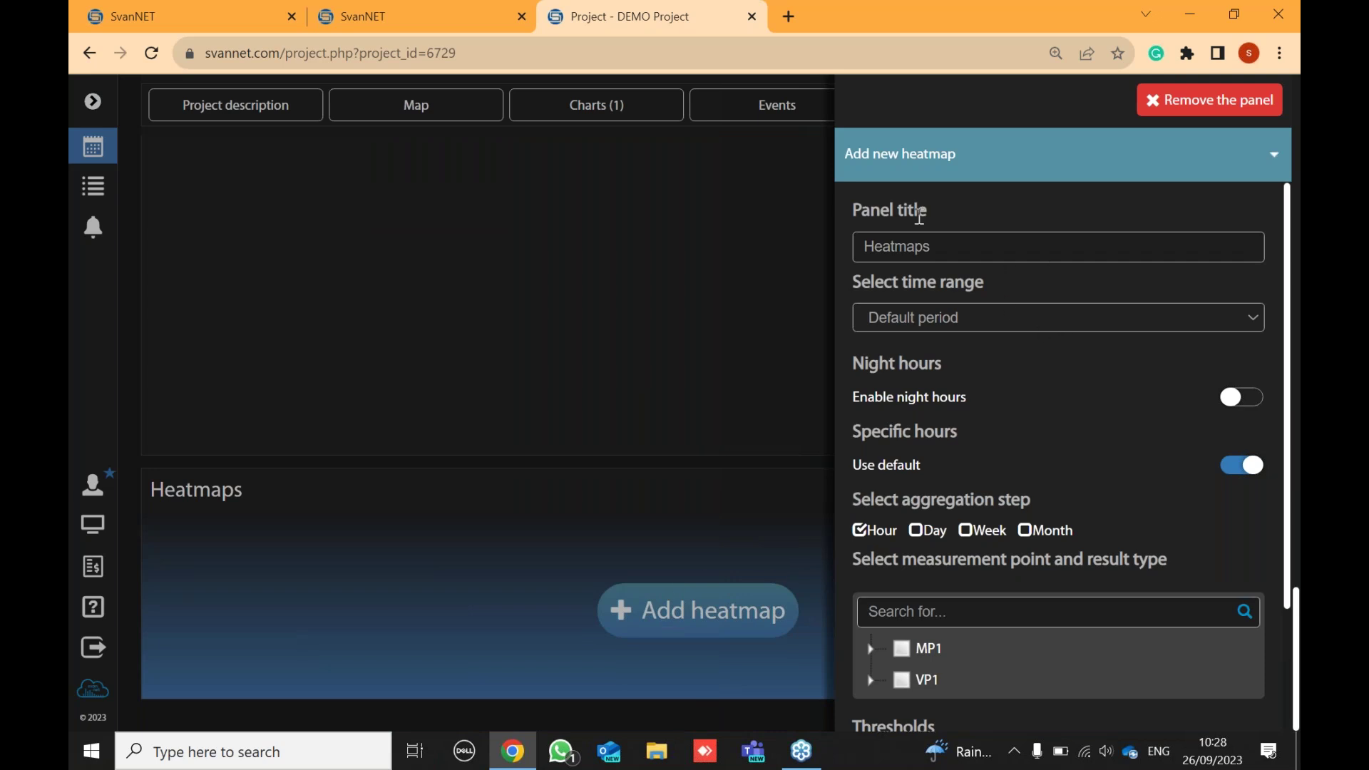
- Rename the new heatmap panel to '1 LAeq'
{"action": "left_click", "coordinate": [953, 251]}
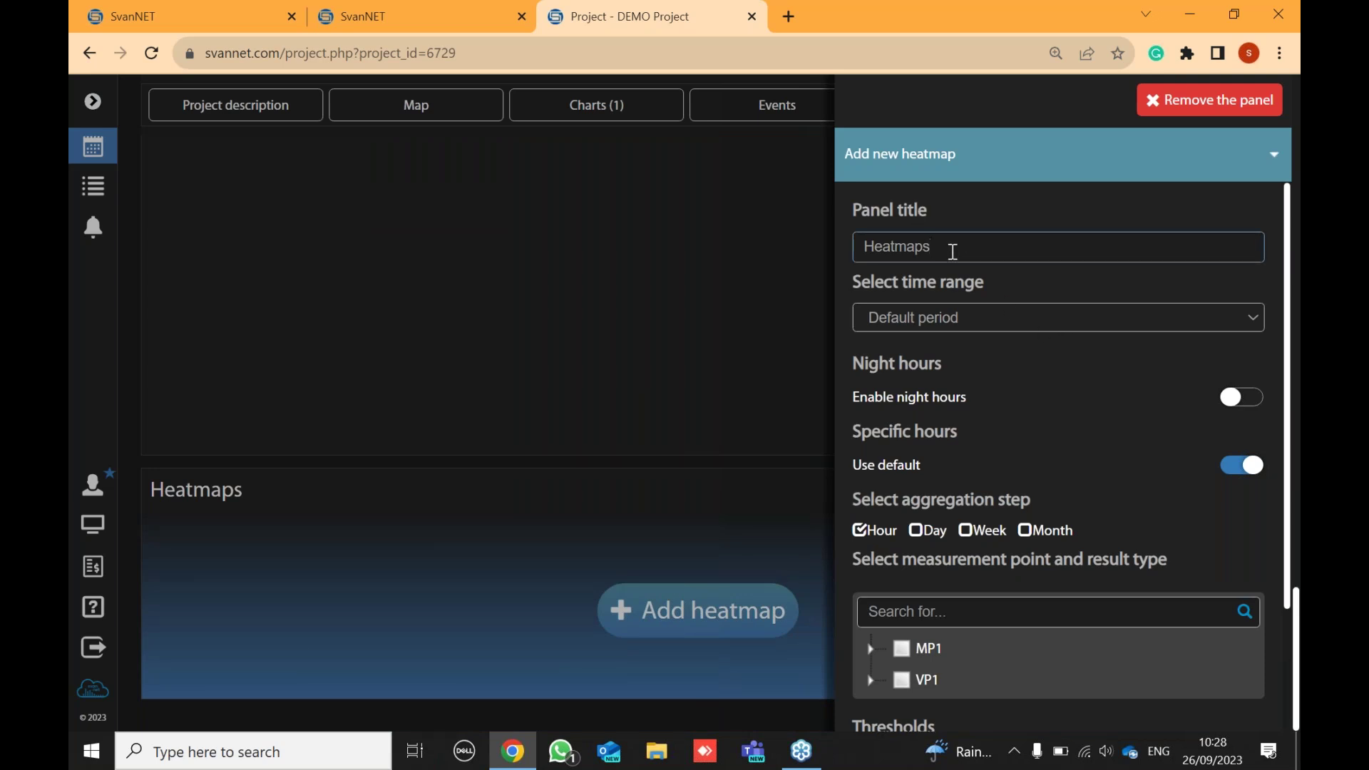
{"action": "key", "text": "BackSpace"}
{"action": "key", "text": "BackSpace"}
{"action": "key", "text": "BackSpace"}
{"action": "key", "text": "BackSpace"}
{"action": "key", "text": "BackSpace"}
{"action": "key", "text": "BackSpace"}
{"action": "key", "text": "BackSpace"}
{"action": "key", "text": "BackSpace"}
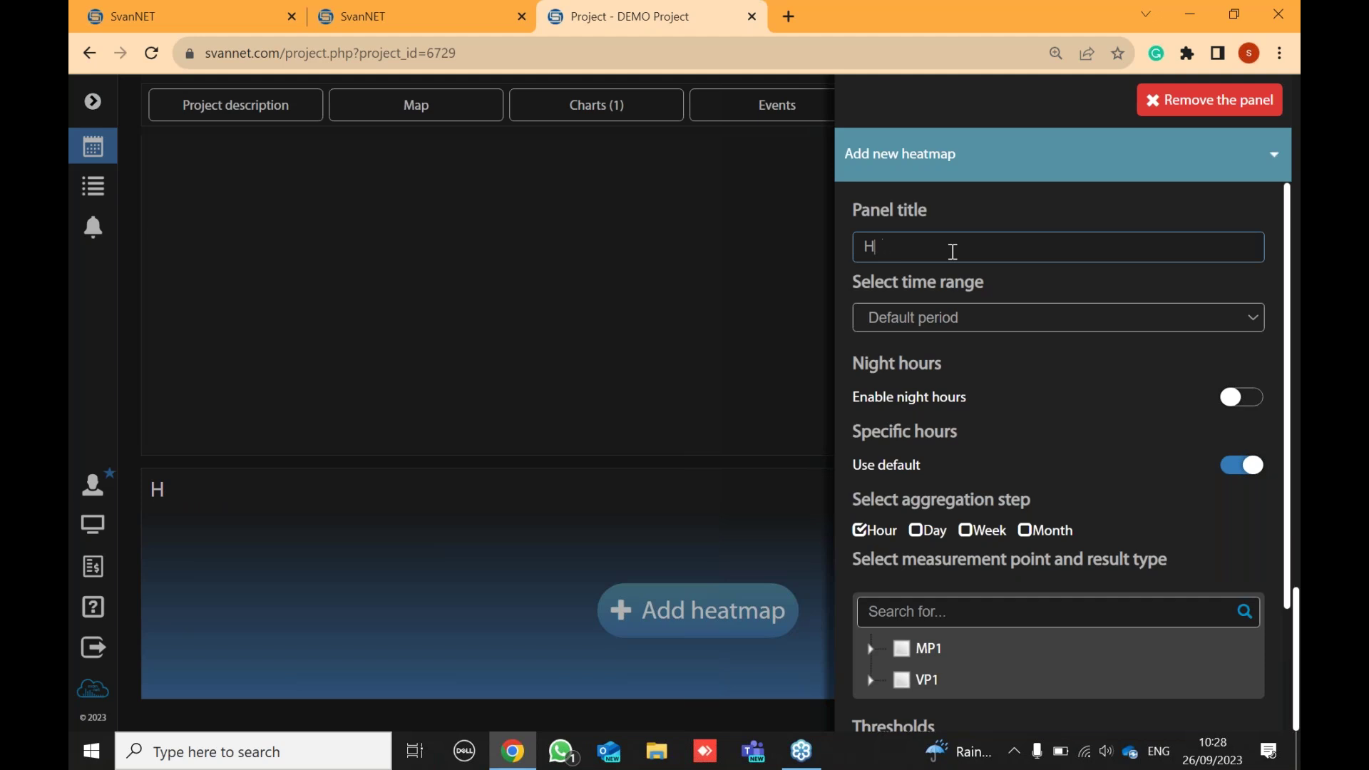
{"action": "type", "text": "1 leq"}
{"action": "key", "text": "BackSpace"}
{"action": "key", "text": "BackSpace"}
{"action": "type", "text": "L"}
{"action": "key", "text": "BackSpace"}
{"action": "key", "text": "BackSpace"}
{"action": "type", "text": "La"}
{"action": "key", "text": "BackSpace"}
{"action": "type", "text": "Aeq"}
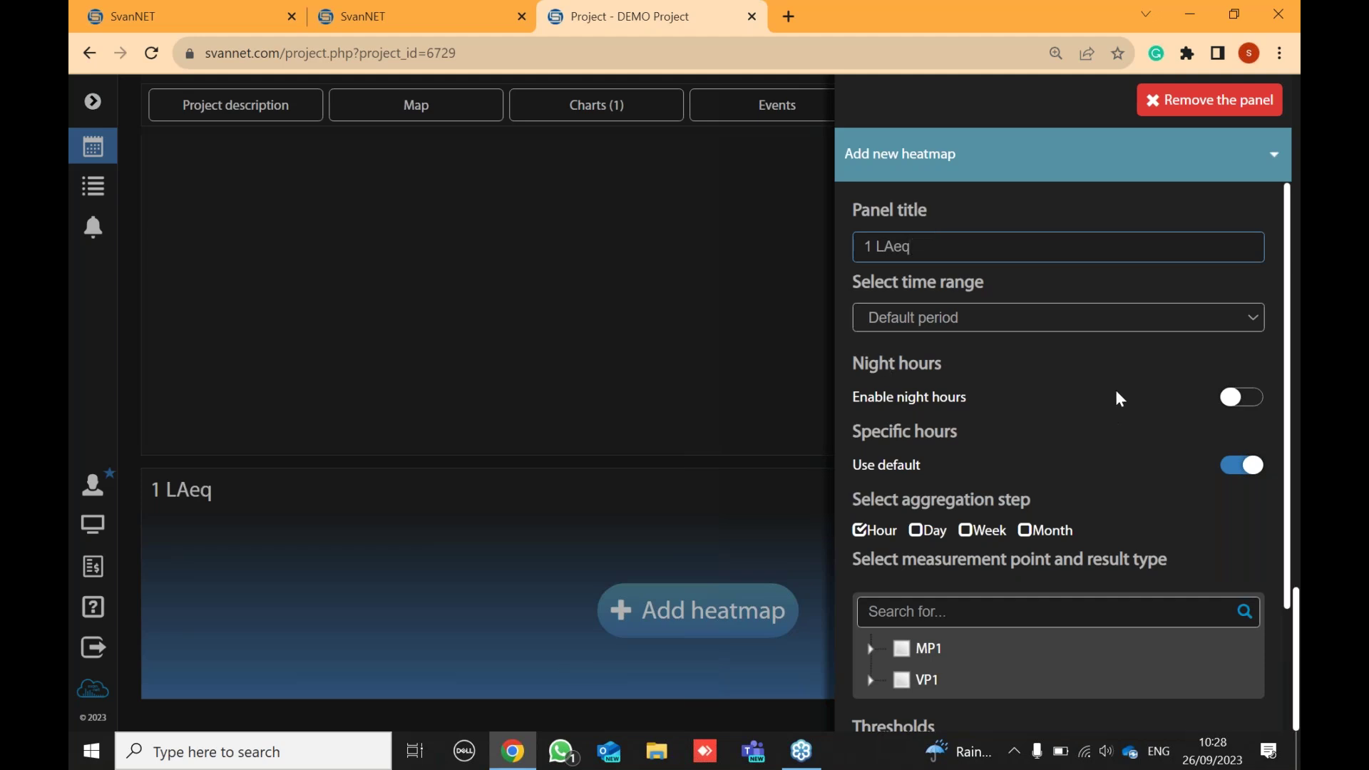
- Set the heatmap's time range to Last week
{"action": "left_click", "coordinate": [996, 312]}
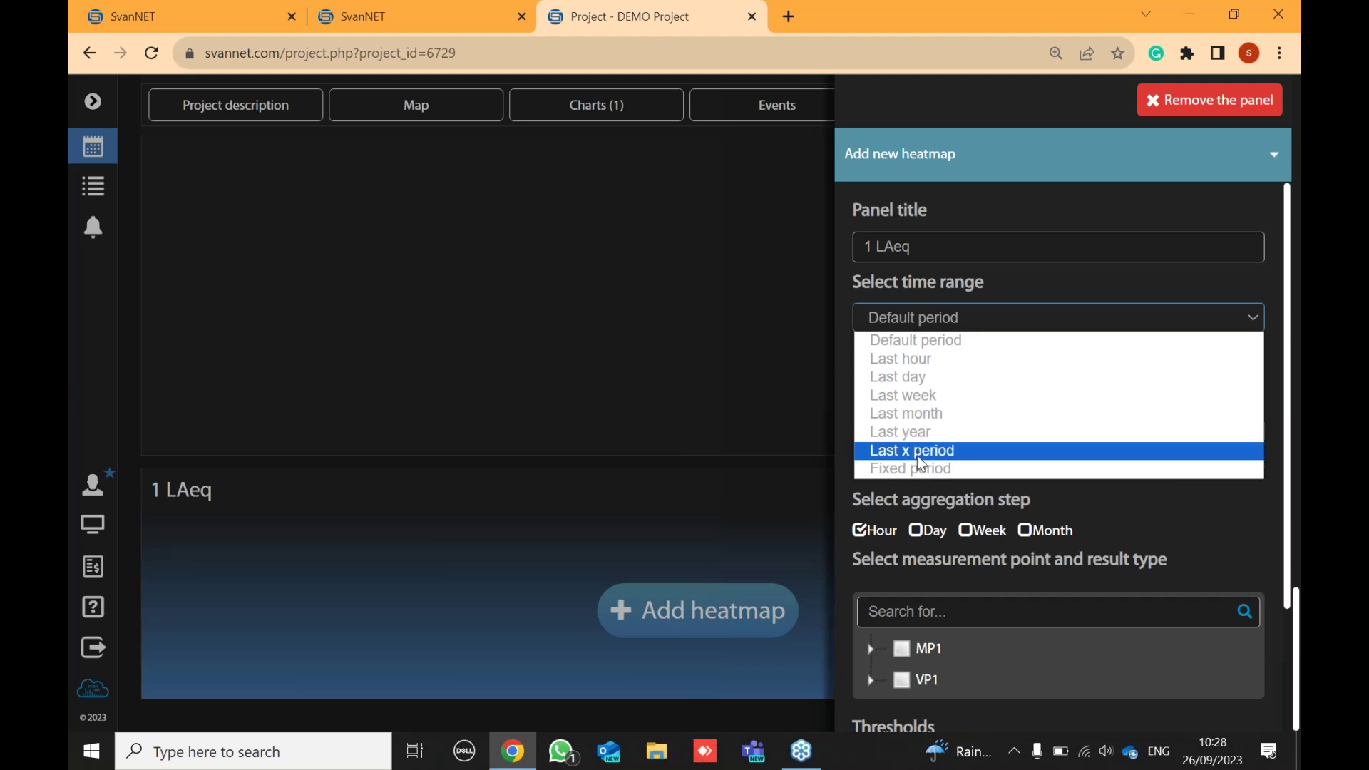
{"action": "left_click", "coordinate": [984, 315]}
{"action": "left_click", "coordinate": [987, 313]}
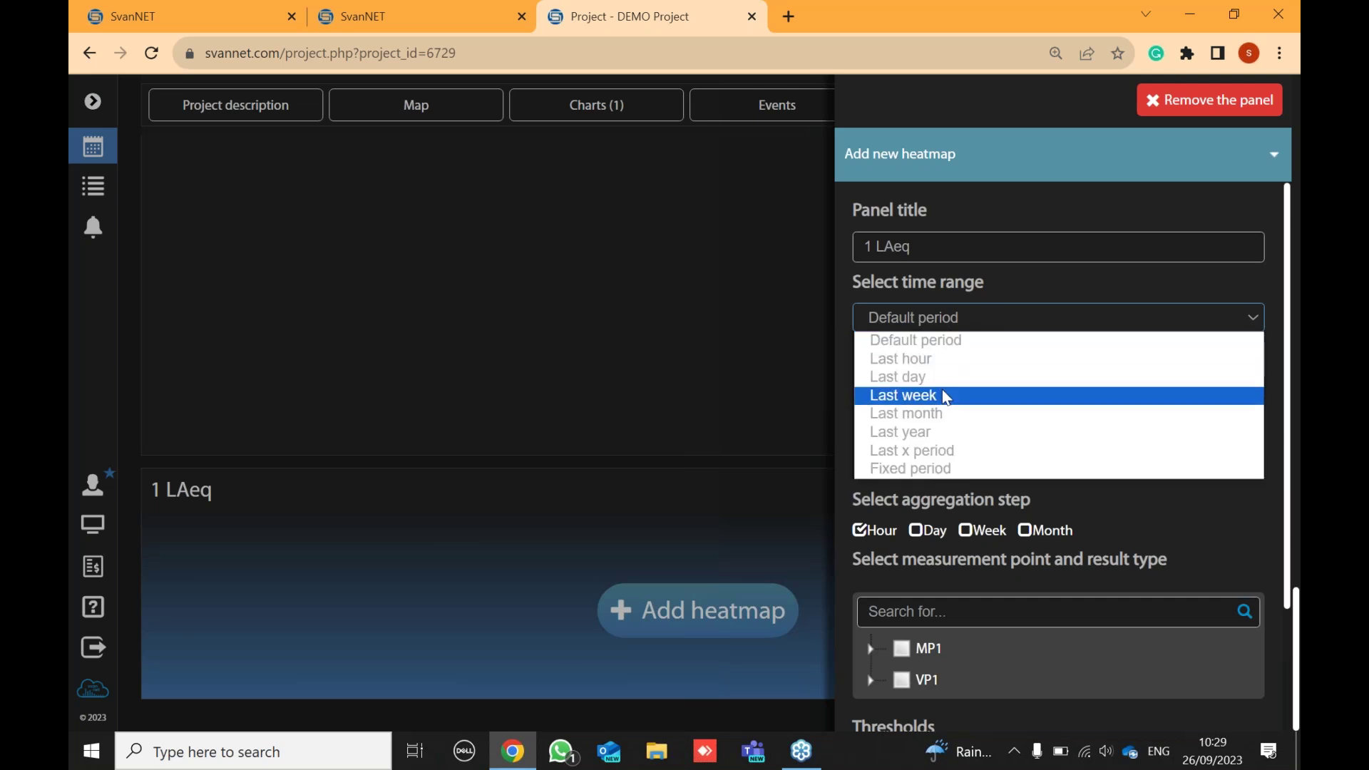
{"action": "left_click", "coordinate": [940, 394]}
{"action": "left_click", "coordinate": [960, 313]}
{"action": "left_click", "coordinate": [940, 396]}
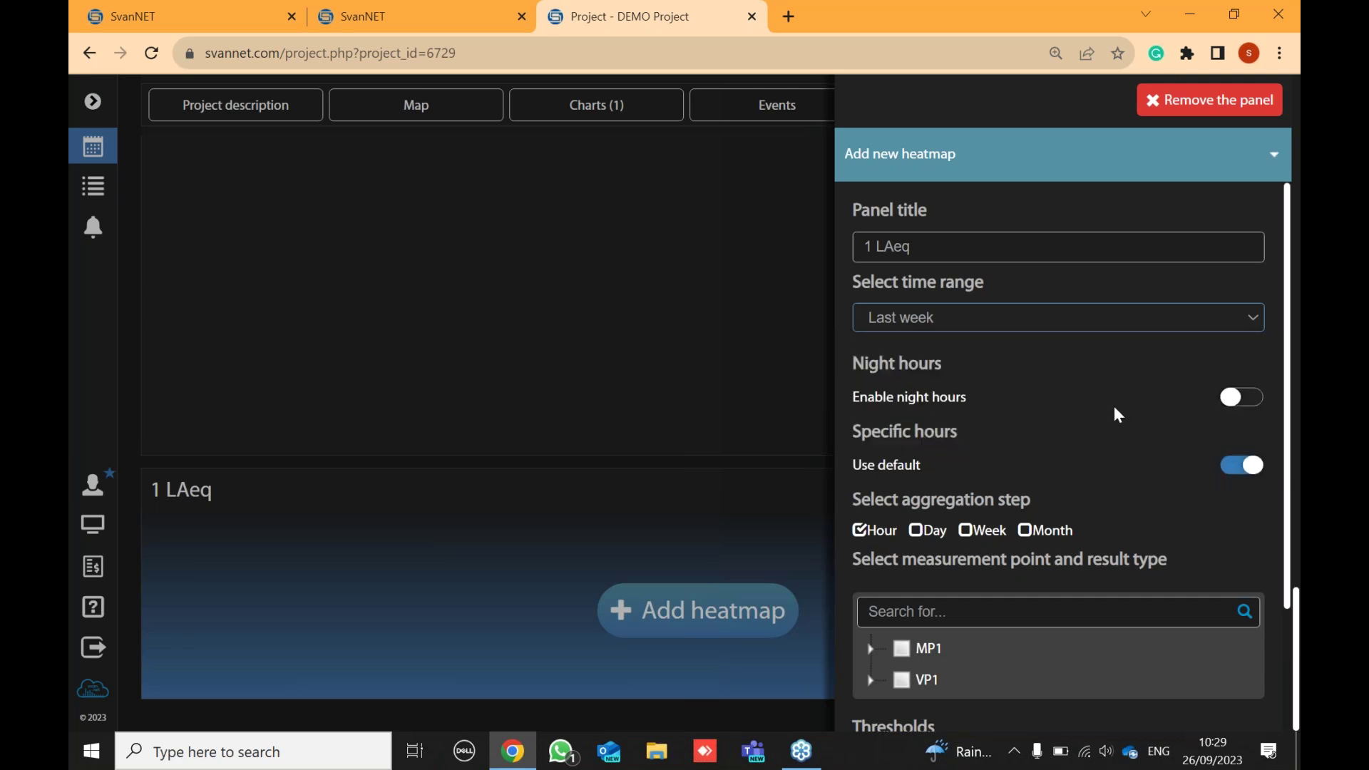
- Expand MP1 > Time history > Sound to reach the LAeq result
{"action": "scroll", "coordinate": [959, 414], "scroll_direction": "down", "scroll_amount": 1}
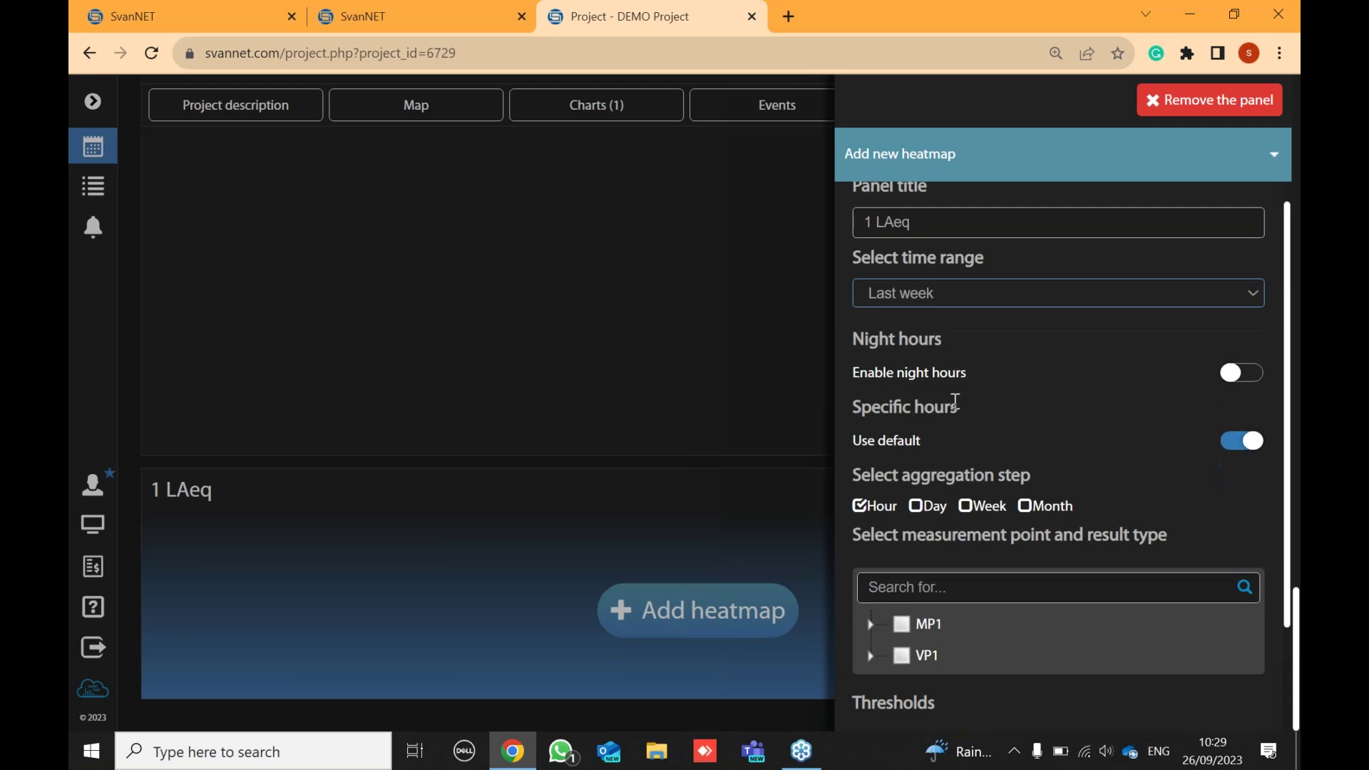
{"action": "left_click", "coordinate": [872, 554]}
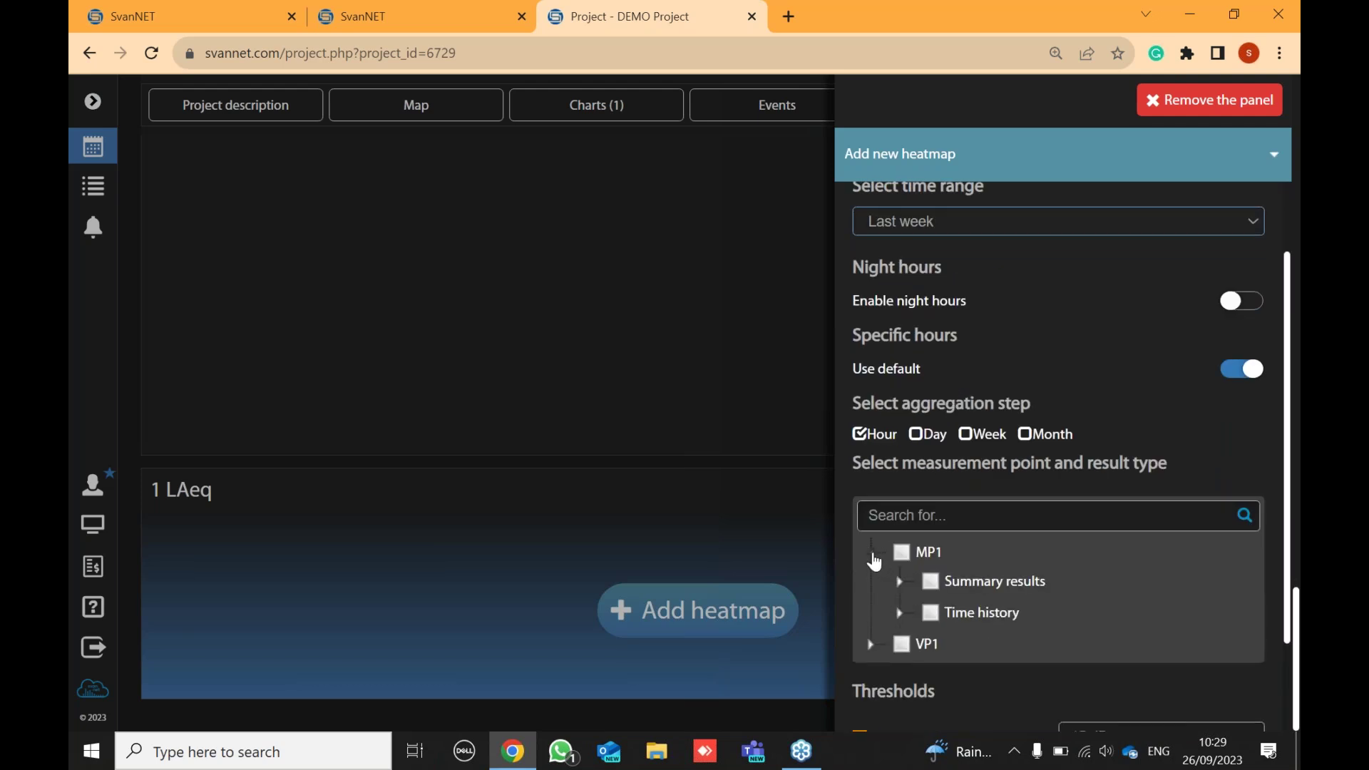
{"action": "left_click", "coordinate": [899, 615]}
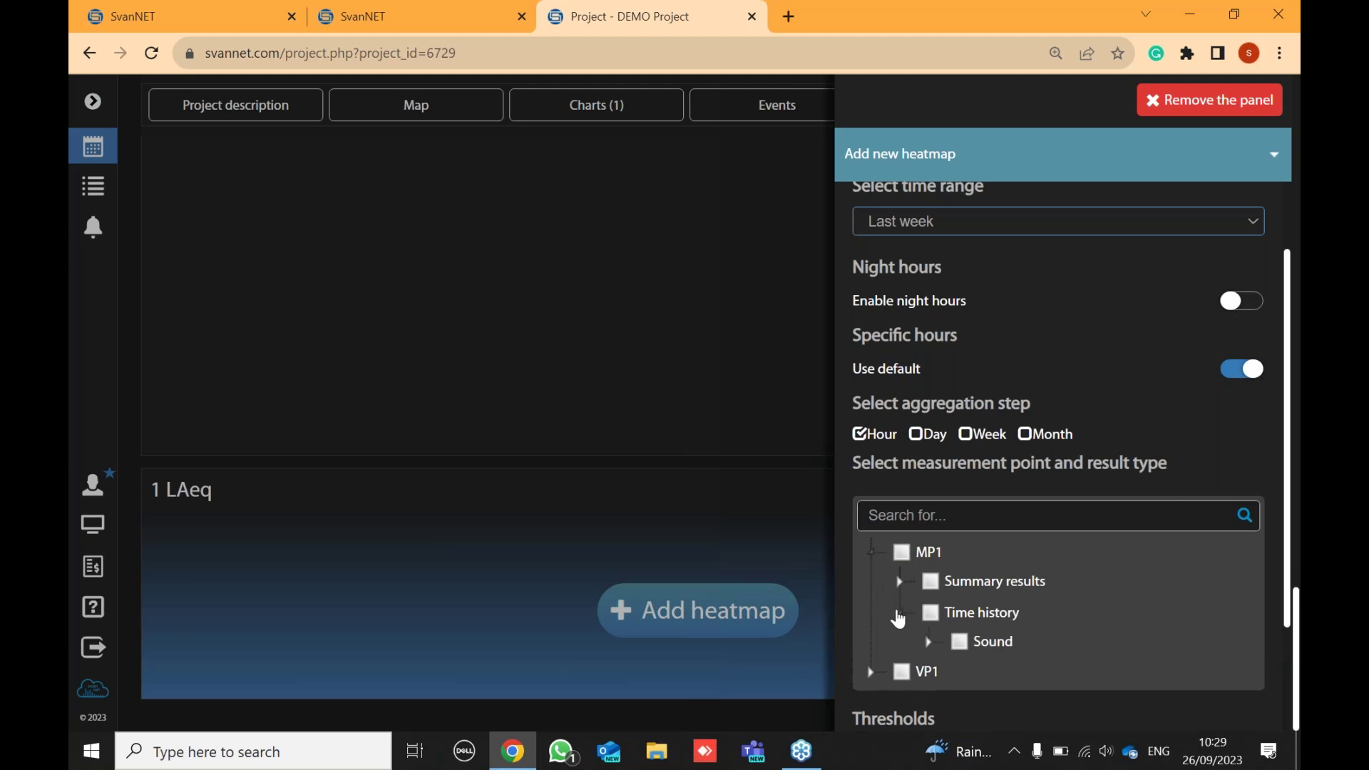
{"action": "left_click", "coordinate": [928, 643]}
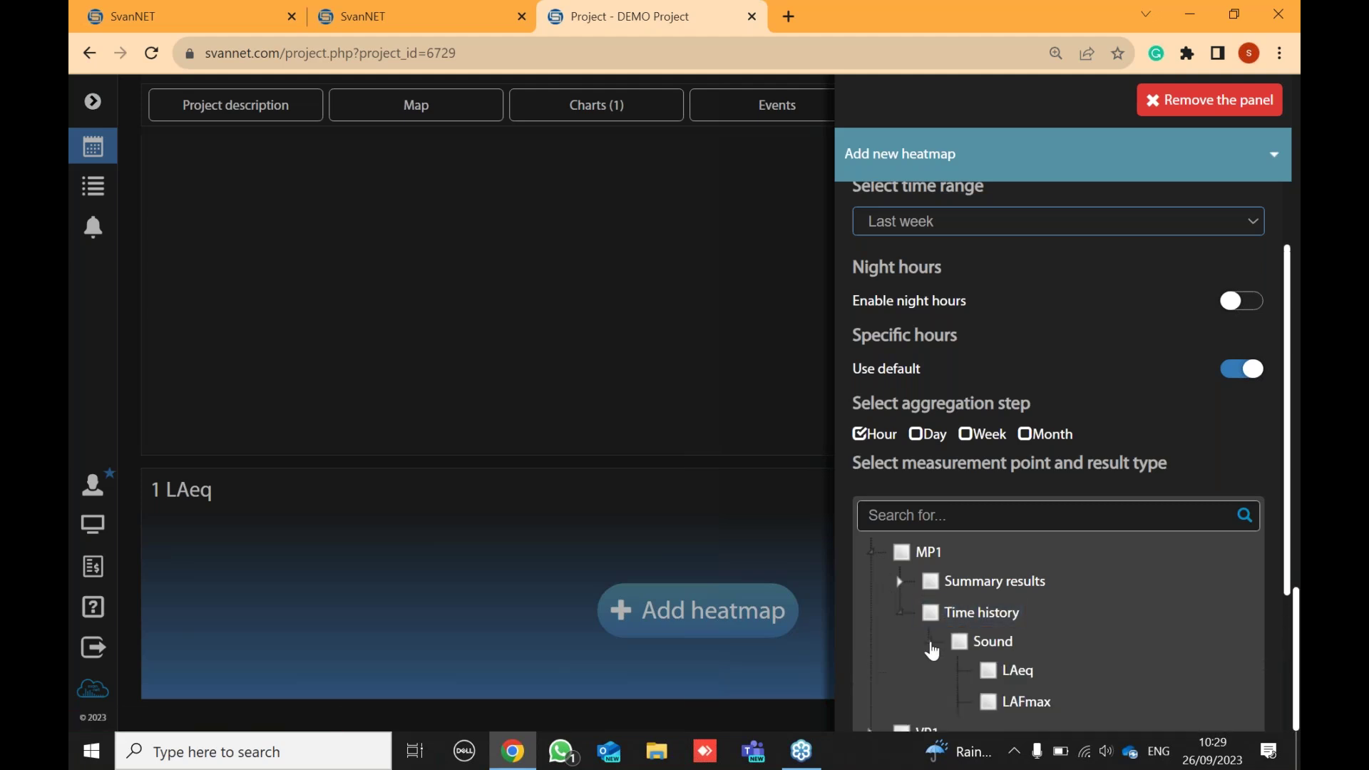
{"action": "scroll", "coordinate": [1049, 606], "scroll_direction": "down", "scroll_amount": 3}
{"action": "scroll", "coordinate": [1058, 592], "scroll_direction": "down", "scroll_amount": 10}
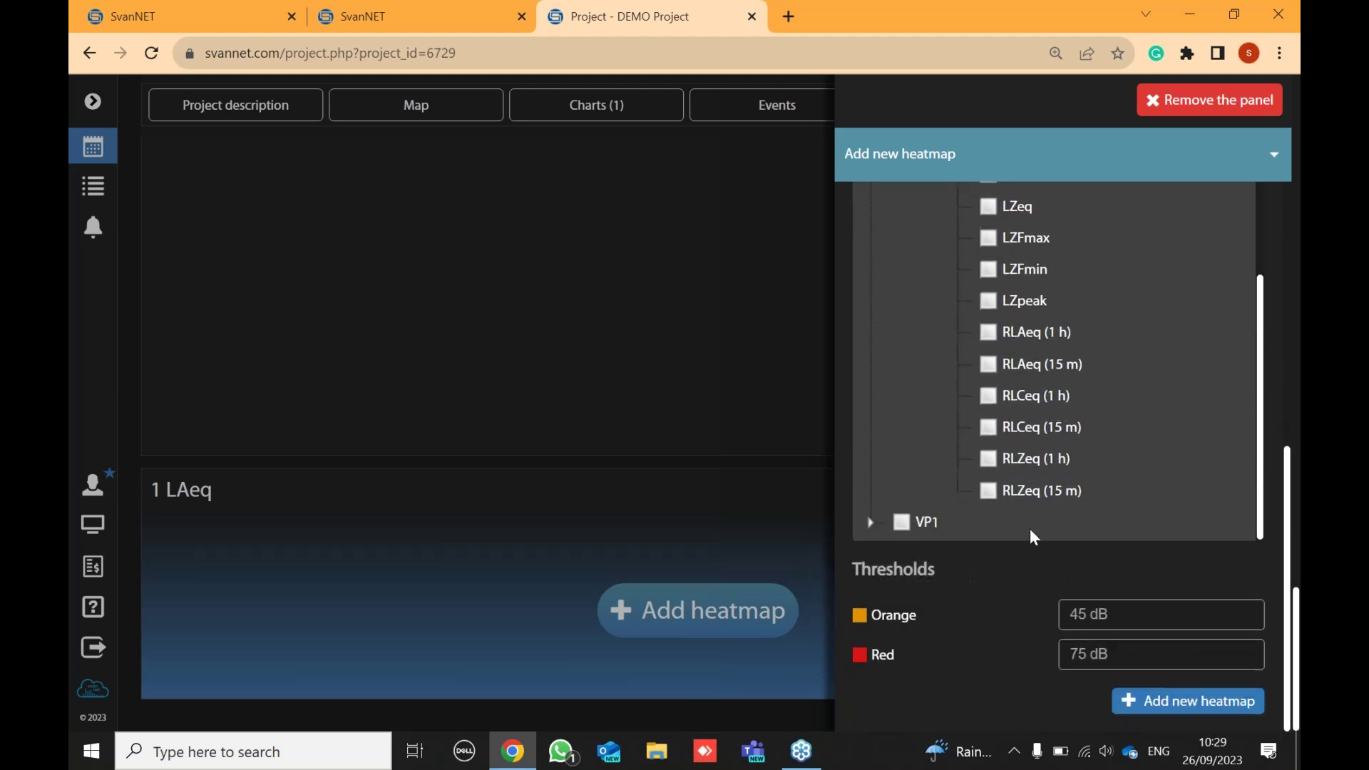
- Set thresholds Orange 65 dB and Red 70 dB, create the LAeq heatmap, and access its settings
{"action": "left_click", "coordinate": [1088, 614]}
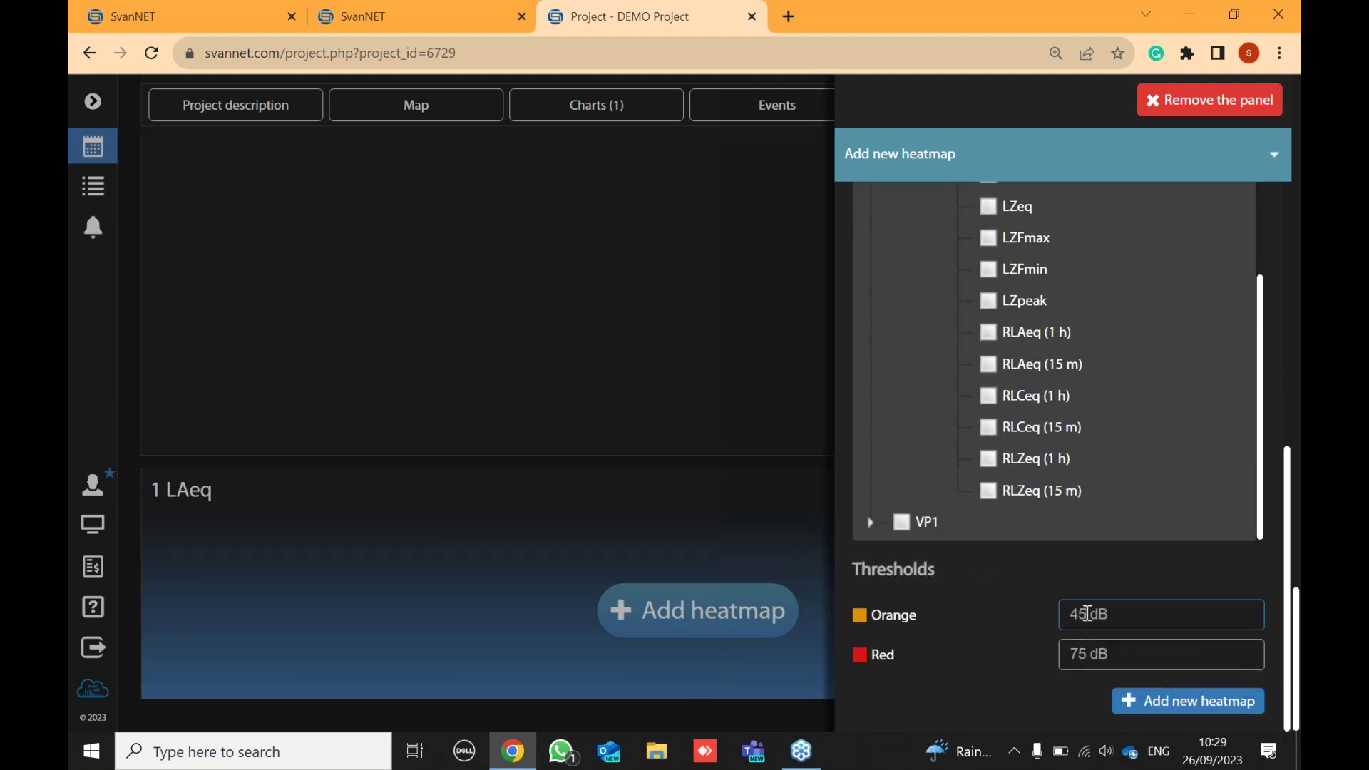
{"action": "key", "text": "BackSpace"}
{"action": "key", "text": "BackSpace"}
{"action": "type", "text": "45"}
{"action": "key", "text": "BackSpace"}
{"action": "key", "text": "BackSpace"}
{"action": "type", "text": "65"}
{"action": "left_click", "coordinate": [1089, 655]}
{"action": "key", "text": "BackSpace"}
{"action": "type", "text": "0"}
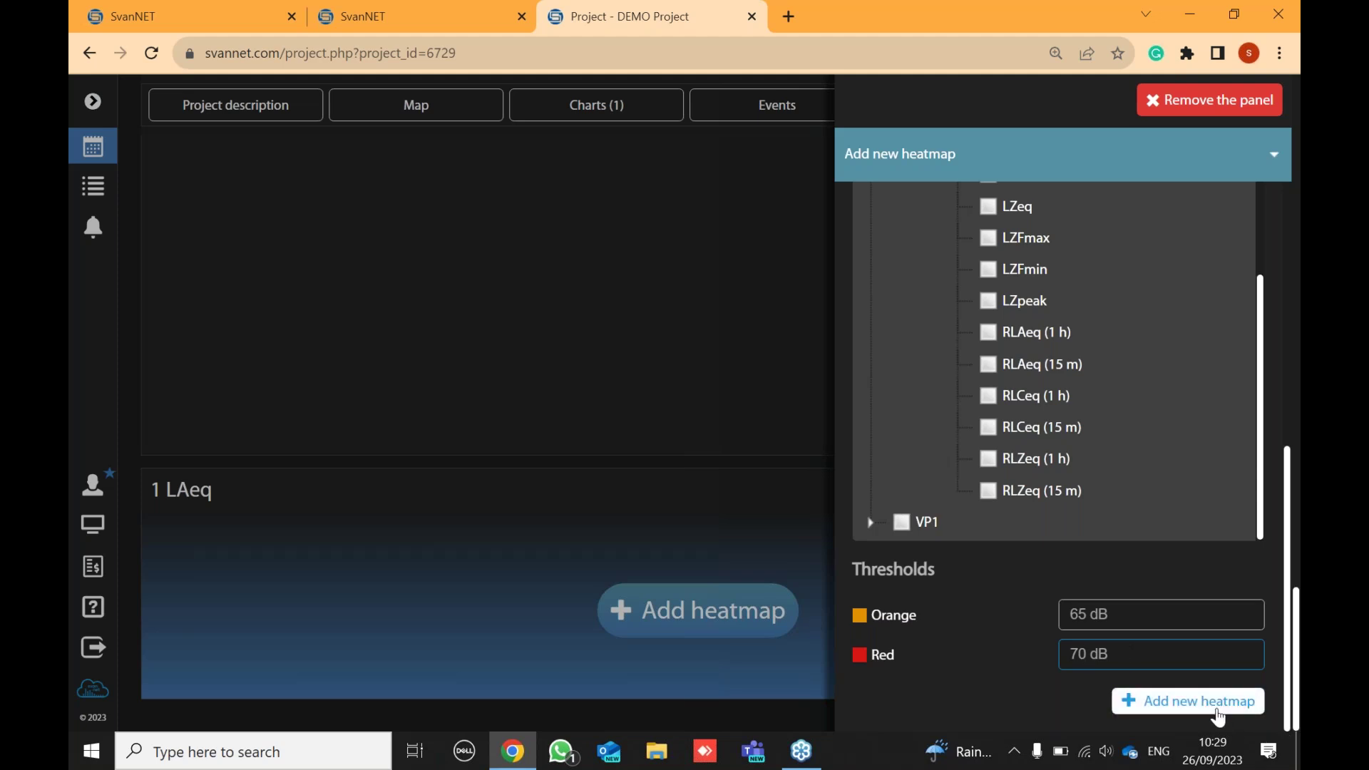
{"action": "left_click", "coordinate": [1216, 707]}
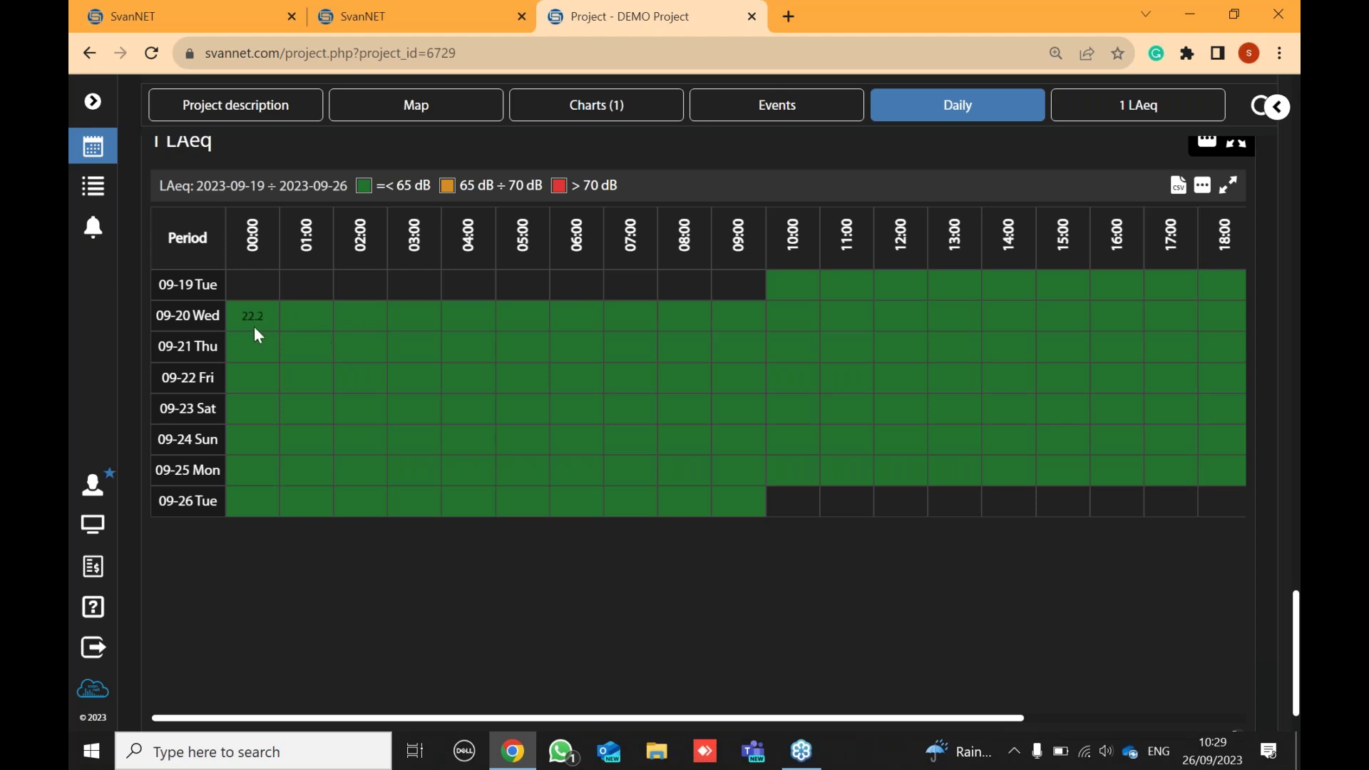
{"action": "scroll", "coordinate": [251, 263], "scroll_direction": "up", "scroll_amount": 3}
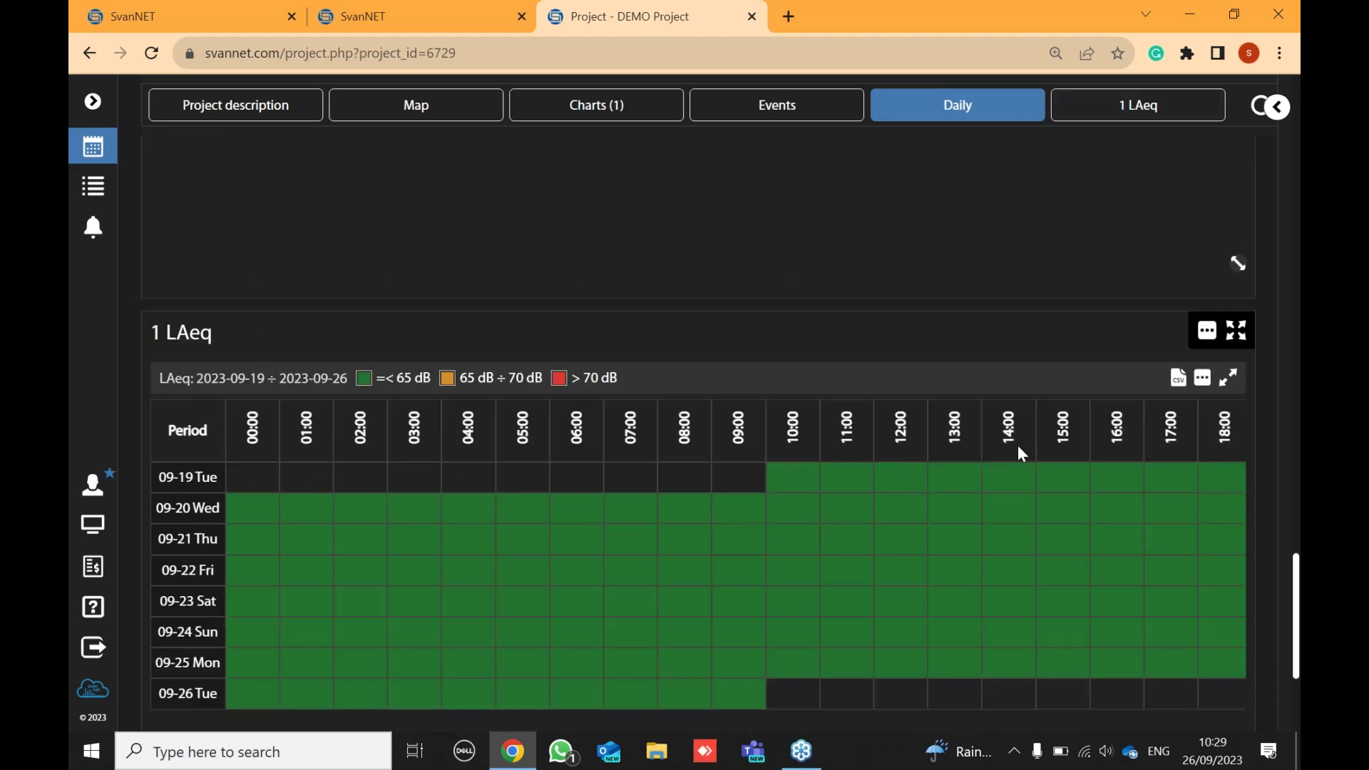
{"action": "left_click", "coordinate": [1203, 373]}
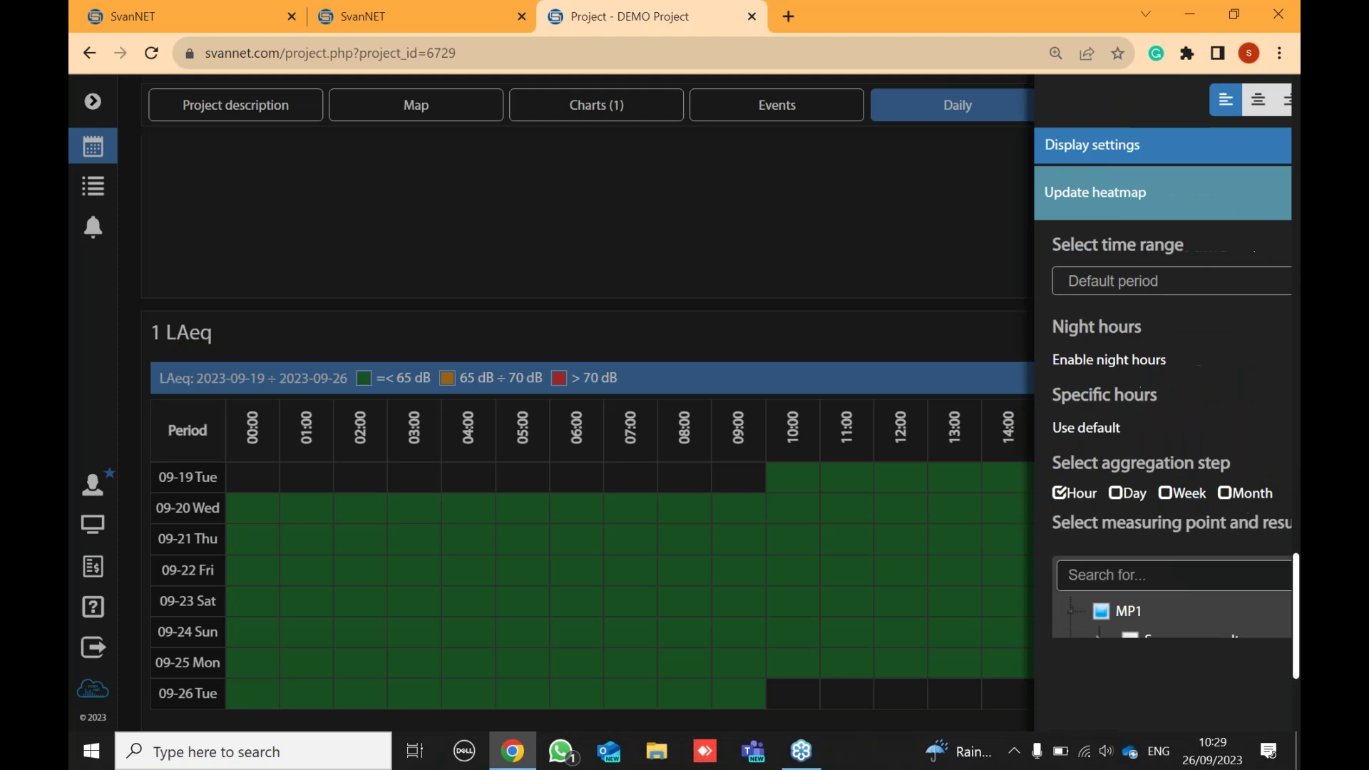
- Turn on Display values and Display hour end for the 1 LAeq heatmap, then close its settings
{"action": "left_click", "coordinate": [1024, 155]}
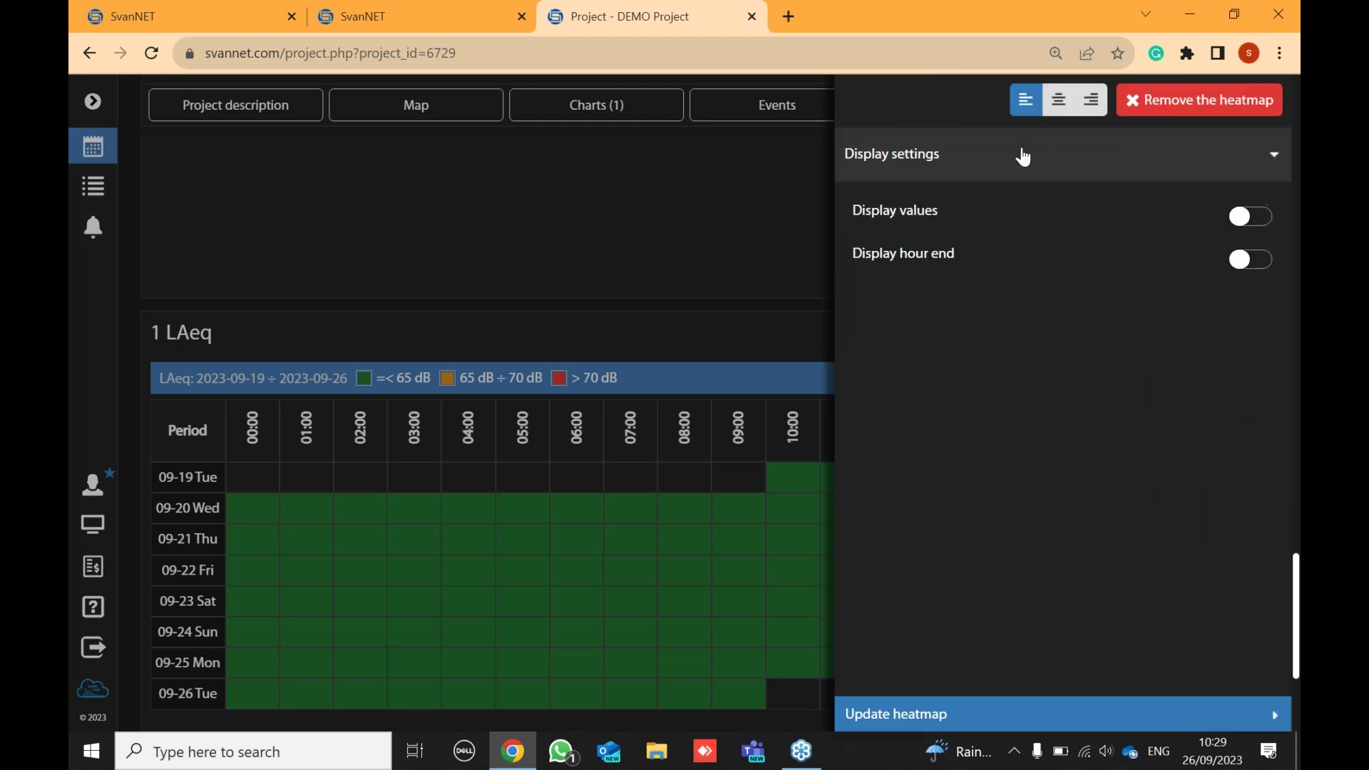
{"action": "left_click", "coordinate": [1260, 228]}
{"action": "left_click", "coordinate": [1250, 264]}
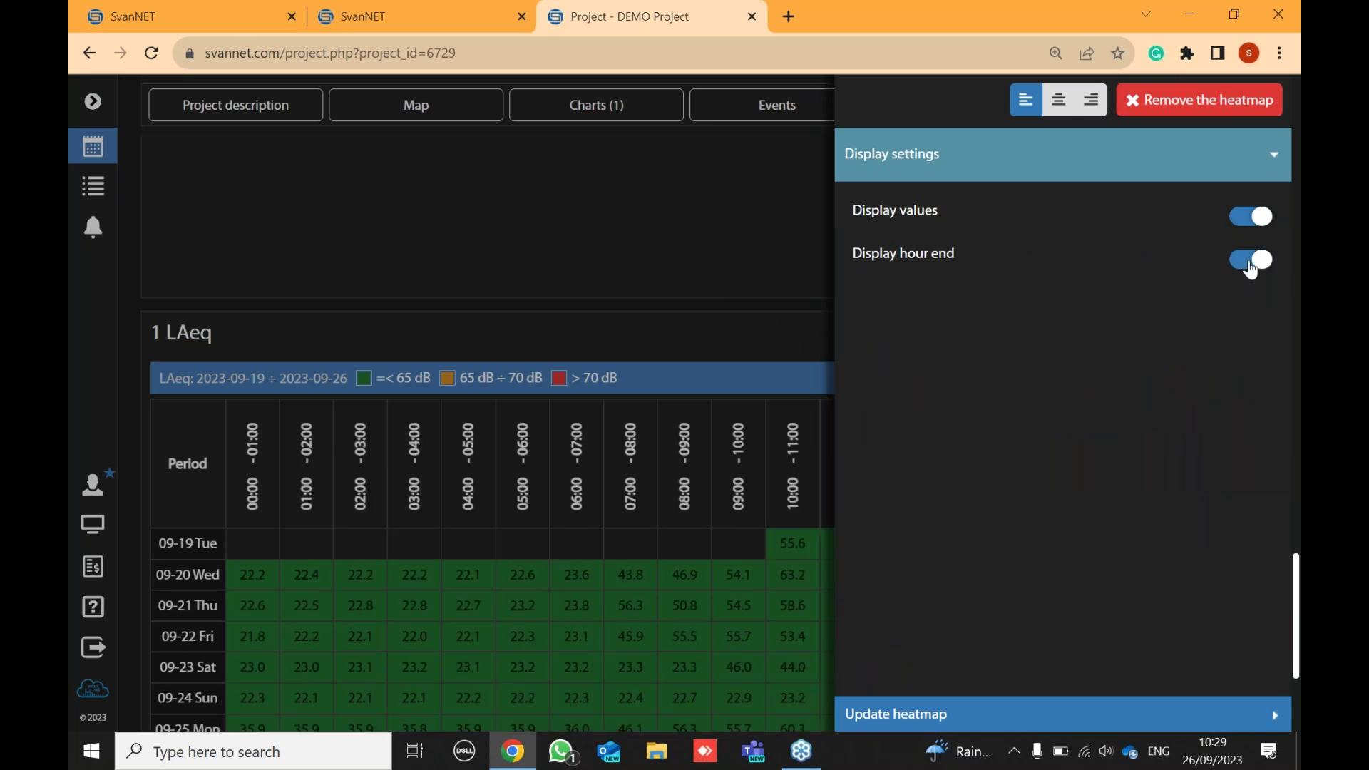
{"action": "left_click", "coordinate": [654, 305]}
{"action": "scroll", "coordinate": [698, 282], "scroll_direction": "down", "scroll_amount": 1}
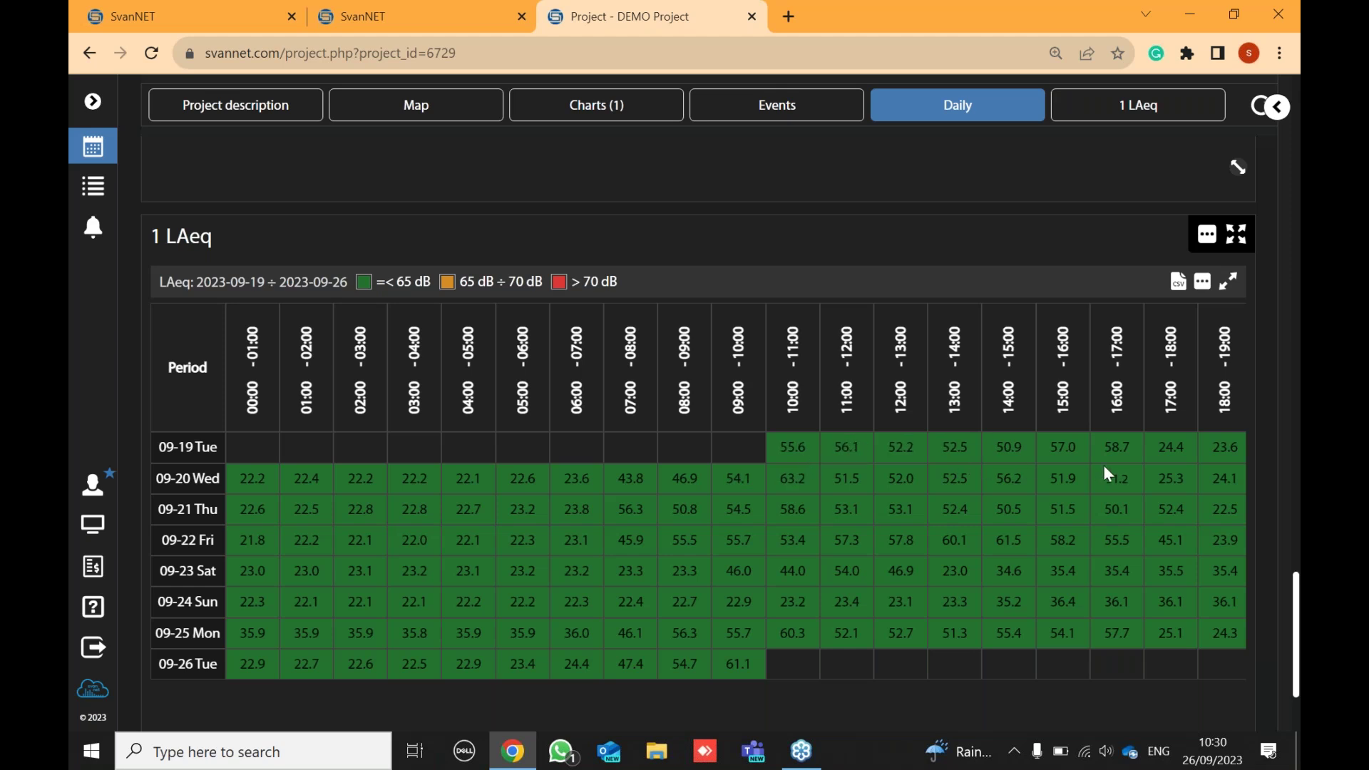
{"action": "scroll", "coordinate": [802, 513], "scroll_direction": "down", "scroll_amount": 2}
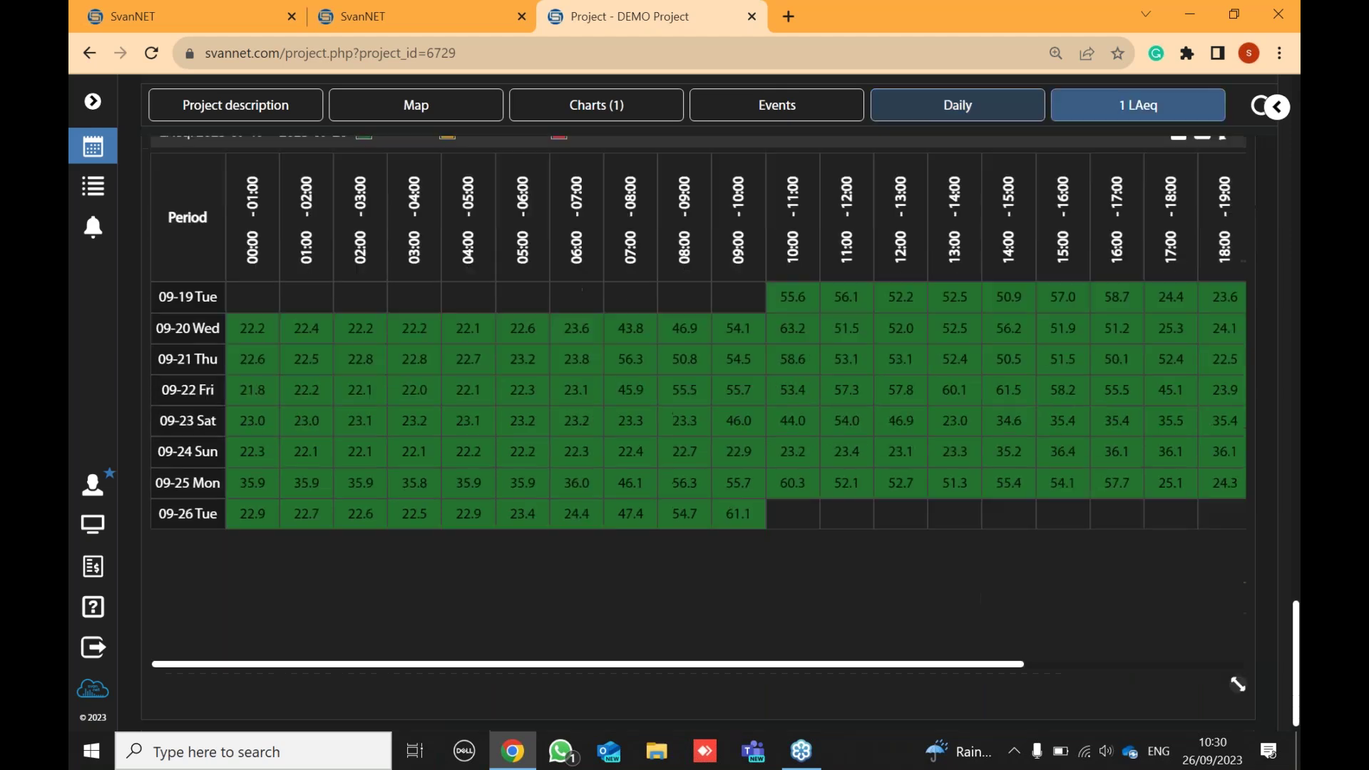
{"action": "scroll", "coordinate": [795, 511], "scroll_direction": "up", "scroll_amount": 2}
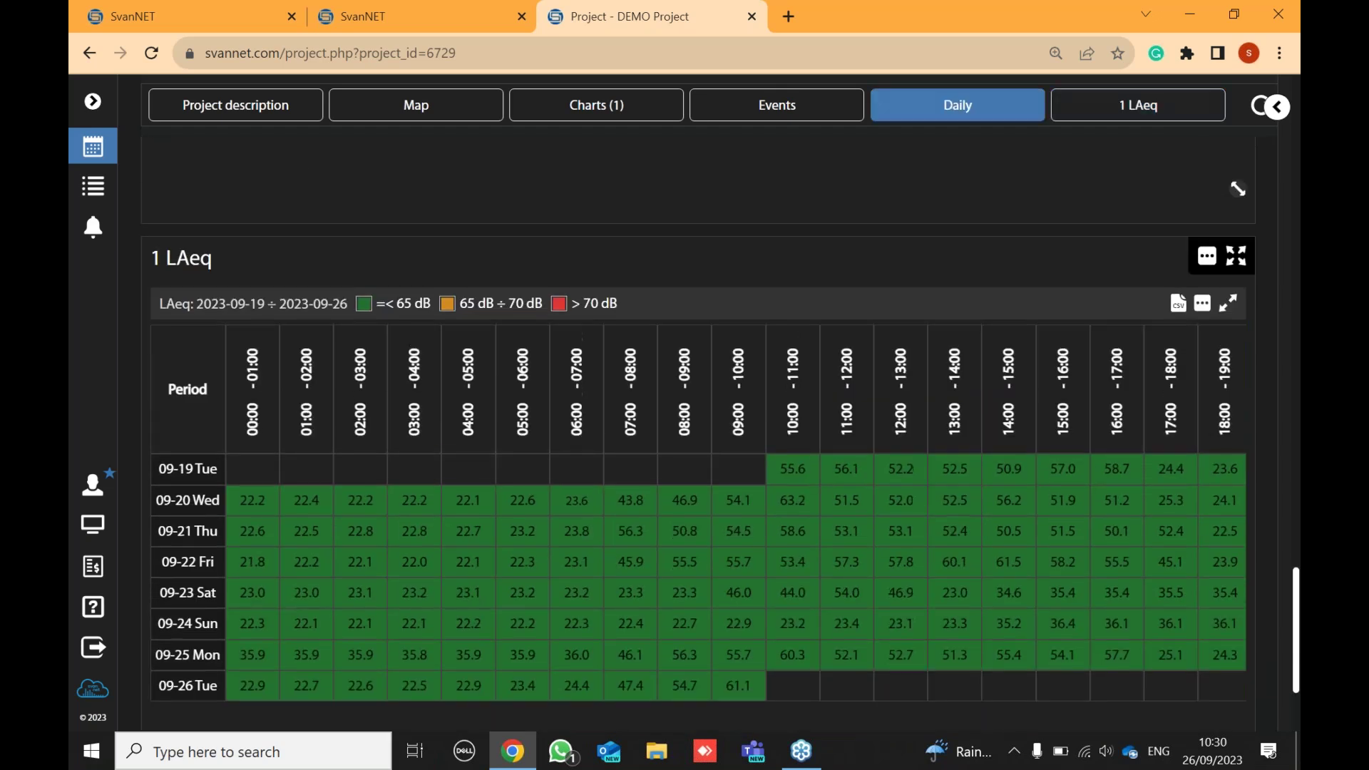
{"action": "scroll", "coordinate": [500, 332], "scroll_direction": "up", "scroll_amount": 1}
{"action": "scroll", "coordinate": [661, 332], "scroll_direction": "down", "scroll_amount": 1}
{"action": "scroll", "coordinate": [674, 327], "scroll_direction": "up", "scroll_amount": 8}
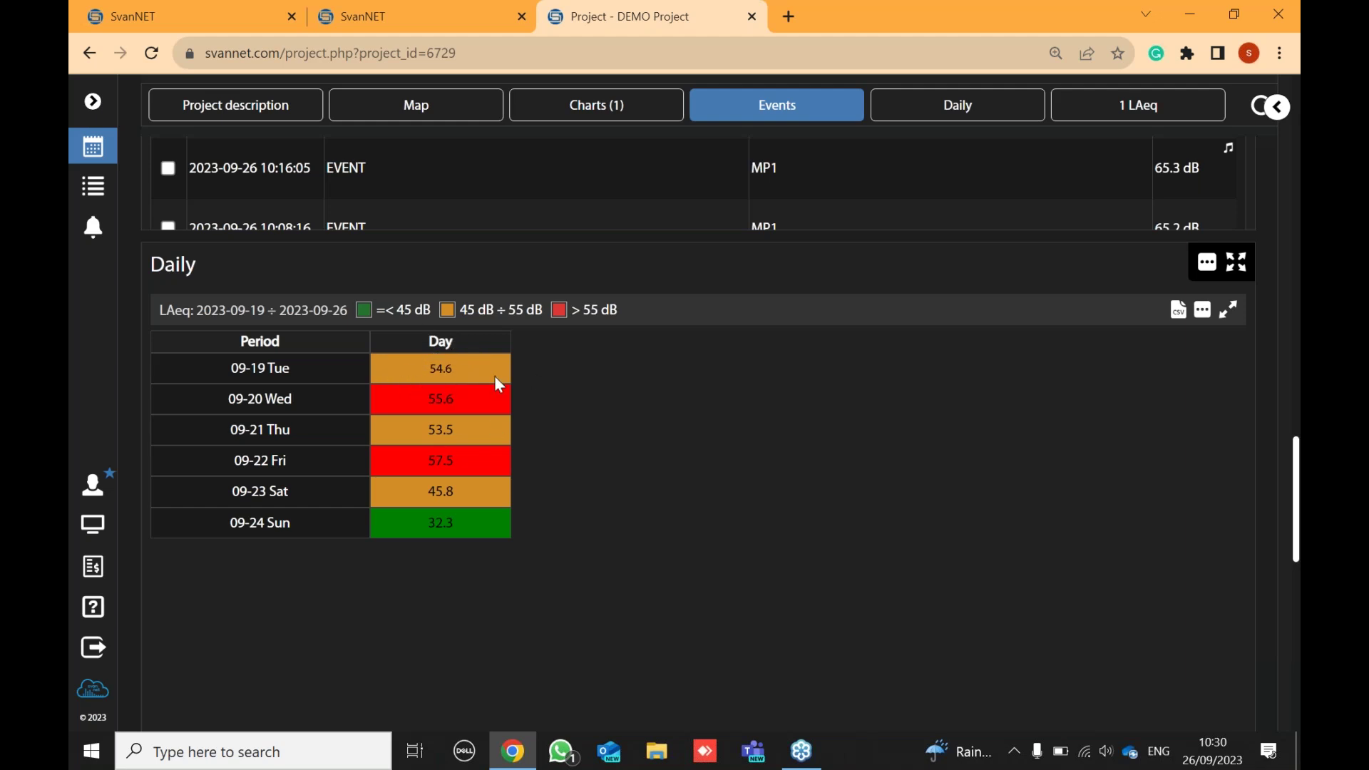
- Overwrite the 'my view' template with the DEMO Project's current panel layout
{"action": "scroll", "coordinate": [495, 378], "scroll_direction": "up", "scroll_amount": 10}
{"action": "scroll", "coordinate": [492, 381], "scroll_direction": "up", "scroll_amount": 6}
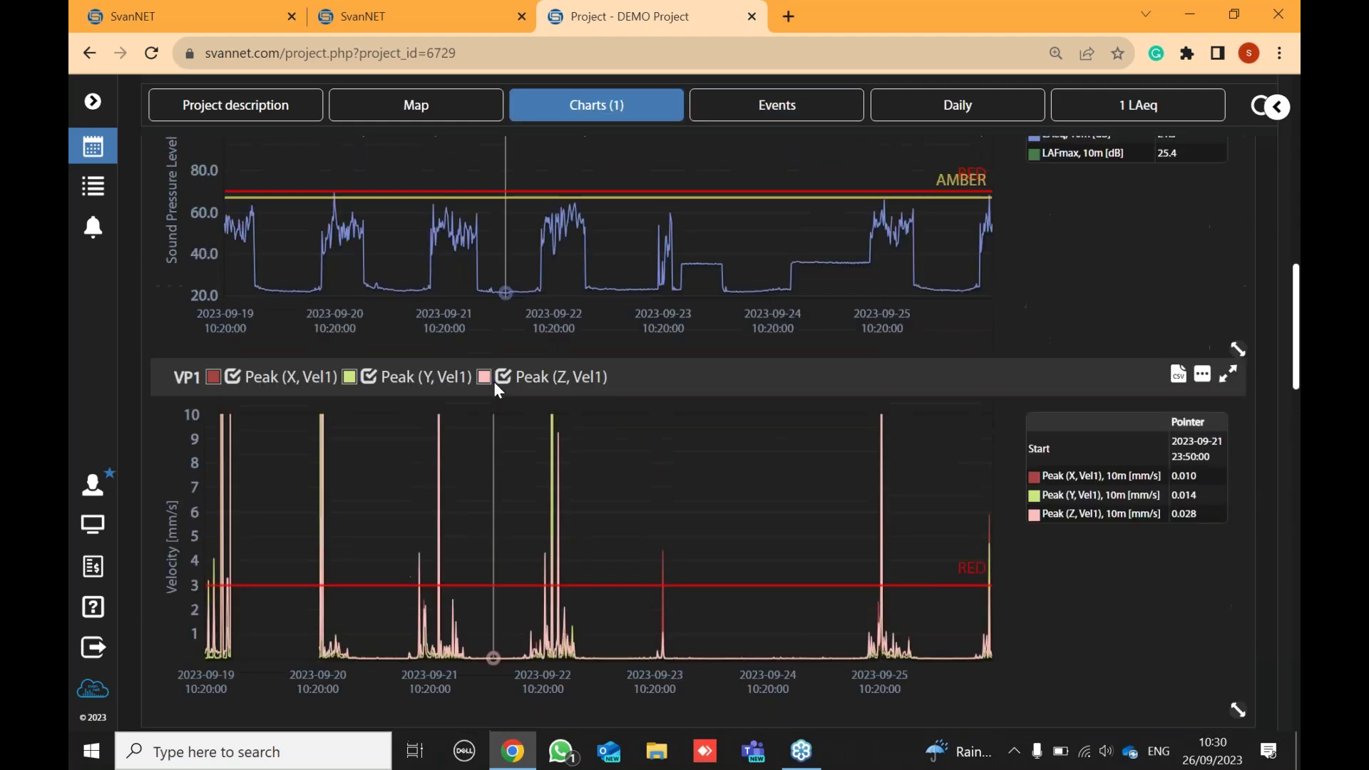
{"action": "scroll", "coordinate": [593, 455], "scroll_direction": "up", "scroll_amount": 4}
{"action": "scroll", "coordinate": [598, 464], "scroll_direction": "up", "scroll_amount": 4}
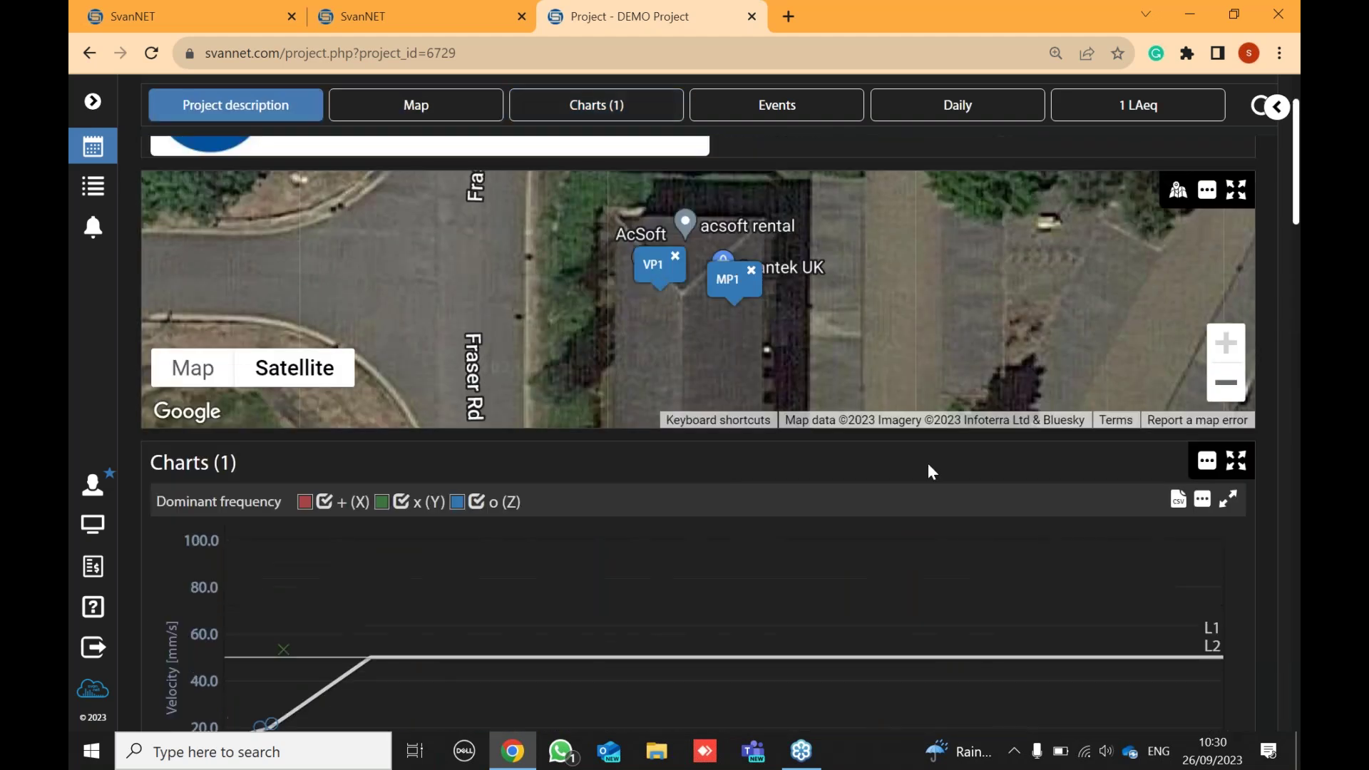
{"action": "scroll", "coordinate": [918, 488], "scroll_direction": "down", "scroll_amount": 6}
{"action": "scroll", "coordinate": [918, 487], "scroll_direction": "down", "scroll_amount": 9}
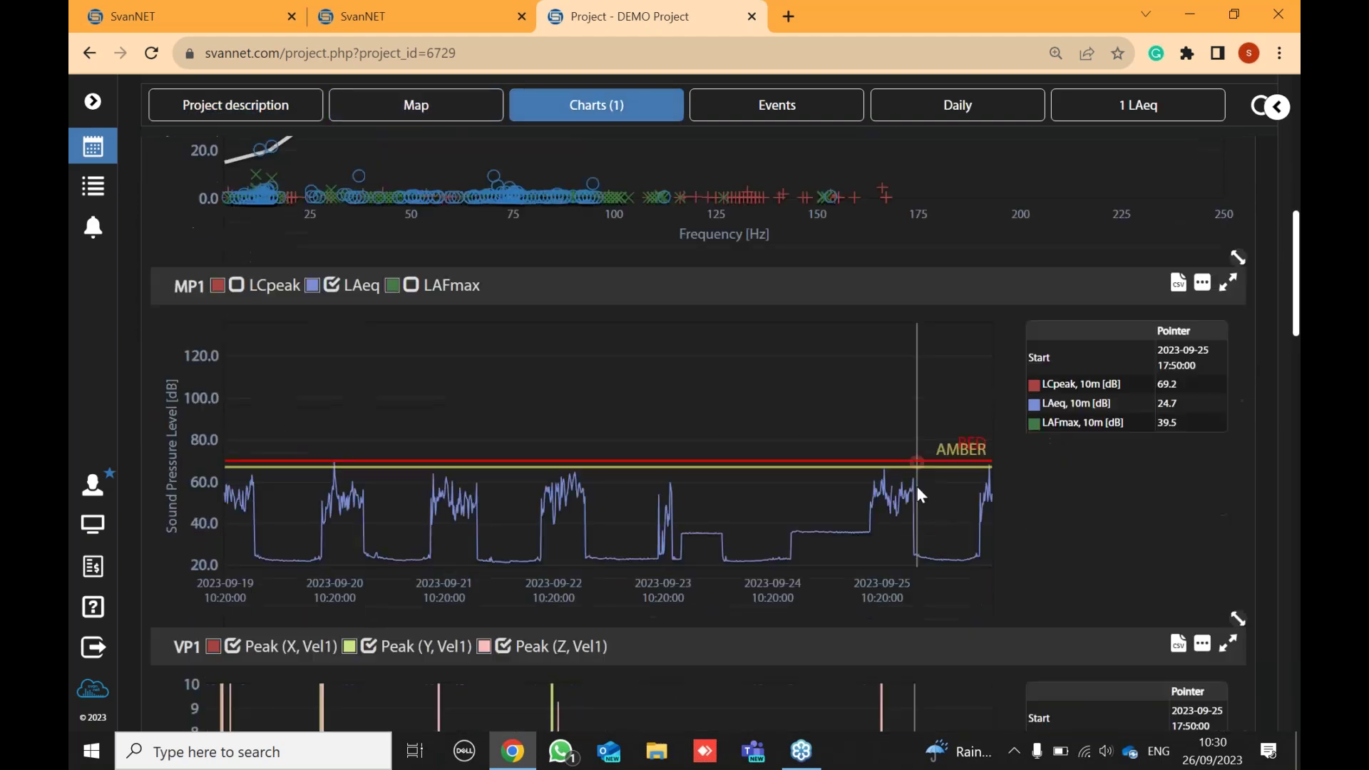
{"action": "scroll", "coordinate": [912, 487], "scroll_direction": "down", "scroll_amount": 8}
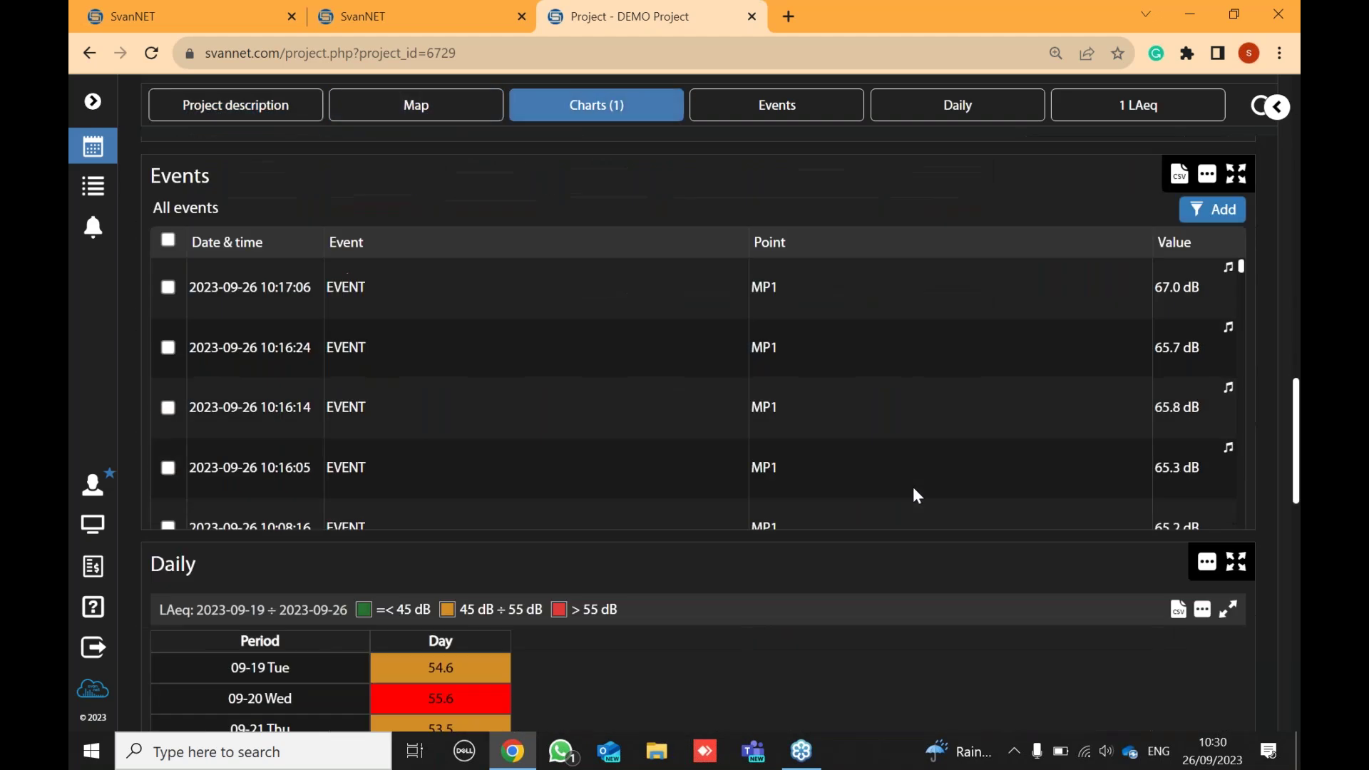
{"action": "scroll", "coordinate": [887, 477], "scroll_direction": "up", "scroll_amount": 10}
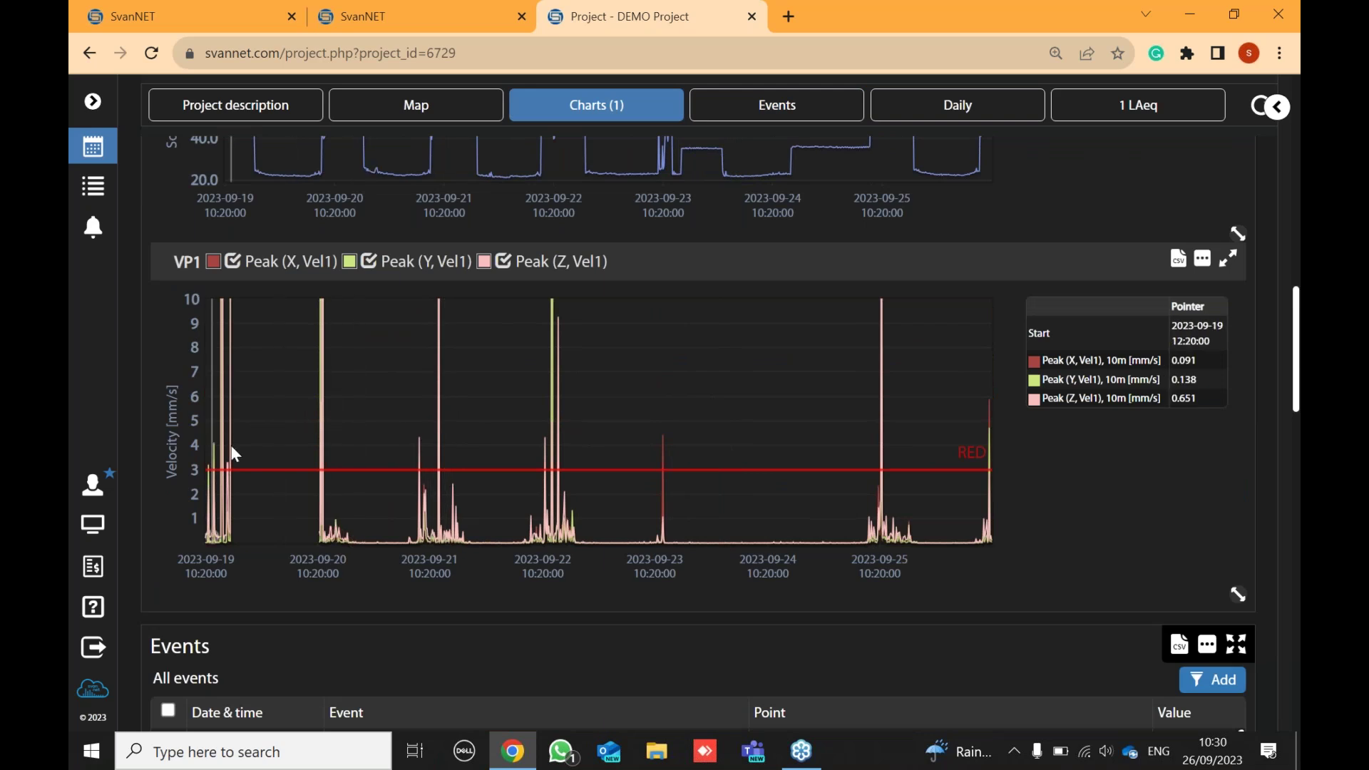
{"action": "scroll", "coordinate": [392, 378], "scroll_direction": "up", "scroll_amount": 4}
{"action": "scroll", "coordinate": [430, 366], "scroll_direction": "down", "scroll_amount": 8}
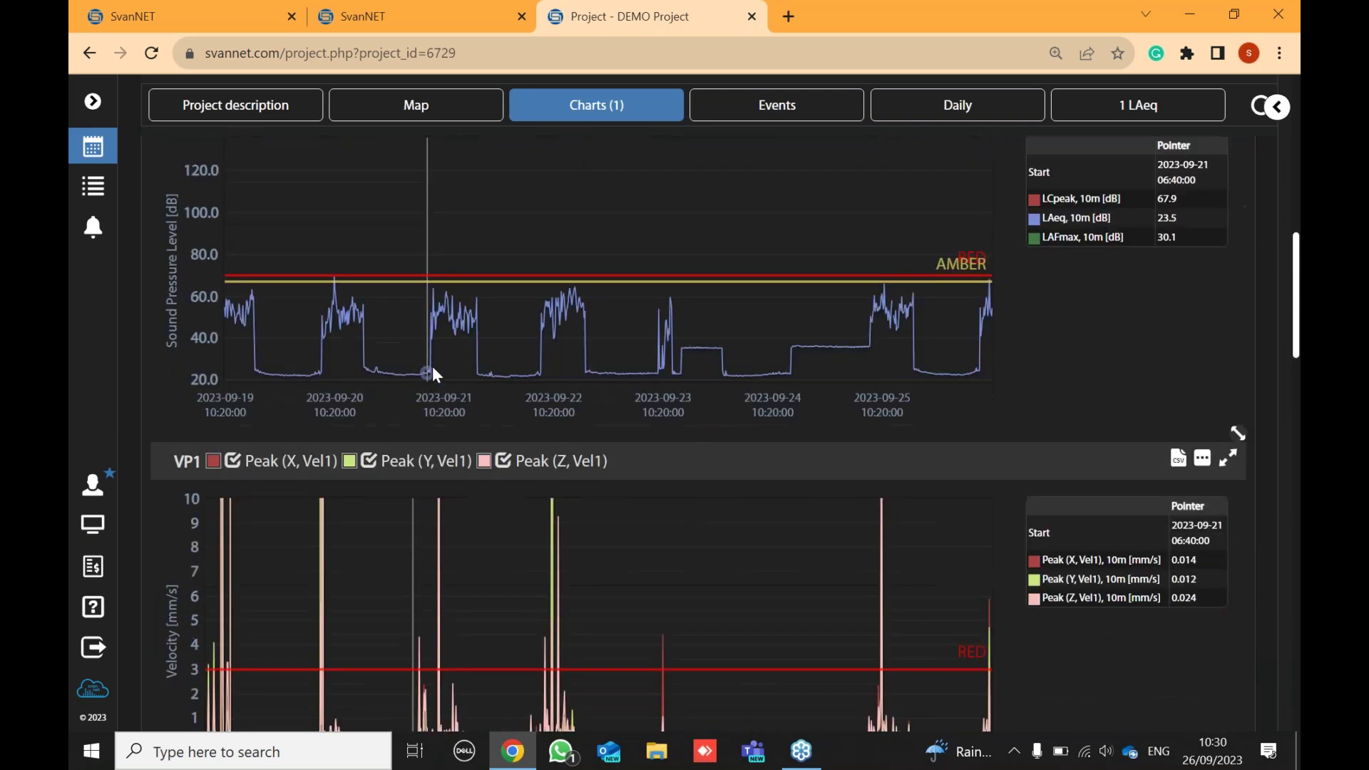
{"action": "scroll", "coordinate": [699, 442], "scroll_direction": "down", "scroll_amount": 10}
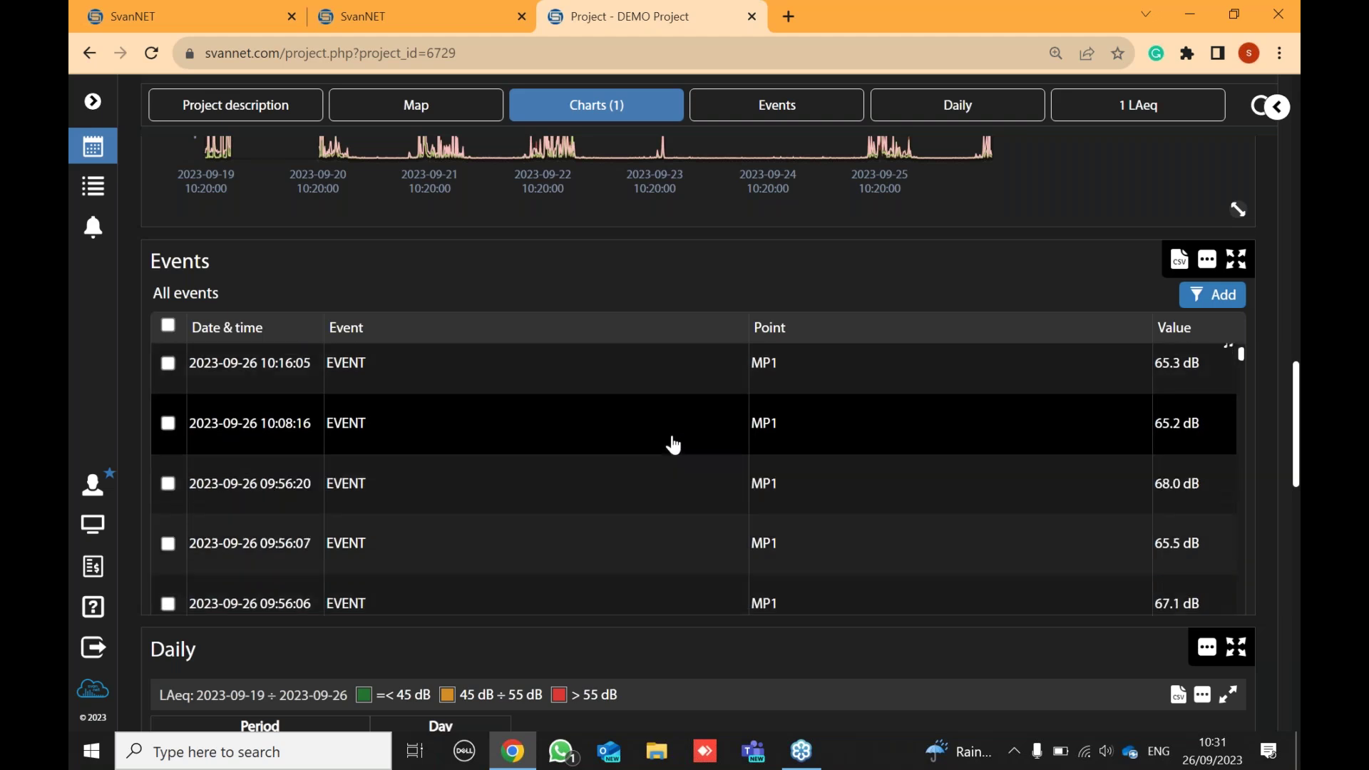
{"action": "scroll", "coordinate": [492, 628], "scroll_direction": "down", "scroll_amount": 5}
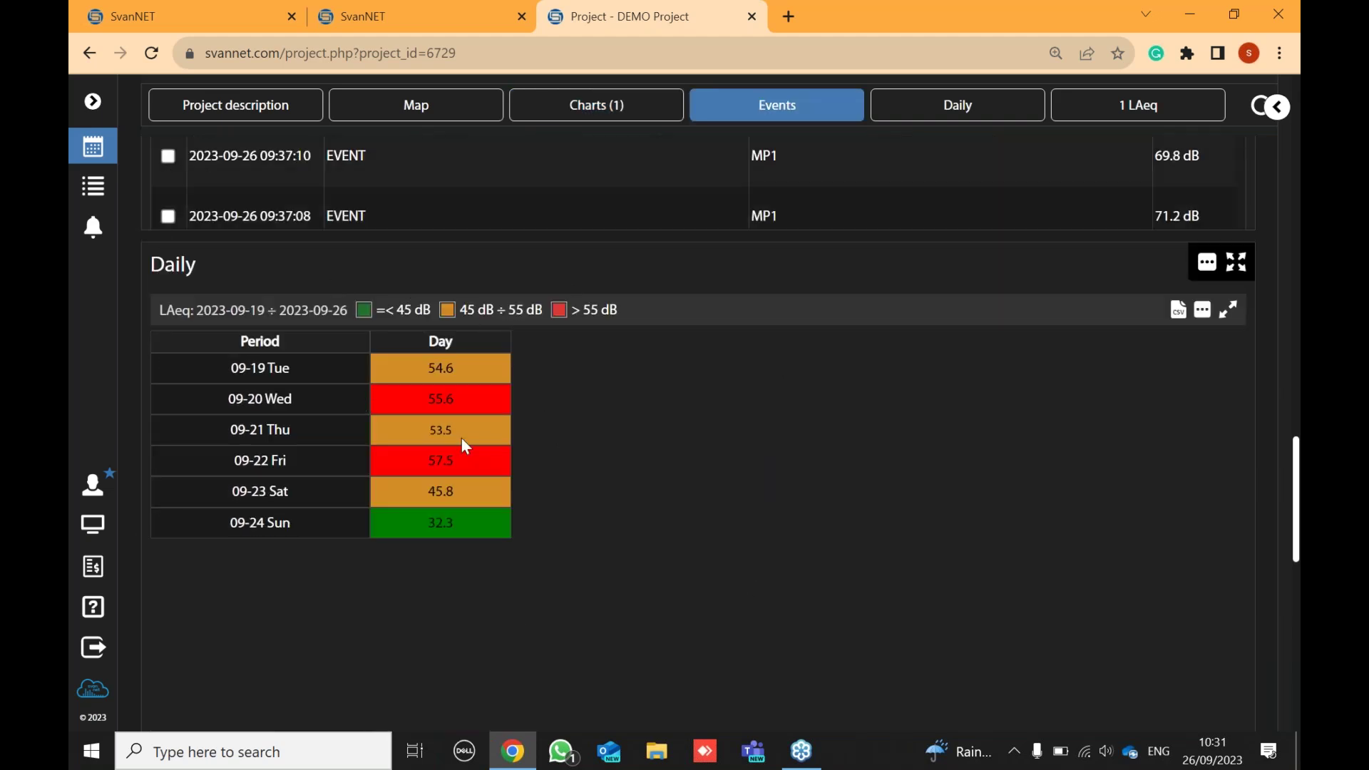
{"action": "scroll", "coordinate": [482, 441], "scroll_direction": "down", "scroll_amount": 10}
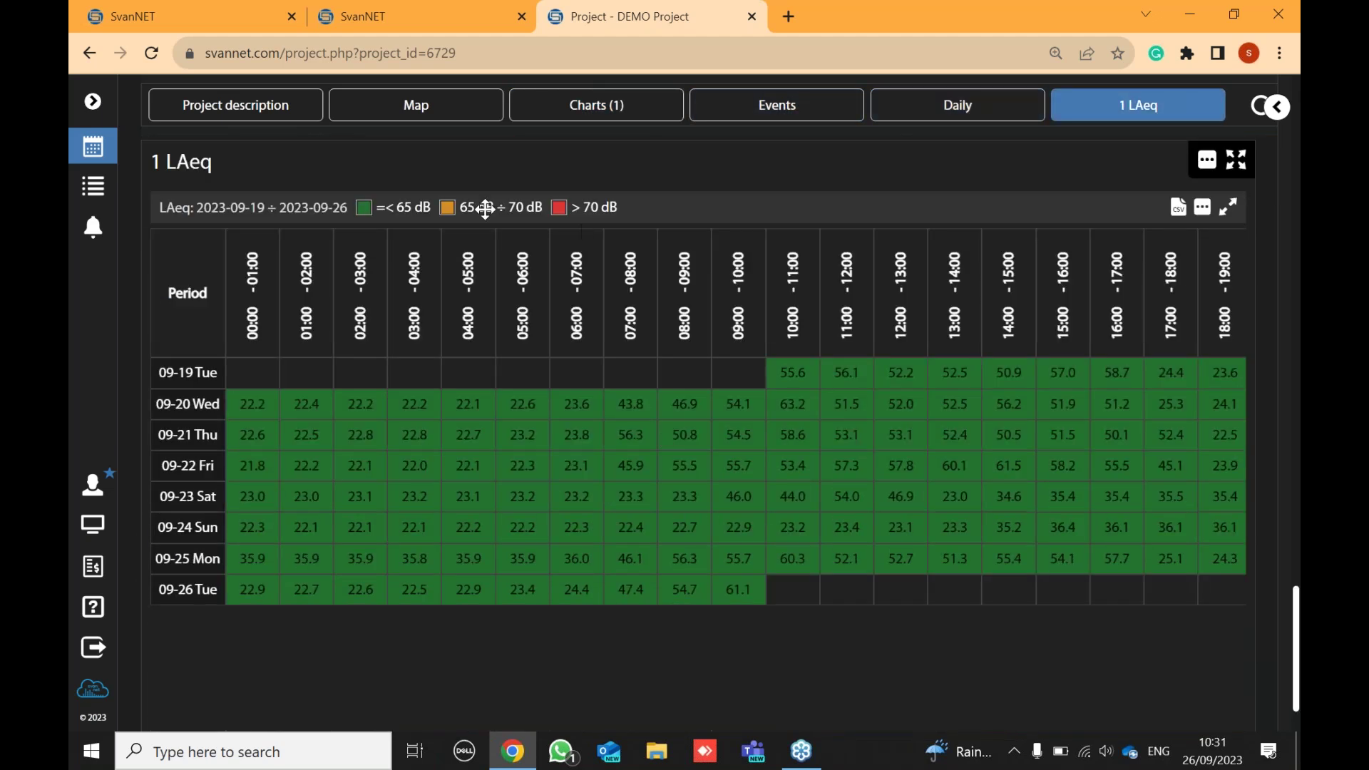
{"action": "scroll", "coordinate": [1070, 394], "scroll_direction": "up", "scroll_amount": 6}
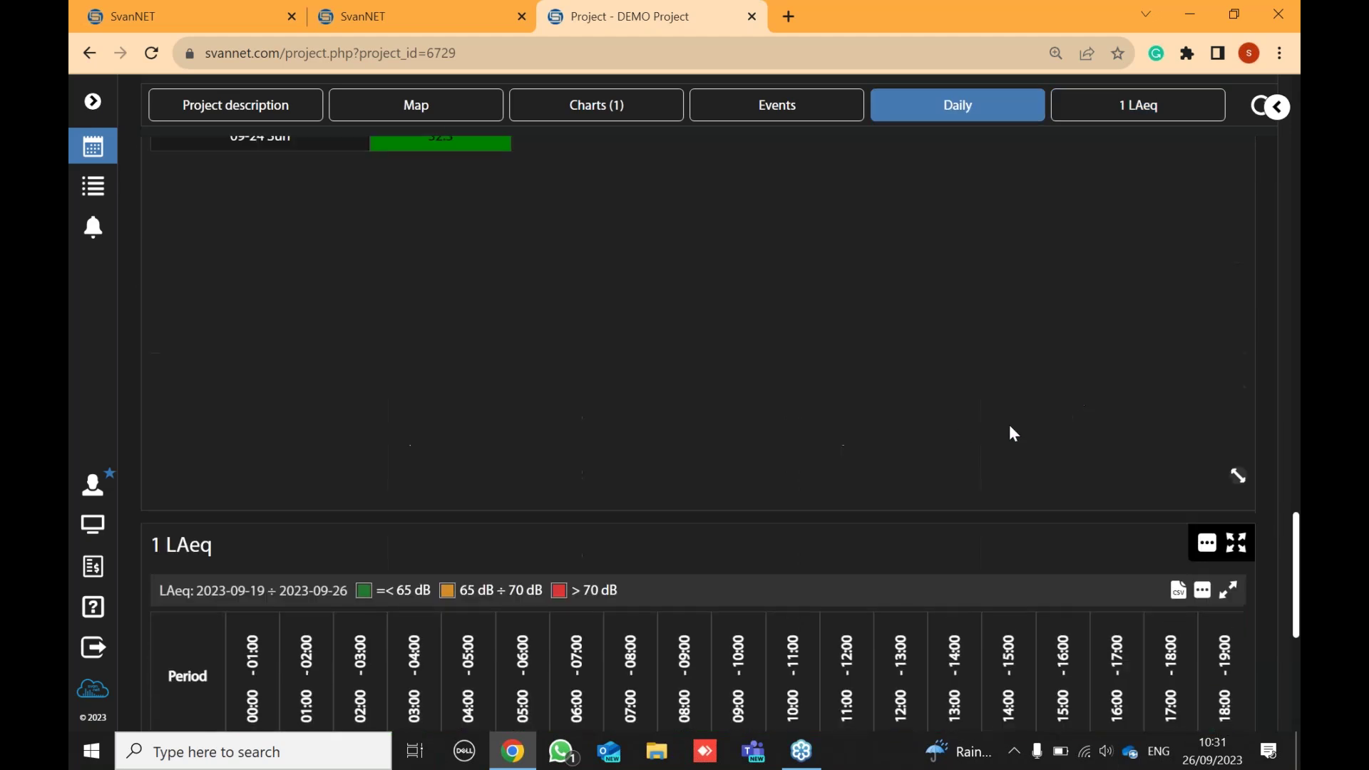
{"action": "scroll", "coordinate": [917, 433], "scroll_direction": "up", "scroll_amount": 10}
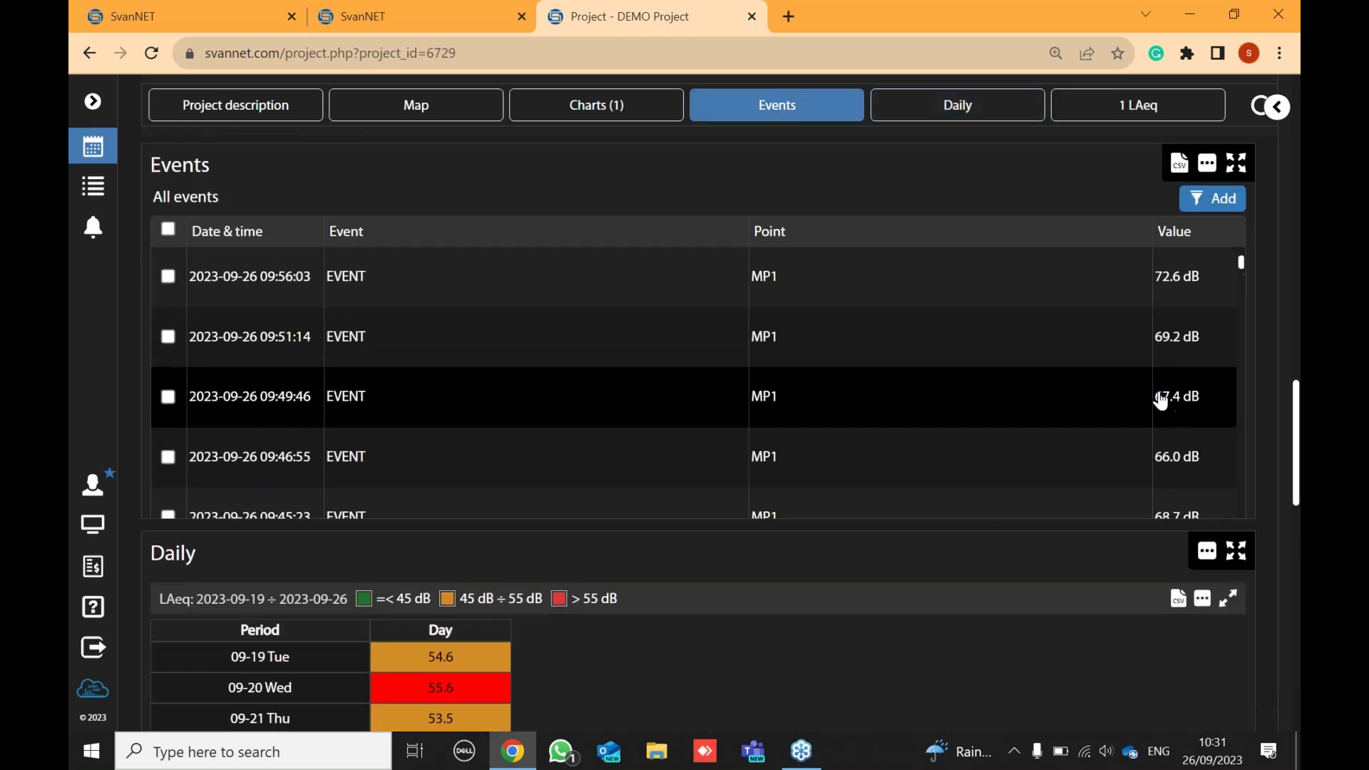
{"action": "scroll", "coordinate": [1099, 143], "scroll_direction": "up", "scroll_amount": 12}
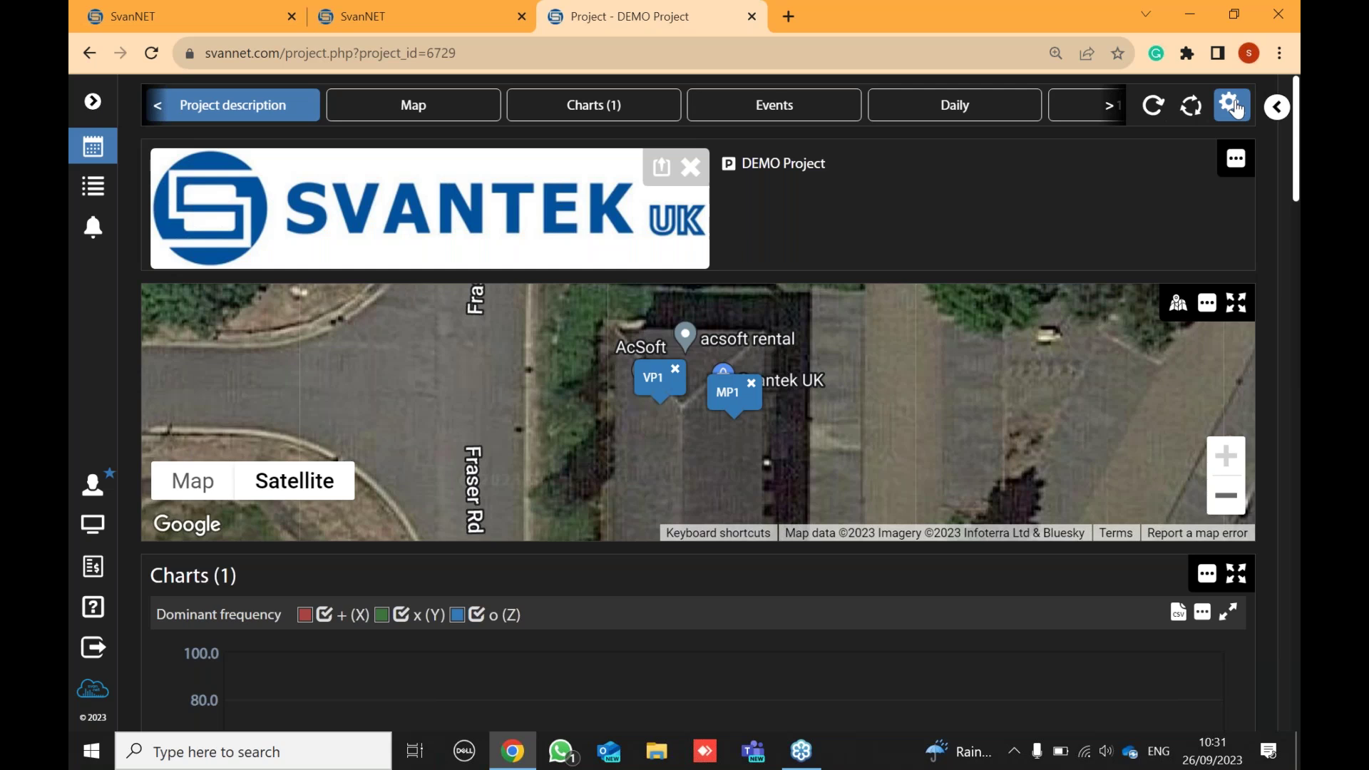
{"action": "left_click", "coordinate": [1236, 106]}
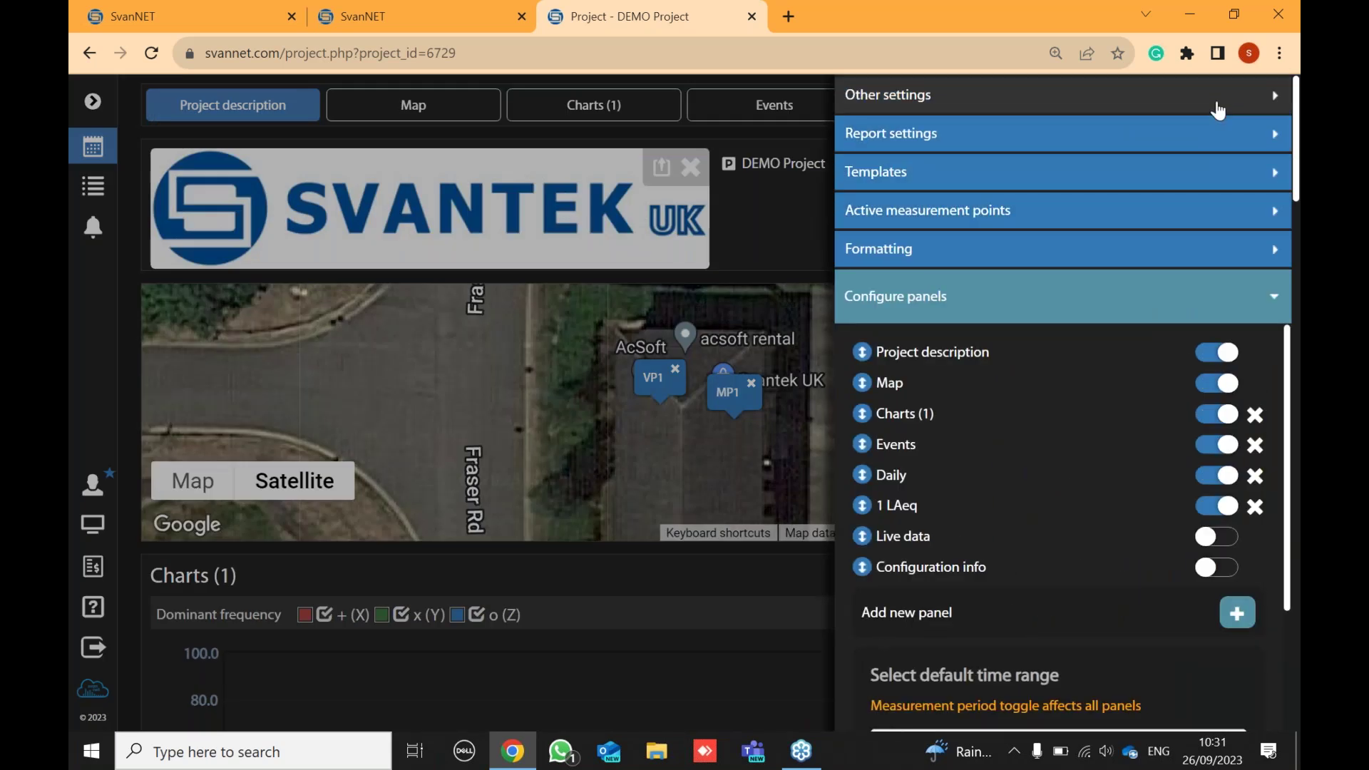
{"action": "left_click", "coordinate": [1001, 177]}
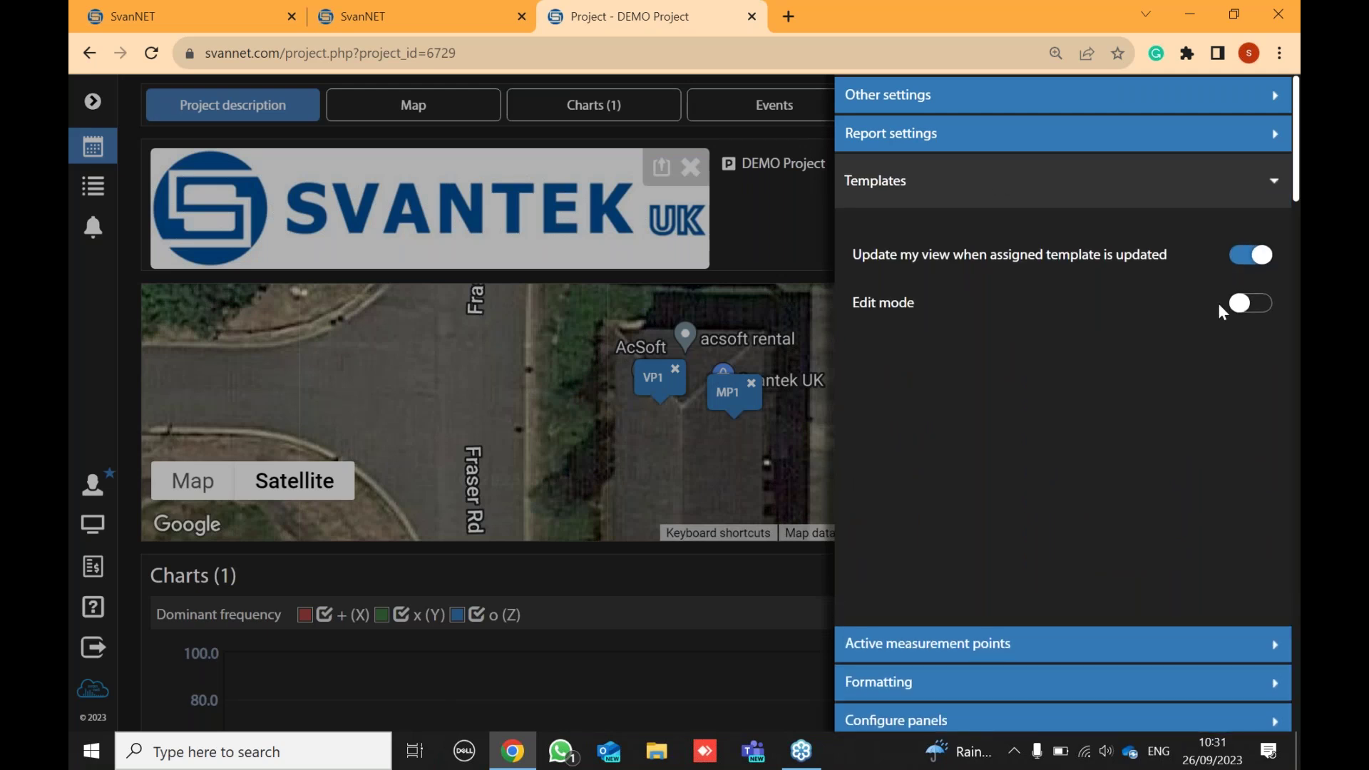
{"action": "left_click", "coordinate": [1247, 305]}
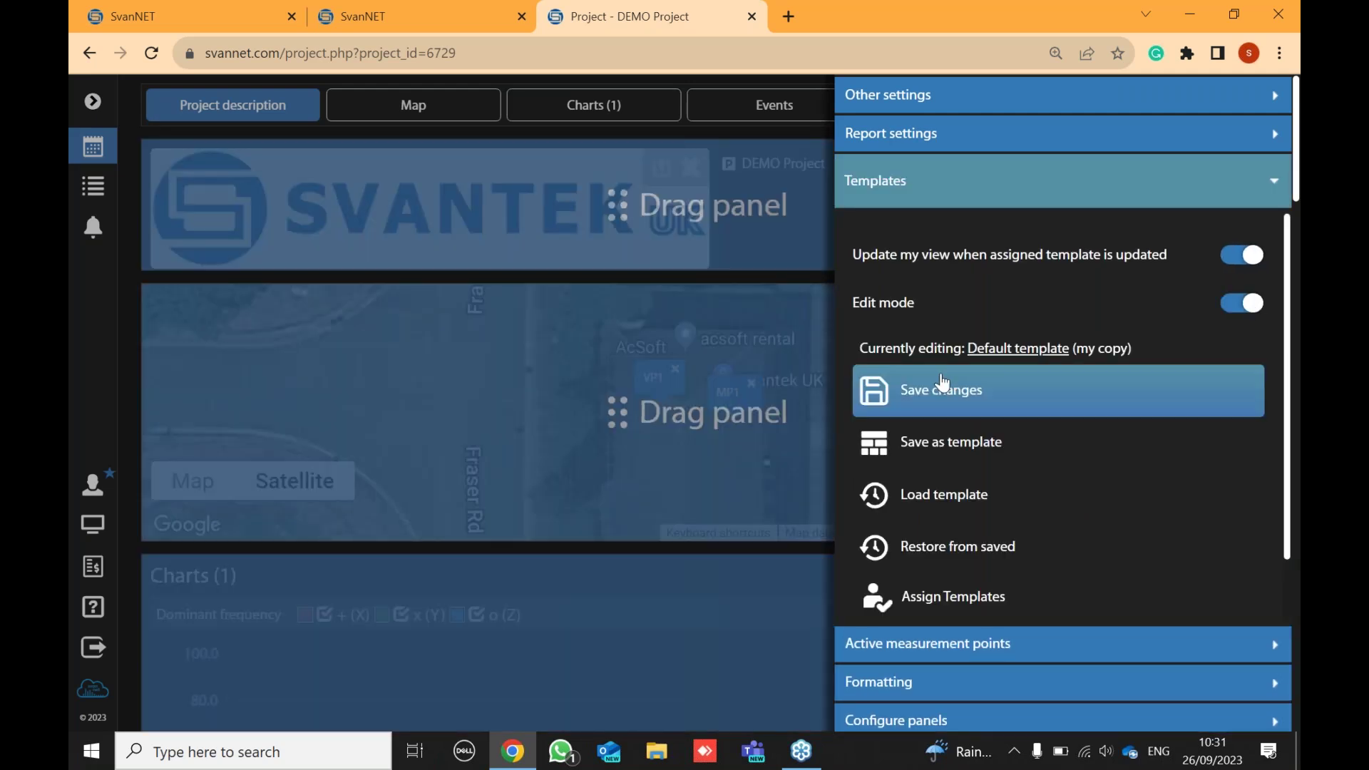
{"action": "left_click", "coordinate": [946, 452]}
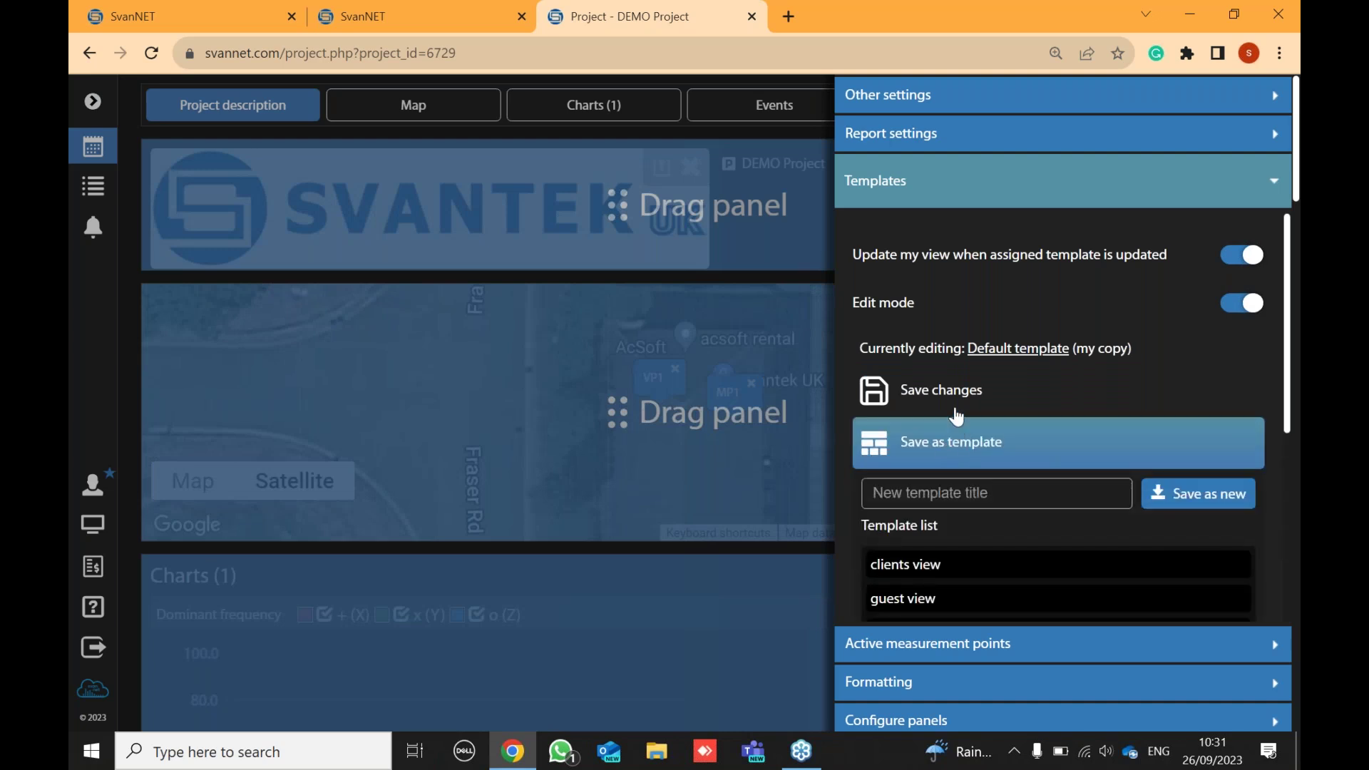
{"action": "scroll", "coordinate": [963, 442], "scroll_direction": "down", "scroll_amount": 1}
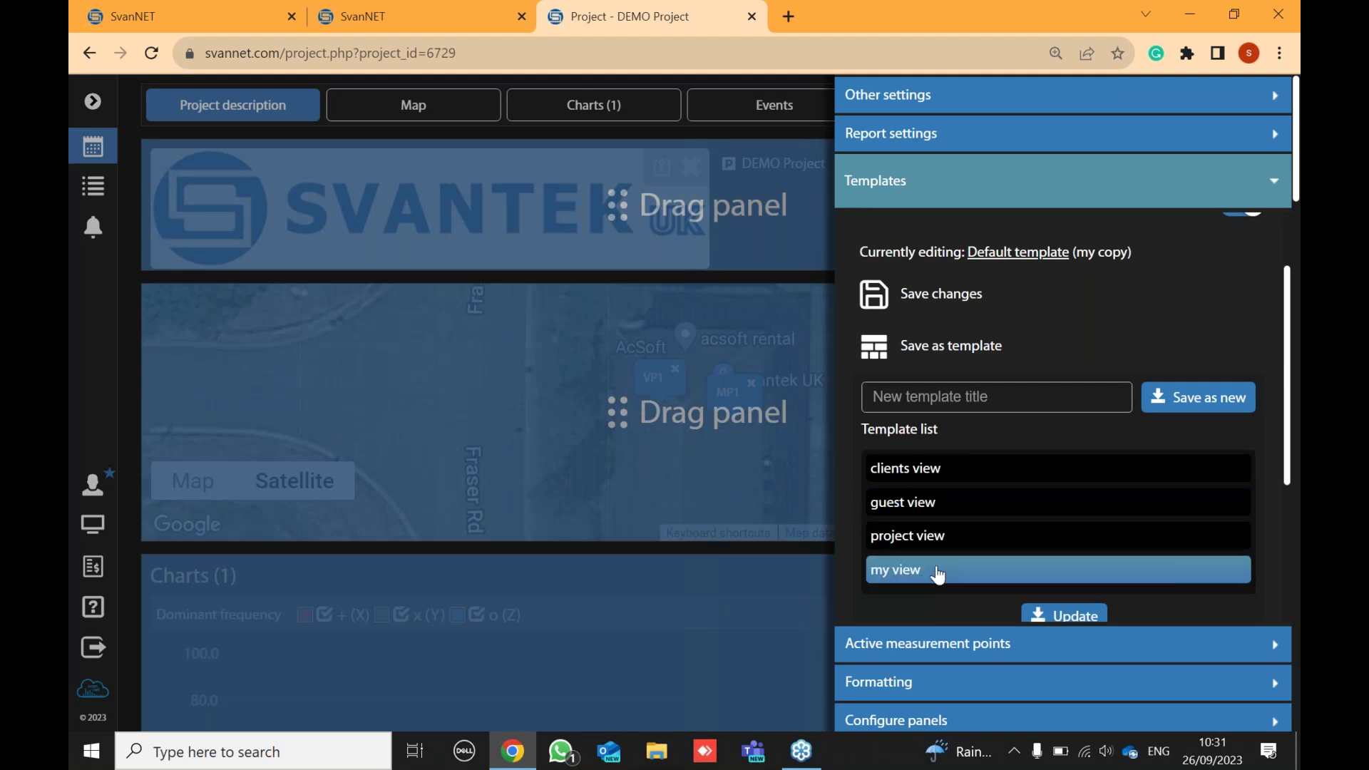
{"action": "mouse_move", "coordinate": [937, 575]}
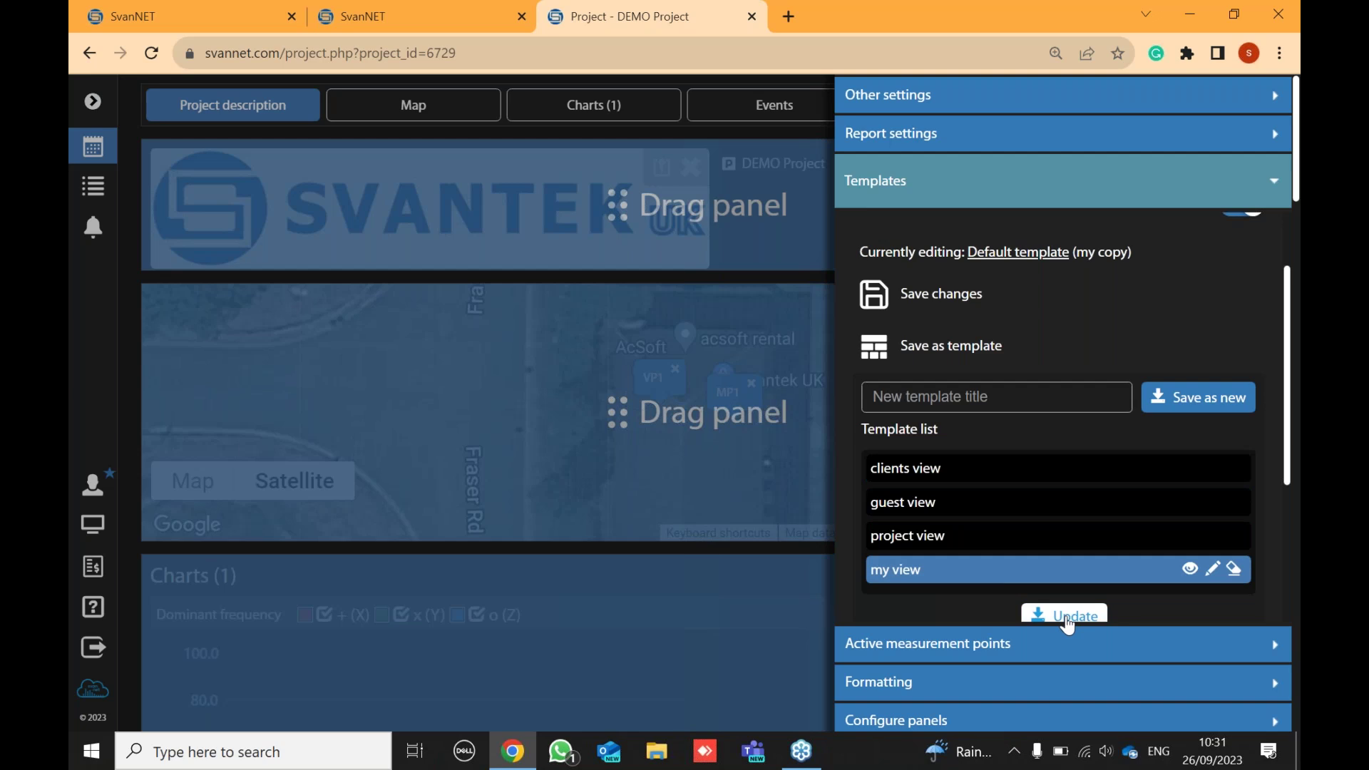
{"action": "left_click", "coordinate": [1068, 618]}
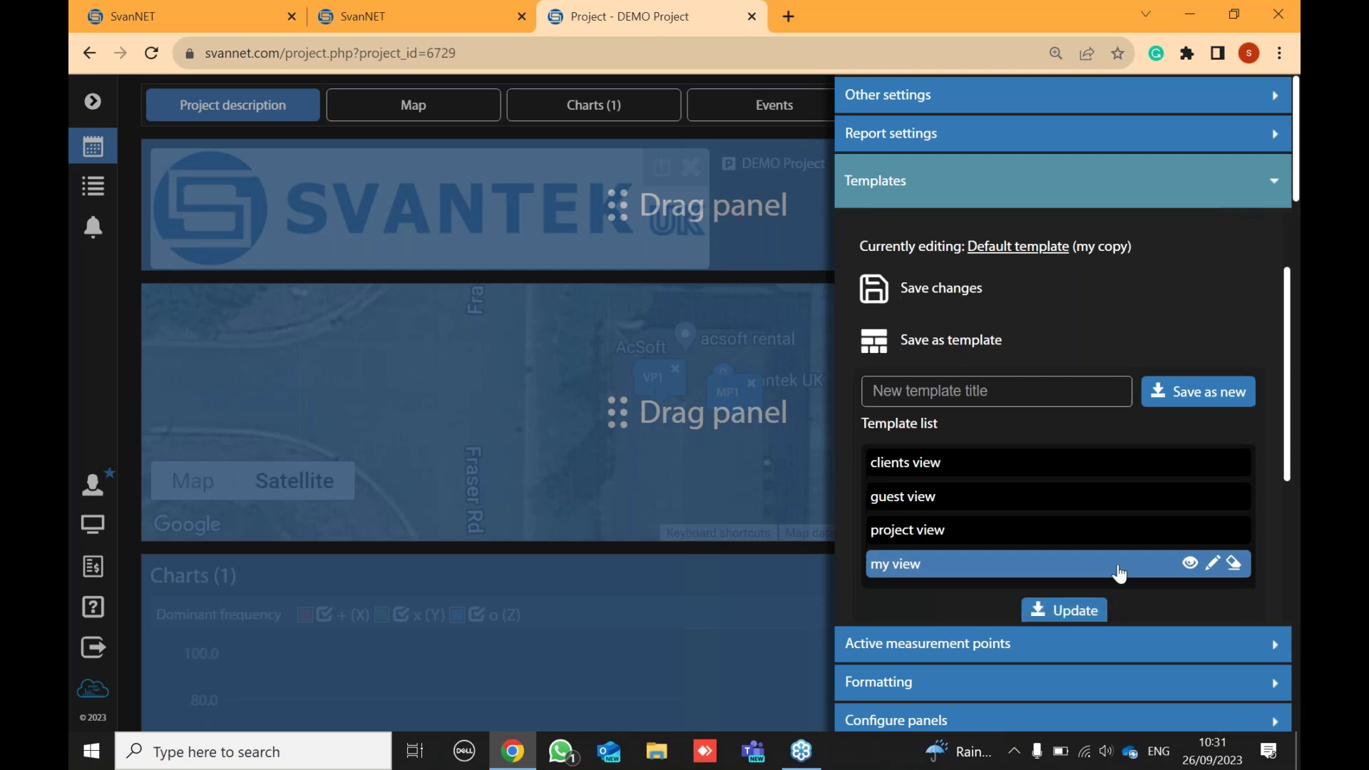
- Switch template edit mode back off and close the settings panel
{"action": "scroll", "coordinate": [1091, 549], "scroll_direction": "down", "scroll_amount": 1}
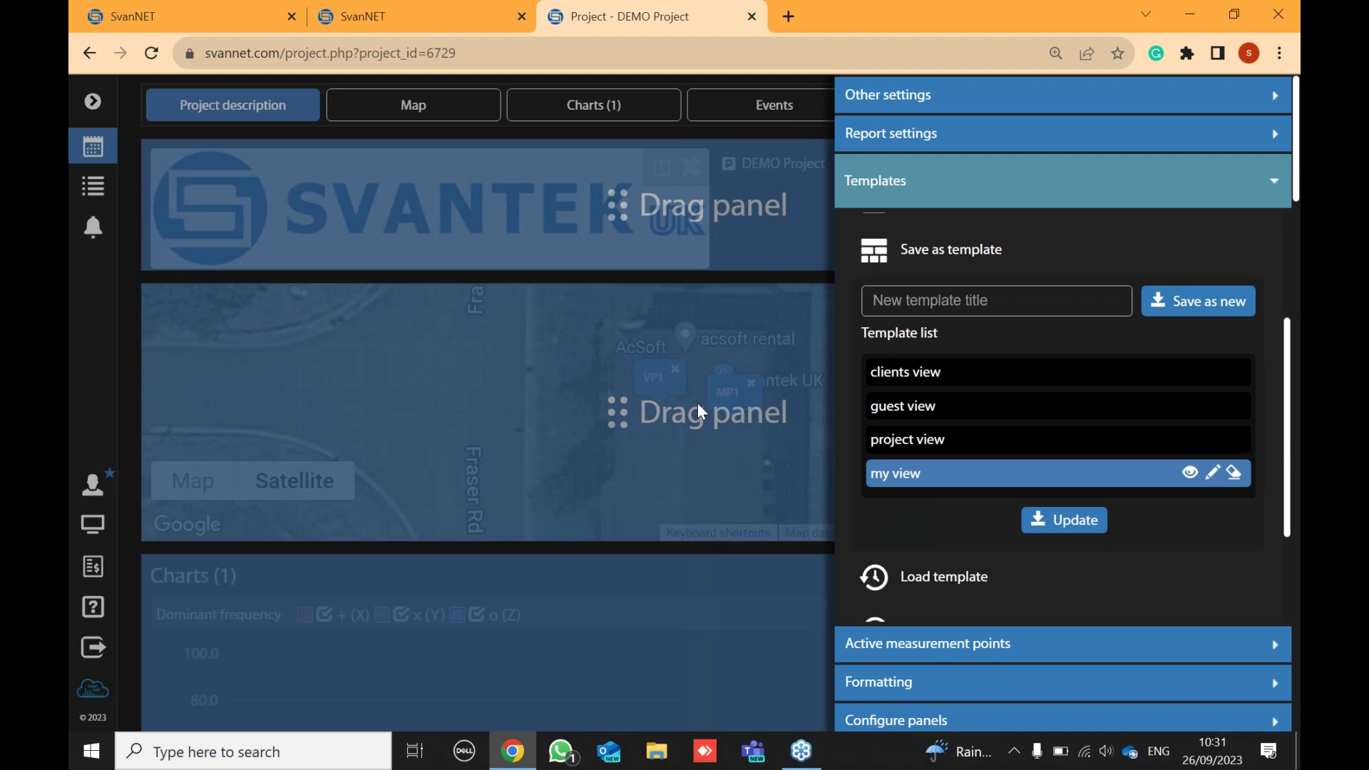
{"action": "left_click", "coordinate": [660, 269]}
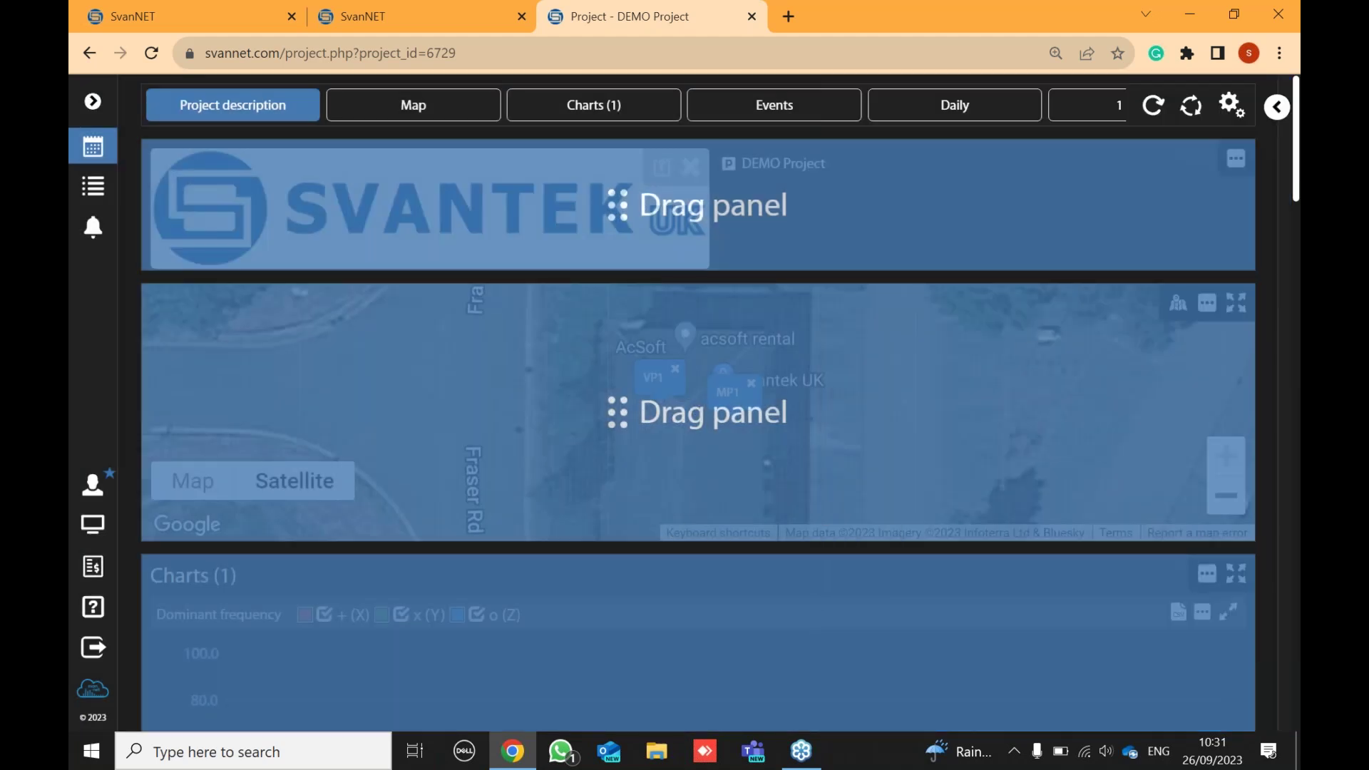
{"action": "left_click", "coordinate": [1234, 109]}
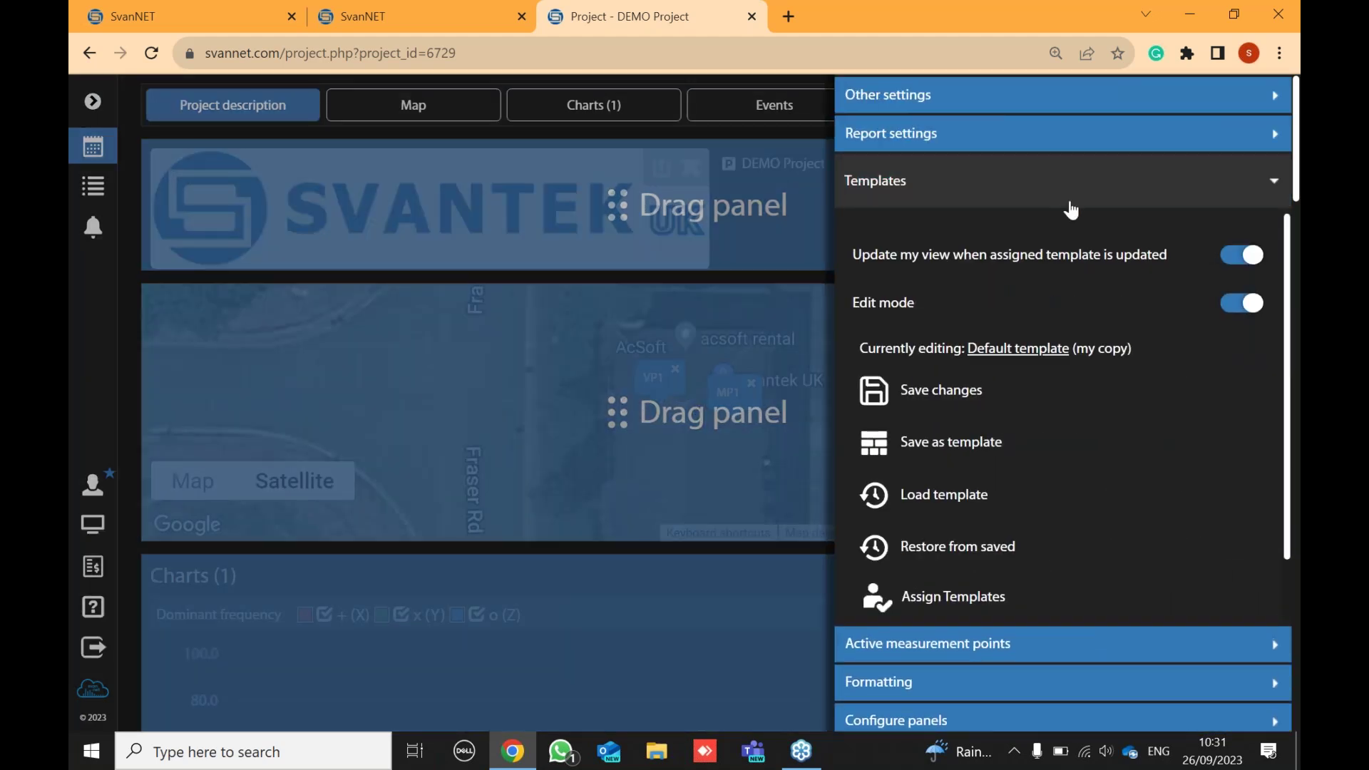
{"action": "left_click", "coordinate": [1236, 304]}
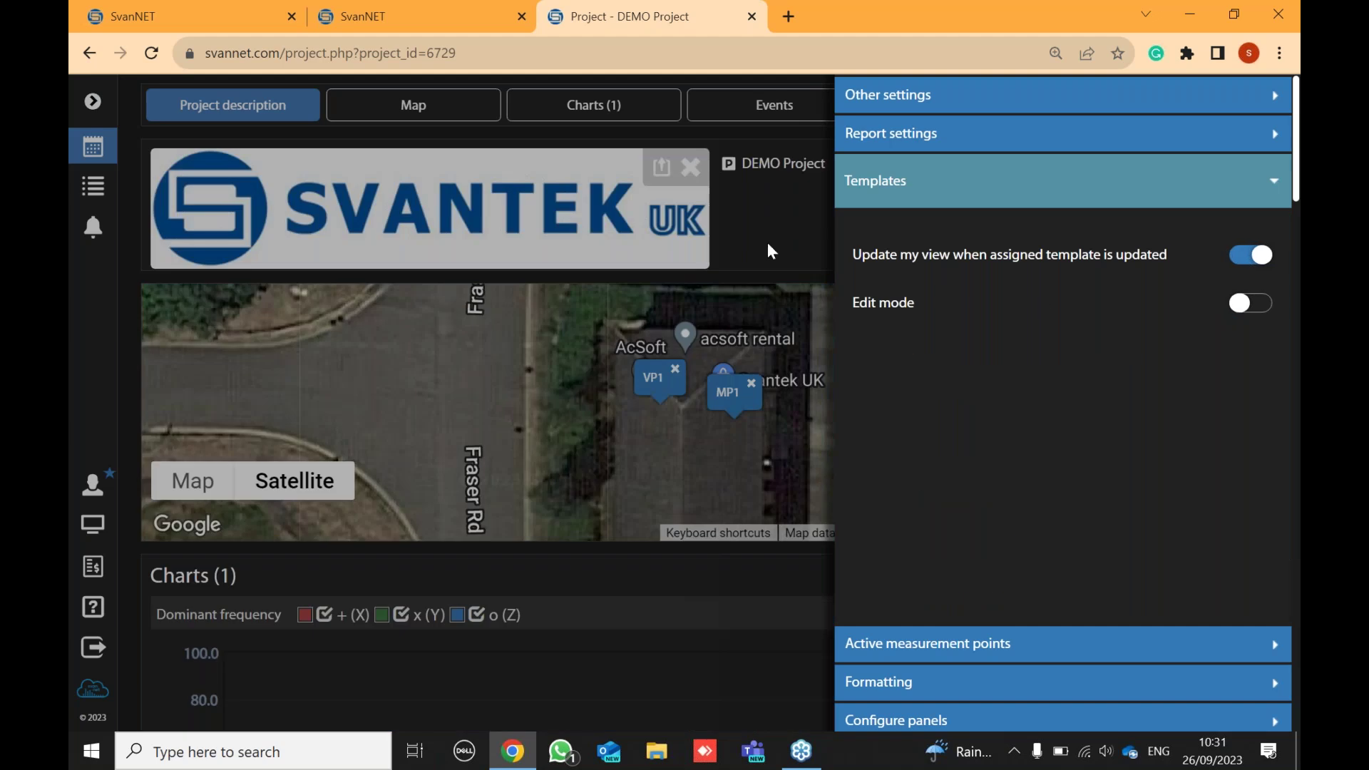
{"action": "left_click", "coordinate": [760, 249]}
{"action": "scroll", "coordinate": [813, 282], "scroll_direction": "down", "scroll_amount": 4}
{"action": "scroll", "coordinate": [815, 283], "scroll_direction": "down", "scroll_amount": 3}
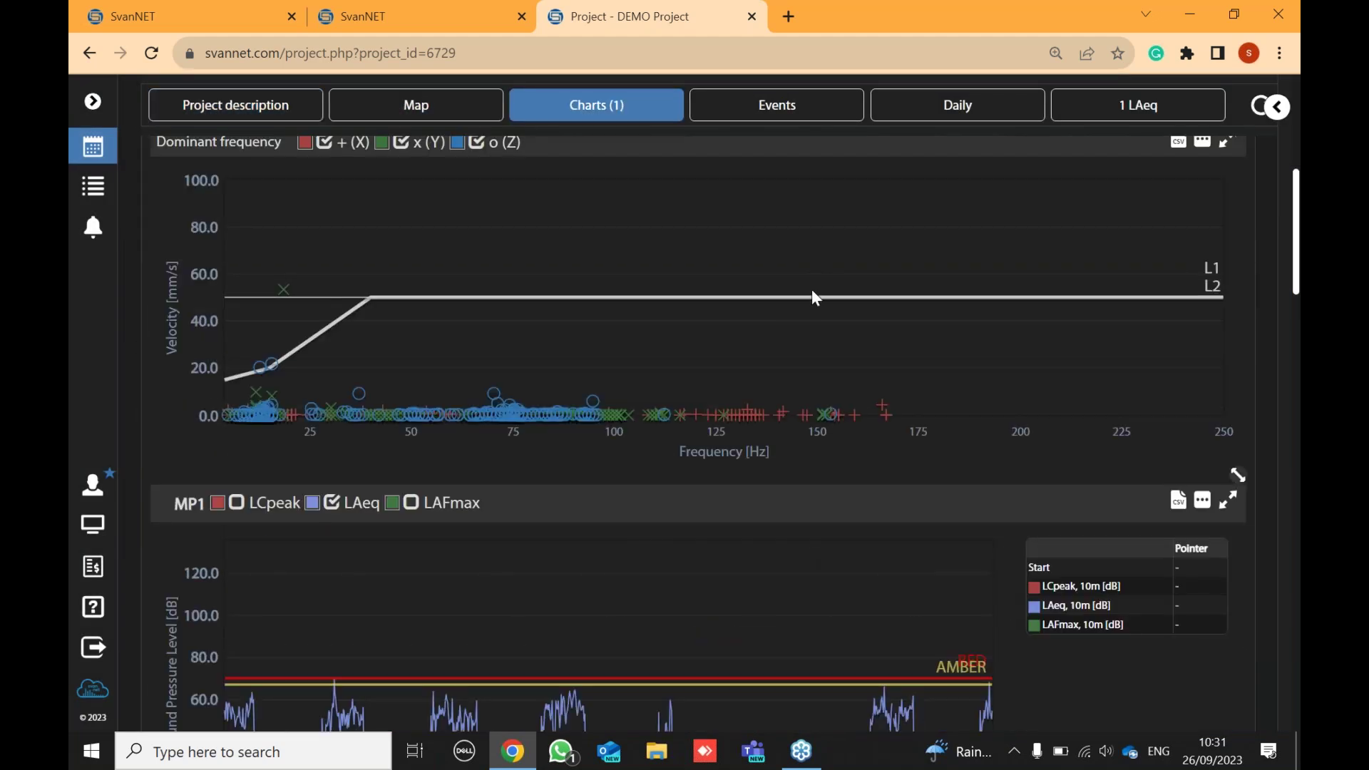
{"action": "scroll", "coordinate": [813, 299], "scroll_direction": "down", "scroll_amount": 3}
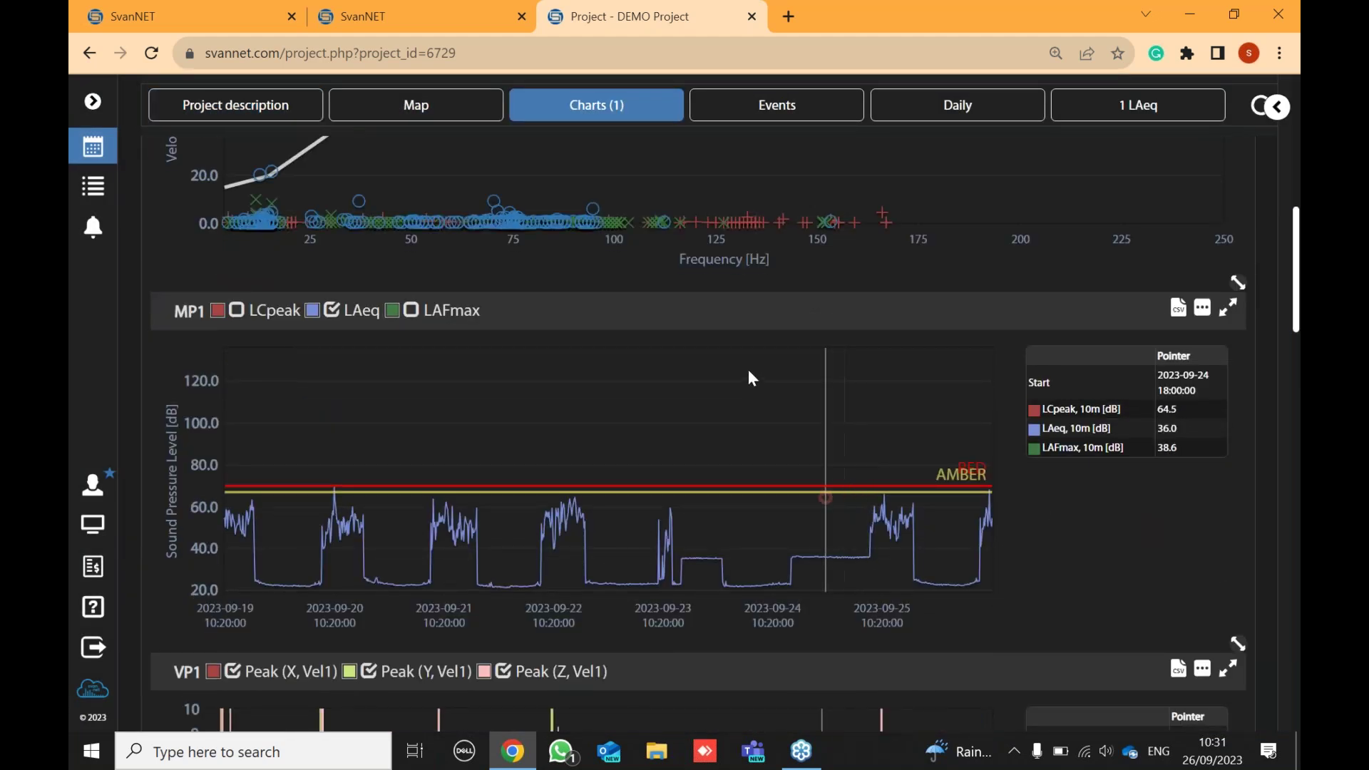
{"action": "scroll", "coordinate": [478, 404], "scroll_direction": "down", "scroll_amount": 10}
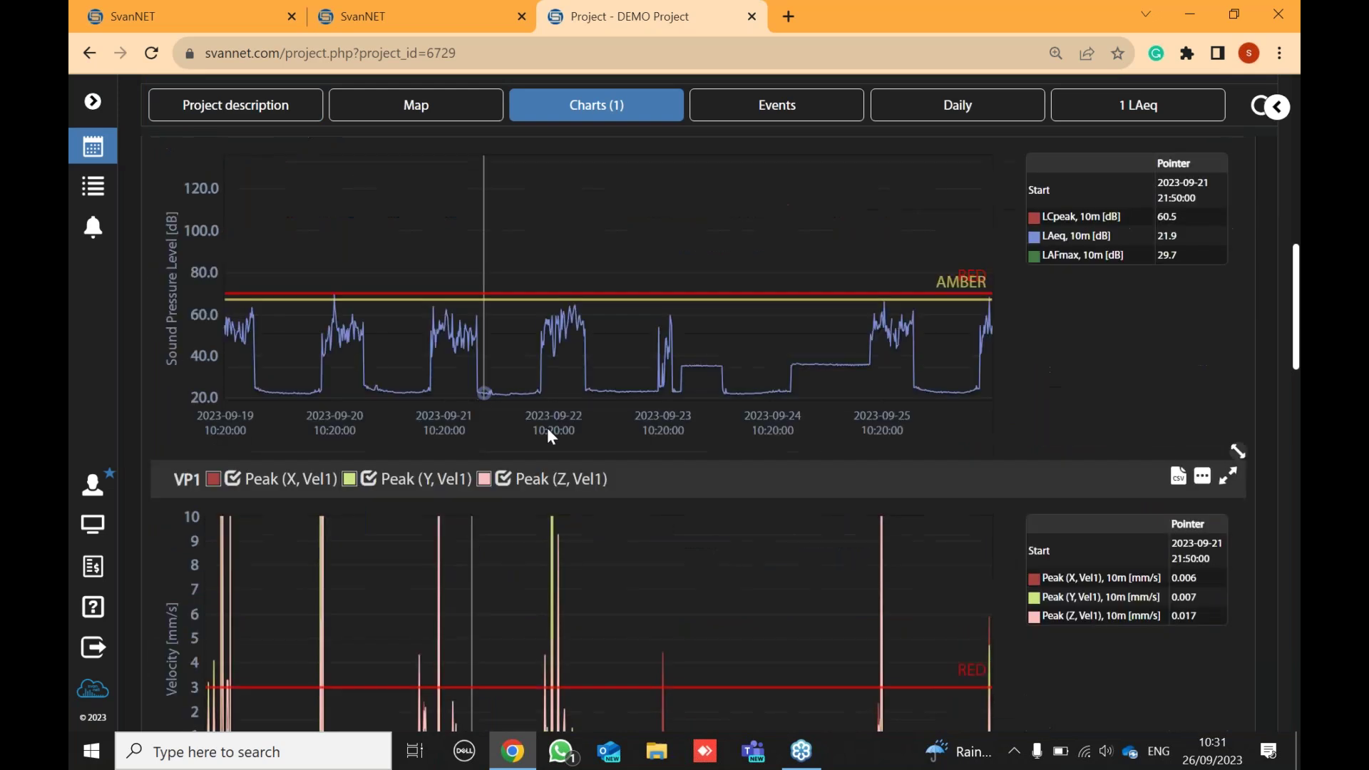
{"action": "scroll", "coordinate": [527, 428], "scroll_direction": "down", "scroll_amount": 8}
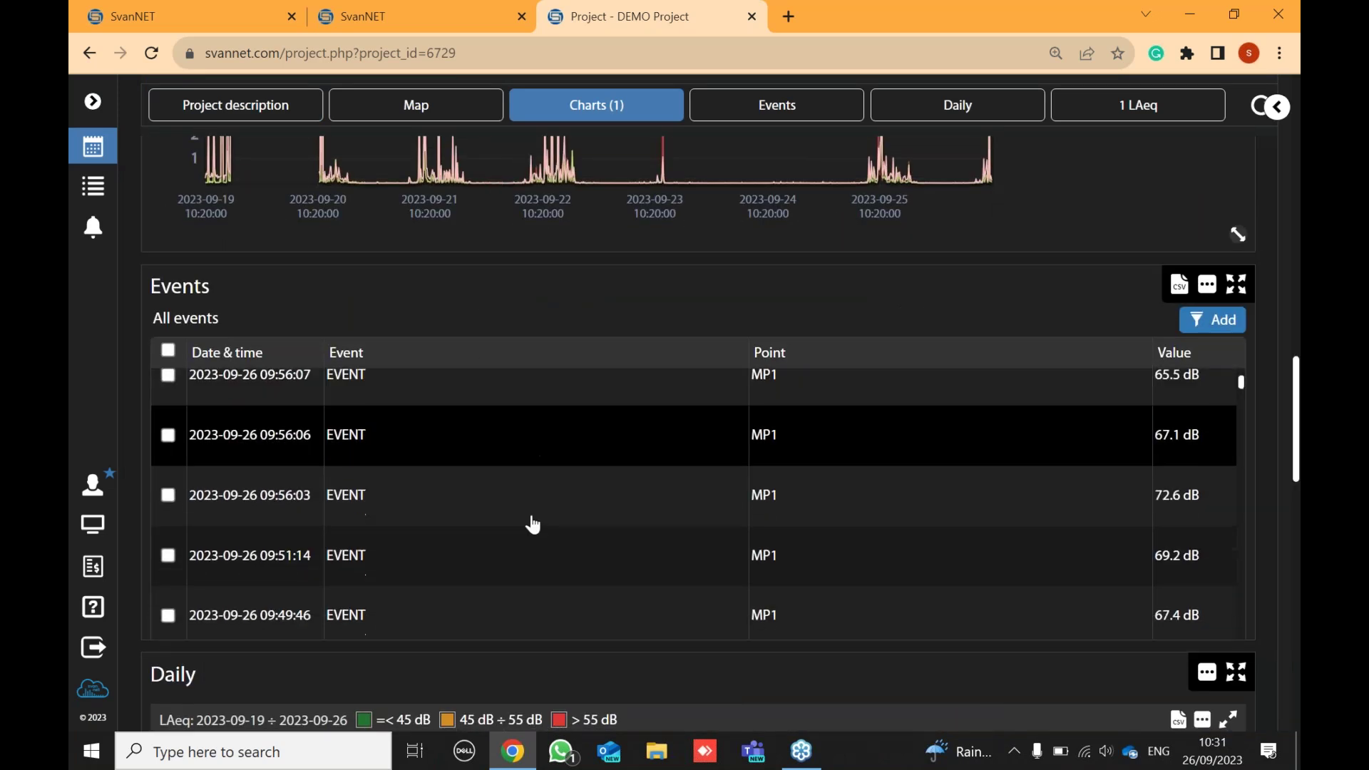
{"action": "scroll", "coordinate": [531, 530], "scroll_direction": "down", "scroll_amount": 5}
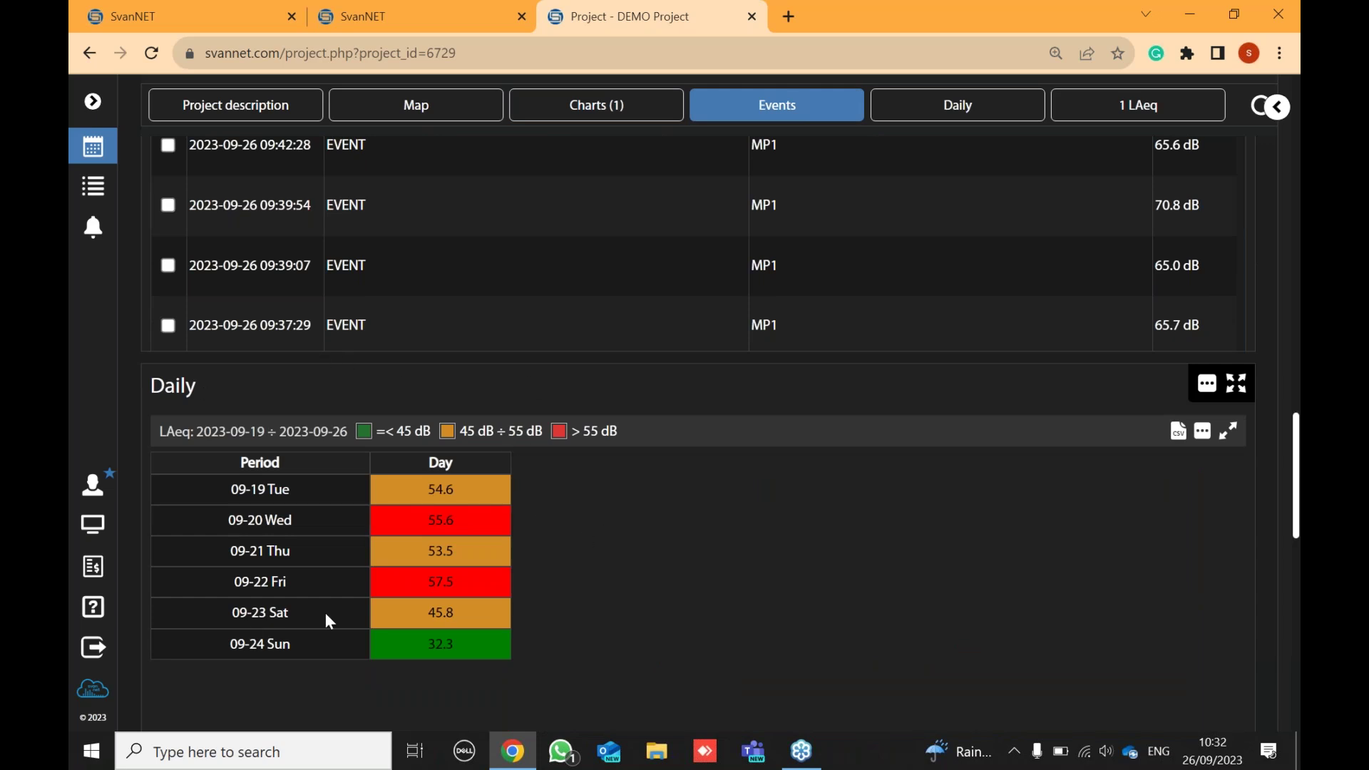
{"action": "scroll", "coordinate": [624, 472], "scroll_direction": "down", "scroll_amount": 8}
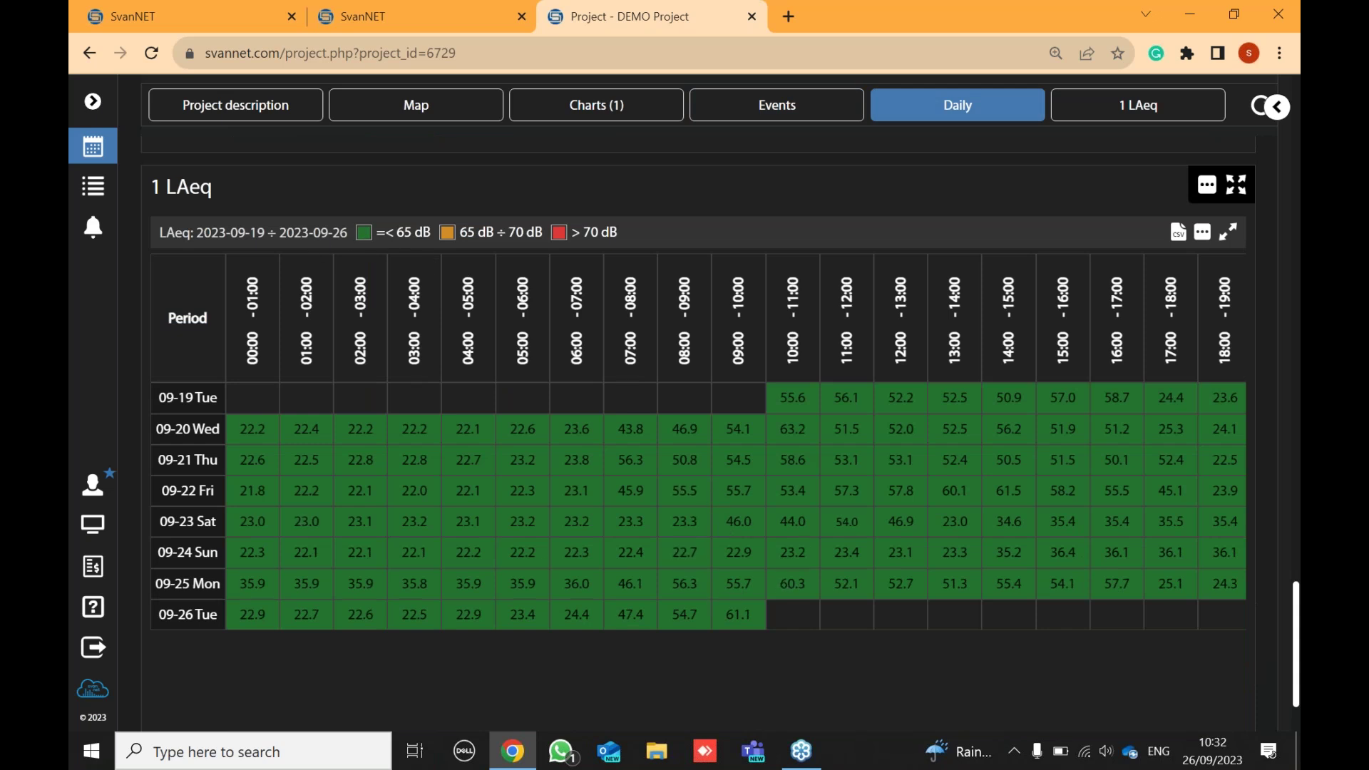
{"action": "scroll", "coordinate": [983, 444], "scroll_direction": "up", "scroll_amount": 10}
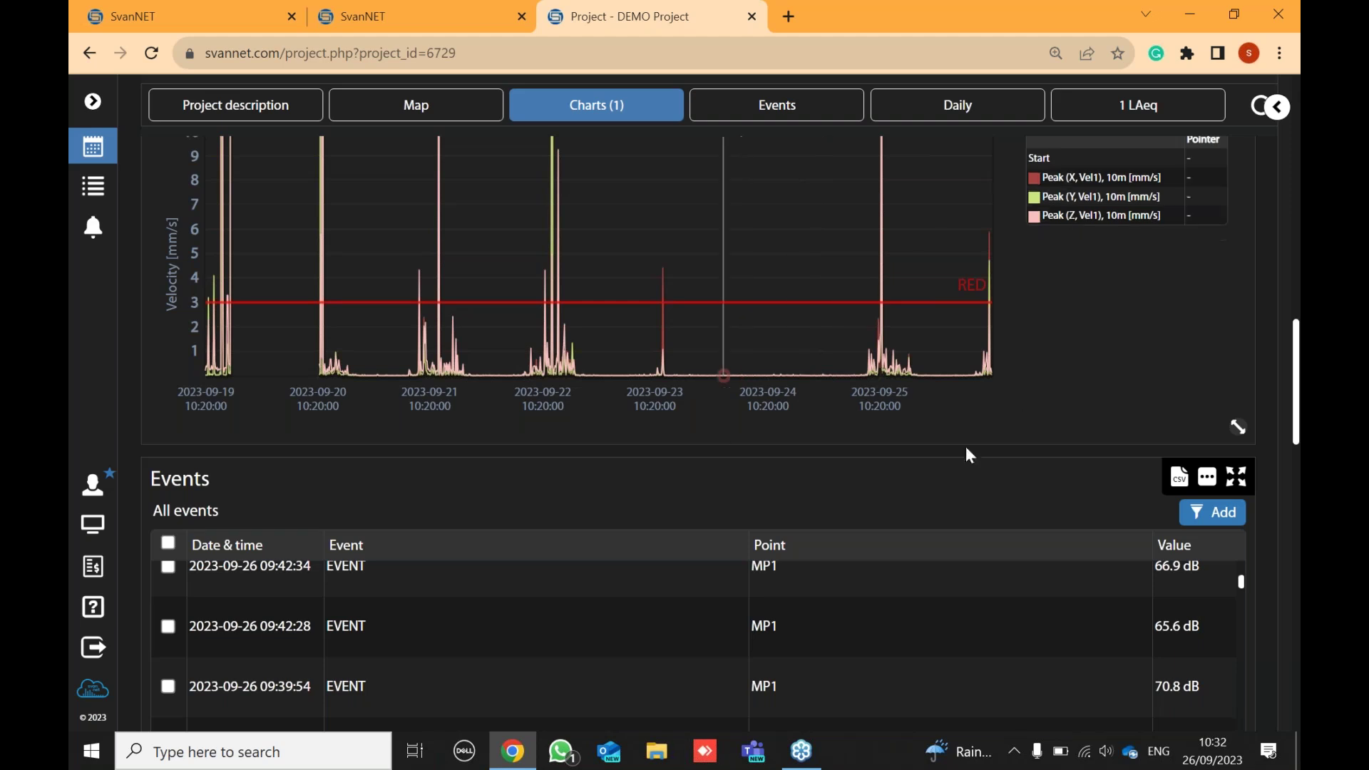
{"action": "scroll", "coordinate": [1022, 396], "scroll_direction": "up", "scroll_amount": 8}
{"action": "scroll", "coordinate": [1024, 388], "scroll_direction": "up", "scroll_amount": 7}
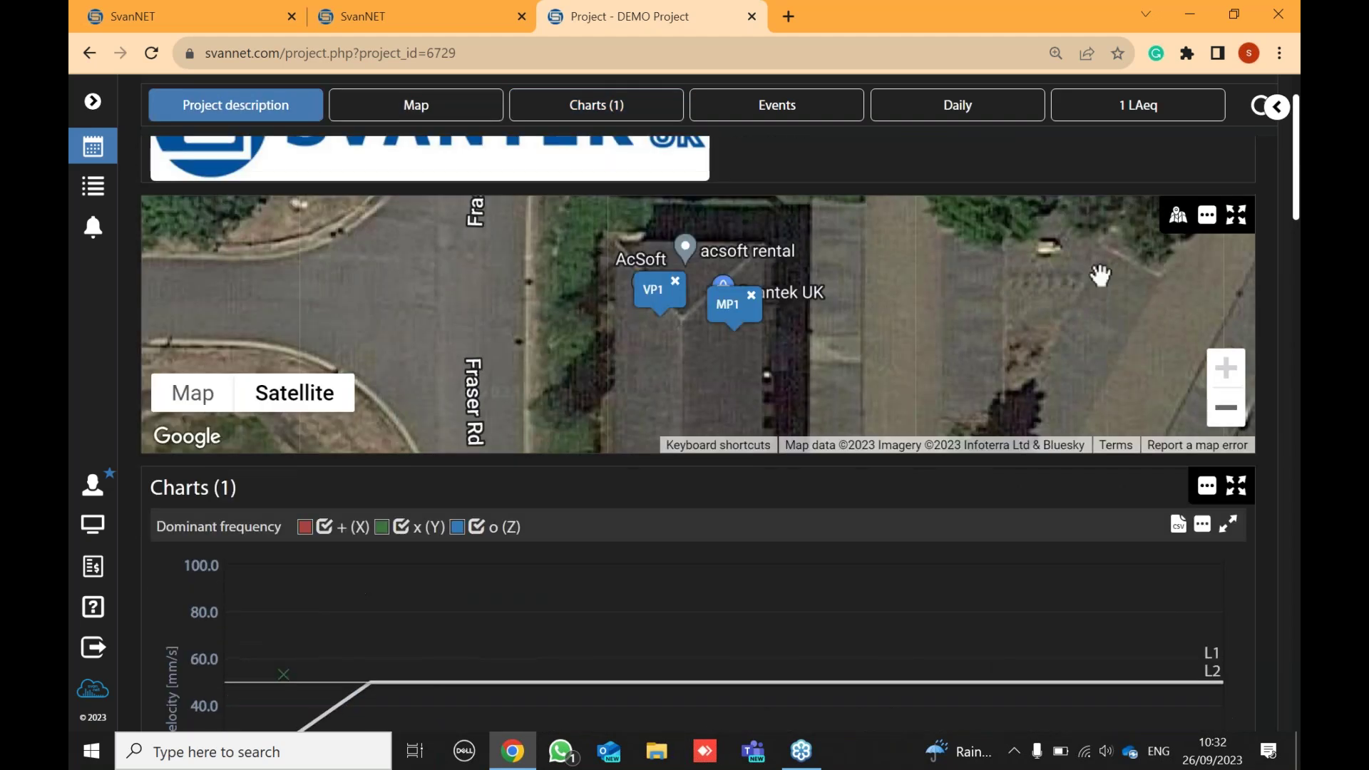
{"action": "scroll", "coordinate": [547, 464], "scroll_direction": "down", "scroll_amount": 1}
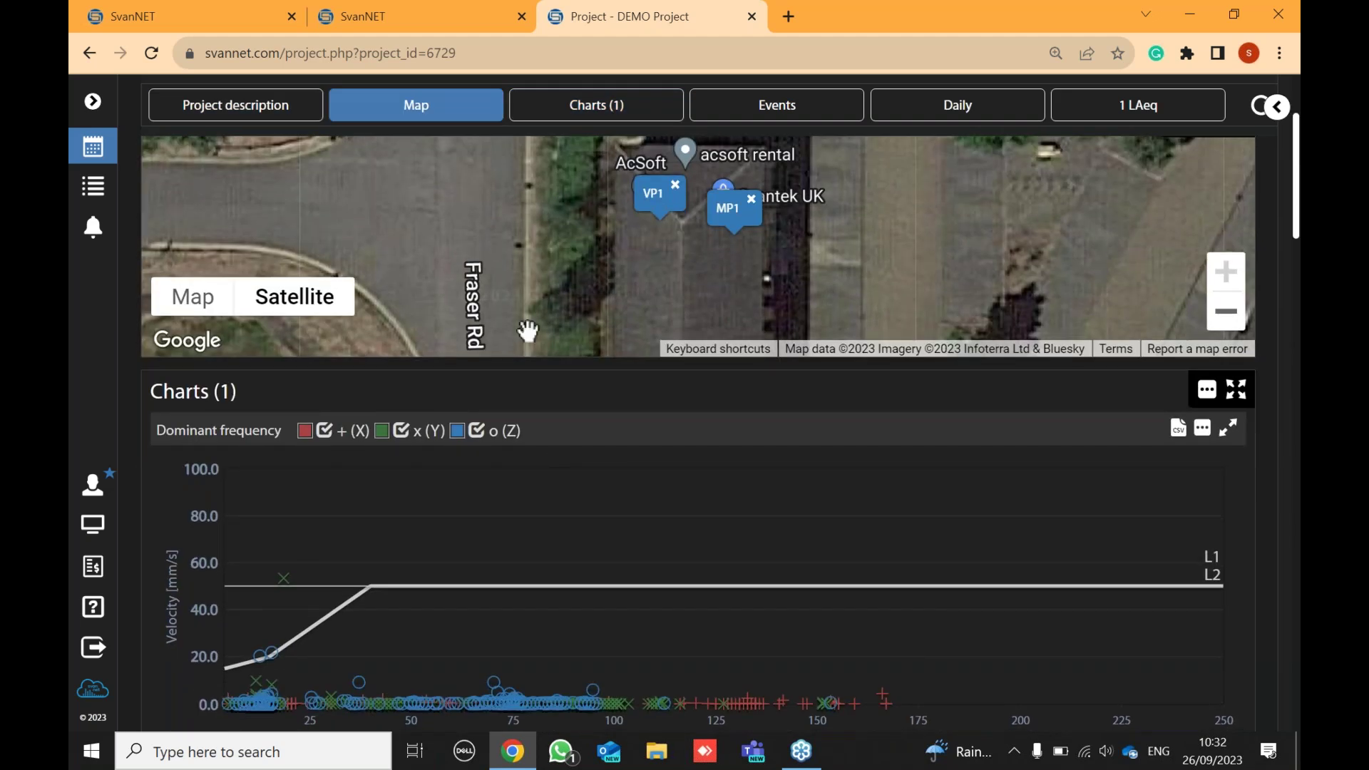
{"action": "scroll", "coordinate": [706, 458], "scroll_direction": "down", "scroll_amount": 6}
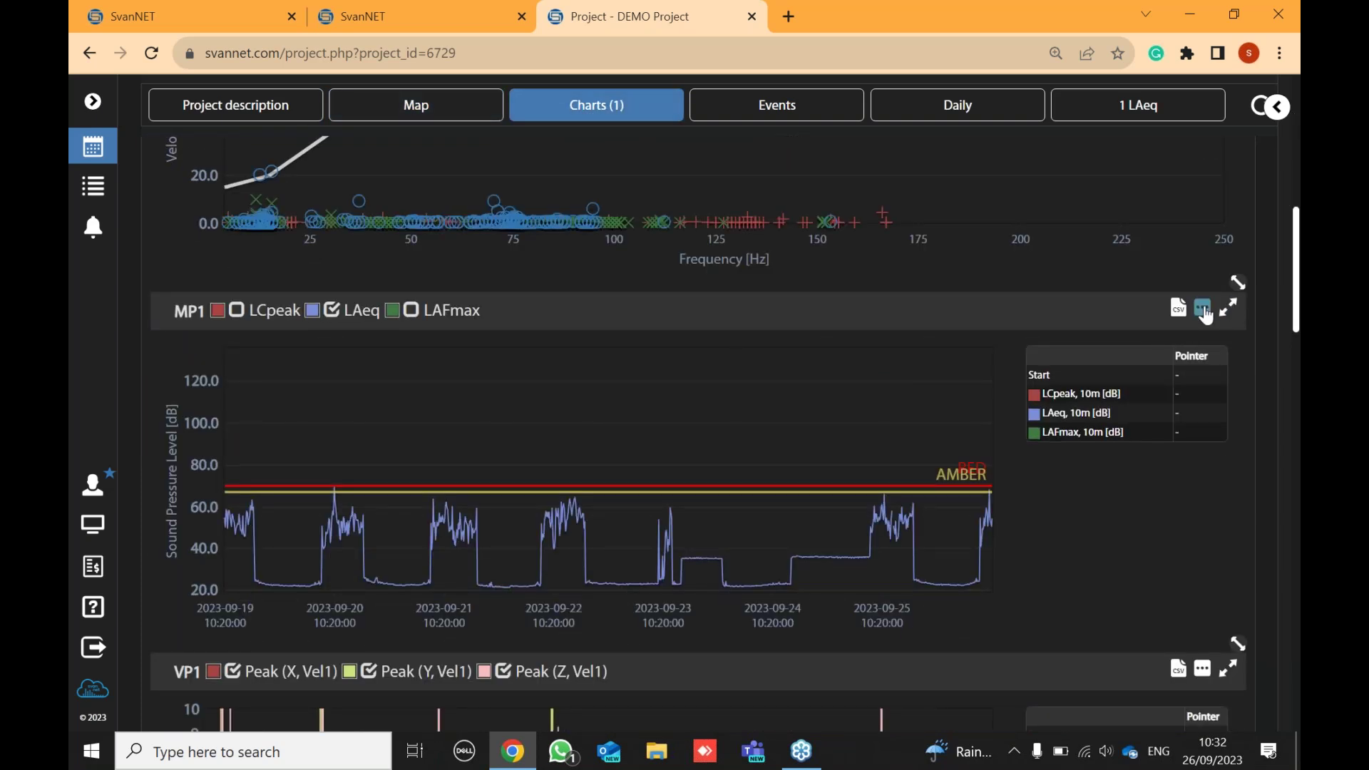
{"action": "scroll", "coordinate": [1189, 289], "scroll_direction": "up", "scroll_amount": 4}
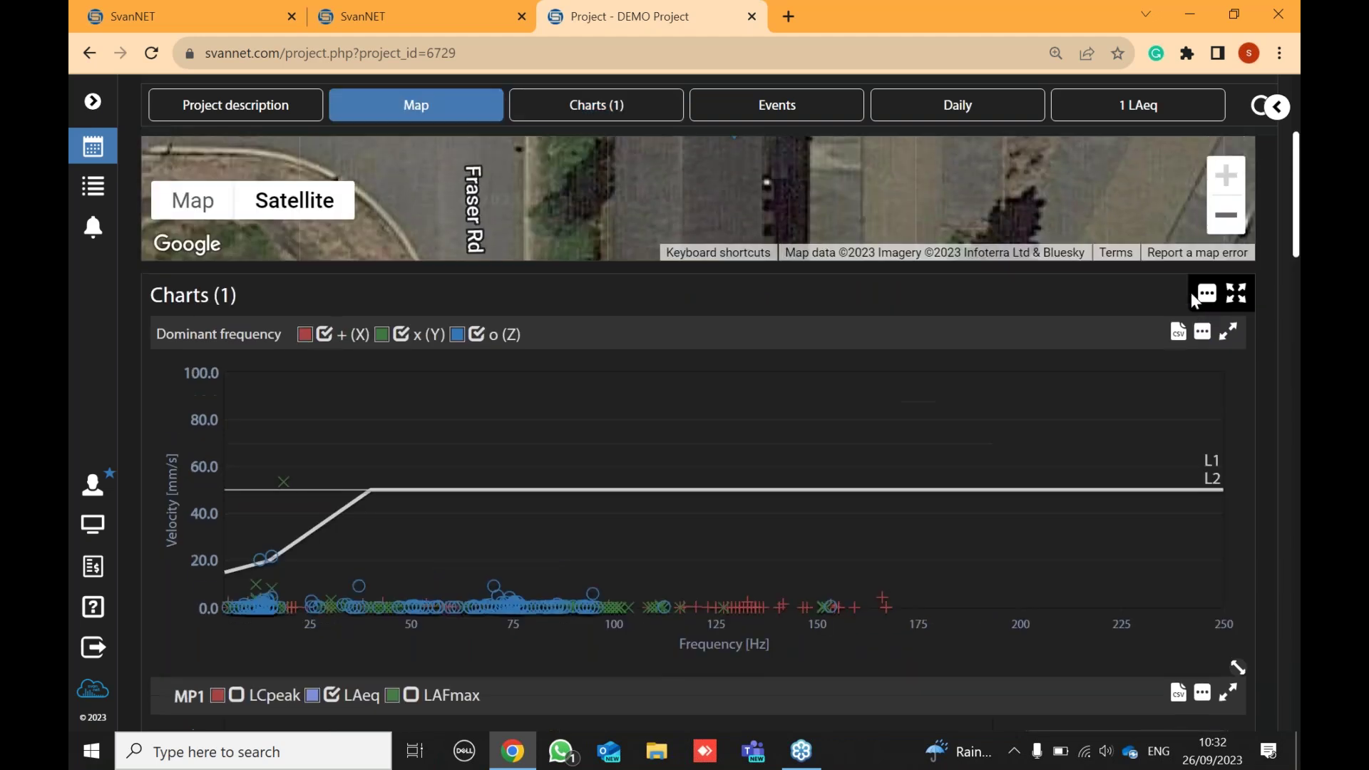
{"action": "scroll", "coordinate": [1168, 464], "scroll_direction": "down", "scroll_amount": 4}
{"action": "scroll", "coordinate": [1169, 443], "scroll_direction": "down", "scroll_amount": 4}
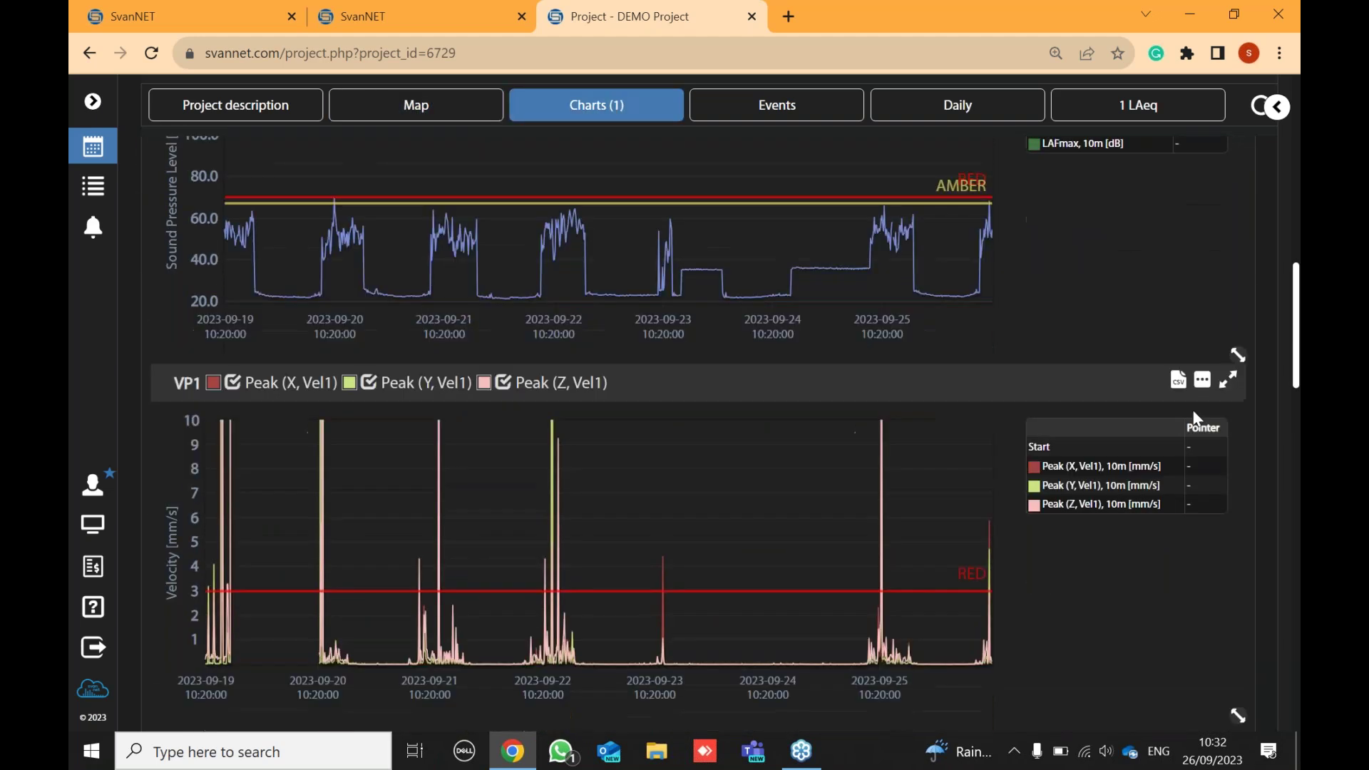
- Remove the VP1 peak velocity chart from the Charts panel
{"action": "left_click", "coordinate": [1203, 382]}
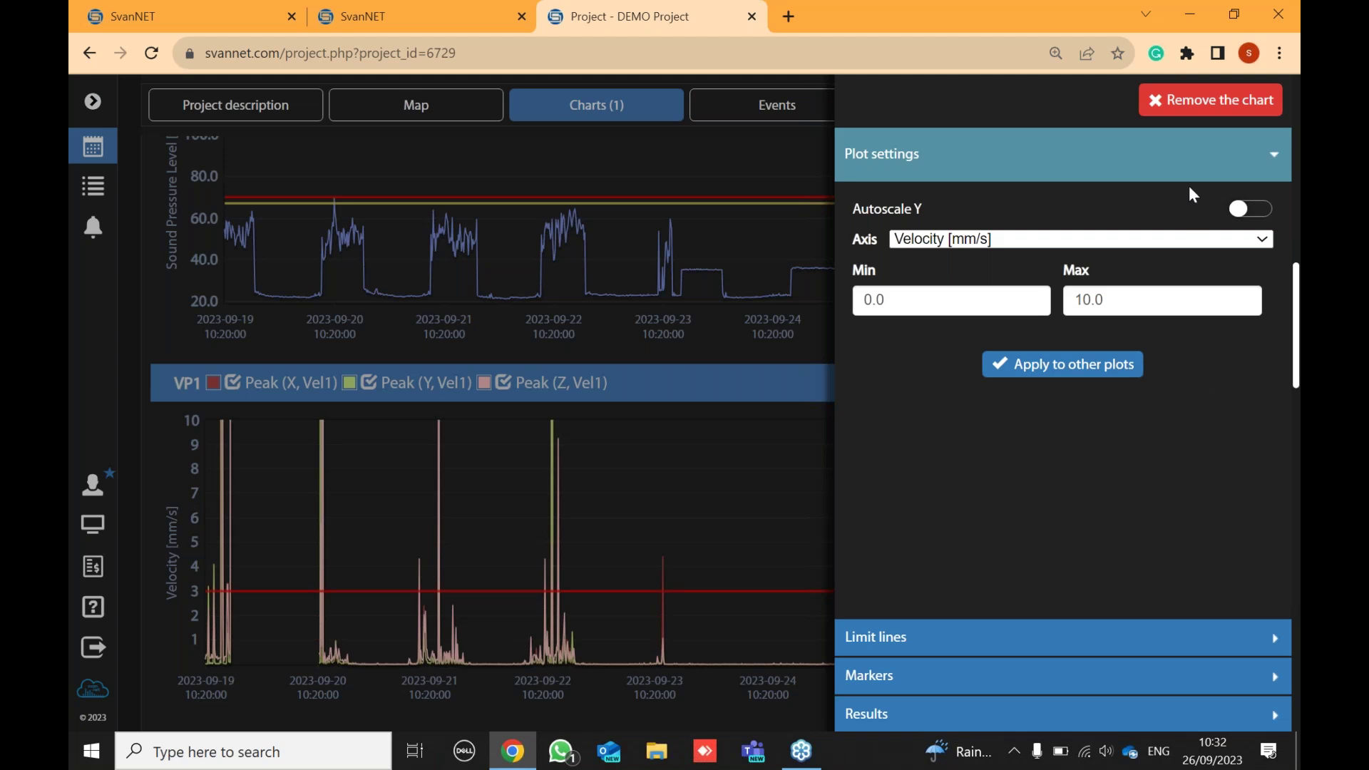
{"action": "left_click", "coordinate": [1185, 107]}
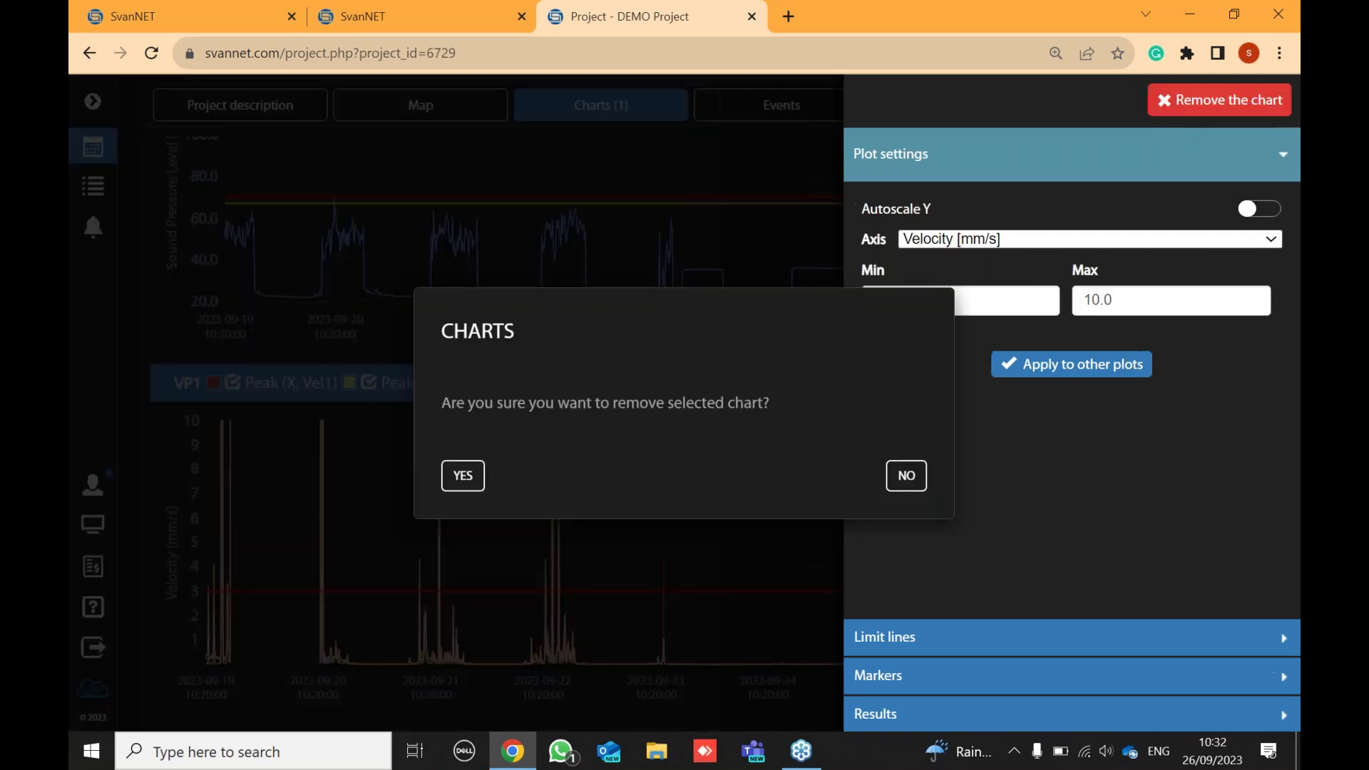
{"action": "left_click", "coordinate": [915, 474]}
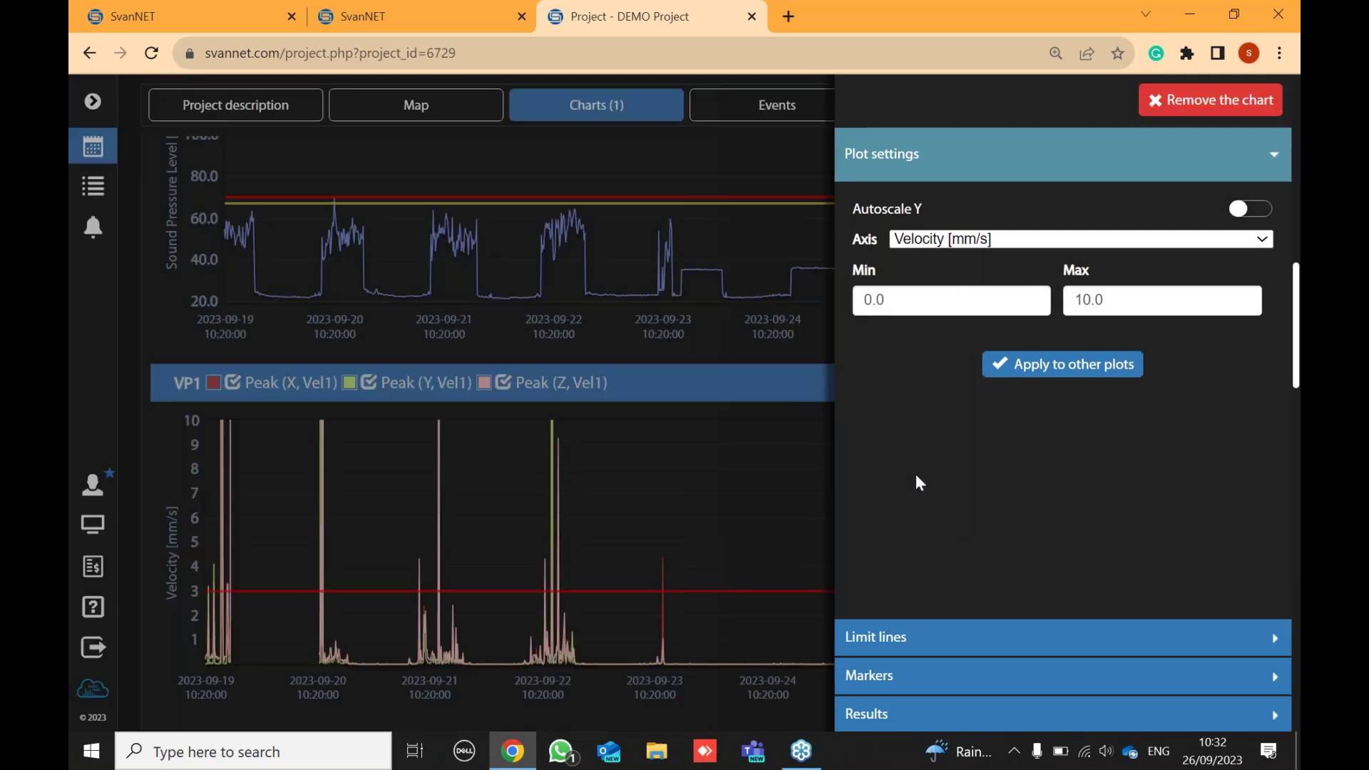
{"action": "left_click", "coordinate": [1168, 107]}
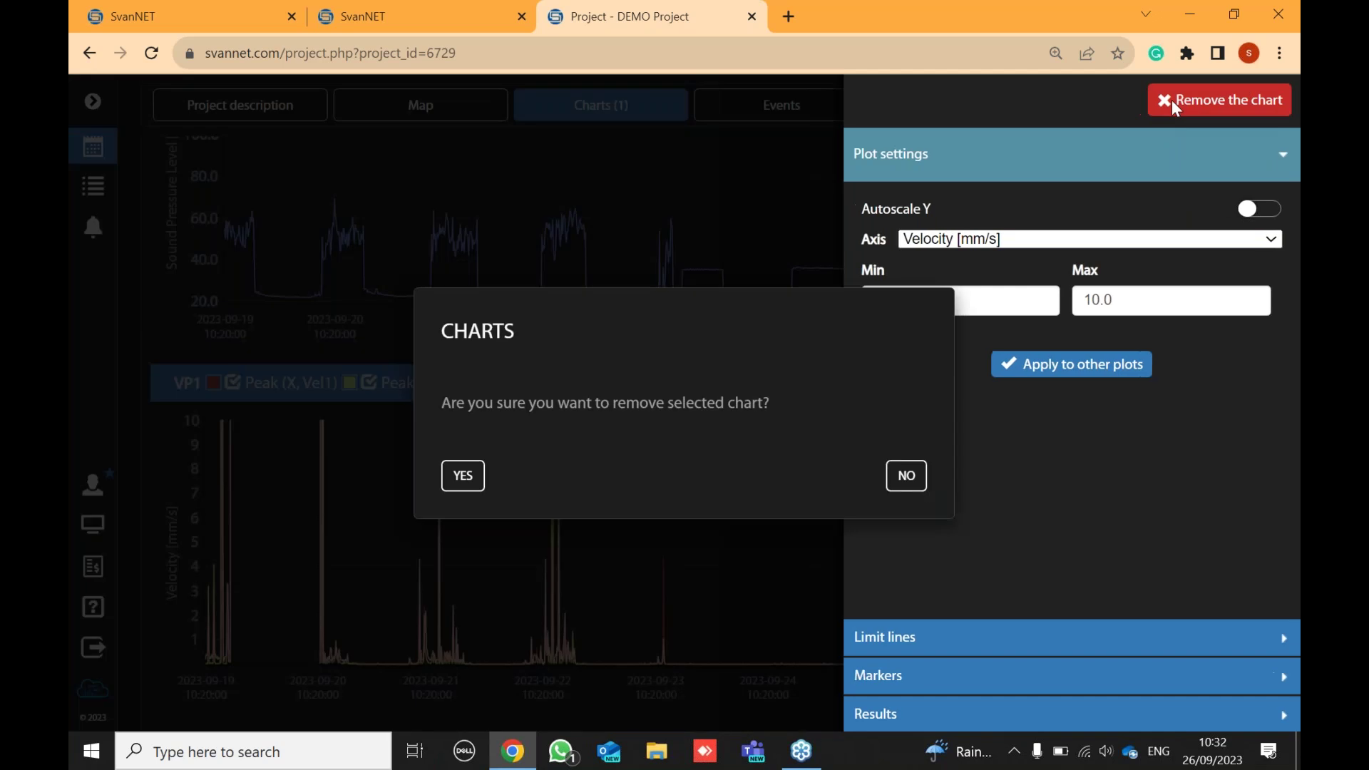
{"action": "left_click", "coordinate": [467, 476]}
- Check the remaining chart's limit-line settings, then open the Events panel's settings
{"action": "left_click", "coordinate": [1206, 408]}
{"action": "left_click", "coordinate": [699, 402]}
{"action": "scroll", "coordinate": [1019, 468], "scroll_direction": "down", "scroll_amount": 10}
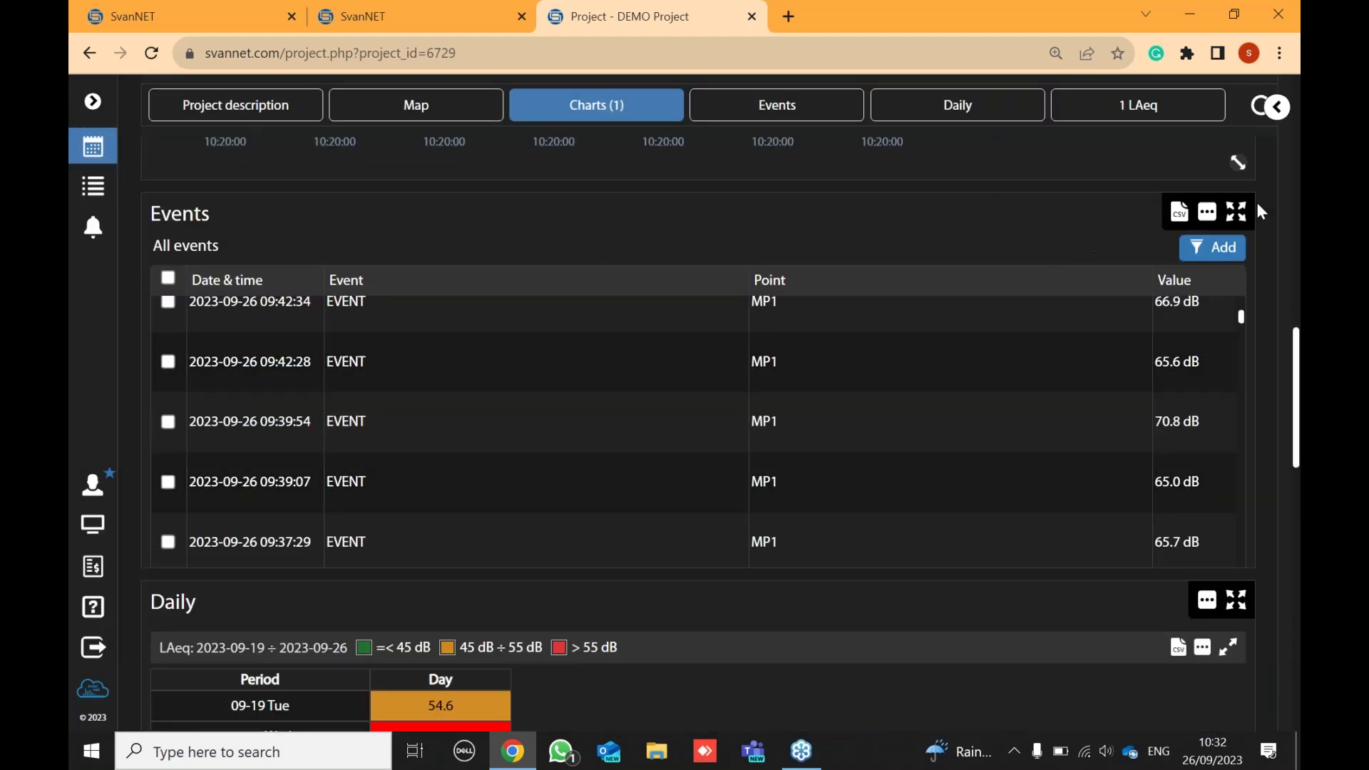
{"action": "left_click", "coordinate": [1207, 212]}
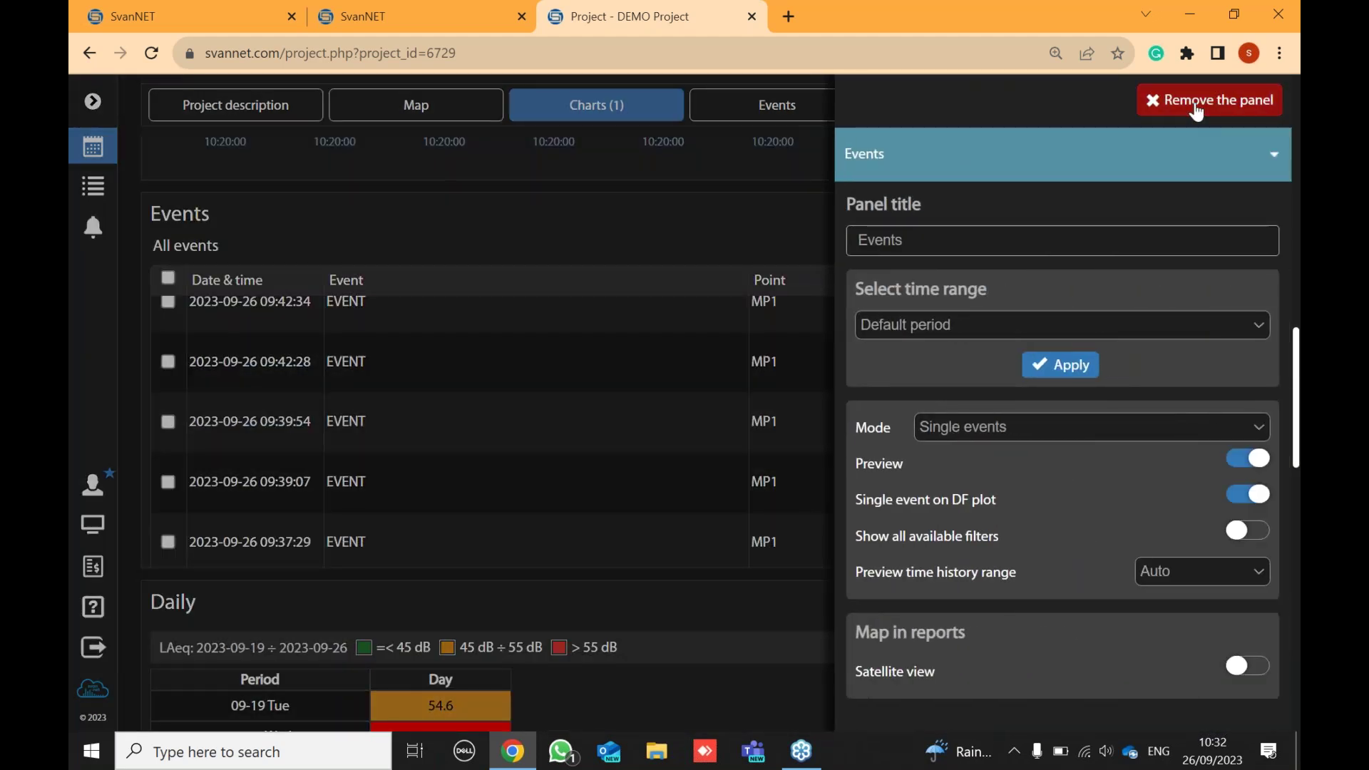
- Remove the Events panel from the DEMO Project dashboard
{"action": "left_click", "coordinate": [1197, 105]}
{"action": "left_click", "coordinate": [448, 476]}
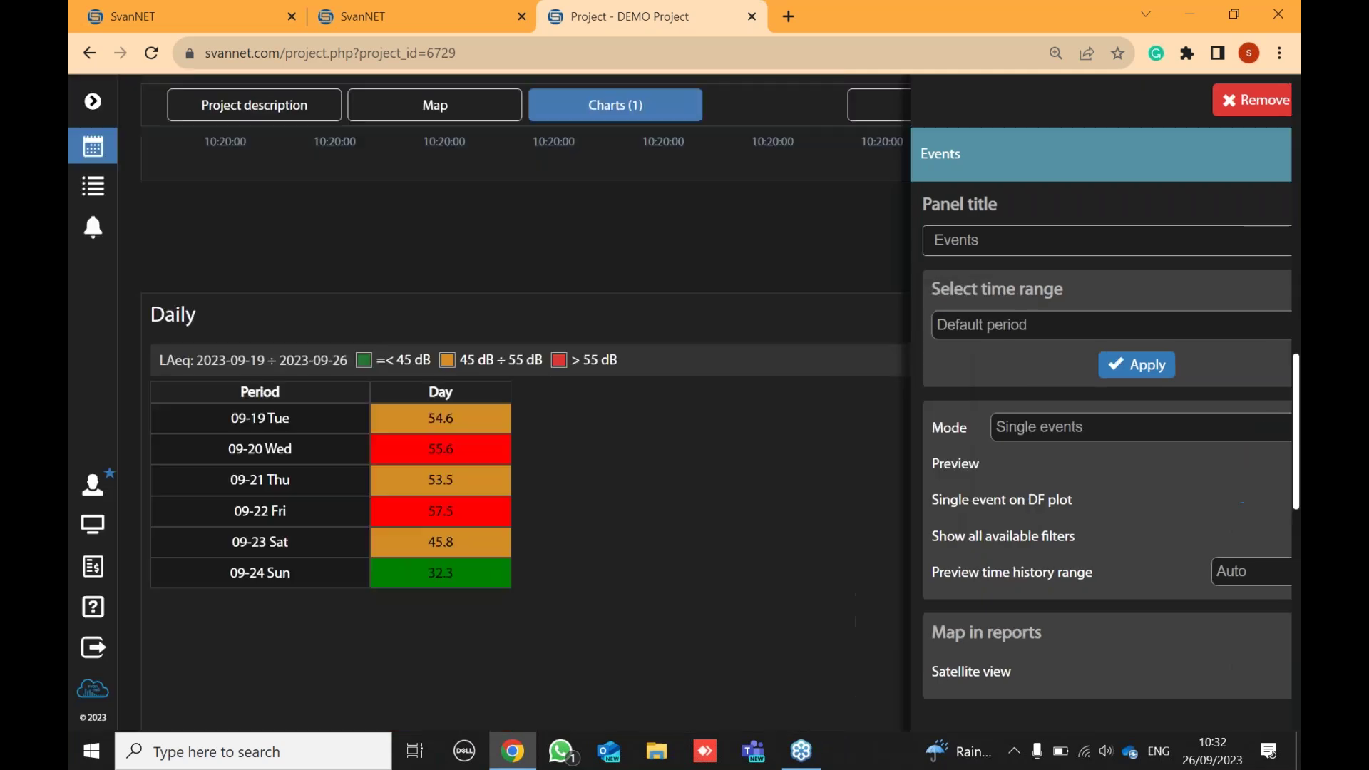
{"action": "scroll", "coordinate": [749, 443], "scroll_direction": "up", "scroll_amount": 6}
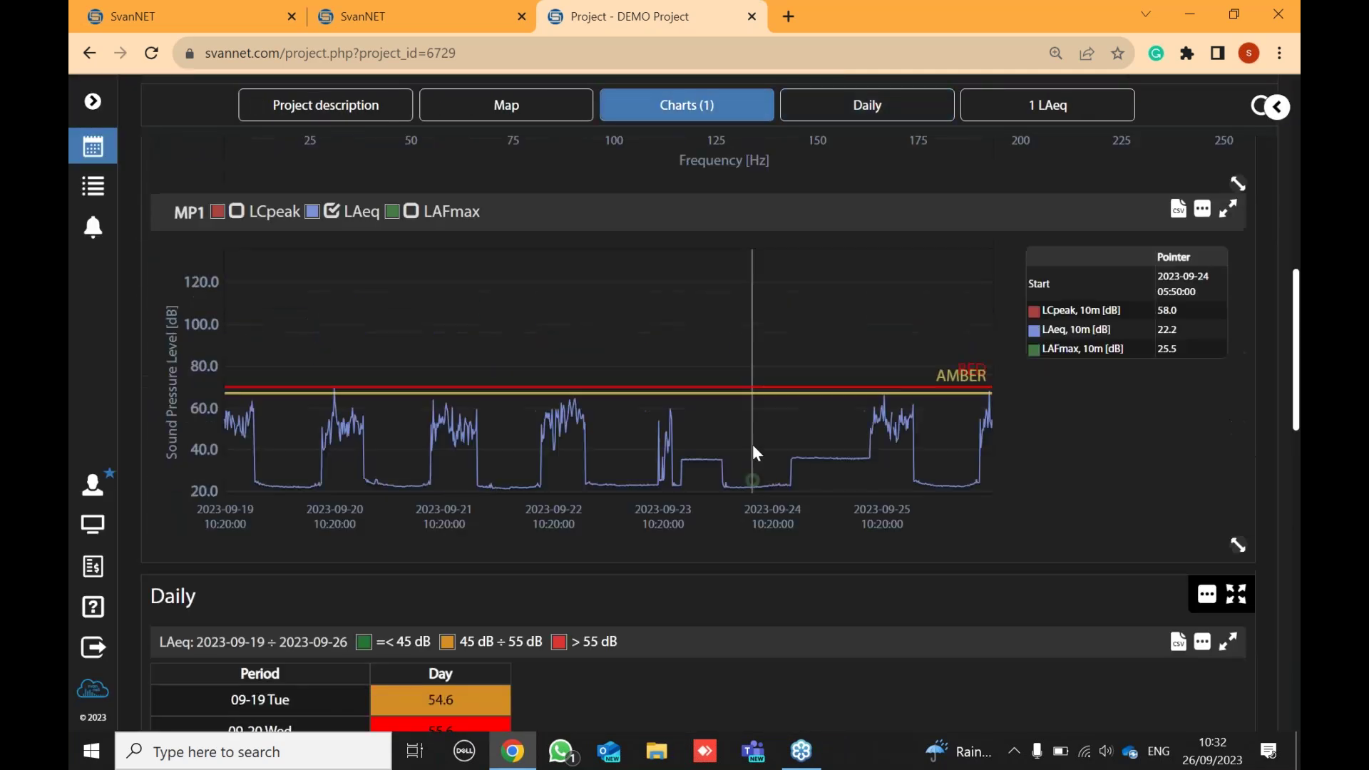
{"action": "scroll", "coordinate": [632, 347], "scroll_direction": "up", "scroll_amount": 5}
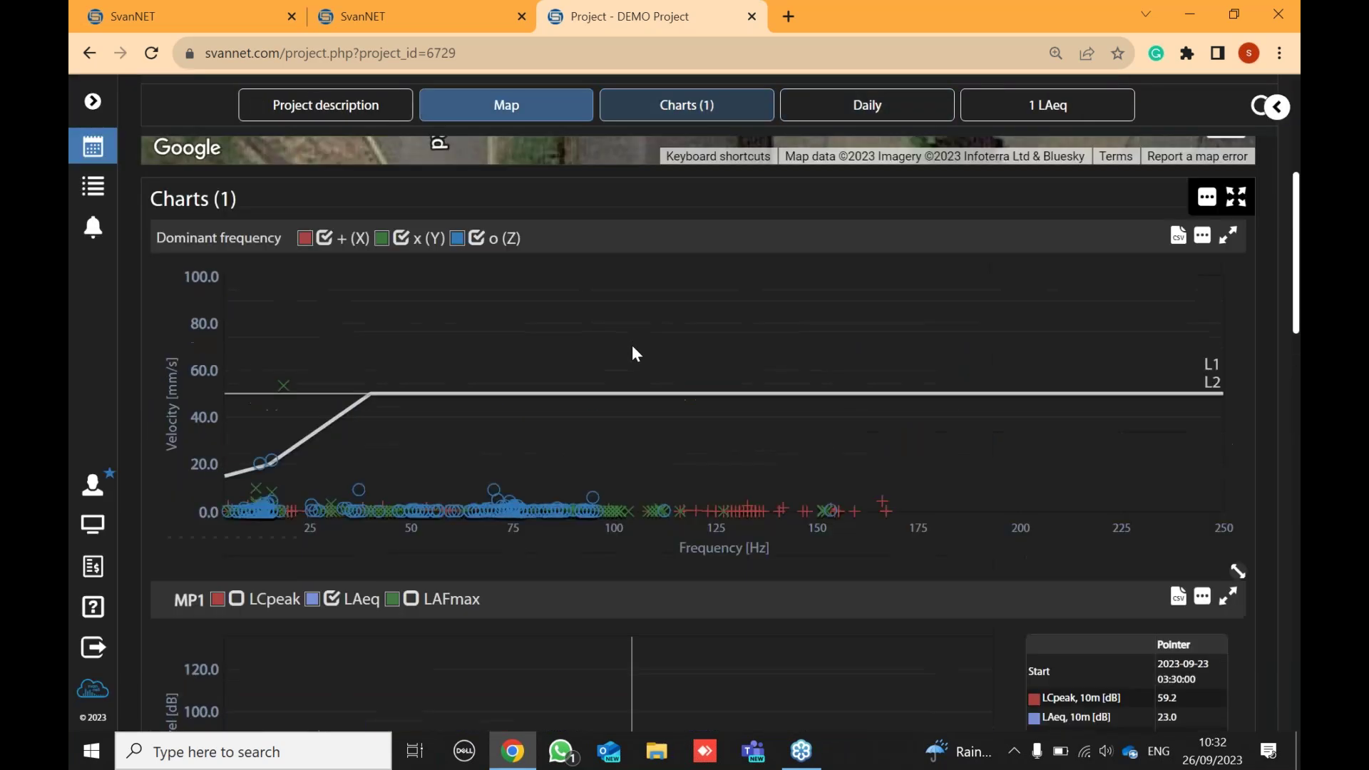
{"action": "scroll", "coordinate": [635, 355], "scroll_direction": "down", "scroll_amount": 2}
{"action": "scroll", "coordinate": [634, 355], "scroll_direction": "up", "scroll_amount": 1}
{"action": "scroll", "coordinate": [1140, 249], "scroll_direction": "up", "scroll_amount": 3}
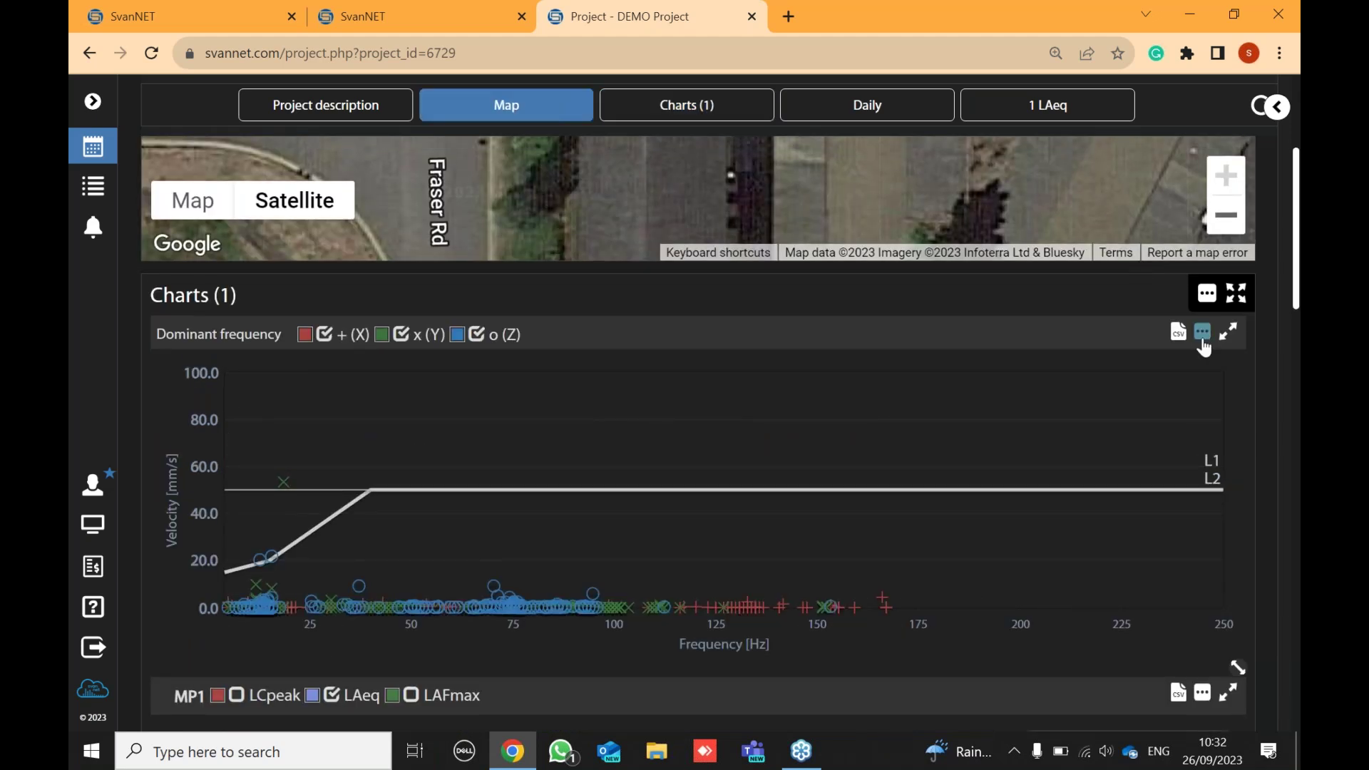
- Remove the Dominant frequency chart, leaving MP1 as the only chart
{"action": "left_click", "coordinate": [1203, 332]}
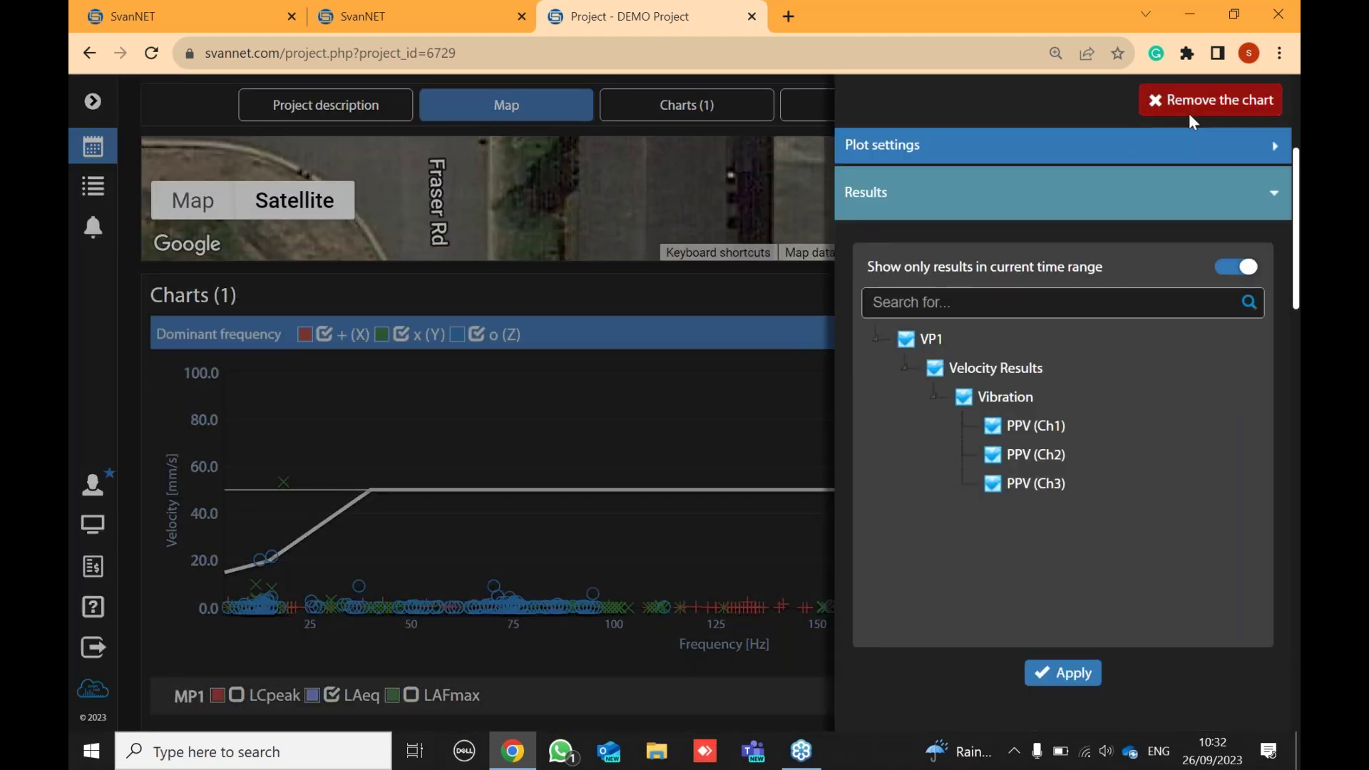
{"action": "left_click", "coordinate": [1188, 110]}
{"action": "left_click", "coordinate": [463, 477]}
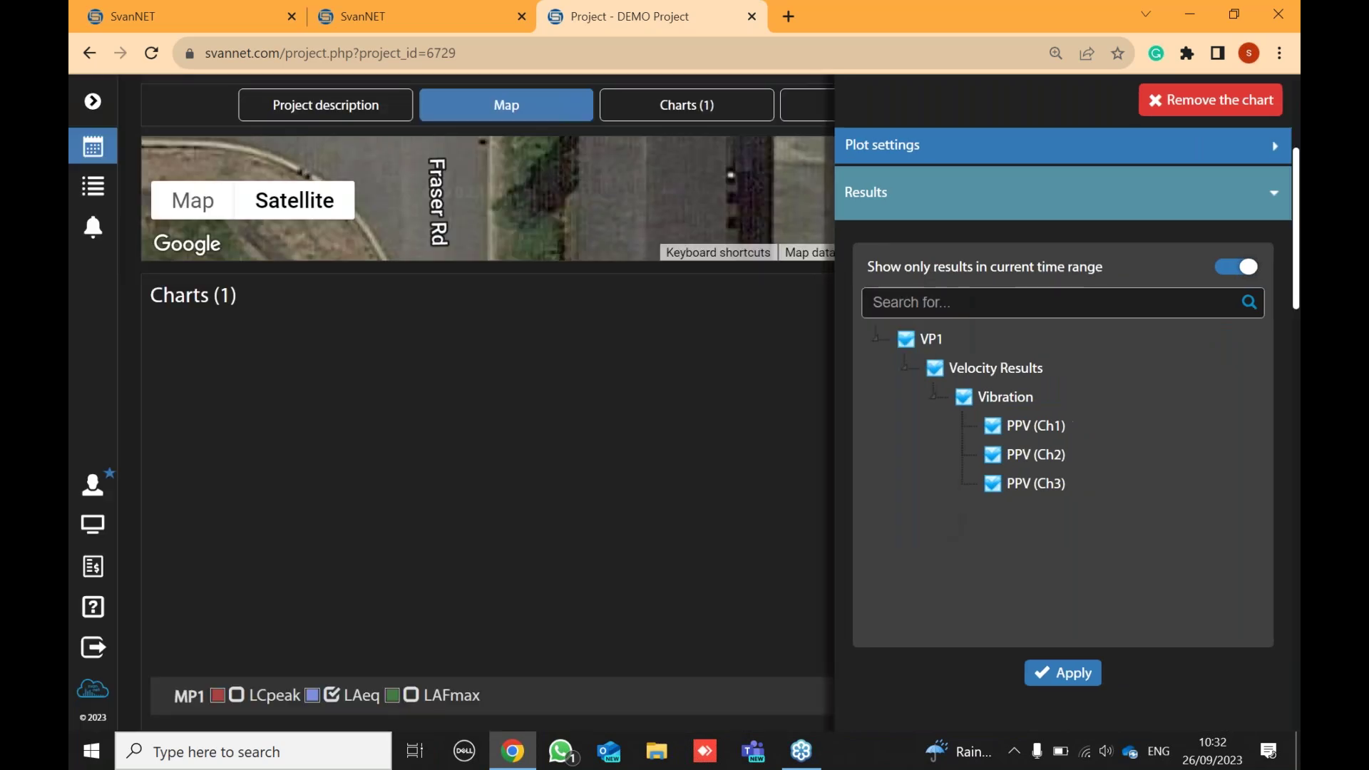
{"action": "scroll", "coordinate": [745, 360], "scroll_direction": "down", "scroll_amount": 10}
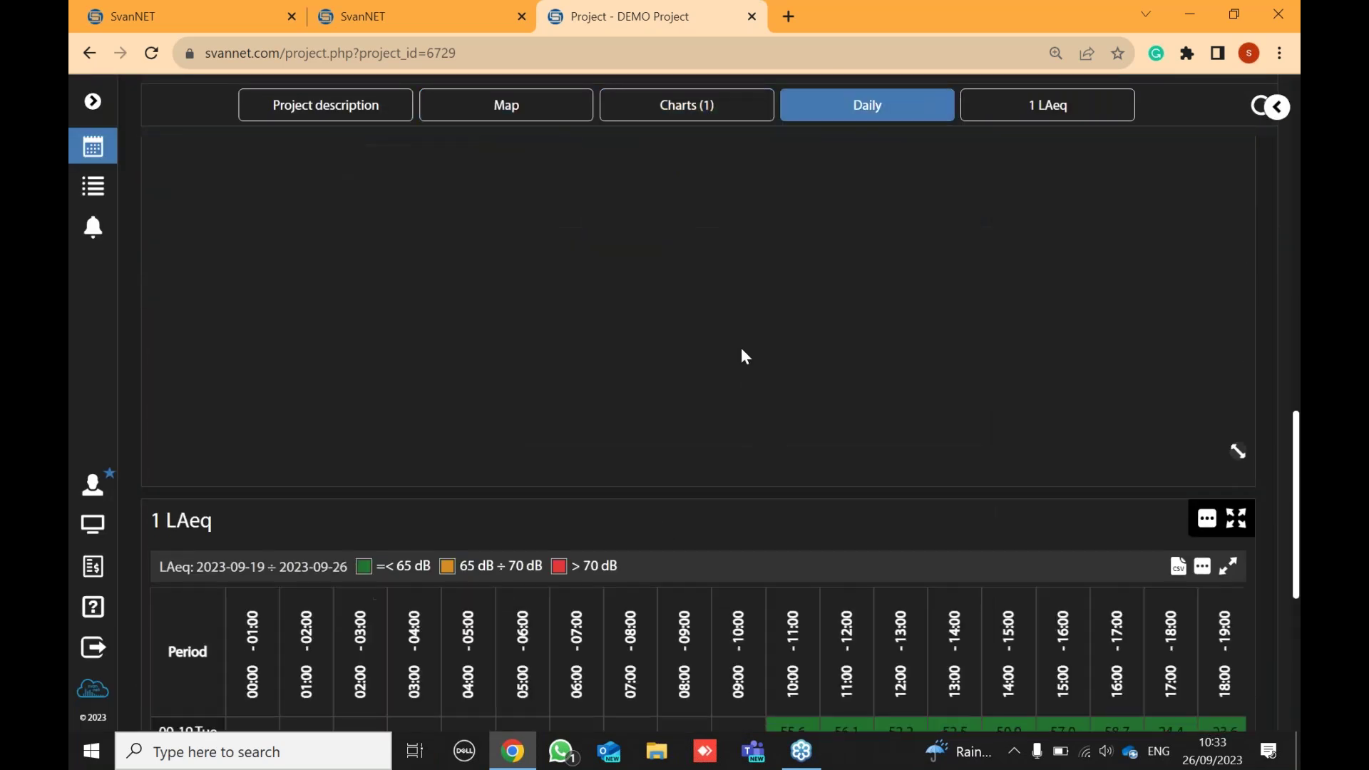
{"action": "scroll", "coordinate": [745, 344], "scroll_direction": "up", "scroll_amount": 8}
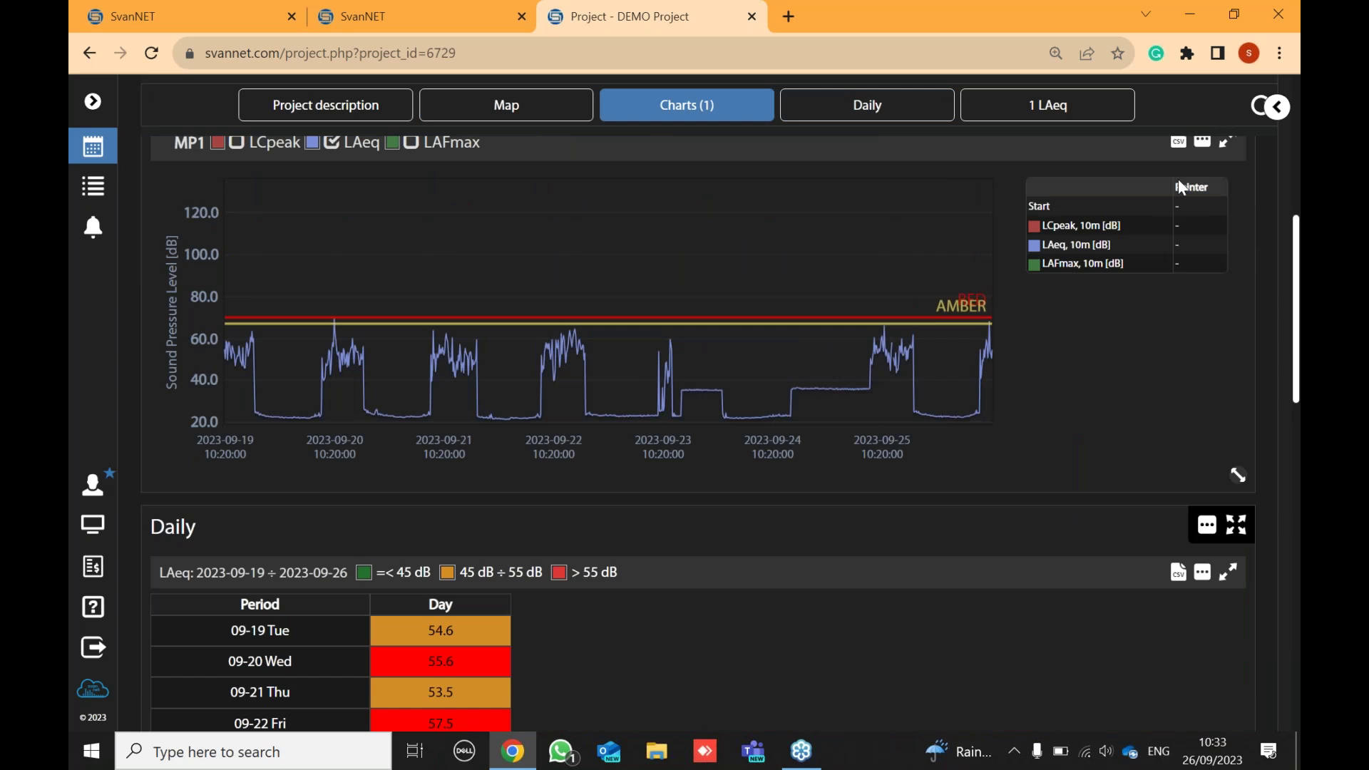
{"action": "scroll", "coordinate": [1180, 183], "scroll_direction": "up", "scroll_amount": 1}
{"action": "scroll", "coordinate": [1180, 182], "scroll_direction": "up", "scroll_amount": 2}
- Remove the MP1 chart, then delete the entire Charts panel
{"action": "left_click", "coordinate": [1202, 334]}
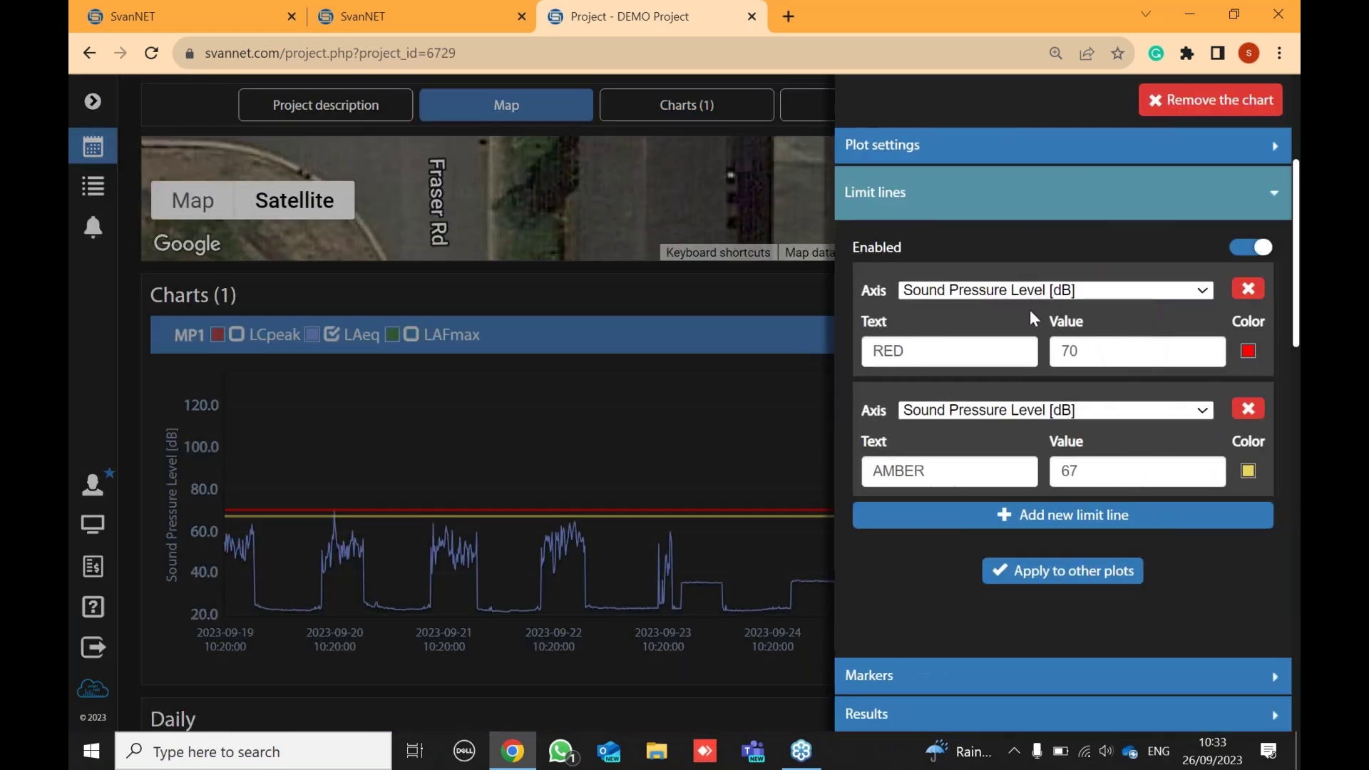
{"action": "left_click", "coordinate": [1210, 99]}
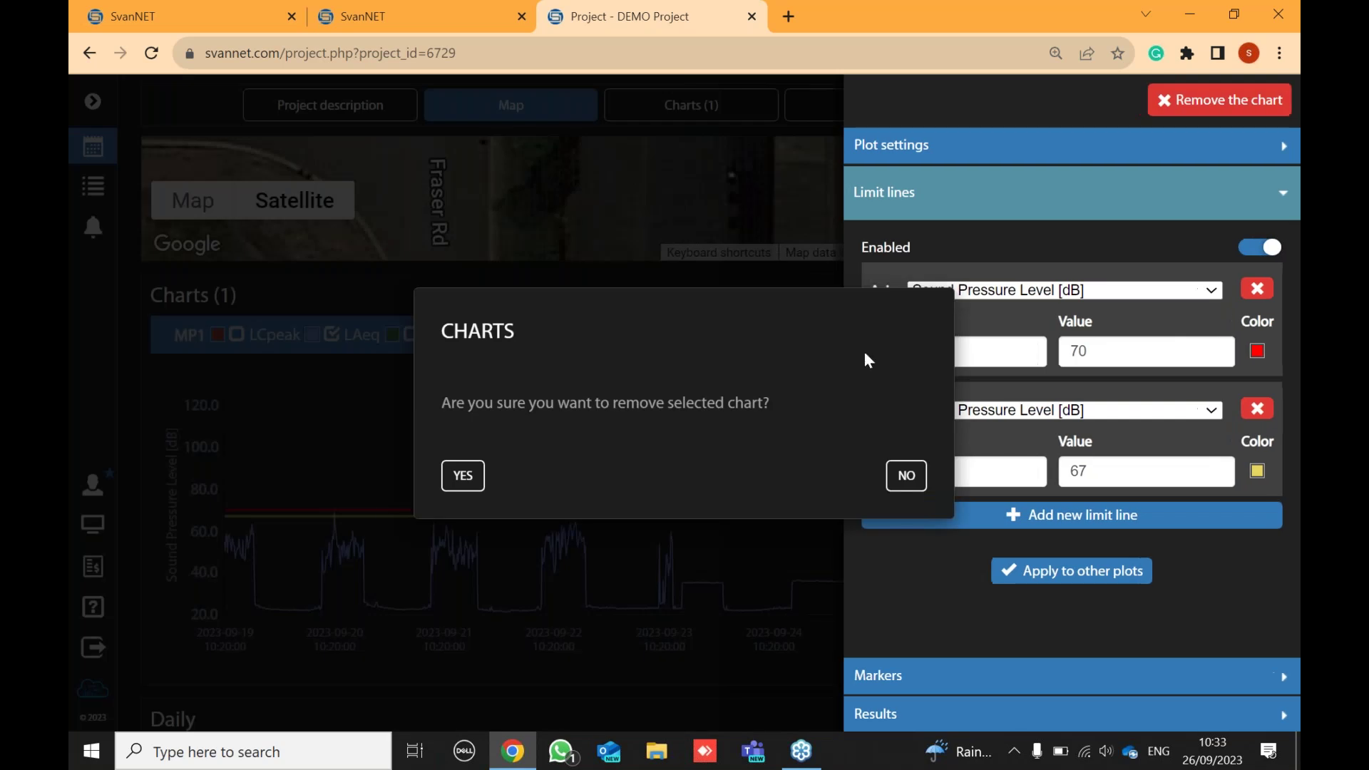
{"action": "left_click", "coordinate": [463, 476]}
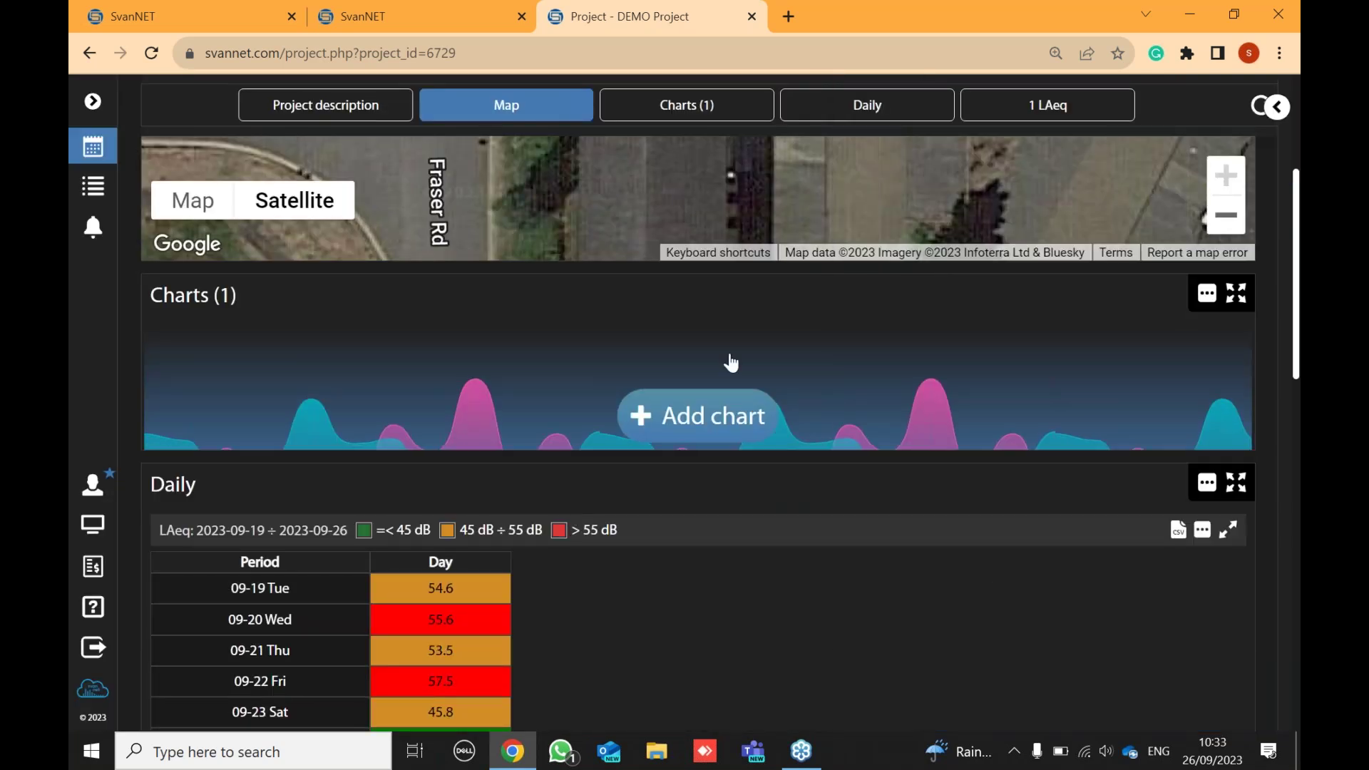
{"action": "left_click", "coordinate": [1213, 300]}
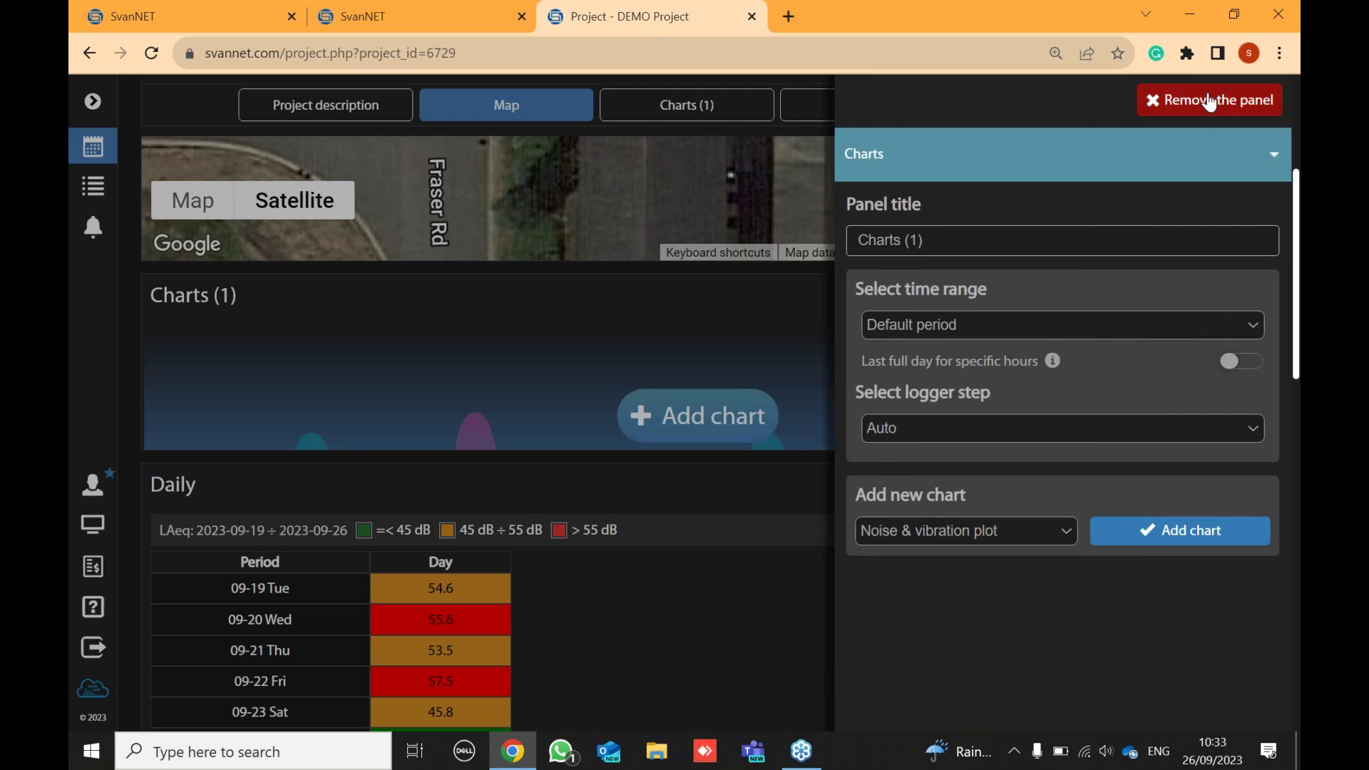
{"action": "left_click", "coordinate": [1210, 102]}
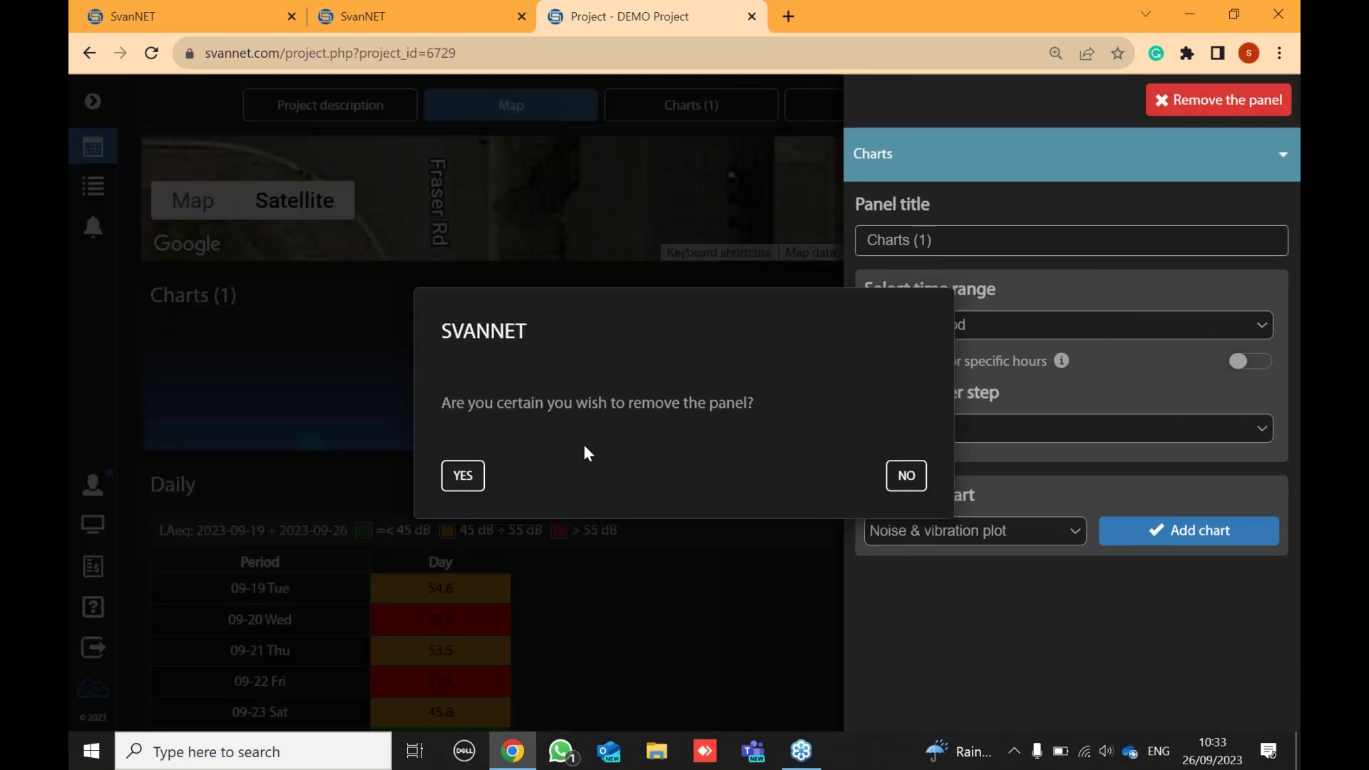
{"action": "left_click", "coordinate": [462, 476]}
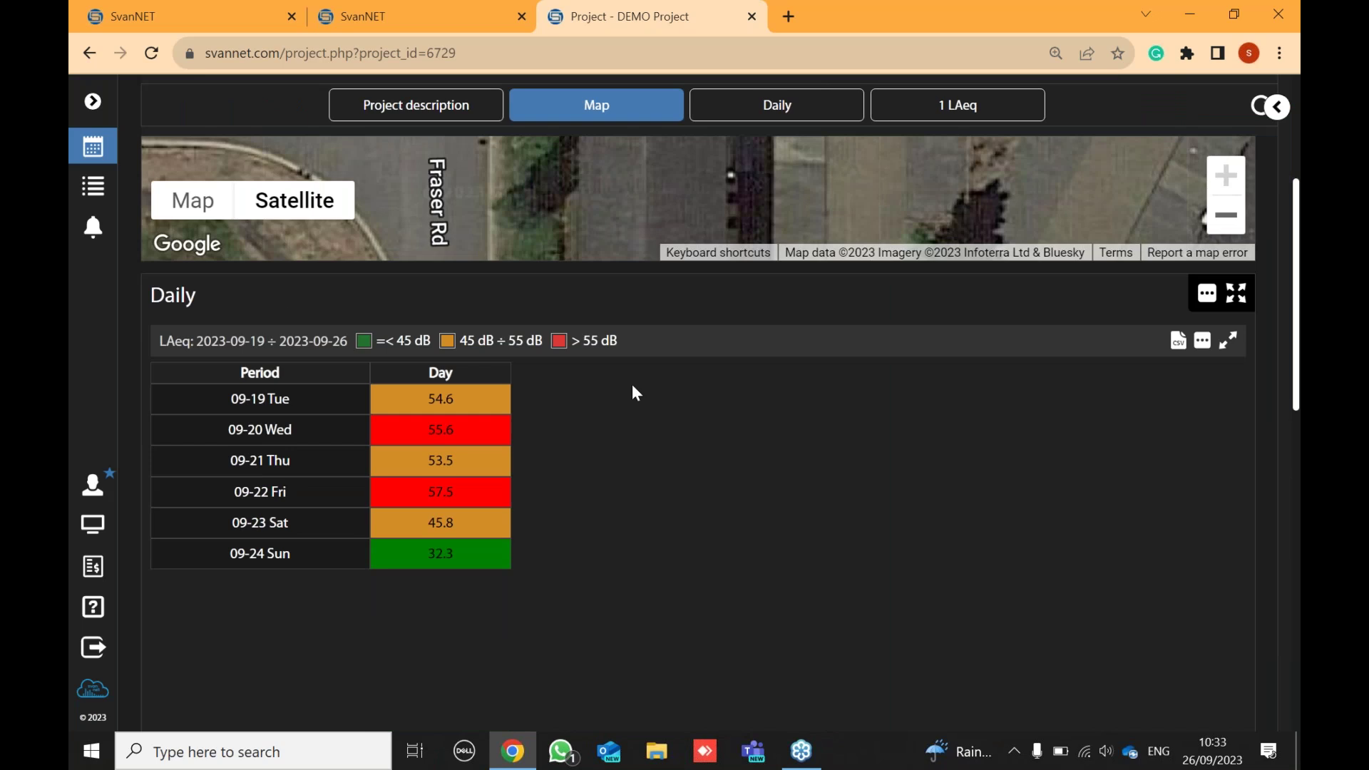
{"action": "scroll", "coordinate": [630, 384], "scroll_direction": "down", "scroll_amount": 10}
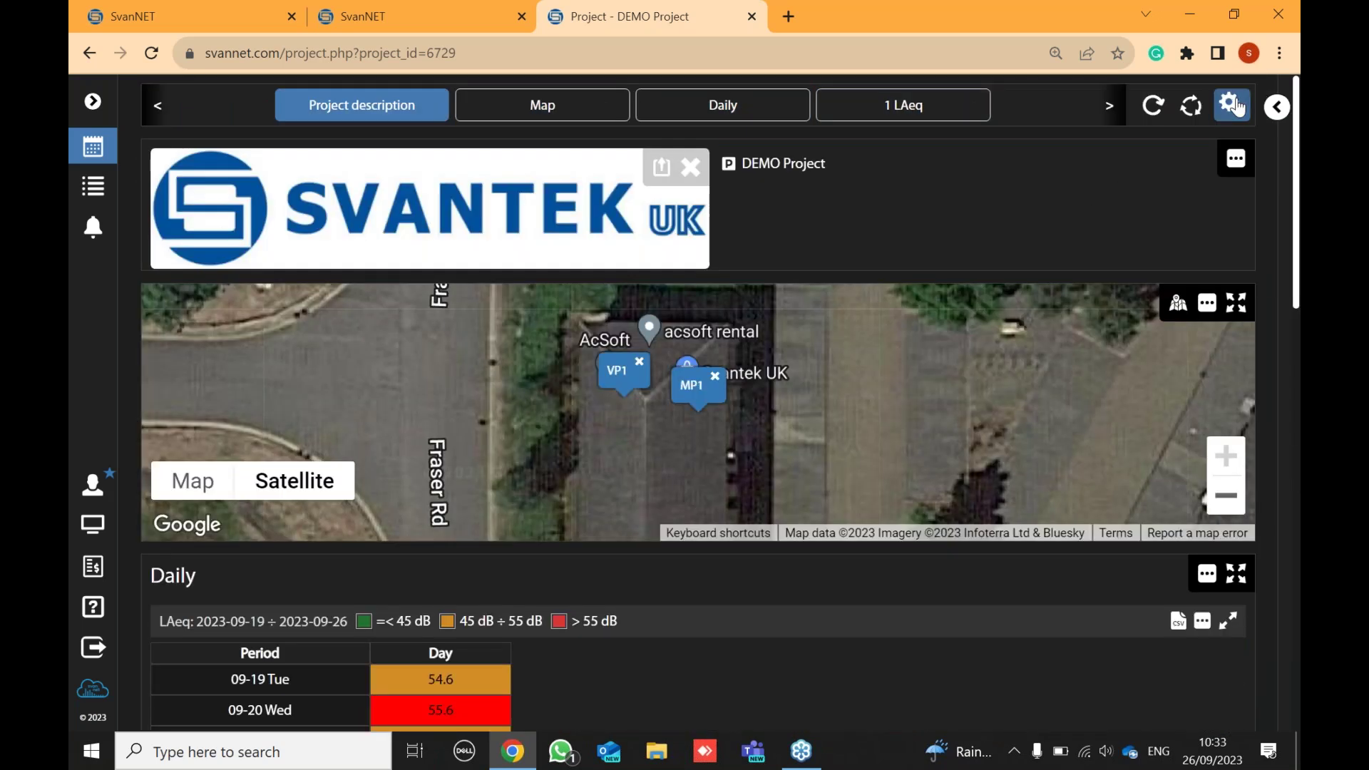
- Turn on template edit mode and overwrite 'clients view' with the trimmed description, map and Daily layout
{"action": "left_click", "coordinate": [1237, 105]}
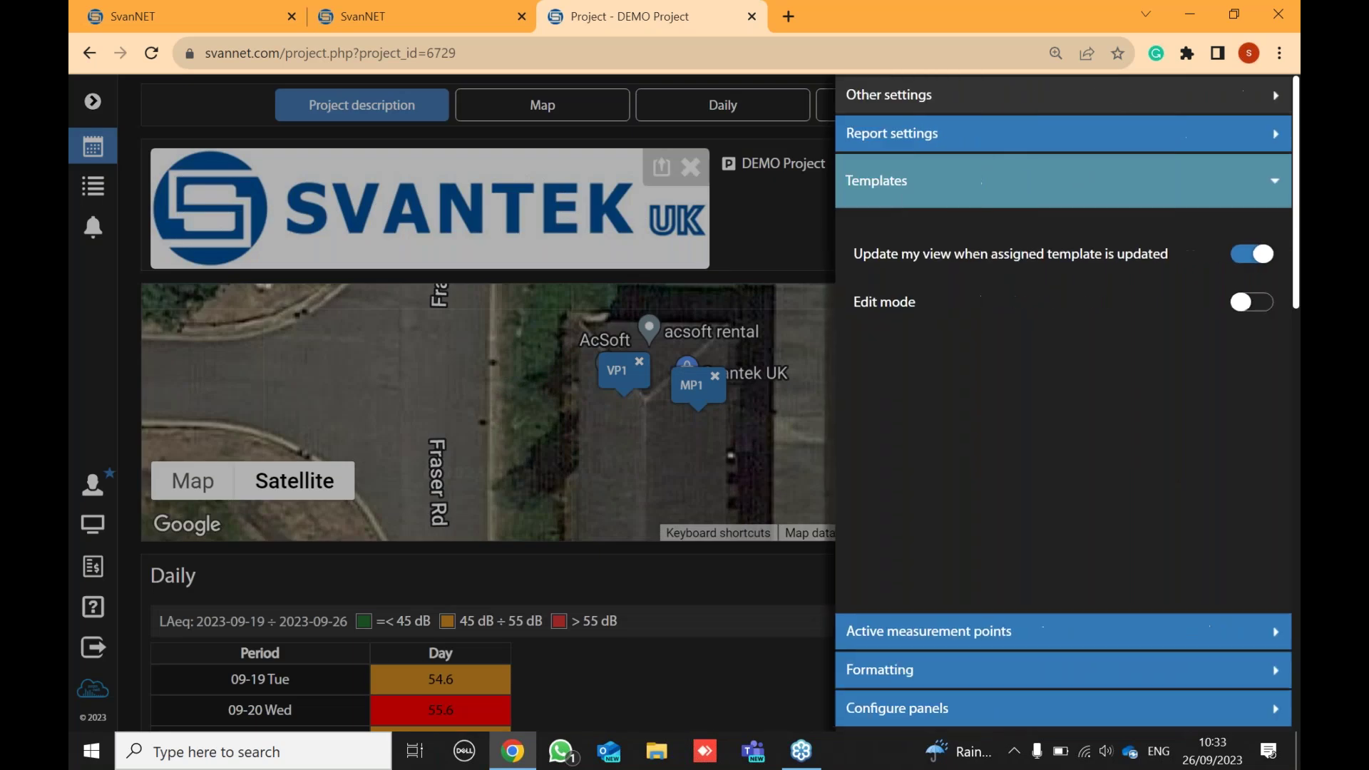
{"action": "left_click", "coordinate": [1253, 312]}
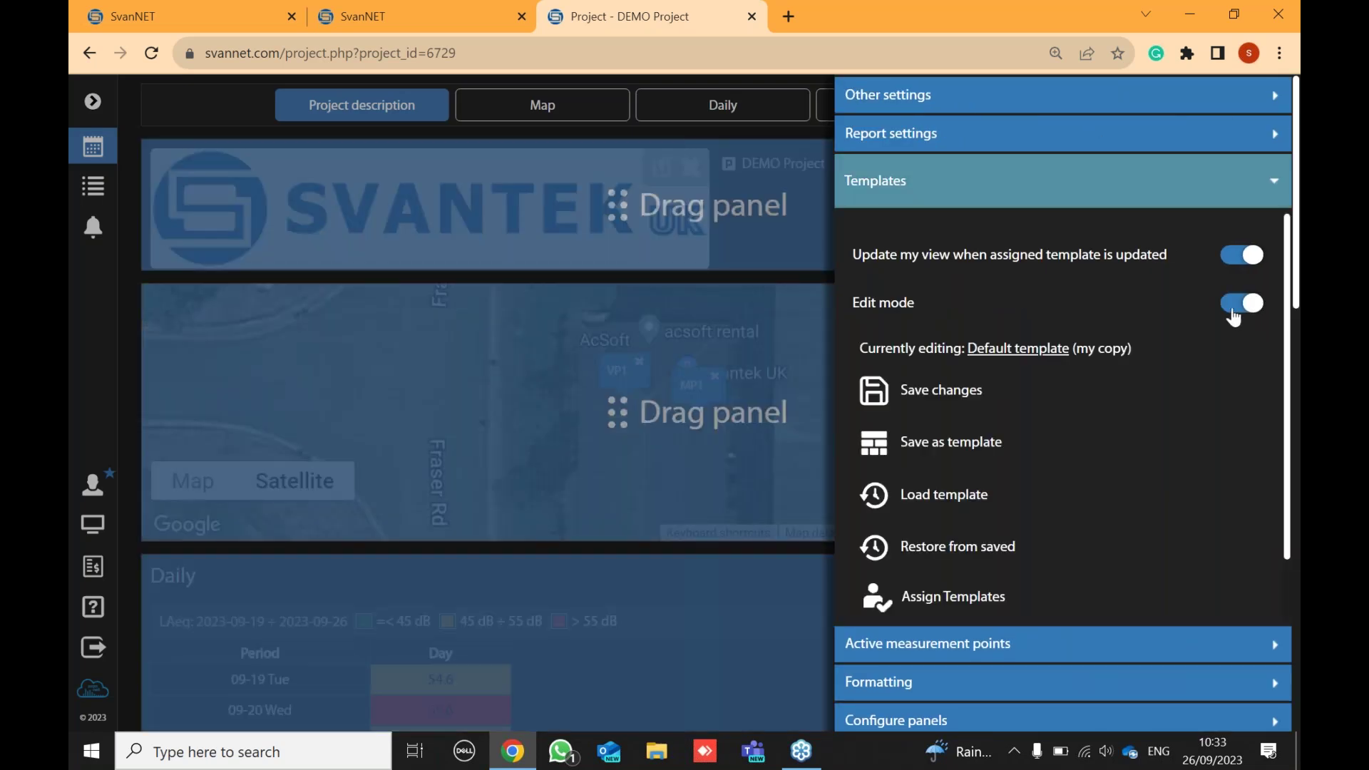
{"action": "left_click", "coordinate": [971, 448]}
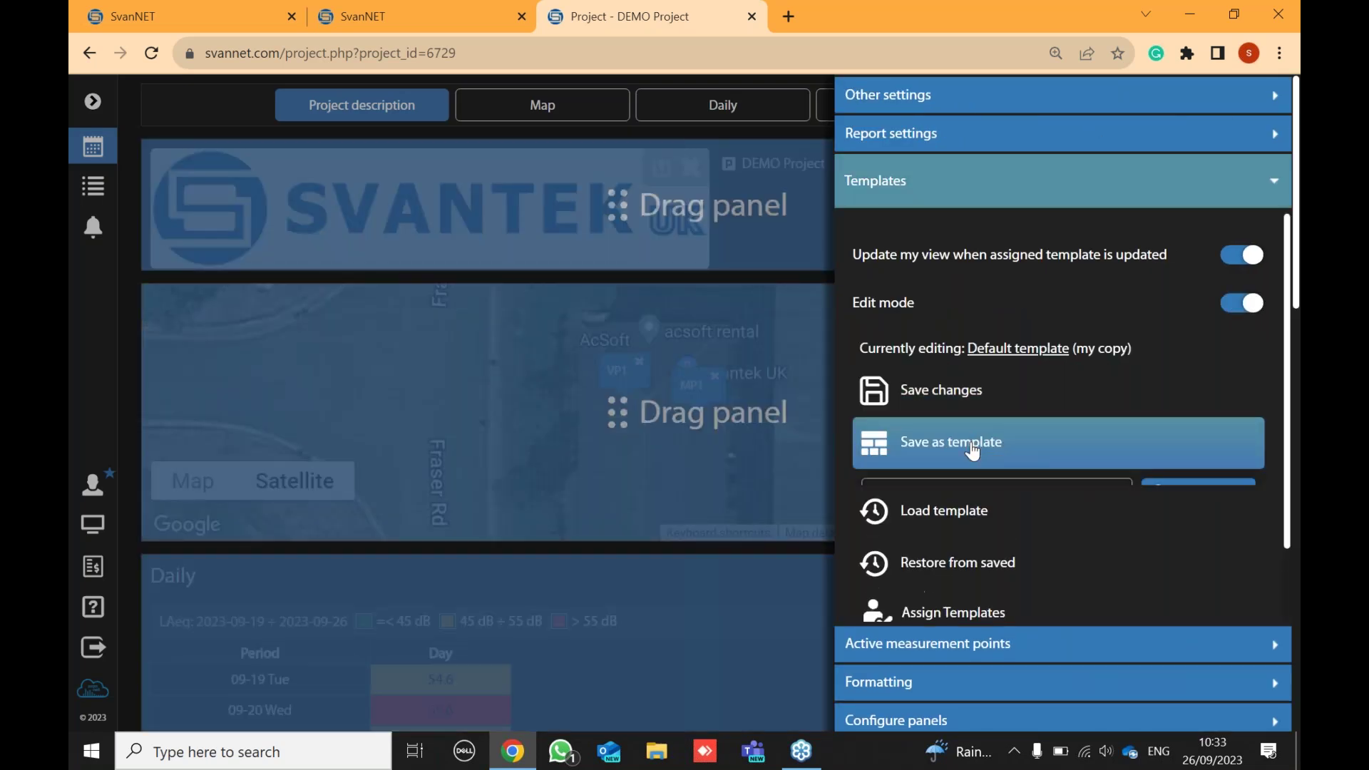
{"action": "scroll", "coordinate": [972, 457], "scroll_direction": "down", "scroll_amount": 1}
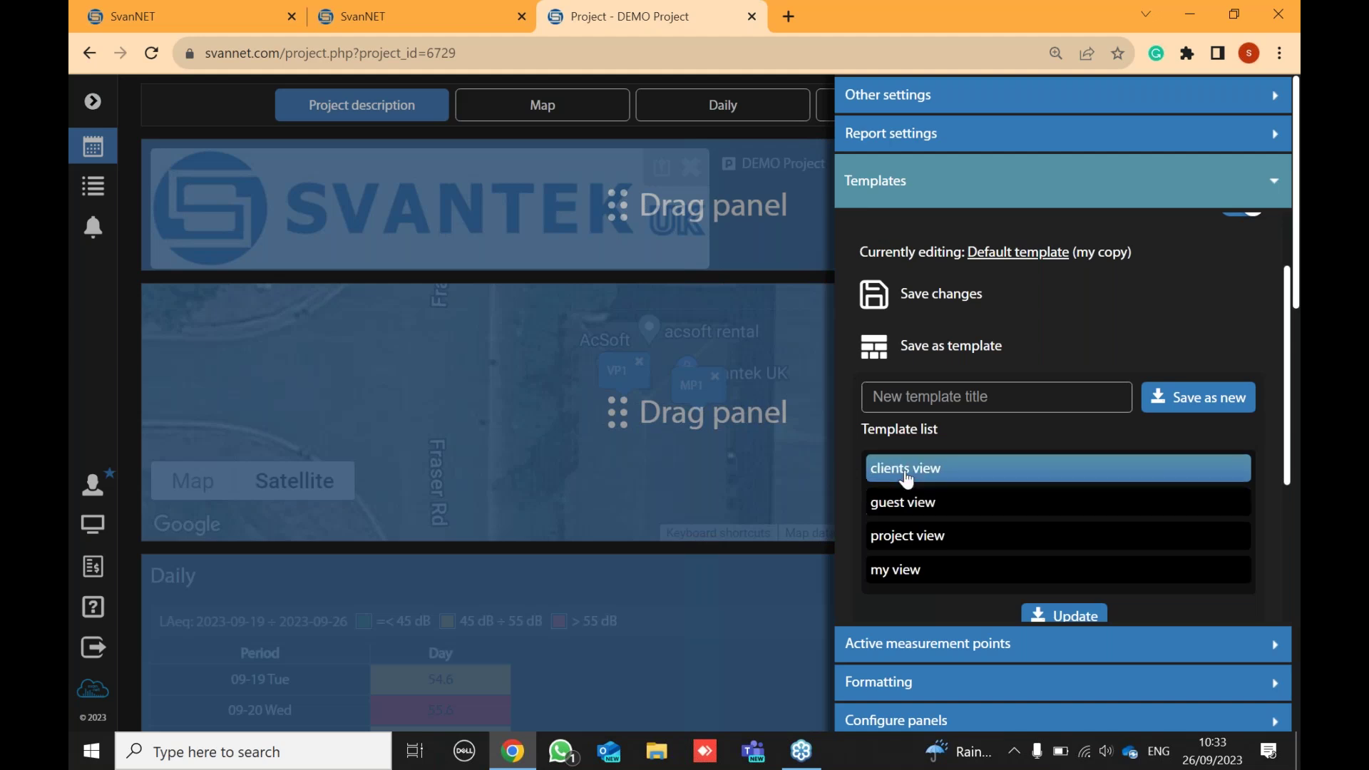
{"action": "left_click", "coordinate": [906, 477]}
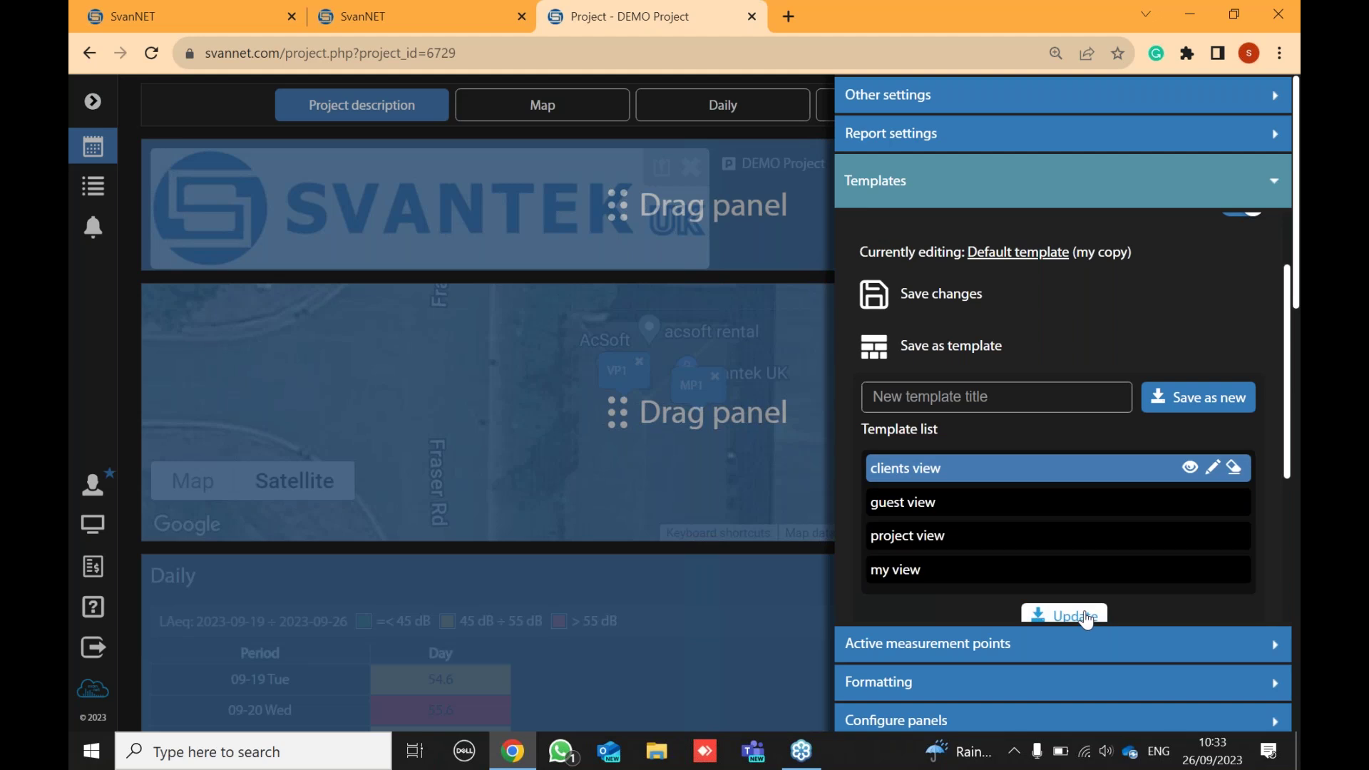
{"action": "left_click", "coordinate": [1057, 618]}
{"action": "scroll", "coordinate": [1070, 442], "scroll_direction": "down", "scroll_amount": 3}
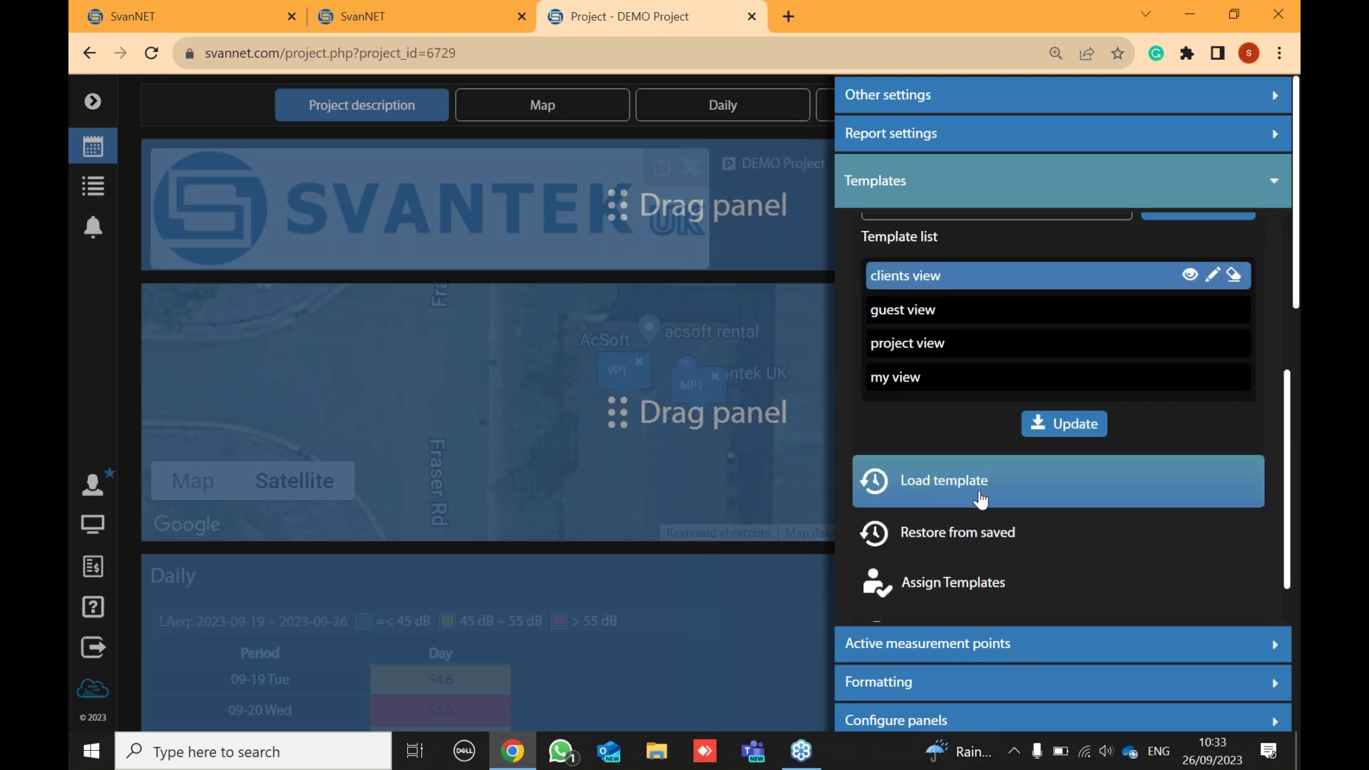
{"action": "scroll", "coordinate": [967, 500], "scroll_direction": "down", "scroll_amount": 1}
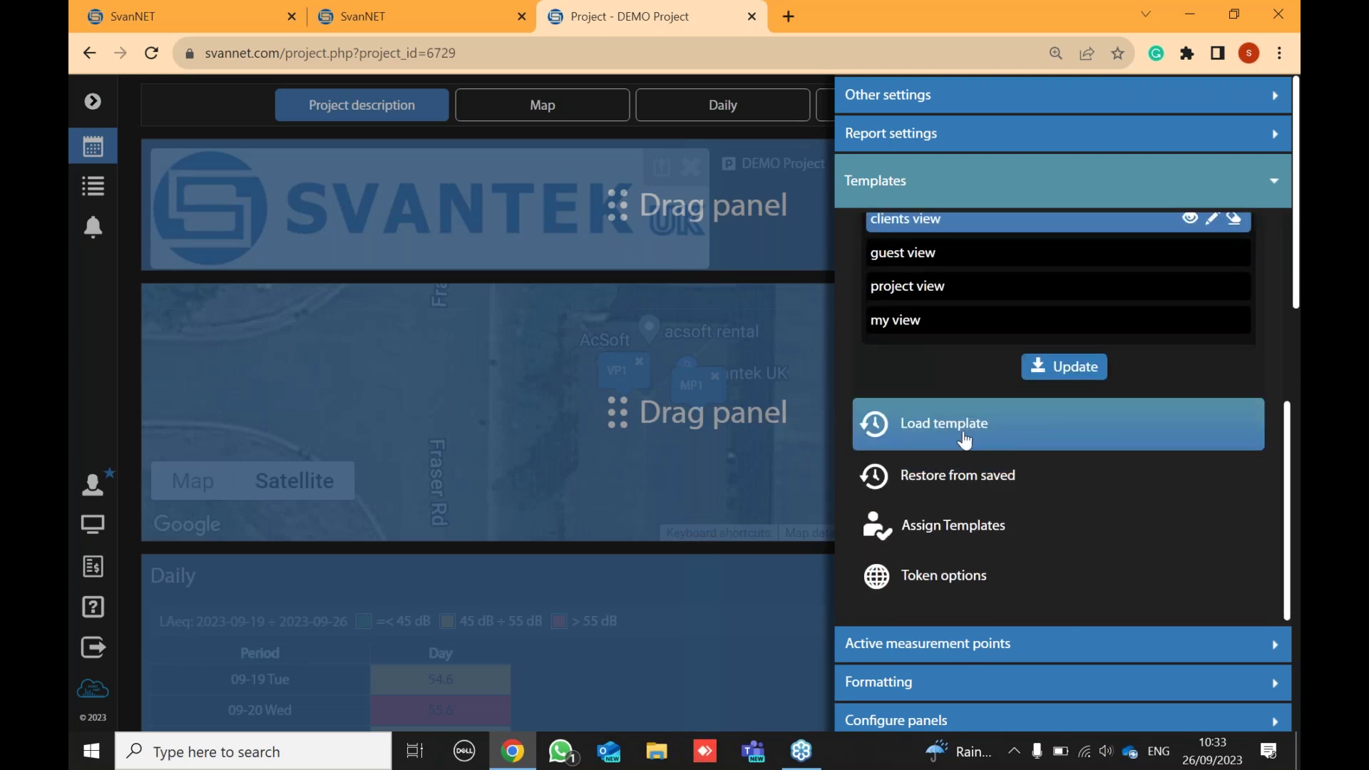
- Review the template assigned to each access role, then turn edit mode off and close settings
{"action": "left_click", "coordinate": [950, 532]}
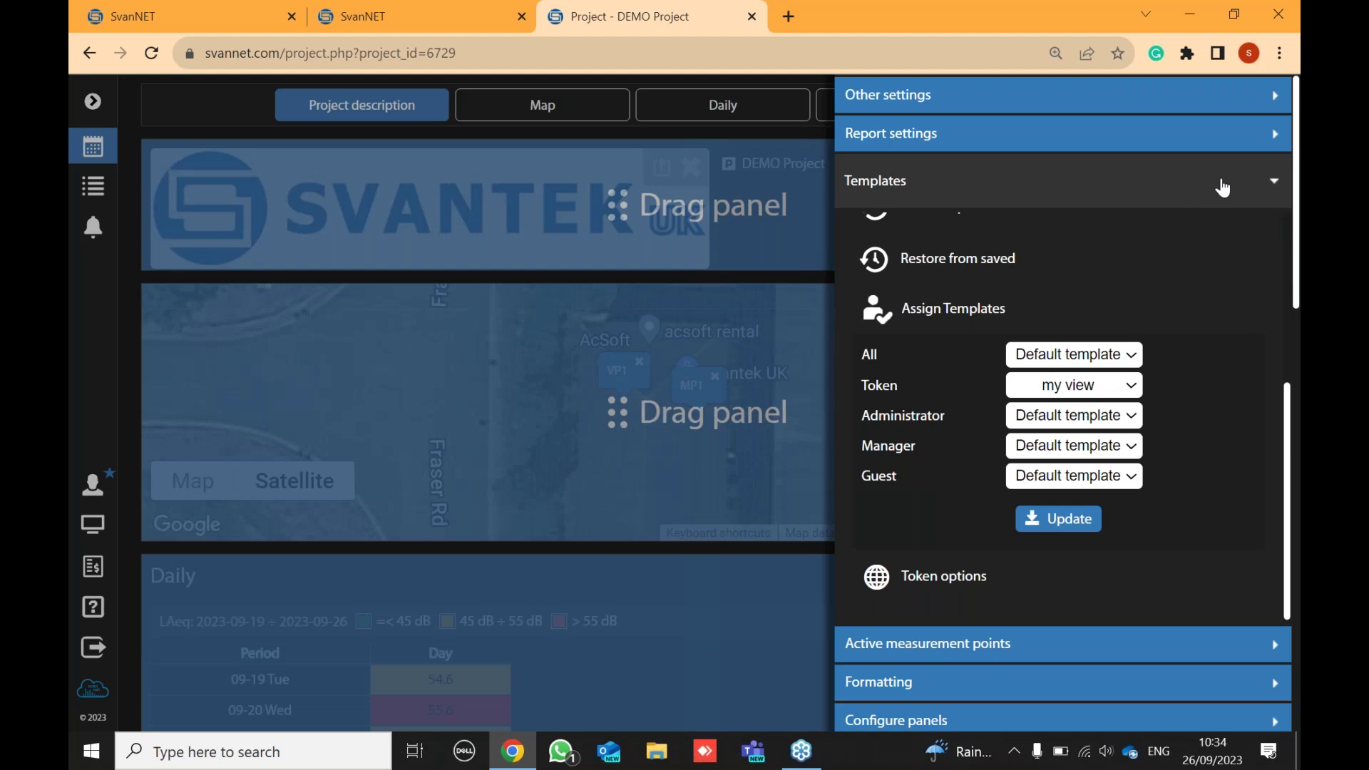
{"action": "left_click", "coordinate": [1171, 187]}
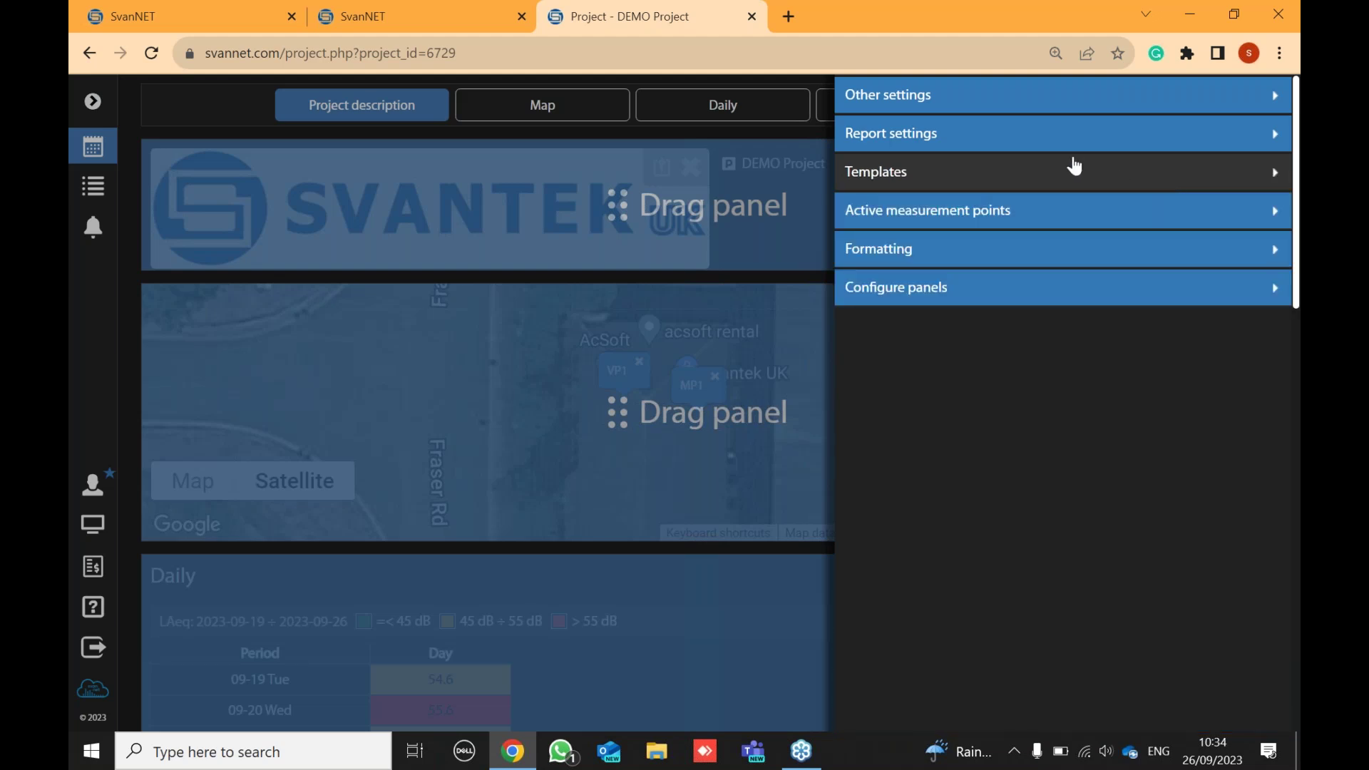
{"action": "left_click", "coordinate": [1076, 175]}
{"action": "scroll", "coordinate": [1102, 285], "scroll_direction": "up", "scroll_amount": 4}
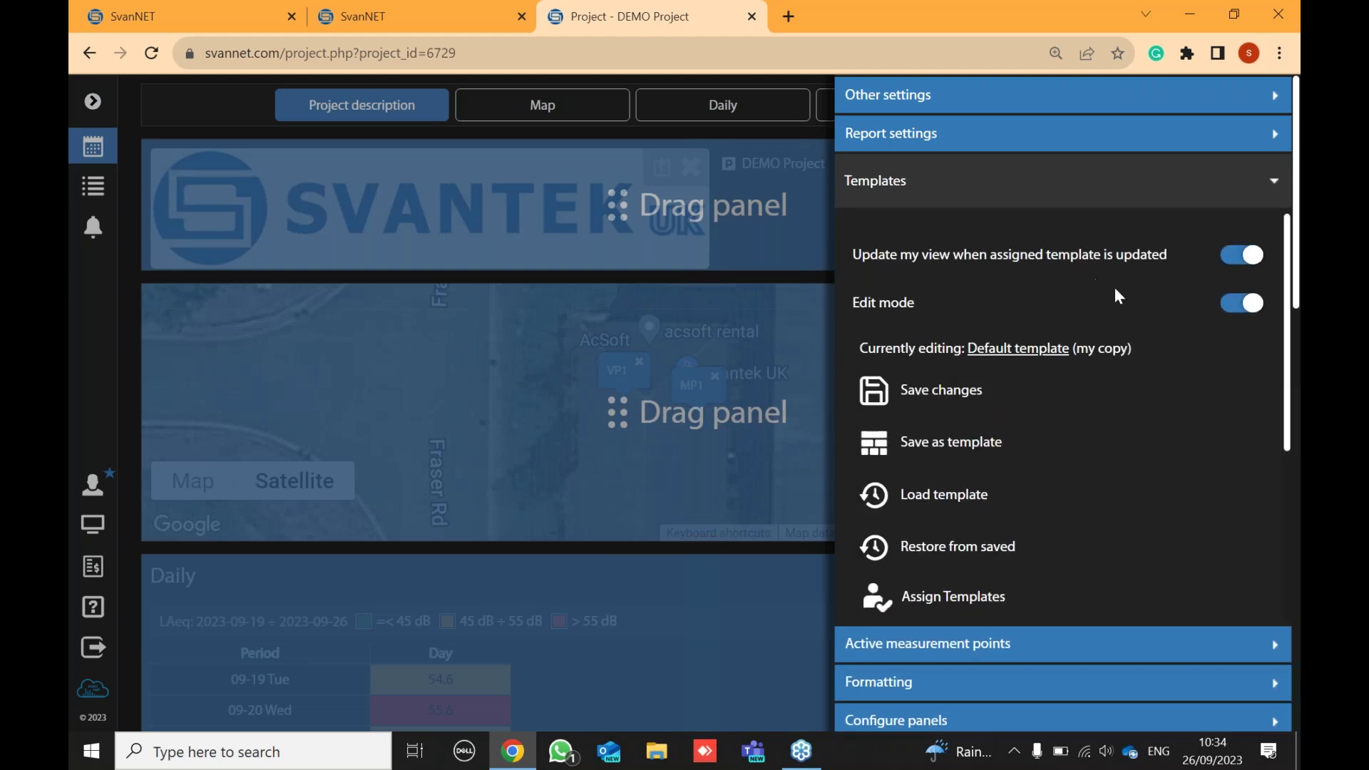
{"action": "left_click", "coordinate": [1242, 303]}
{"action": "left_click", "coordinate": [709, 271]}
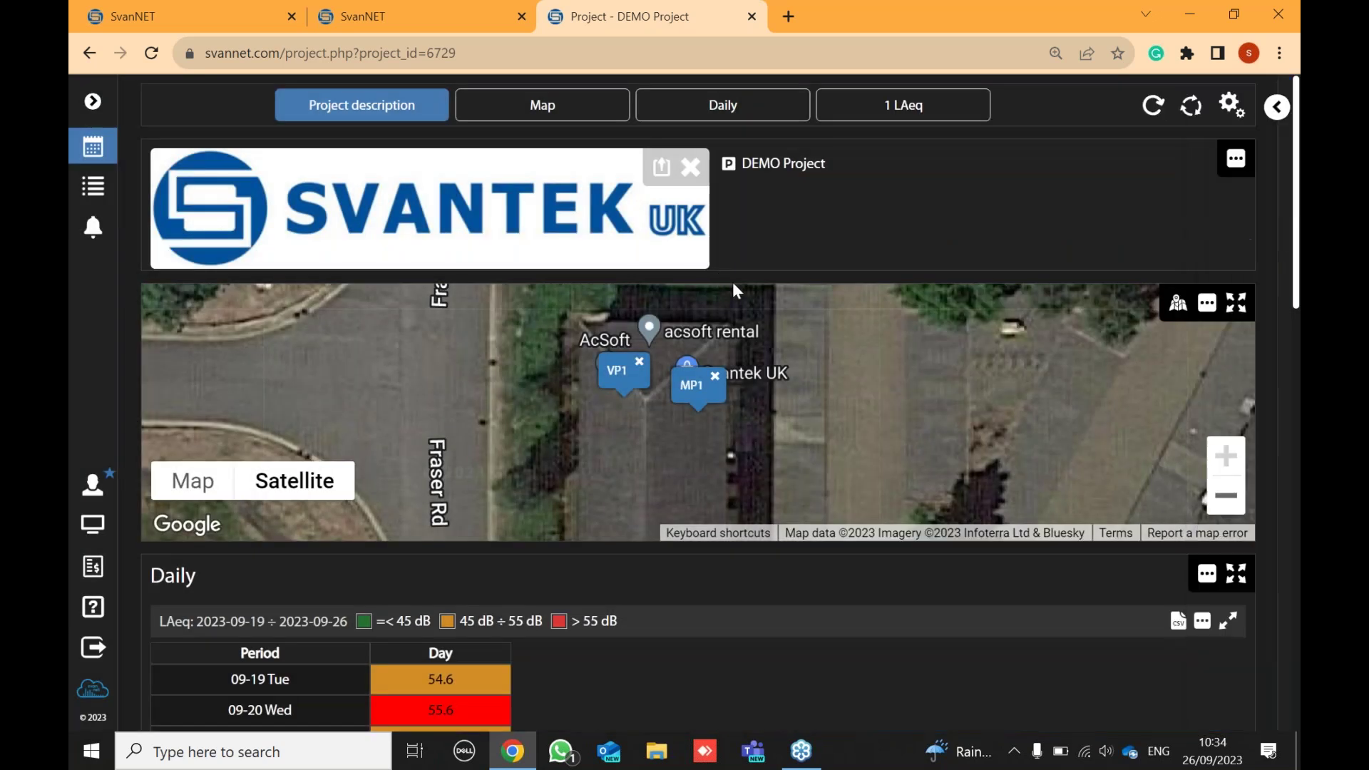
- Open the DEMO Project's sharing page and review role share access without changing anything
{"action": "left_click", "coordinate": [95, 150]}
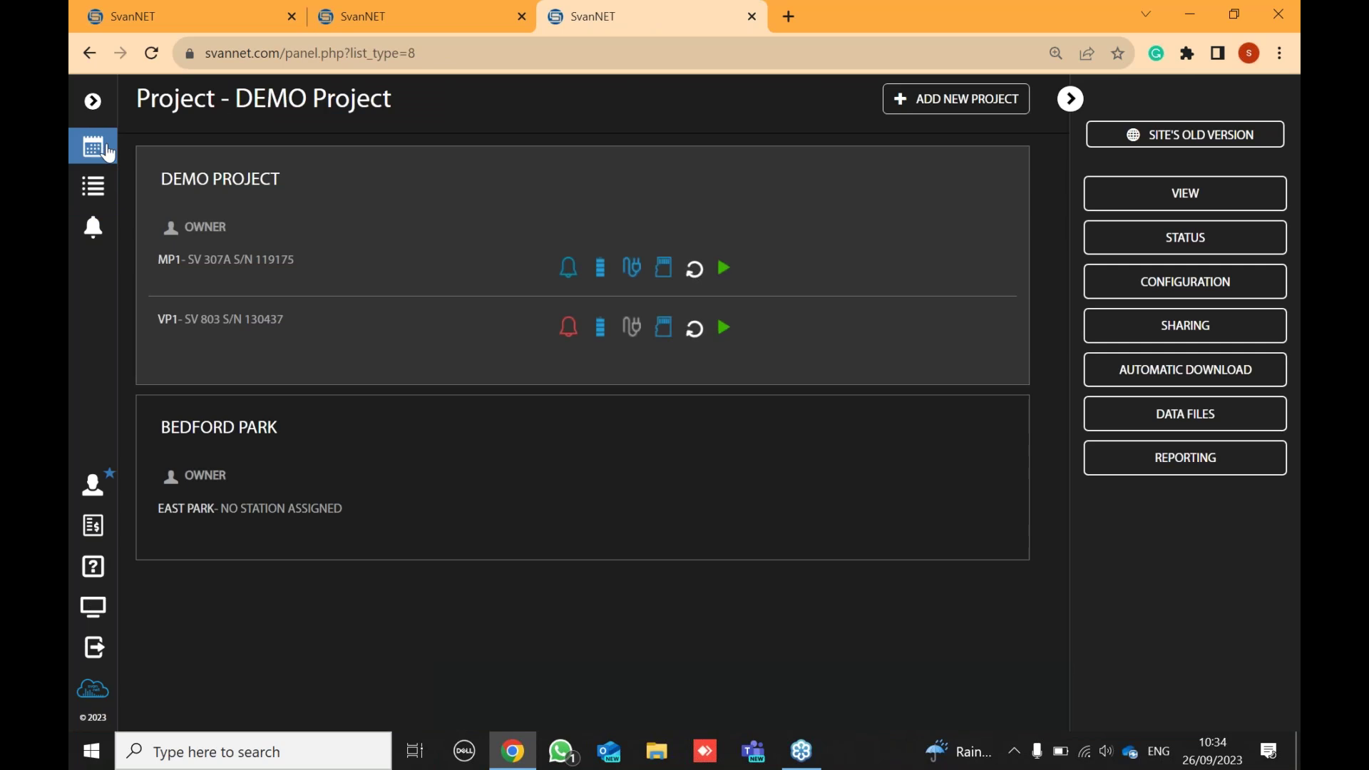
{"action": "left_click", "coordinate": [1206, 332]}
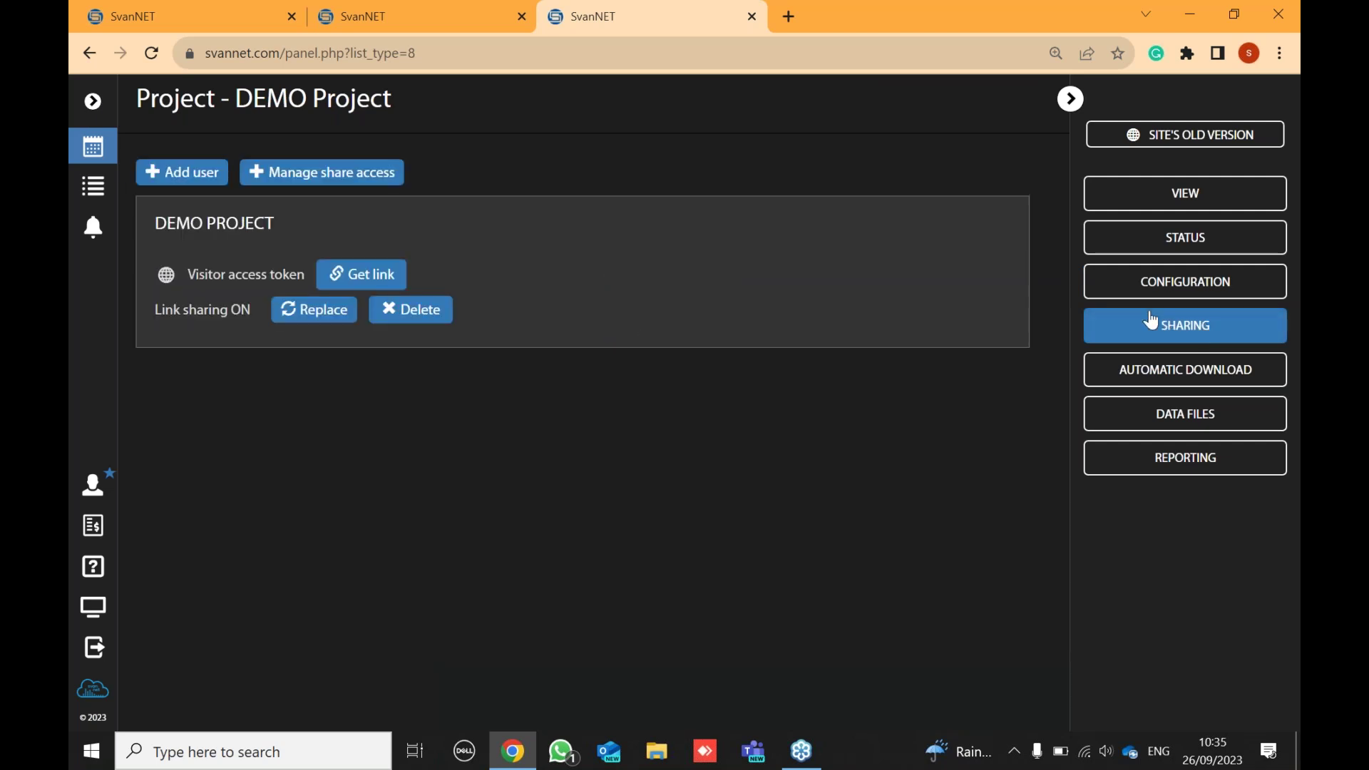
{"action": "left_click", "coordinate": [303, 182]}
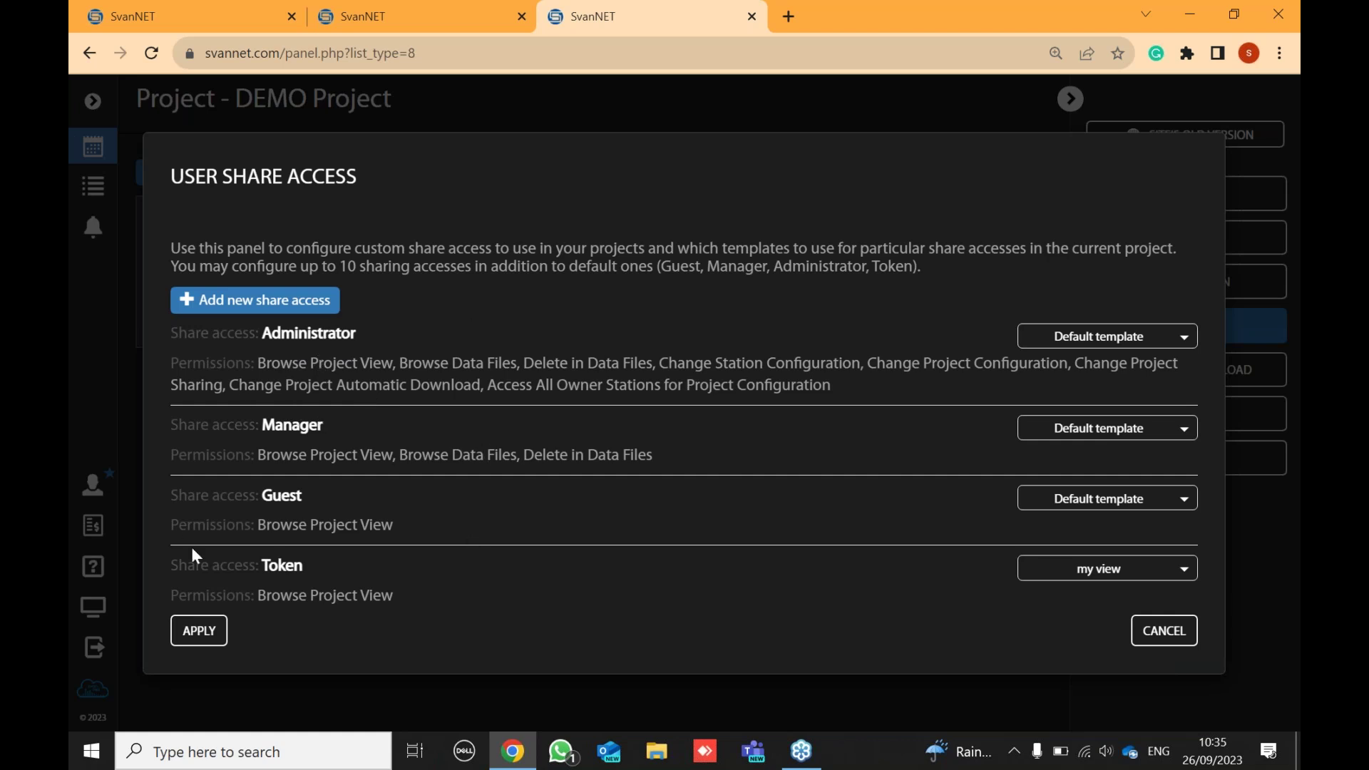
{"action": "left_click", "coordinate": [1162, 632]}
{"action": "left_click", "coordinate": [359, 275]}
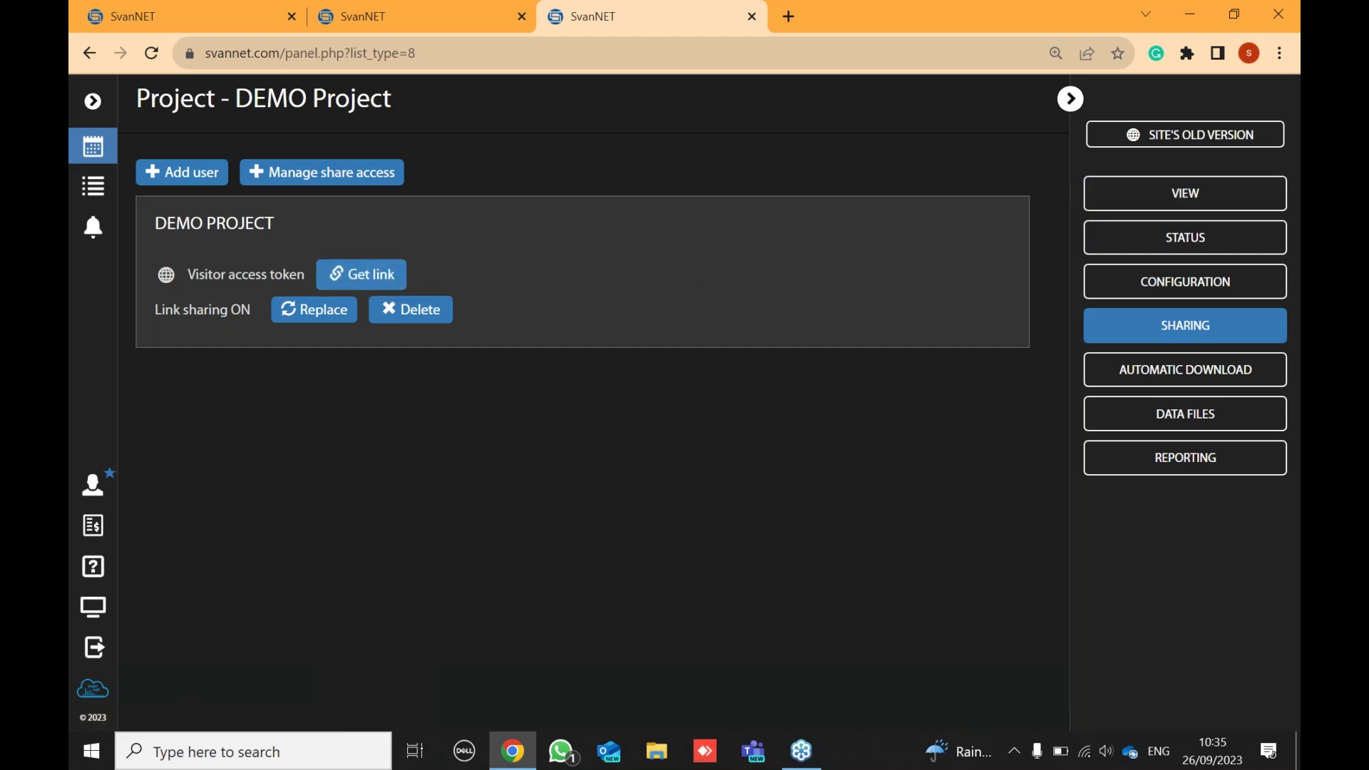
- Set the visitor token link's template to 'clients view' and copy the link address
{"action": "left_click", "coordinate": [366, 284]}
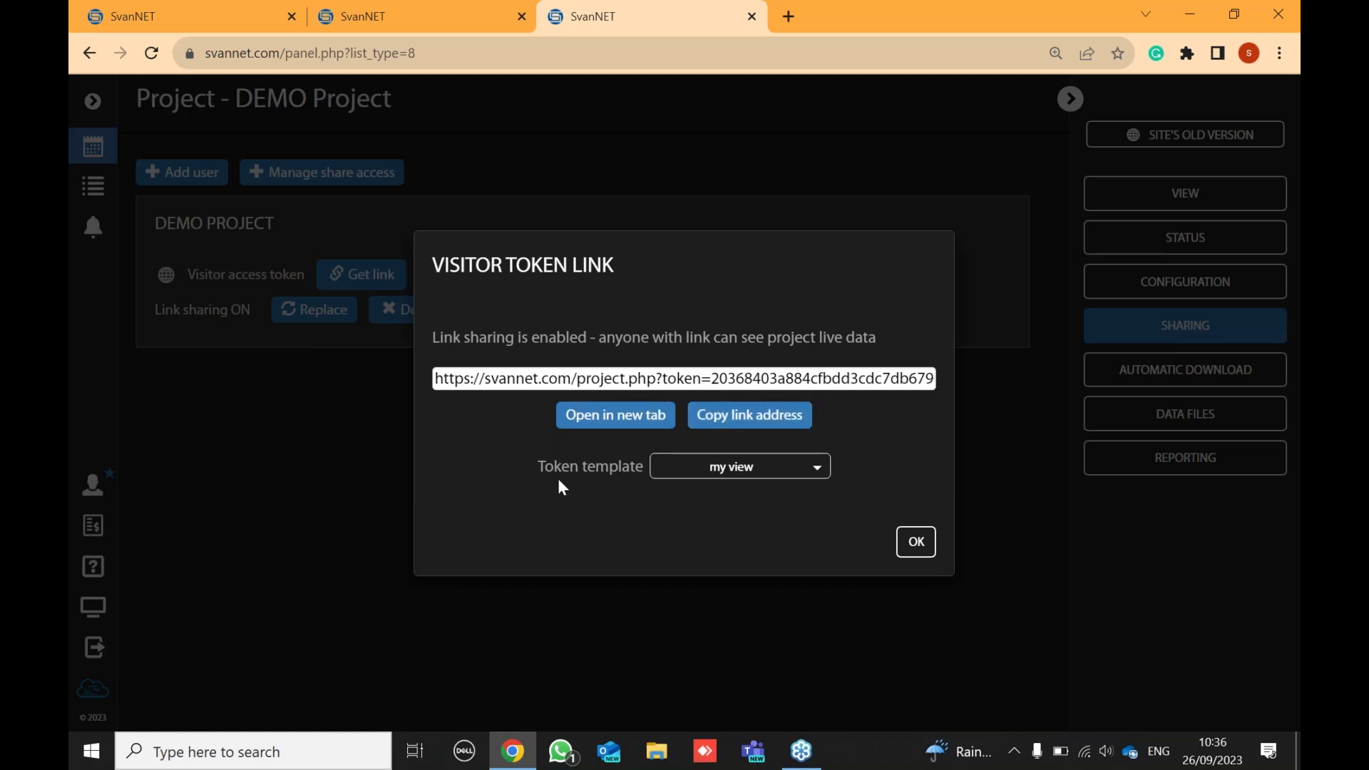
{"action": "left_click", "coordinate": [735, 472]}
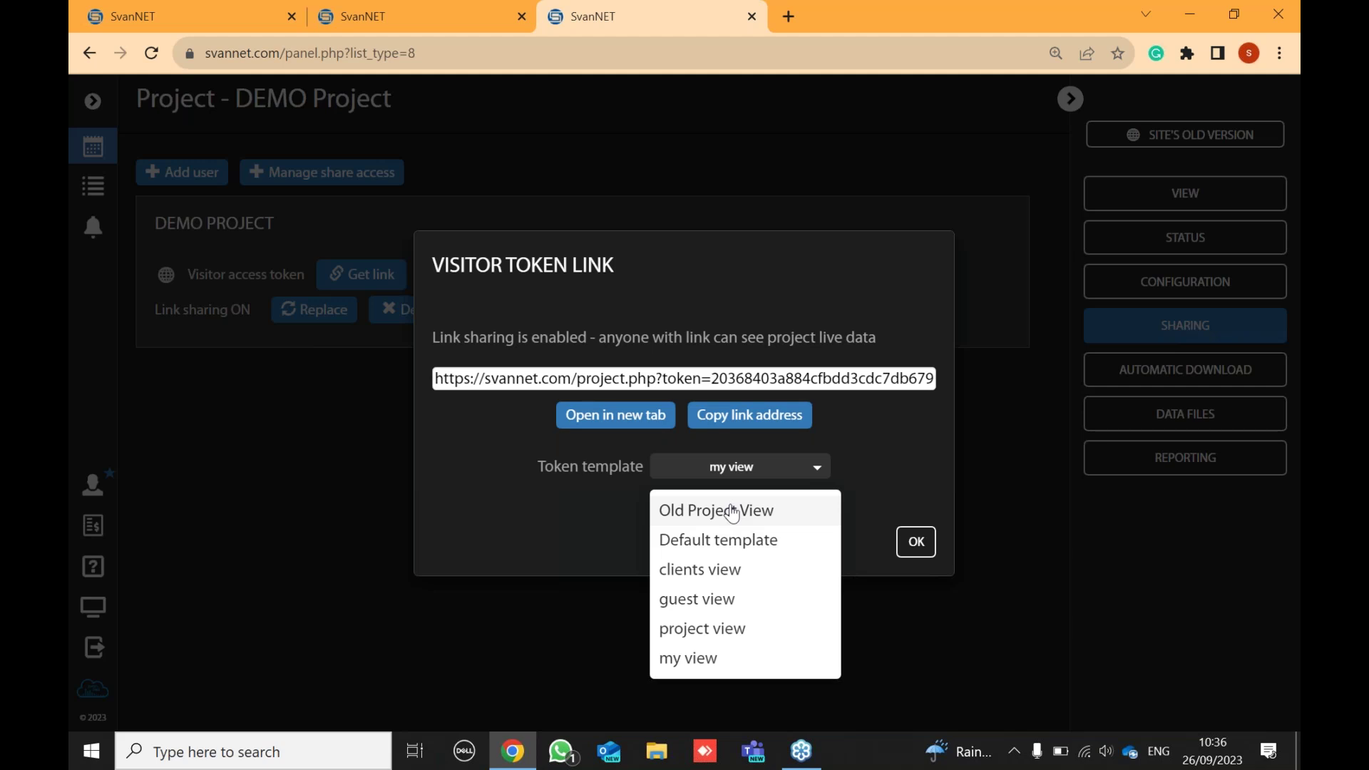
{"action": "left_click", "coordinate": [719, 579]}
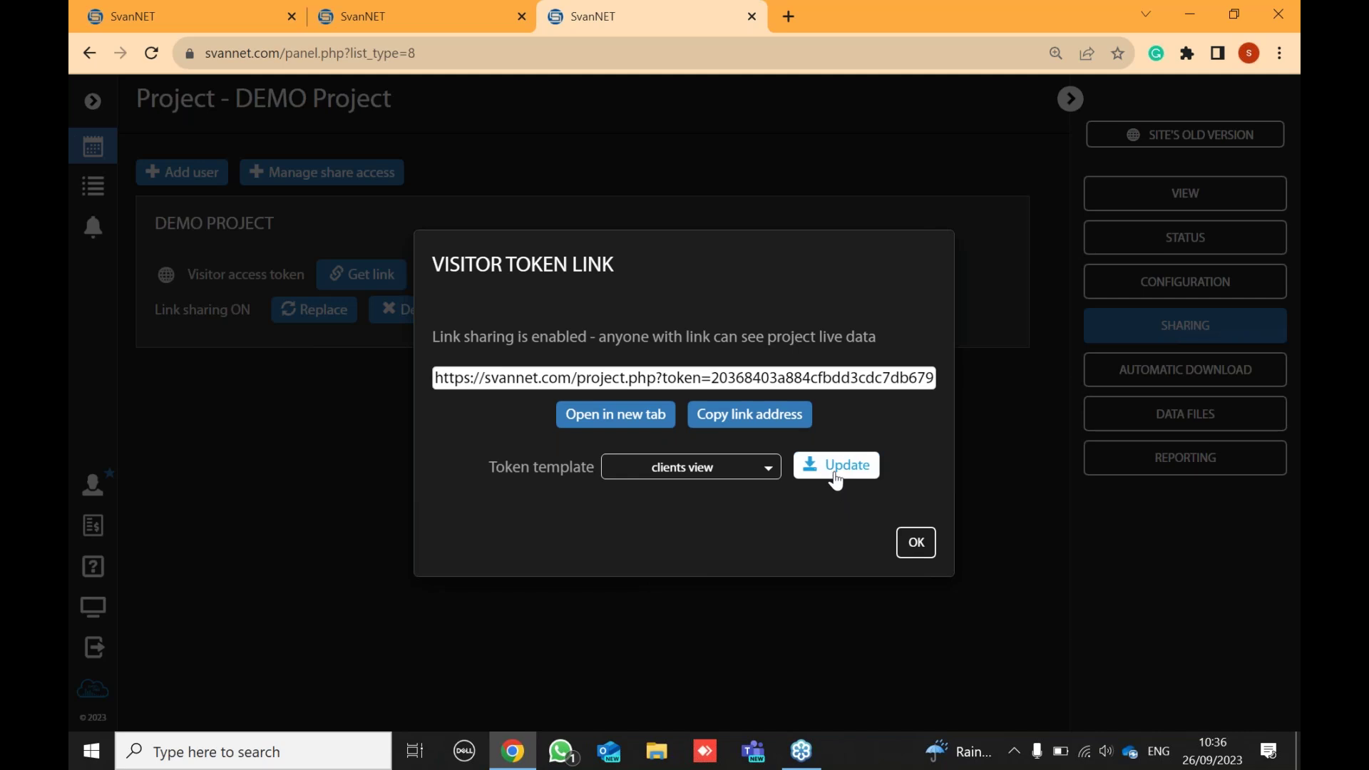
{"action": "left_click", "coordinate": [836, 480]}
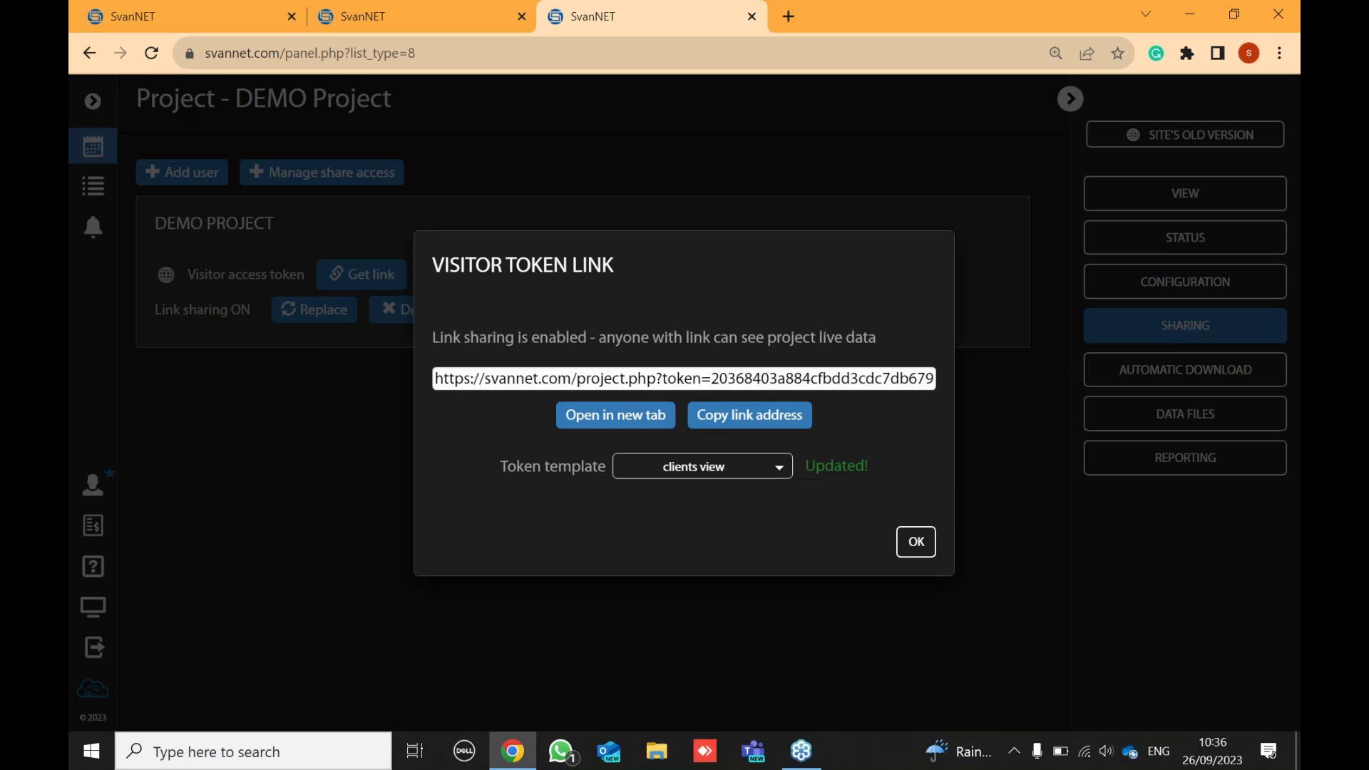
{"action": "left_click", "coordinate": [740, 421]}
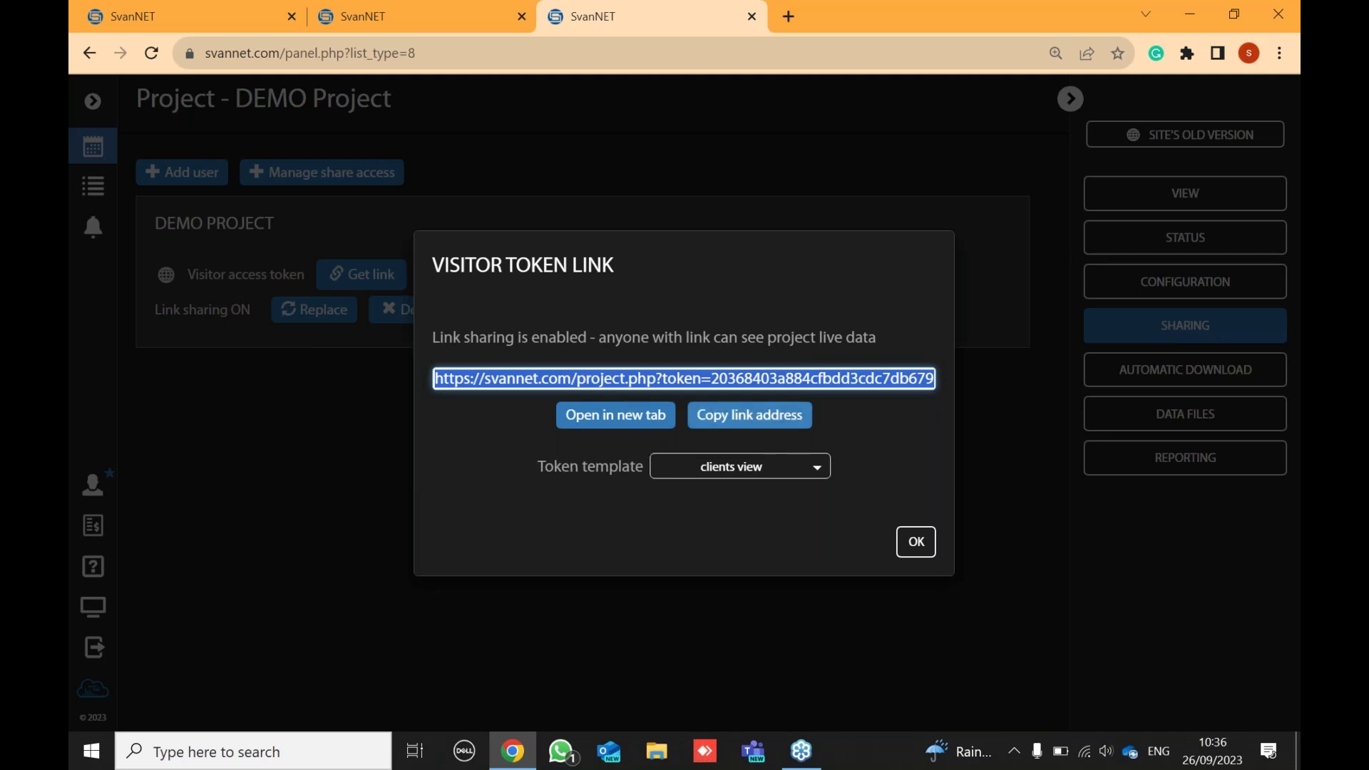
{"action": "left_click", "coordinate": [790, 17]}
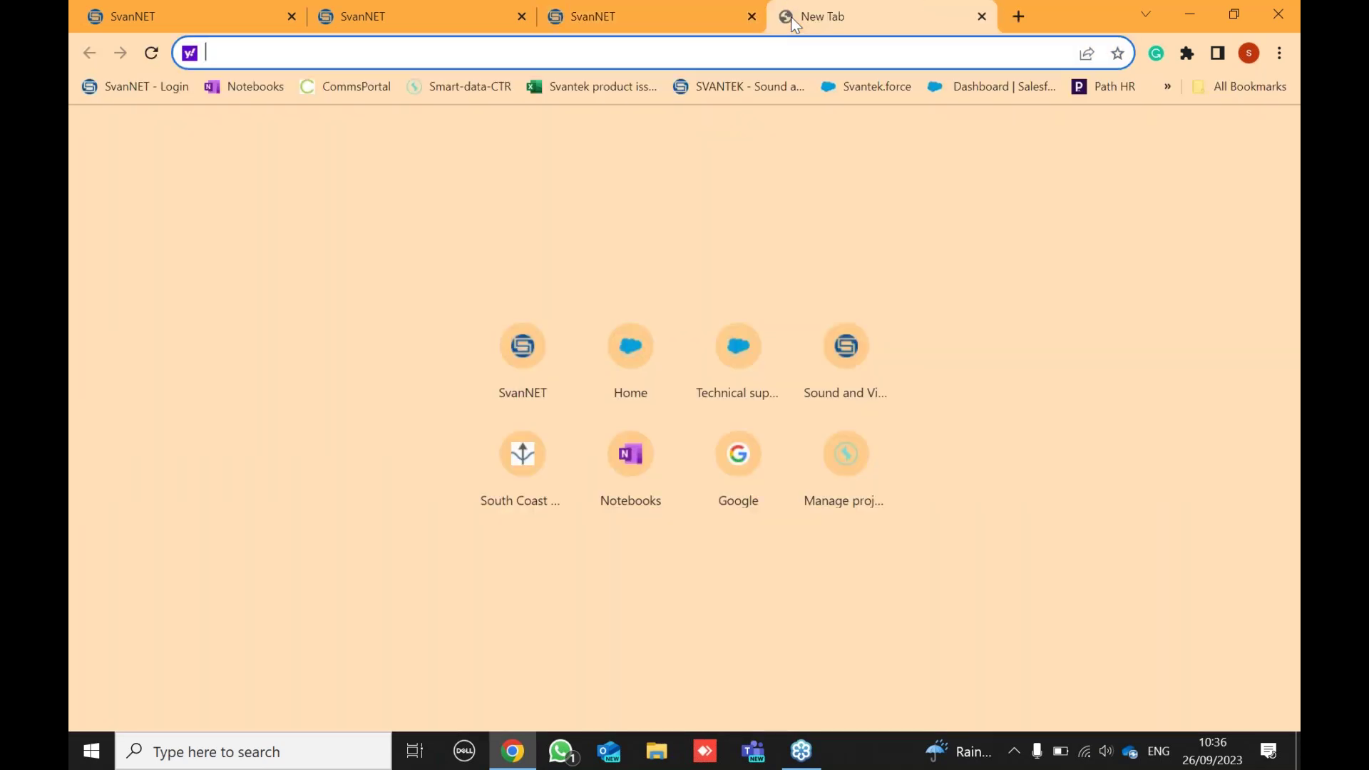
- Load the copied visitor link in the new tab and review the shared DEMO Project page
{"action": "key", "text": "ctrl+v"}
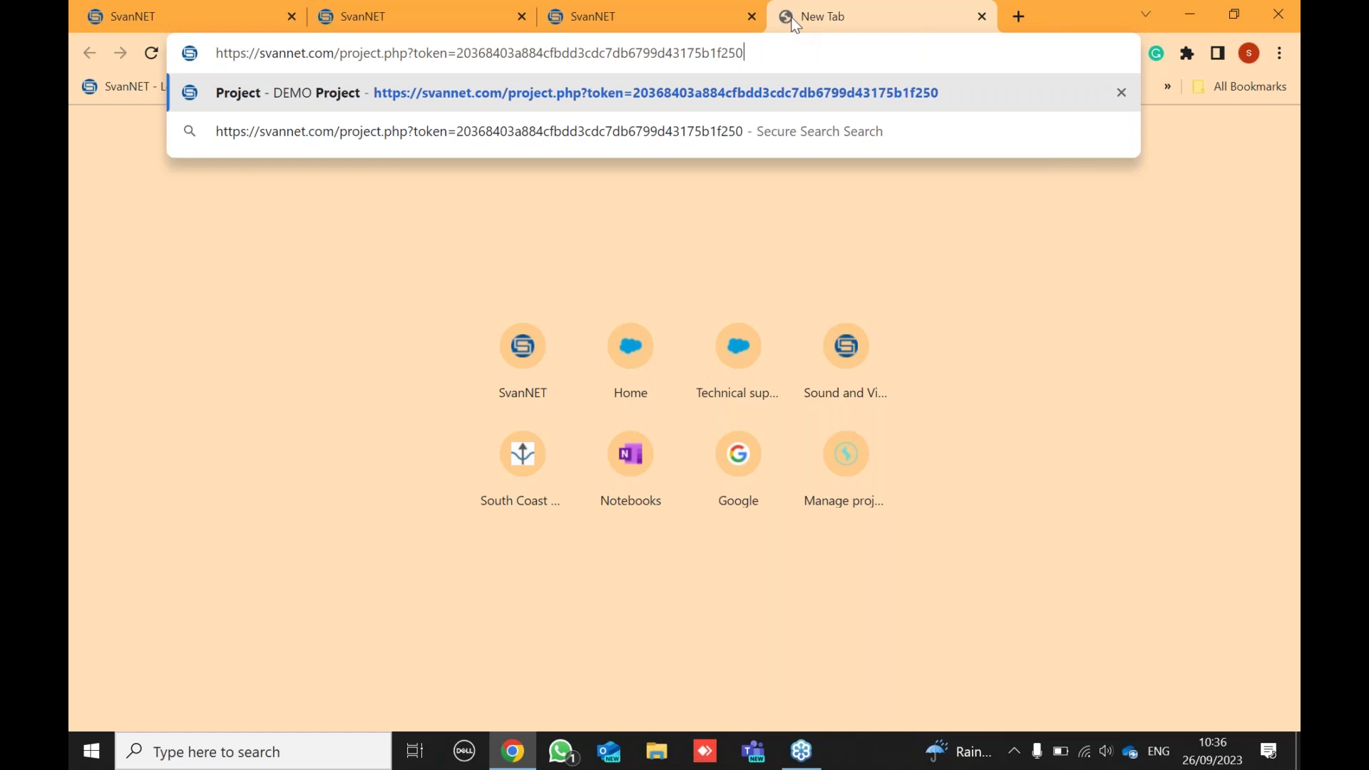
{"action": "key", "text": "Return"}
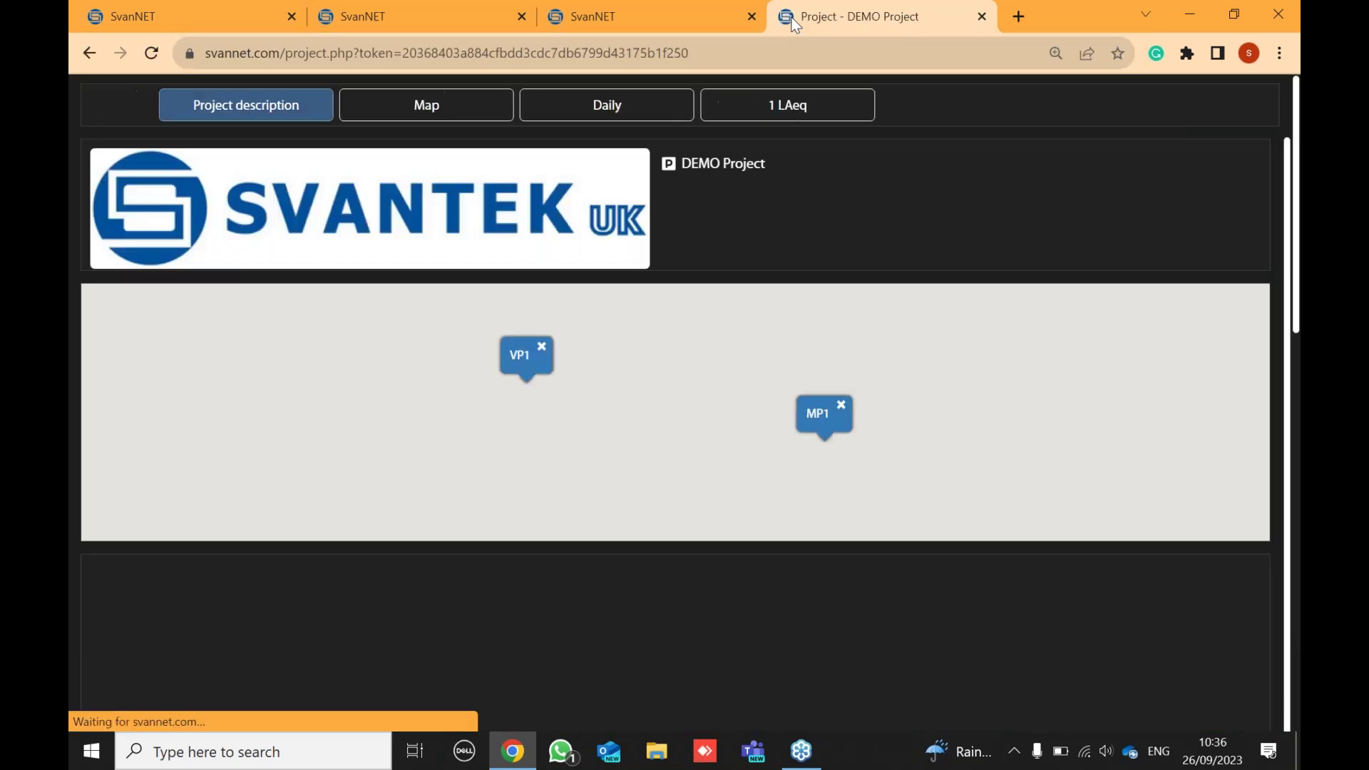
{"action": "scroll", "coordinate": [788, 373], "scroll_direction": "down", "scroll_amount": 7}
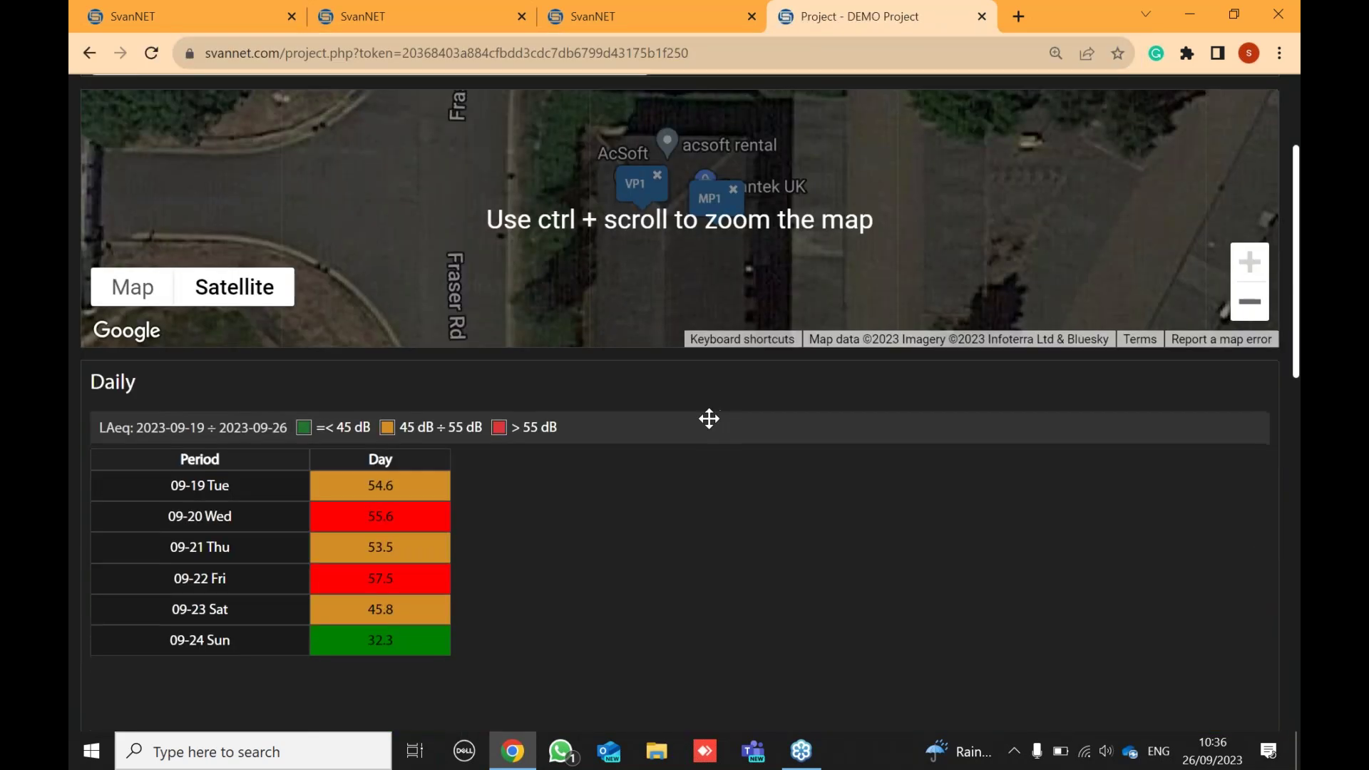
{"action": "scroll", "coordinate": [549, 322], "scroll_direction": "down", "scroll_amount": 10}
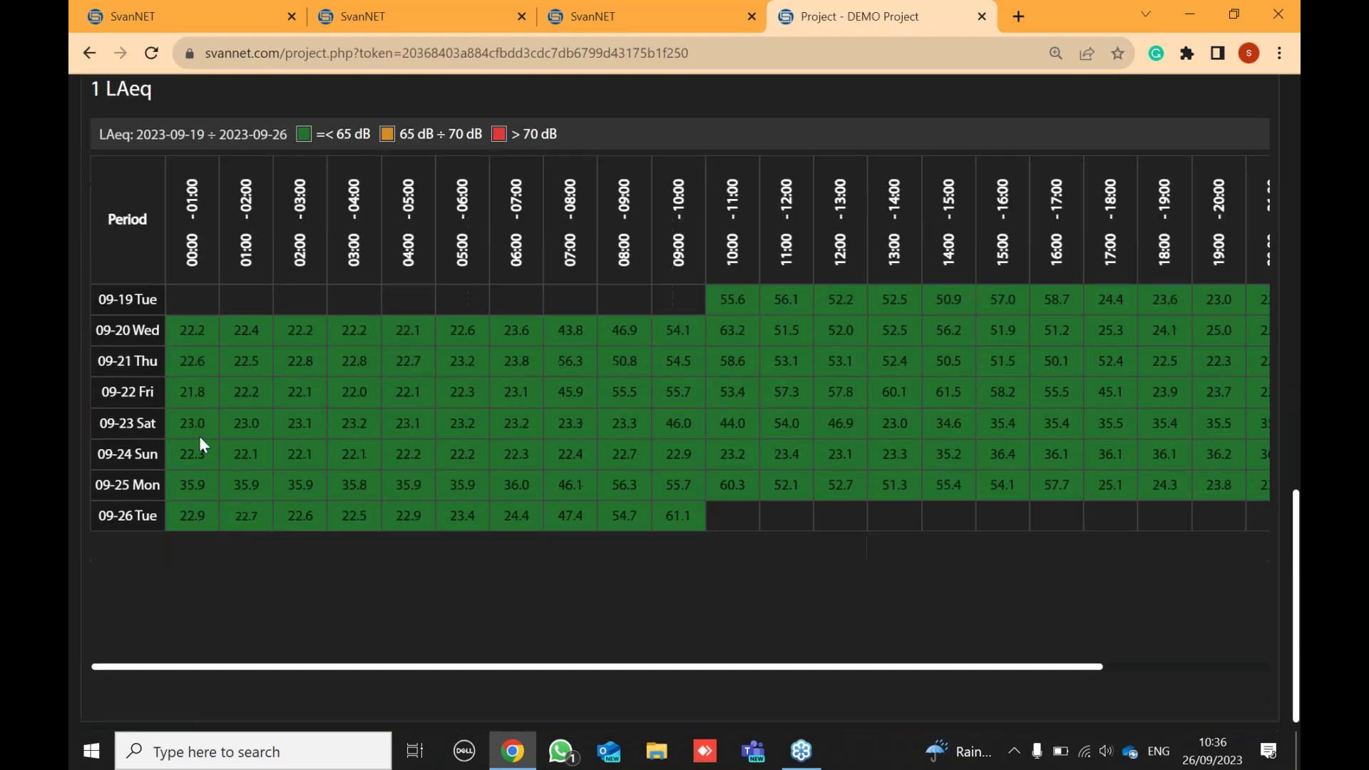
{"action": "scroll", "coordinate": [808, 502], "scroll_direction": "up", "scroll_amount": 14}
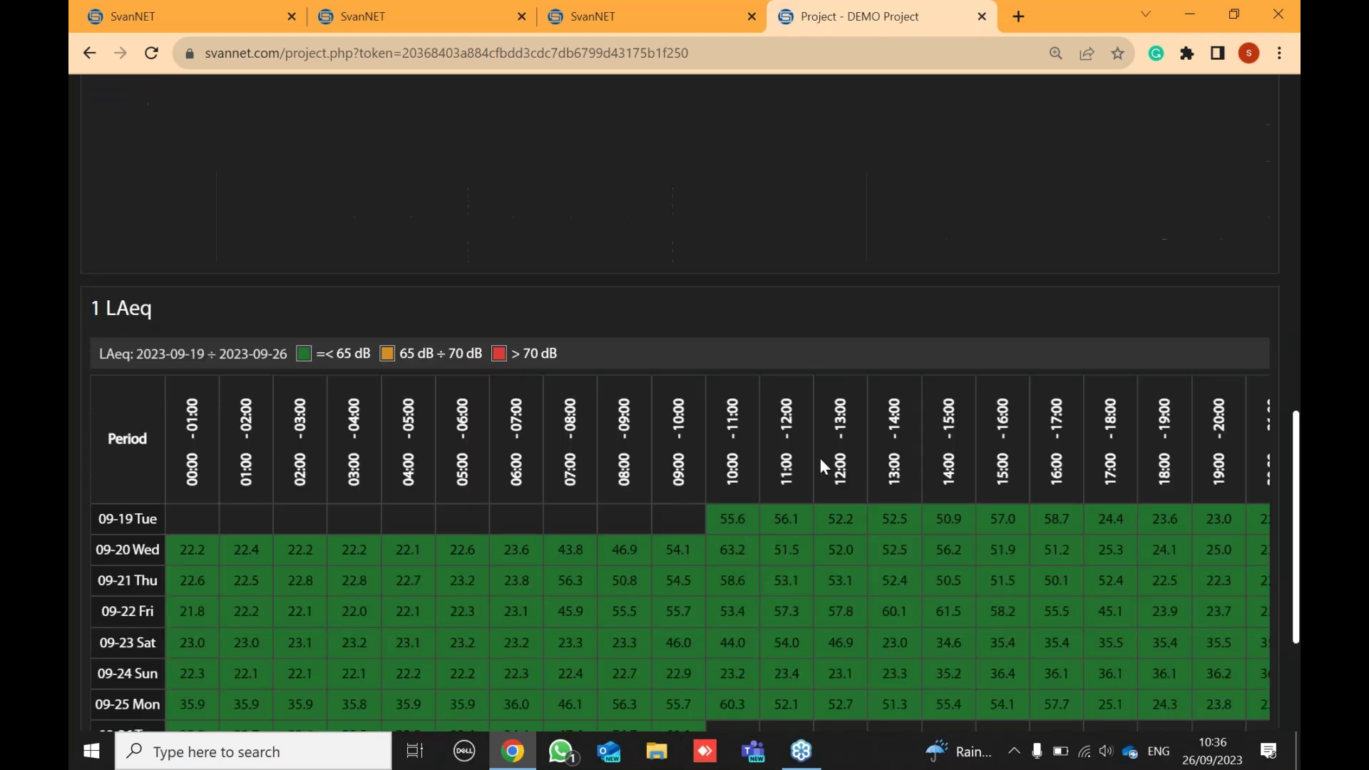
{"action": "scroll", "coordinate": [919, 404], "scroll_direction": "up", "scroll_amount": 1}
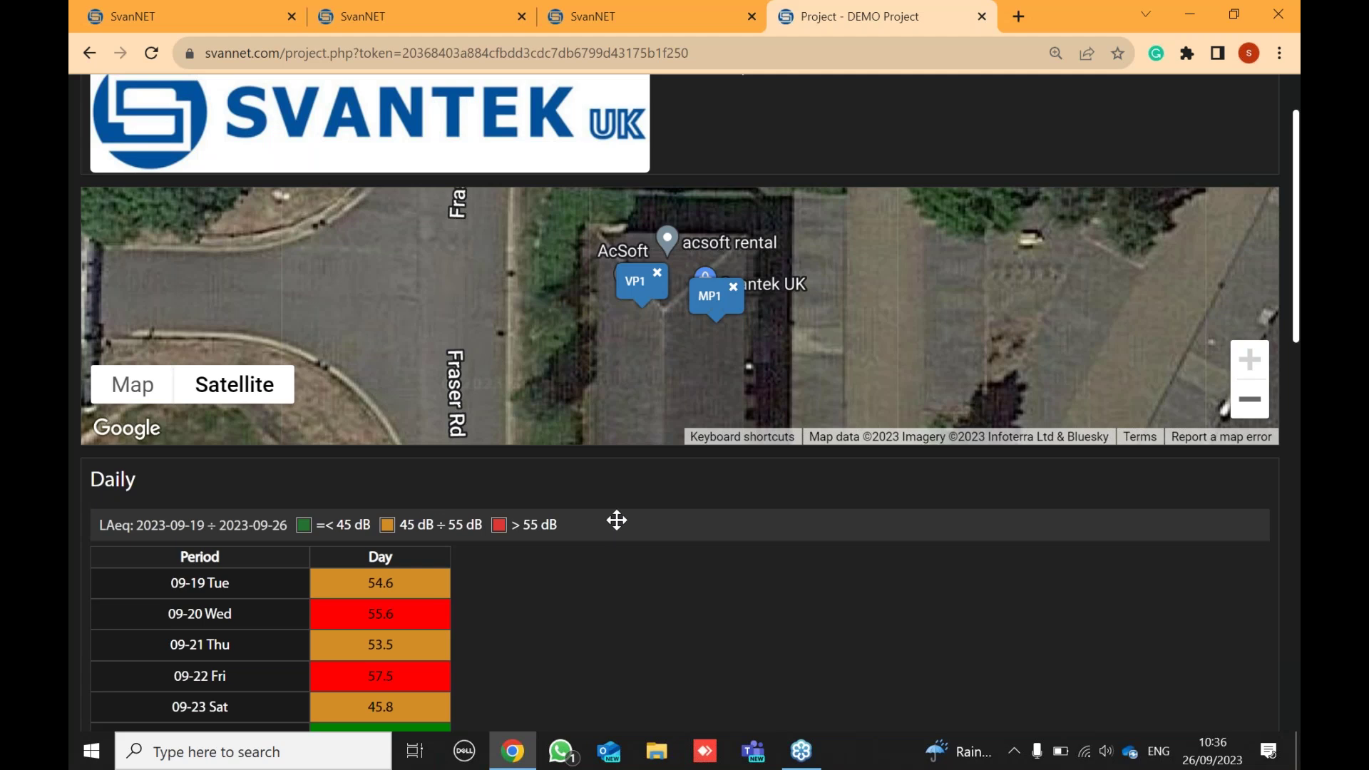
- Return to the SvanNET tab, dismiss the link dialog and view the DEMO Project page
{"action": "left_click", "coordinate": [669, 9]}
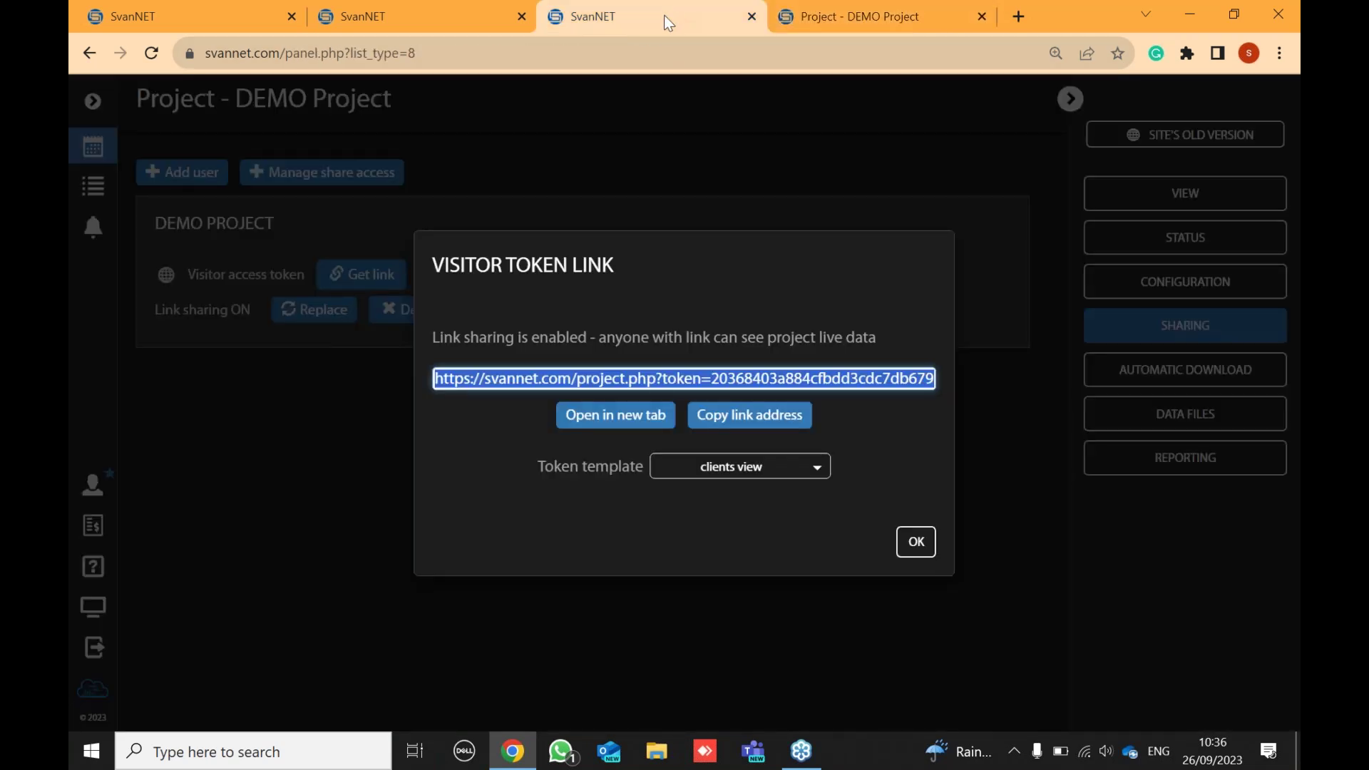
{"action": "left_click", "coordinate": [917, 544]}
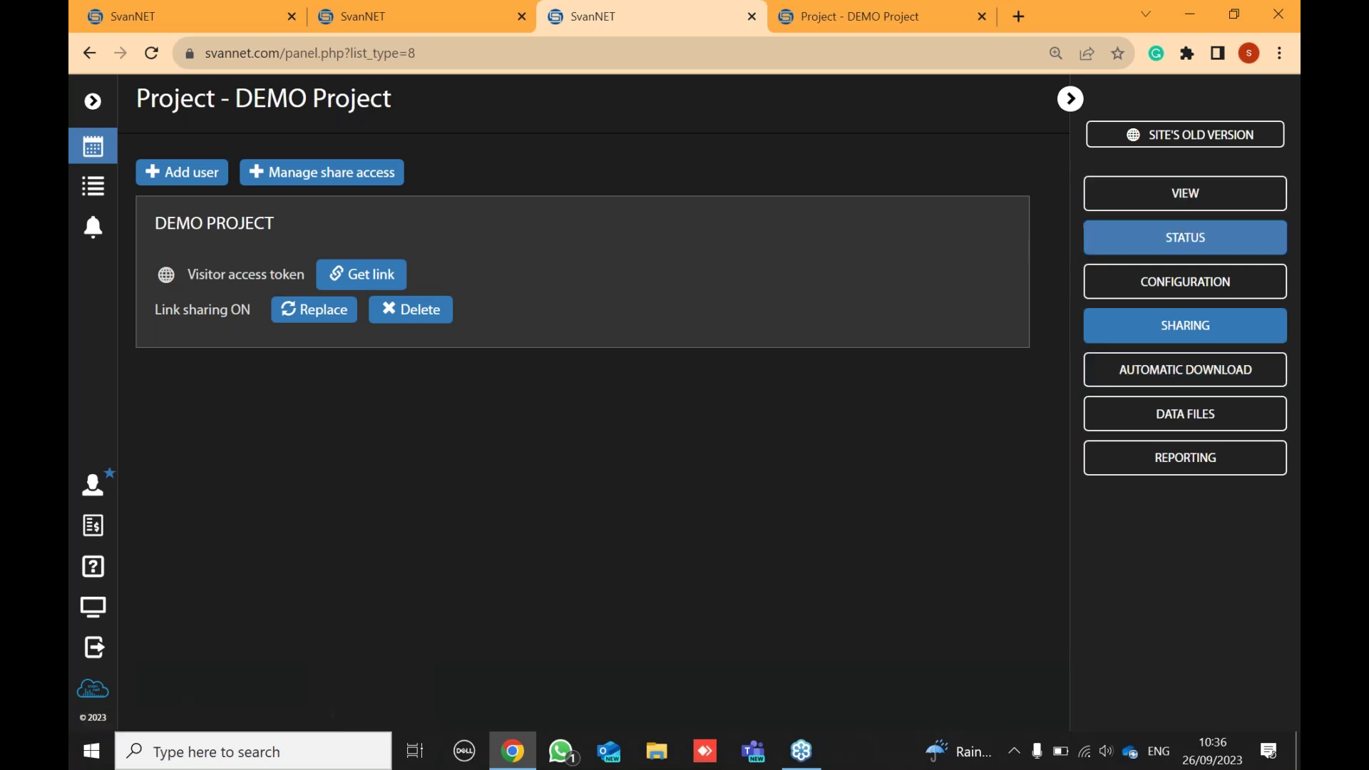
{"action": "left_click", "coordinate": [1227, 204]}
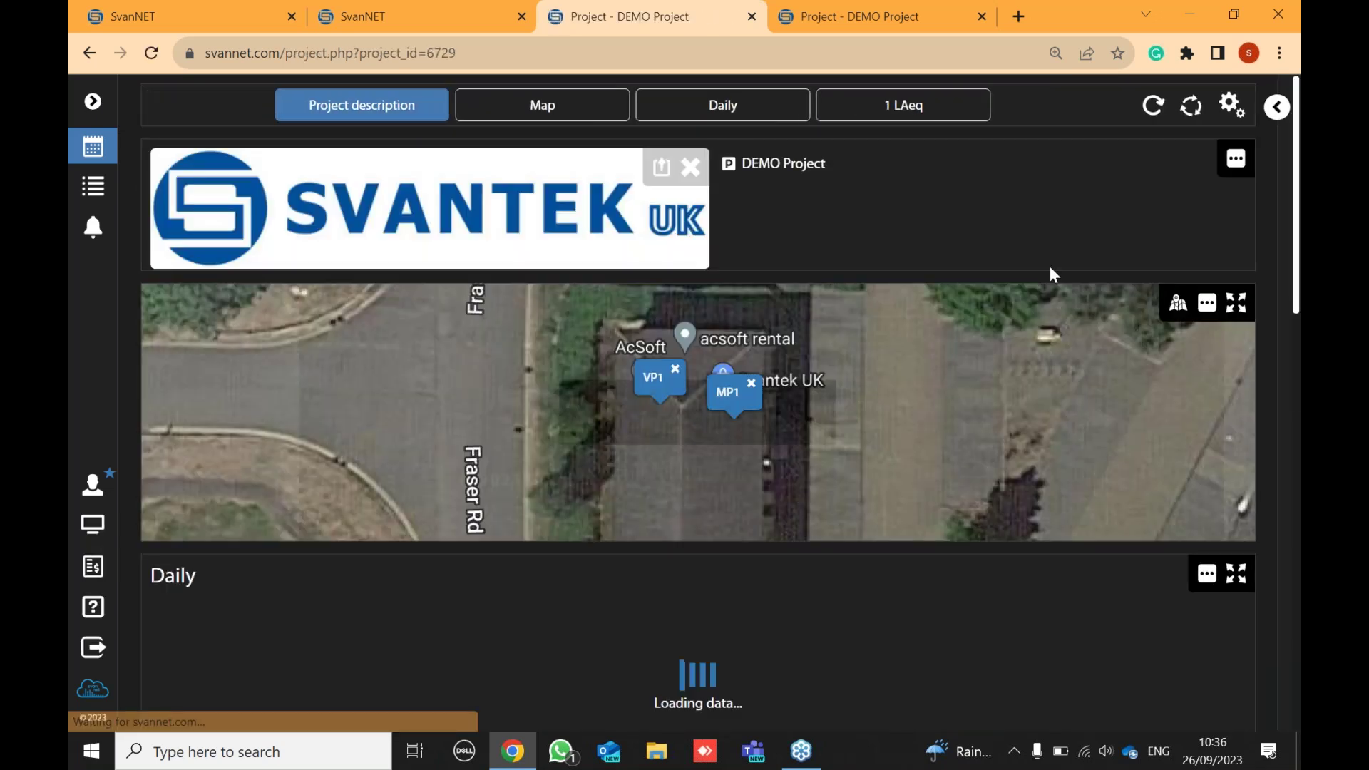
- Load the 'my view' template onto the DEMO Project page in template edit mode
{"action": "left_click", "coordinate": [1228, 110]}
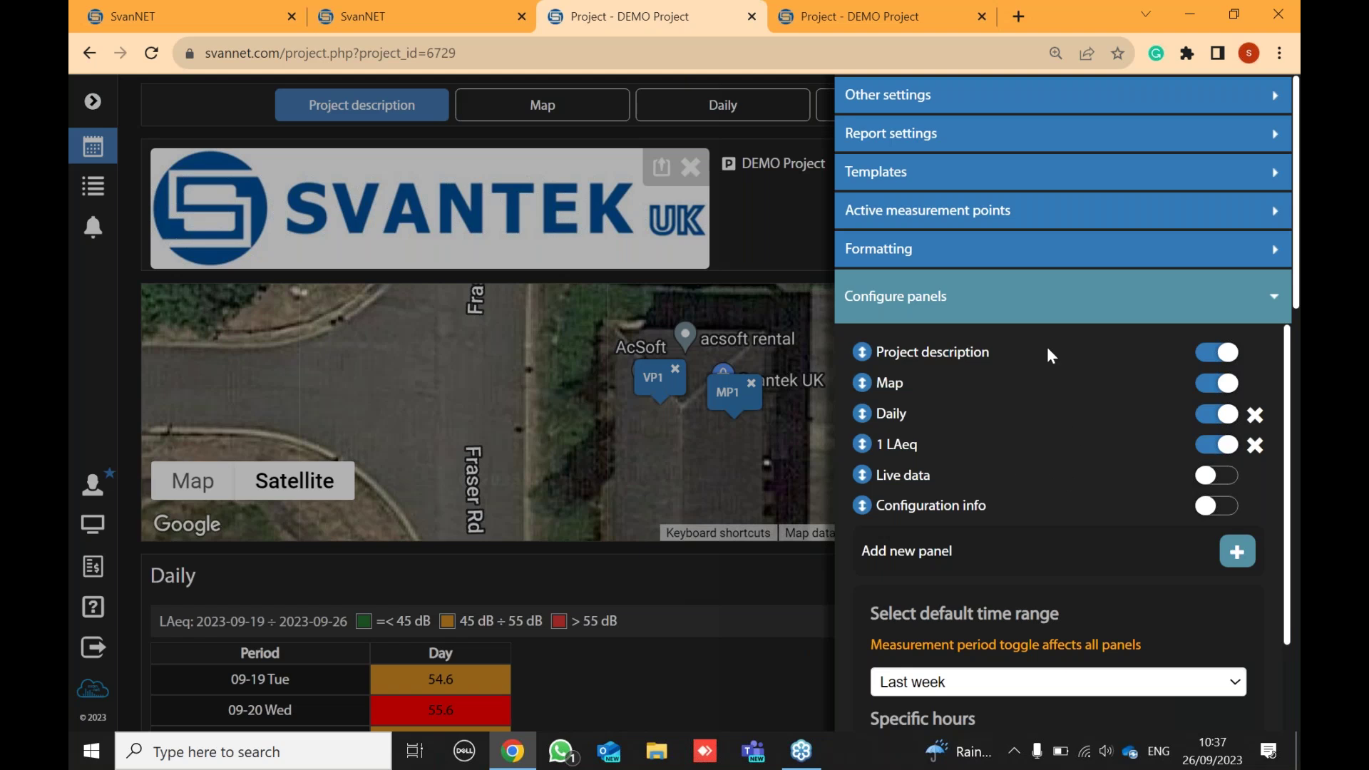
{"action": "left_click", "coordinate": [966, 177]}
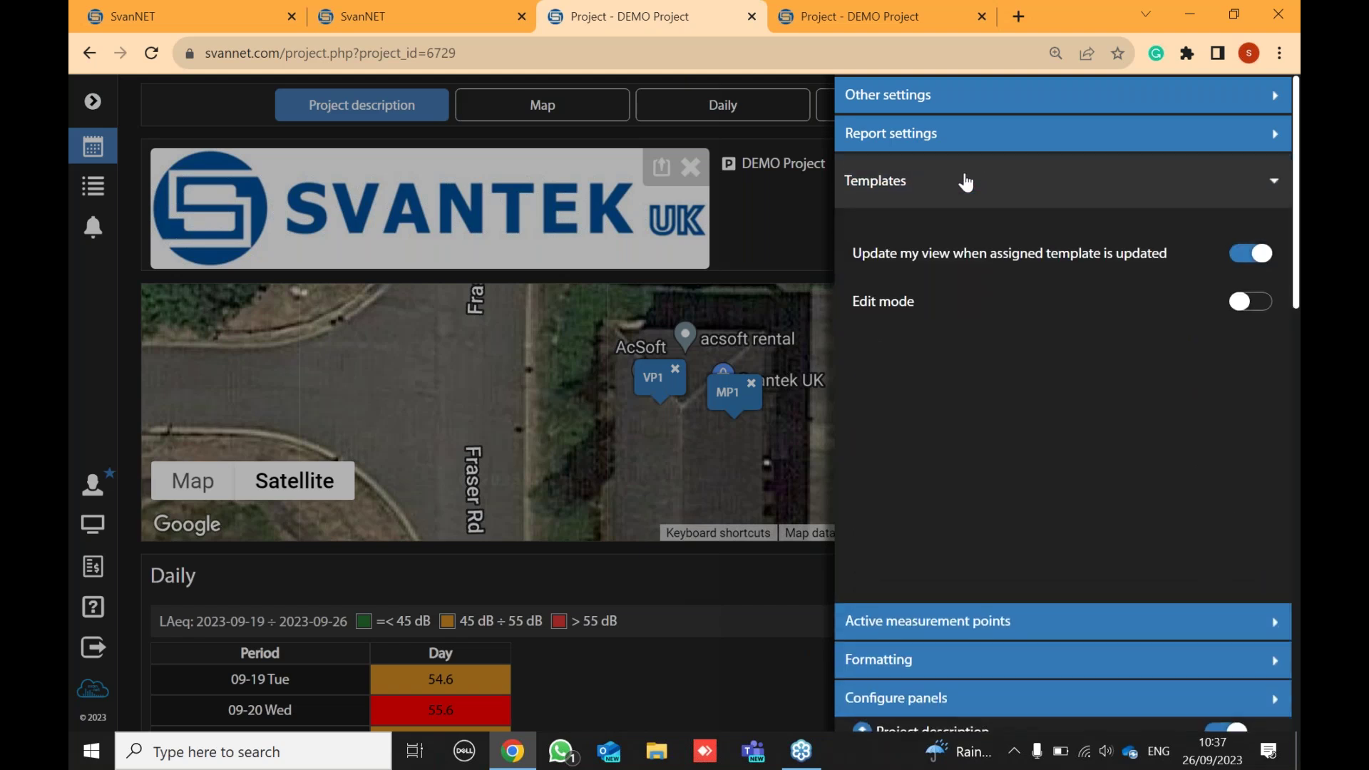
{"action": "left_click", "coordinate": [1244, 305]}
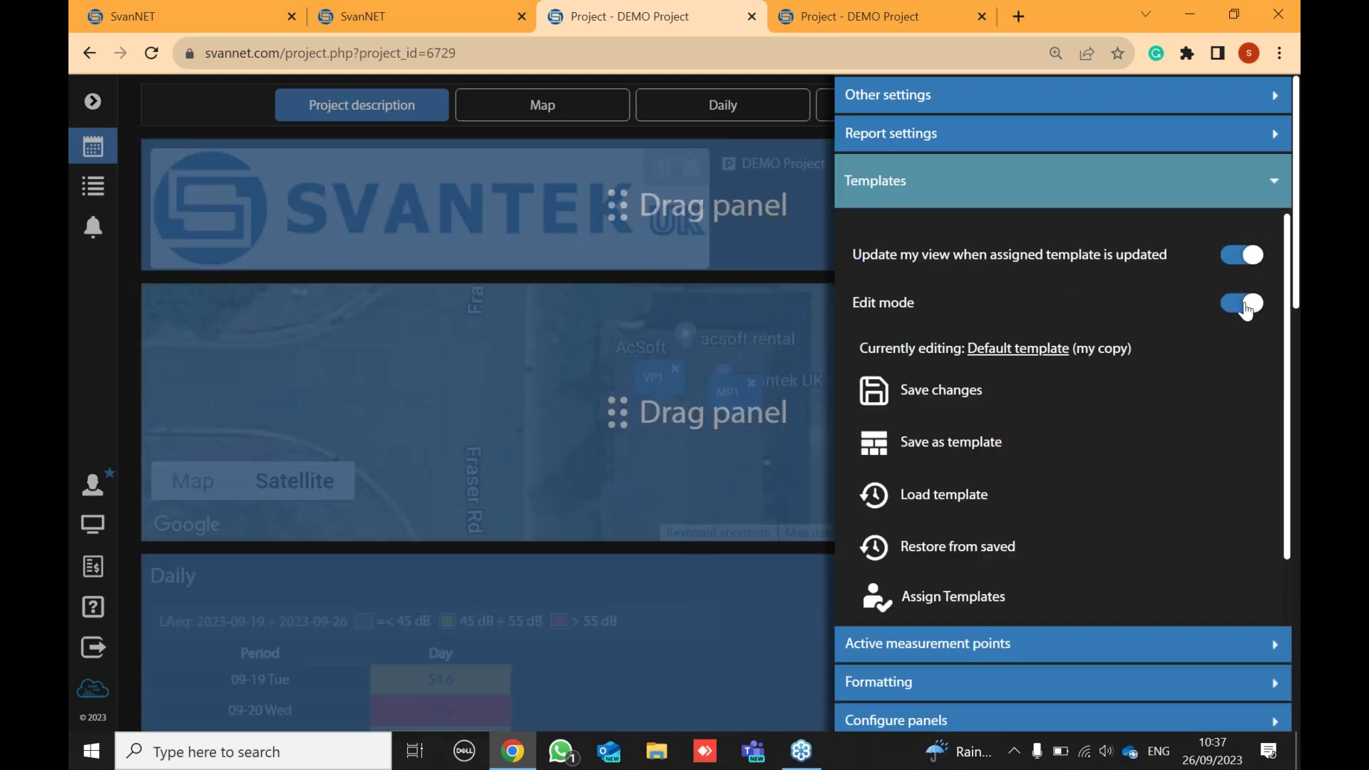
{"action": "left_click", "coordinate": [971, 497]}
{"action": "scroll", "coordinate": [984, 492], "scroll_direction": "down", "scroll_amount": 3}
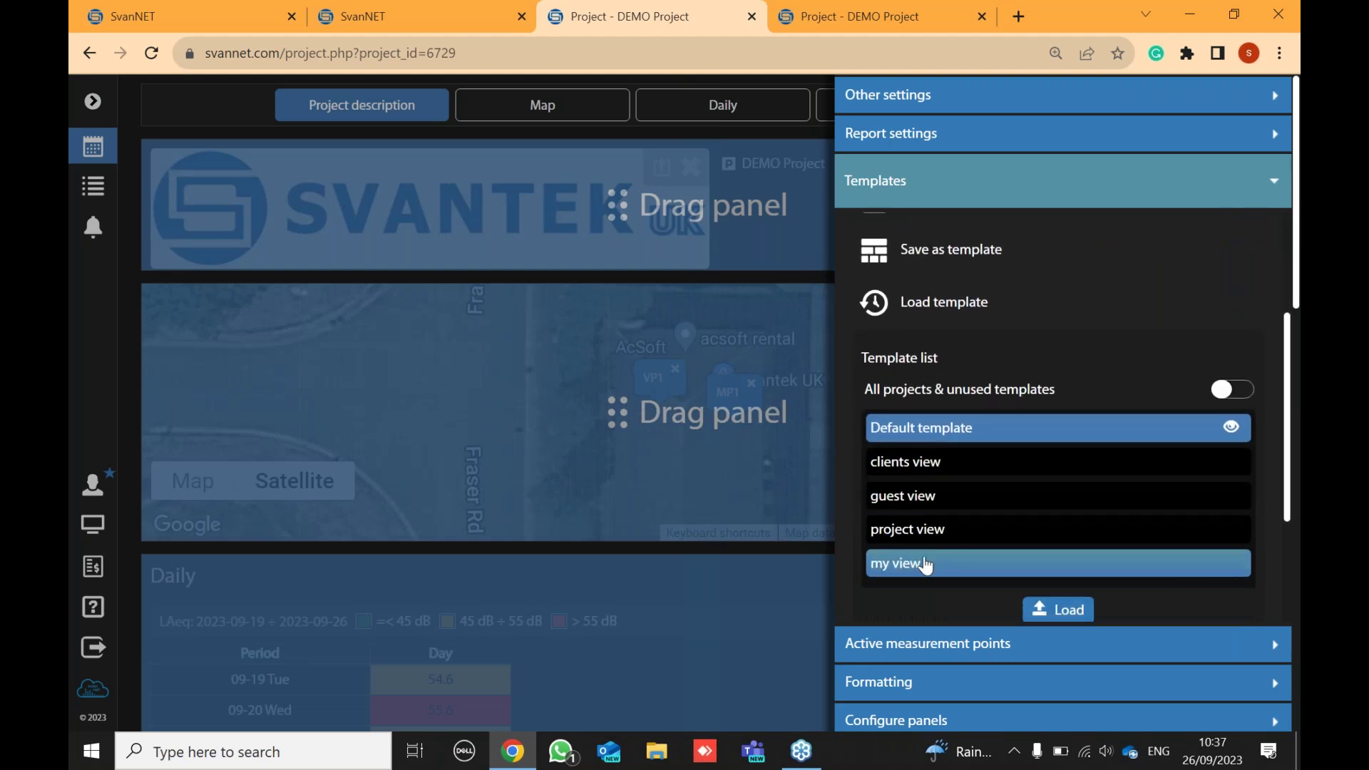
{"action": "left_click", "coordinate": [927, 563]}
{"action": "left_click", "coordinate": [1082, 612]}
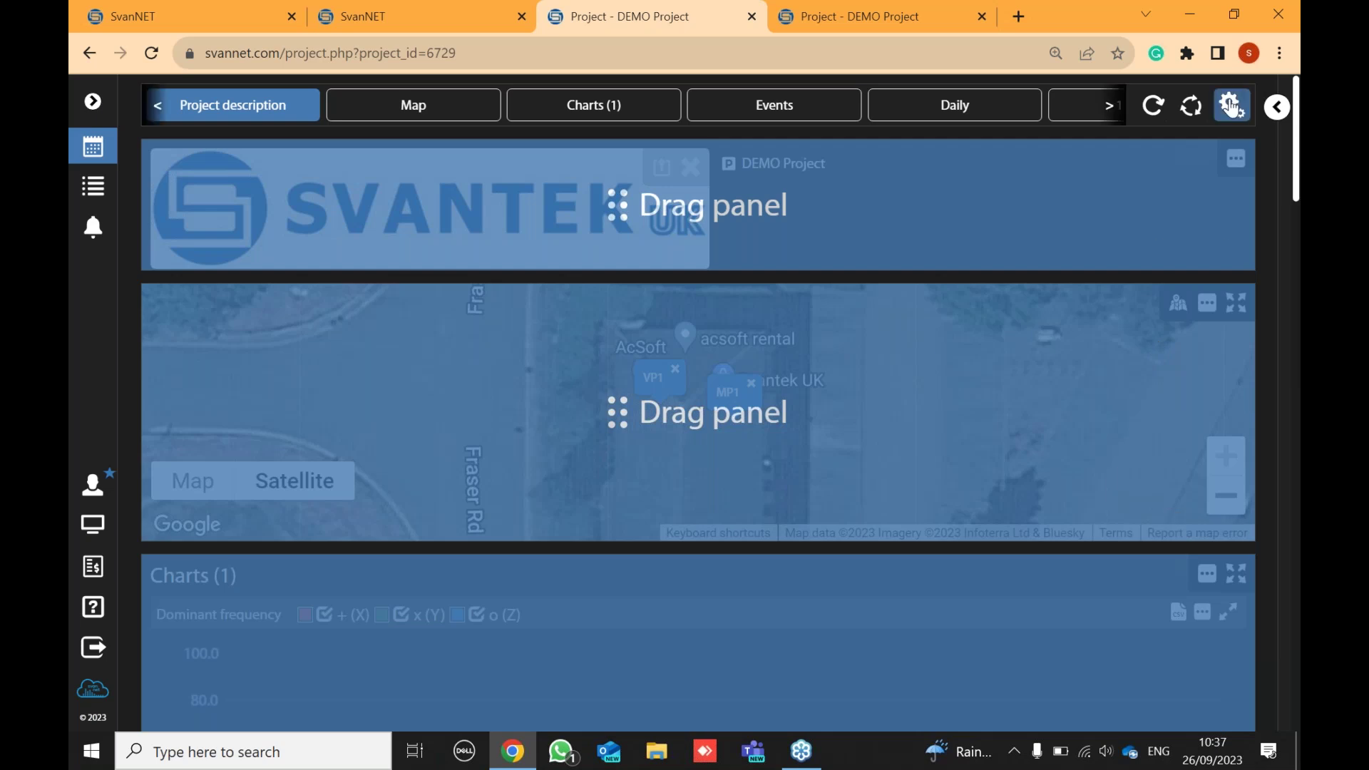
- Turn template edit mode off and close the settings side panel
{"action": "left_click", "coordinate": [1232, 105]}
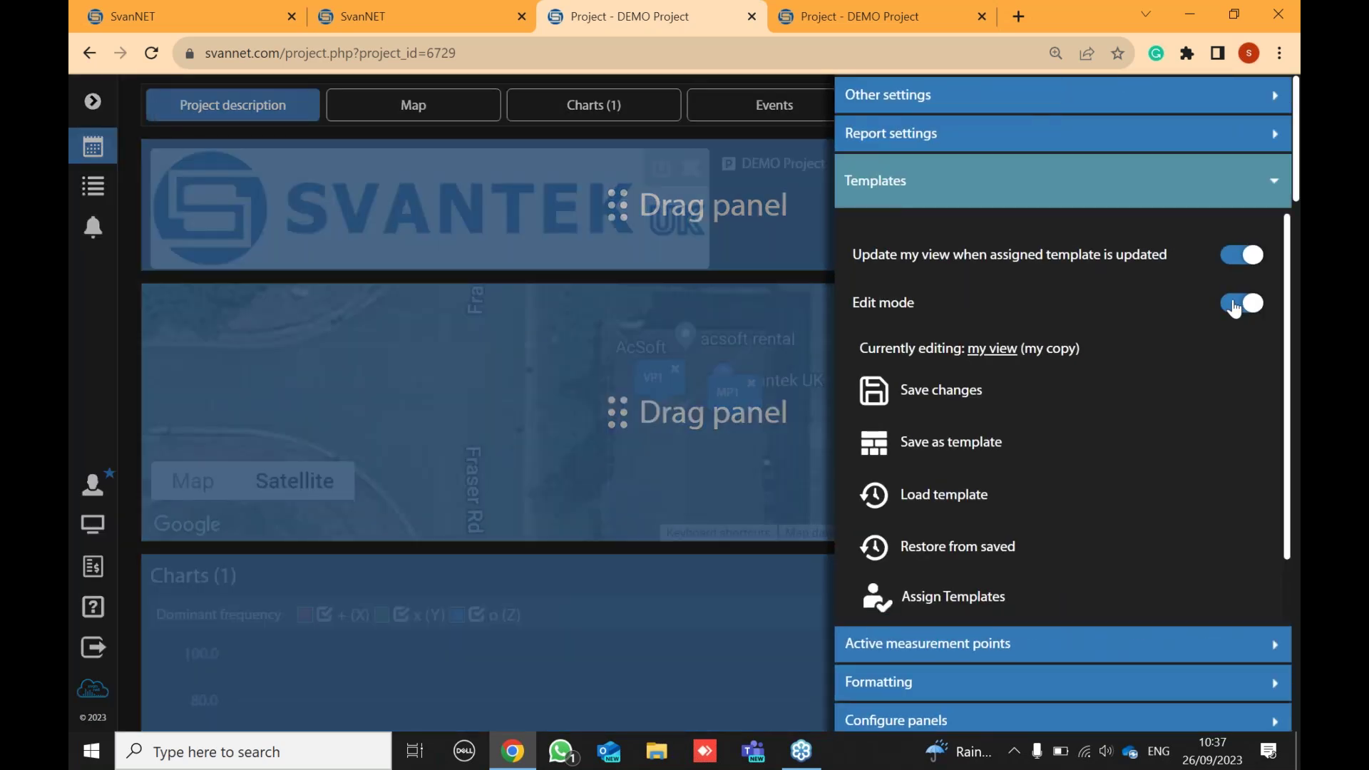
{"action": "left_click", "coordinate": [1235, 306]}
{"action": "left_click", "coordinate": [777, 258]}
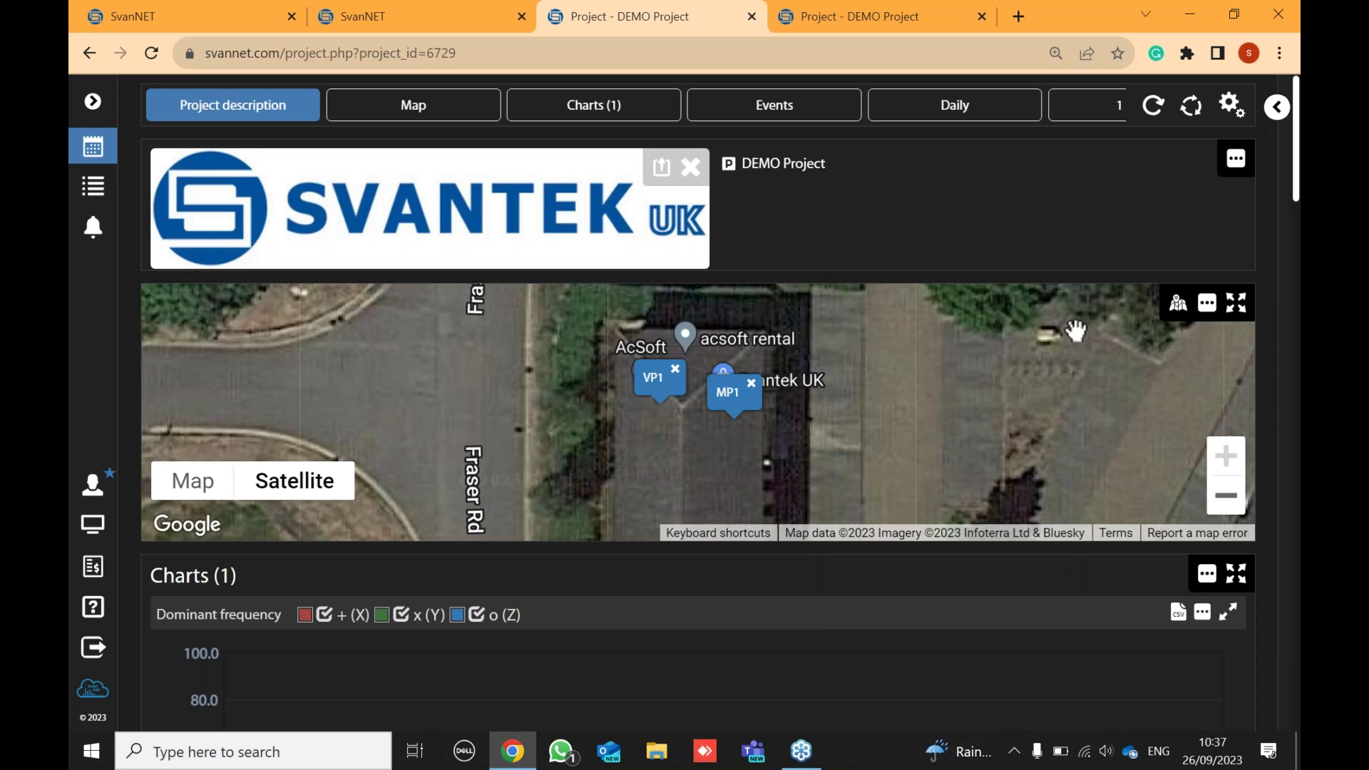
{"action": "scroll", "coordinate": [1075, 338], "scroll_direction": "down", "scroll_amount": 6}
{"action": "scroll", "coordinate": [1073, 343], "scroll_direction": "down", "scroll_amount": 3}
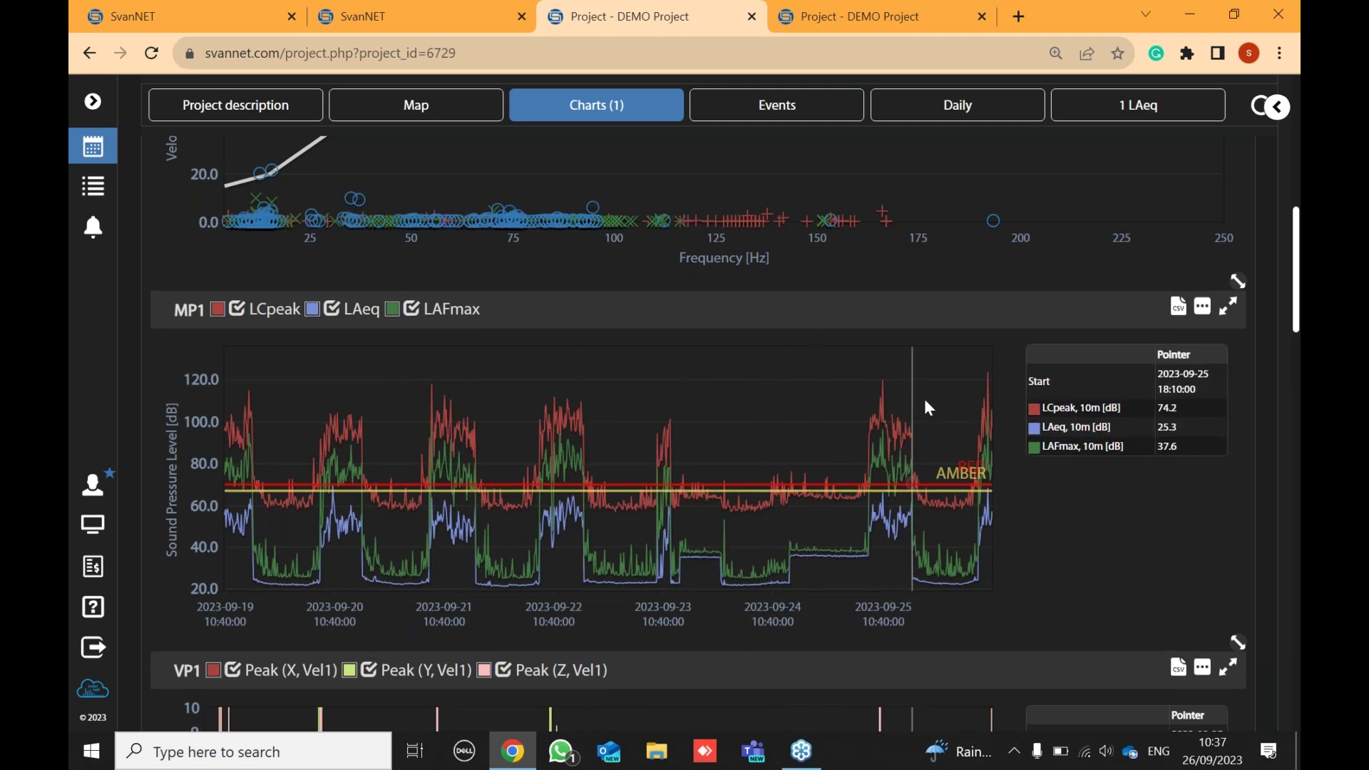
{"action": "scroll", "coordinate": [923, 389], "scroll_direction": "down", "scroll_amount": 3}
{"action": "scroll", "coordinate": [925, 388], "scroll_direction": "up", "scroll_amount": 6}
{"action": "scroll", "coordinate": [925, 388], "scroll_direction": "up", "scroll_amount": 6}
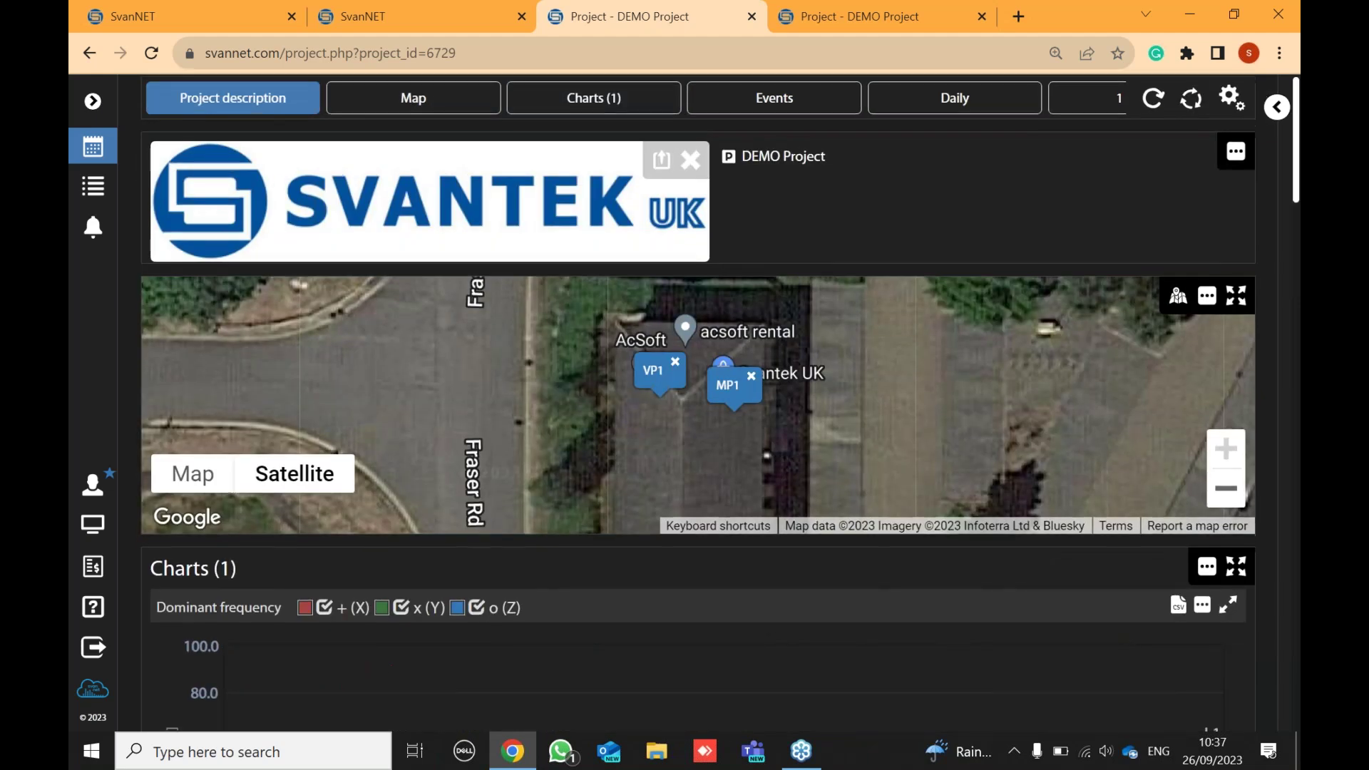
{"action": "scroll", "coordinate": [938, 371], "scroll_direction": "down", "scroll_amount": 1}
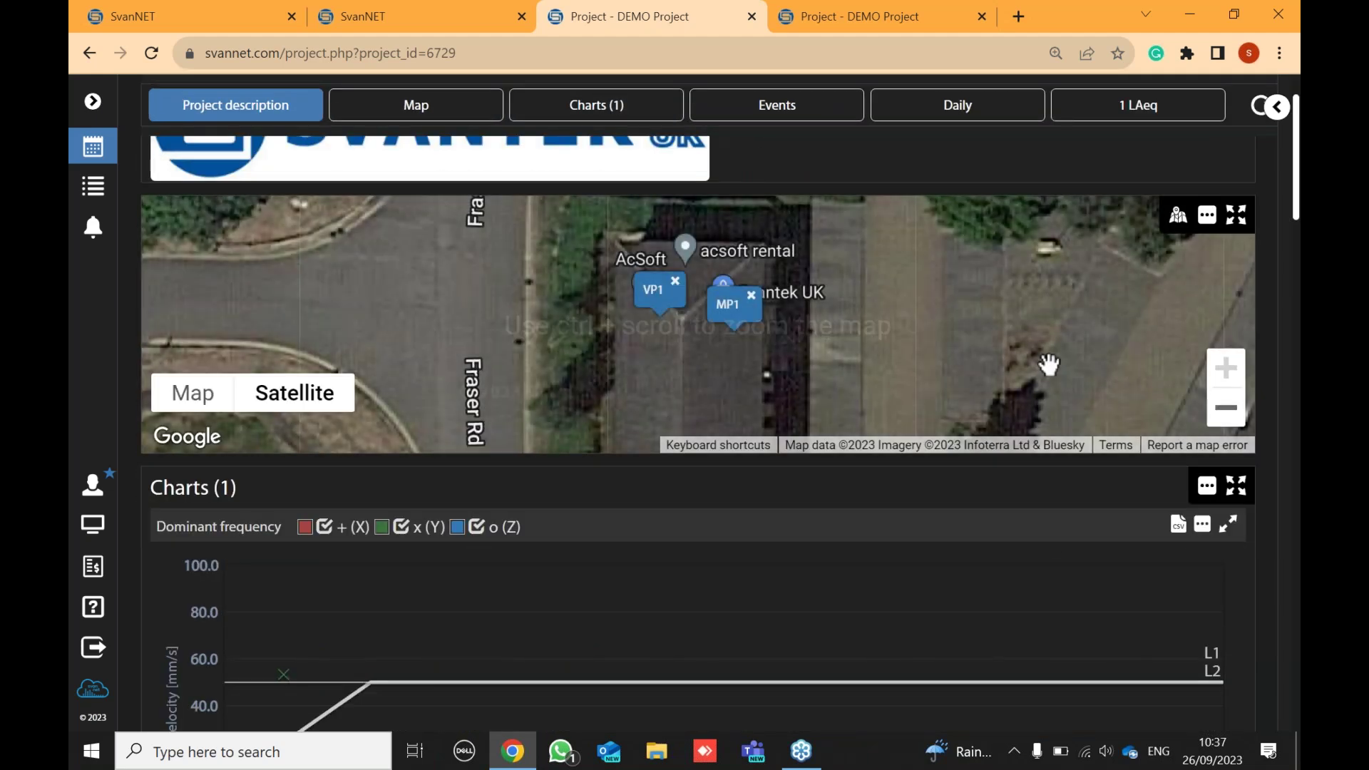
{"action": "scroll", "coordinate": [1045, 363], "scroll_direction": "down", "scroll_amount": 2}
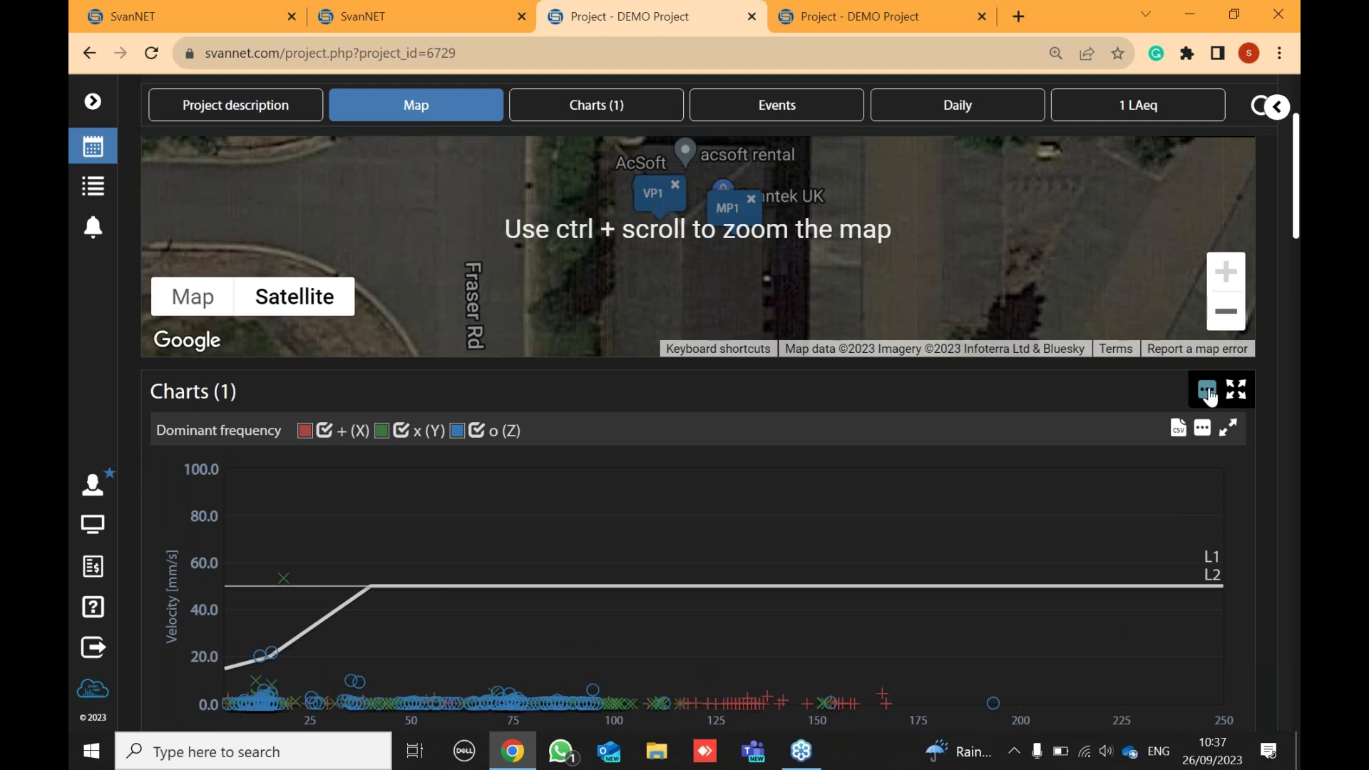
{"action": "scroll", "coordinate": [1187, 375], "scroll_direction": "up", "scroll_amount": 3}
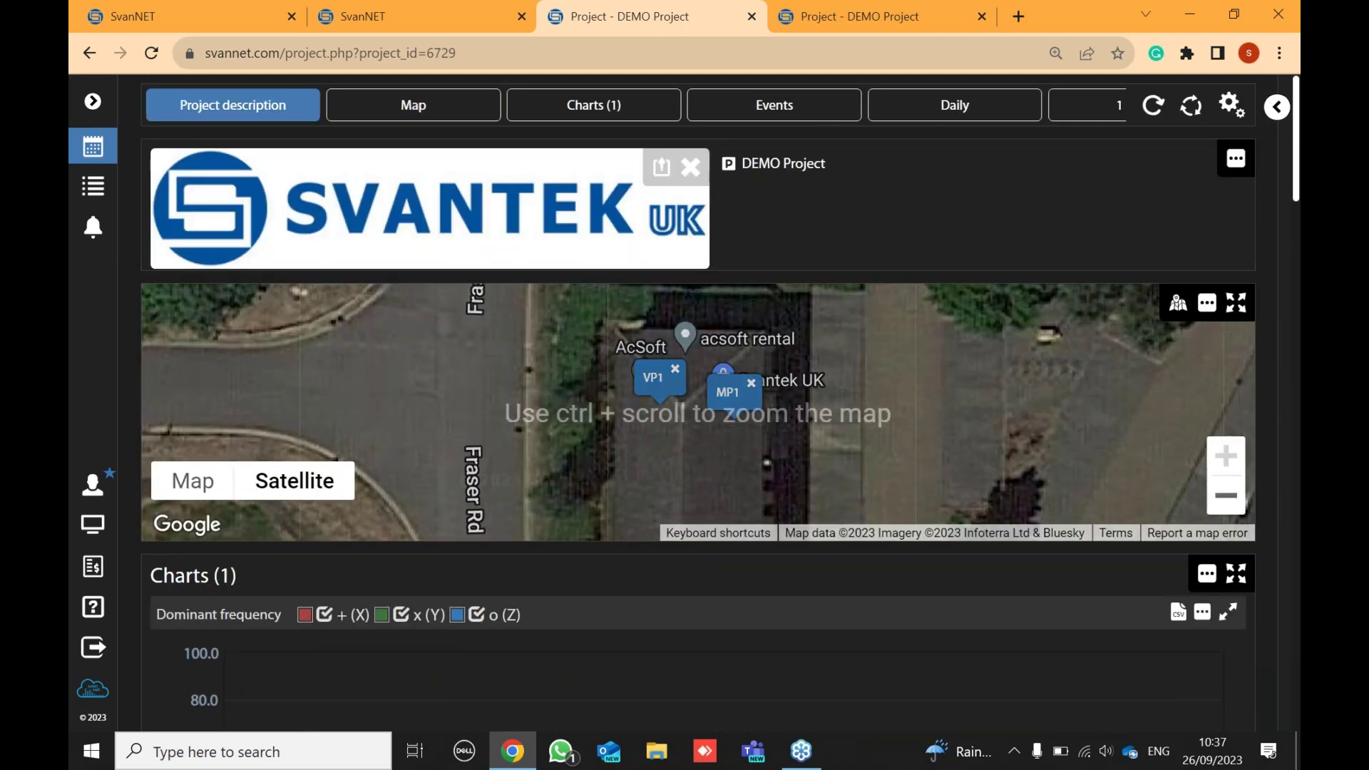
- Open the Charts (1) panel settings and switch its time range to Fixed period
{"action": "left_click", "coordinate": [1235, 159]}
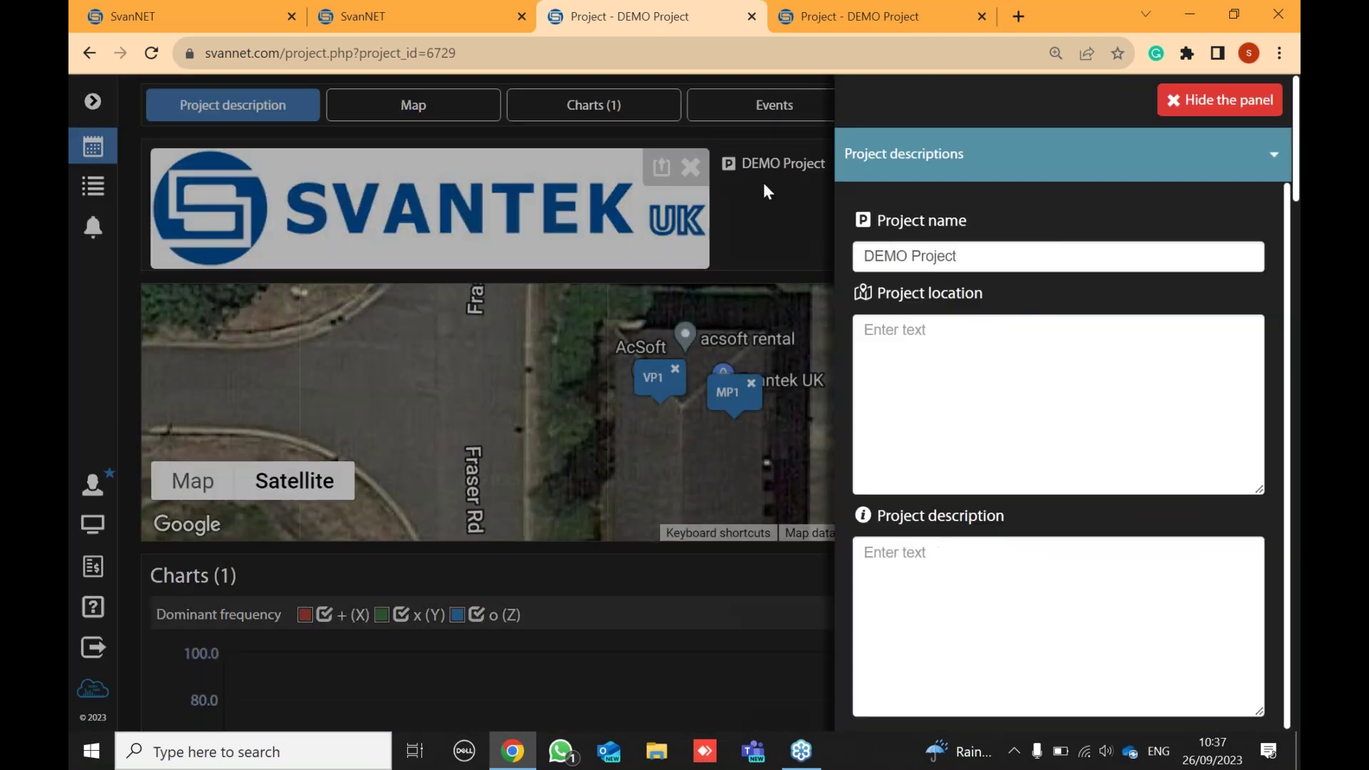
{"action": "left_click", "coordinate": [775, 195]}
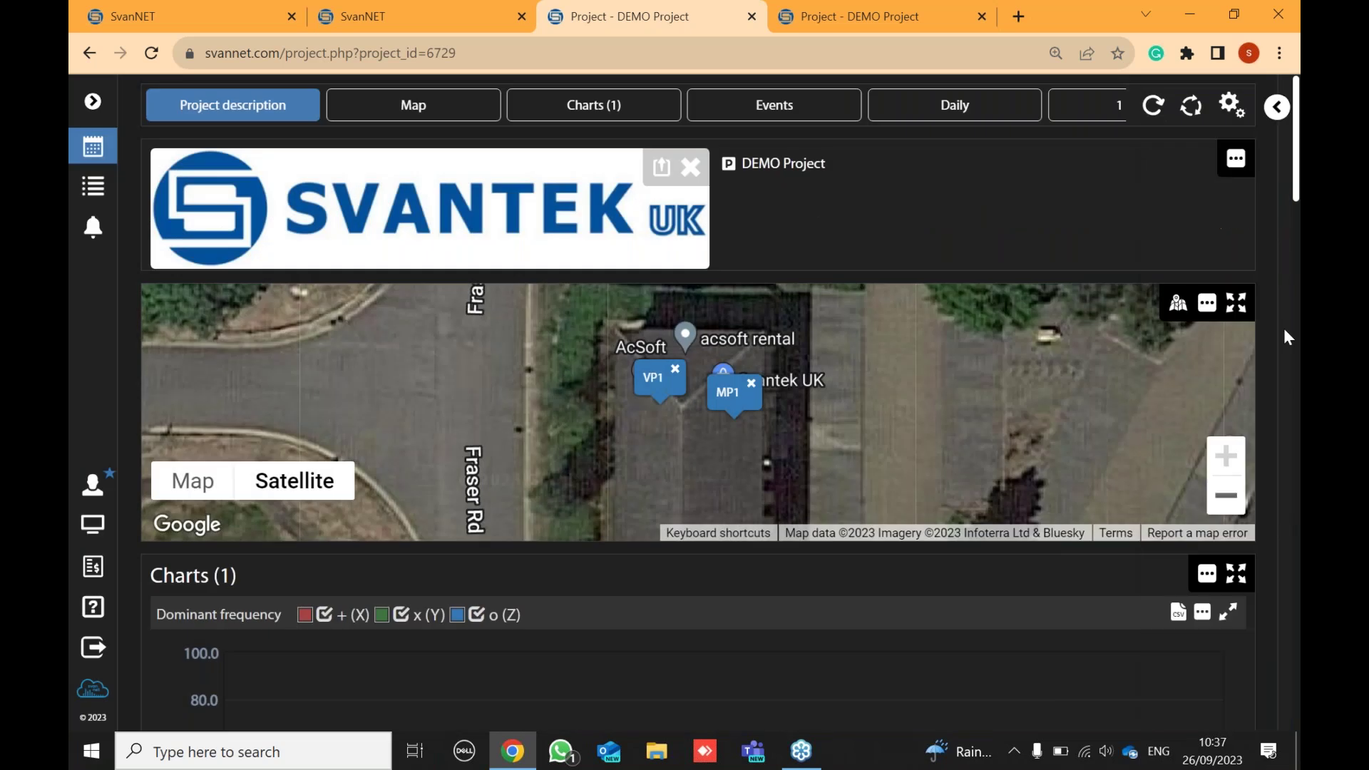
{"action": "left_click", "coordinate": [1208, 575]}
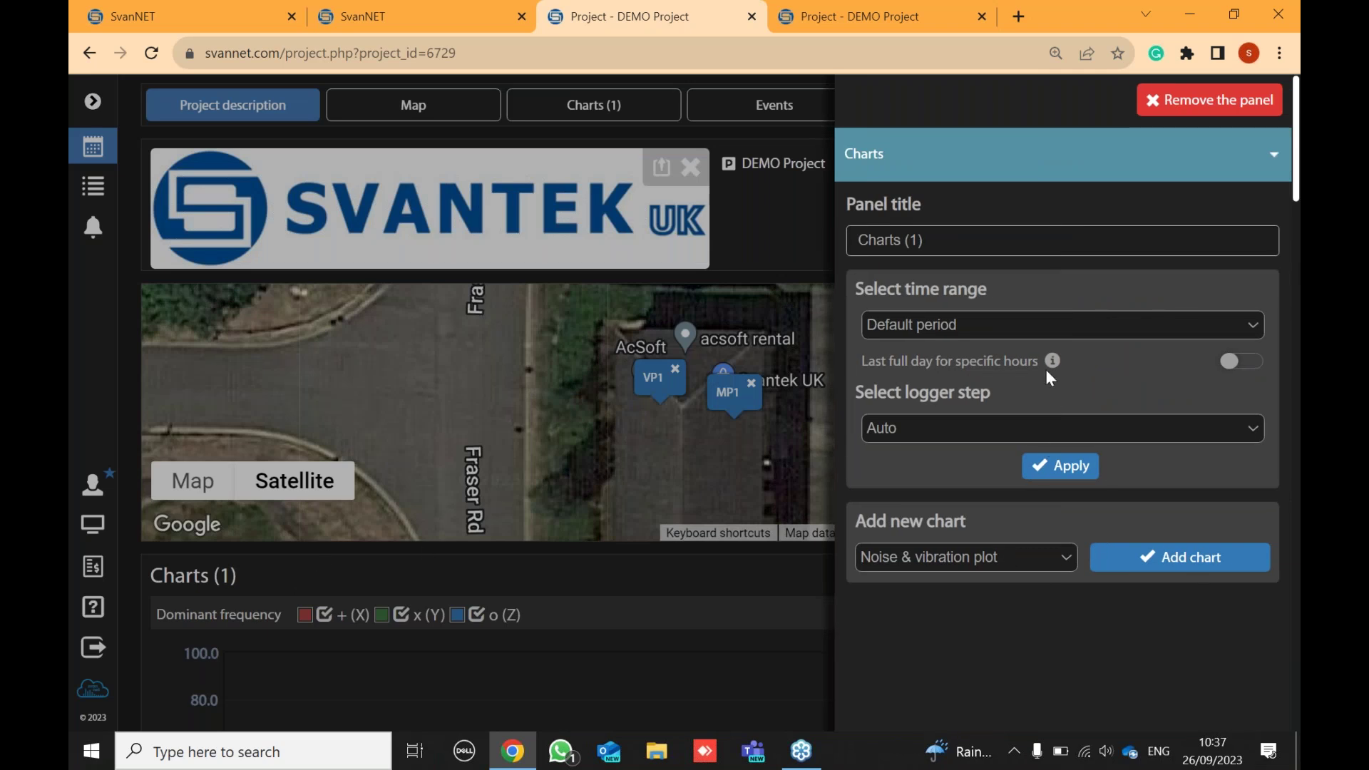
{"action": "left_click", "coordinate": [967, 325]}
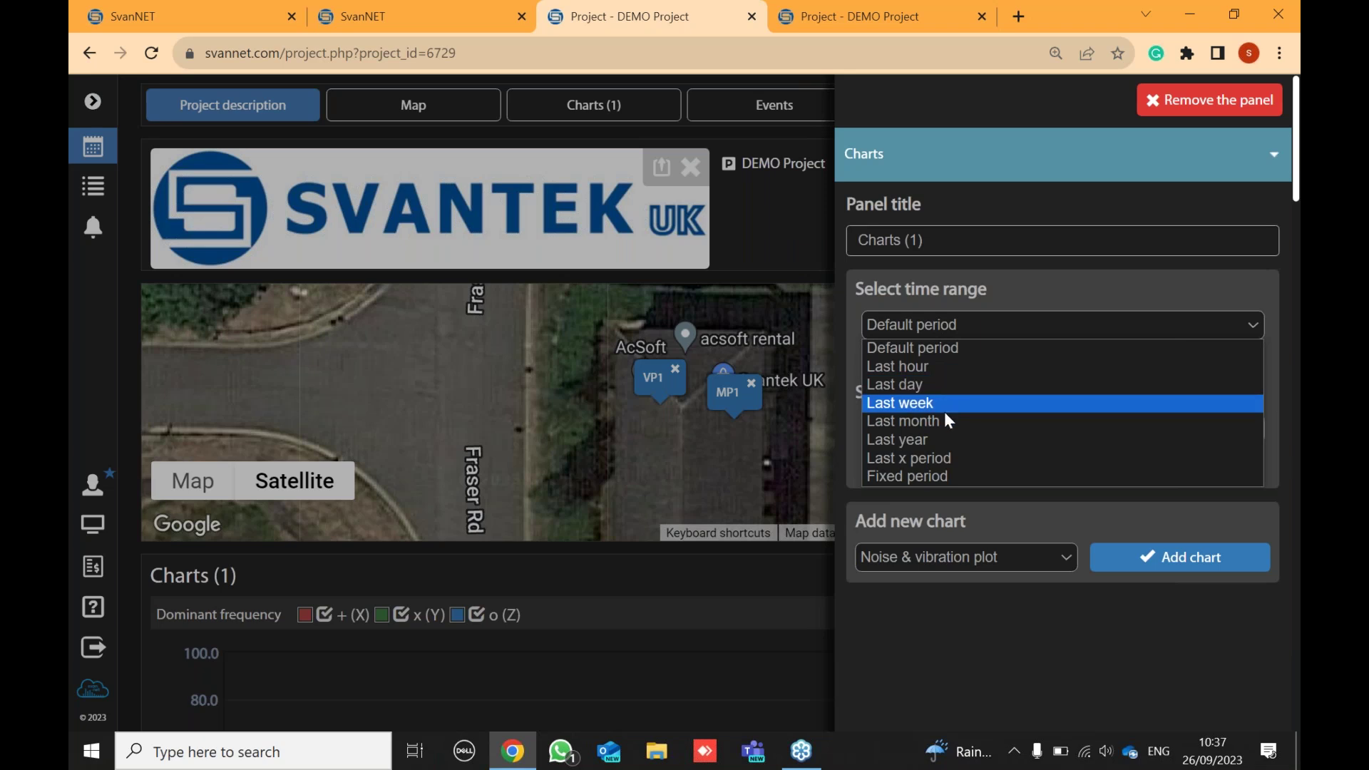
{"action": "left_click", "coordinate": [933, 477]}
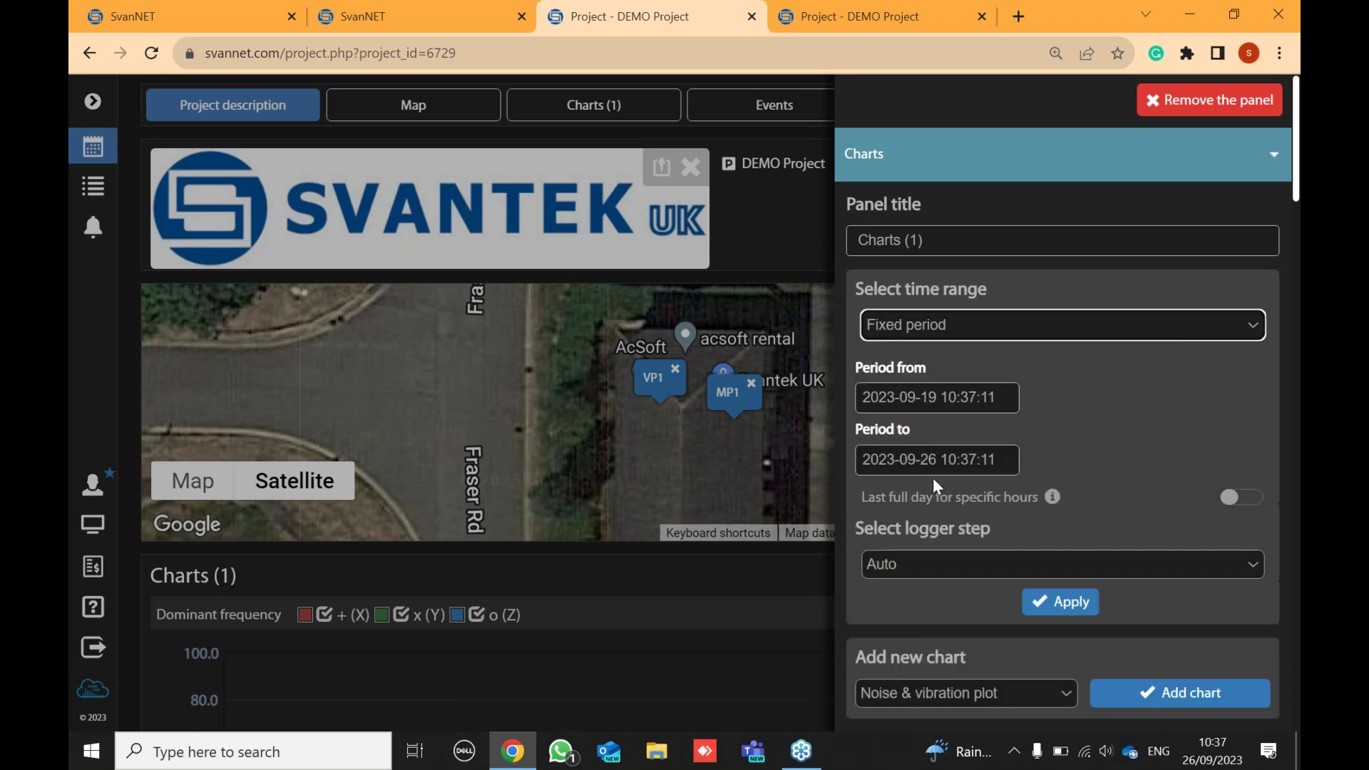
- Browse the start-date calendar back to July 2023, leaving the 2023-09-19 date unchanged
{"action": "left_click", "coordinate": [968, 397]}
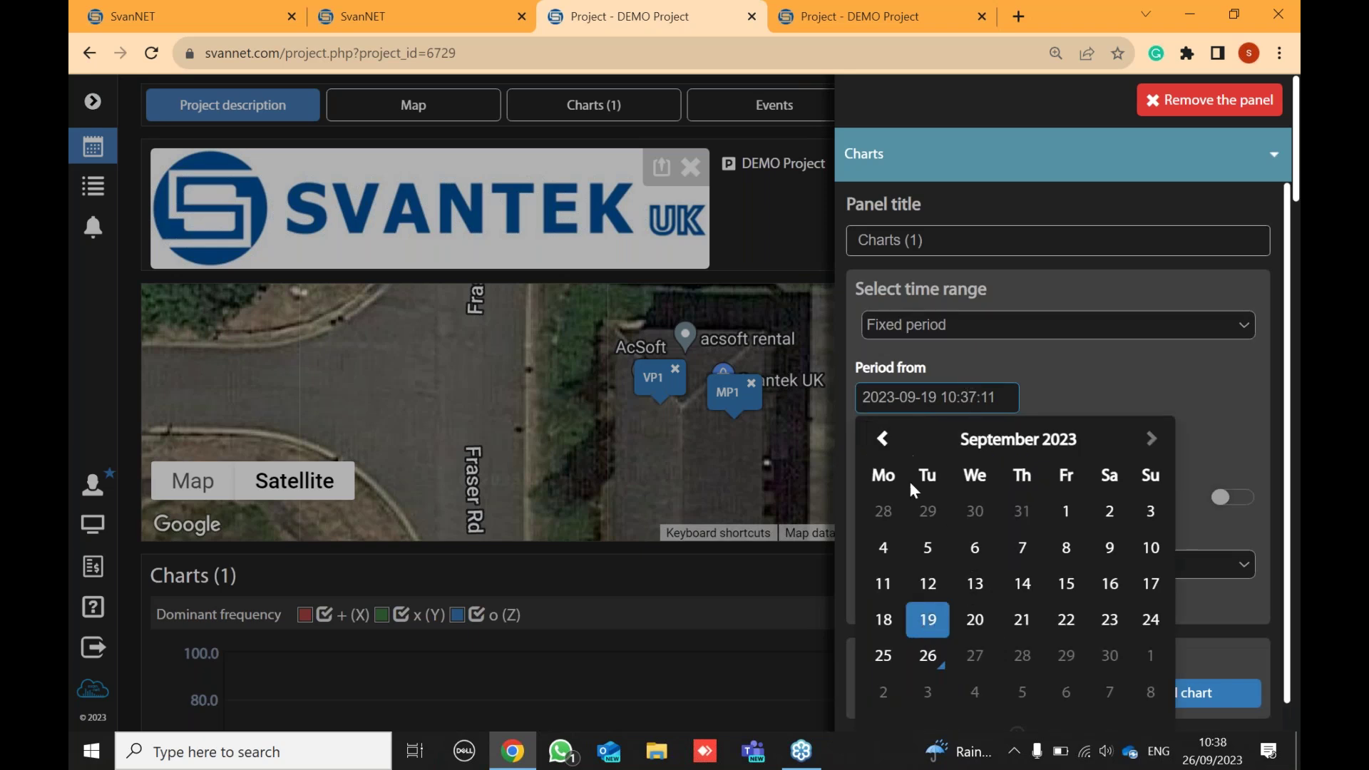
{"action": "left_click", "coordinate": [884, 441]}
{"action": "left_click", "coordinate": [885, 440]}
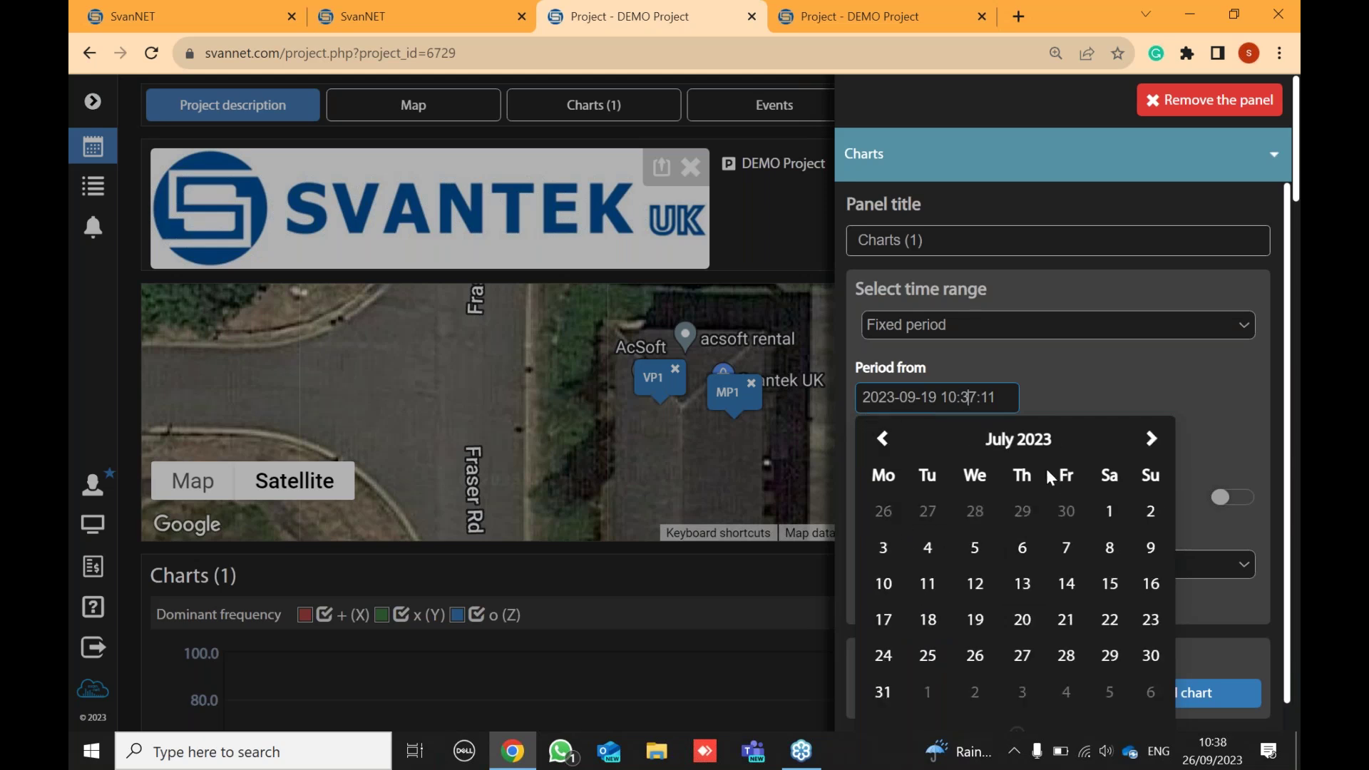
{"action": "left_click", "coordinate": [1150, 439]}
{"action": "left_click", "coordinate": [1135, 375]}
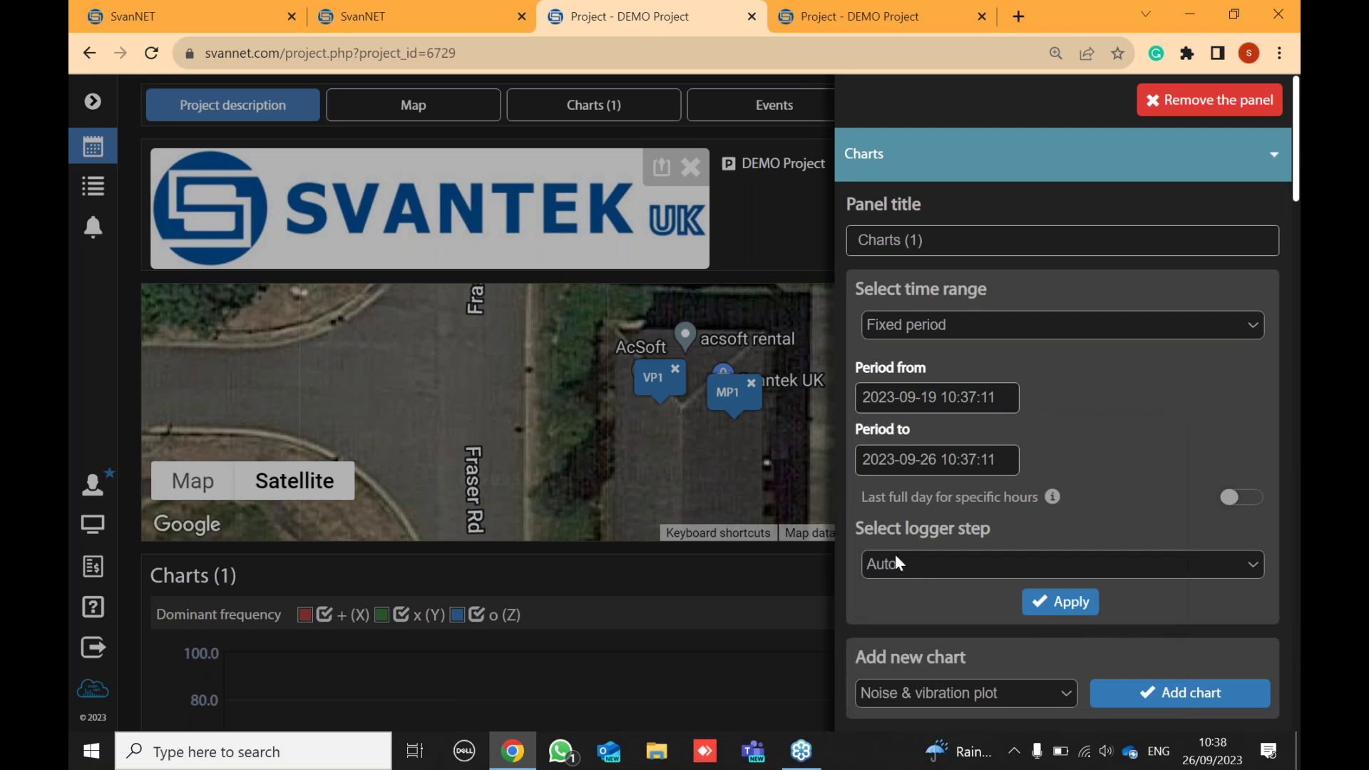
- Set the Charts (1) logger step to 1h and time range to Last week, then apply
{"action": "left_click", "coordinate": [937, 563]}
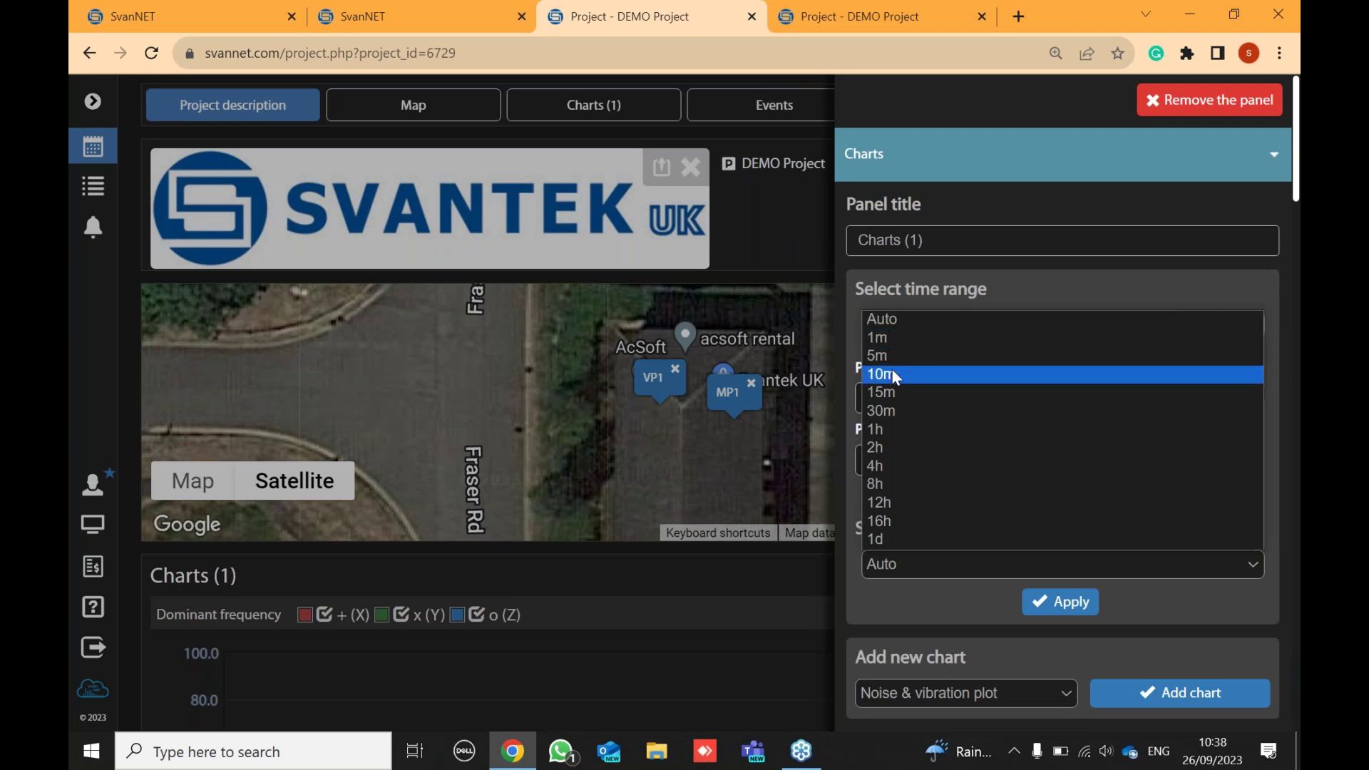
{"action": "left_click", "coordinate": [890, 429]}
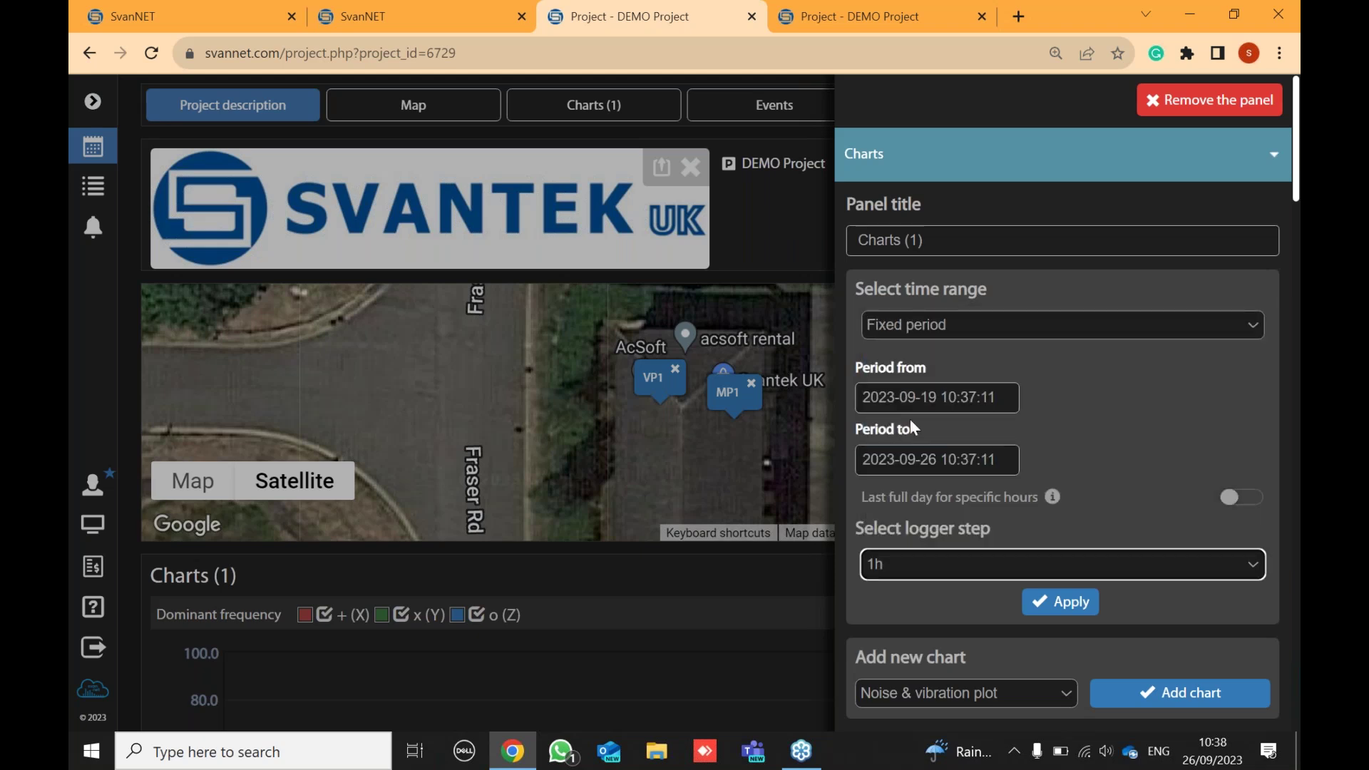
{"action": "left_click", "coordinate": [937, 334]}
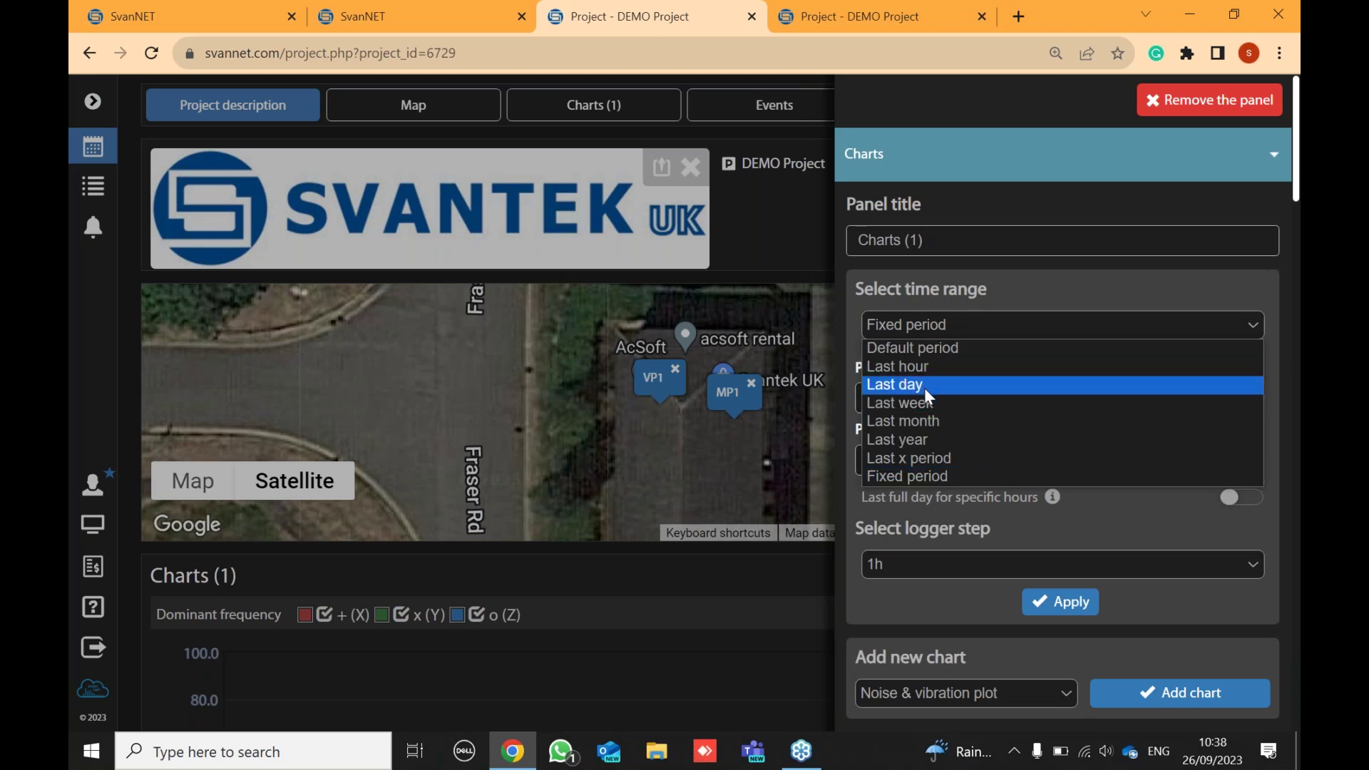
{"action": "left_click", "coordinate": [927, 403]}
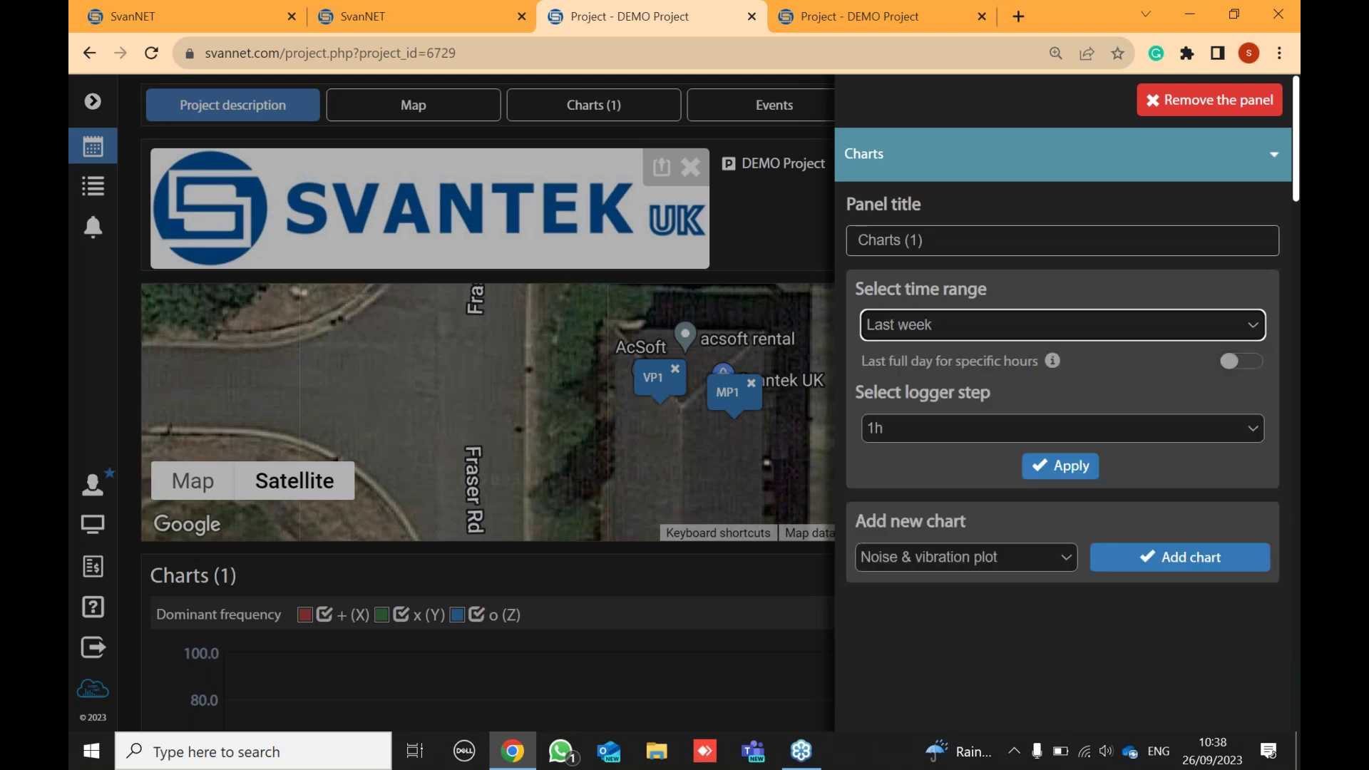
{"action": "left_click", "coordinate": [1039, 459]}
{"action": "left_click", "coordinate": [1061, 467]}
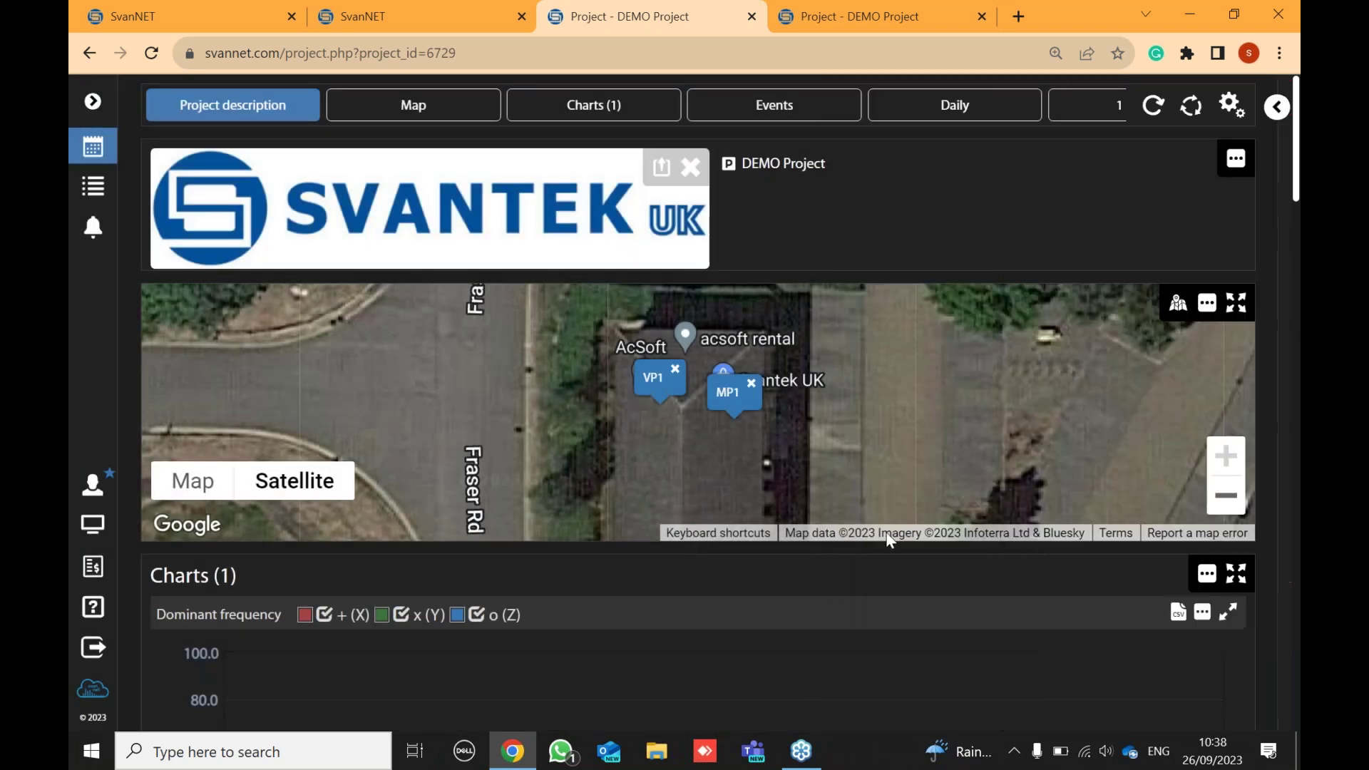
- Export the hourly MP1 chart data to CSV and accept the download
{"action": "scroll", "coordinate": [888, 540], "scroll_direction": "down", "scroll_amount": 9}
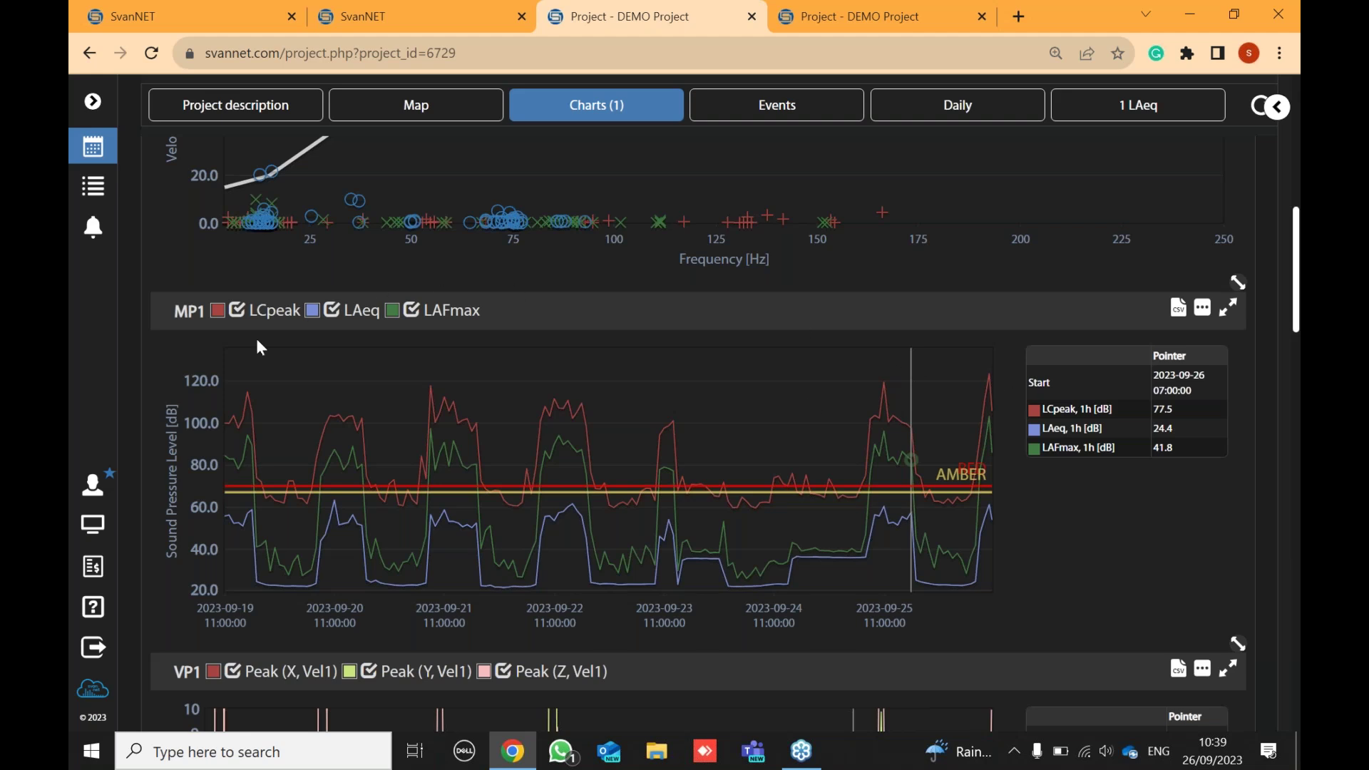
{"action": "left_click", "coordinate": [1203, 311]}
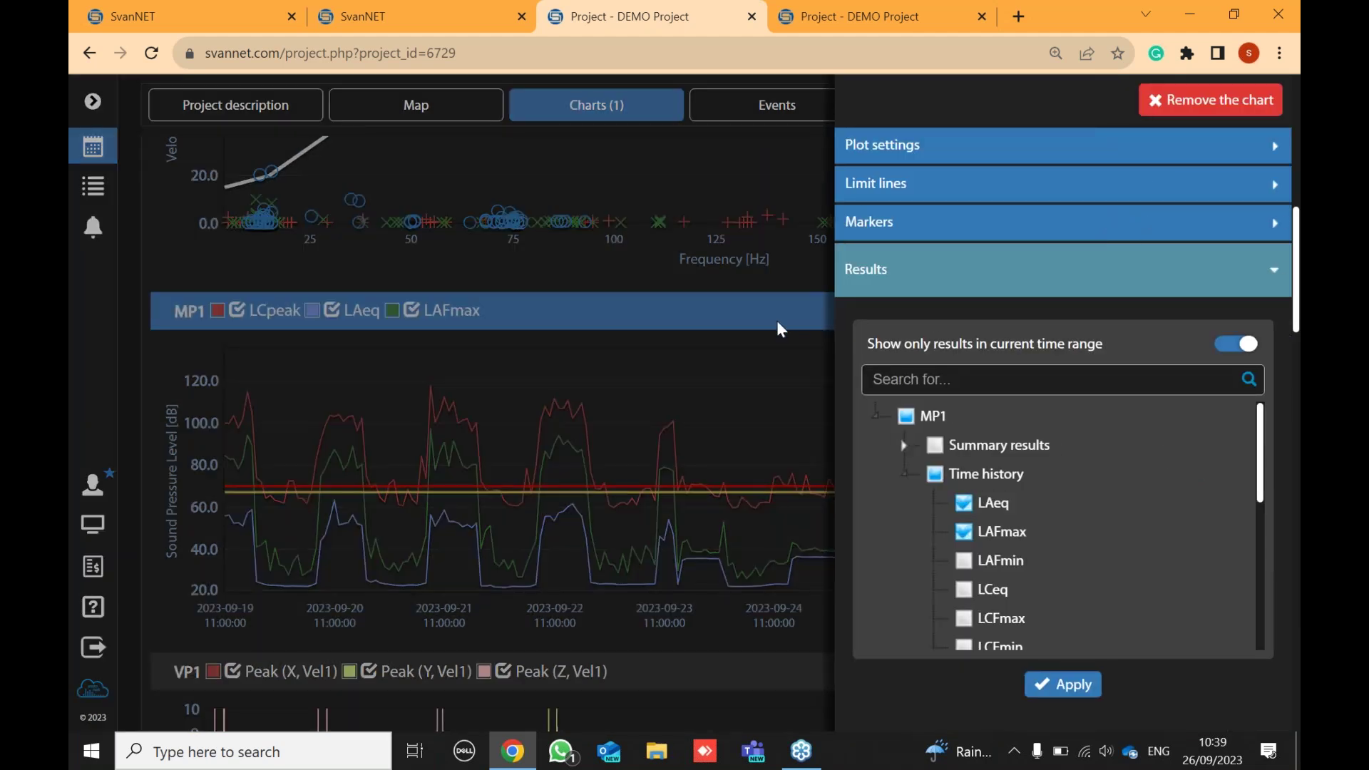
{"action": "left_click", "coordinate": [776, 320]}
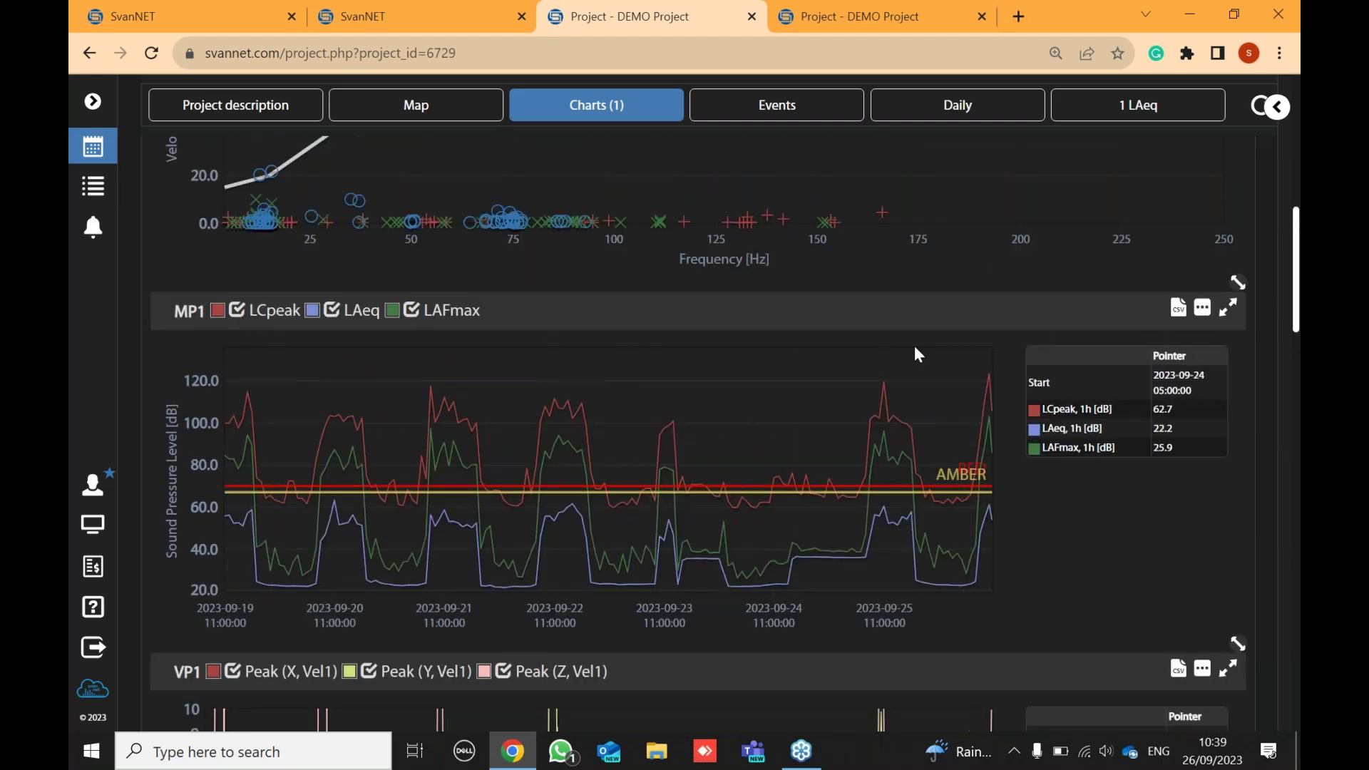
{"action": "left_click", "coordinate": [1178, 313]}
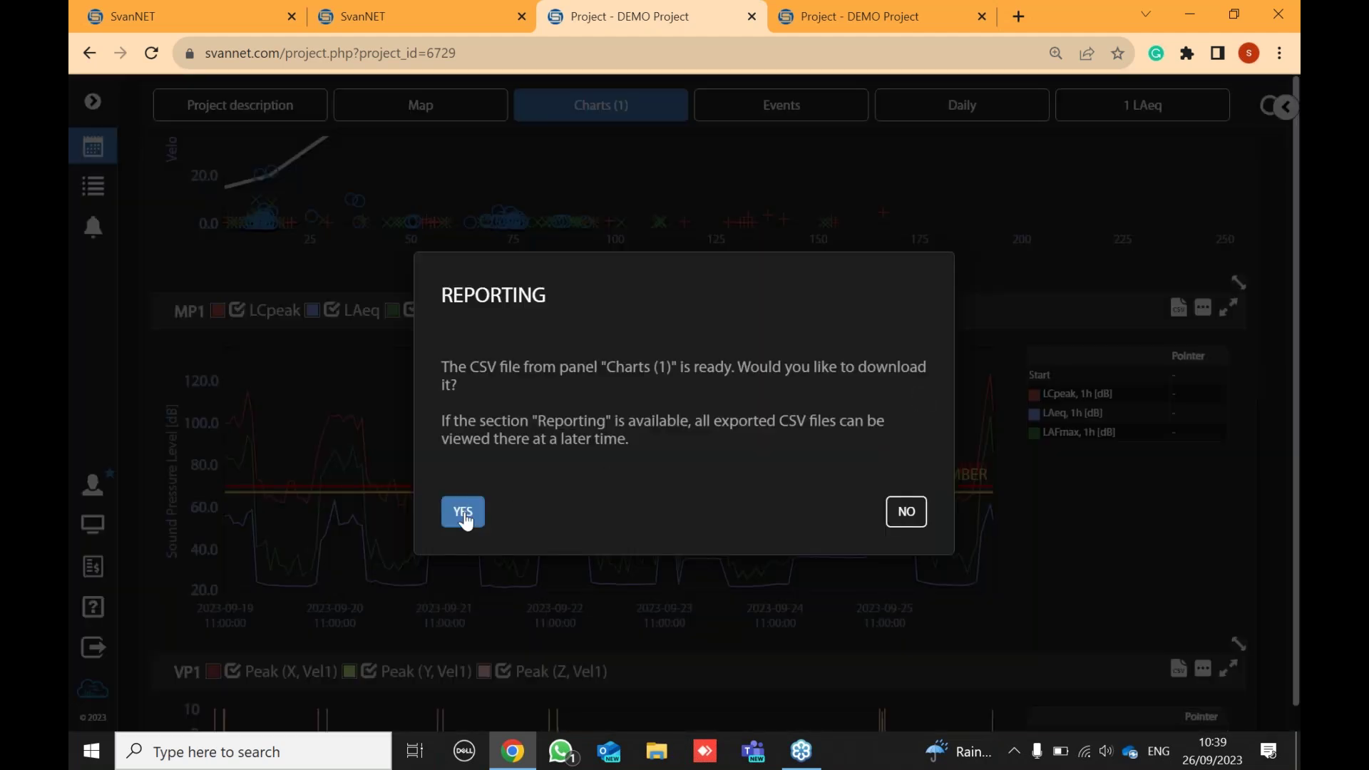
{"action": "left_click", "coordinate": [459, 513]}
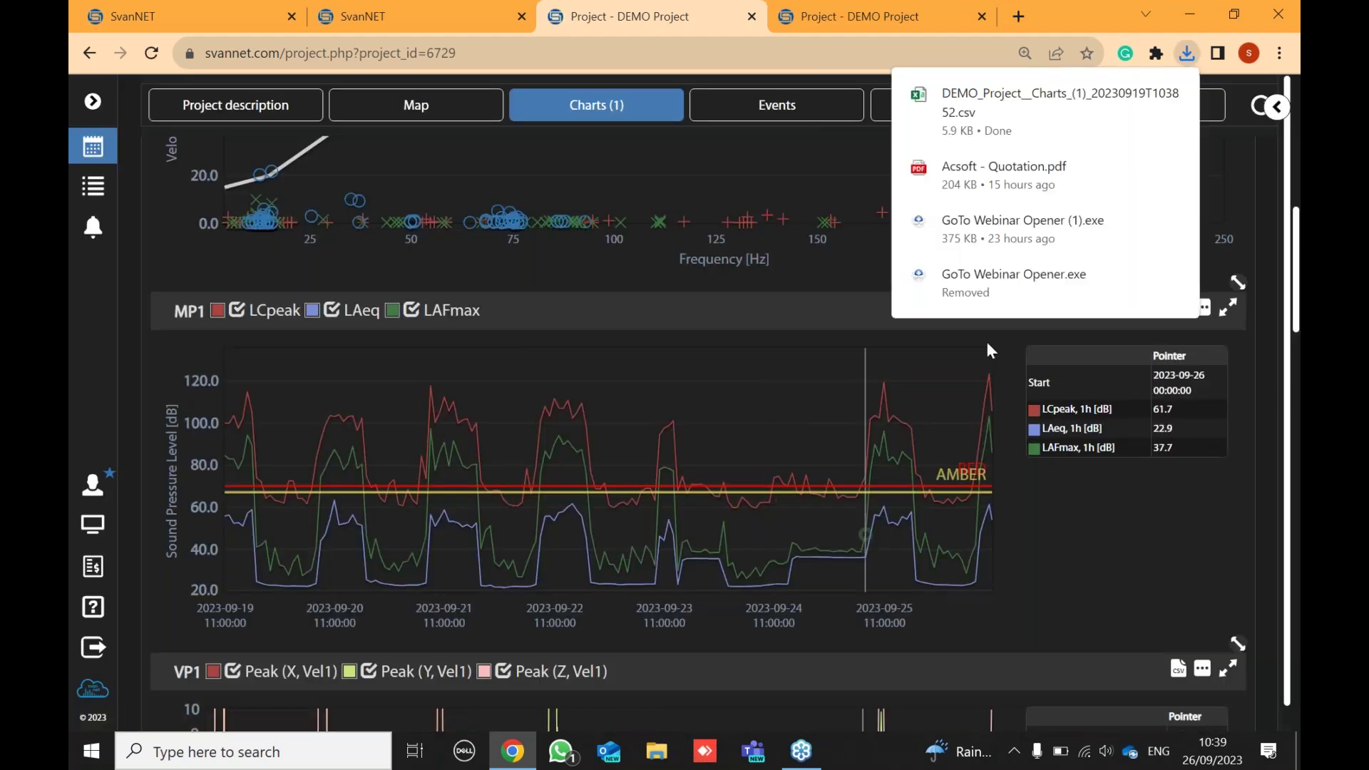
- Open the CSV in Excel, split column A at semicolons into columns A–D, and widen column A
{"action": "left_click", "coordinate": [998, 97]}
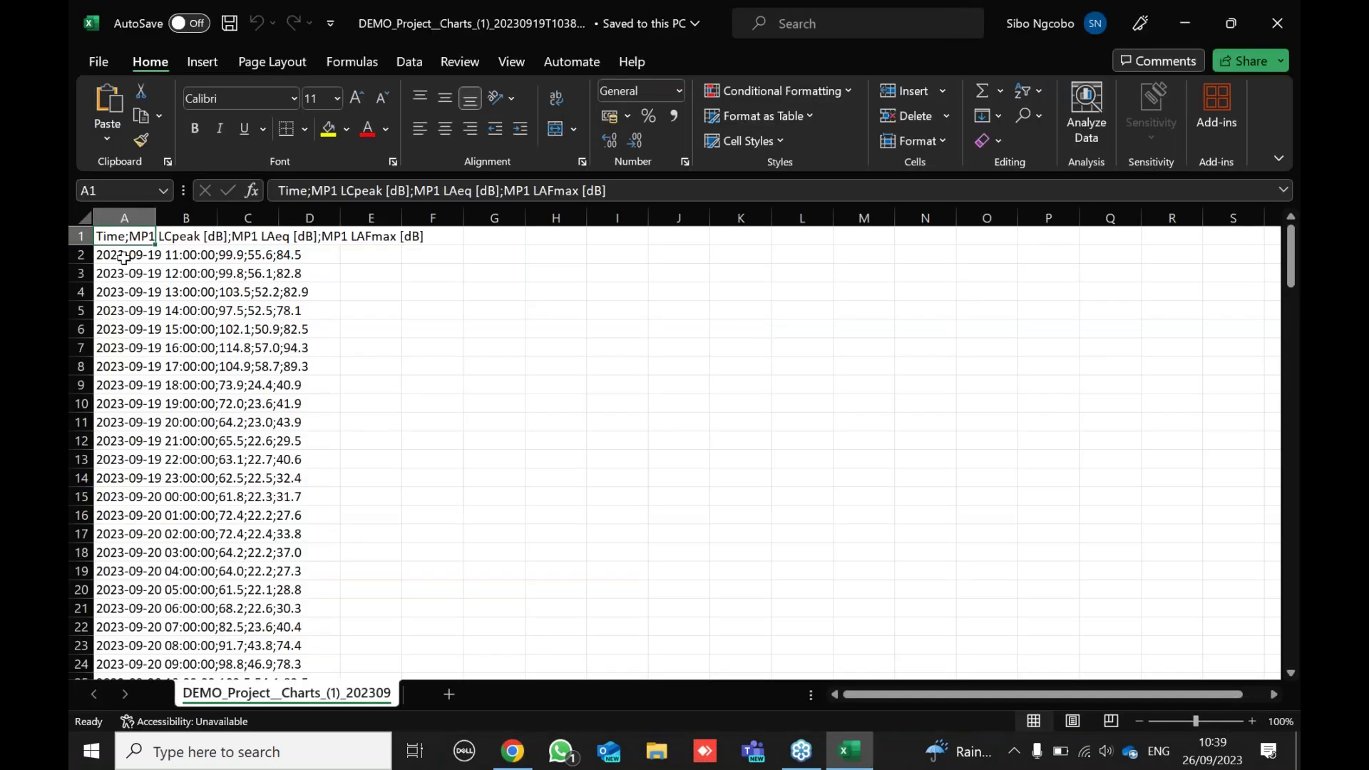
{"action": "left_click", "coordinate": [126, 217]}
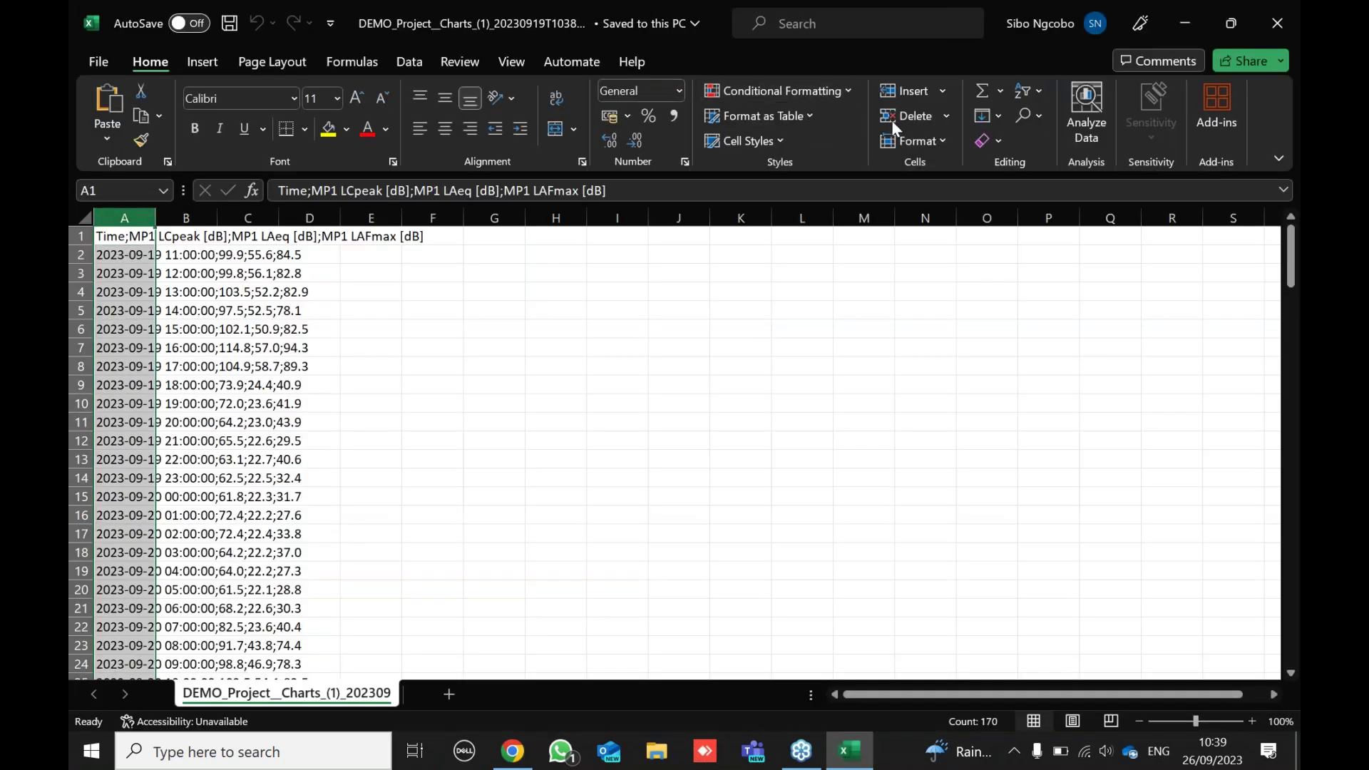
{"action": "left_click", "coordinate": [413, 63]}
{"action": "left_click", "coordinate": [838, 112]}
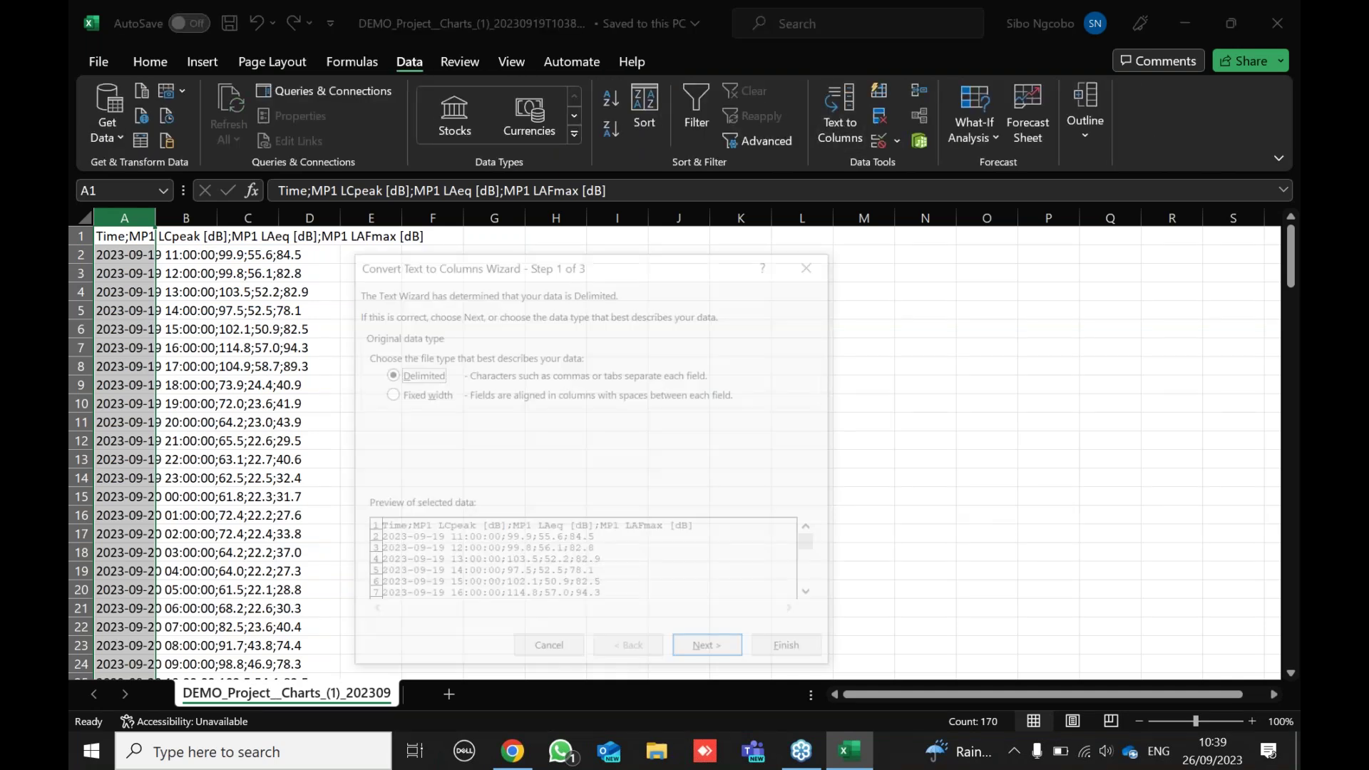
{"action": "left_click", "coordinate": [727, 652]}
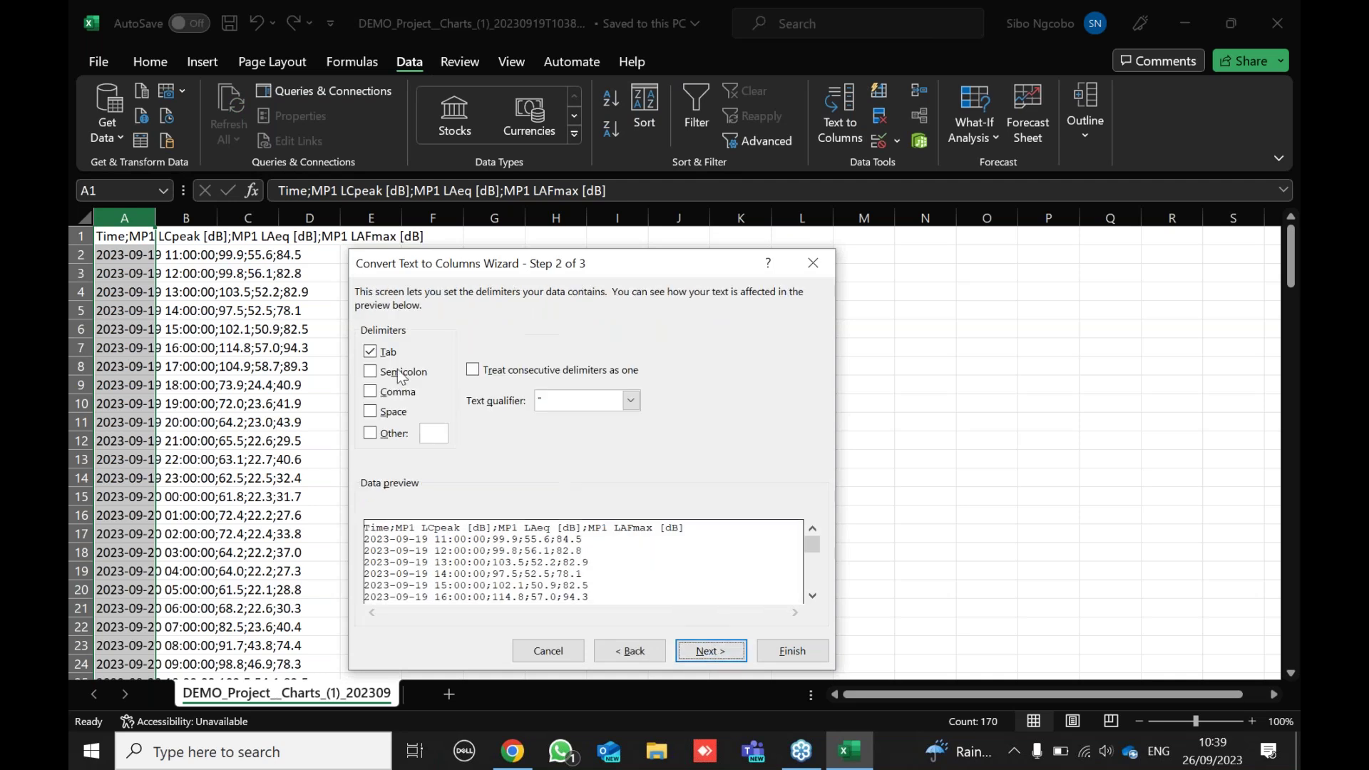
{"action": "left_click", "coordinate": [372, 372]}
{"action": "left_click", "coordinate": [807, 659]}
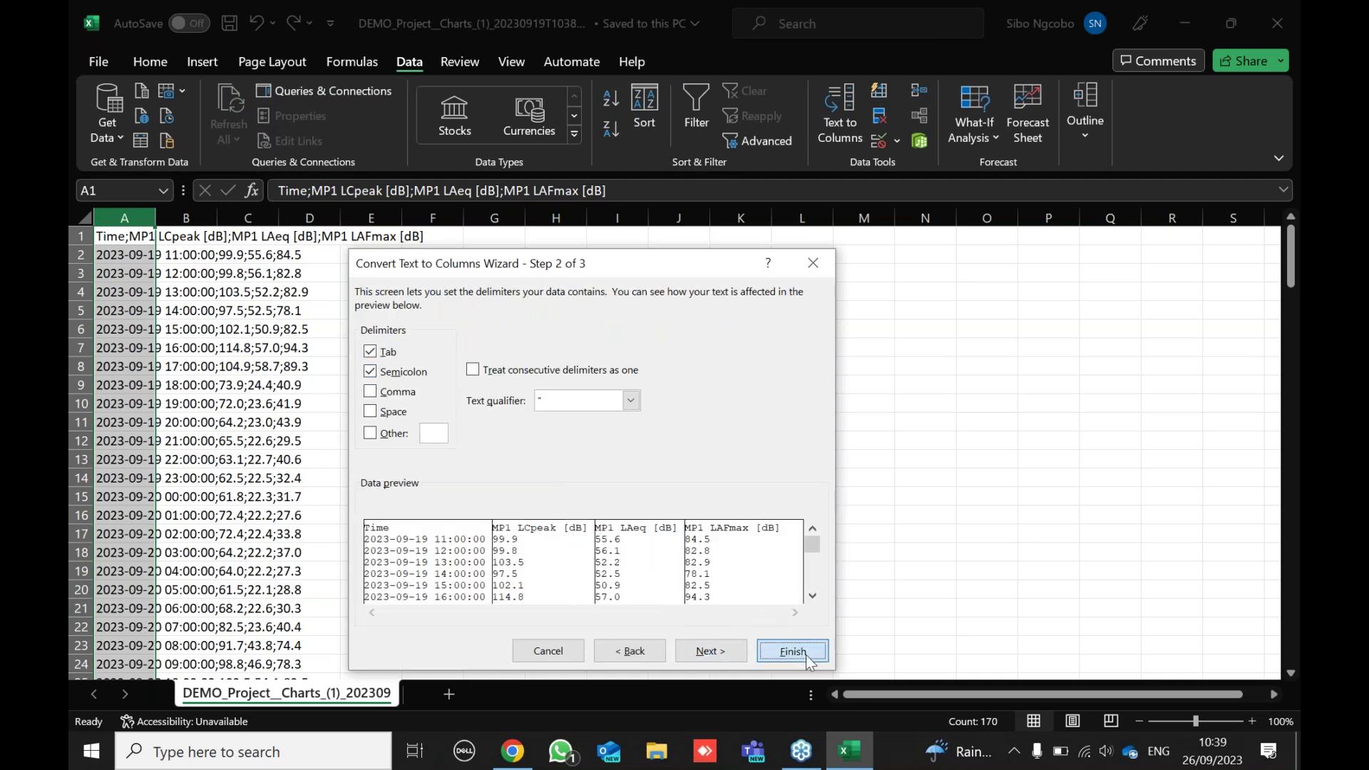
{"action": "left_click_drag", "start_coordinate": [156, 217], "coordinate": [333, 221]}
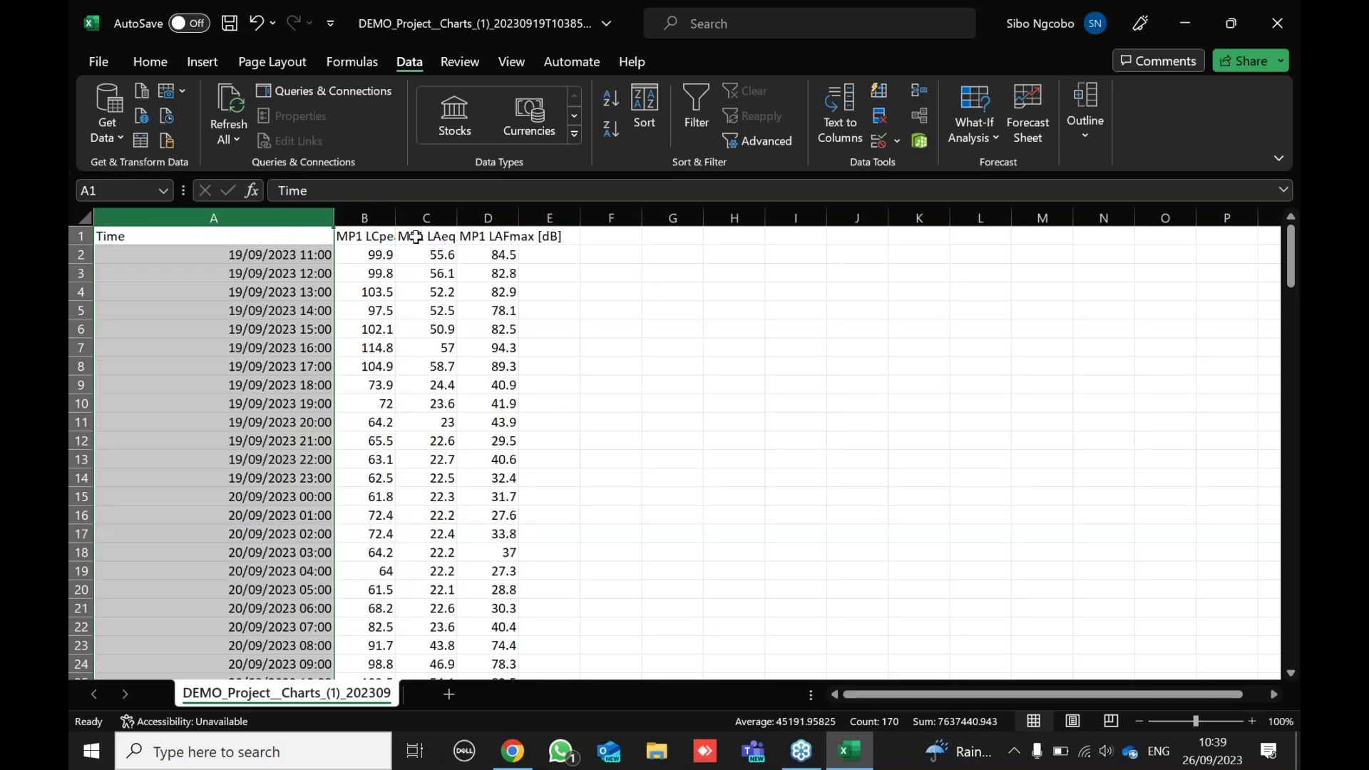
- Review the hourly MP1 LCpeak, LAeq and LAFmax values, then close Excel without saving
{"action": "scroll", "coordinate": [380, 265], "scroll_direction": "down", "scroll_amount": 4}
{"action": "scroll", "coordinate": [383, 273], "scroll_direction": "down", "scroll_amount": 12}
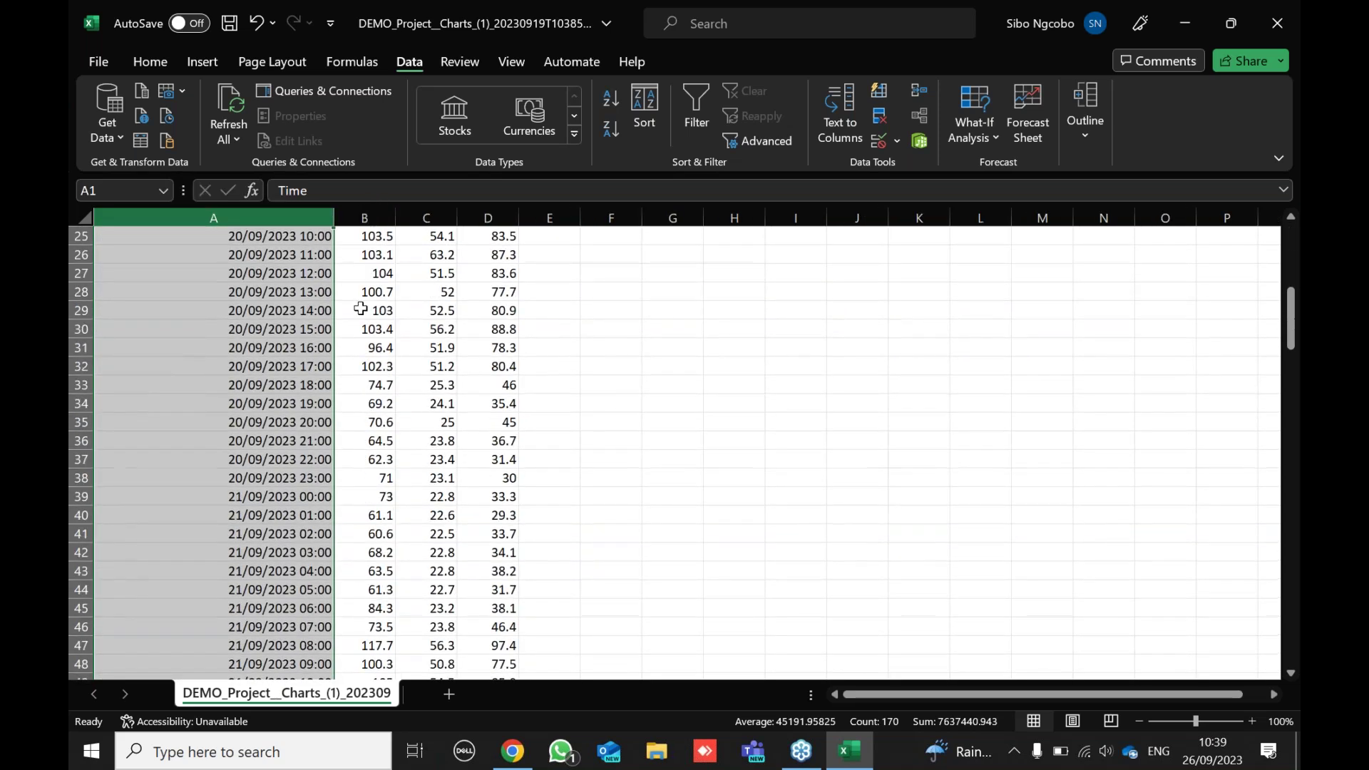
{"action": "scroll", "coordinate": [344, 322], "scroll_direction": "down", "scroll_amount": 16}
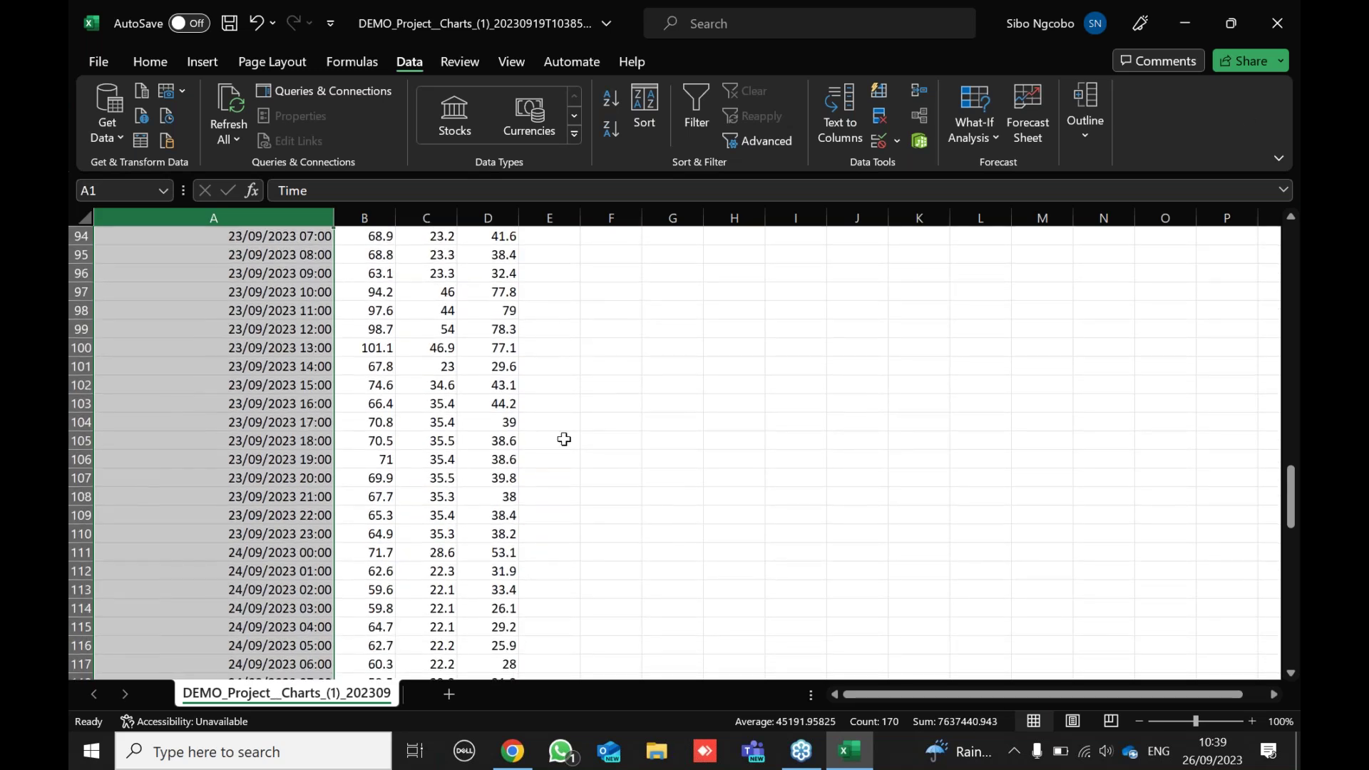
{"action": "scroll", "coordinate": [370, 414], "scroll_direction": "up", "scroll_amount": 20}
{"action": "scroll", "coordinate": [372, 394], "scroll_direction": "up", "scroll_amount": 10}
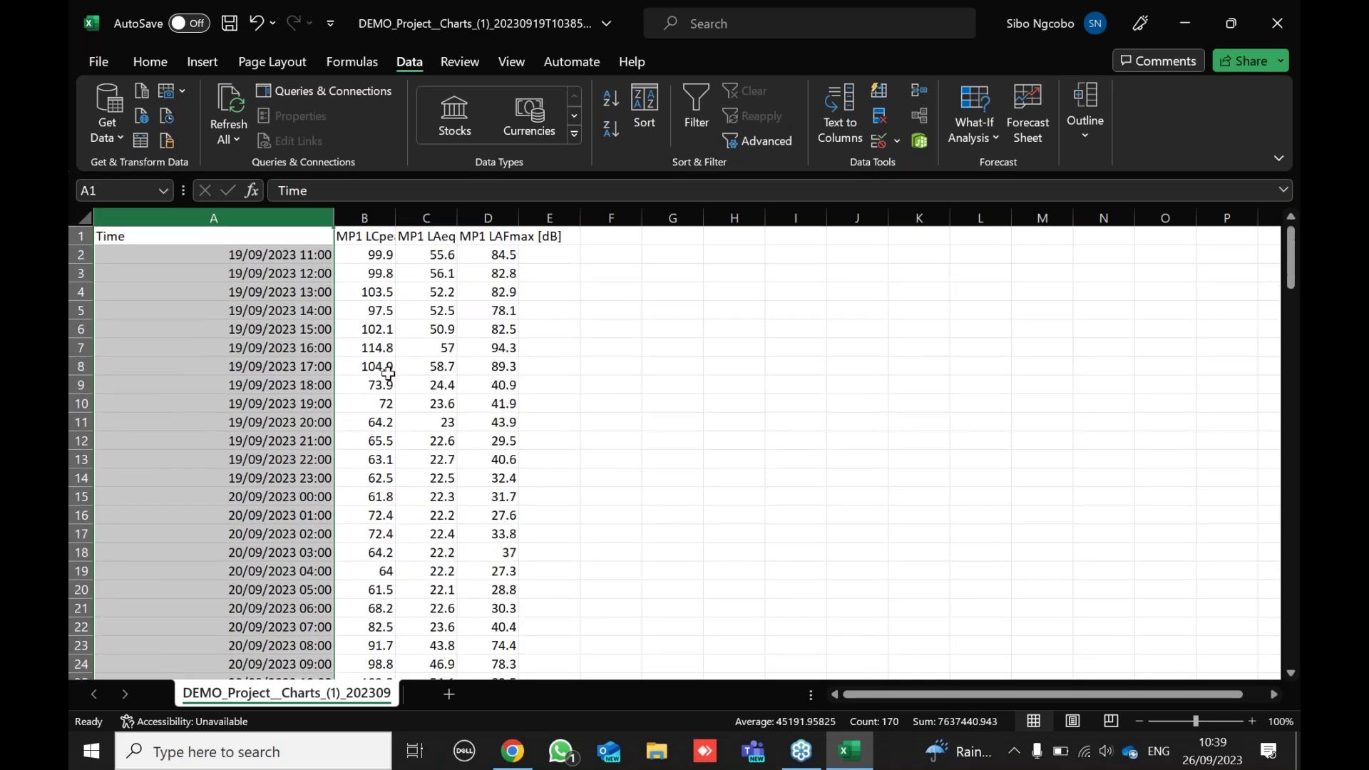
{"action": "left_click", "coordinate": [563, 291]}
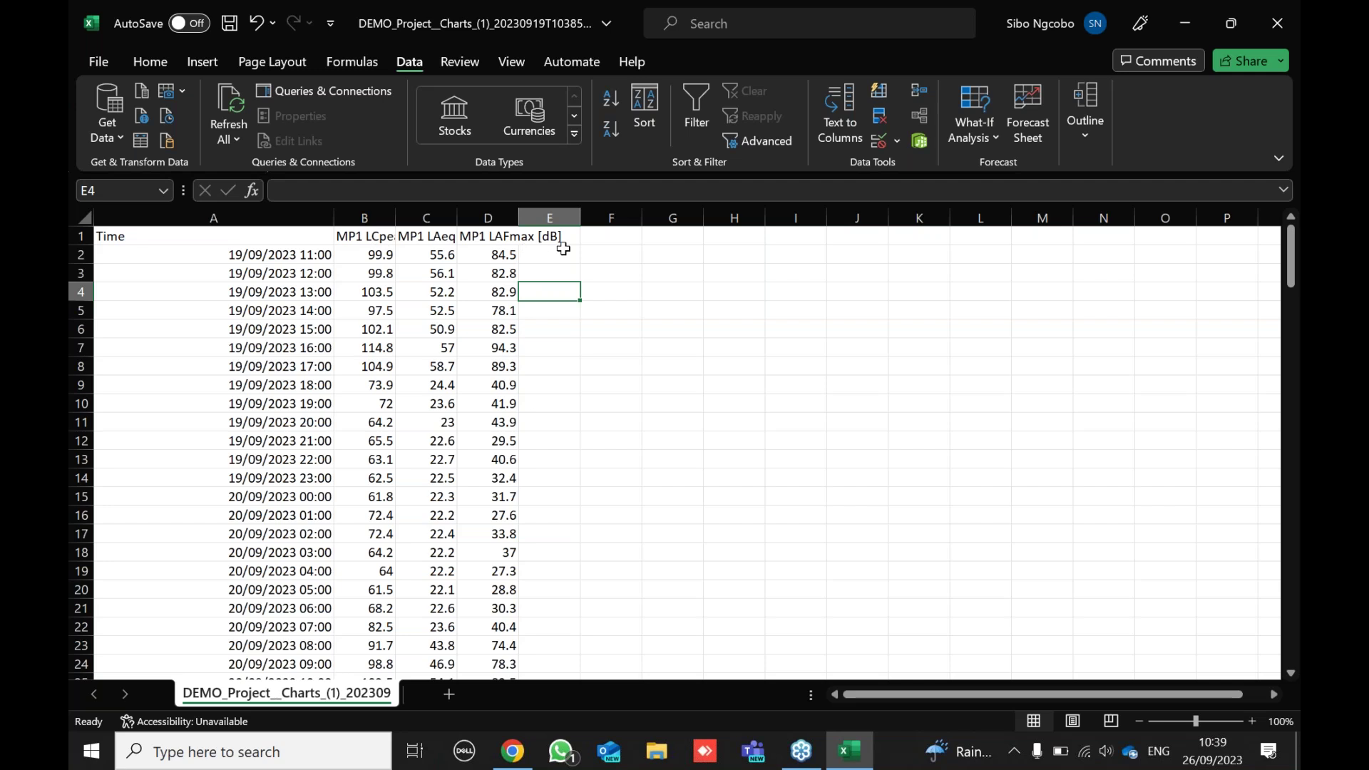
{"action": "left_click", "coordinate": [1277, 30]}
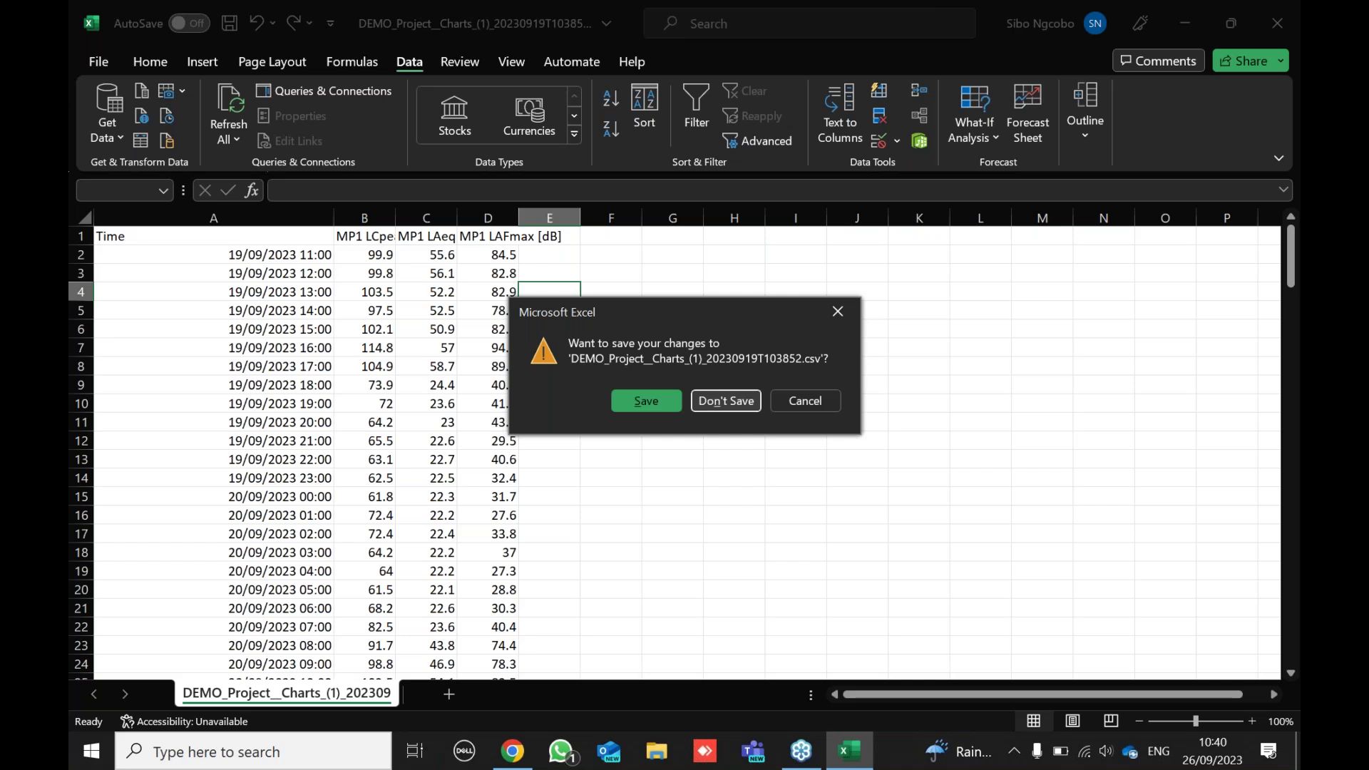
{"action": "left_click", "coordinate": [726, 401]}
{"action": "scroll", "coordinate": [968, 456], "scroll_direction": "down", "scroll_amount": 6}
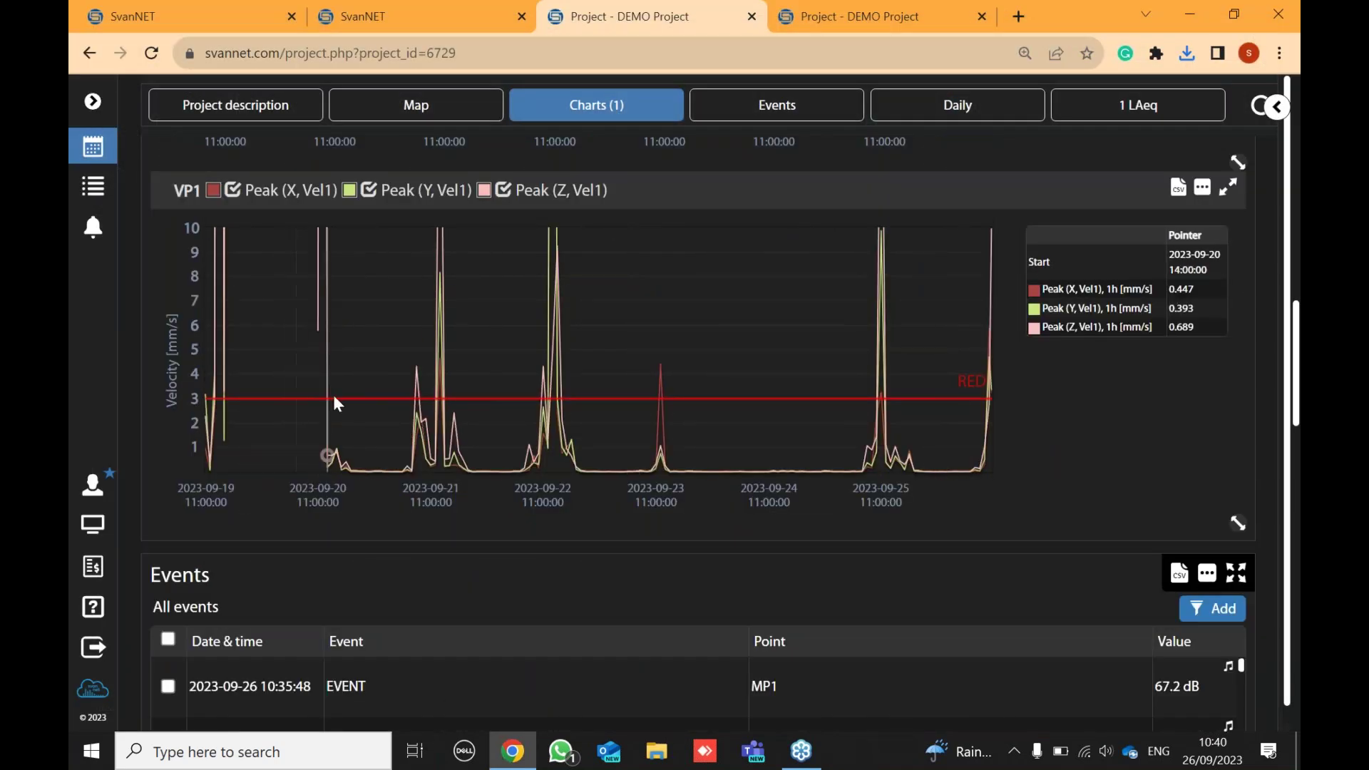
{"action": "scroll", "coordinate": [1077, 208], "scroll_direction": "up", "scroll_amount": 7}
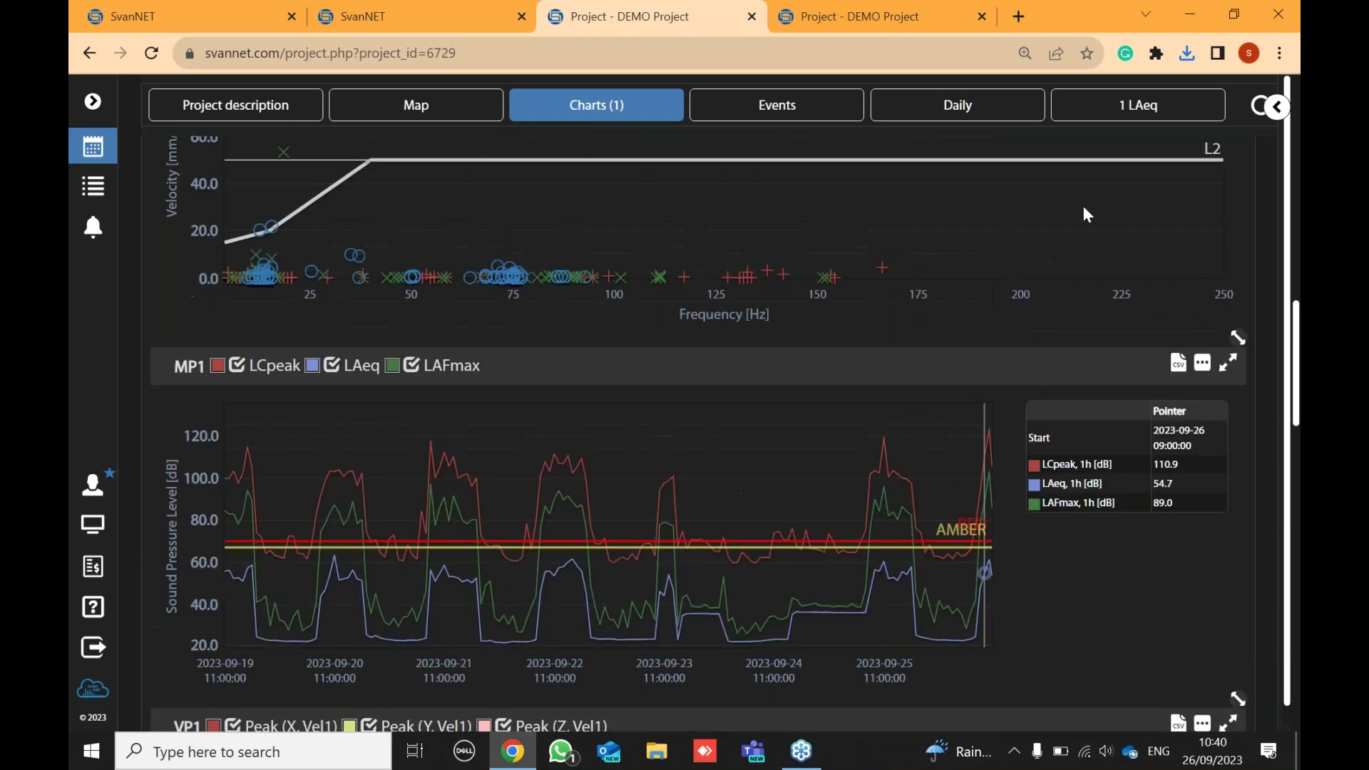
{"action": "scroll", "coordinate": [1087, 212], "scroll_direction": "up", "scroll_amount": 10}
{"action": "left_click", "coordinate": [1231, 117]}
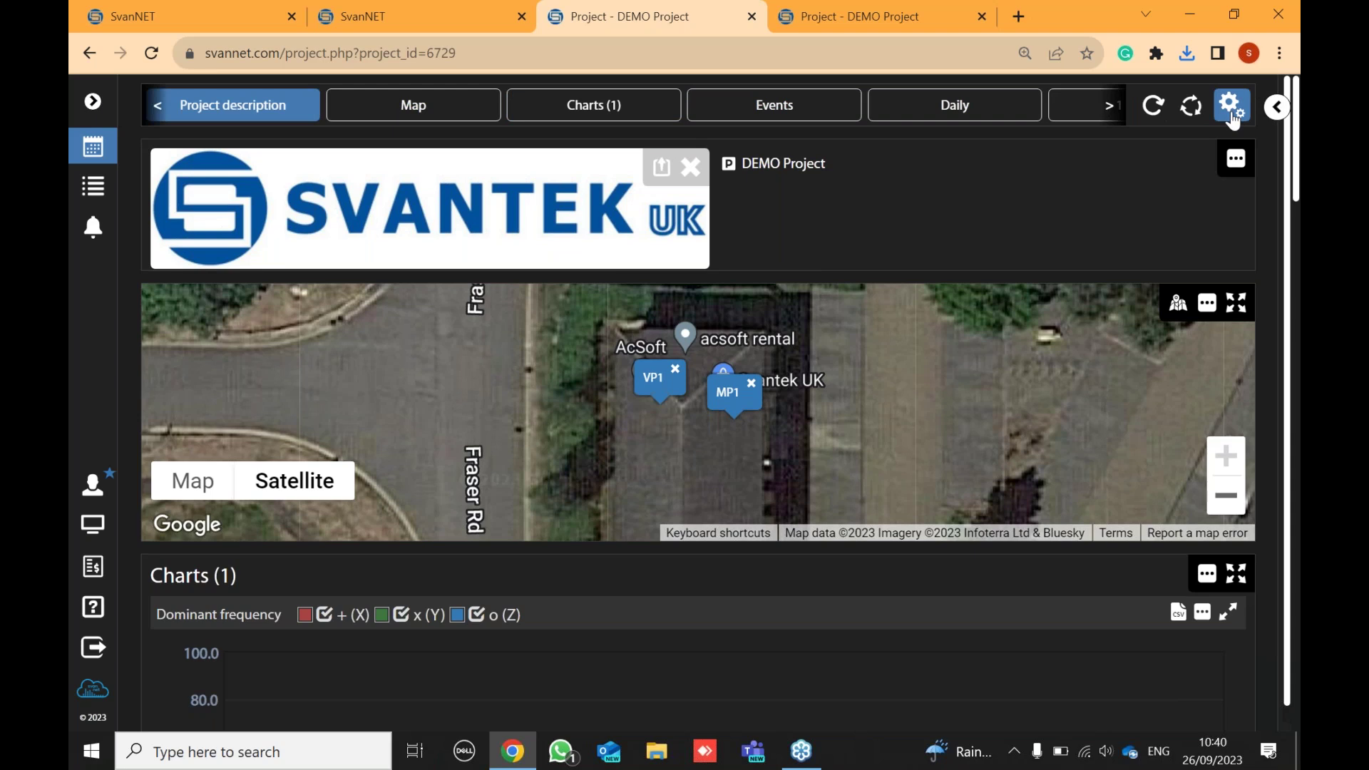
- Change the Charts (1) logger step from 1h to Auto, keeping Last week, and apply
{"action": "left_click", "coordinate": [1232, 114]}
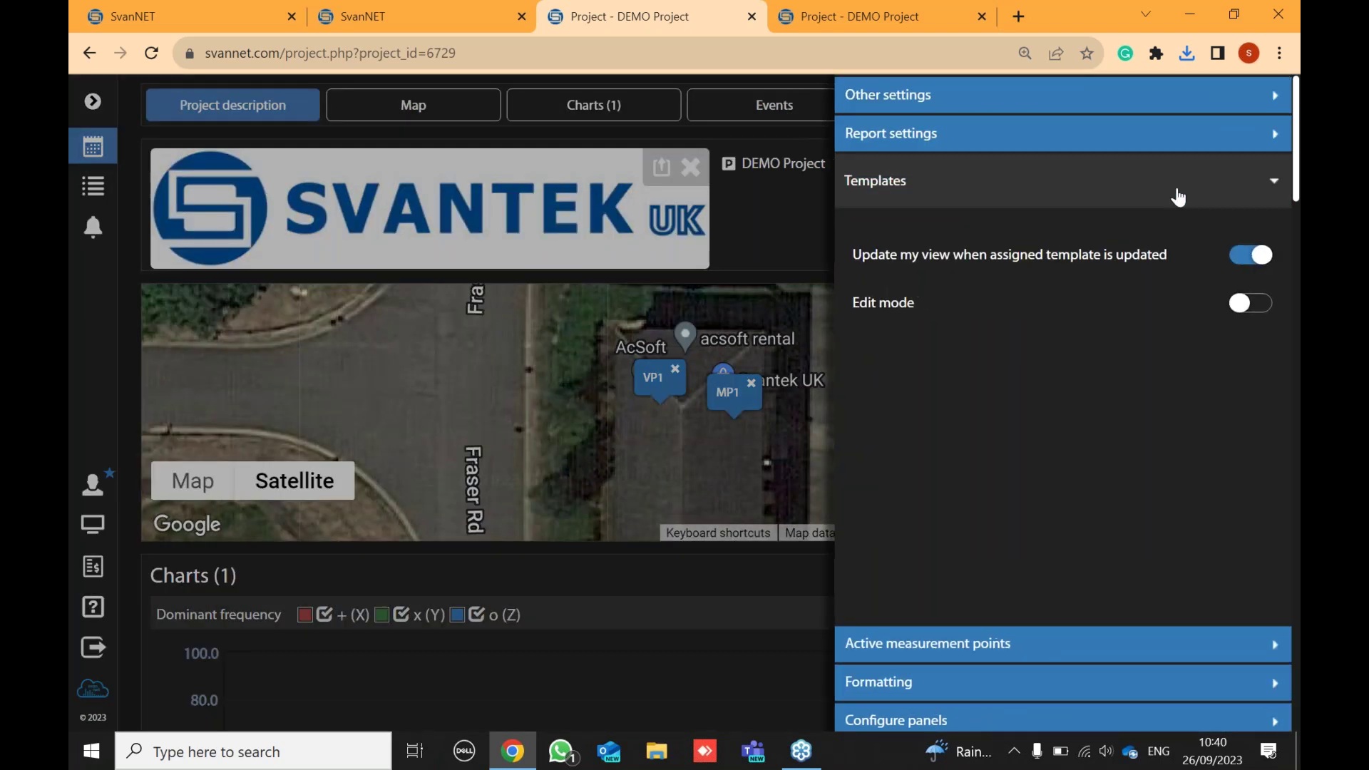
{"action": "left_click", "coordinate": [647, 619]}
{"action": "left_click", "coordinate": [1218, 579]}
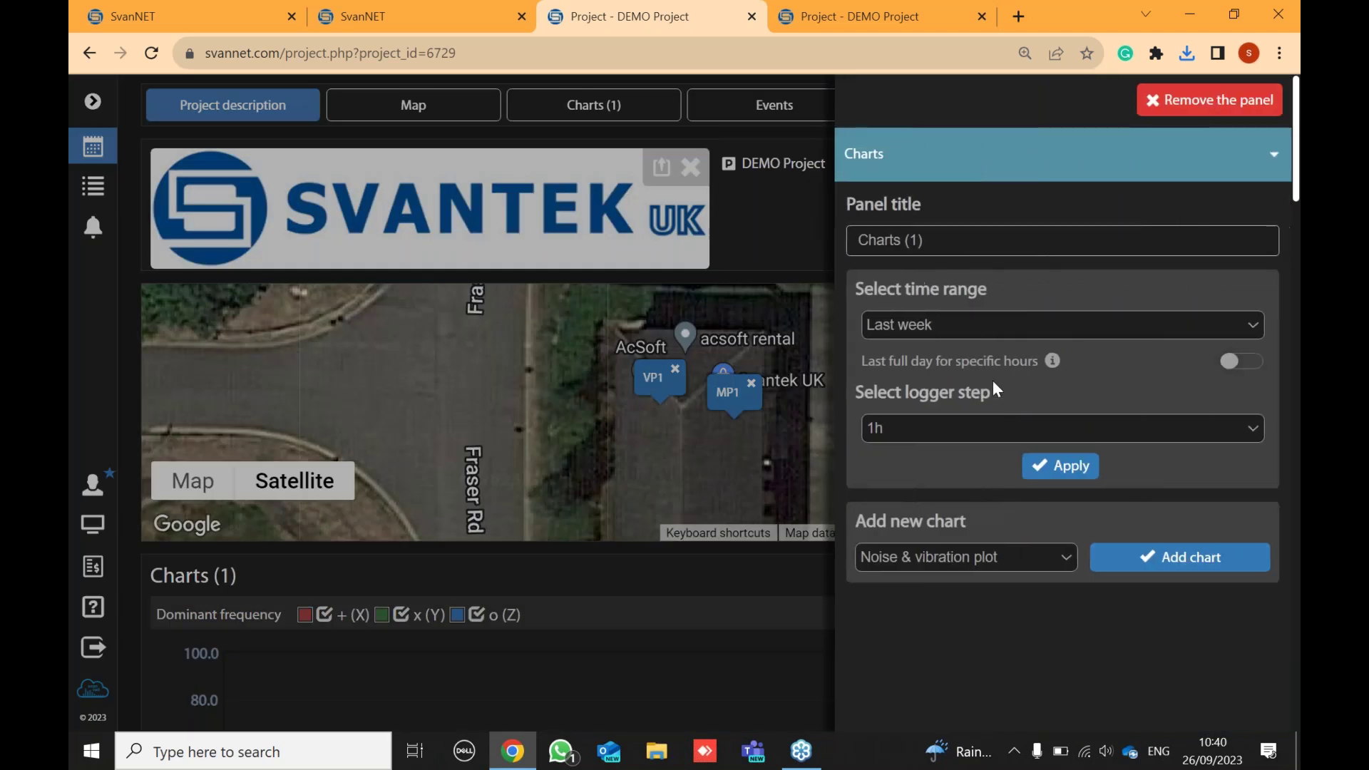
{"action": "left_click", "coordinate": [967, 317]}
{"action": "left_click", "coordinate": [967, 316]}
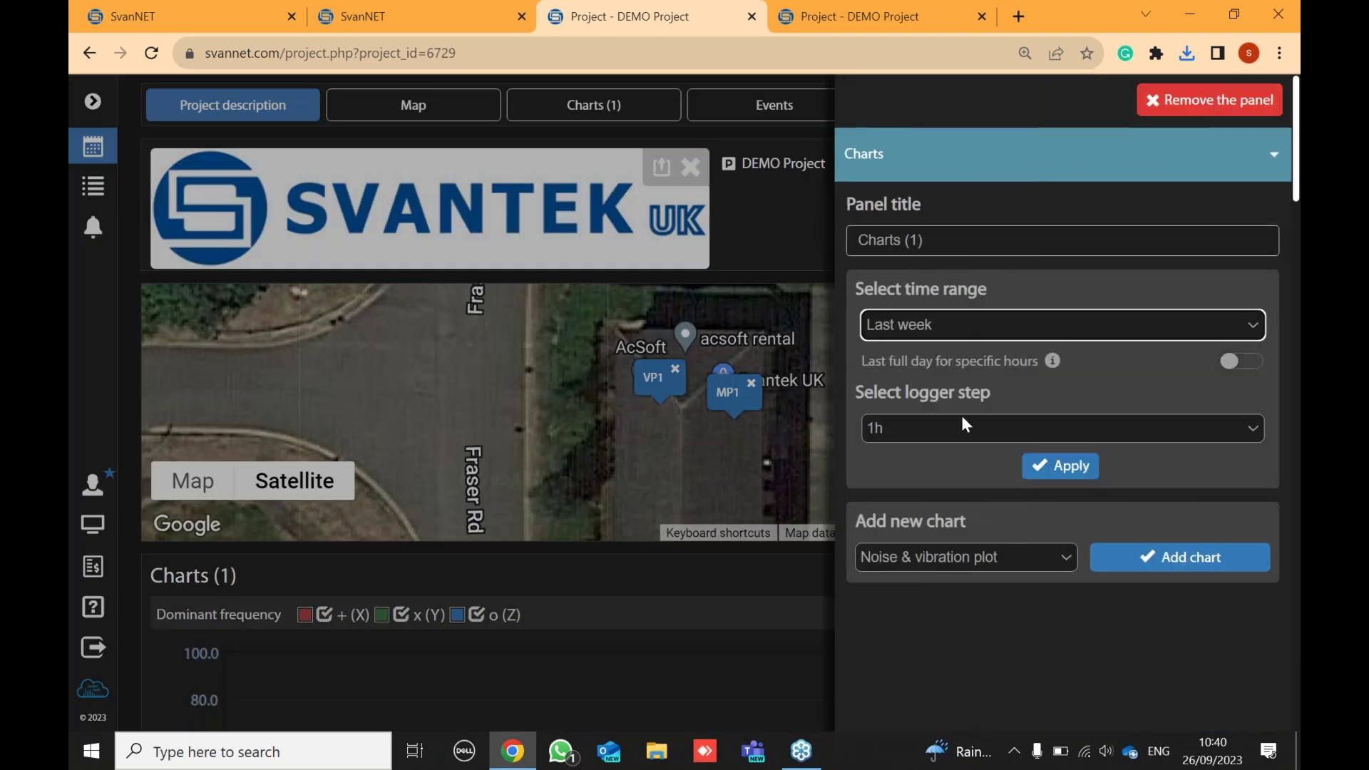
{"action": "left_click", "coordinate": [908, 427]}
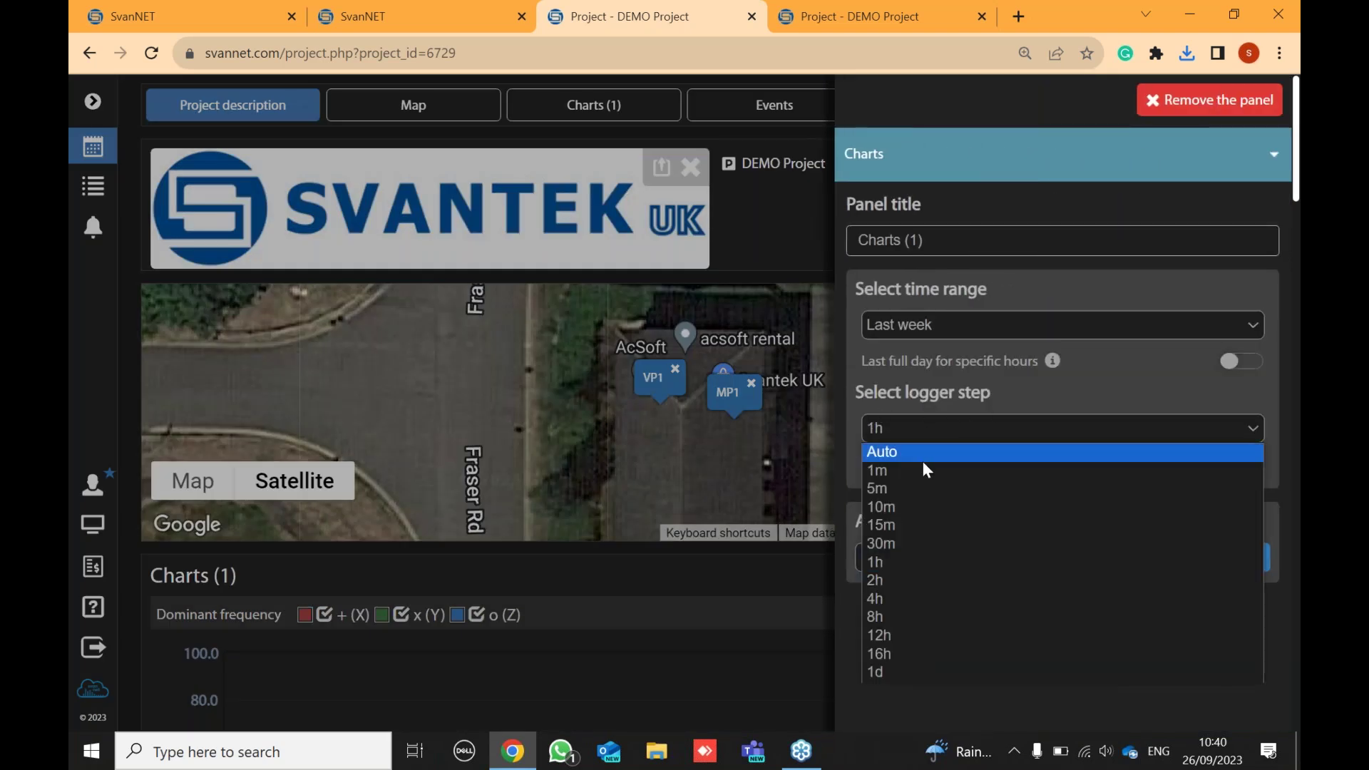
{"action": "left_click", "coordinate": [920, 460]}
{"action": "left_click", "coordinate": [1045, 468]}
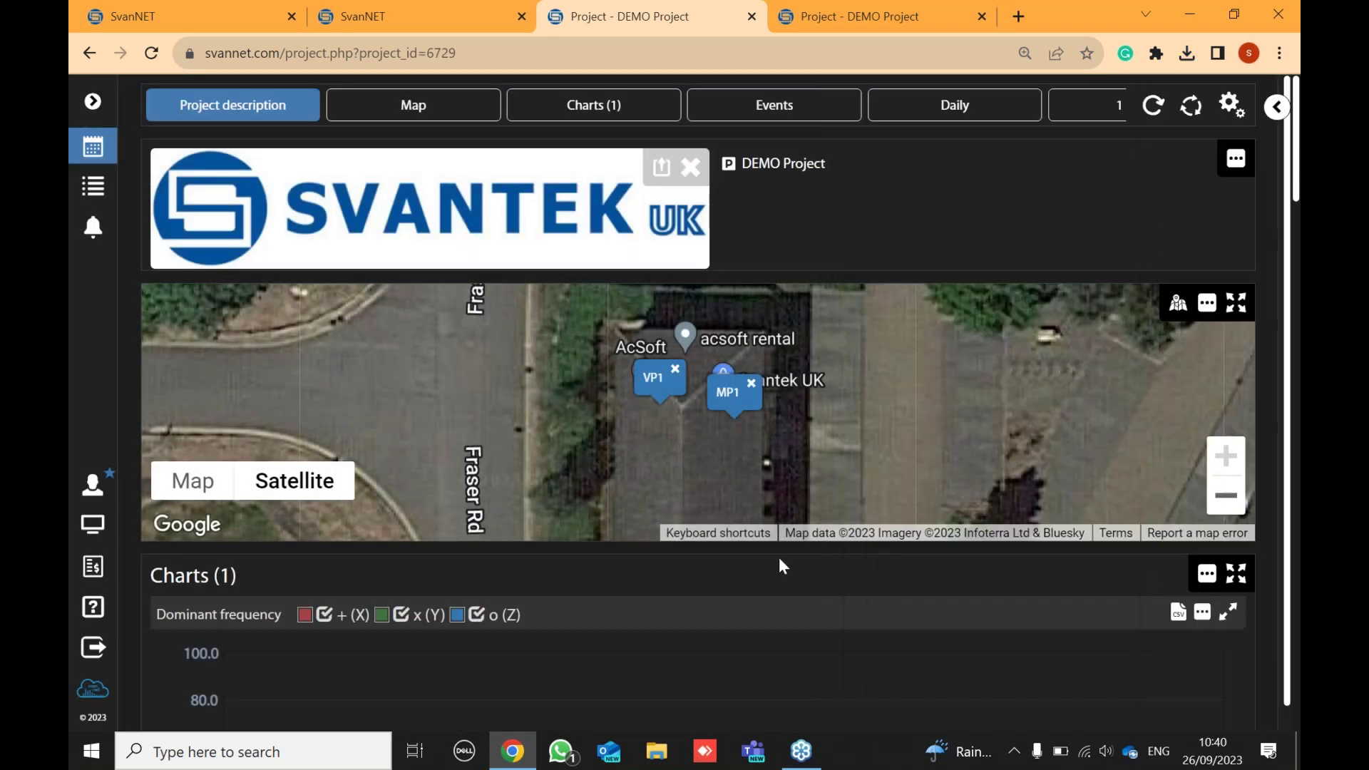
{"action": "scroll", "coordinate": [779, 557], "scroll_direction": "down", "scroll_amount": 4}
{"action": "scroll", "coordinate": [811, 506], "scroll_direction": "down", "scroll_amount": 5}
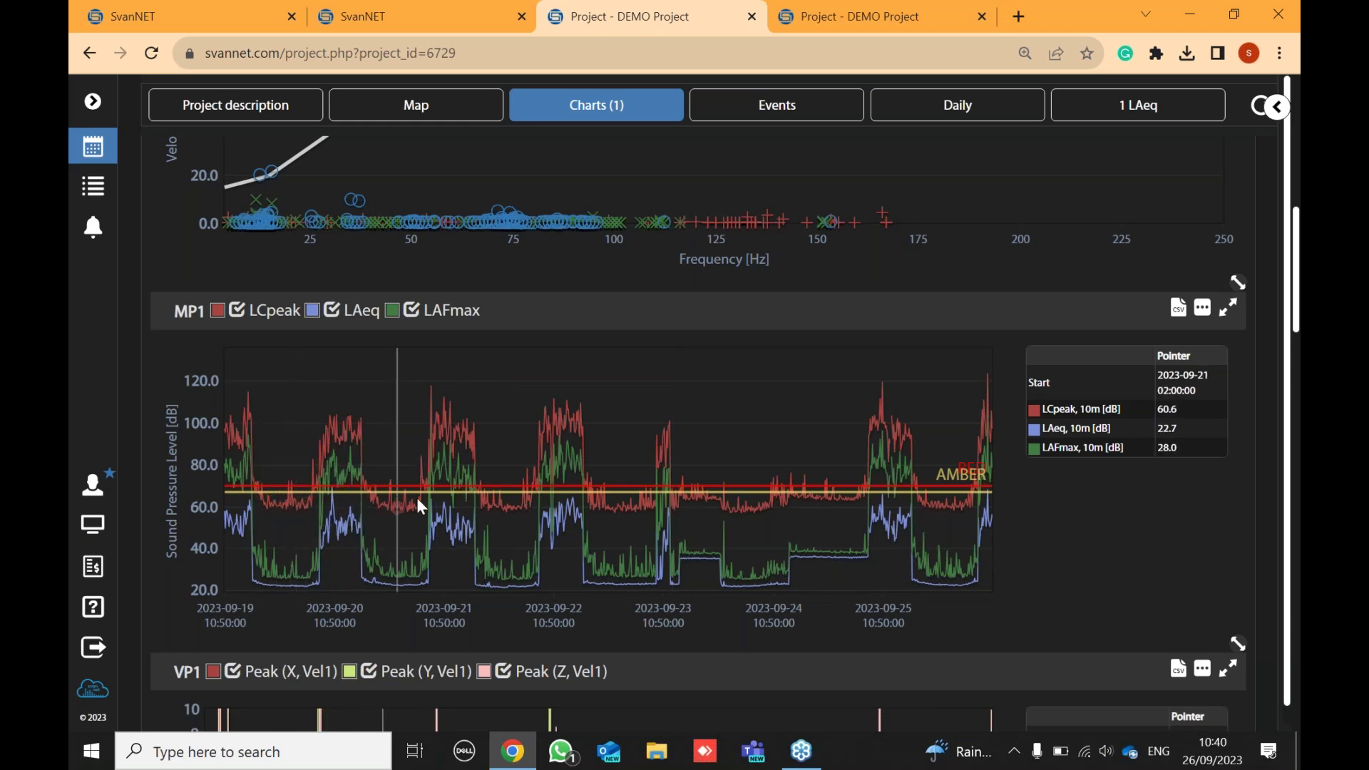
{"action": "scroll", "coordinate": [549, 513], "scroll_direction": "down", "scroll_amount": 5}
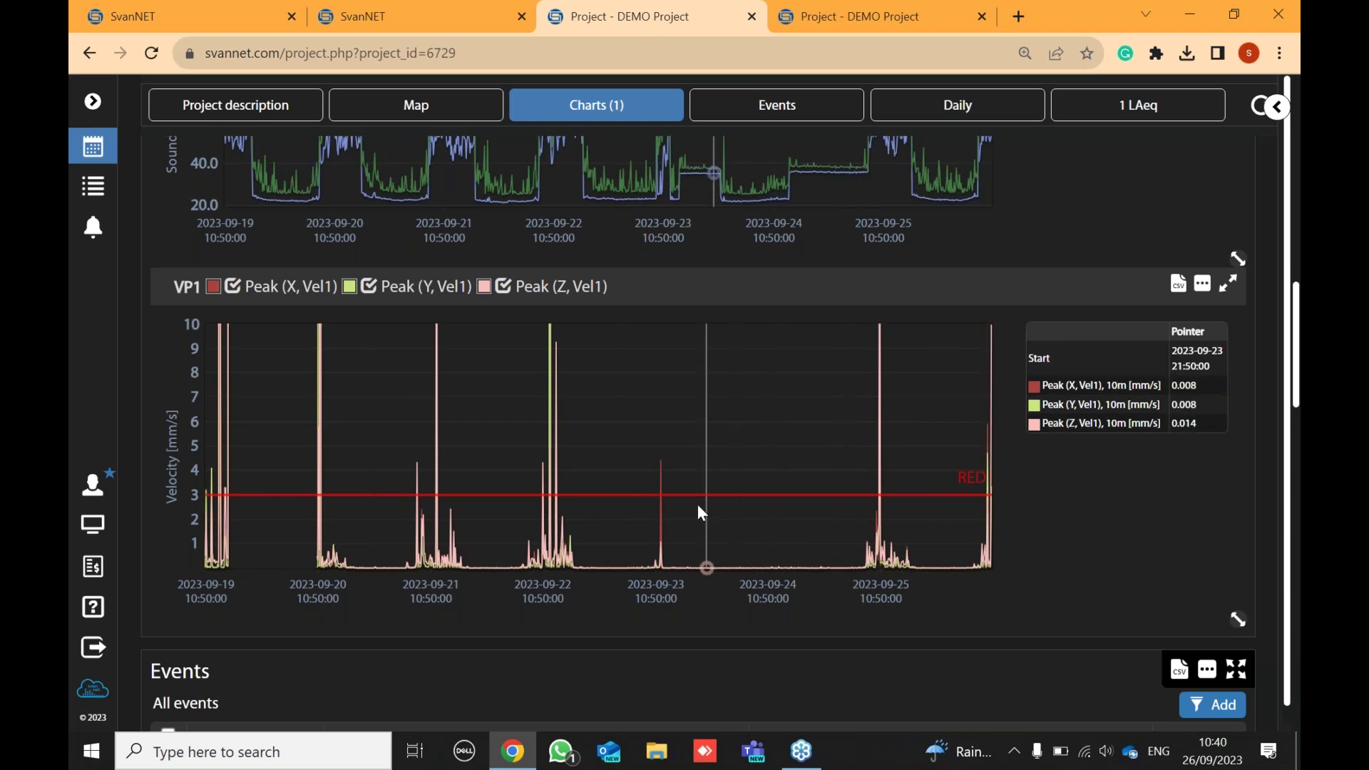
{"action": "scroll", "coordinate": [690, 499], "scroll_direction": "down", "scroll_amount": 10}
{"action": "scroll", "coordinate": [690, 499], "scroll_direction": "down", "scroll_amount": 7}
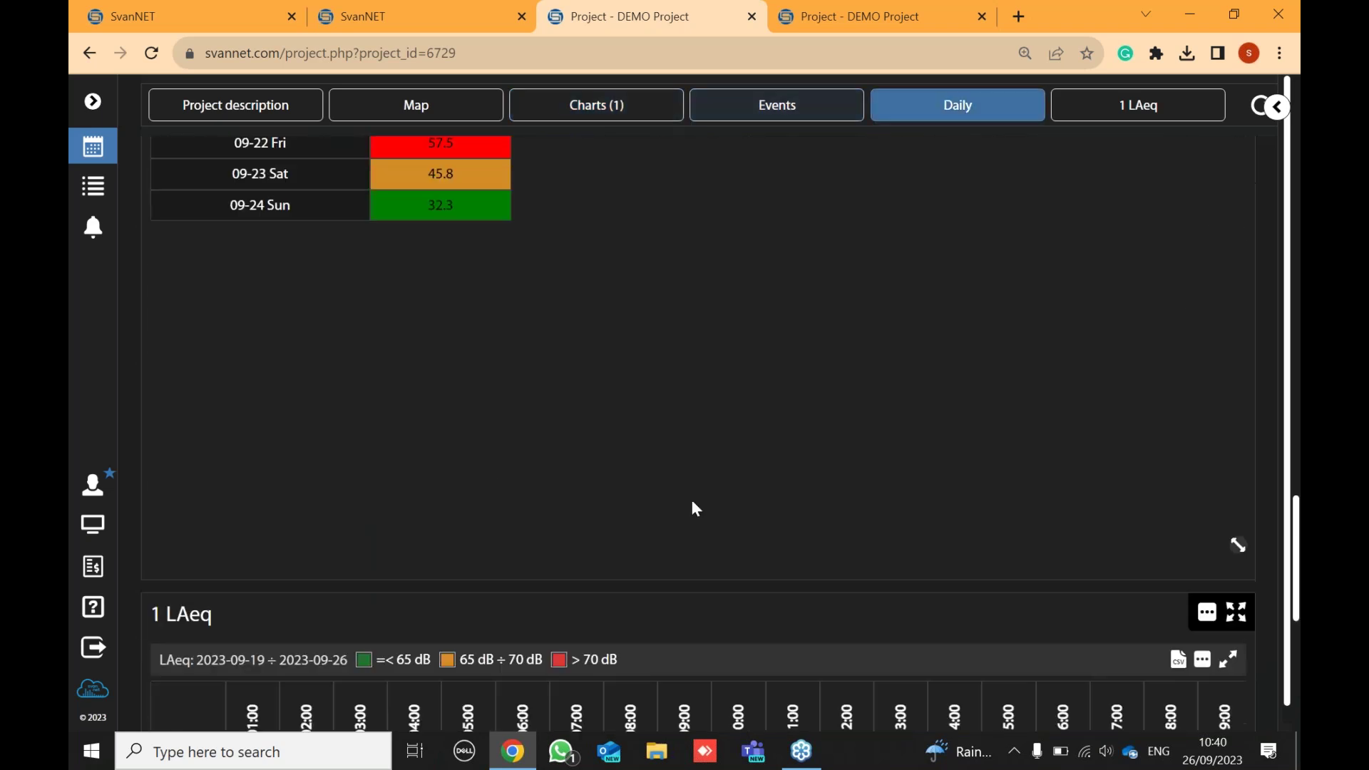
{"action": "scroll", "coordinate": [691, 499], "scroll_direction": "up", "scroll_amount": 6}
{"action": "scroll", "coordinate": [694, 508], "scroll_direction": "up", "scroll_amount": 2}
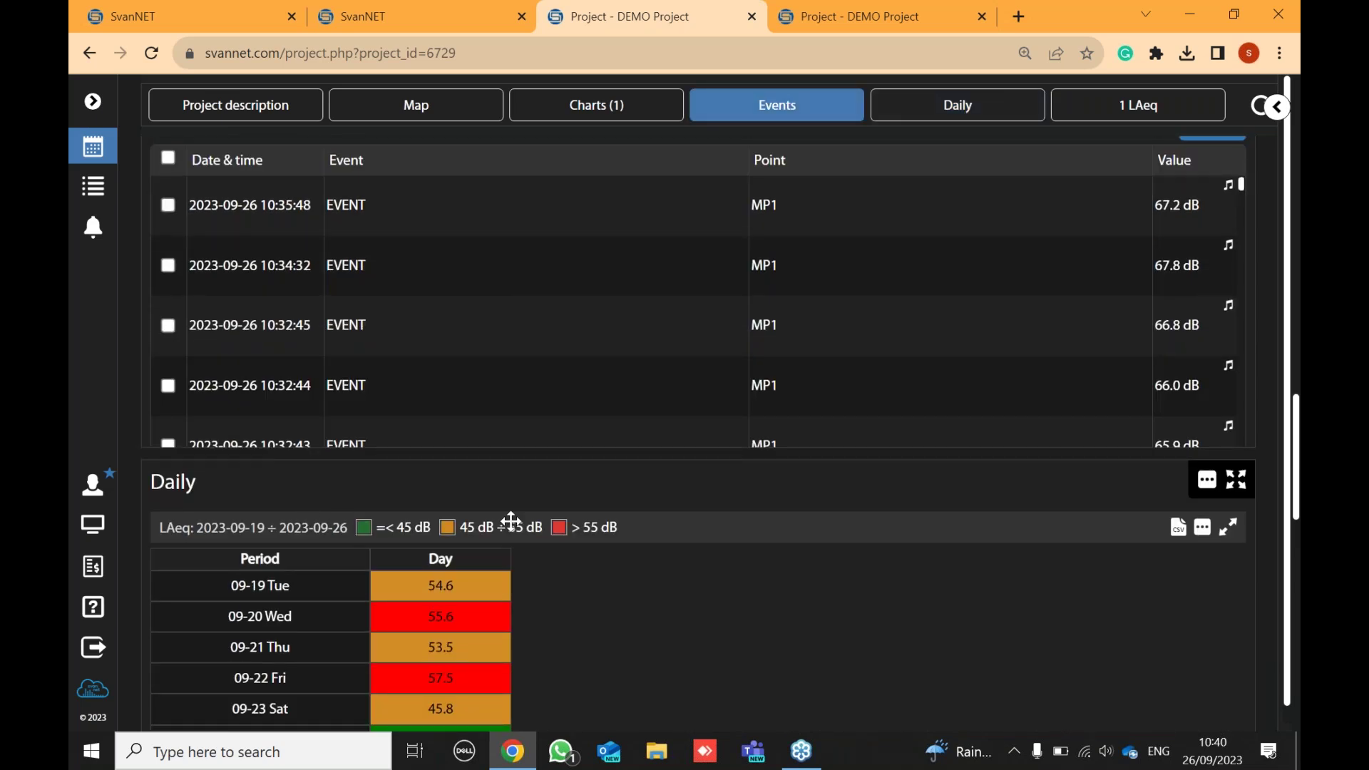
{"action": "scroll", "coordinate": [1133, 487], "scroll_direction": "down", "scroll_amount": 2}
{"action": "scroll", "coordinate": [649, 433], "scroll_direction": "up", "scroll_amount": 9}
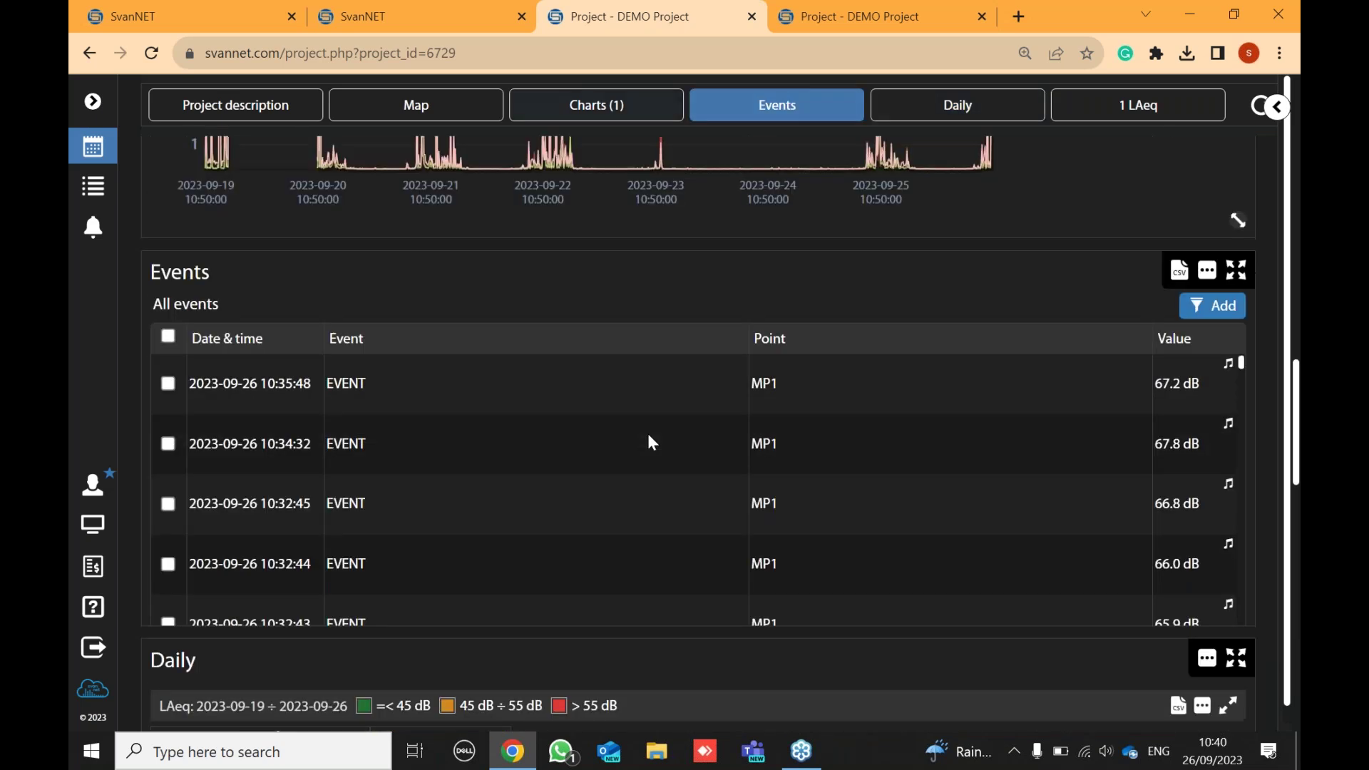
{"action": "scroll", "coordinate": [618, 367], "scroll_direction": "up", "scroll_amount": 10}
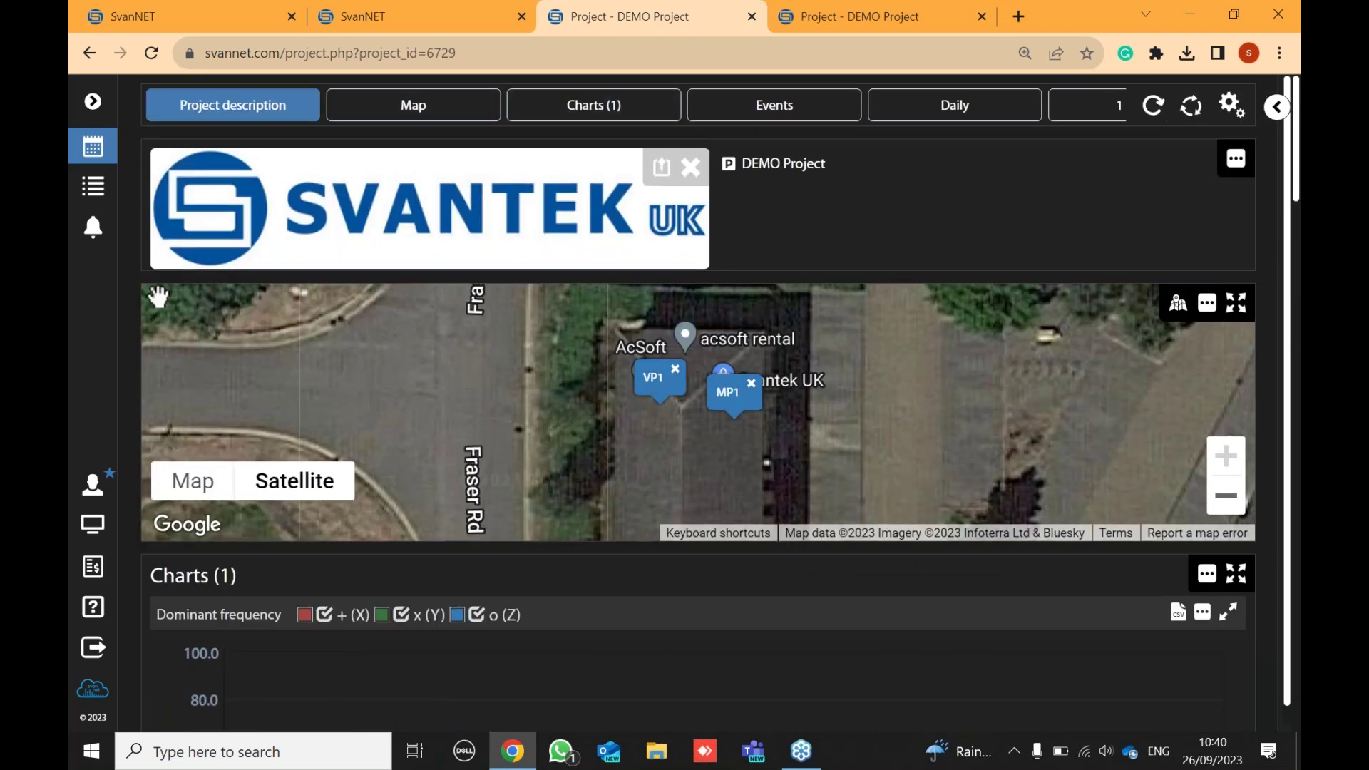
- Go to the DEMO Project's automatic download settings and open its alarms editor
{"action": "left_click", "coordinate": [98, 153]}
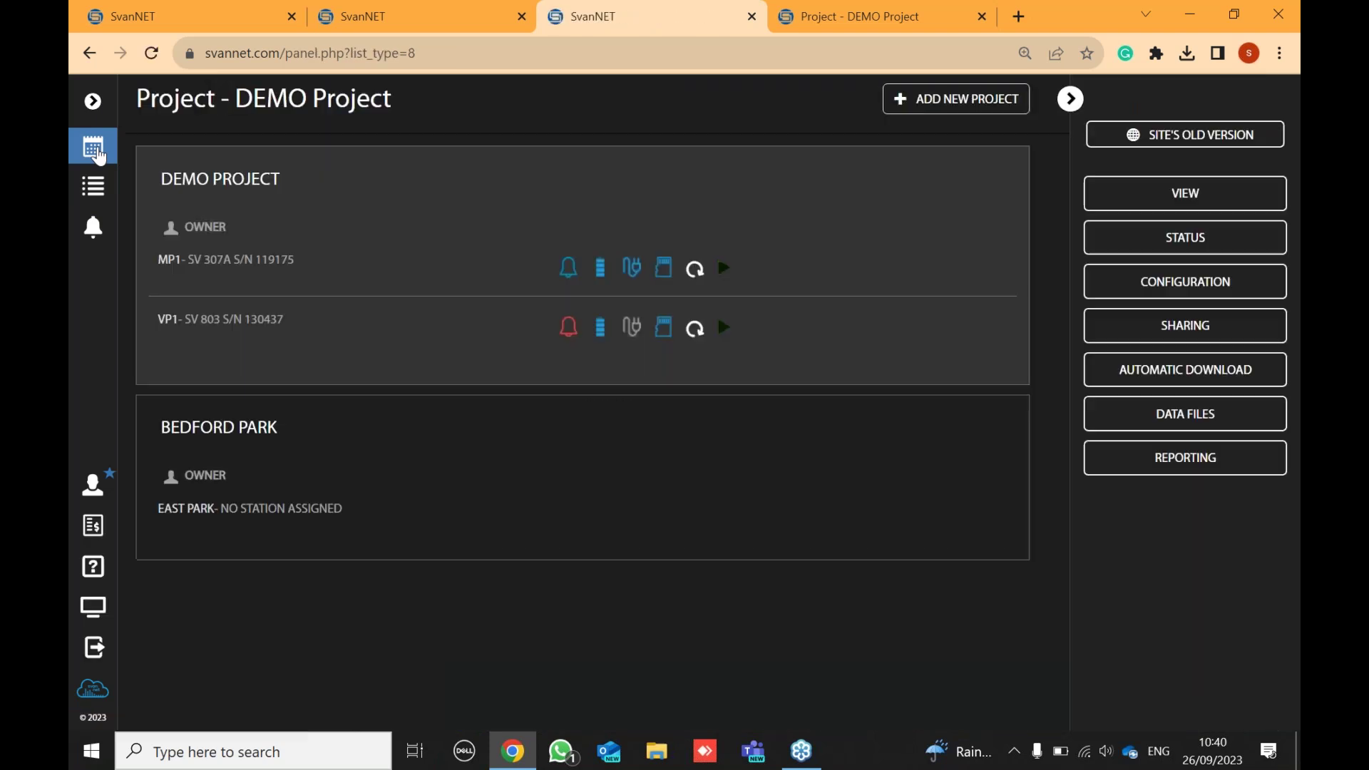
{"action": "left_click", "coordinate": [1197, 378]}
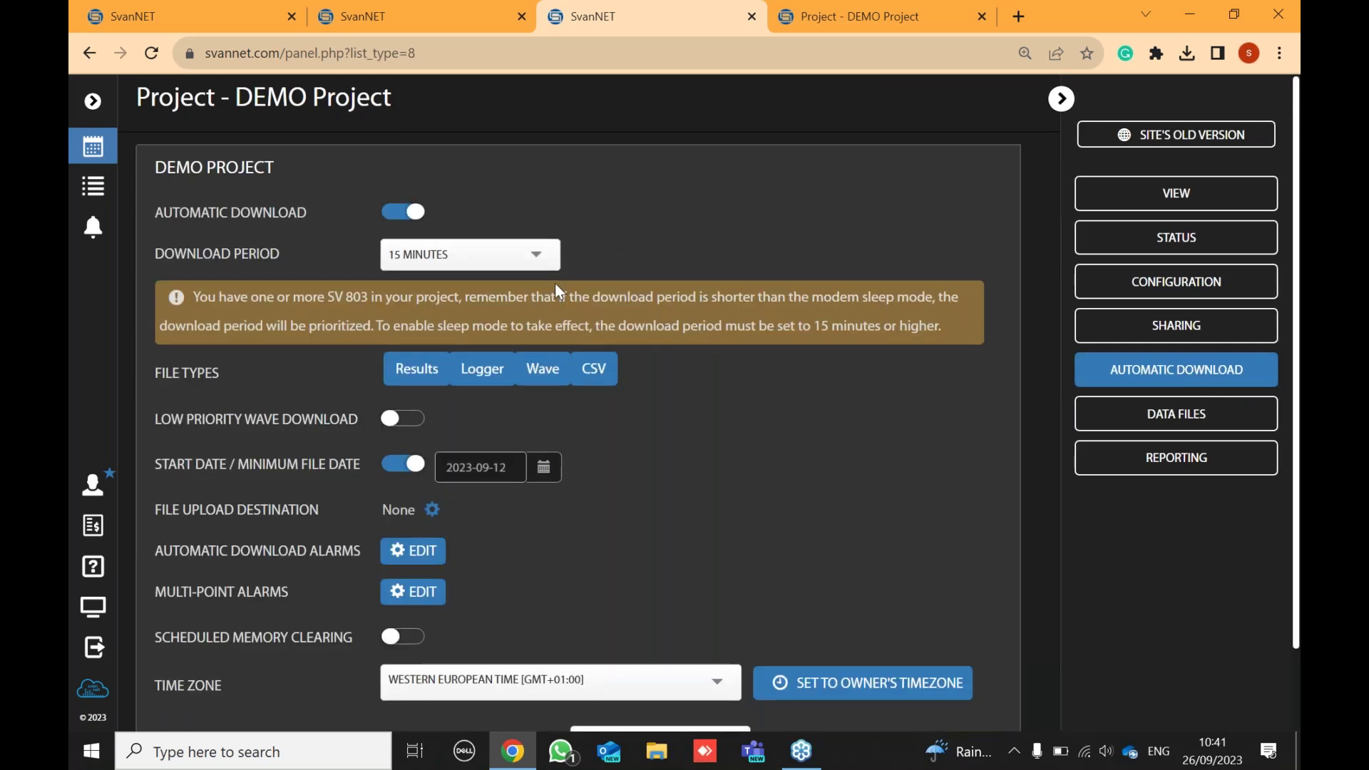
{"action": "scroll", "coordinate": [555, 282], "scroll_direction": "down", "scroll_amount": 2}
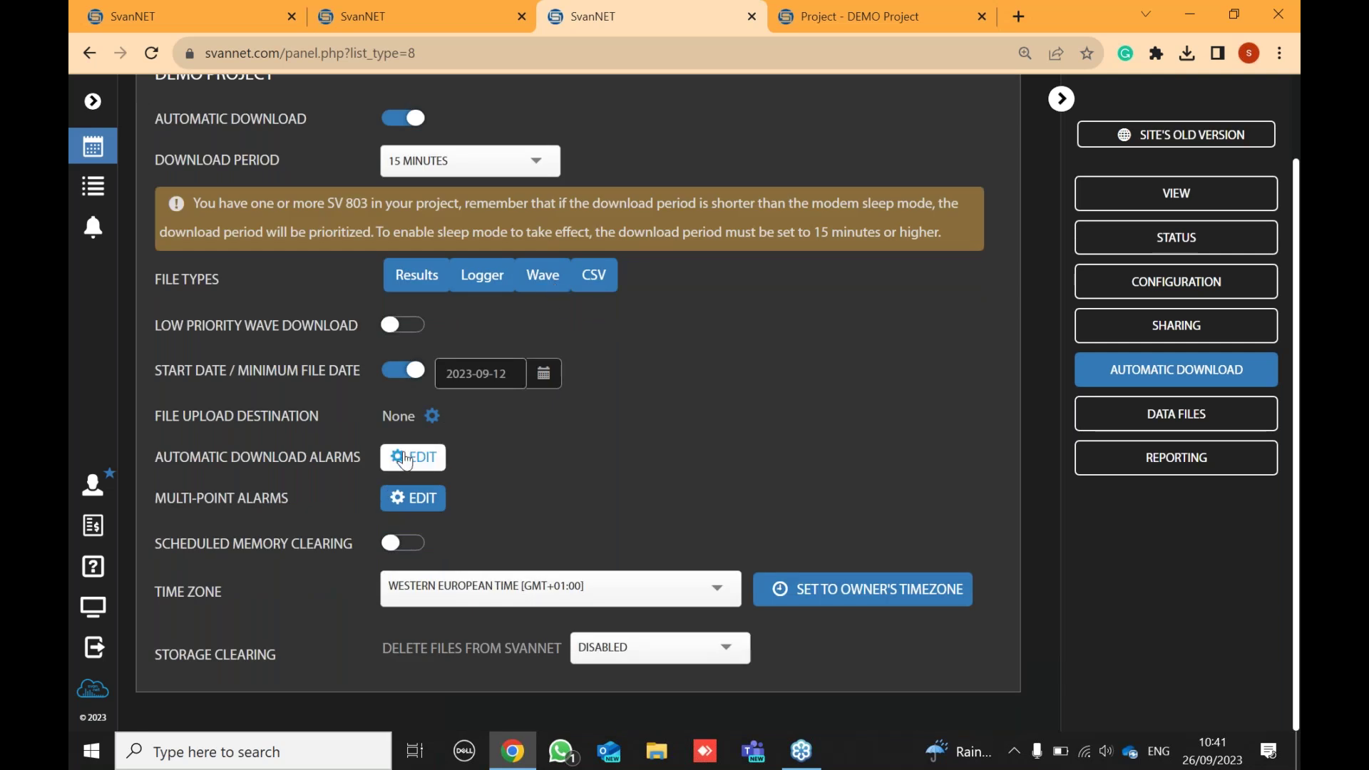
{"action": "left_click", "coordinate": [405, 460]}
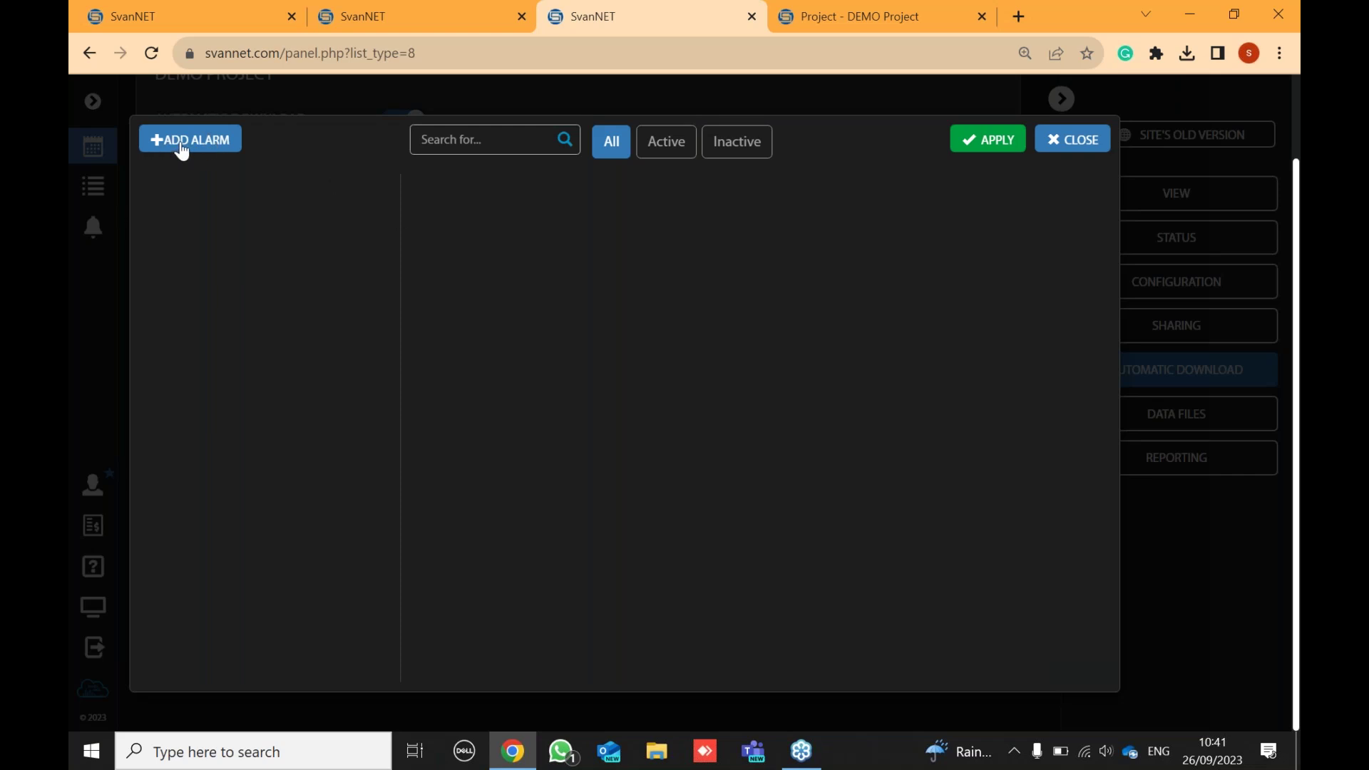
- Add a new alarm and switch off Saturday and Sunday in its time periods
{"action": "left_click", "coordinate": [183, 152]}
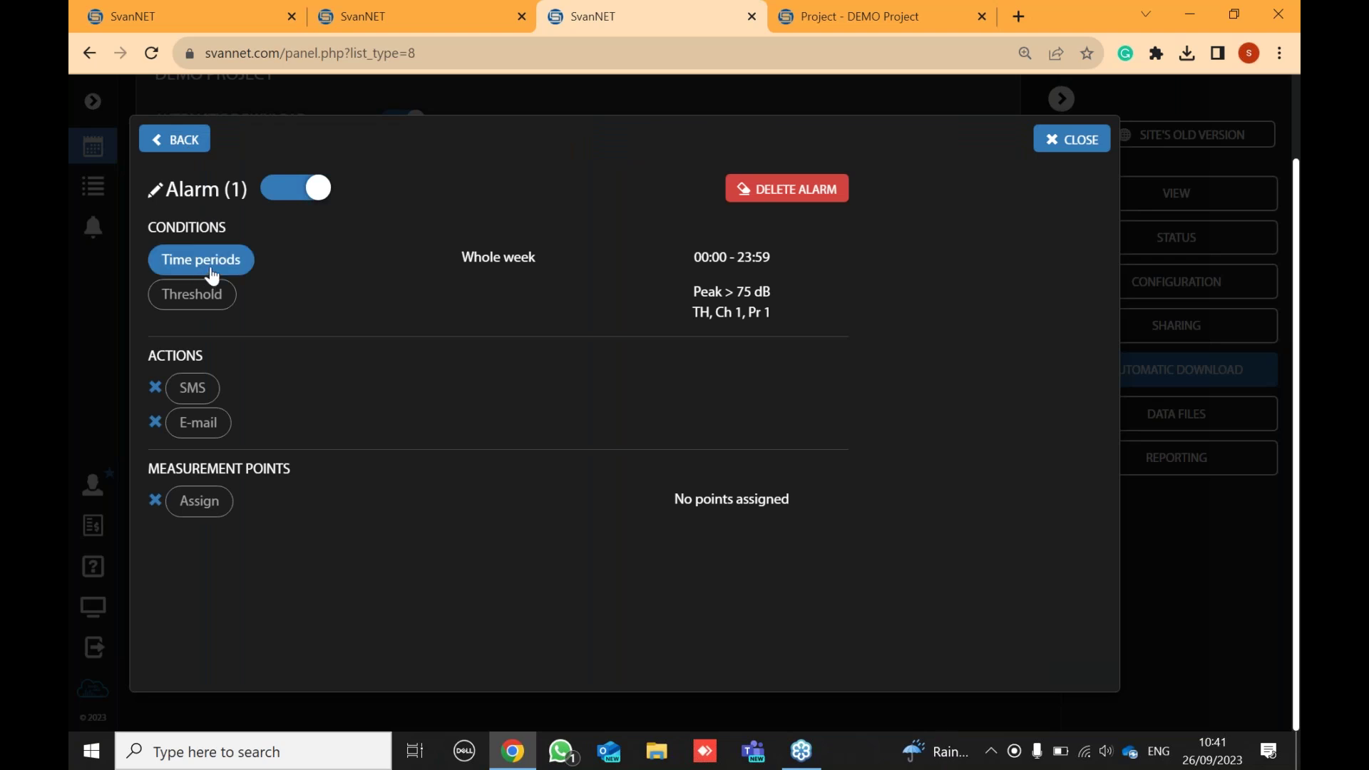
{"action": "left_click", "coordinate": [211, 274]}
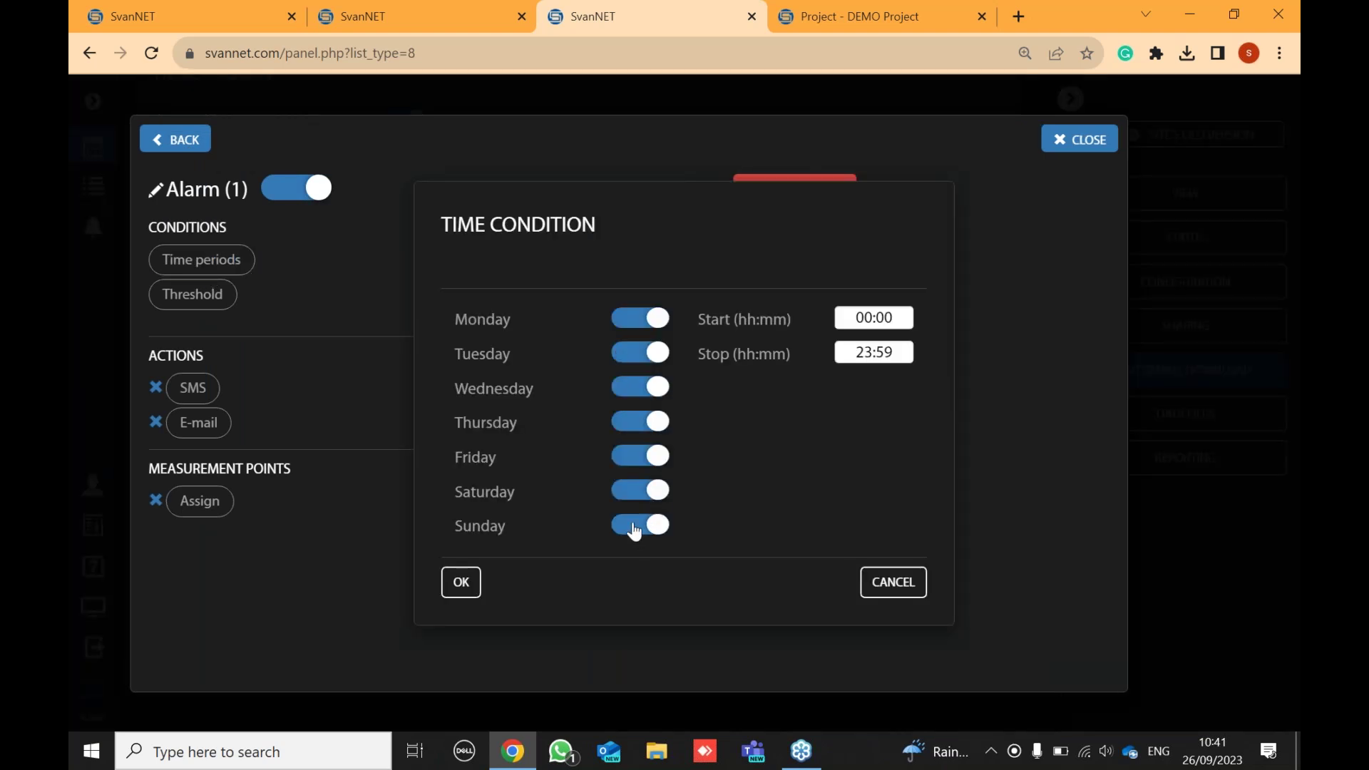
{"action": "left_click", "coordinate": [634, 500]}
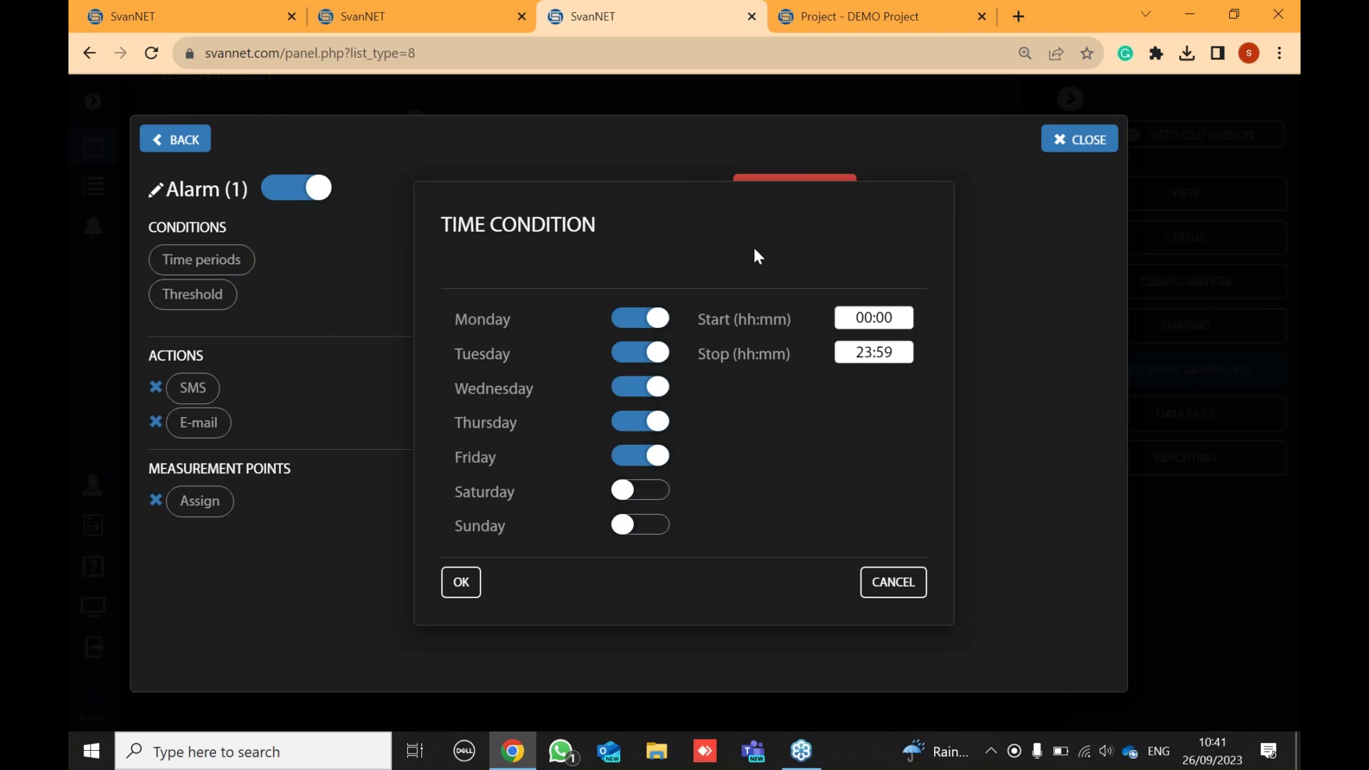
{"action": "left_click", "coordinate": [460, 582]}
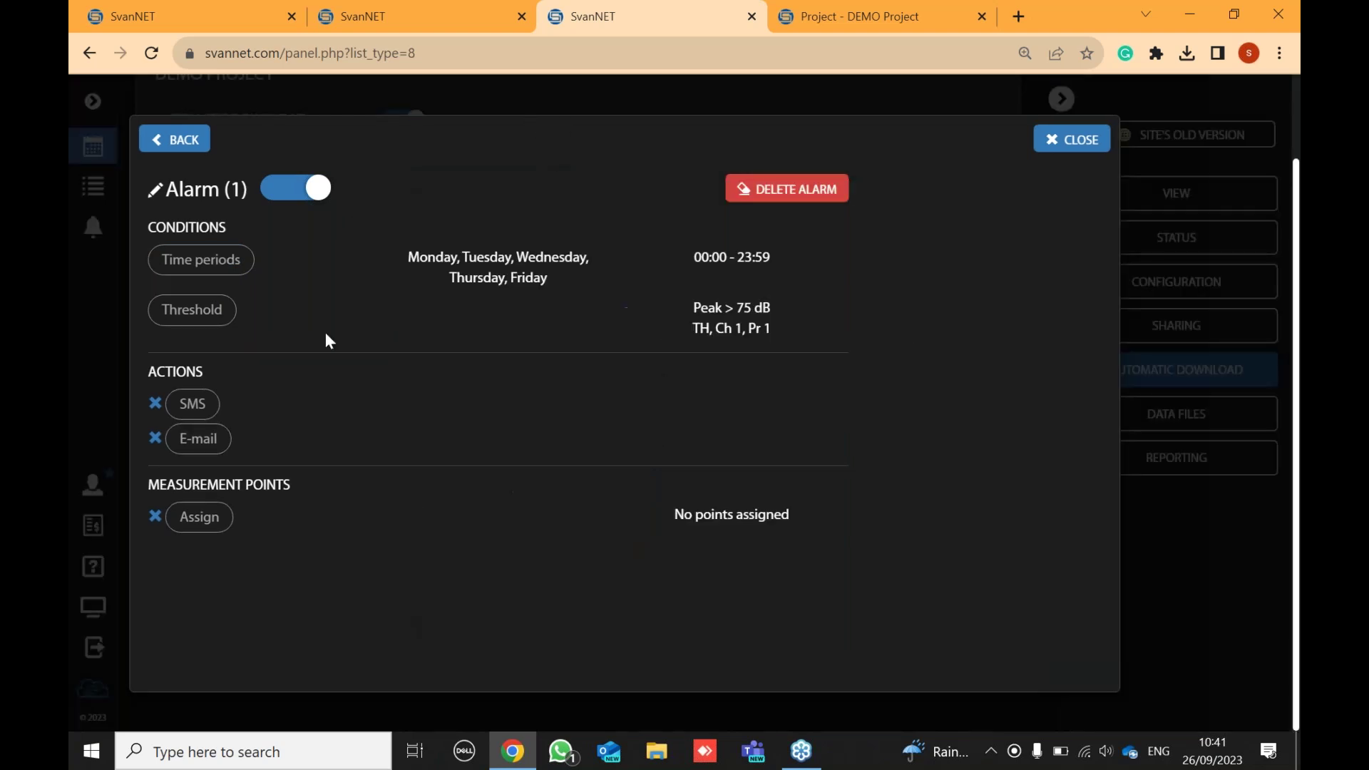
- Set the alarm threshold to result type Noise TH with result name Leq
{"action": "left_click", "coordinate": [205, 327]}
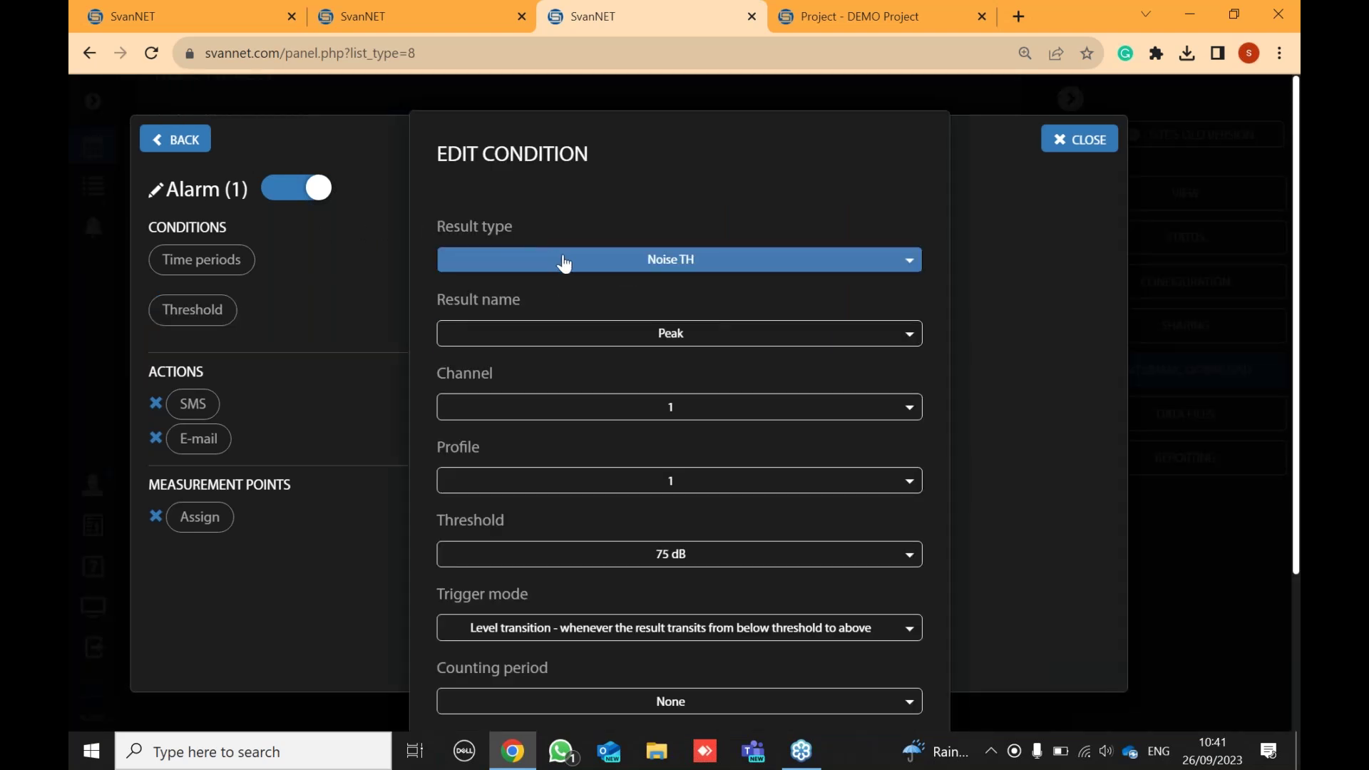
{"action": "left_click", "coordinate": [689, 271]}
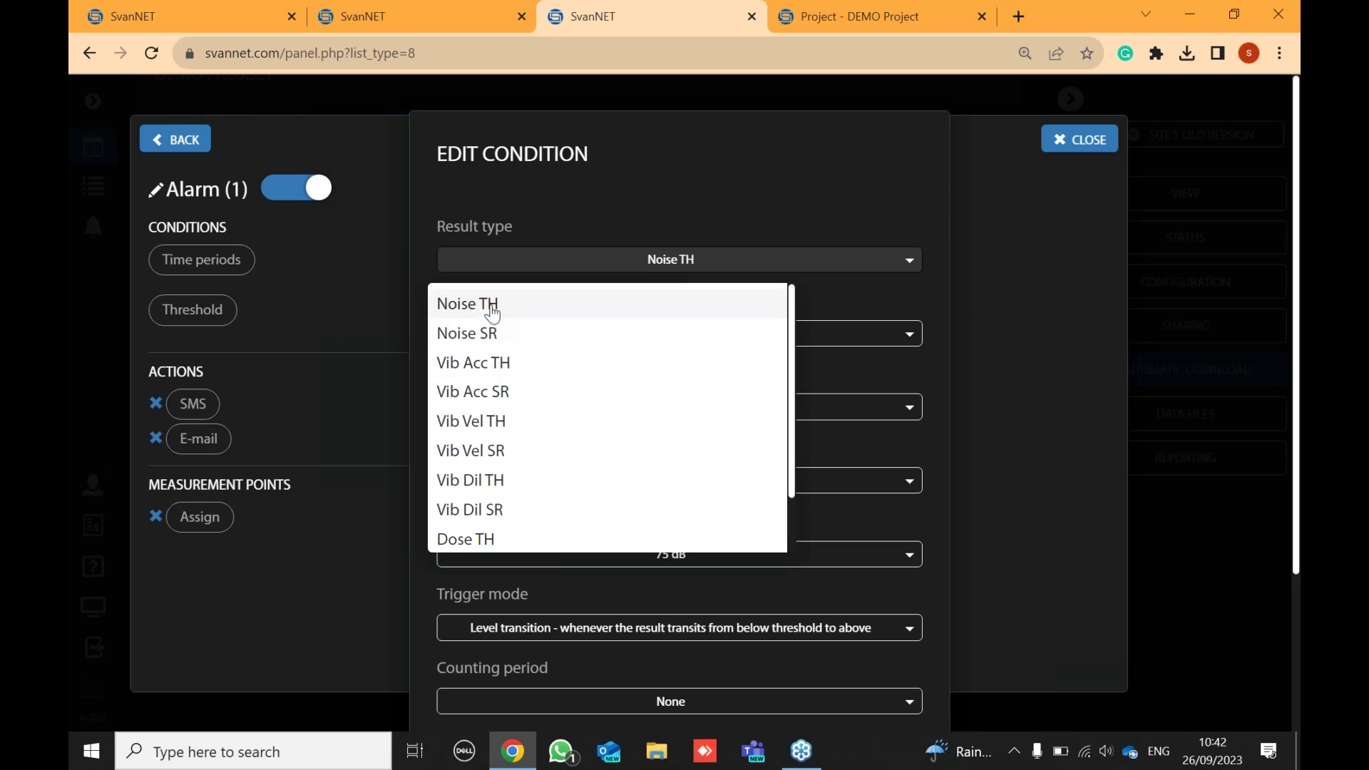
{"action": "left_click", "coordinate": [492, 312]}
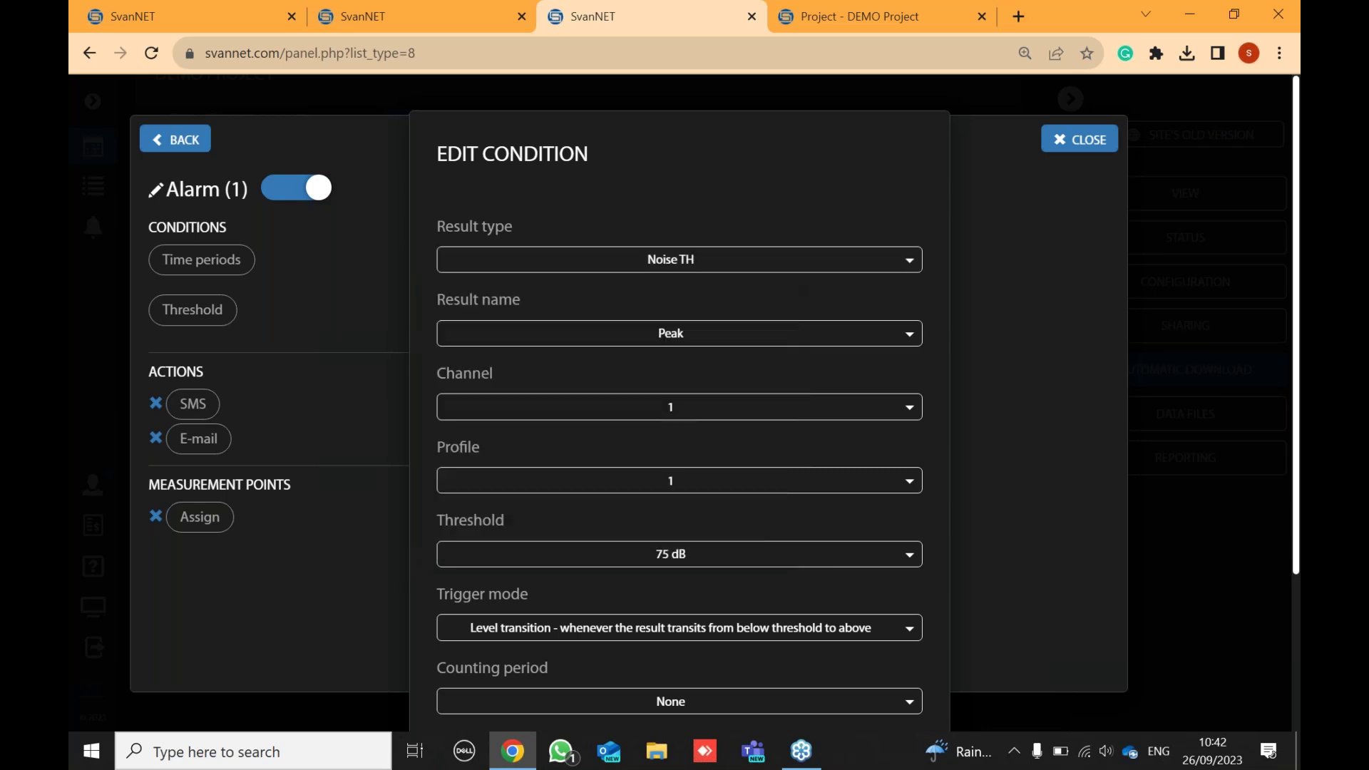
{"action": "left_click", "coordinate": [595, 346]}
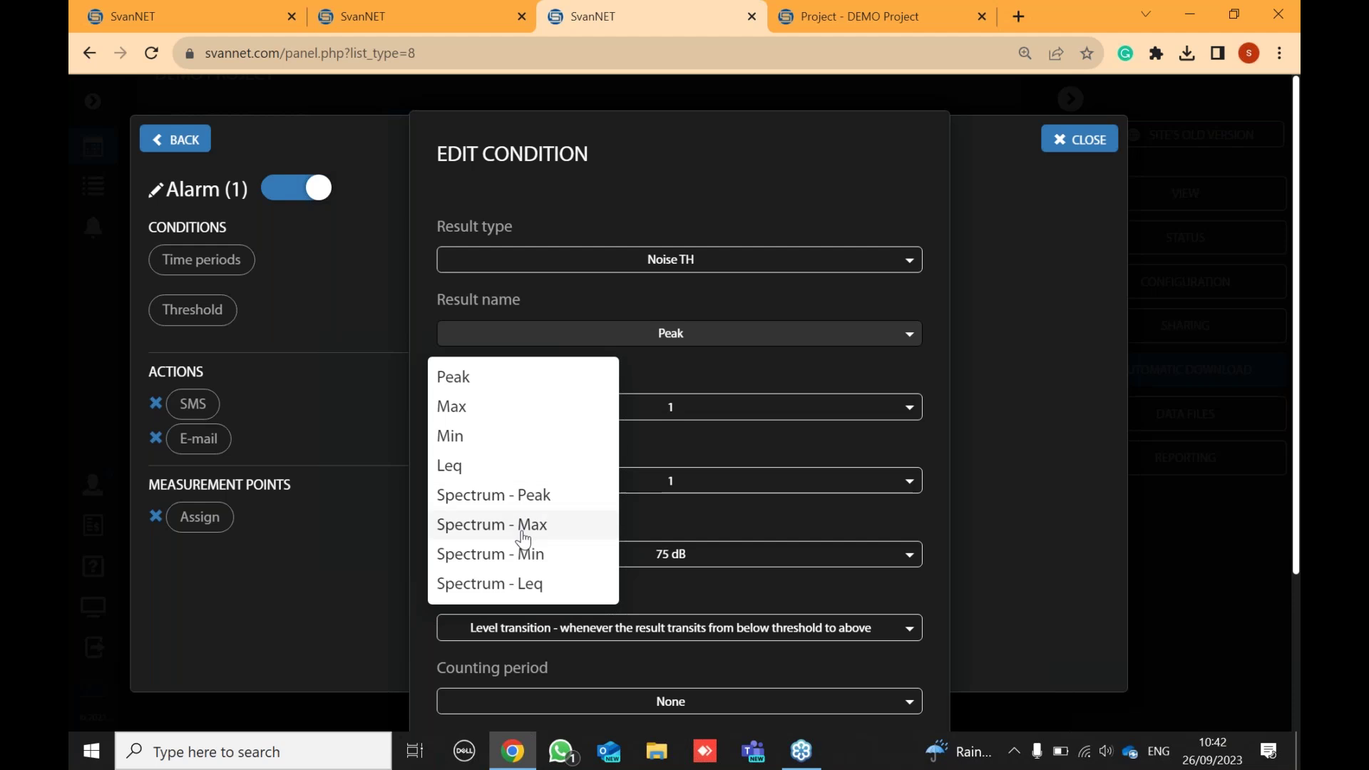
{"action": "left_click", "coordinate": [473, 468]}
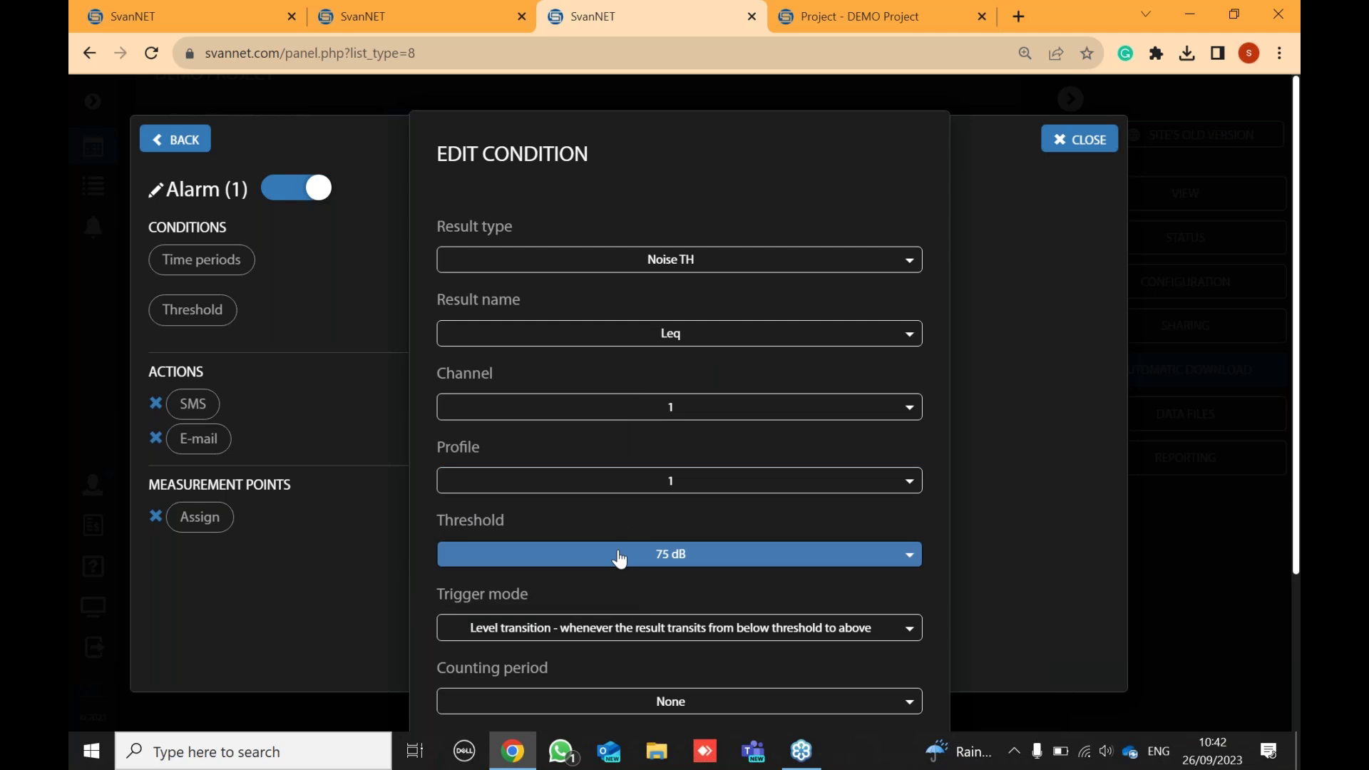
- Set a 15-minute counting period, keep events count at None, and confirm the condition
{"action": "scroll", "coordinate": [622, 555], "scroll_direction": "down", "scroll_amount": 3}
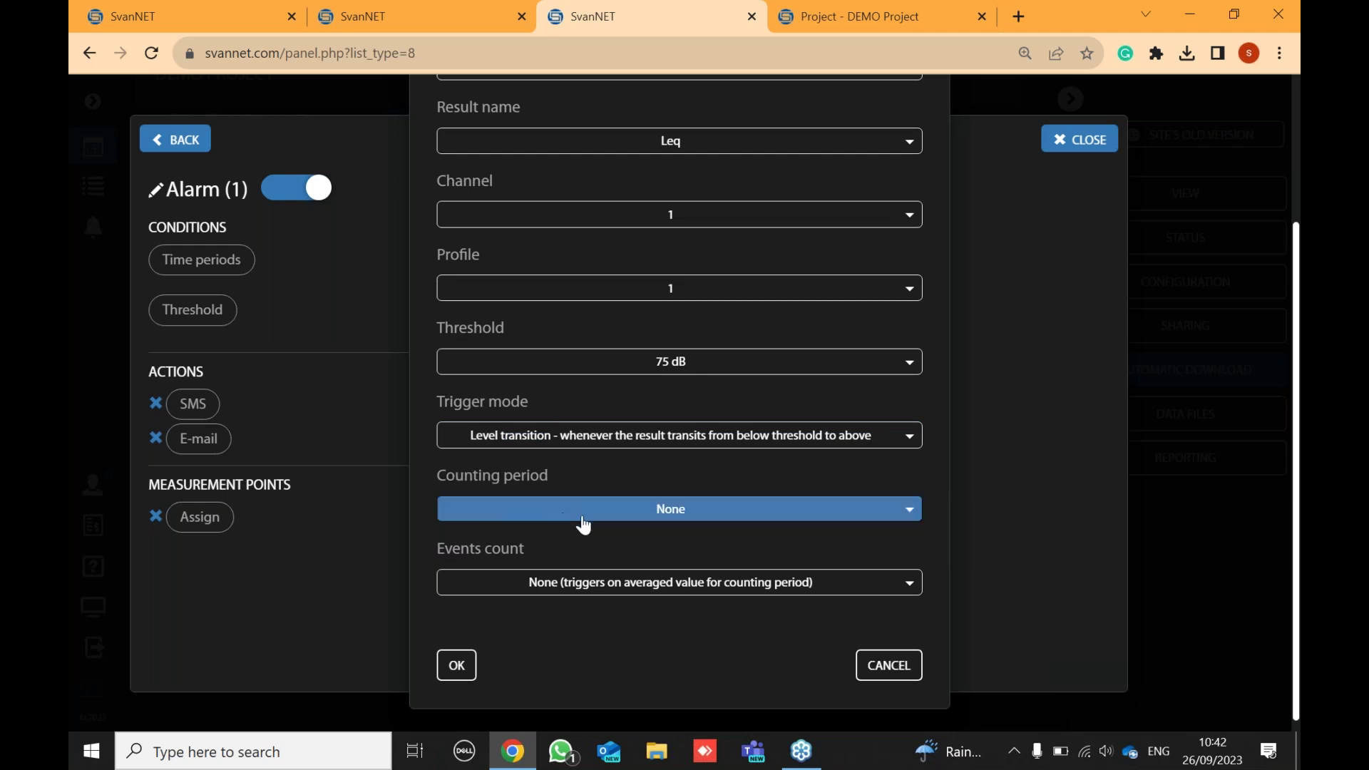
{"action": "scroll", "coordinate": [590, 521], "scroll_direction": "up", "scroll_amount": 3}
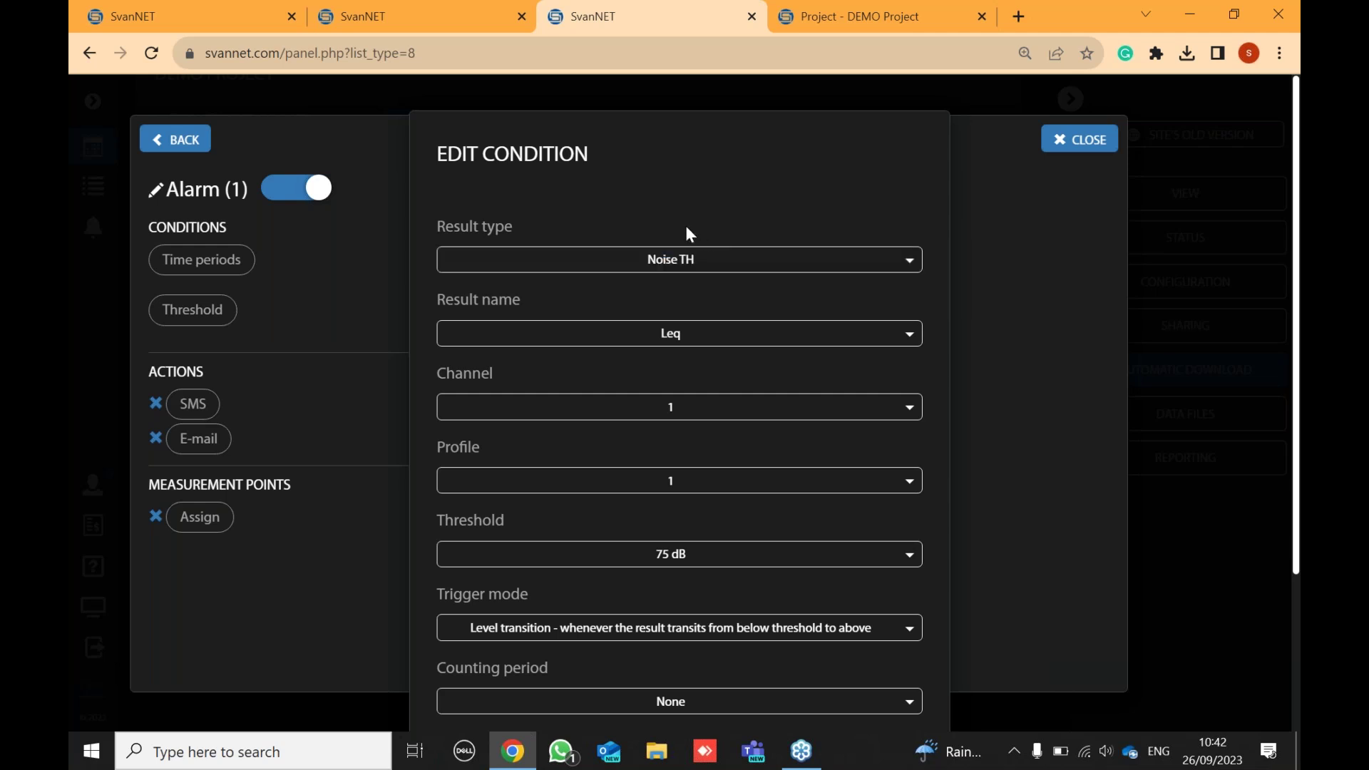
{"action": "scroll", "coordinate": [691, 495], "scroll_direction": "down", "scroll_amount": 2}
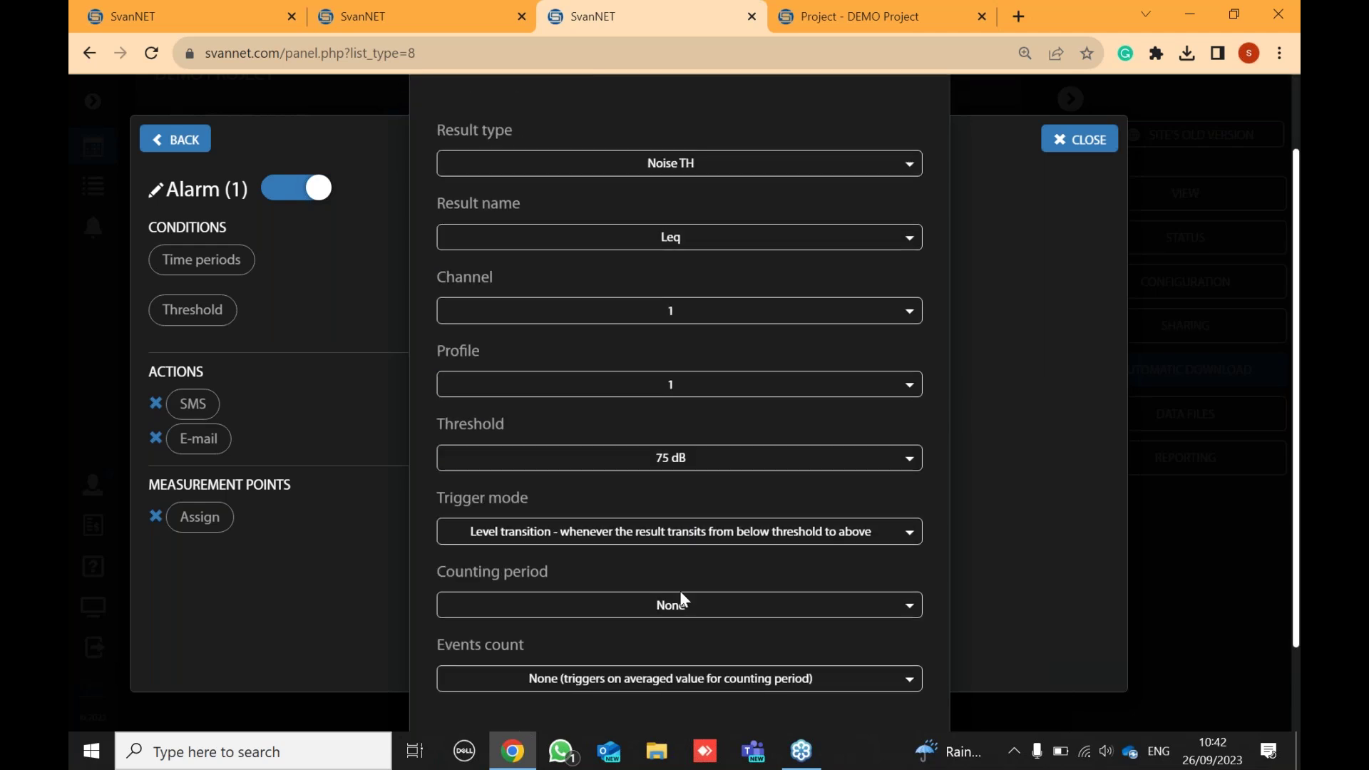
{"action": "left_click", "coordinate": [574, 616]}
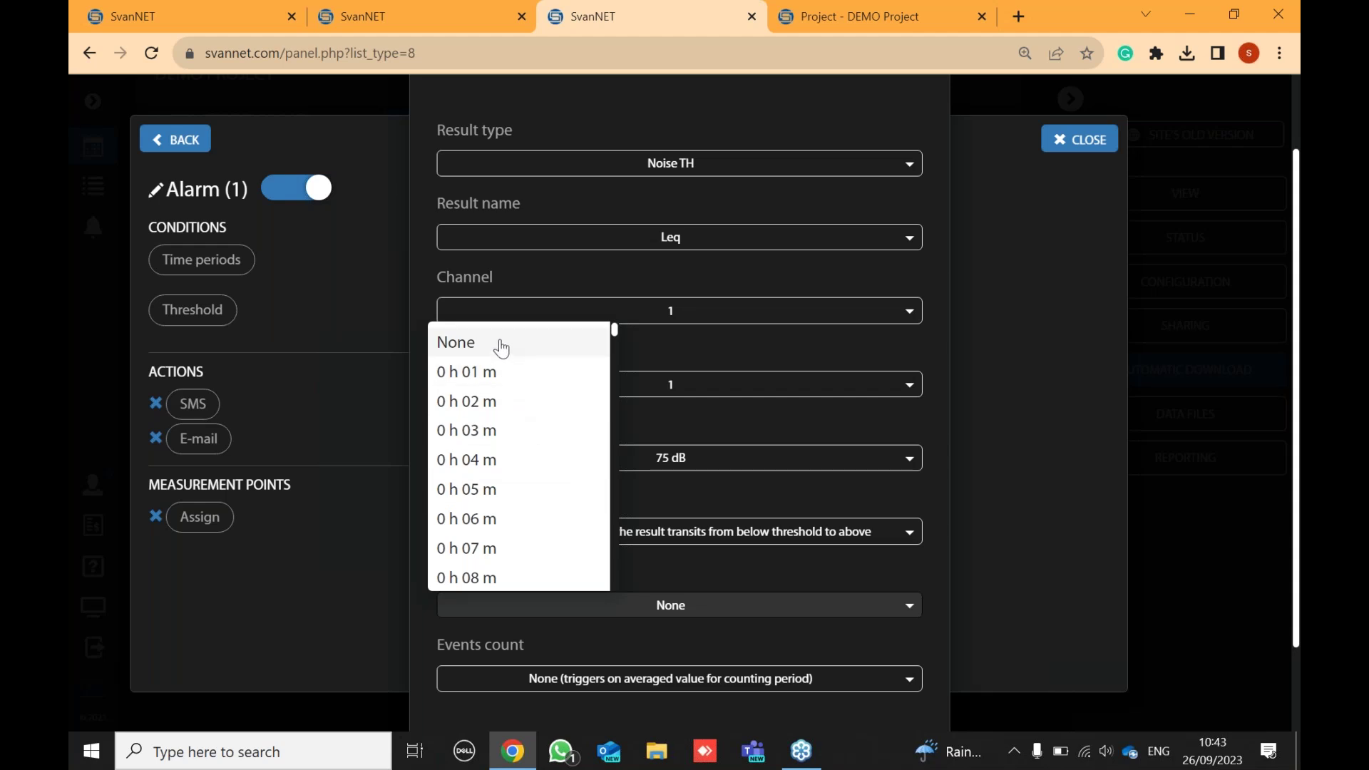
{"action": "scroll", "coordinate": [507, 468], "scroll_direction": "down", "scroll_amount": 4}
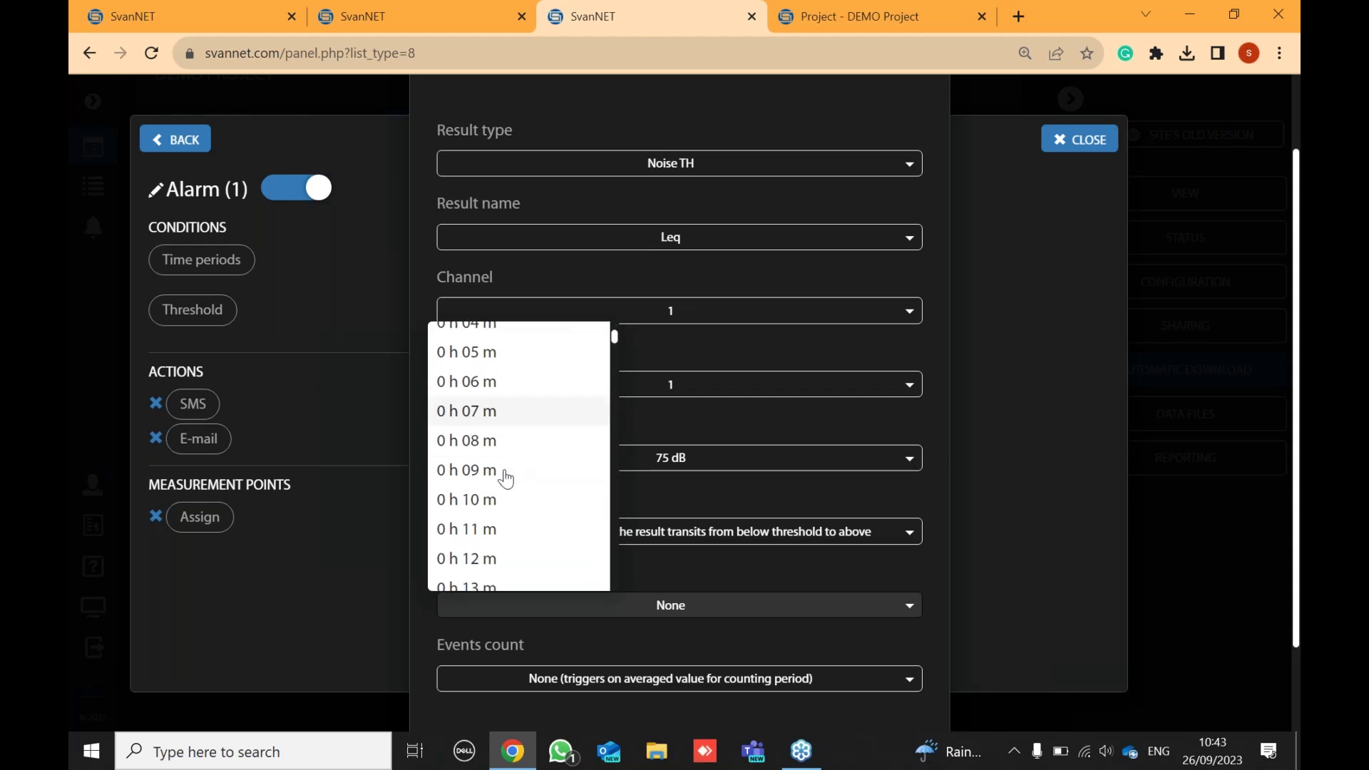
{"action": "left_click", "coordinate": [497, 501]}
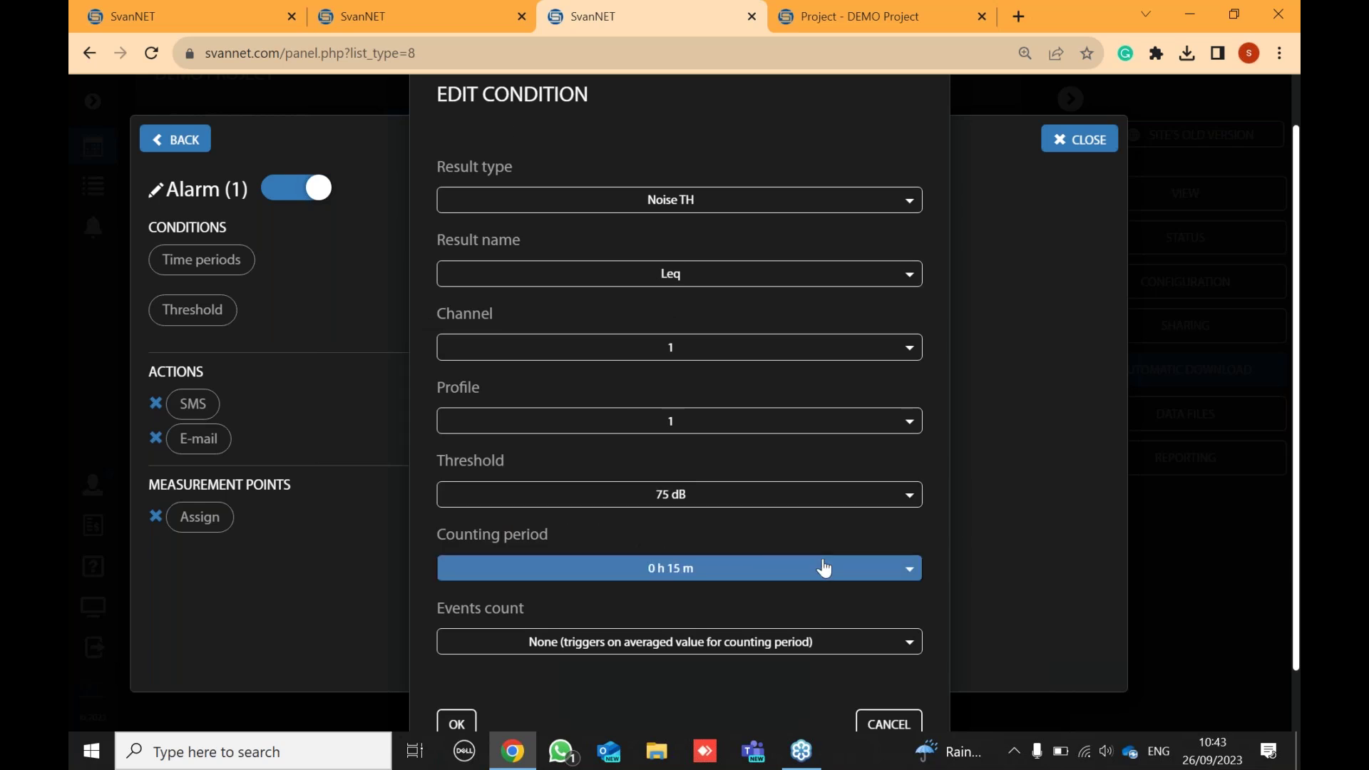
{"action": "scroll", "coordinate": [813, 568], "scroll_direction": "down", "scroll_amount": 1}
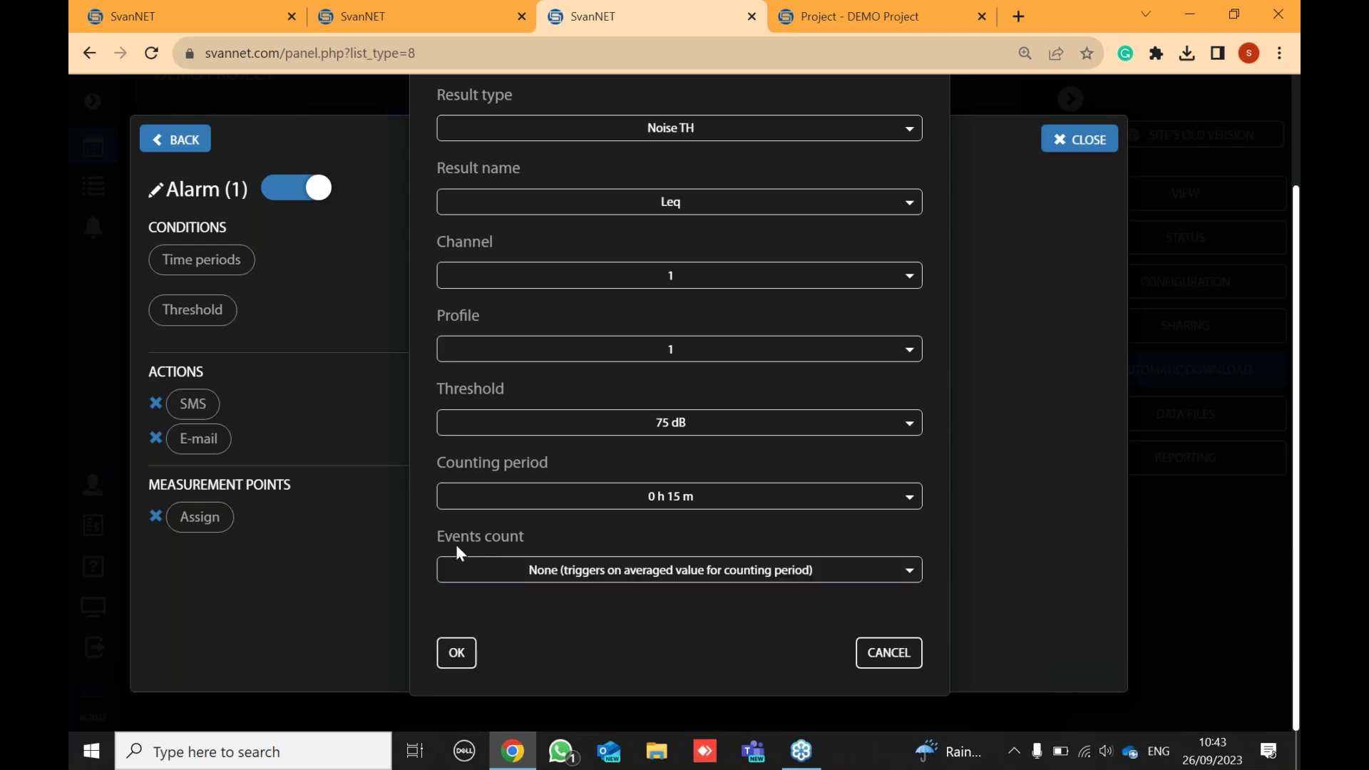
{"action": "left_click", "coordinate": [558, 582]}
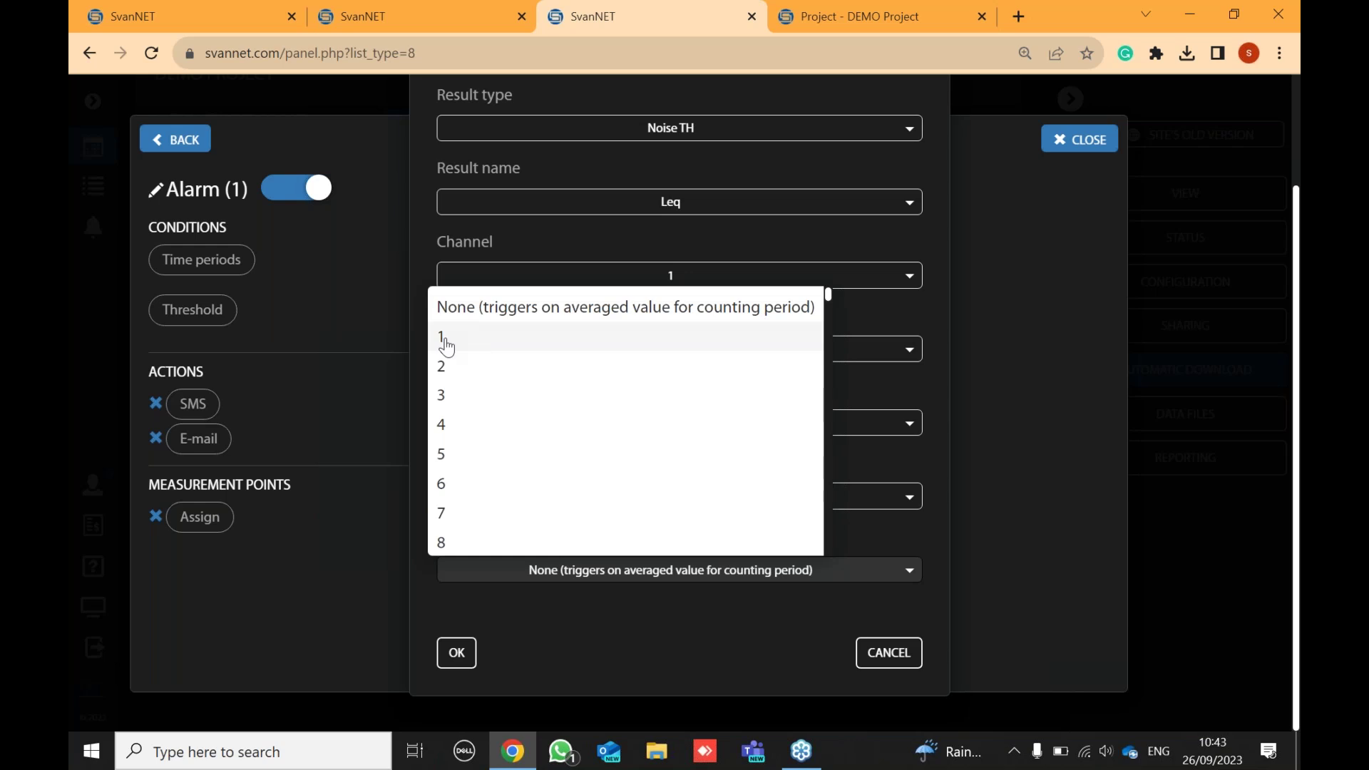
{"action": "left_click", "coordinate": [907, 563]}
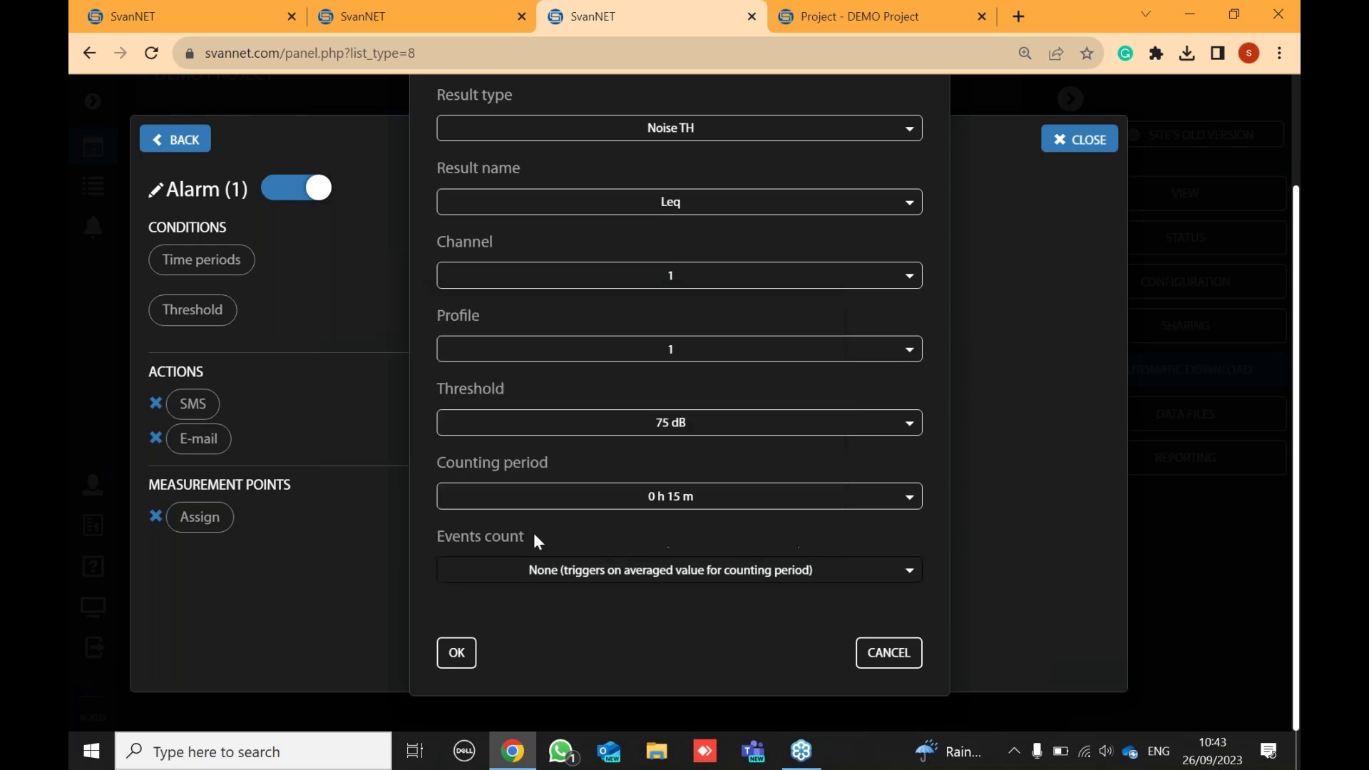
{"action": "left_click", "coordinate": [455, 651]}
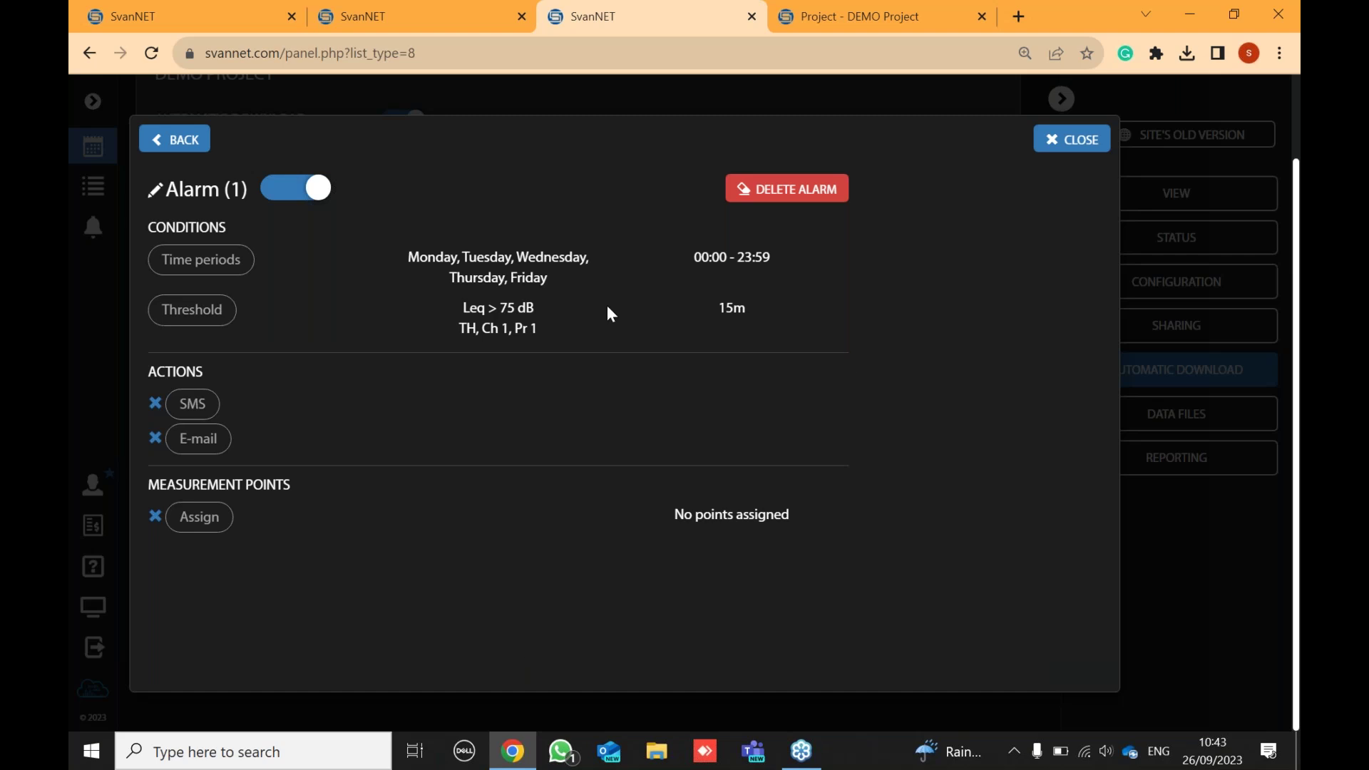
- Enter the company support e-mail address as Alarm (1)'s e-mail recipient
{"action": "left_click", "coordinate": [199, 438]}
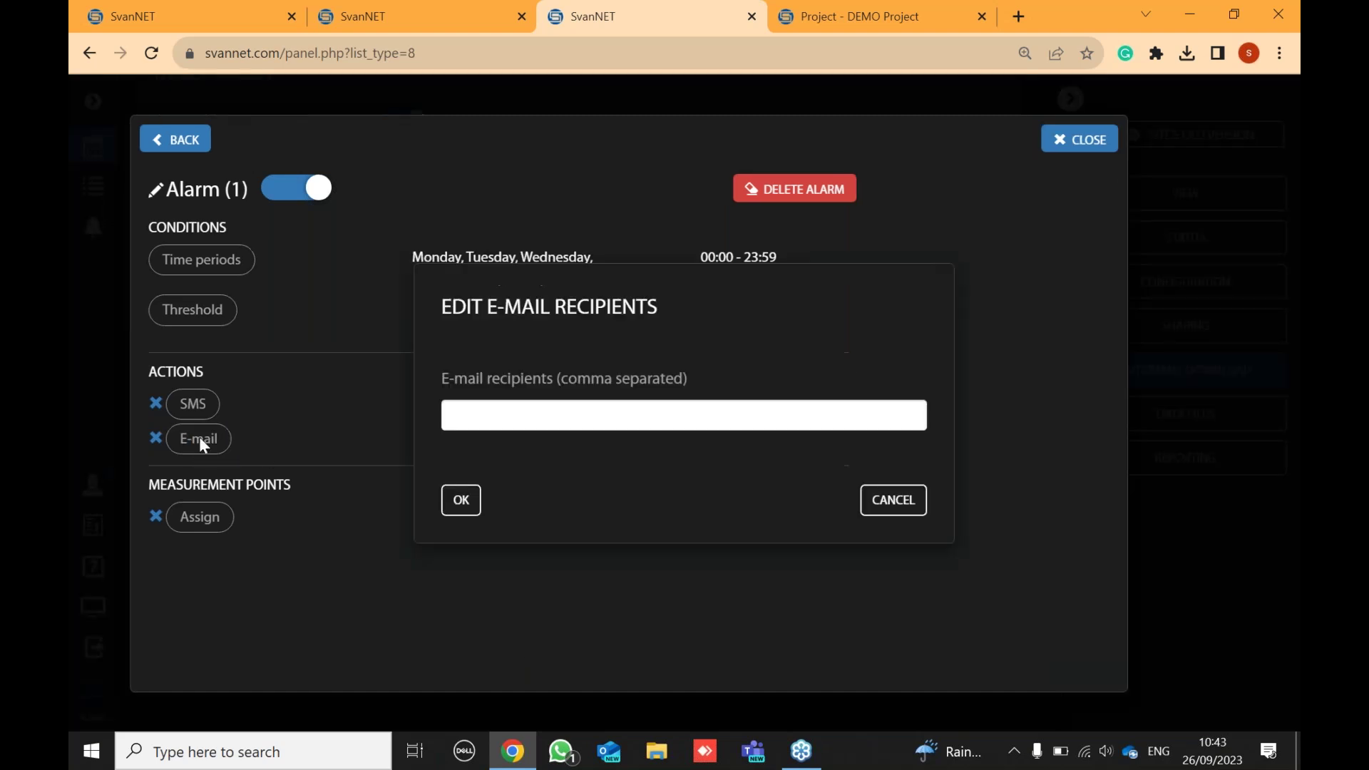
{"action": "left_click", "coordinate": [474, 416]}
{"action": "left_click", "coordinate": [827, 311]}
{"action": "left_click", "coordinate": [561, 419]}
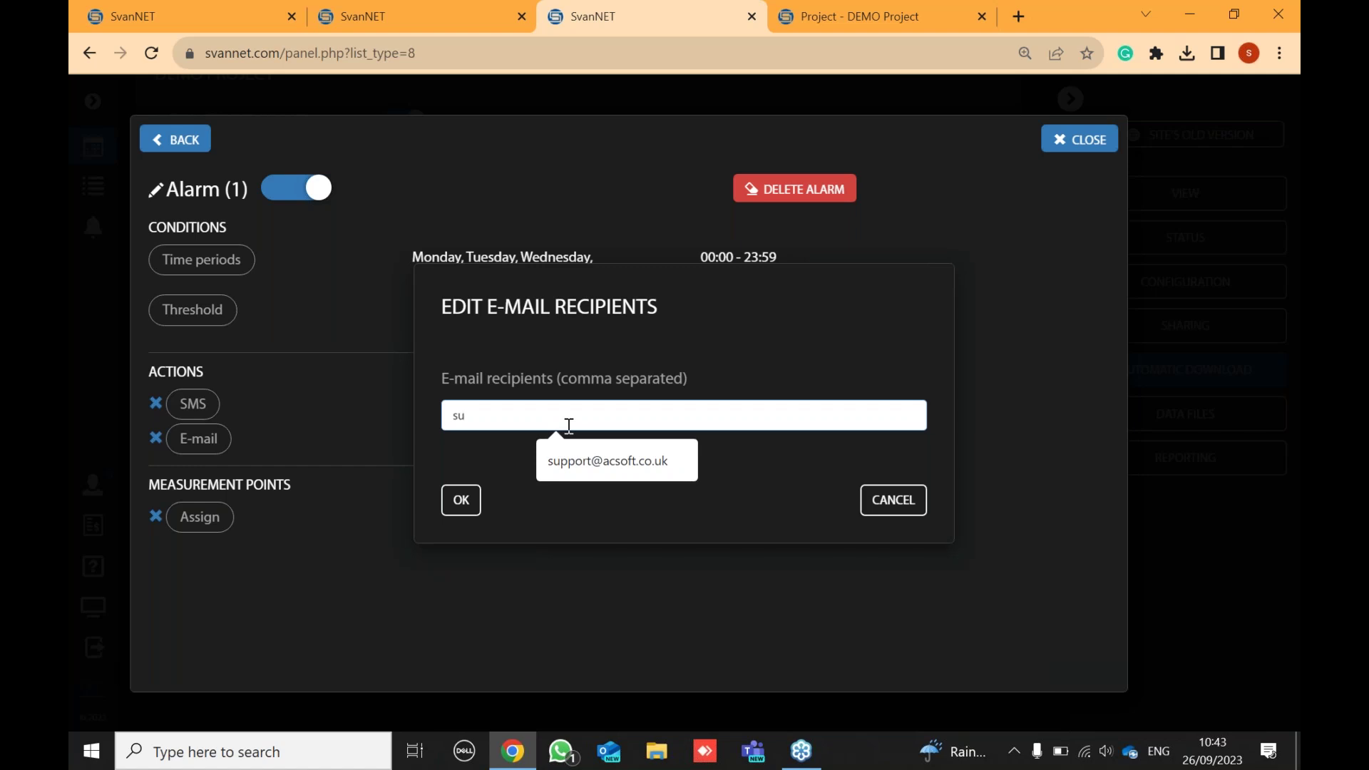
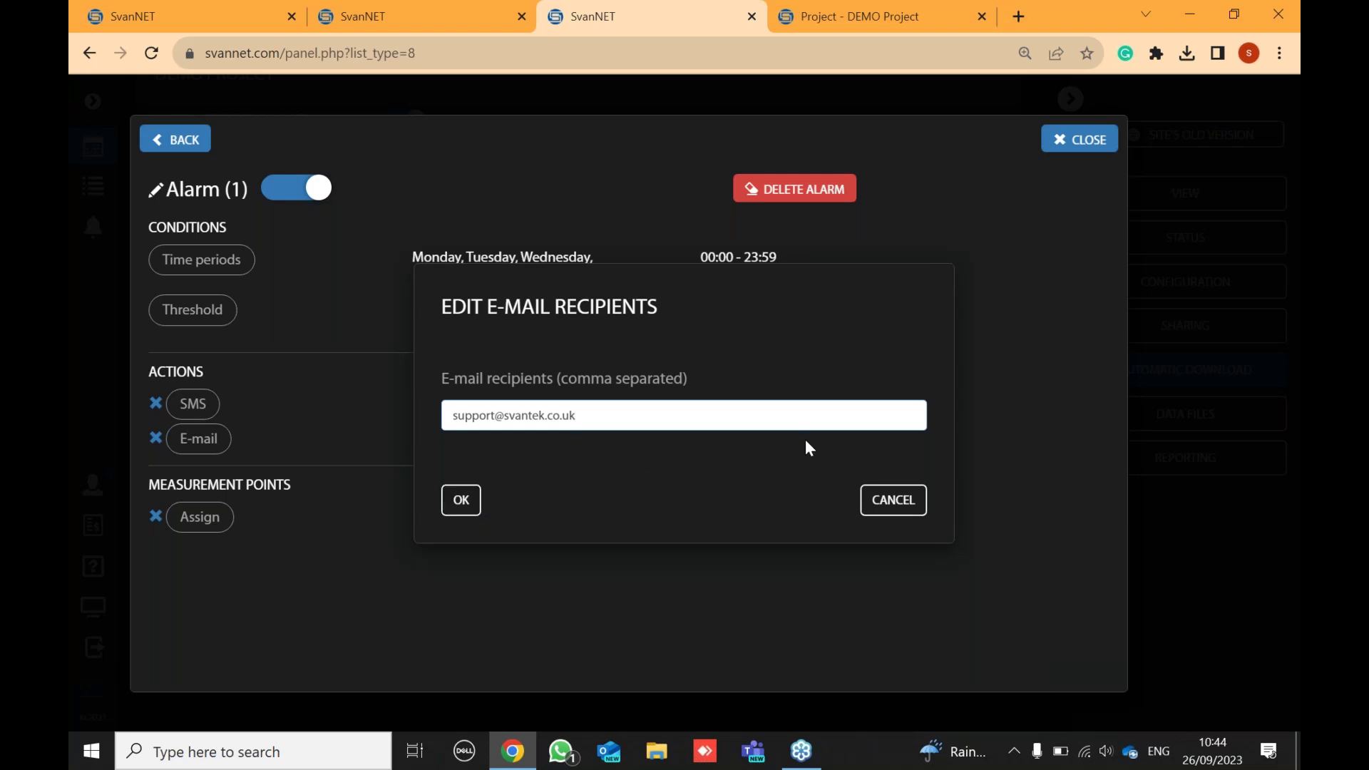
{"action": "left_click", "coordinate": [460, 500]}
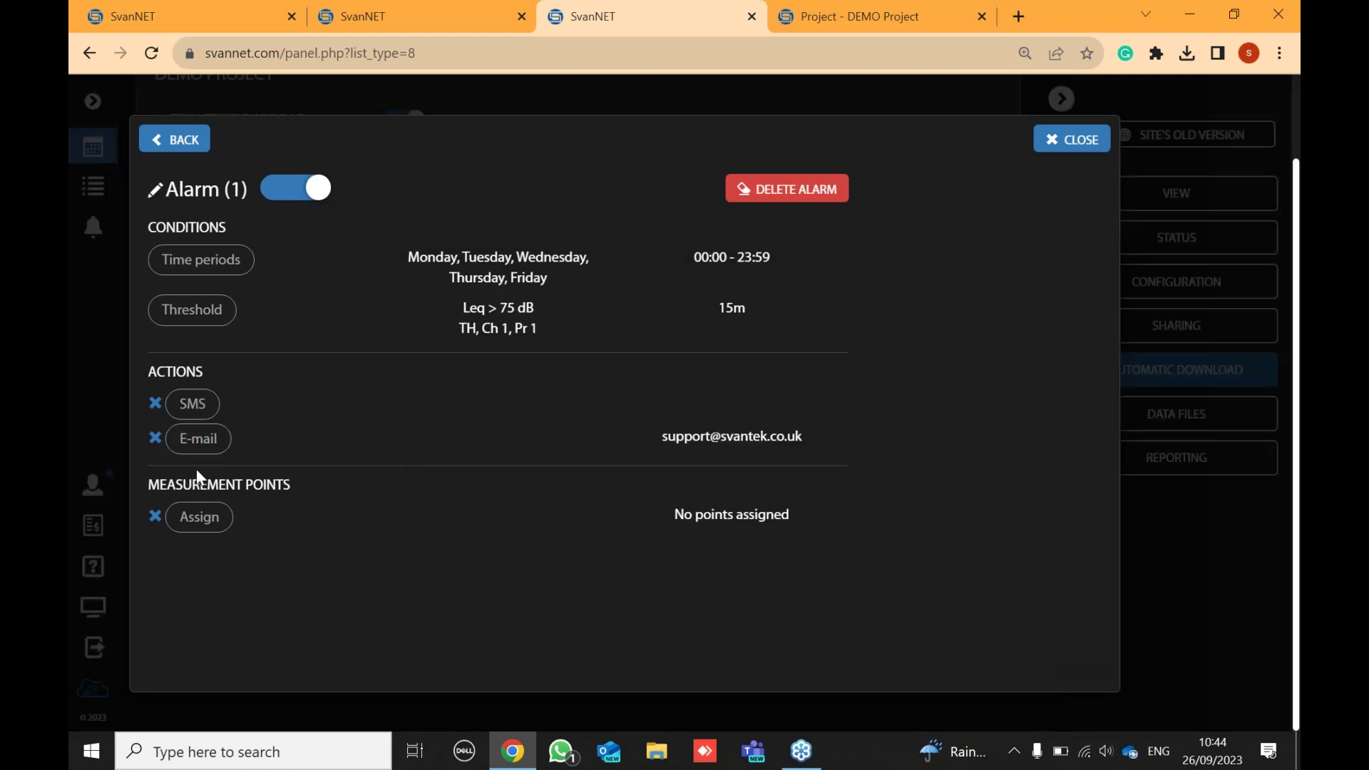
- Assign measurement point MP1 to Alarm (1), leaving VP1 unassigned
{"action": "left_click", "coordinate": [200, 518]}
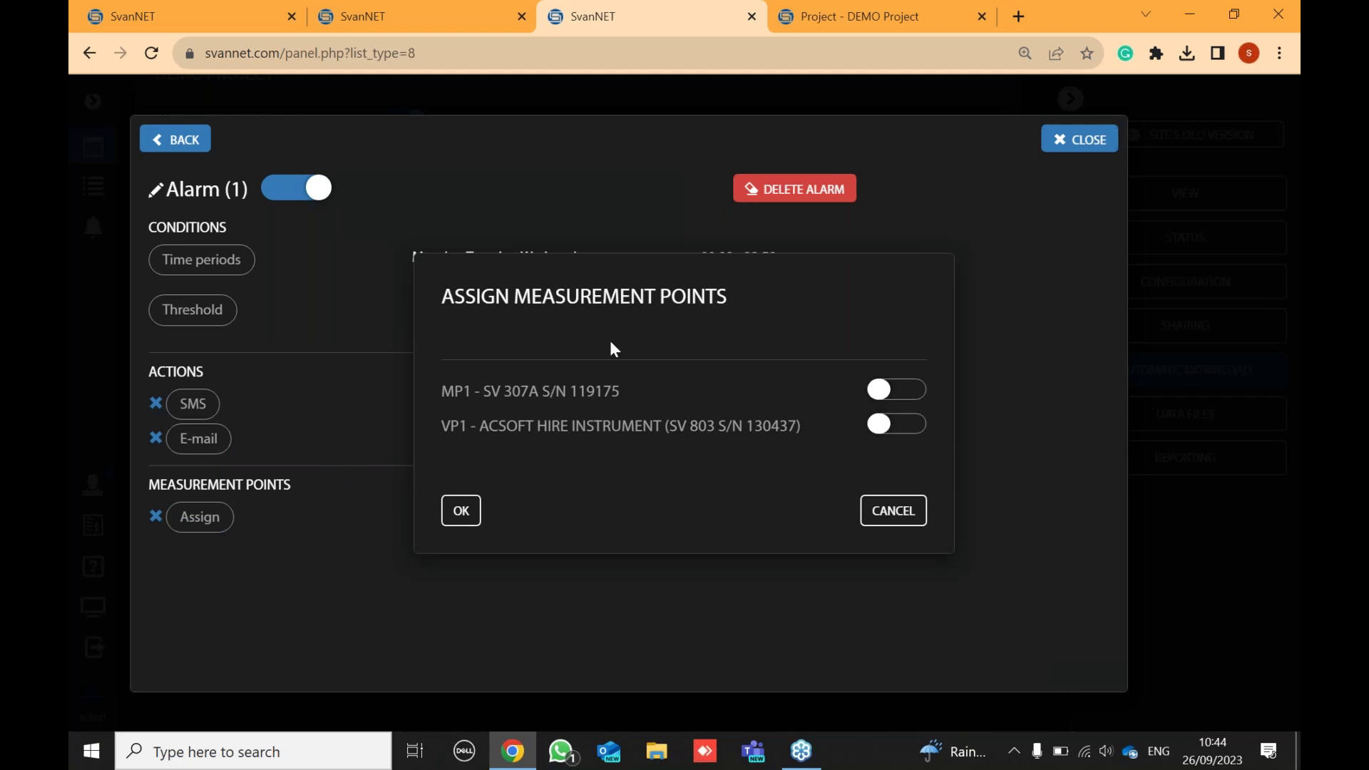
{"action": "left_click", "coordinate": [903, 392]}
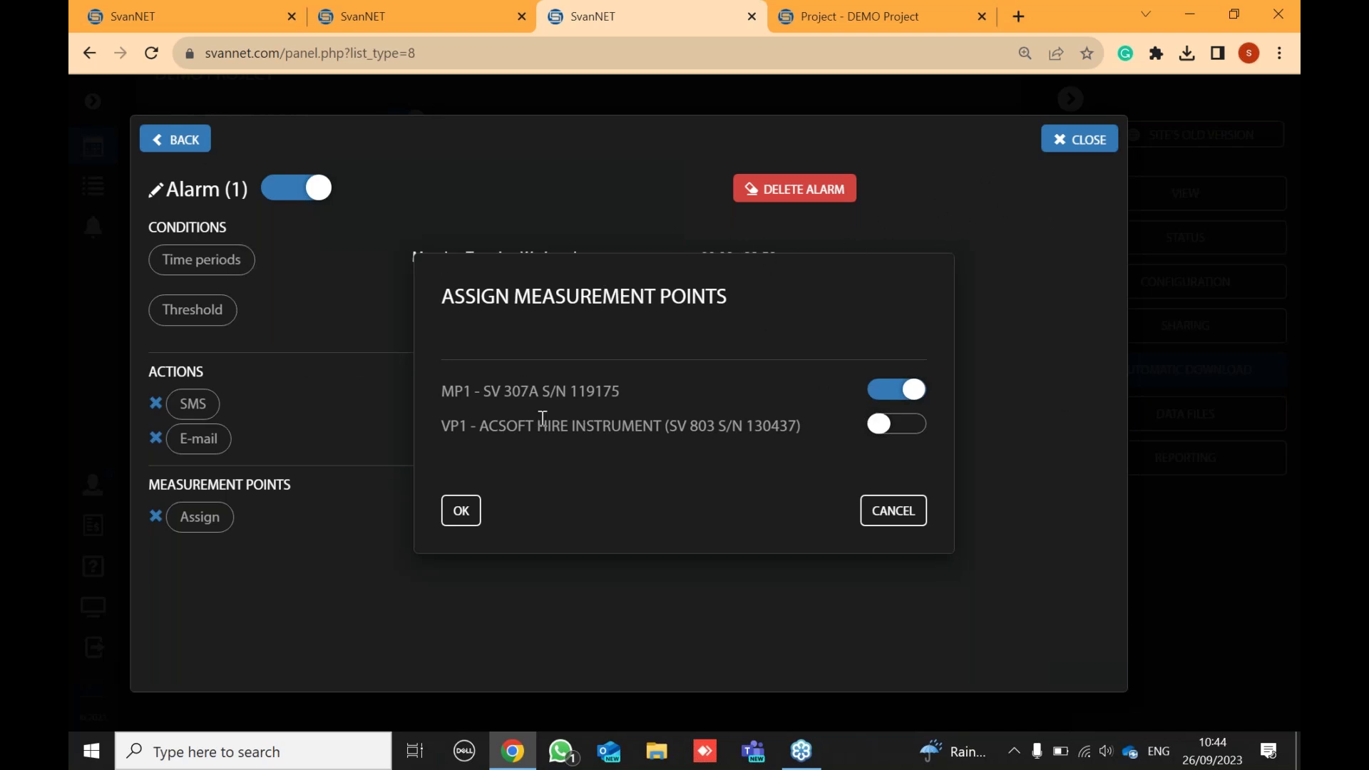
{"action": "left_click", "coordinate": [459, 510]}
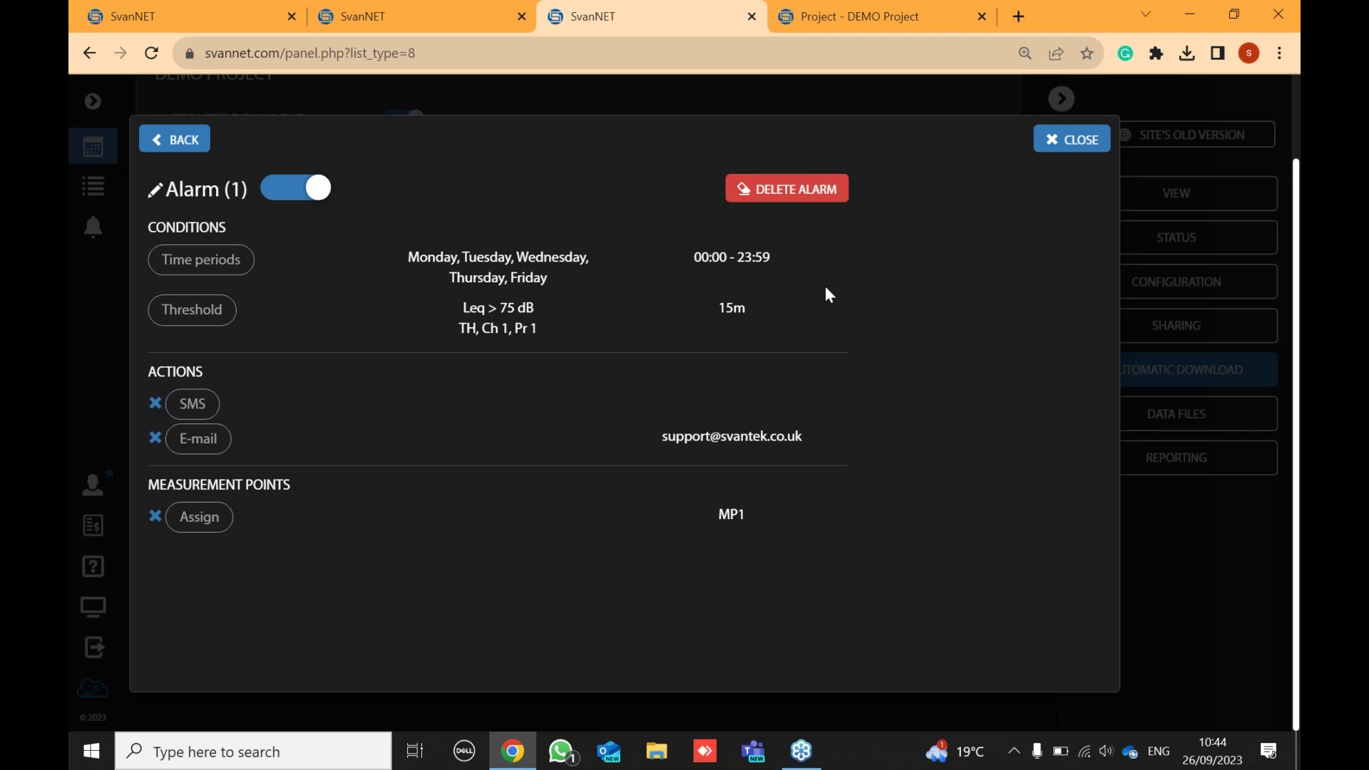
- Toggle Alarm (1) off and back on, keep its name unchanged, and close the alarms window
{"action": "left_click", "coordinate": [192, 142]}
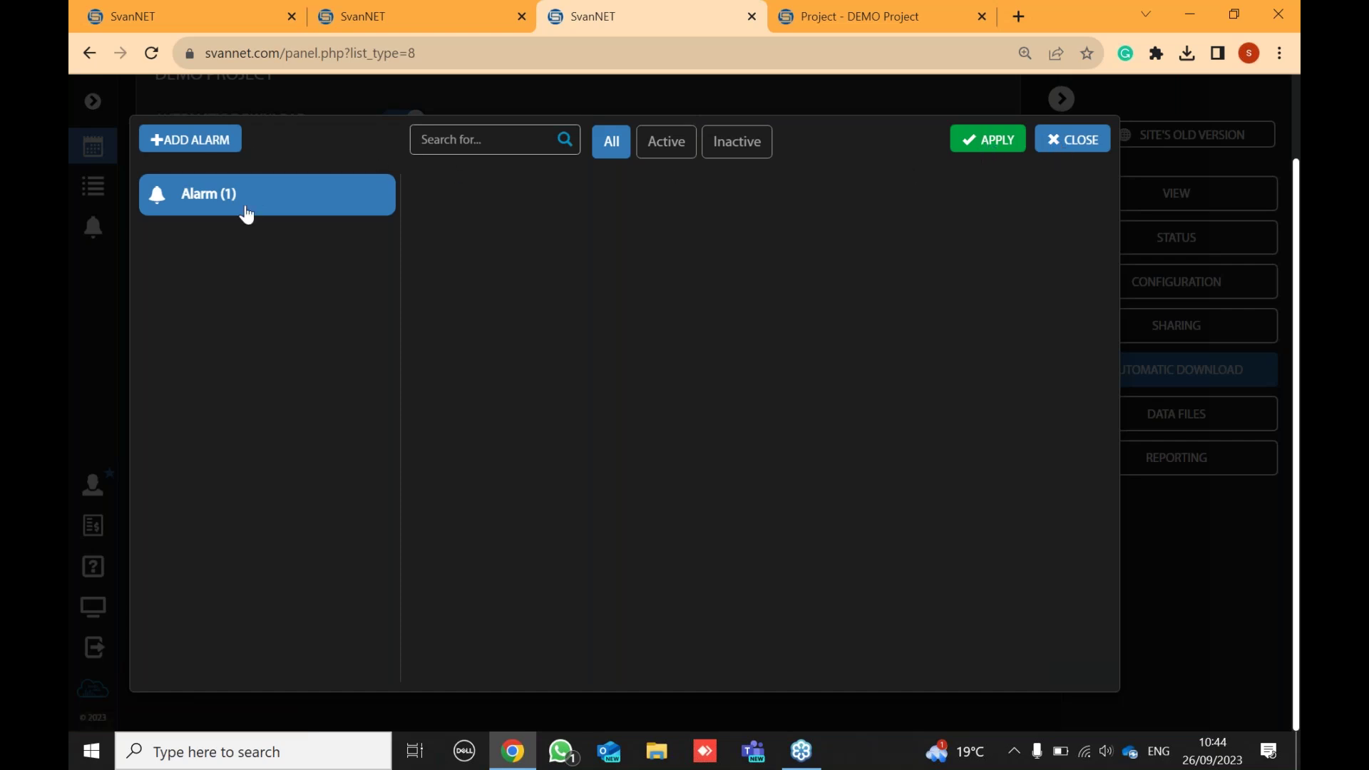
{"action": "left_click", "coordinate": [214, 207]}
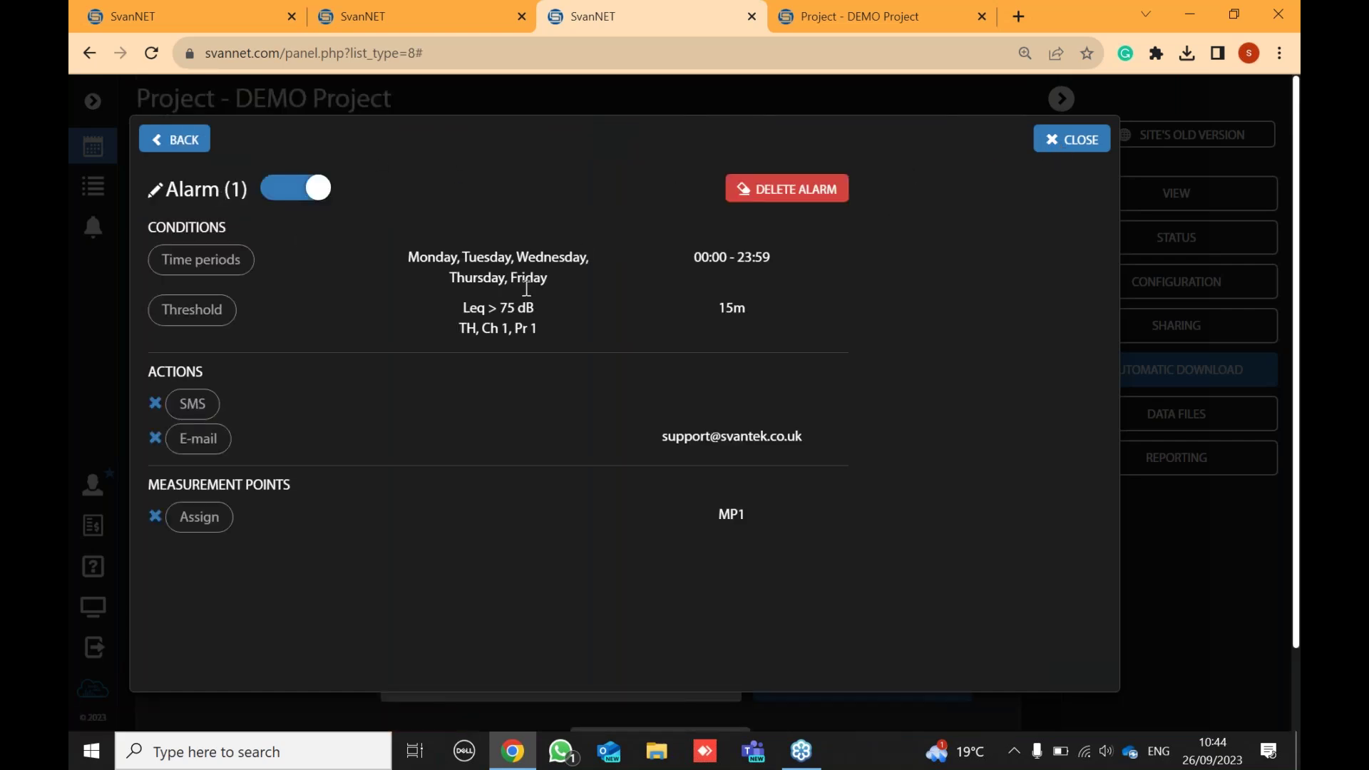
{"action": "left_click", "coordinate": [288, 191]}
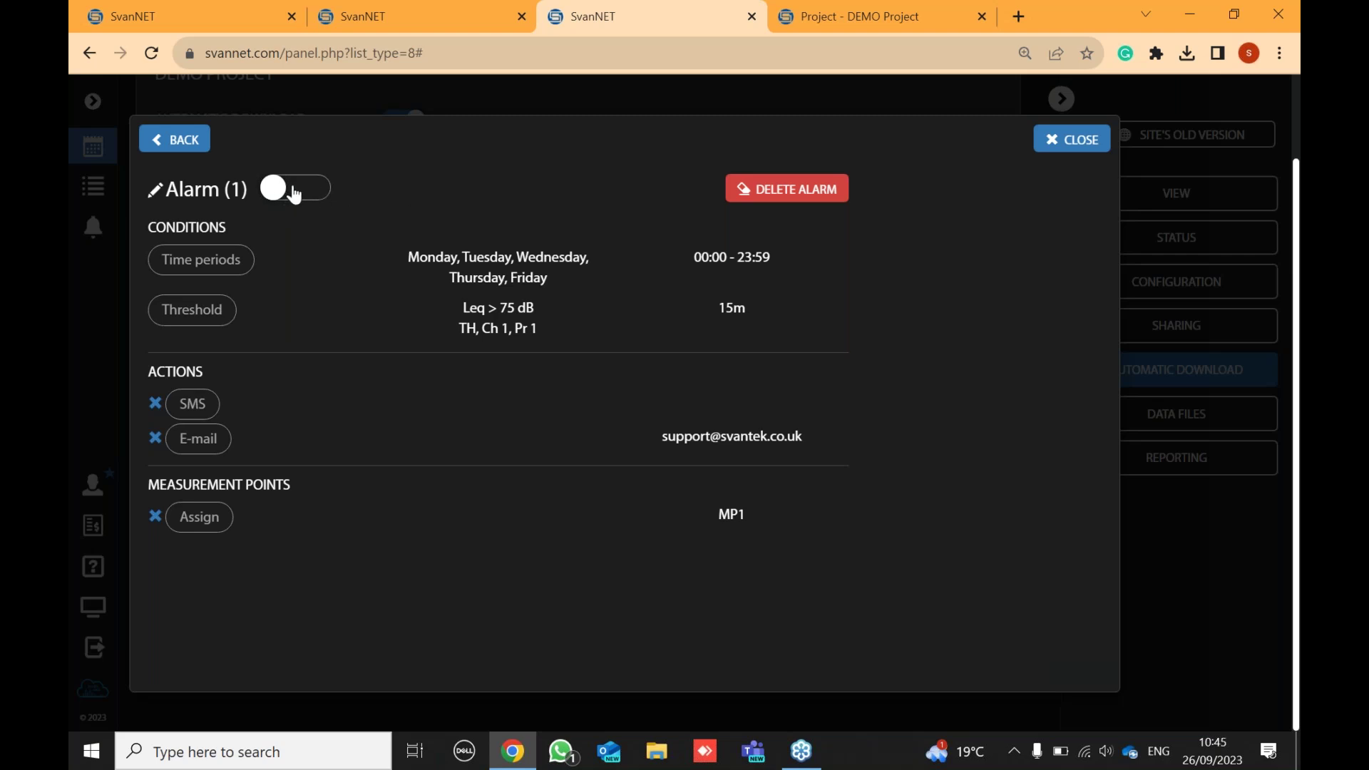
{"action": "left_click", "coordinate": [301, 203]}
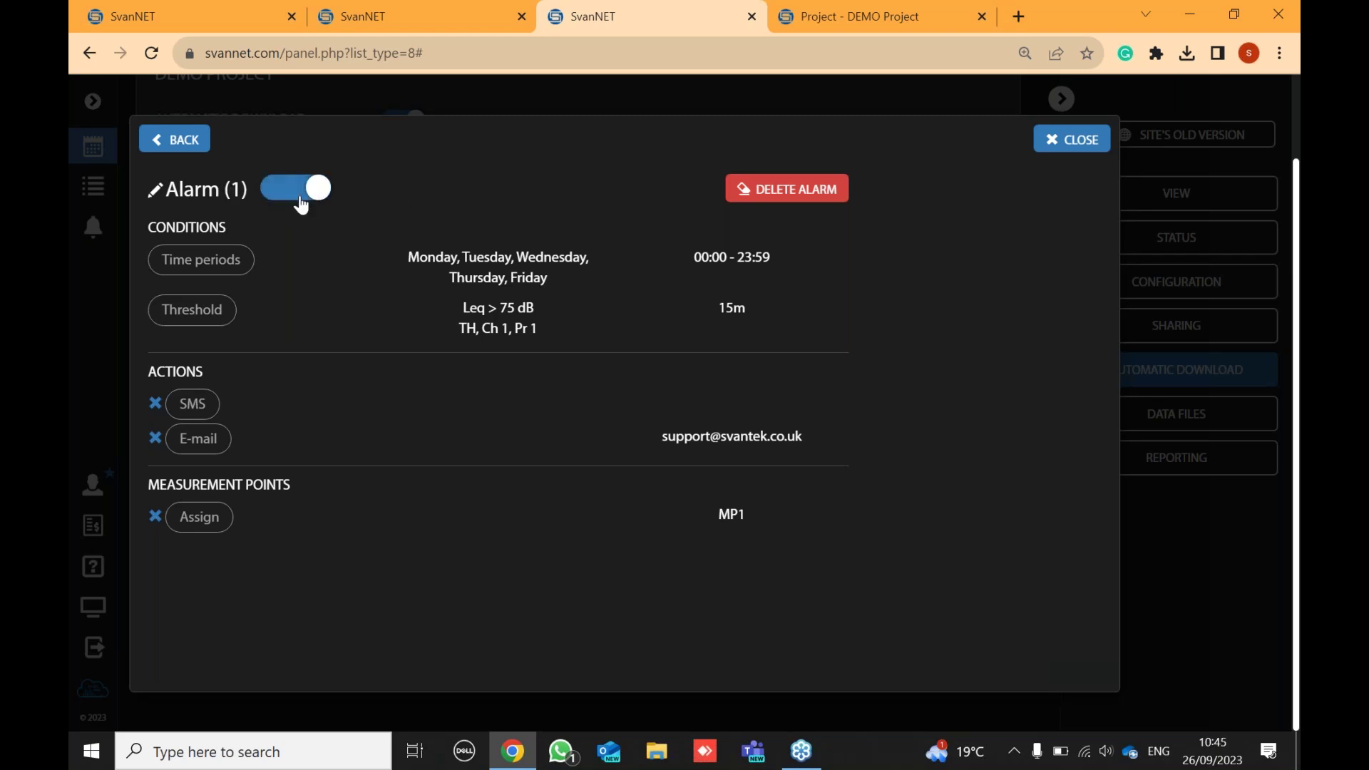
{"action": "left_click", "coordinate": [156, 196]}
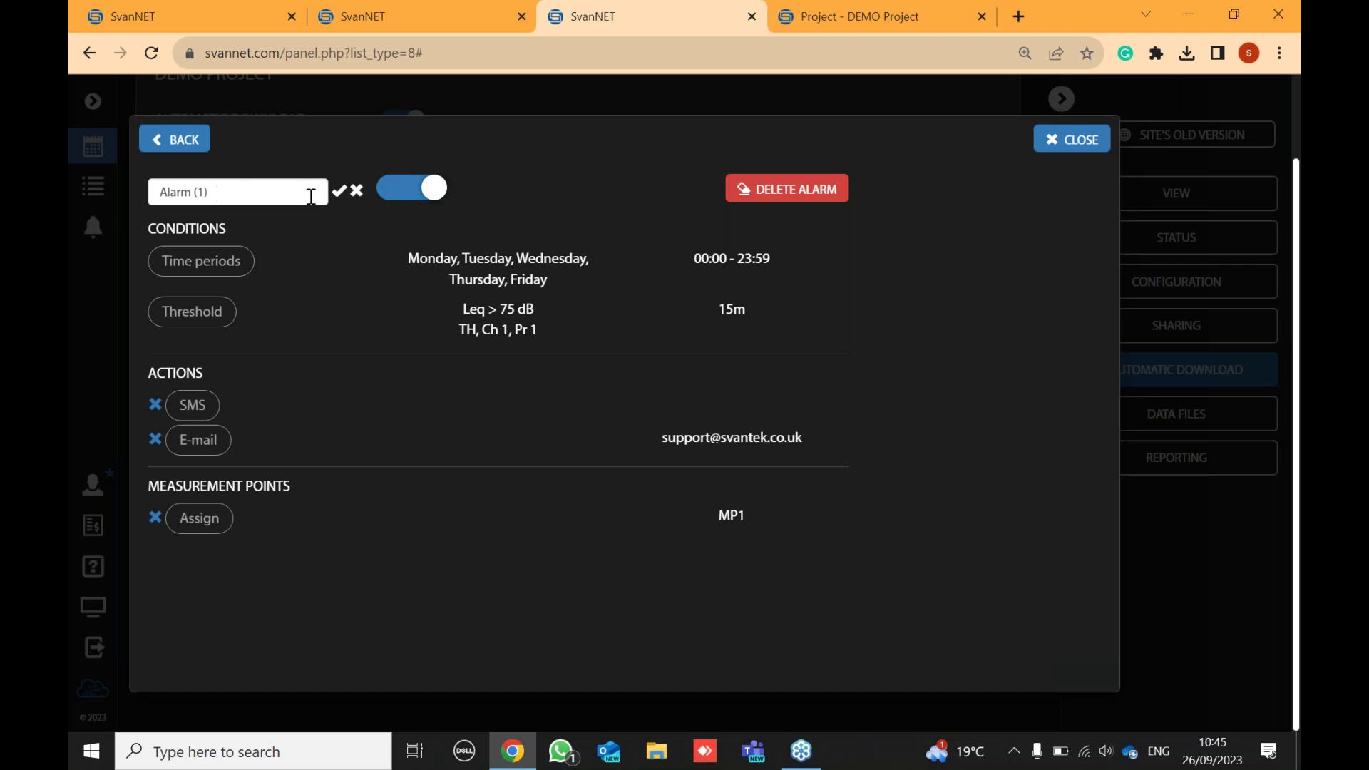
{"action": "left_click", "coordinate": [338, 192]}
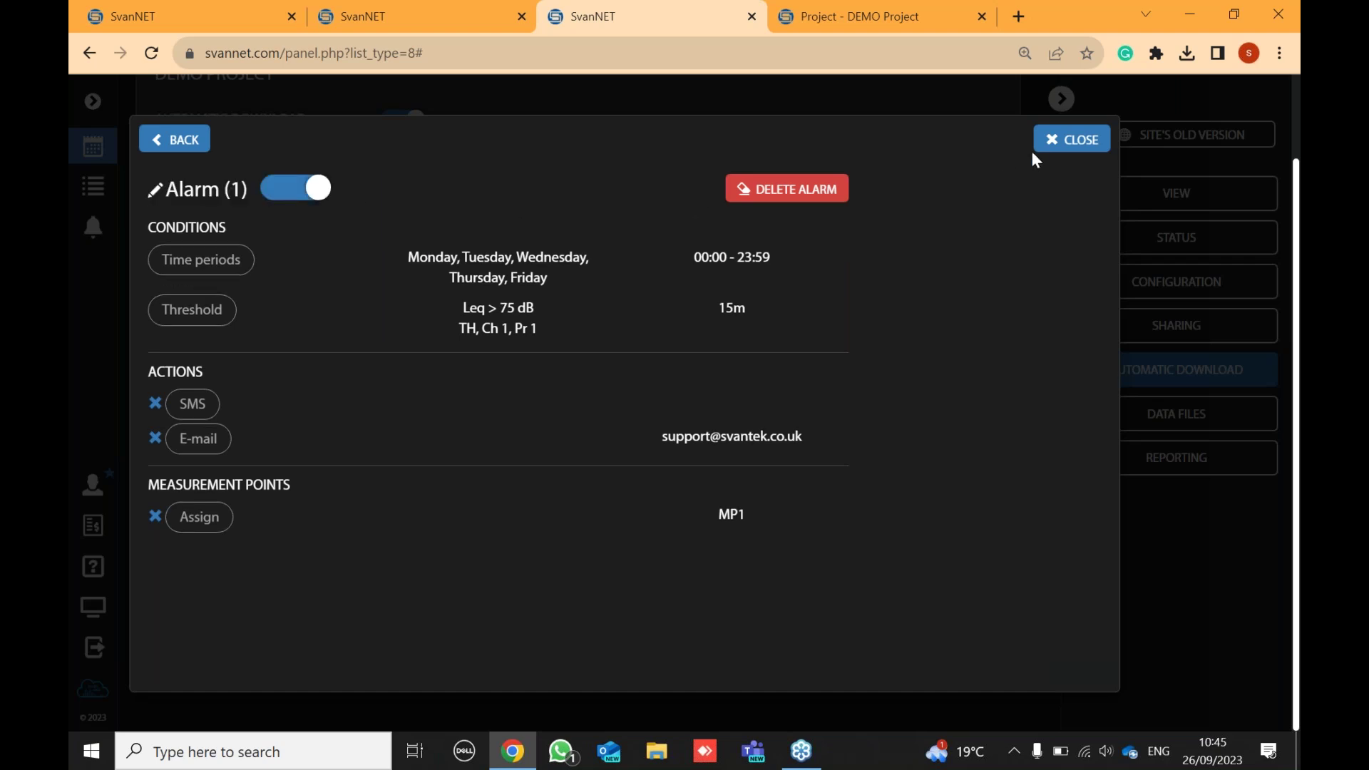
{"action": "left_click", "coordinate": [1054, 143]}
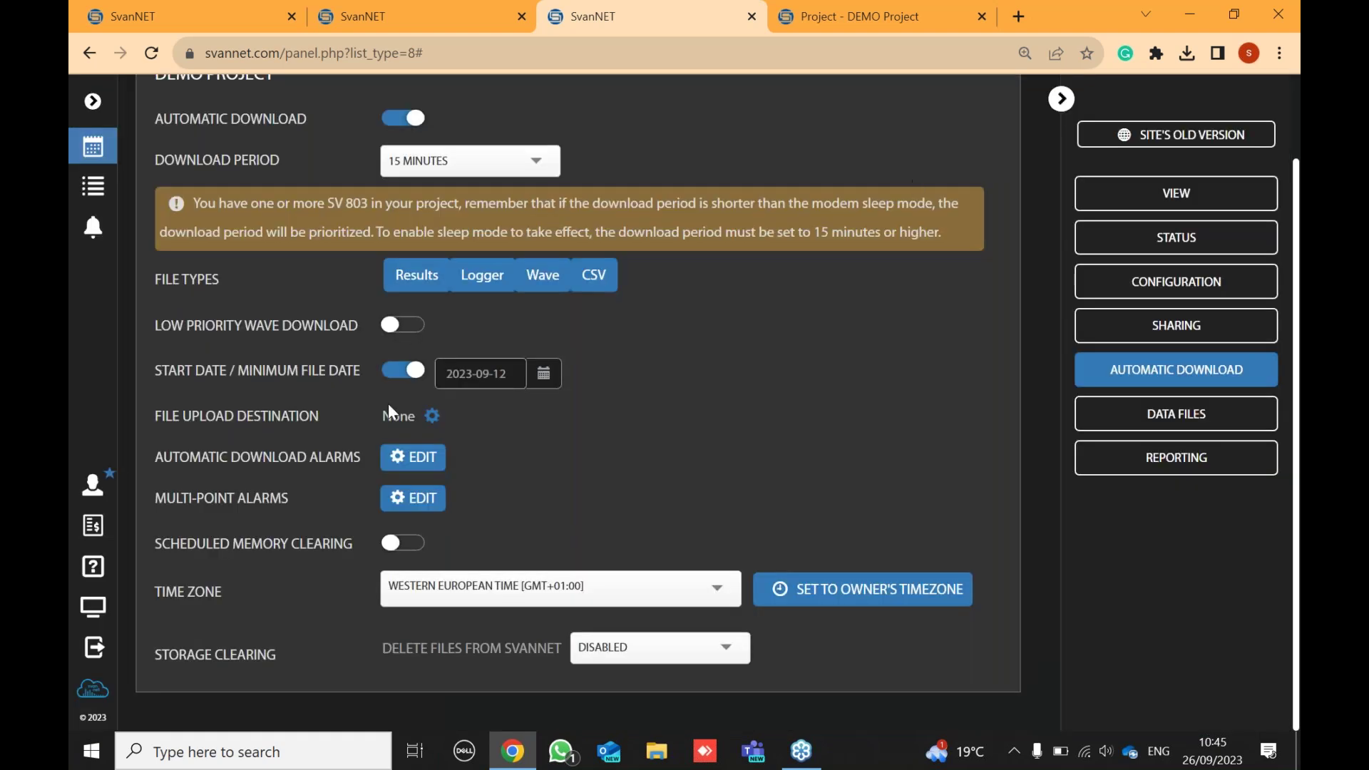
- Add a new automatic download alarm and set its threshold result type to Vib Vel TH
{"action": "left_click", "coordinate": [413, 457]}
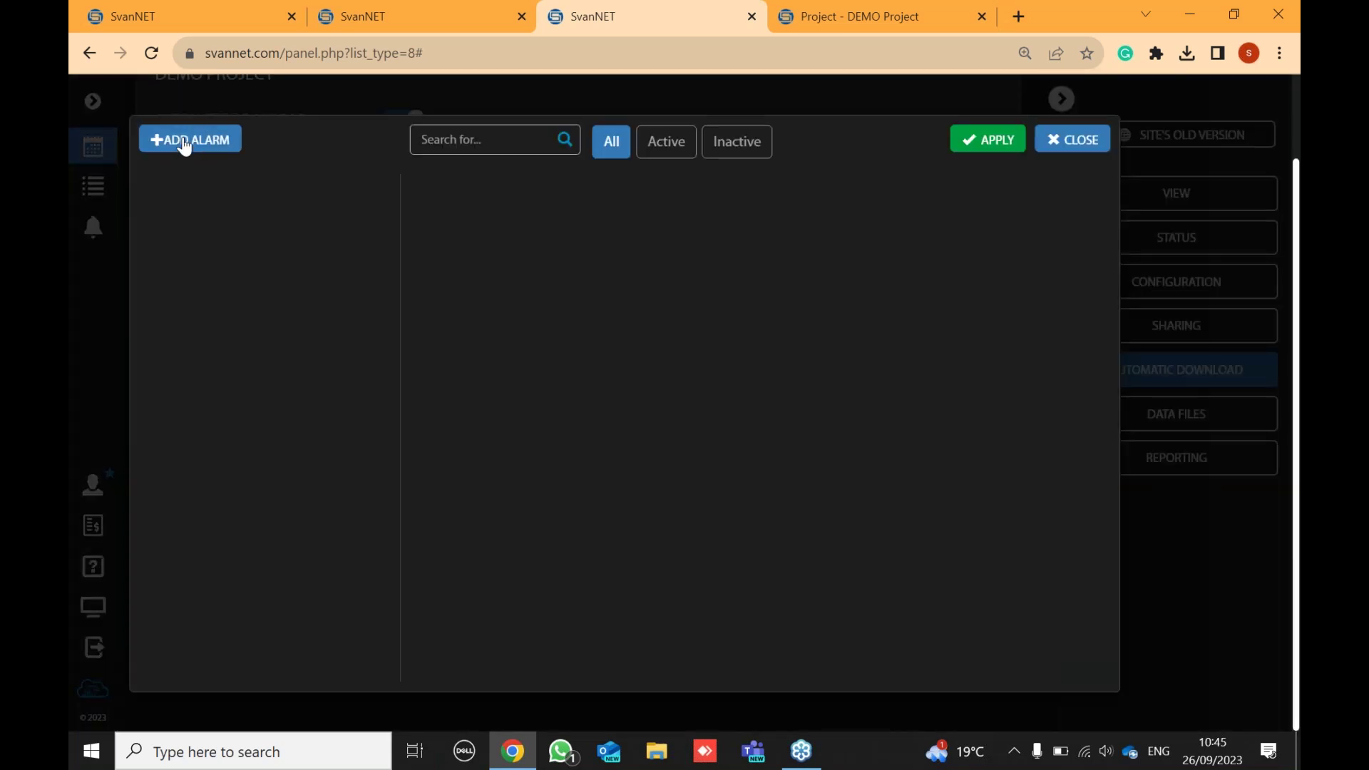
{"action": "left_click", "coordinate": [184, 147]}
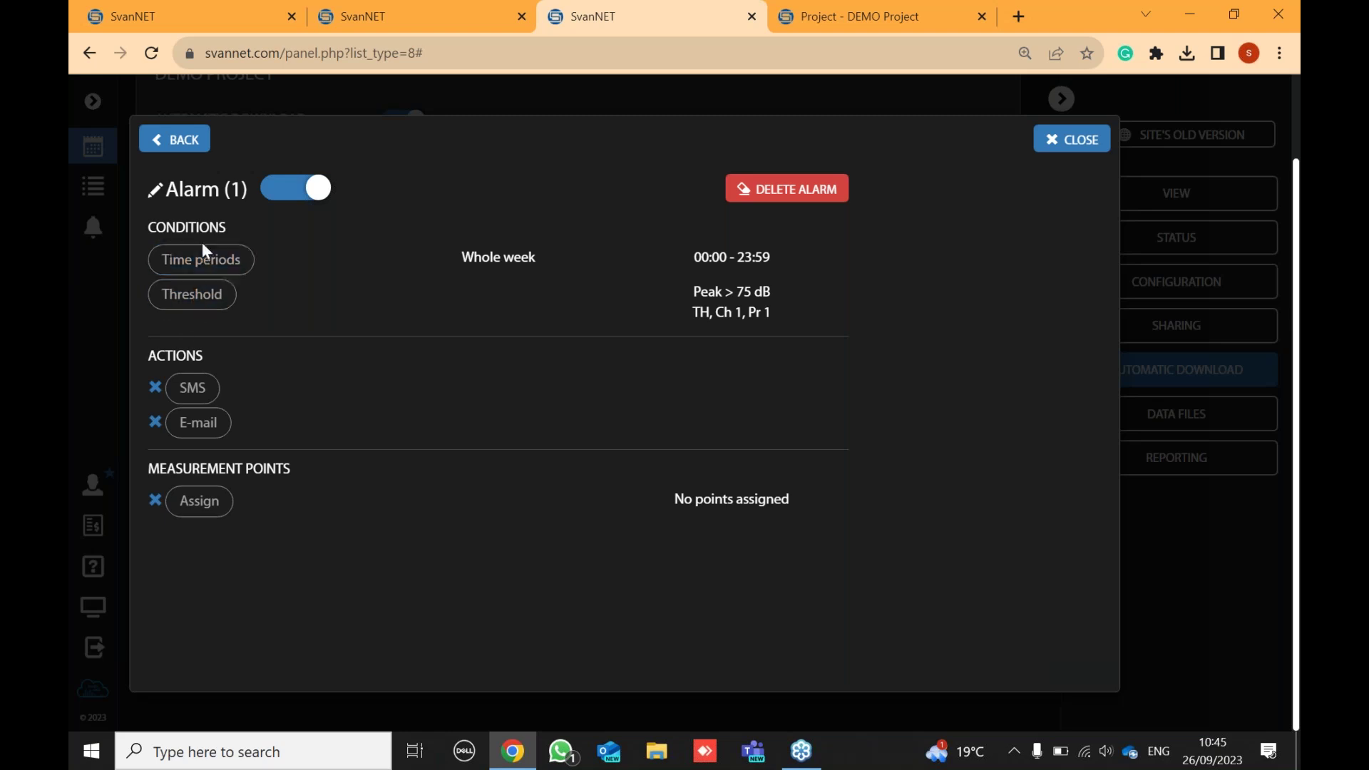
{"action": "left_click", "coordinate": [192, 303]}
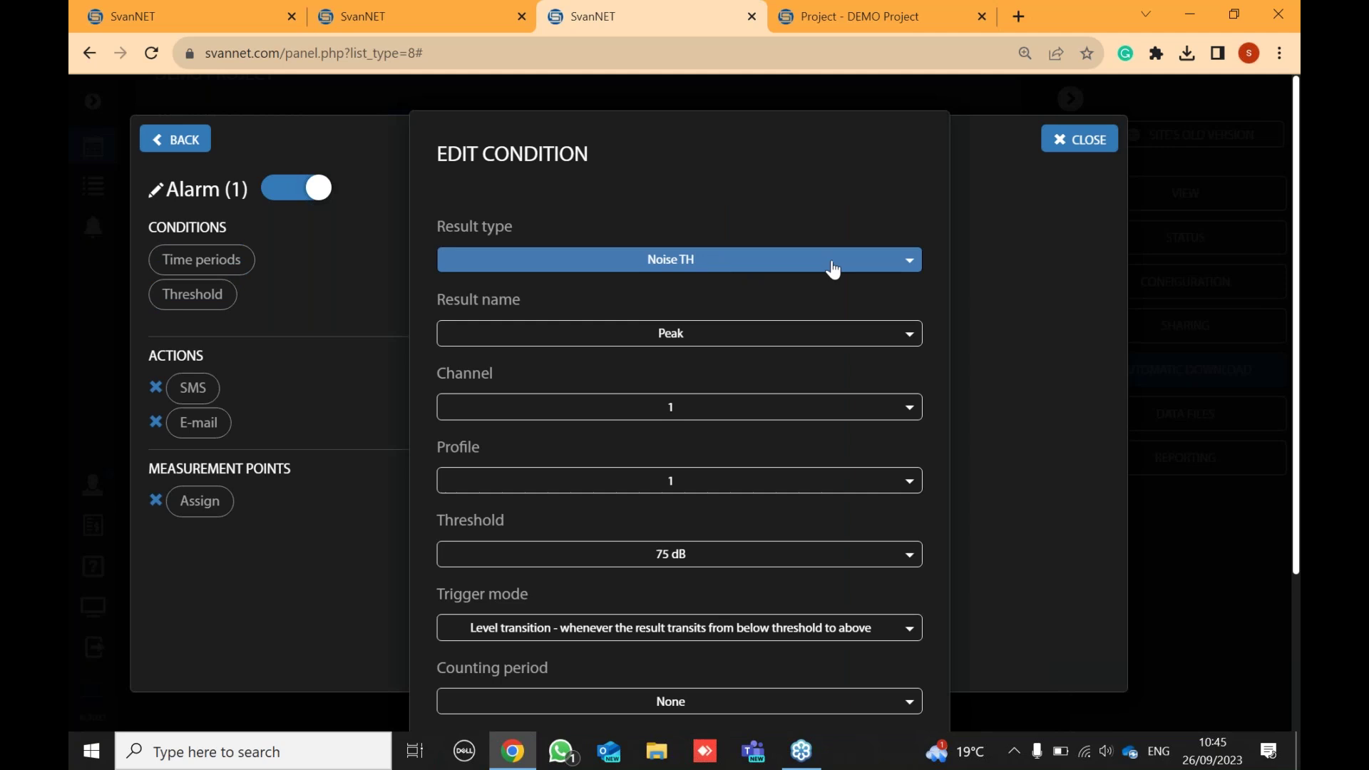
{"action": "left_click", "coordinate": [678, 260]}
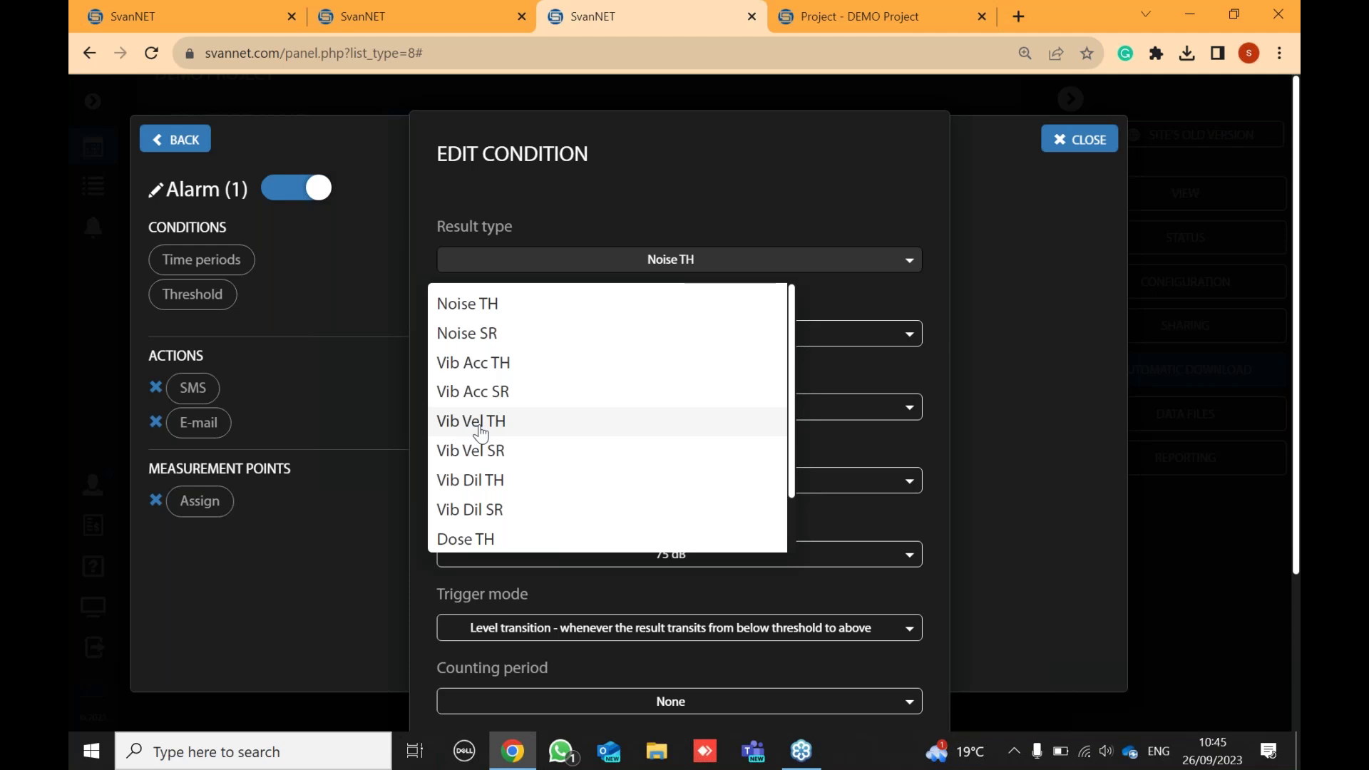
{"action": "left_click", "coordinate": [470, 424]}
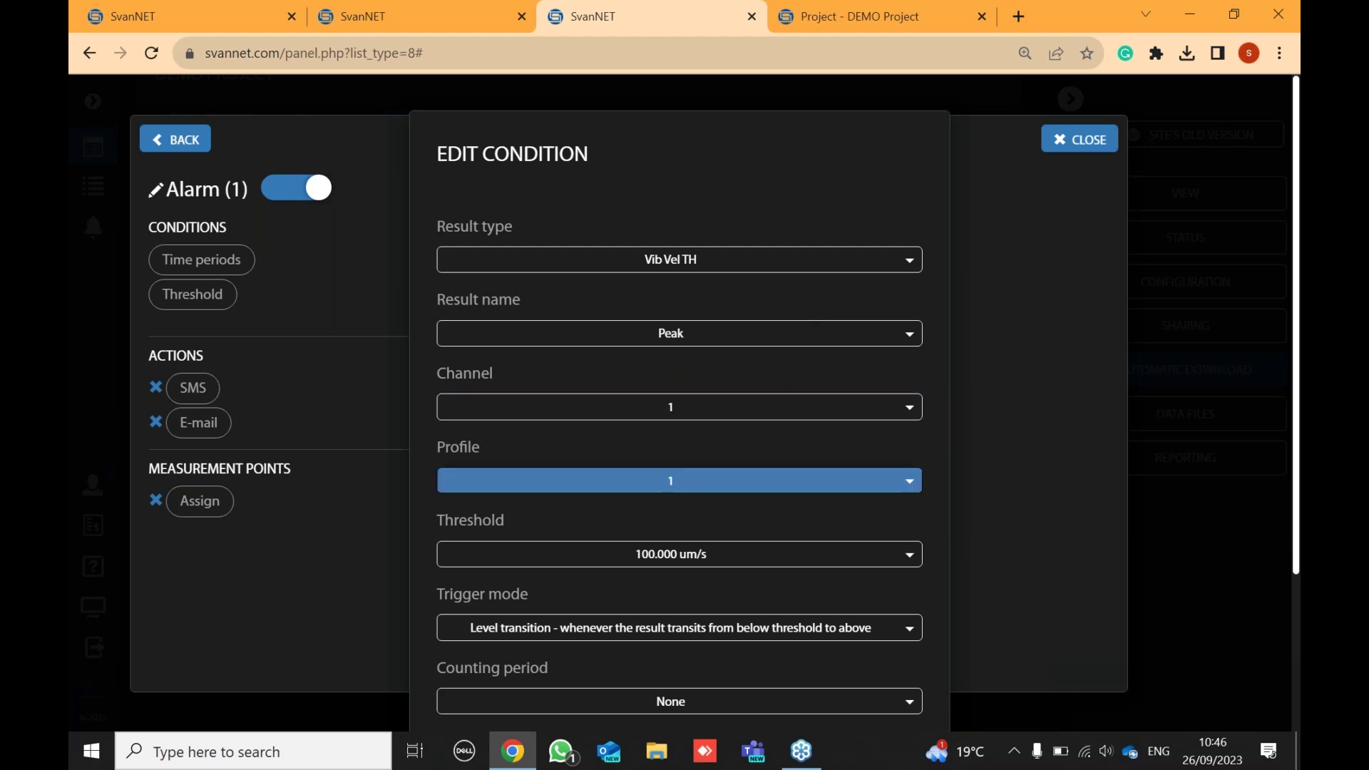
- Set the threshold condition to channel 1 with a 1.995 mm/s threshold value
{"action": "left_click", "coordinate": [717, 406]}
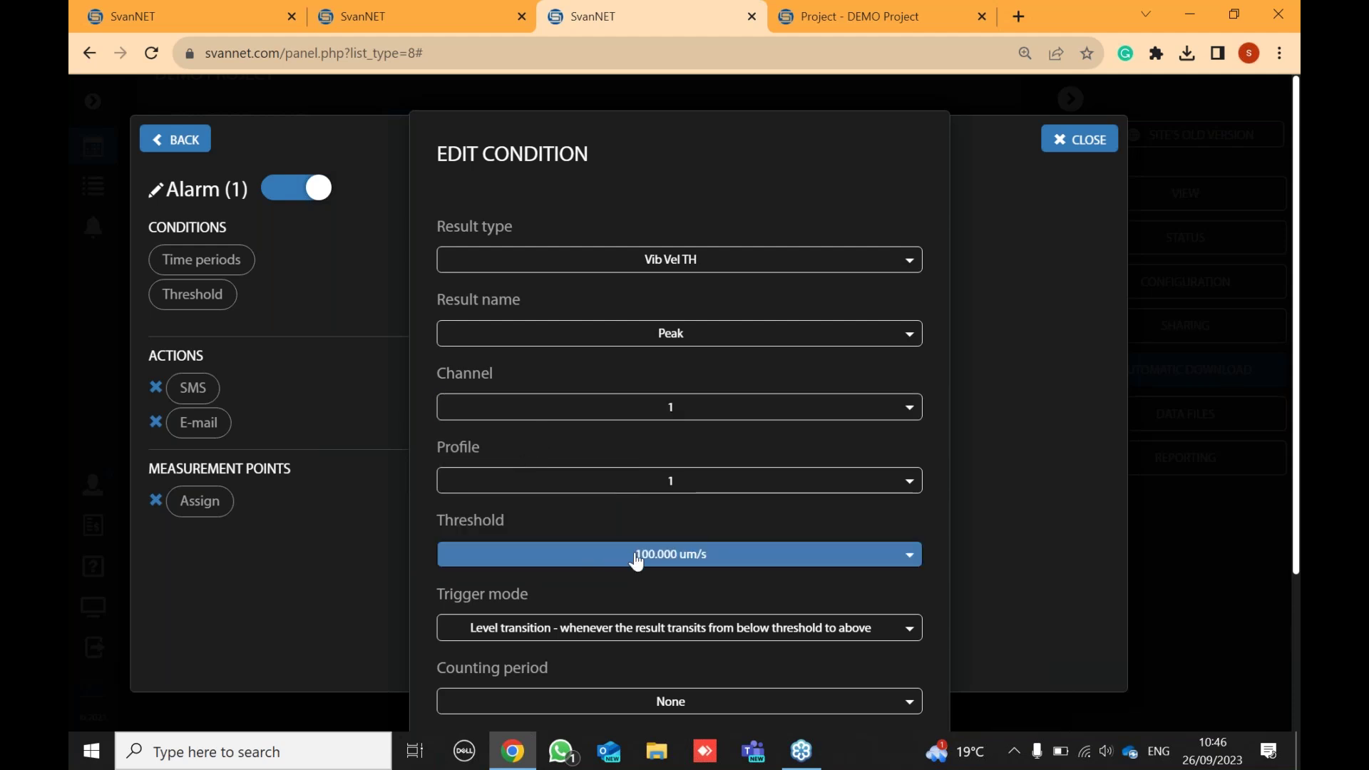
{"action": "left_click", "coordinate": [738, 563]}
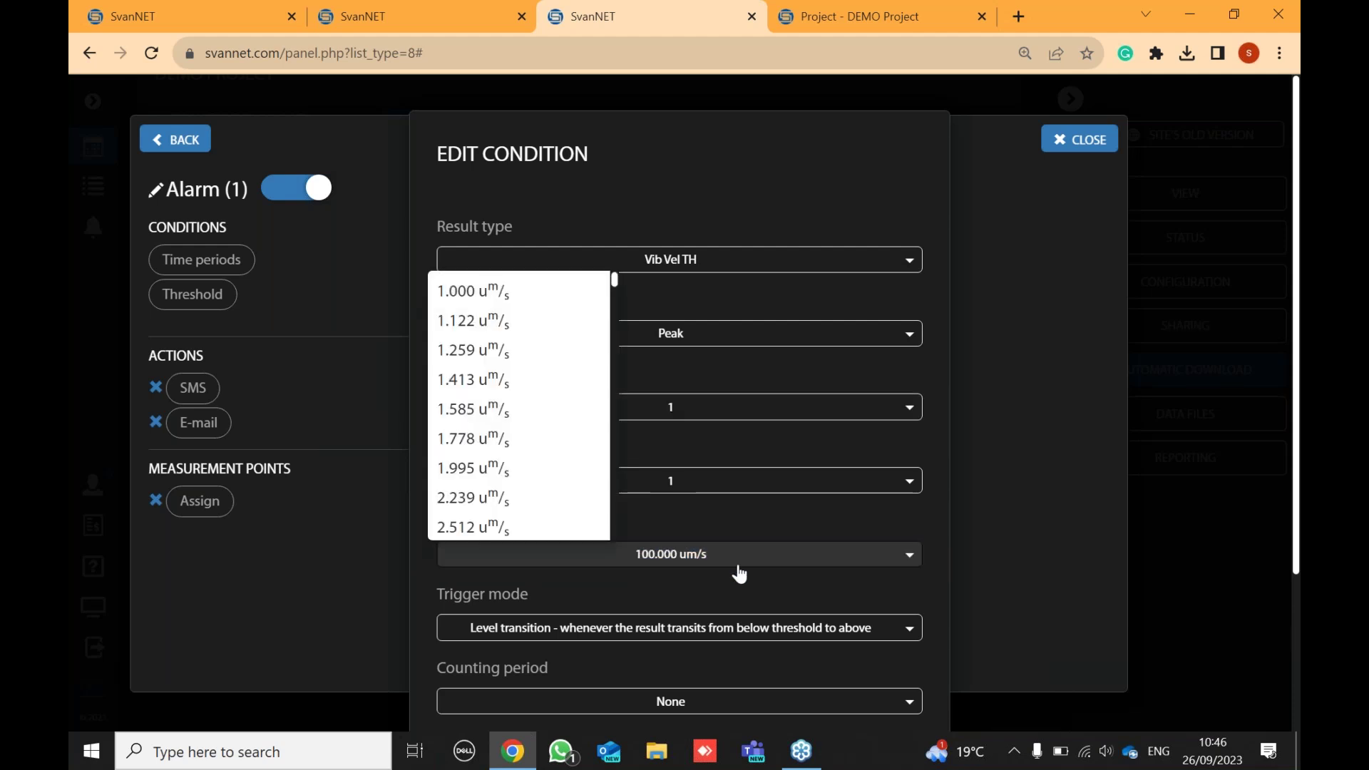
{"action": "scroll", "coordinate": [505, 393], "scroll_direction": "down", "scroll_amount": 8}
{"action": "scroll", "coordinate": [506, 394], "scroll_direction": "down", "scroll_amount": 15}
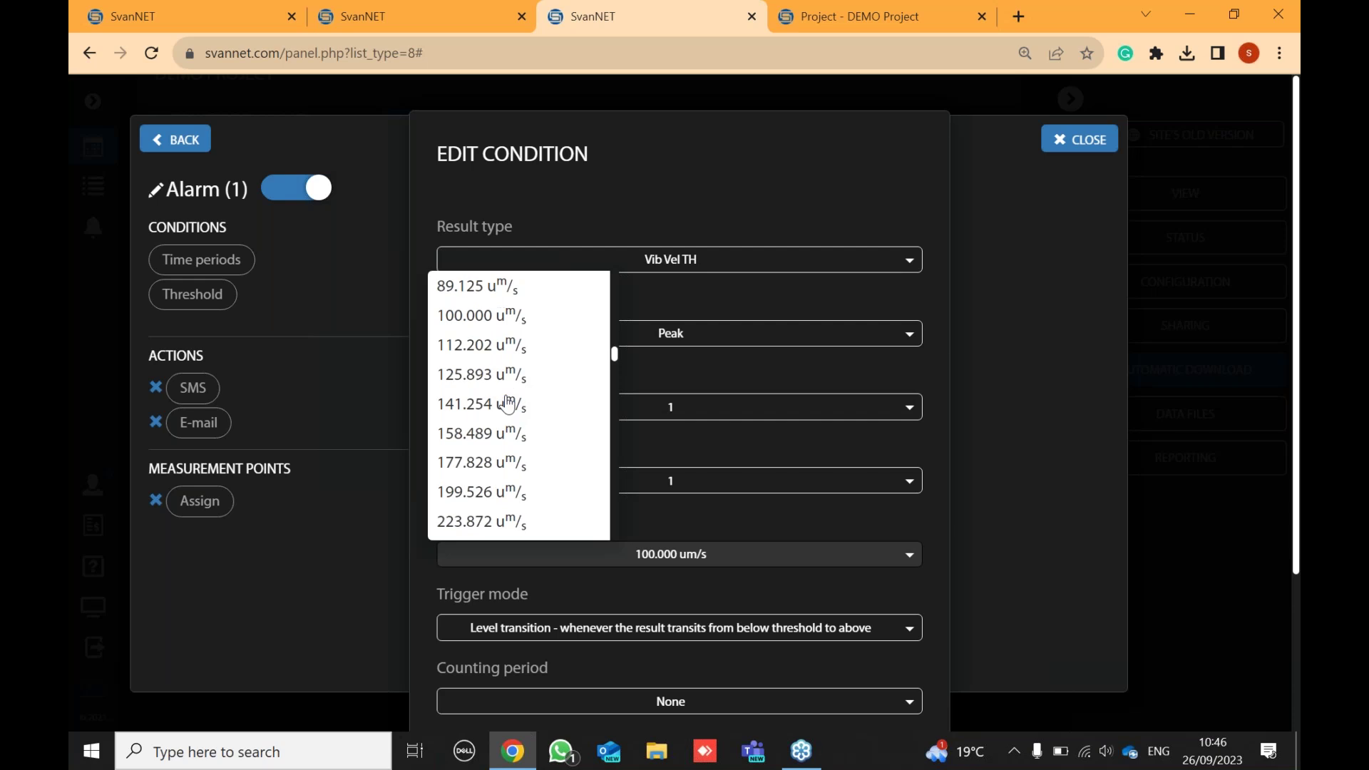
{"action": "scroll", "coordinate": [507, 404], "scroll_direction": "down", "scroll_amount": 4}
{"action": "scroll", "coordinate": [507, 403], "scroll_direction": "up", "scroll_amount": 1}
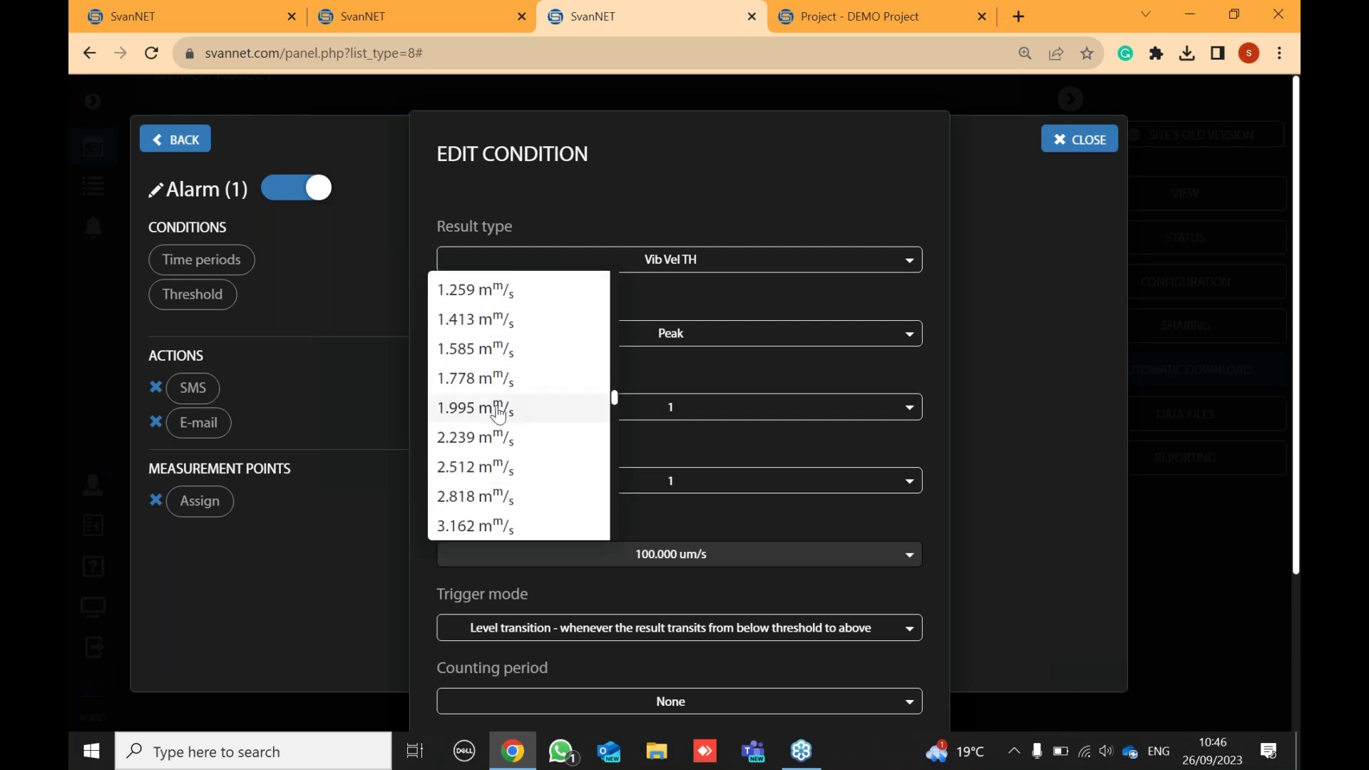
{"action": "left_click", "coordinate": [507, 405]}
{"action": "scroll", "coordinate": [693, 415], "scroll_direction": "down", "scroll_amount": 1}
{"action": "scroll", "coordinate": [693, 416], "scroll_direction": "down", "scroll_amount": 3}
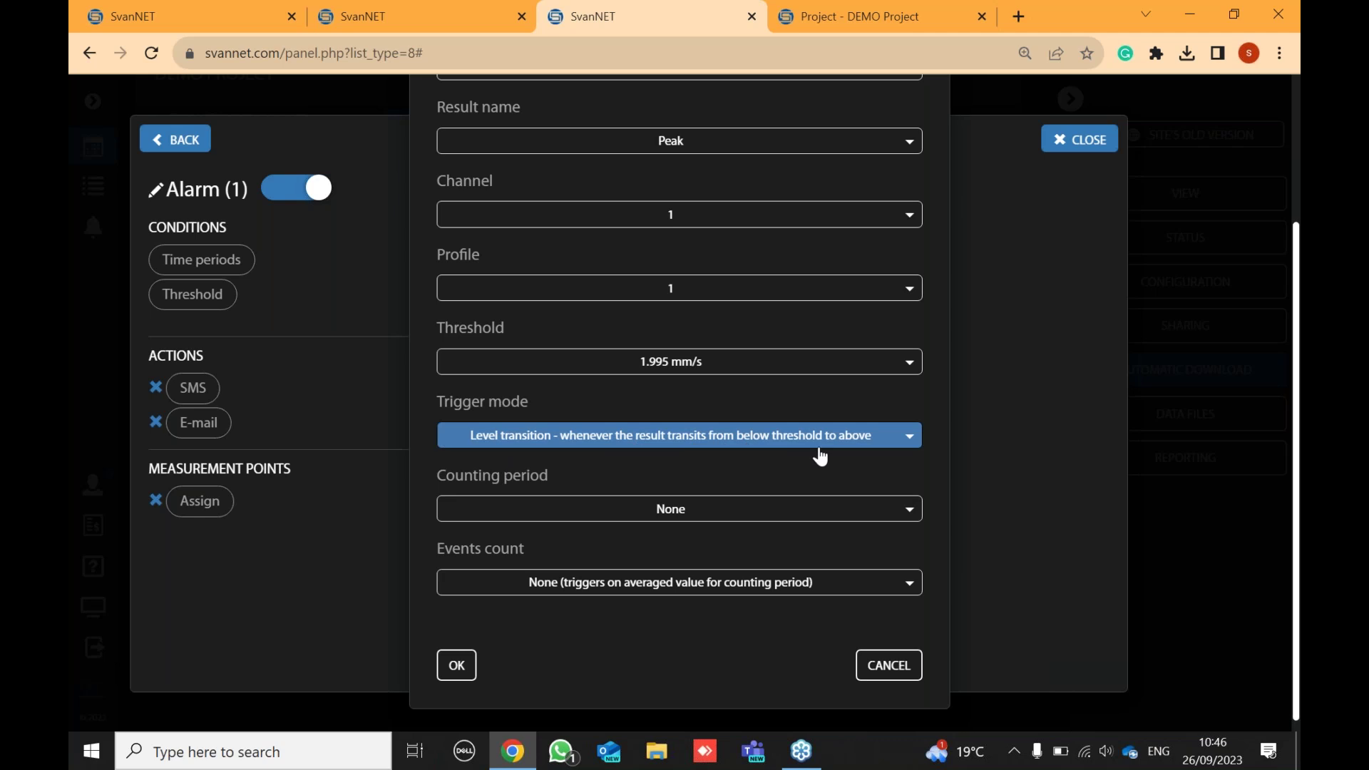
- Set the counting period to 1 minute and confirm the threshold condition
{"action": "left_click", "coordinate": [726, 511]}
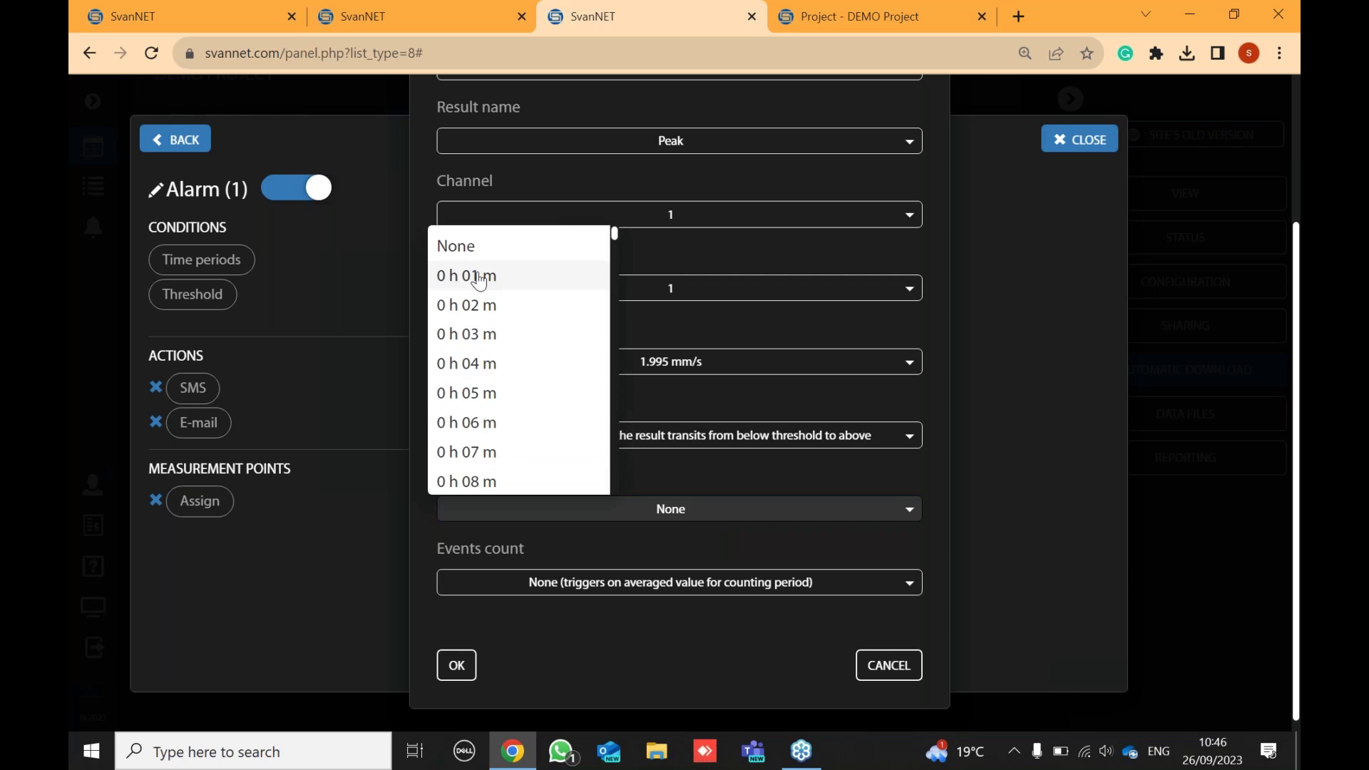
{"action": "left_click", "coordinate": [486, 393]}
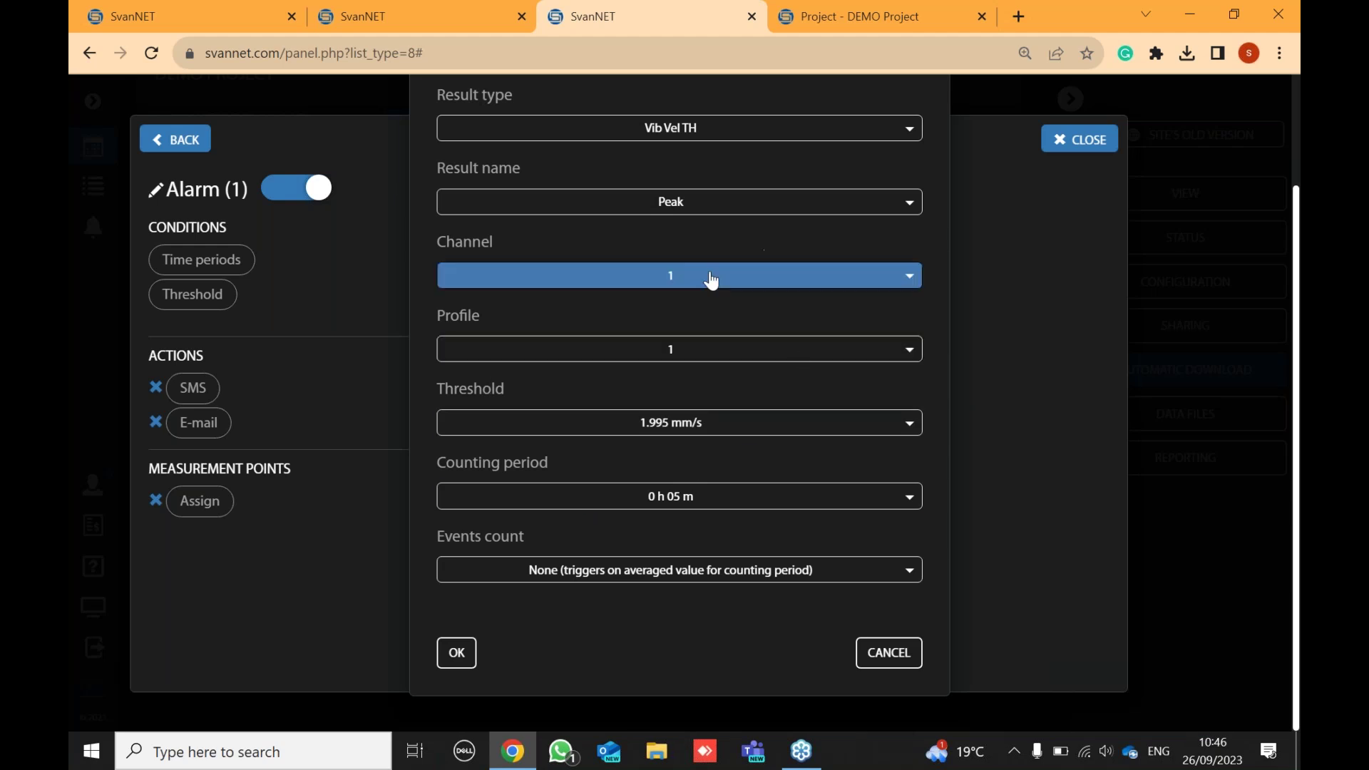
{"action": "left_click", "coordinate": [687, 487]}
{"action": "left_click", "coordinate": [479, 264]}
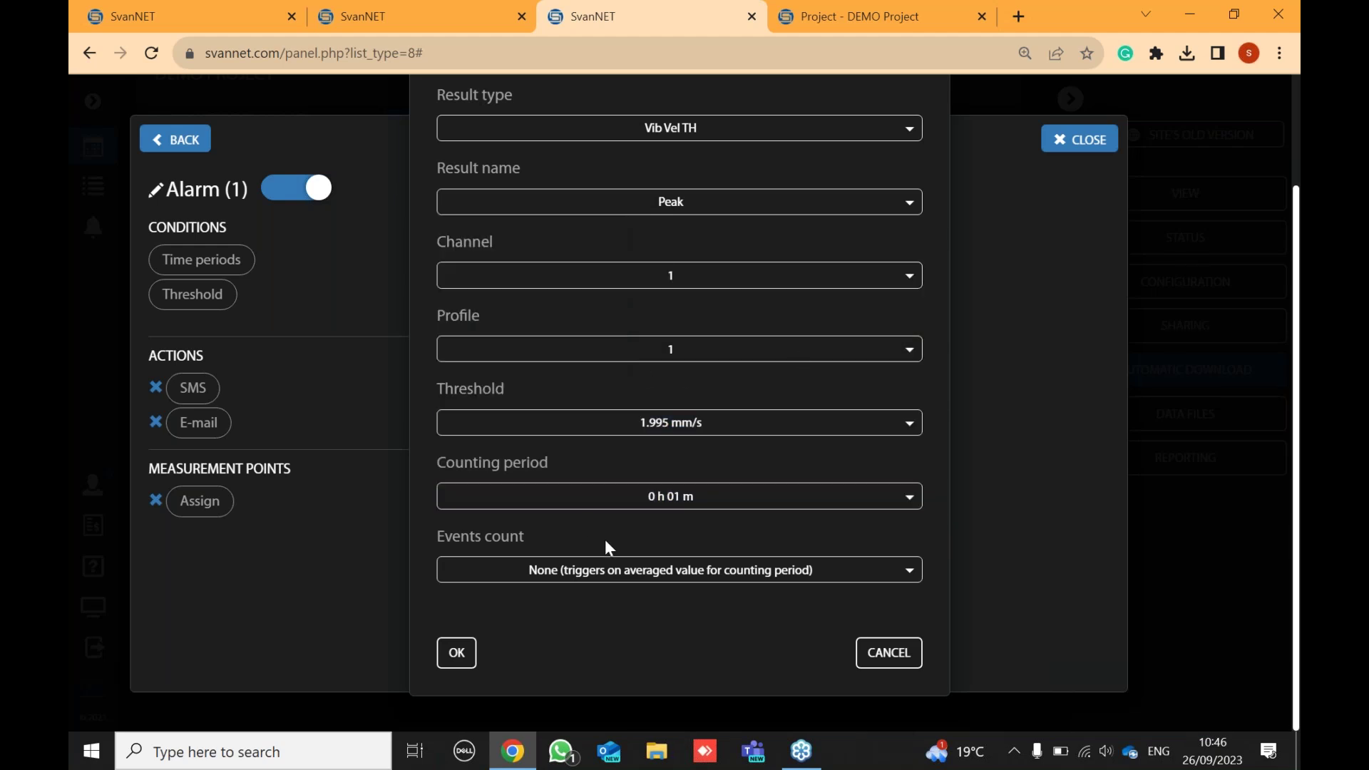
{"action": "left_click", "coordinate": [454, 655]}
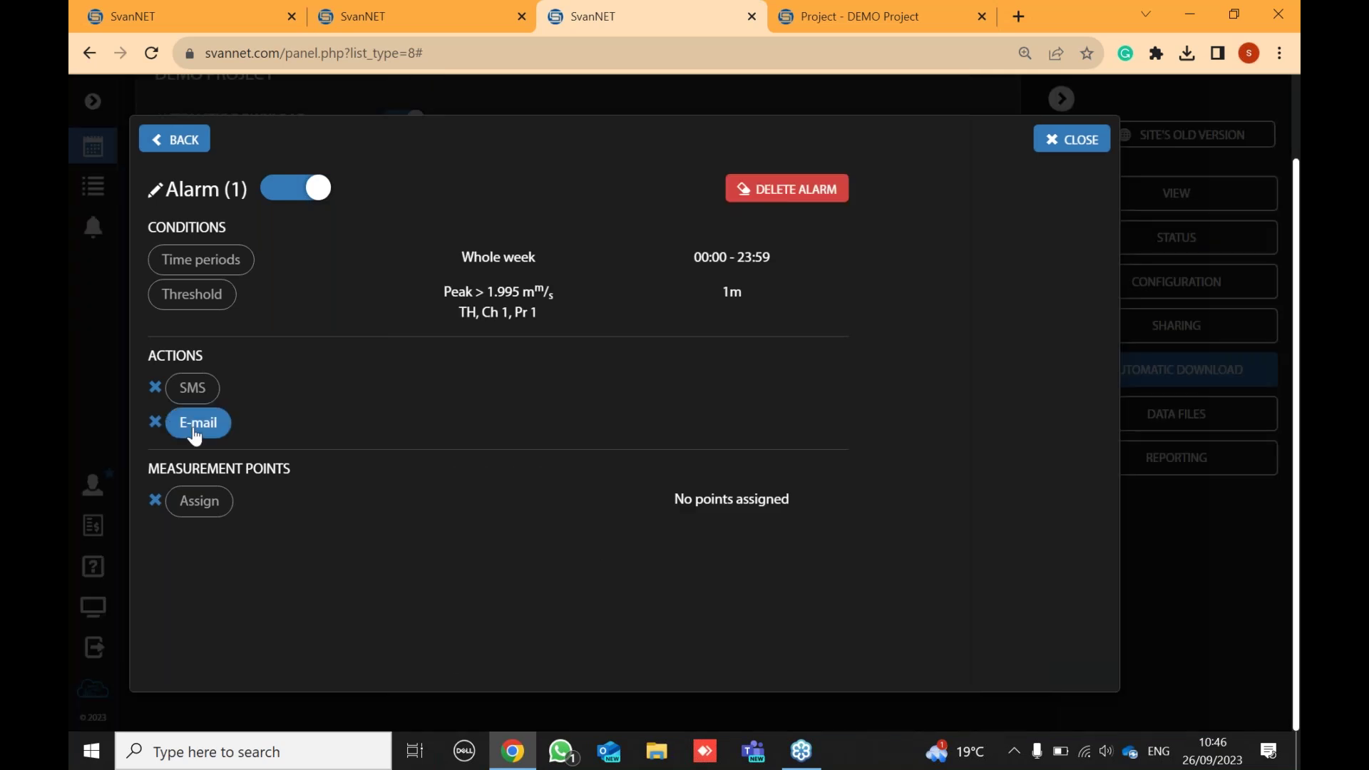
- Assign measurement point VP1 to the alarm and rename it X
{"action": "left_click", "coordinate": [184, 508]}
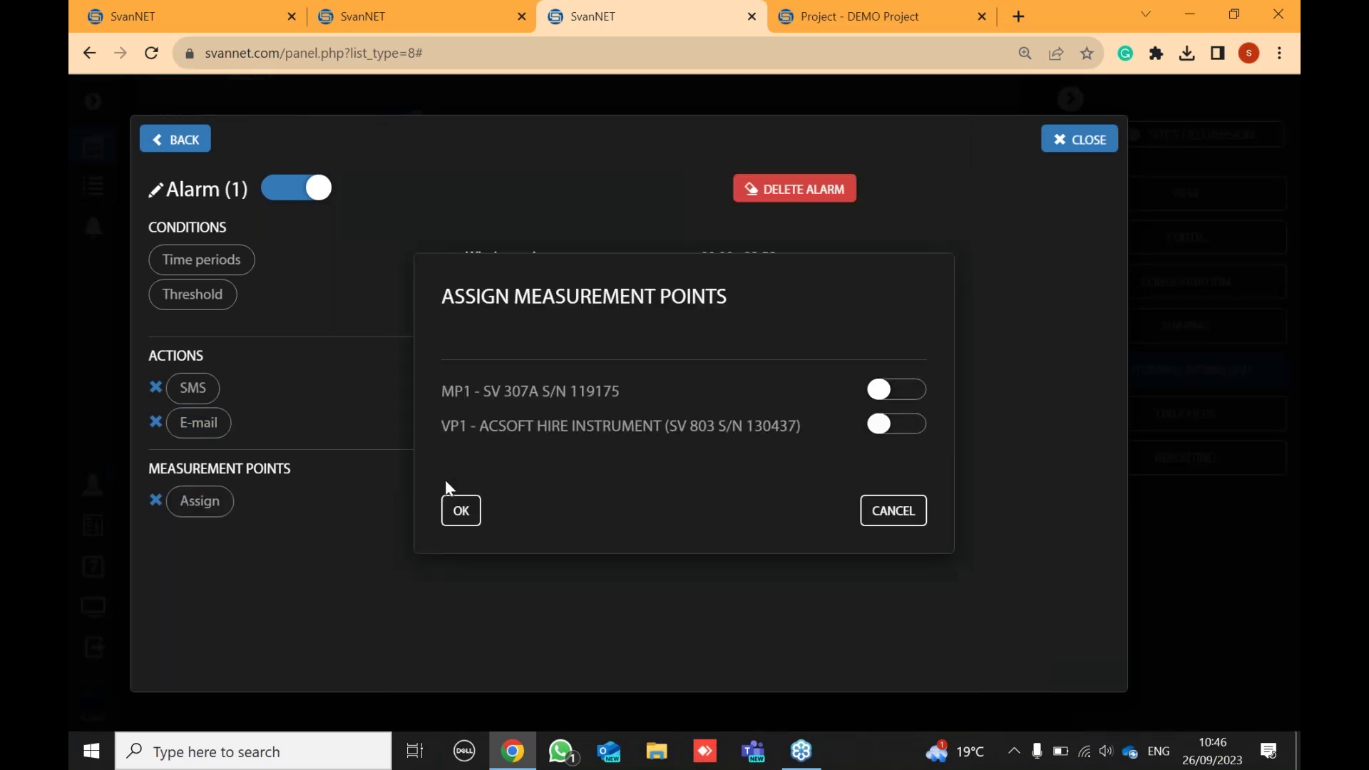
{"action": "left_click", "coordinate": [896, 424]}
{"action": "left_click", "coordinate": [460, 510]}
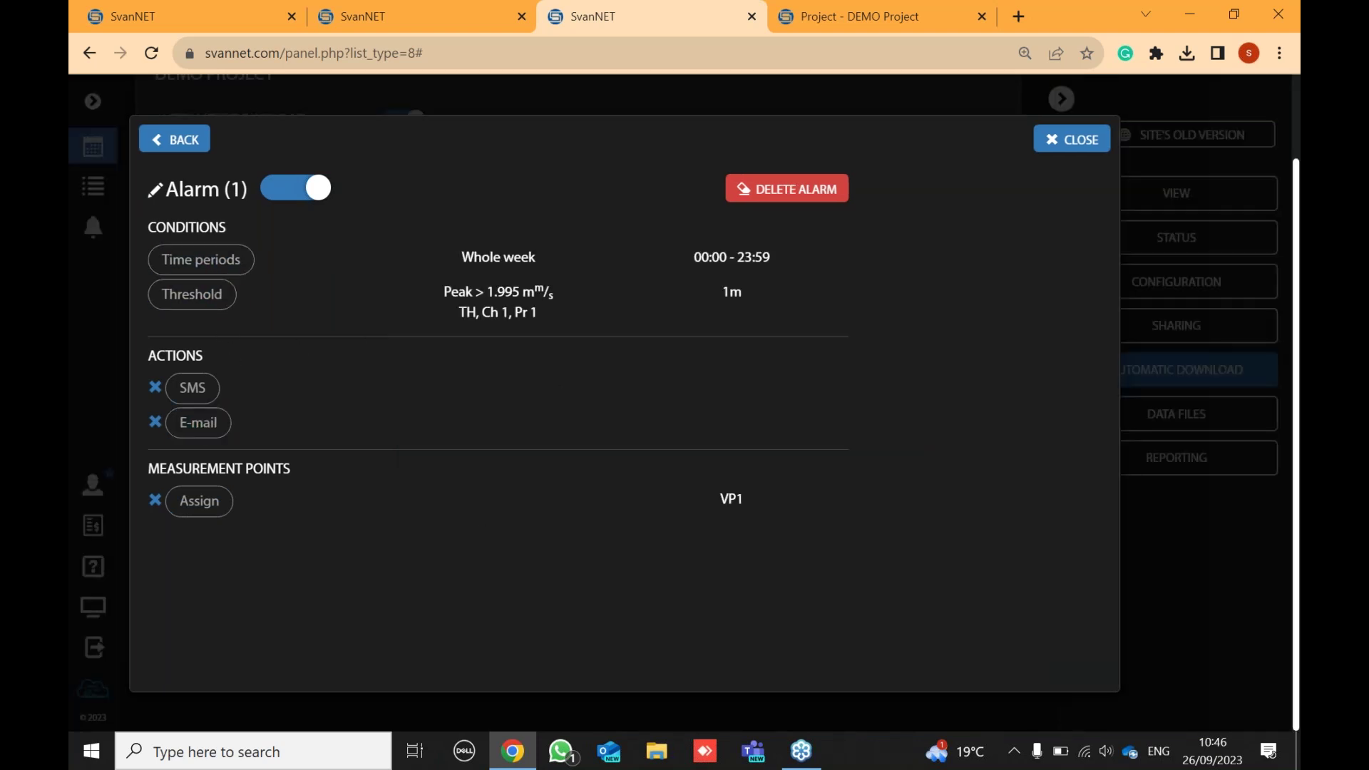
{"action": "left_click", "coordinate": [154, 196]}
{"action": "left_click_drag", "start_coordinate": [229, 193], "coordinate": [135, 191]}
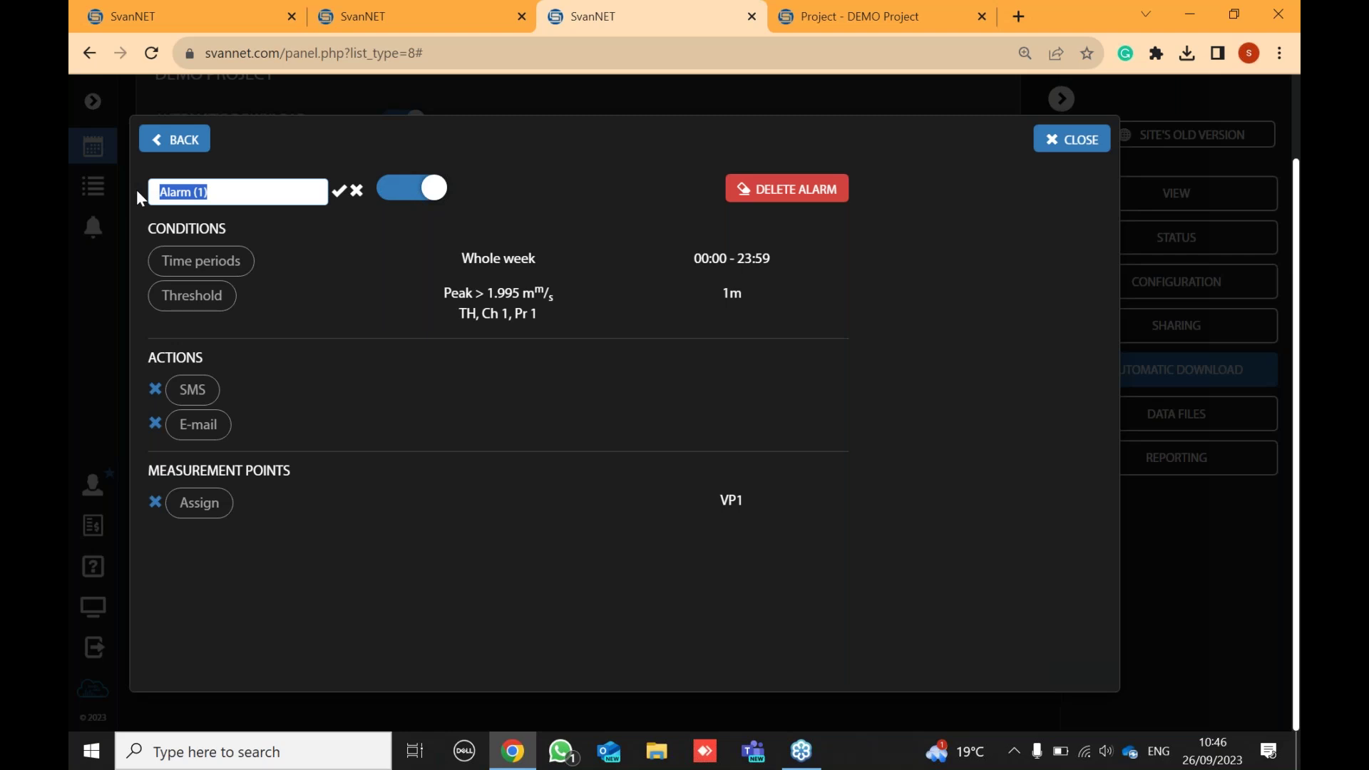
{"action": "type", "text": "X"}
{"action": "left_click", "coordinate": [343, 192]}
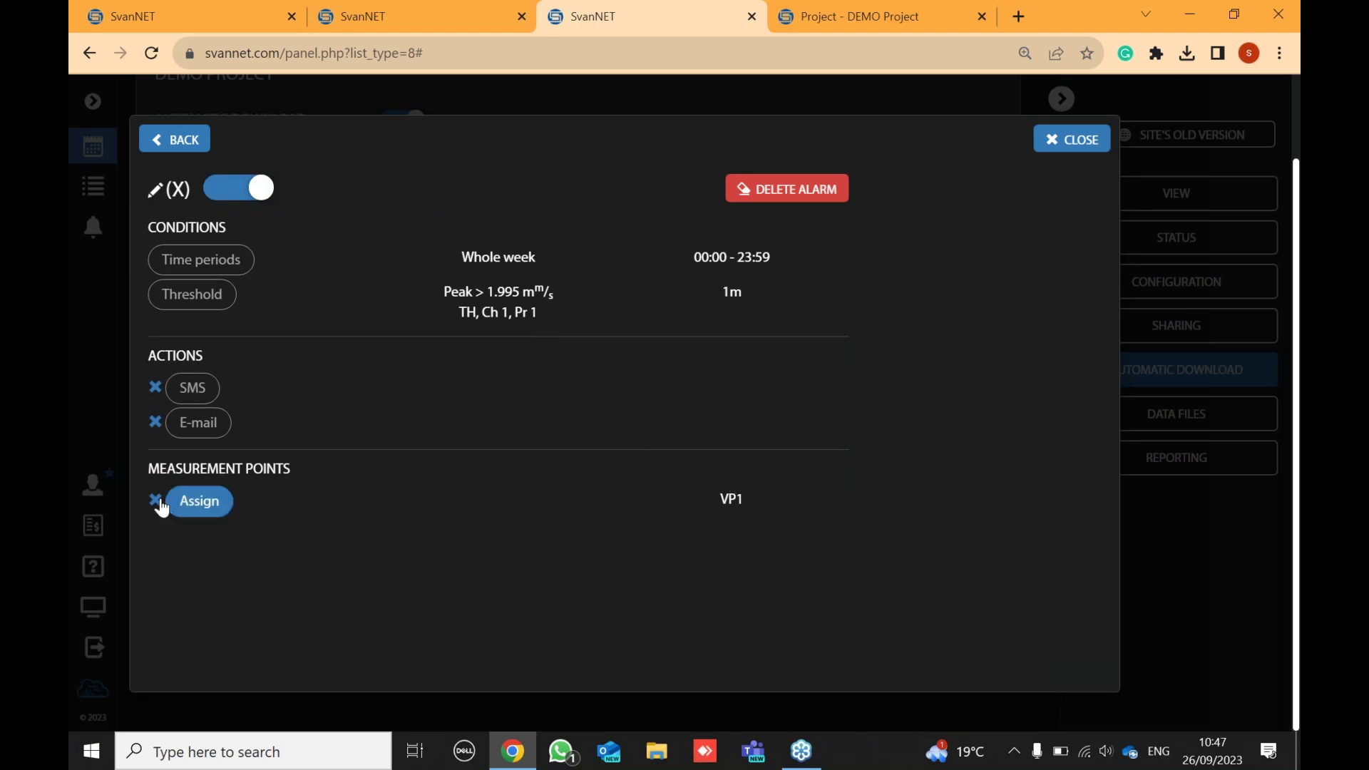
- Make alarm X e-mail the support address, then return to the alarm list
{"action": "left_click", "coordinate": [225, 425]}
{"action": "left_click", "coordinate": [554, 412]}
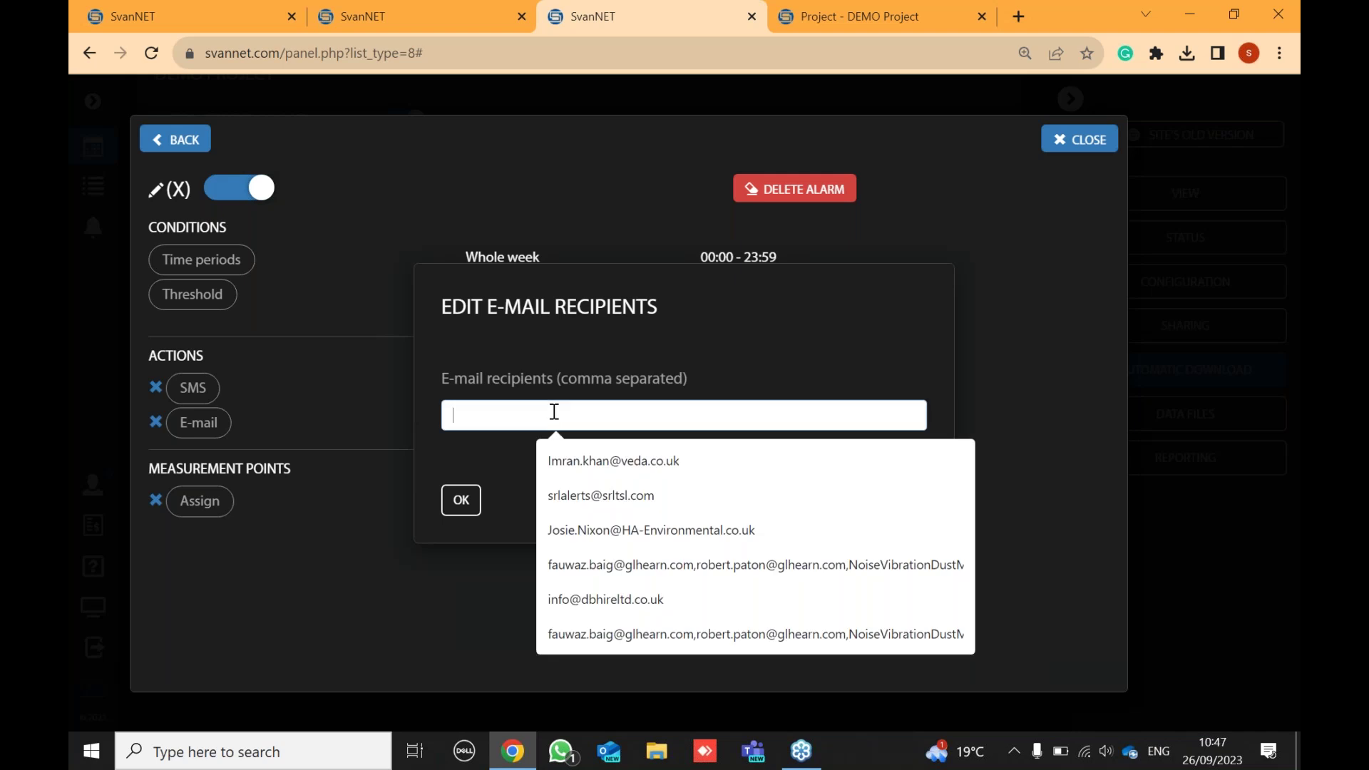
{"action": "type", "text": "su"}
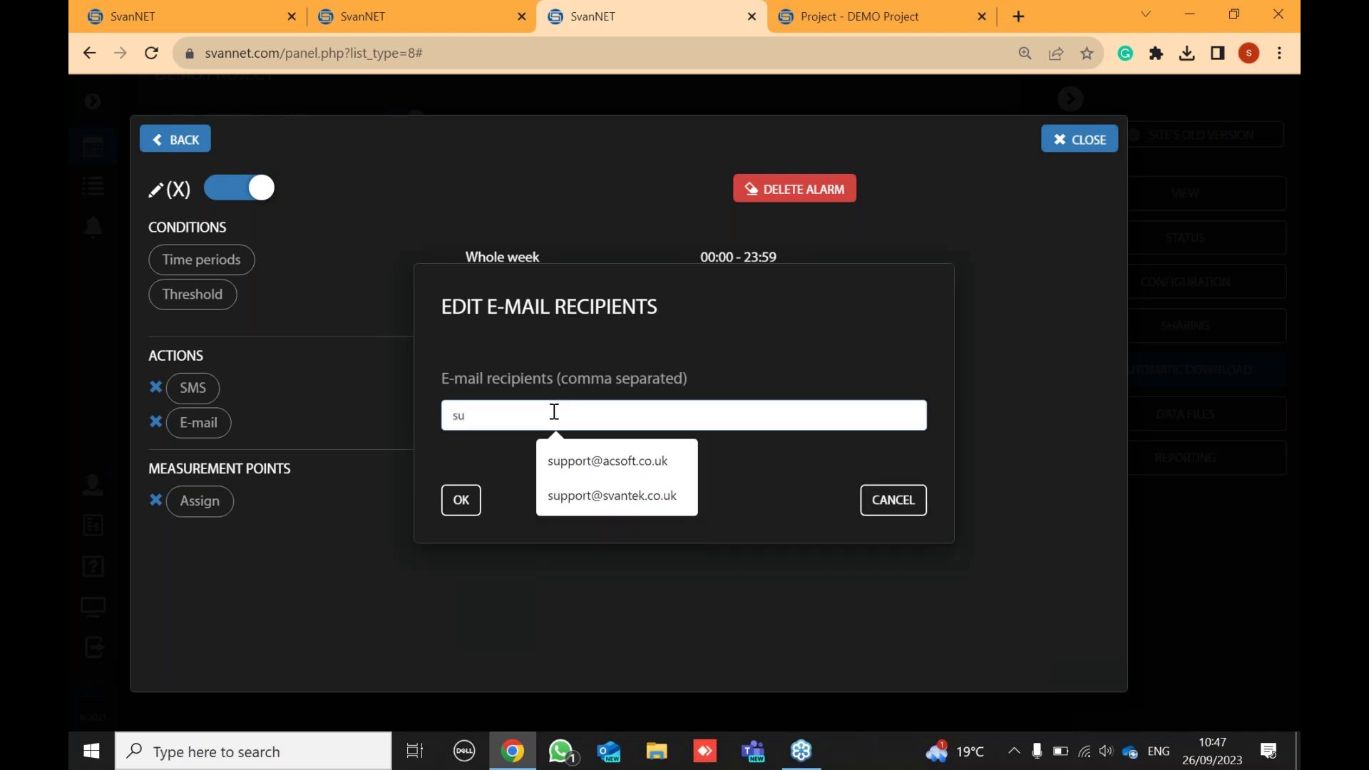
{"action": "left_click", "coordinate": [627, 495]}
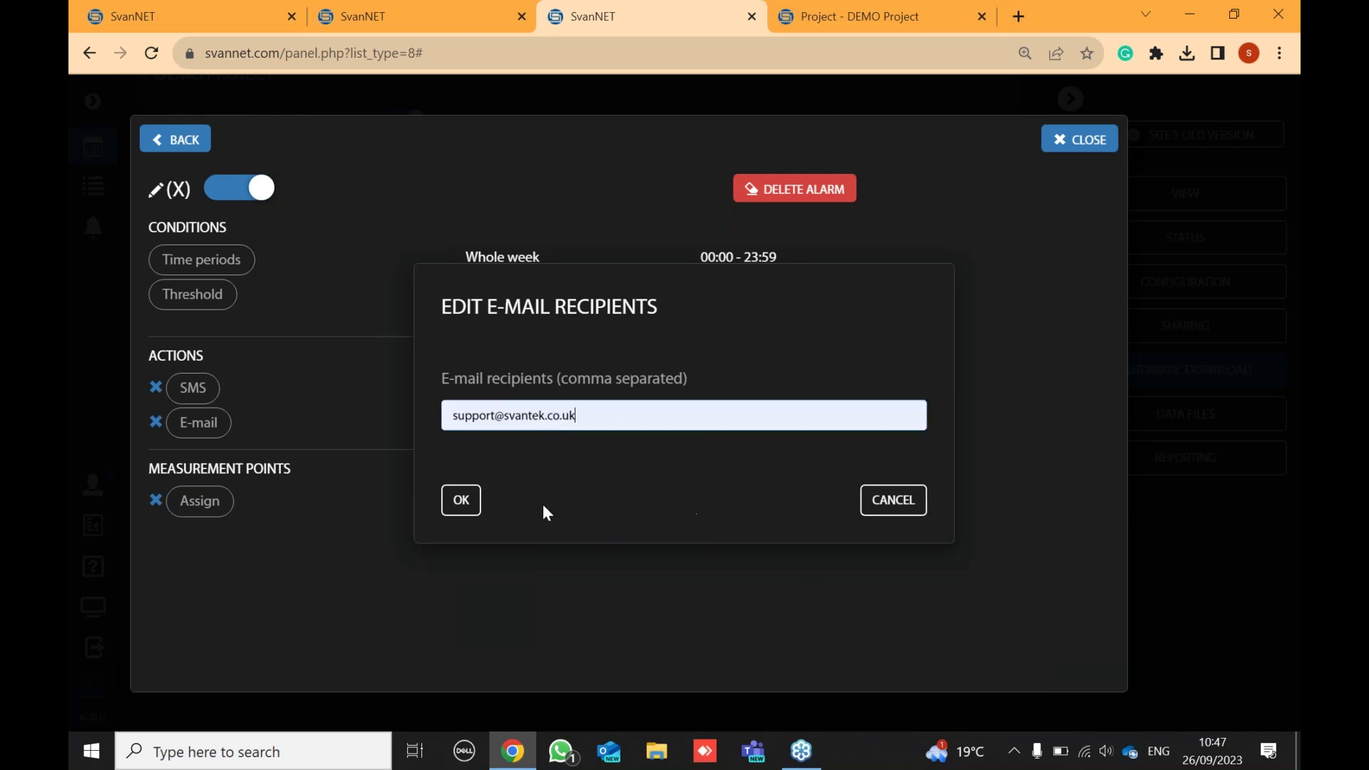
{"action": "left_click", "coordinate": [460, 502]}
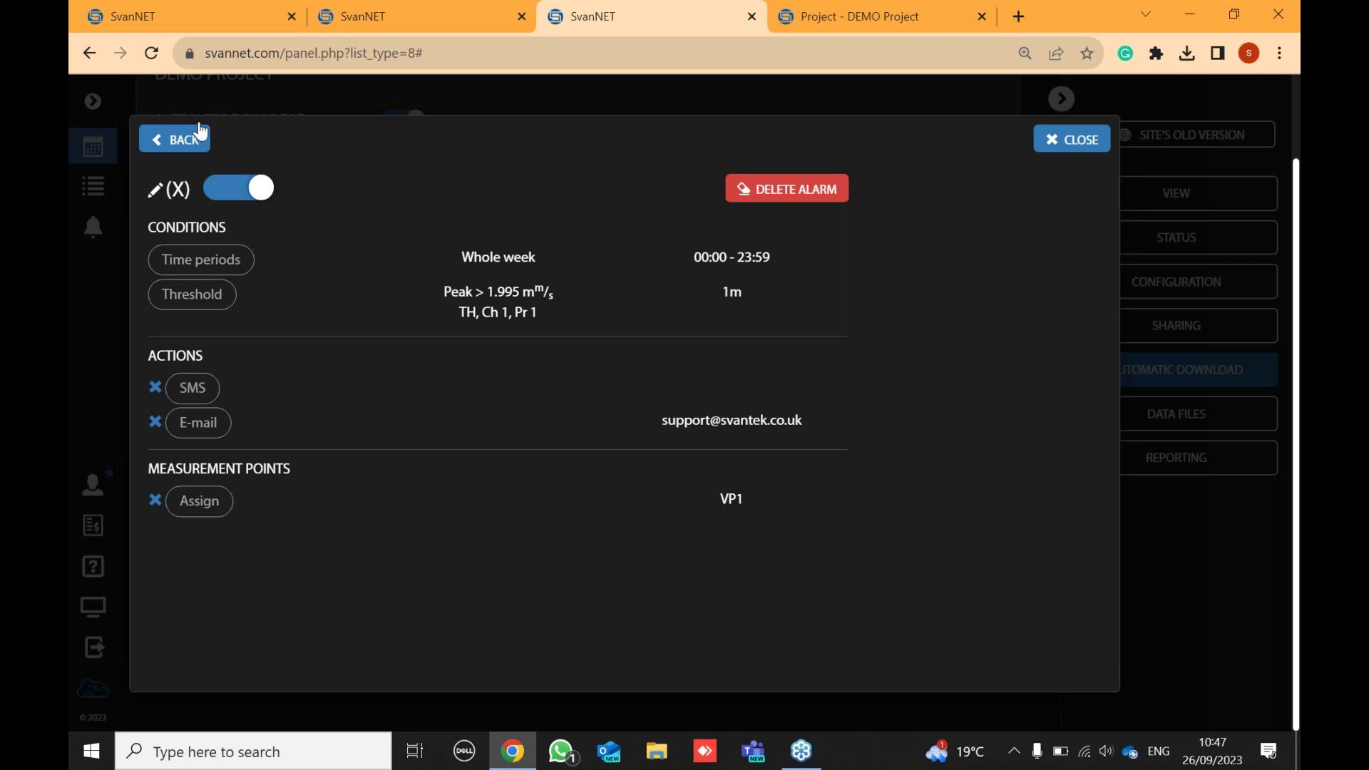
{"action": "double_click", "coordinate": [556, 619]}
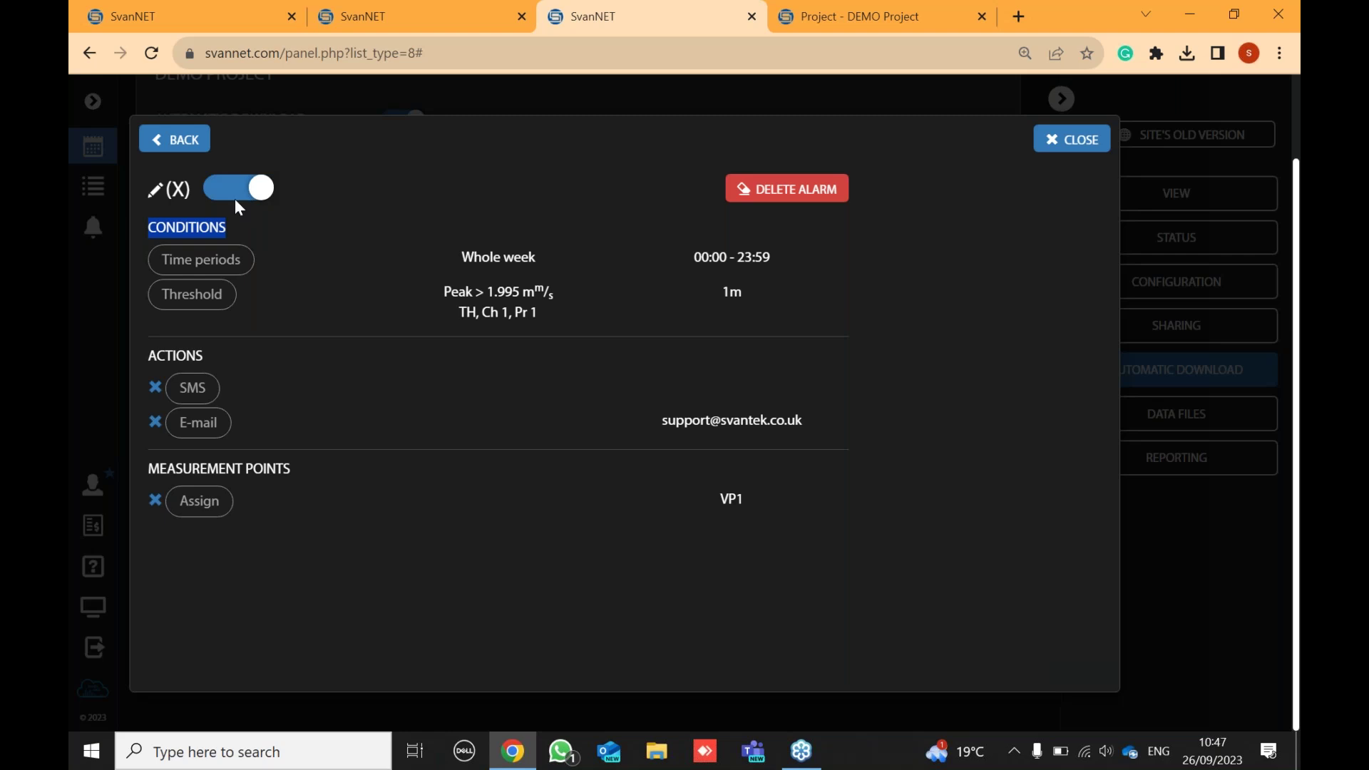
{"action": "left_click", "coordinate": [289, 255]}
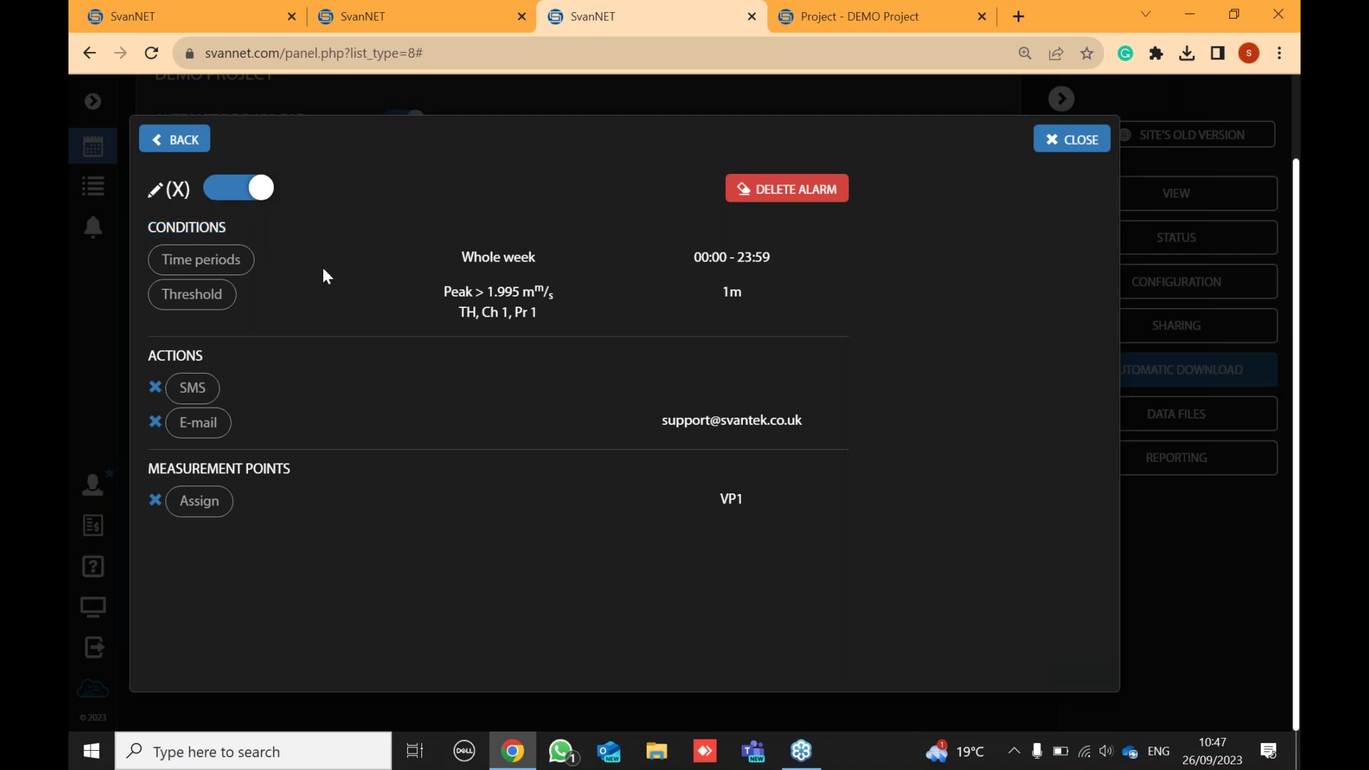
{"action": "left_click", "coordinate": [183, 141]}
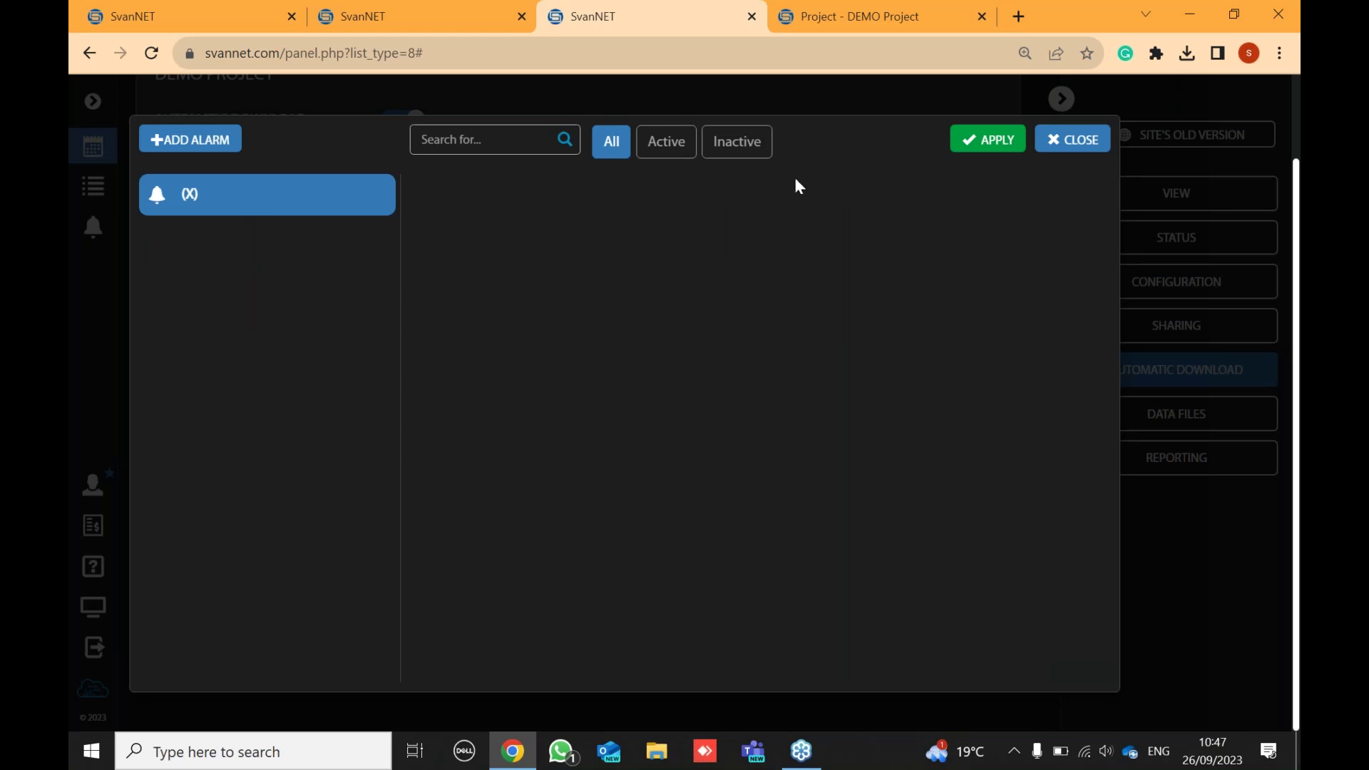
- Add a second alarm whose threshold condition uses Vib Vel TH, Peak, on channel 2
{"action": "left_click", "coordinate": [182, 141]}
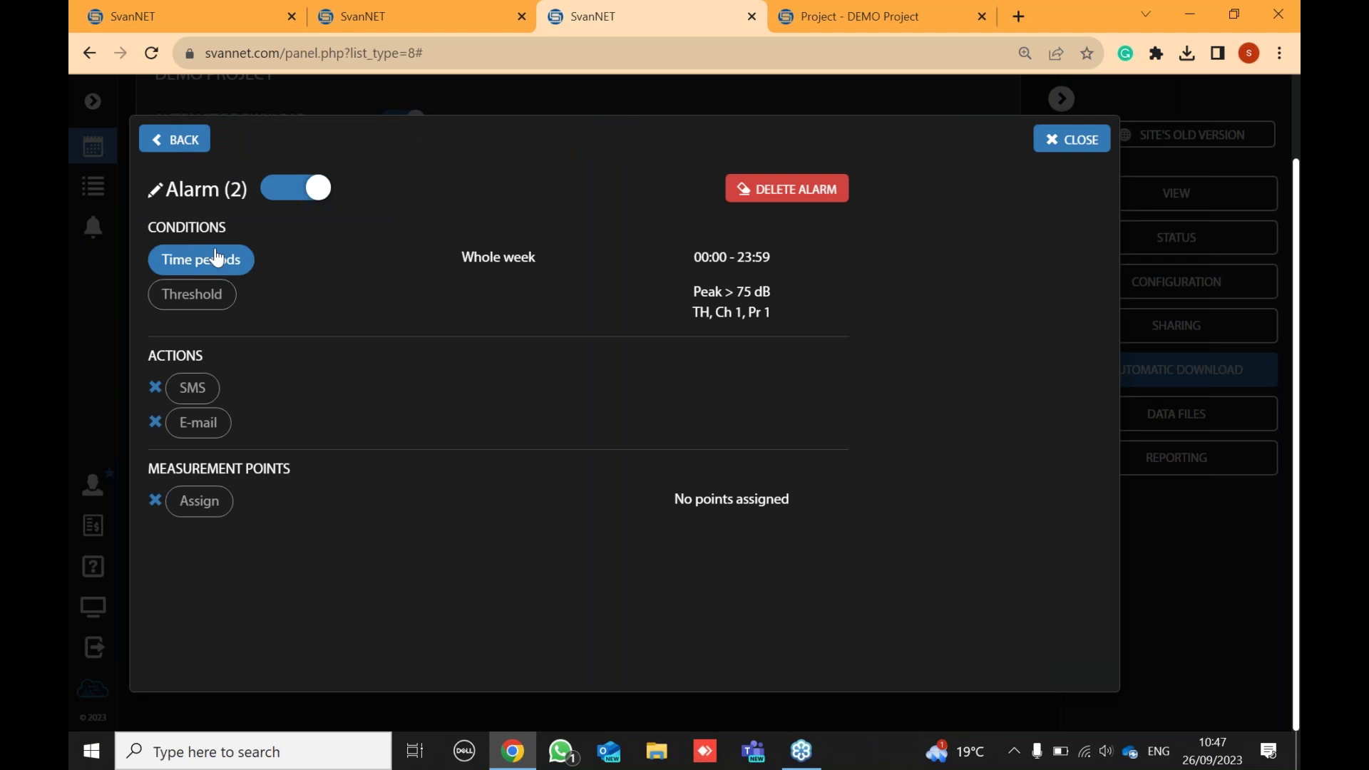
{"action": "left_click", "coordinate": [200, 303]}
{"action": "left_click", "coordinate": [654, 259]}
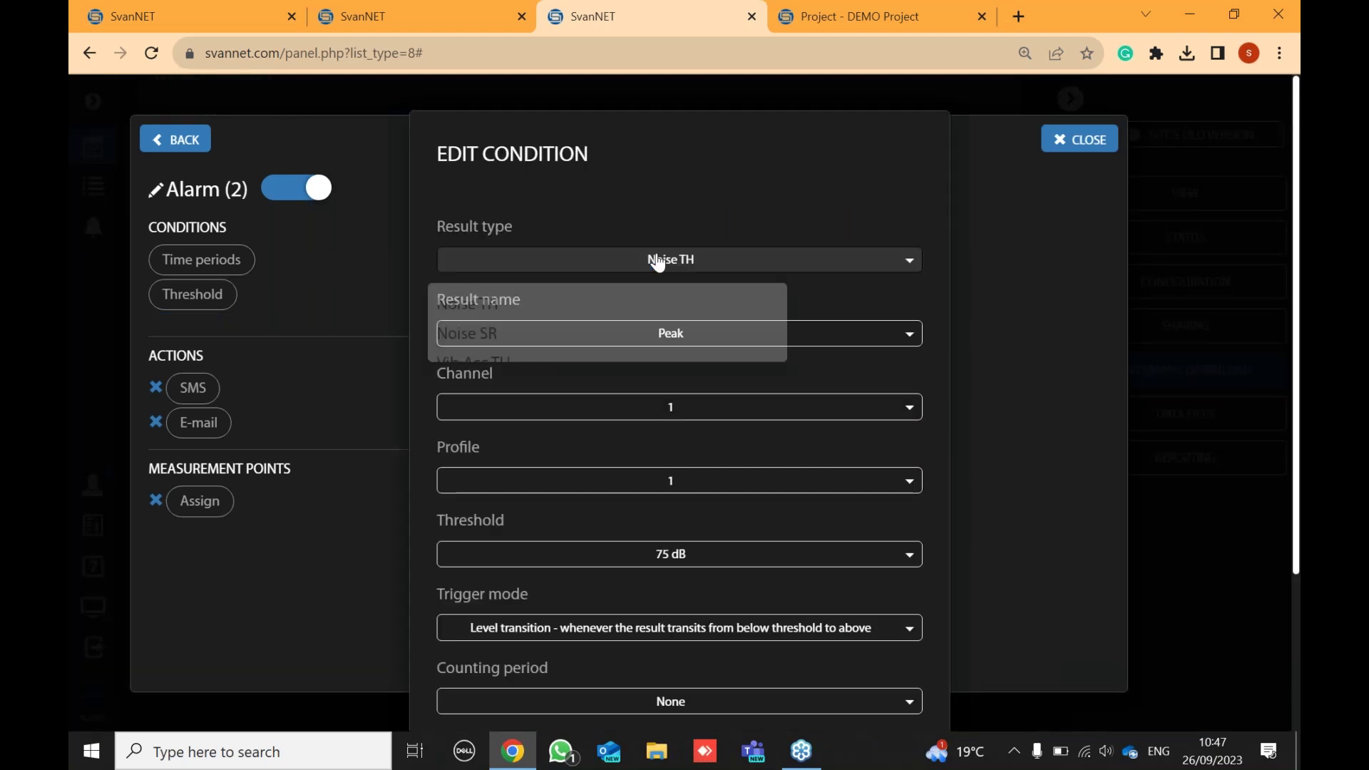
{"action": "left_click", "coordinate": [499, 422]}
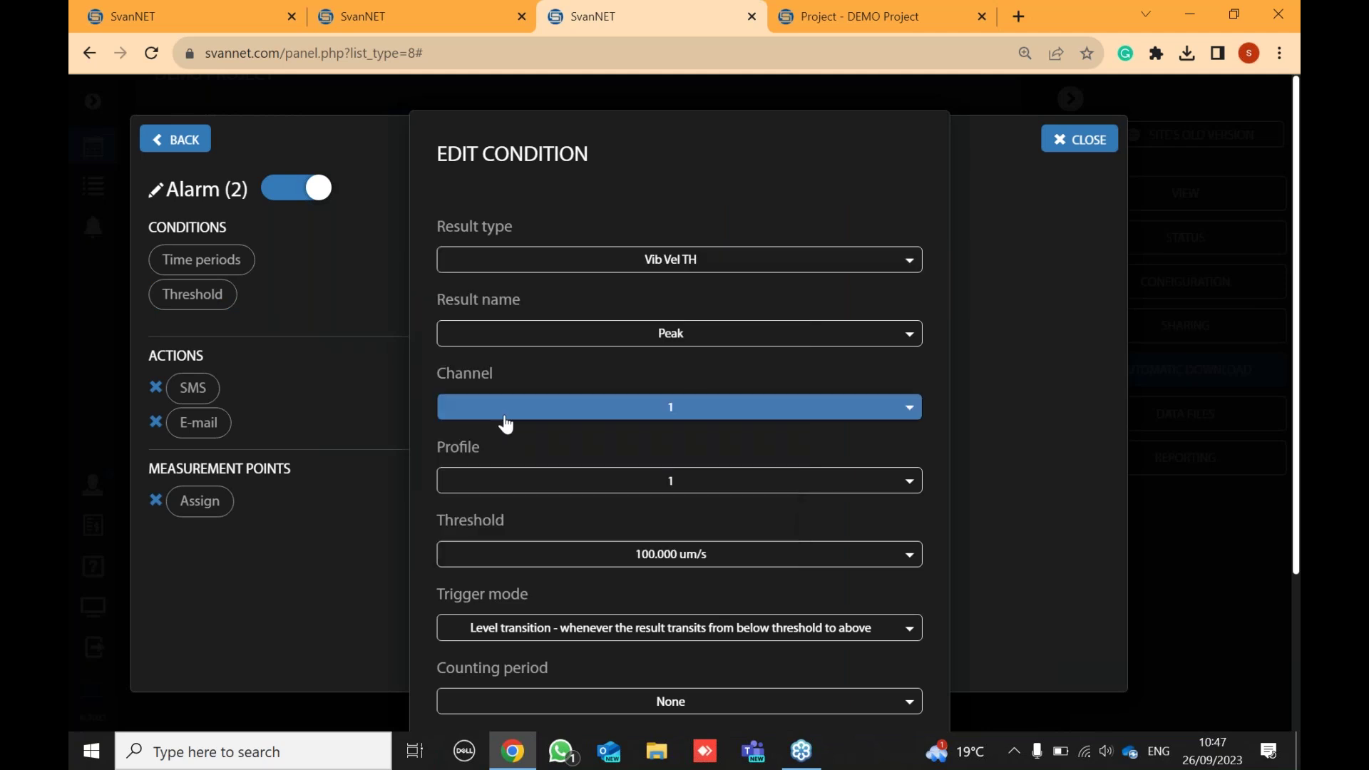
{"action": "left_click", "coordinate": [694, 333]}
{"action": "left_click", "coordinate": [518, 380]}
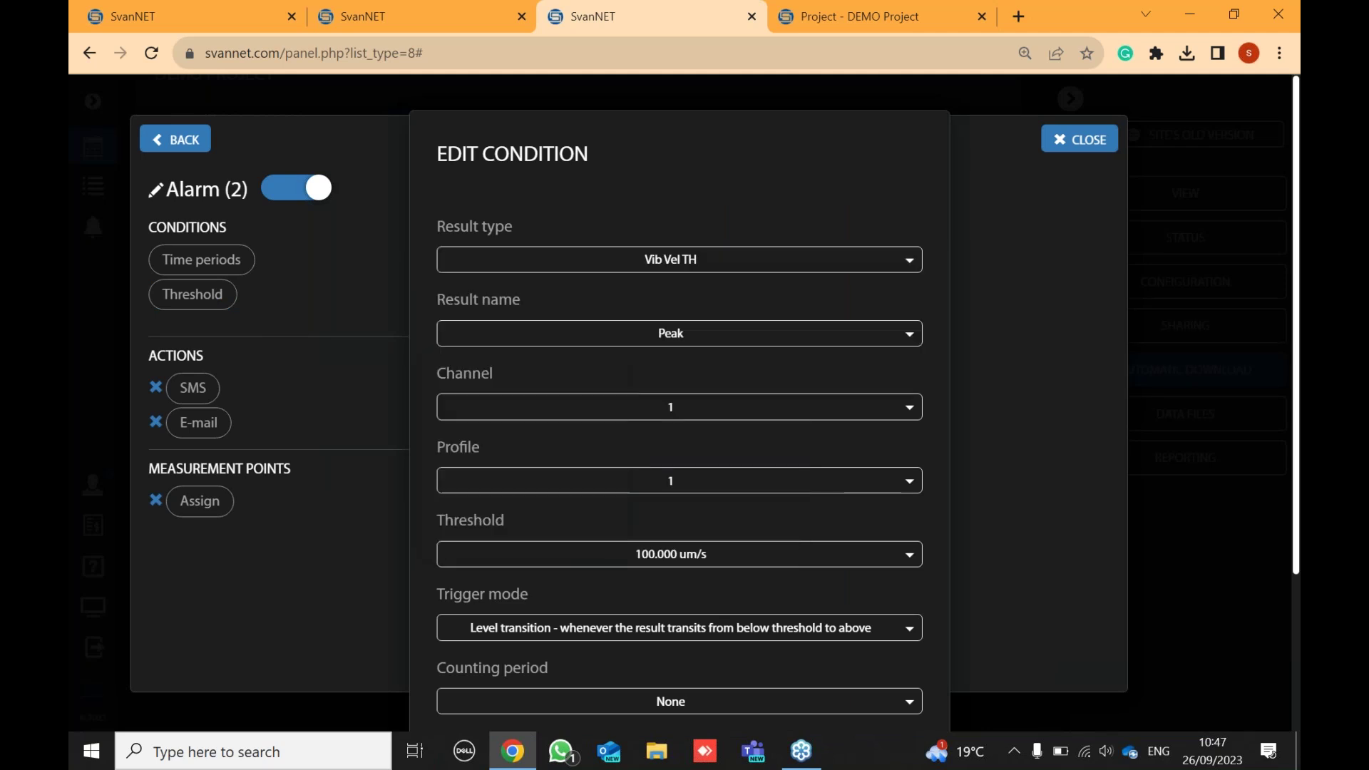
{"action": "left_click", "coordinate": [701, 417]}
{"action": "left_click", "coordinate": [489, 481]}
- Set the threshold to 1.995 um/s with a 1-minute counting period and confirm
{"action": "left_click", "coordinate": [596, 566]}
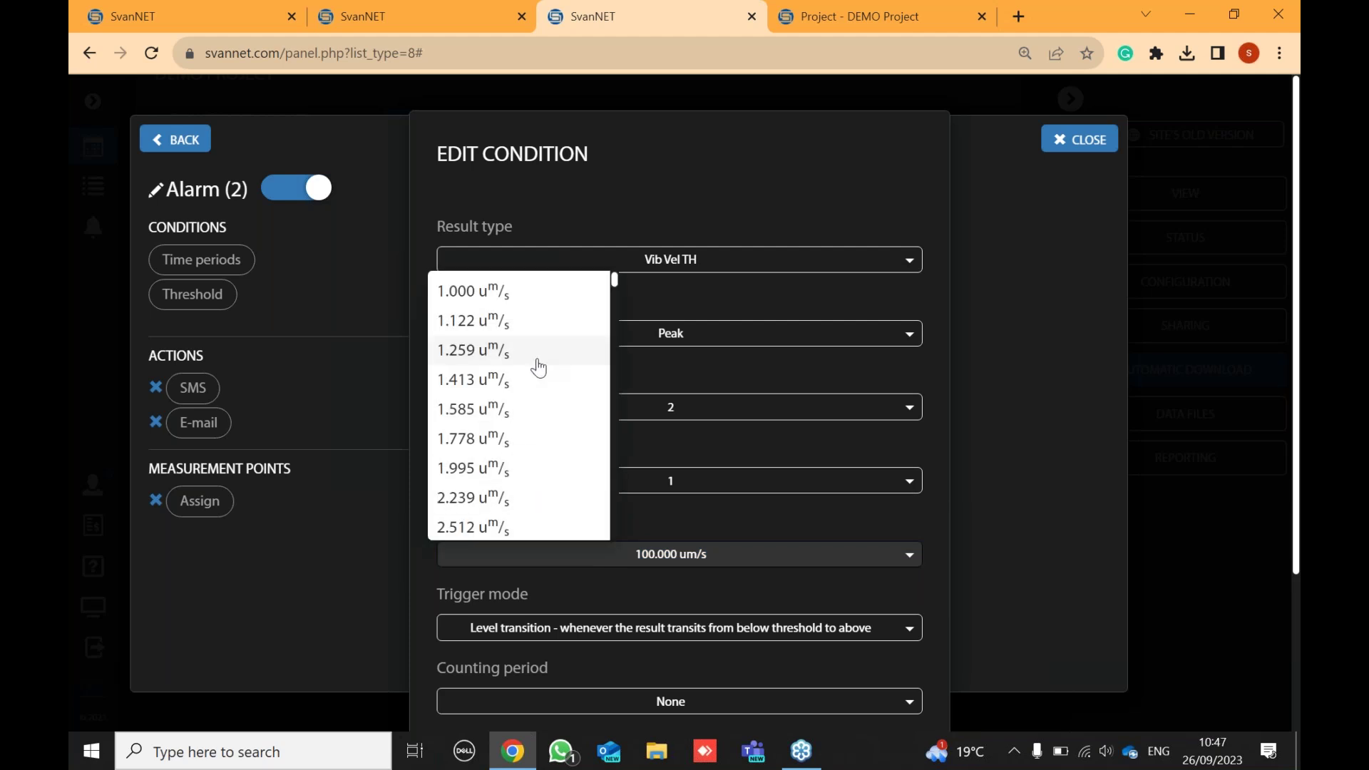
{"action": "scroll", "coordinate": [535, 371], "scroll_direction": "down", "scroll_amount": 5}
{"action": "scroll", "coordinate": [515, 368], "scroll_direction": "up", "scroll_amount": 5}
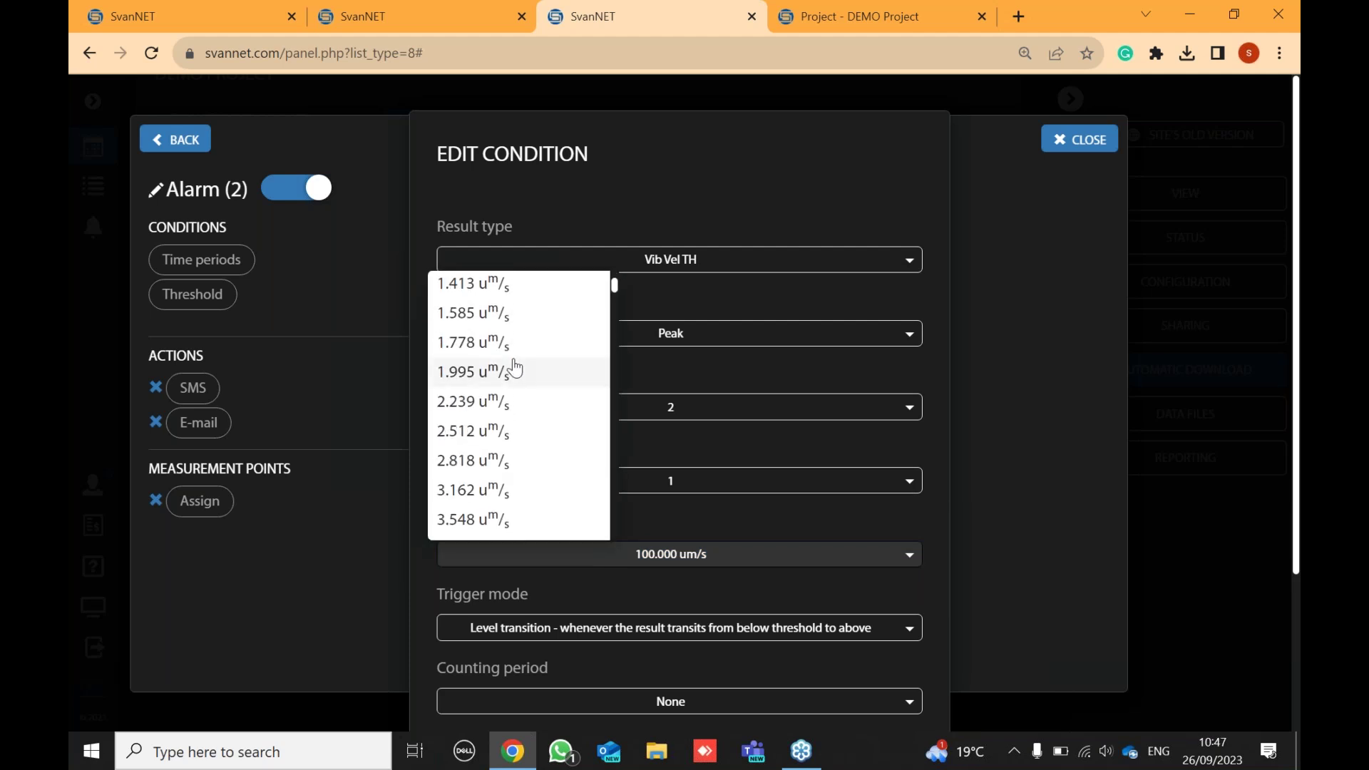
{"action": "left_click", "coordinate": [485, 372]}
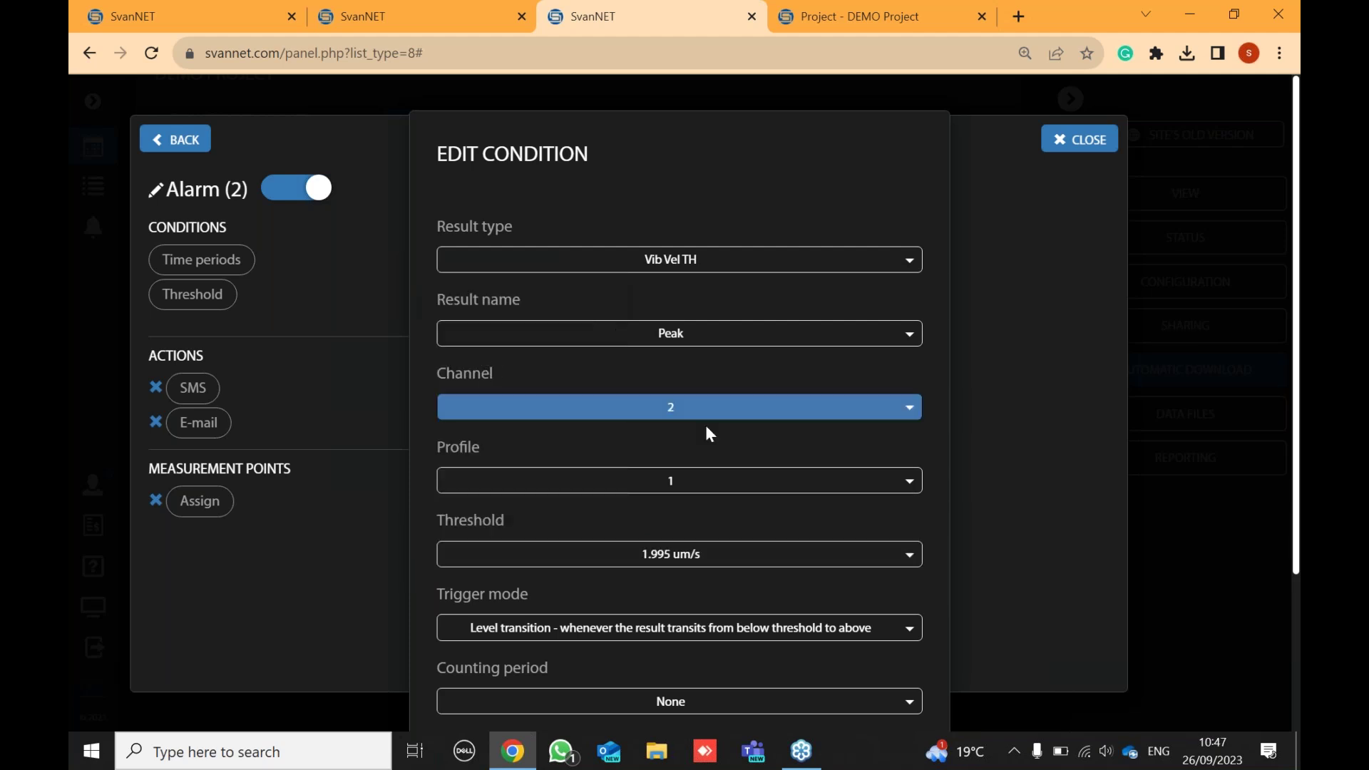
{"action": "scroll", "coordinate": [756, 465], "scroll_direction": "down", "scroll_amount": 3}
{"action": "left_click", "coordinate": [699, 513]}
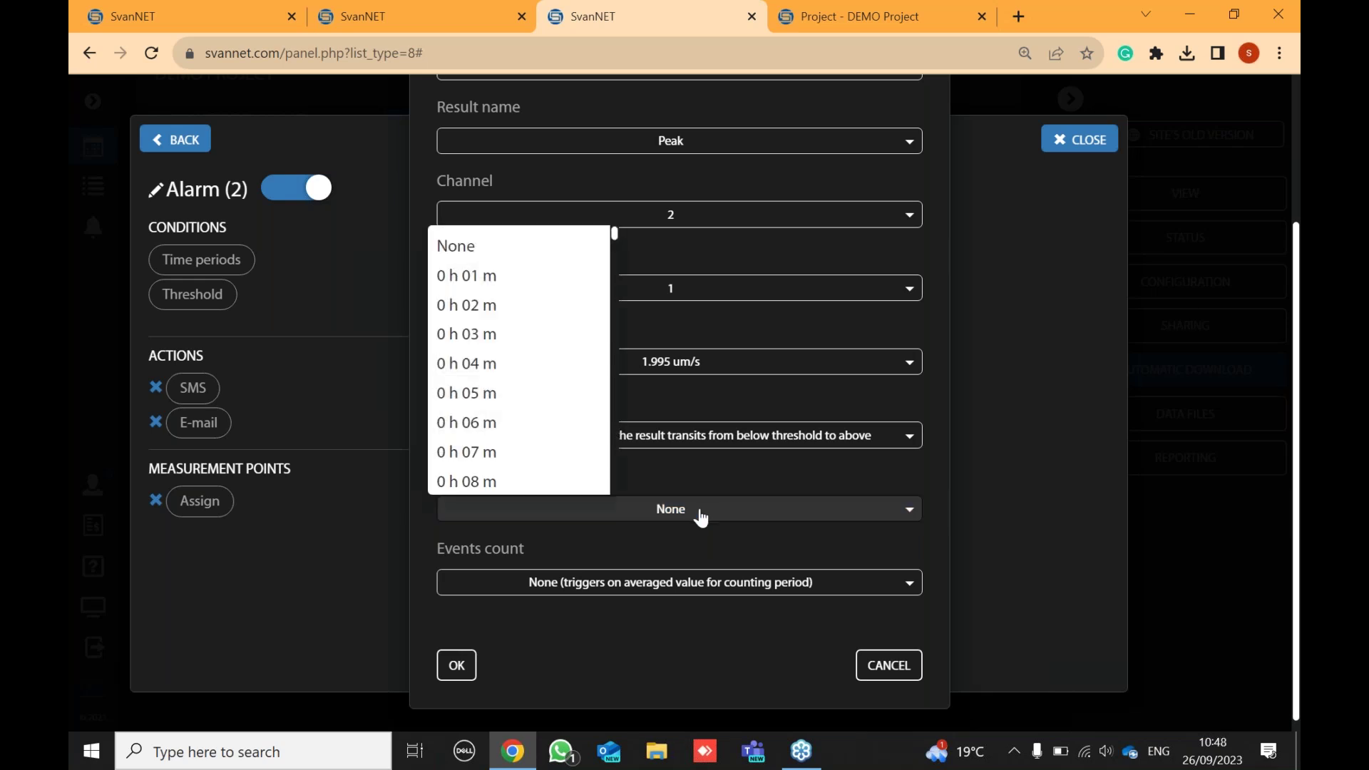
{"action": "left_click", "coordinate": [497, 277]}
{"action": "scroll", "coordinate": [498, 275], "scroll_direction": "up", "scroll_amount": 1}
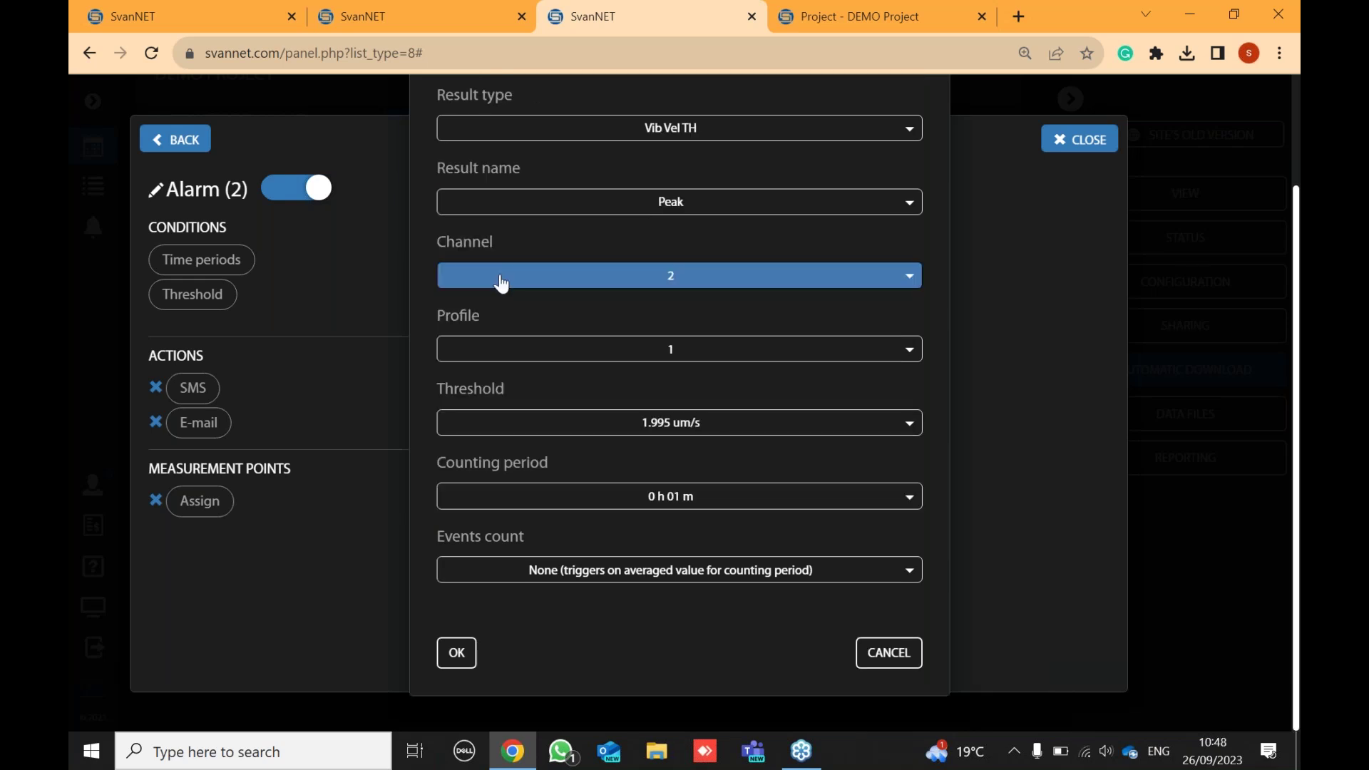
{"action": "left_click", "coordinate": [453, 653]}
- Have the second alarm e-mail the support address and watch measurement point VP1
{"action": "left_click", "coordinate": [200, 423]}
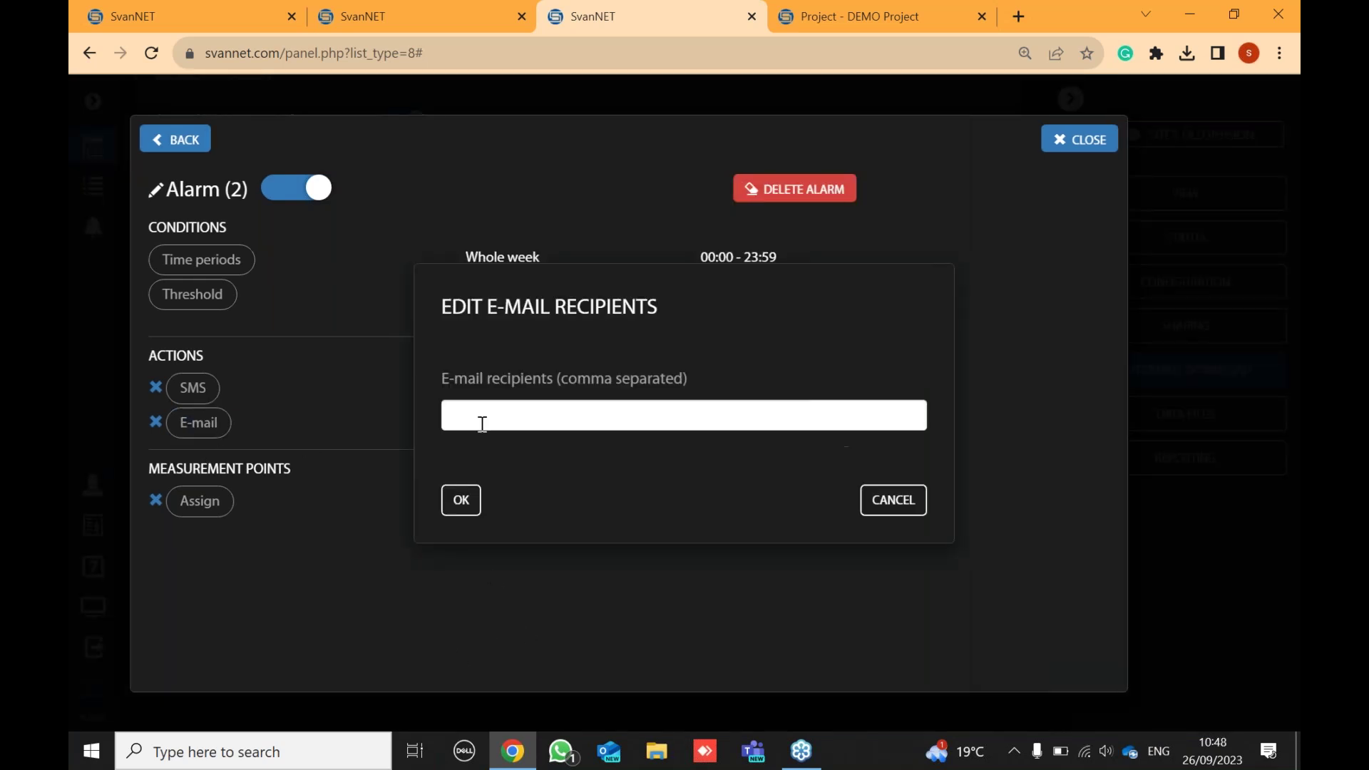
{"action": "left_click", "coordinate": [499, 426]}
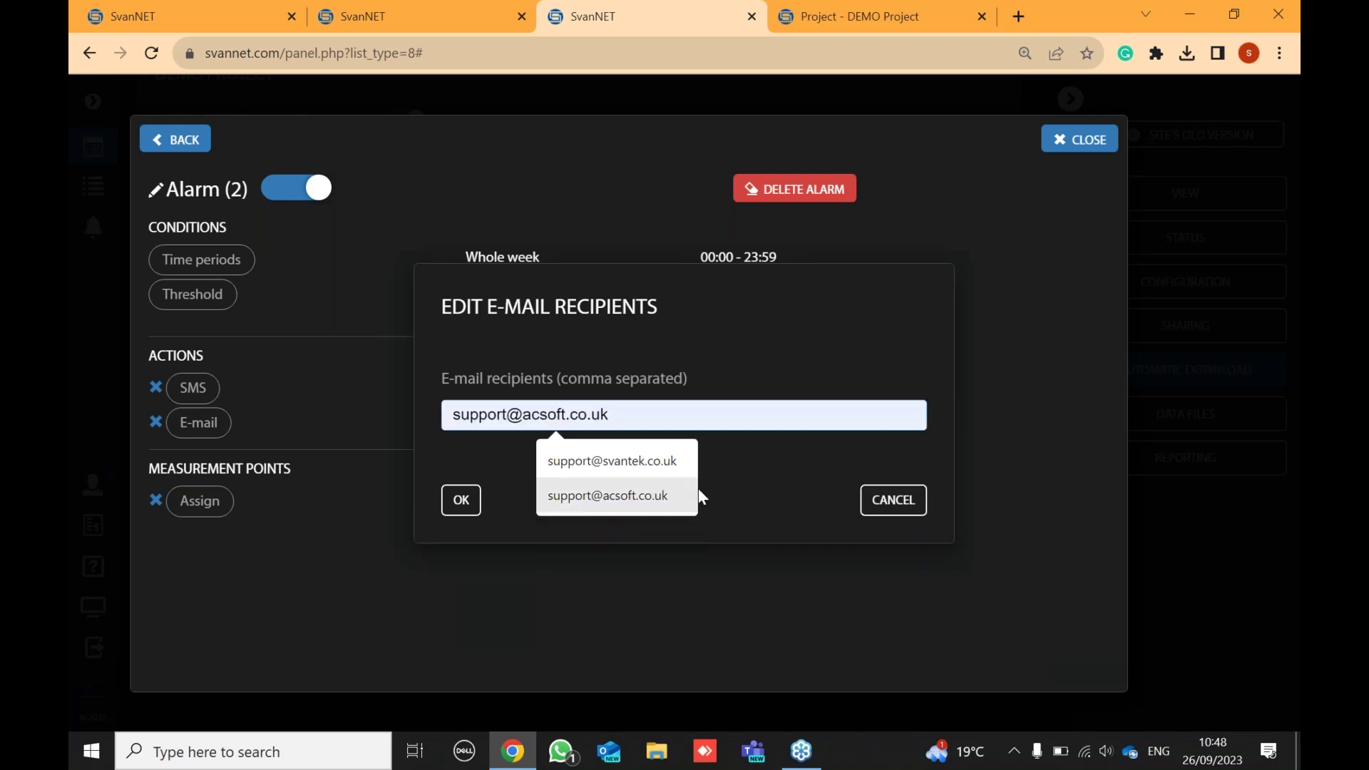
{"action": "left_click", "coordinate": [650, 466]}
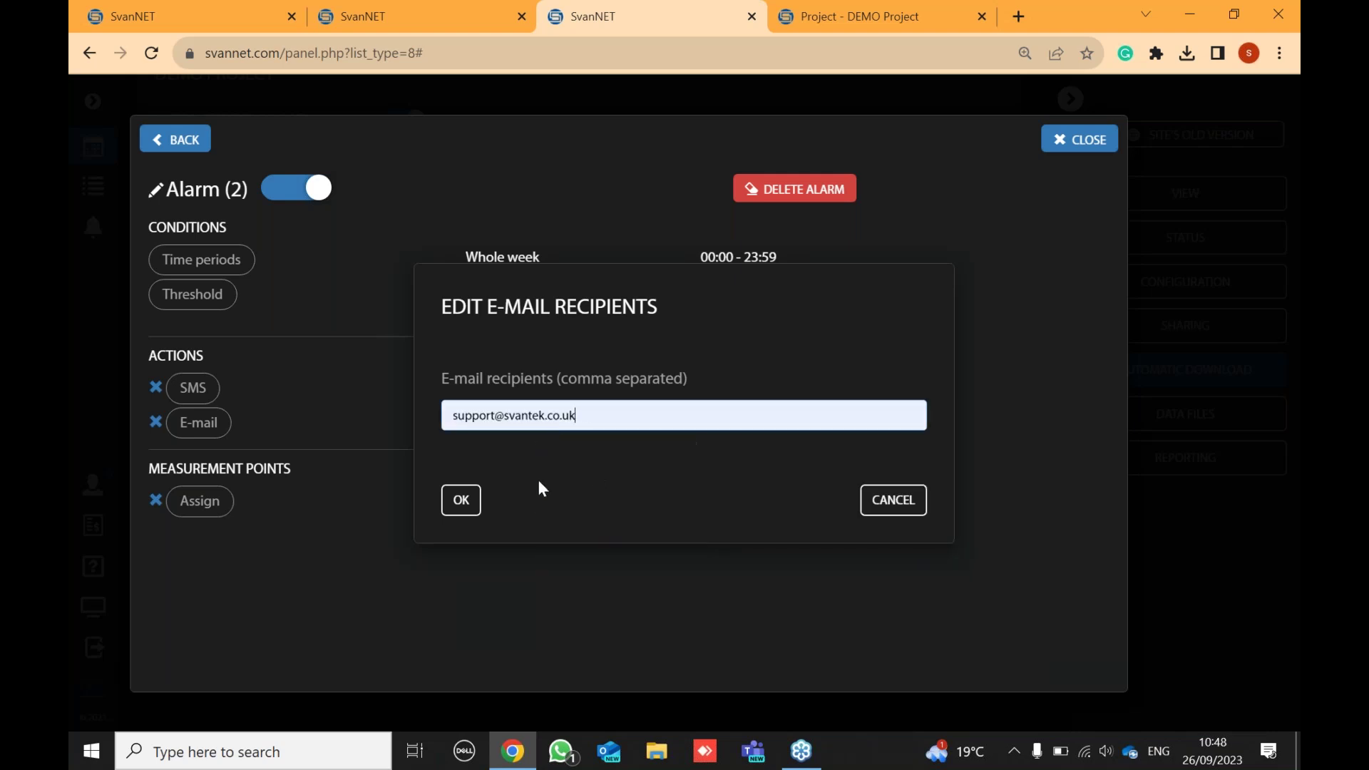
{"action": "left_click", "coordinate": [460, 500]}
{"action": "left_click", "coordinate": [199, 501]}
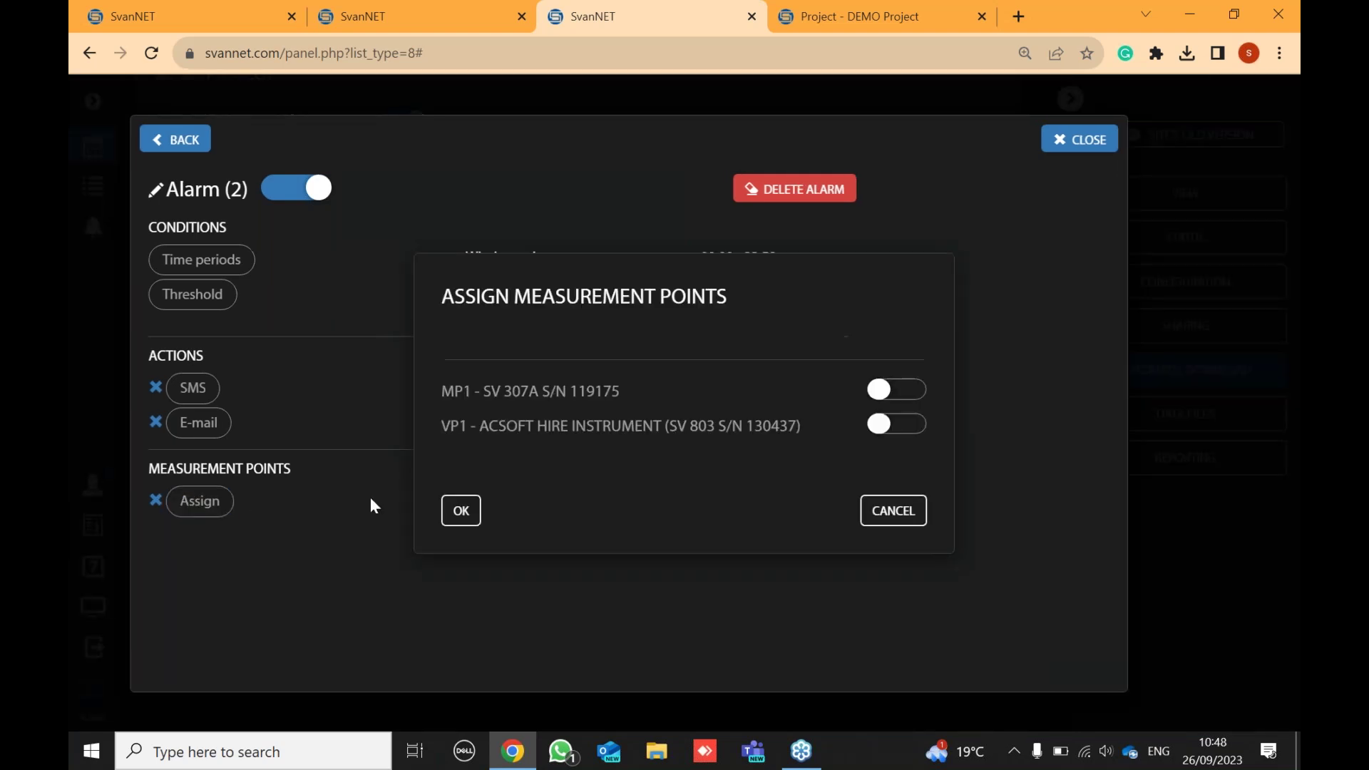
{"action": "left_click", "coordinate": [911, 426]}
{"action": "left_click", "coordinate": [462, 511]}
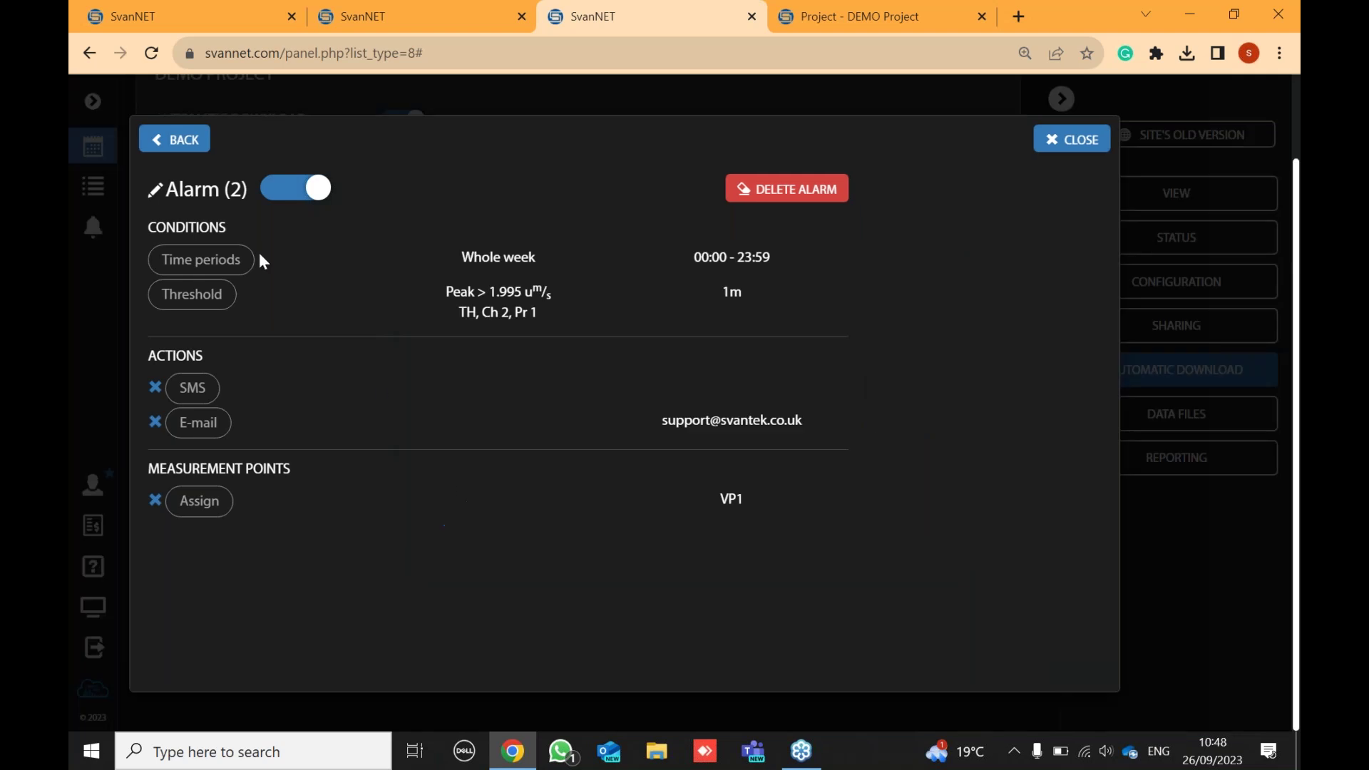
- Rename the second alarm to (Y) and return to the alarm list
{"action": "left_click", "coordinate": [155, 191]}
{"action": "left_click_drag", "start_coordinate": [239, 197], "coordinate": [151, 194]}
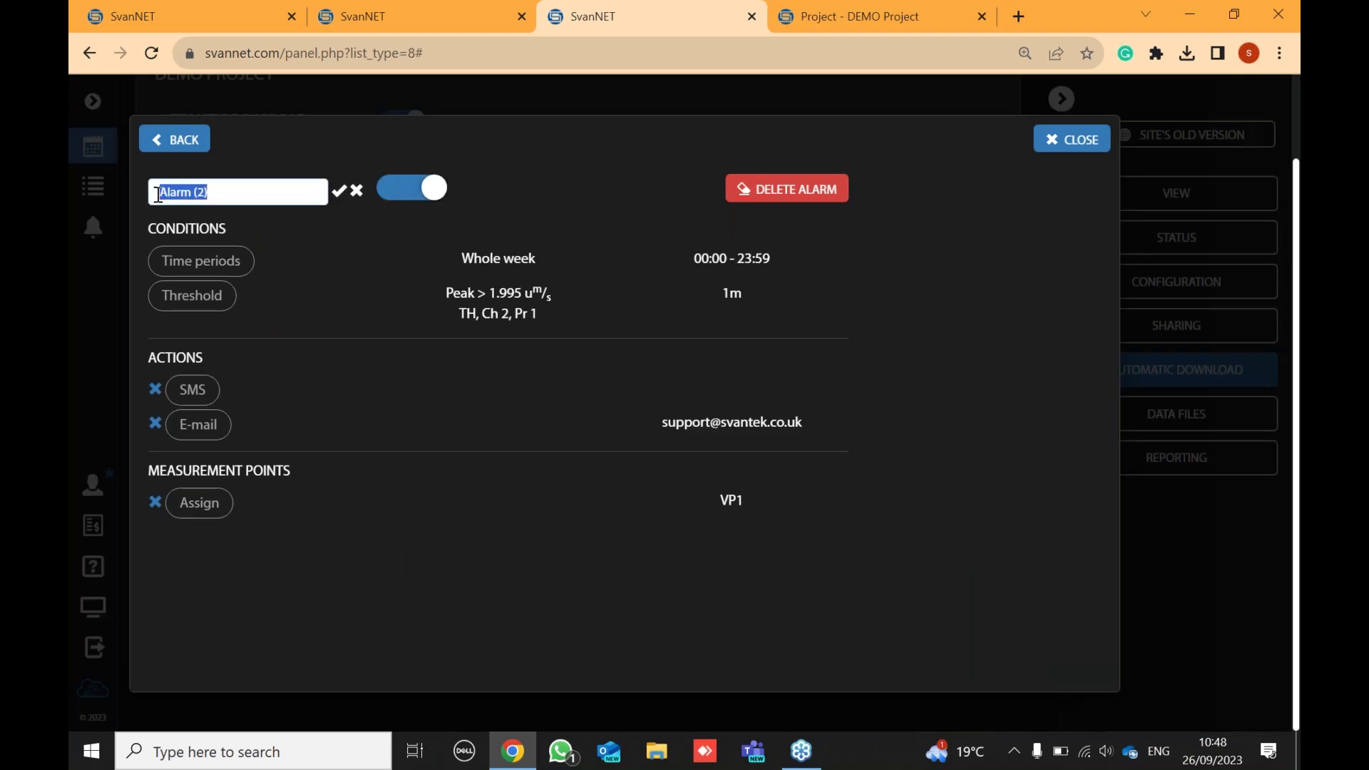
{"action": "key", "text": "BackSpace"}
{"action": "type", "text": "(y)"}
{"action": "key", "text": "BackSpace"}
{"action": "key", "text": "BackSpace"}
{"action": "type", "text": "Y)"}
{"action": "left_click", "coordinate": [339, 191]}
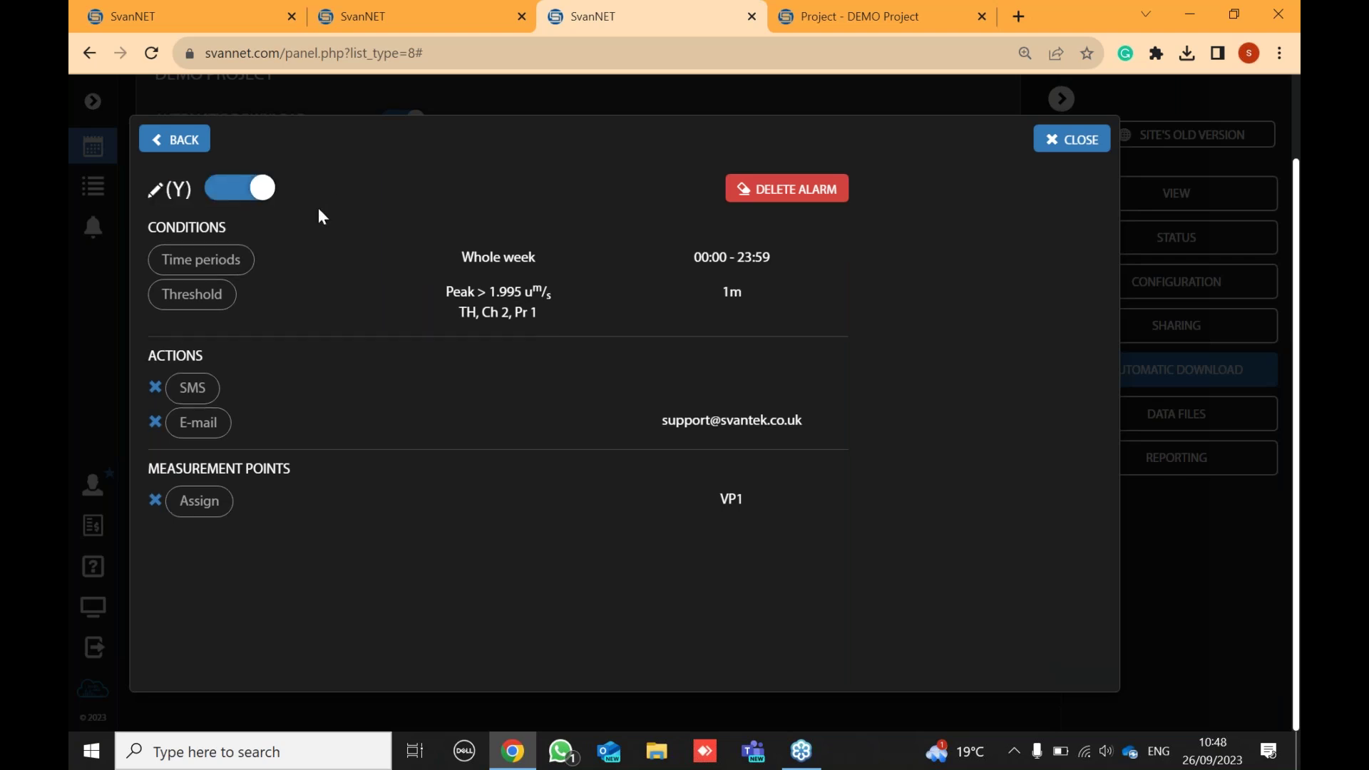
{"action": "left_click", "coordinate": [202, 142]}
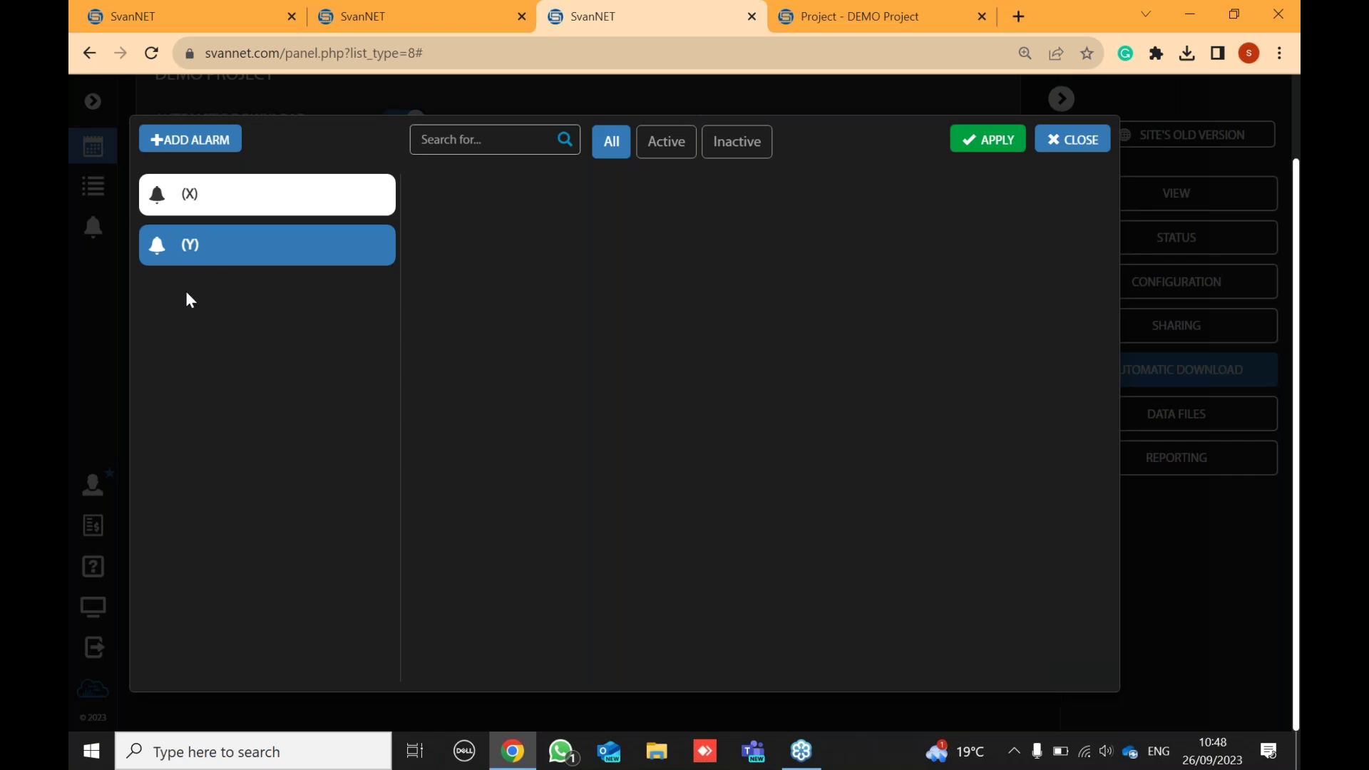
- Apply the X and Y alarm settings and dismiss the 'Alarms updated' confirmation
{"action": "left_click", "coordinate": [995, 144]}
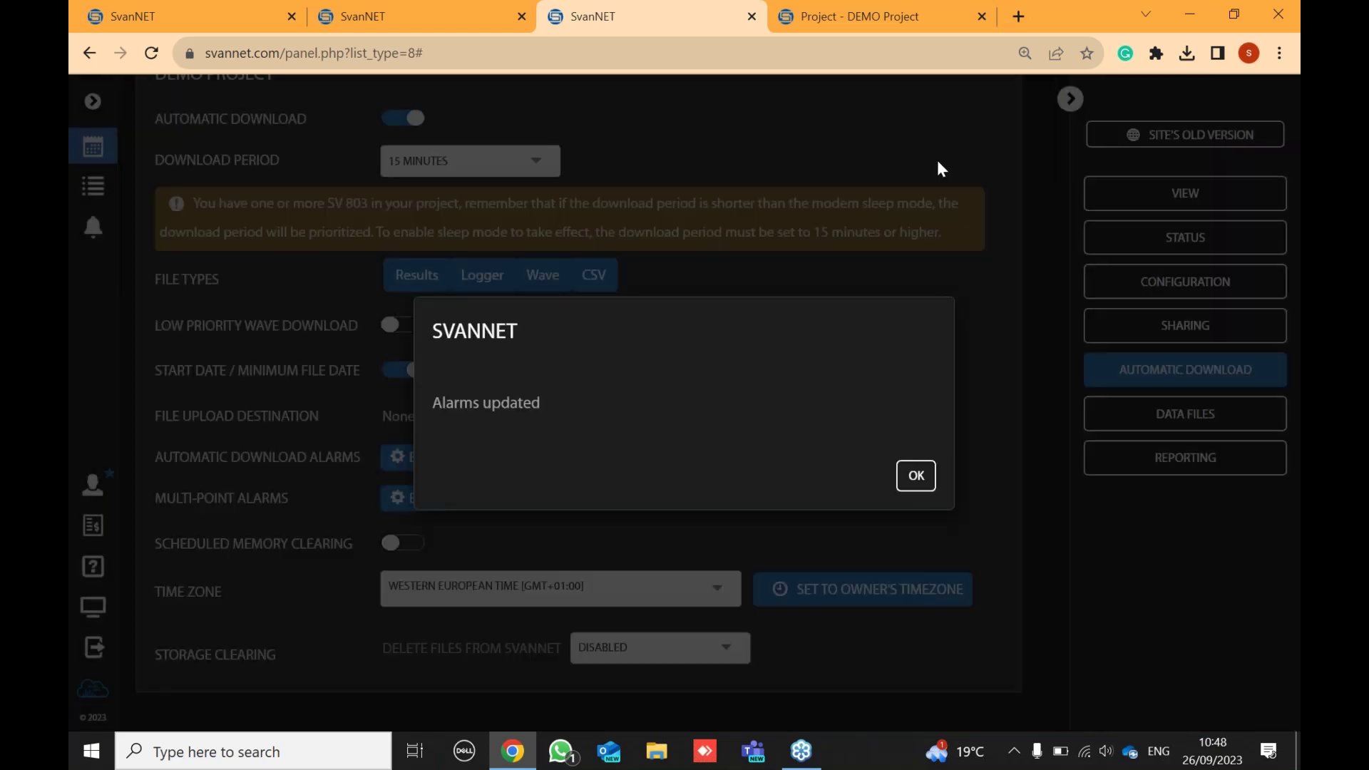
{"action": "left_click", "coordinate": [916, 477]}
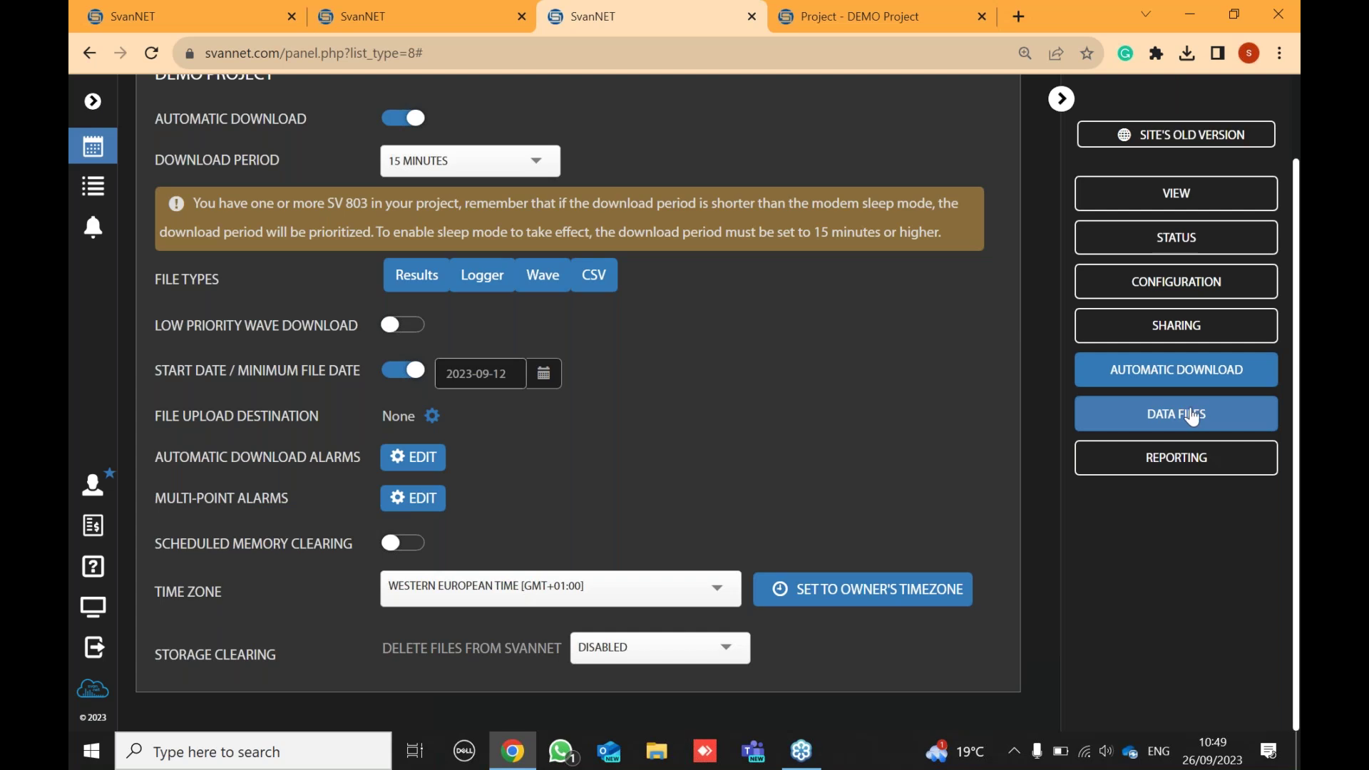
- Open the DEMO Project's Reporting page and its automatic report configurations
{"action": "left_click", "coordinate": [1181, 464]}
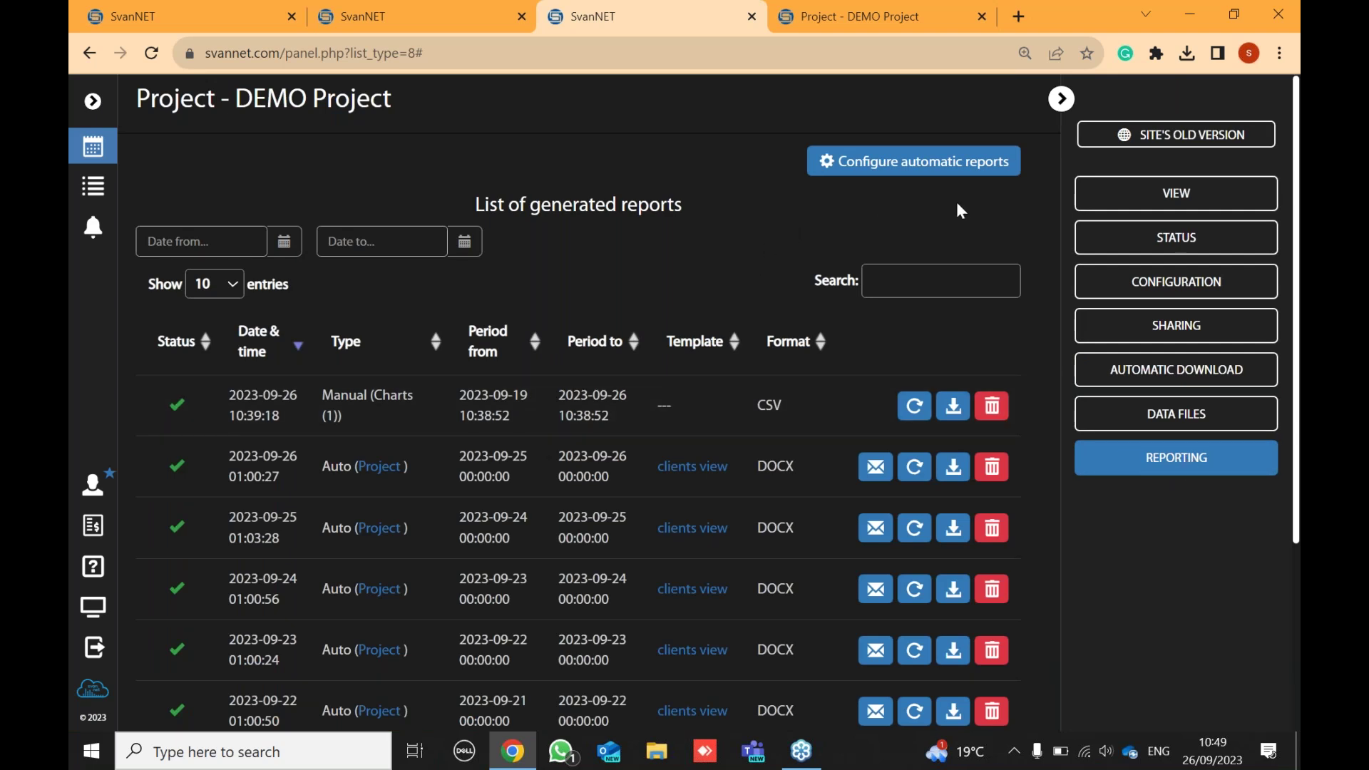
{"action": "left_click", "coordinate": [898, 178]}
{"action": "left_click", "coordinate": [920, 175]}
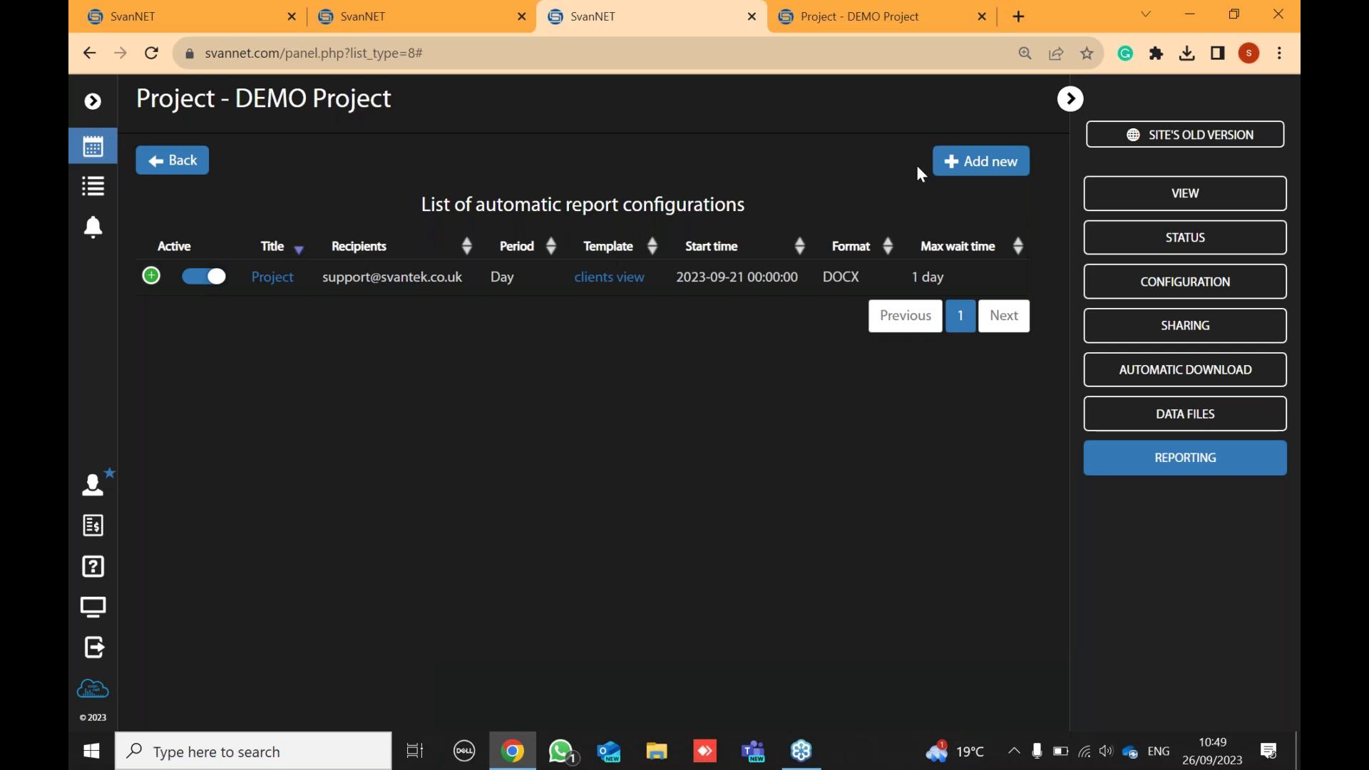
- Add a new automatic report titled 'Project DEMO' with a weekly period
{"action": "left_click", "coordinate": [983, 162]}
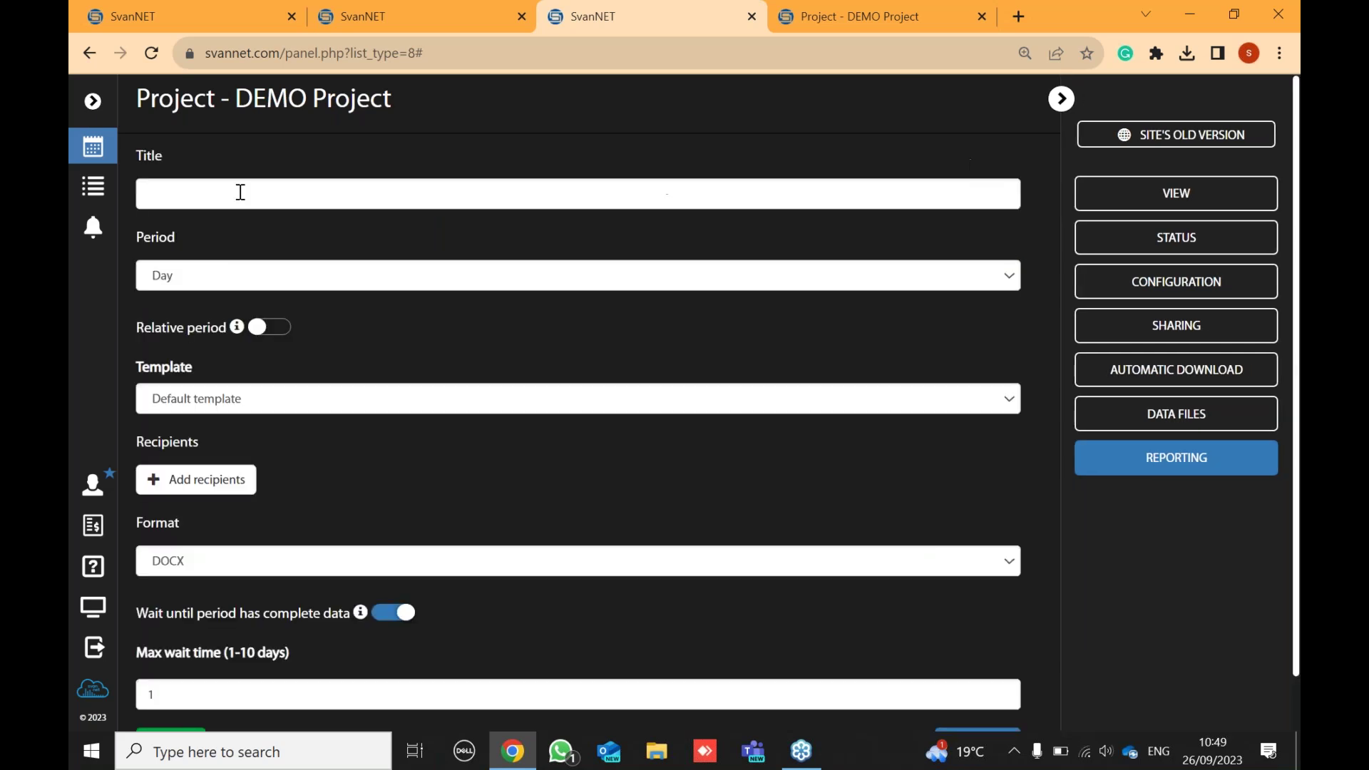
{"action": "left_click", "coordinate": [182, 192]}
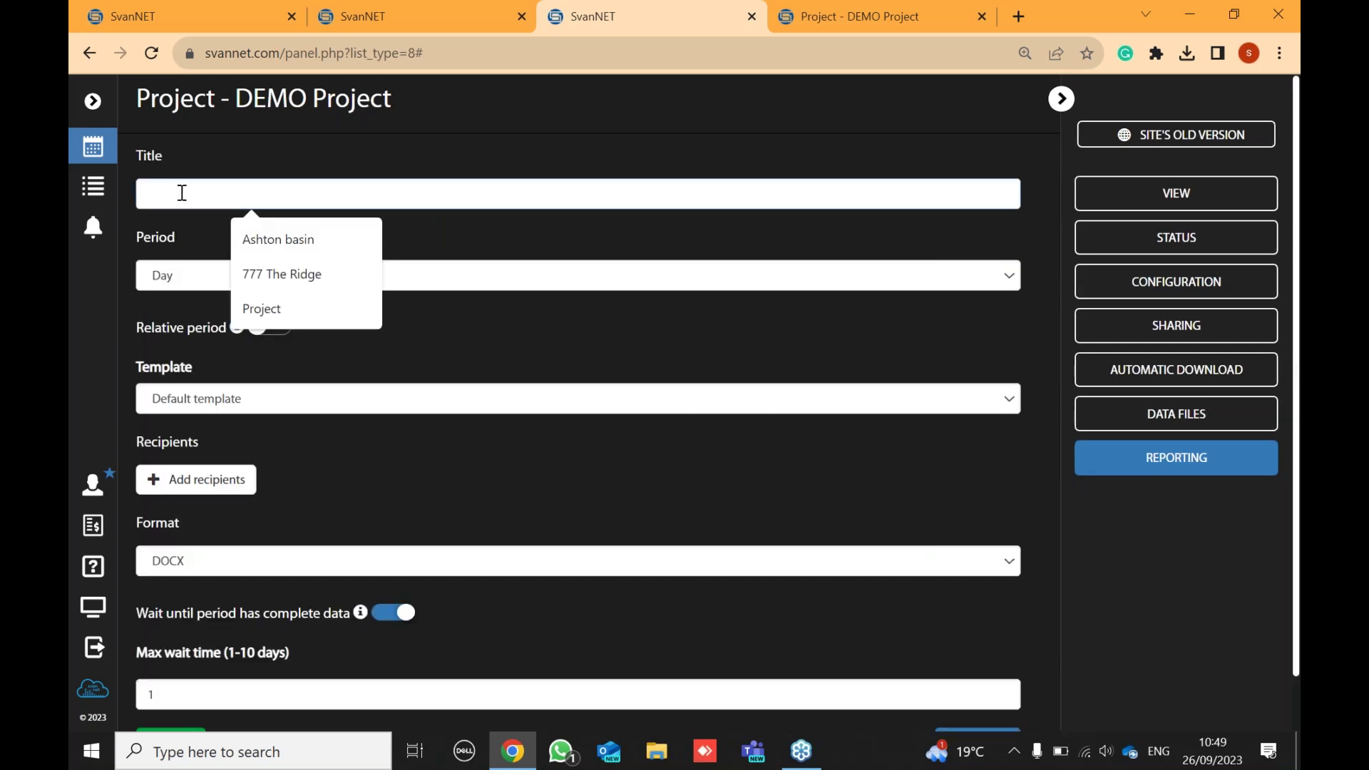
{"action": "left_click", "coordinate": [257, 309]}
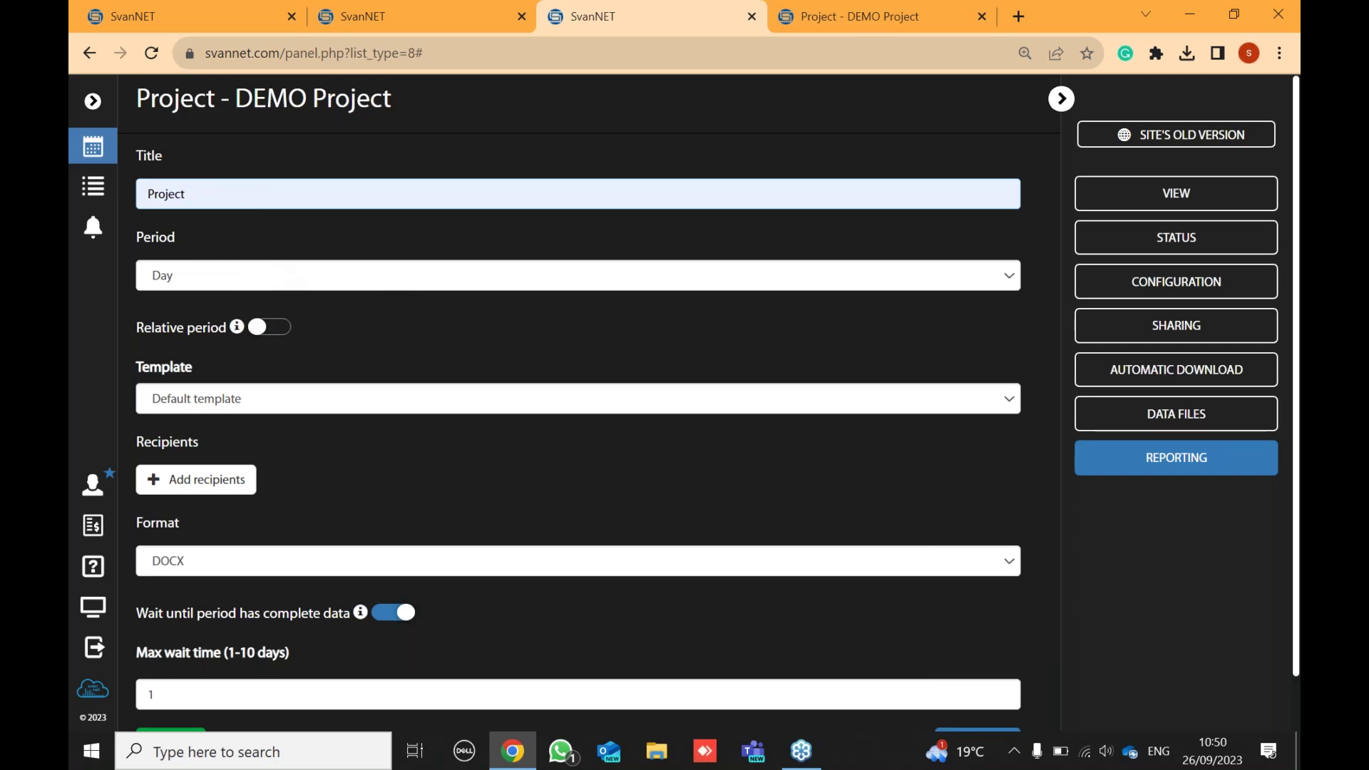
{"action": "type", "text": "DEMO"}
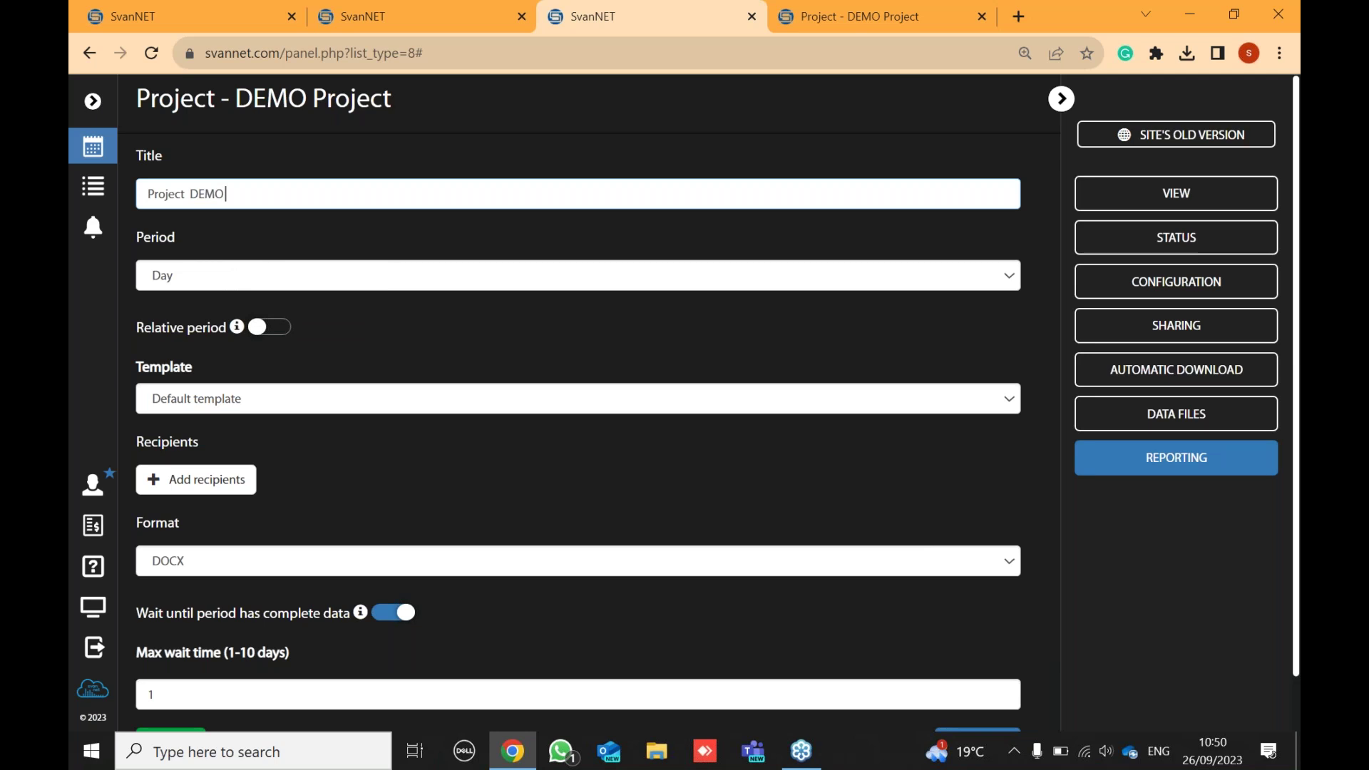
{"action": "left_click", "coordinate": [184, 271]}
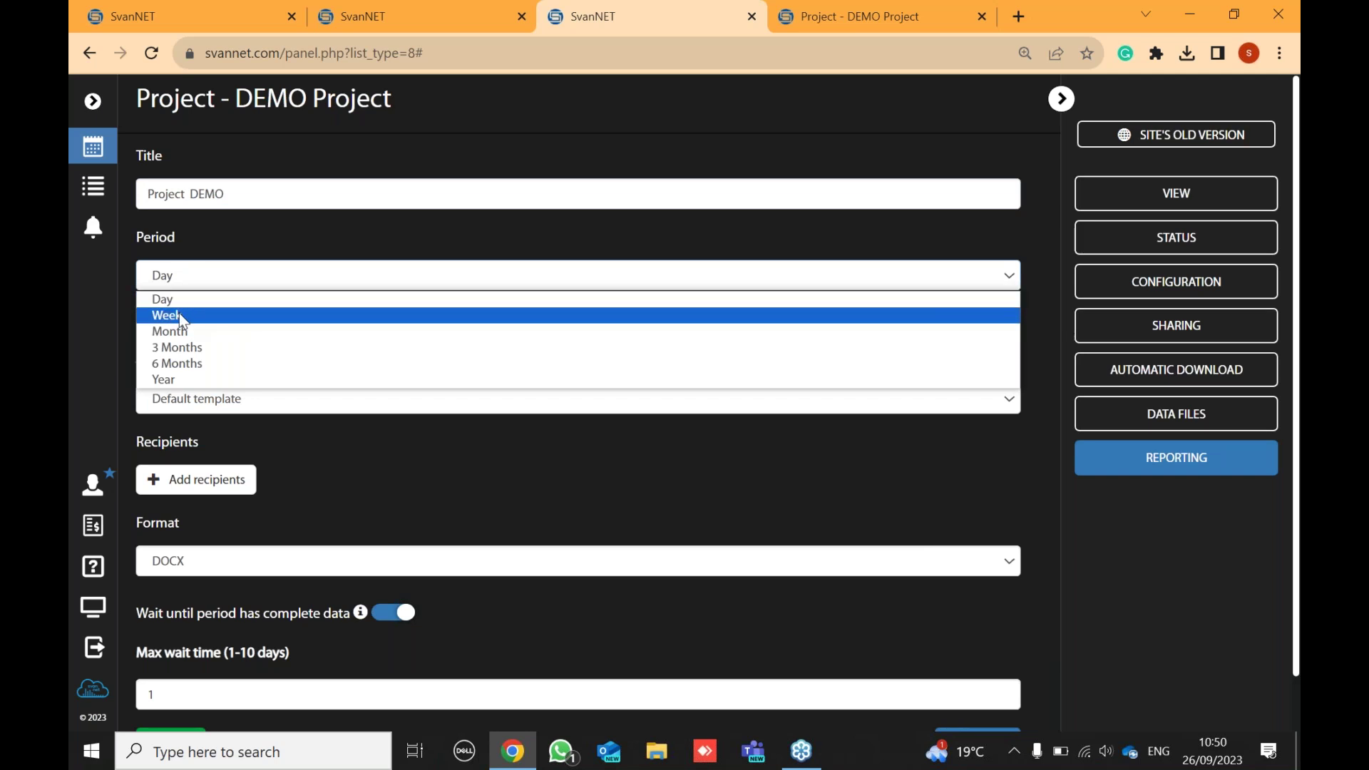
{"action": "left_click", "coordinate": [183, 318]}
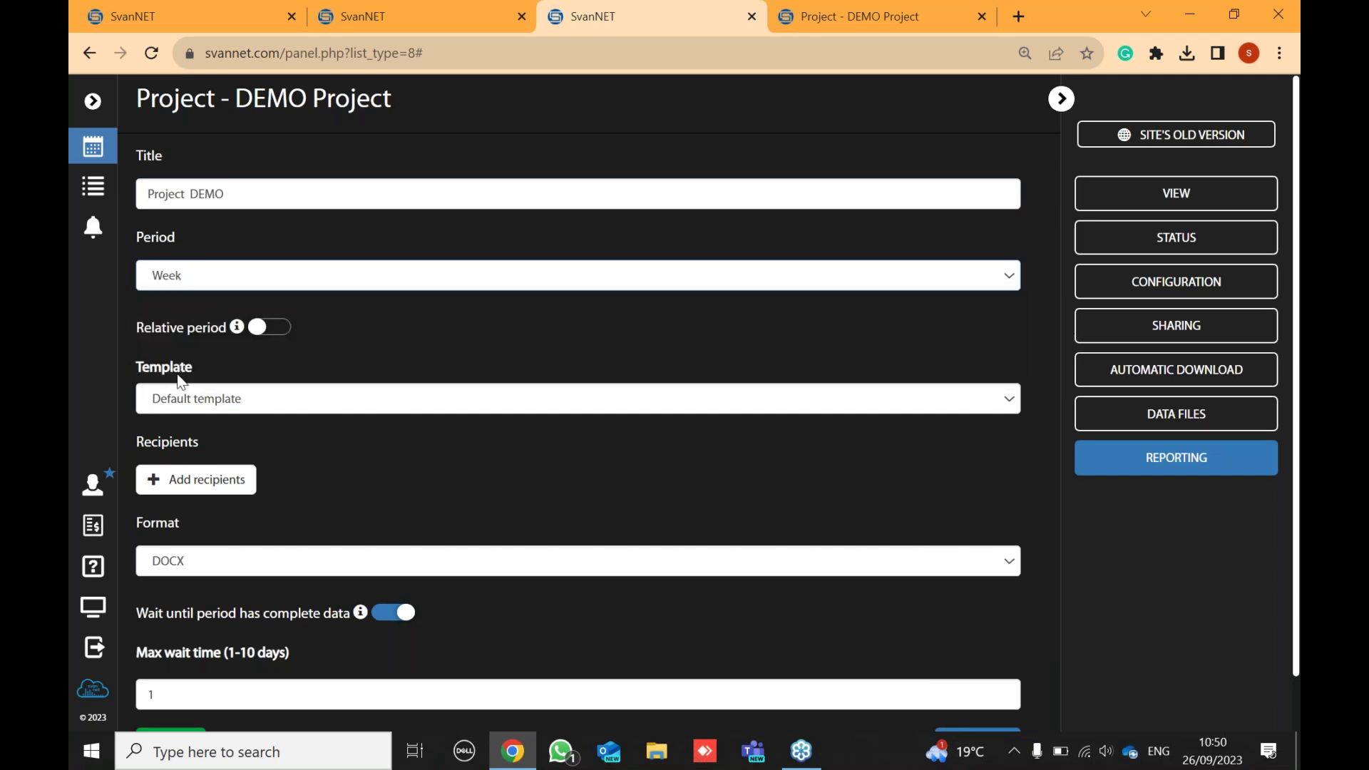
- Use the my view template, add the support contact as recipient, and save the report
{"action": "left_click", "coordinate": [356, 405]}
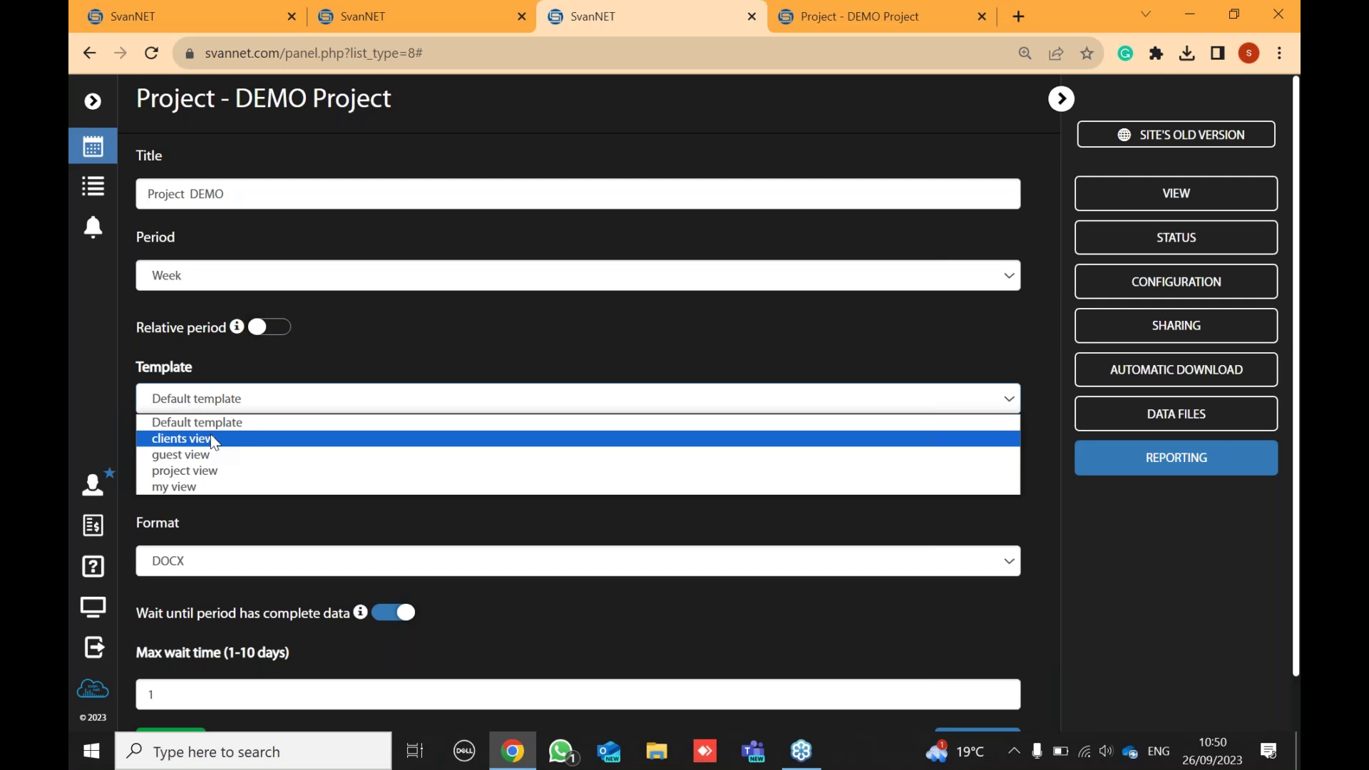
{"action": "left_click", "coordinate": [202, 487]}
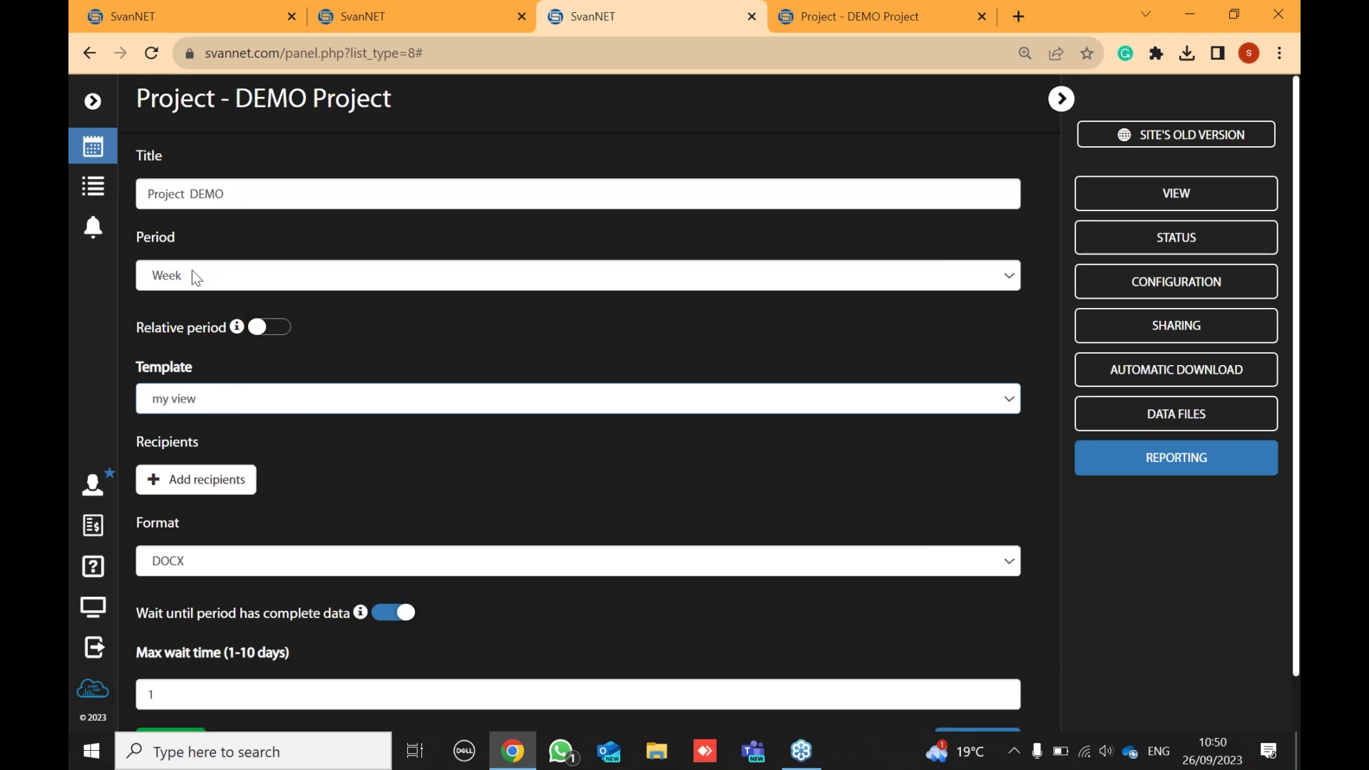
{"action": "left_click", "coordinate": [200, 398]}
{"action": "left_click", "coordinate": [195, 484]}
{"action": "left_click", "coordinate": [222, 490]}
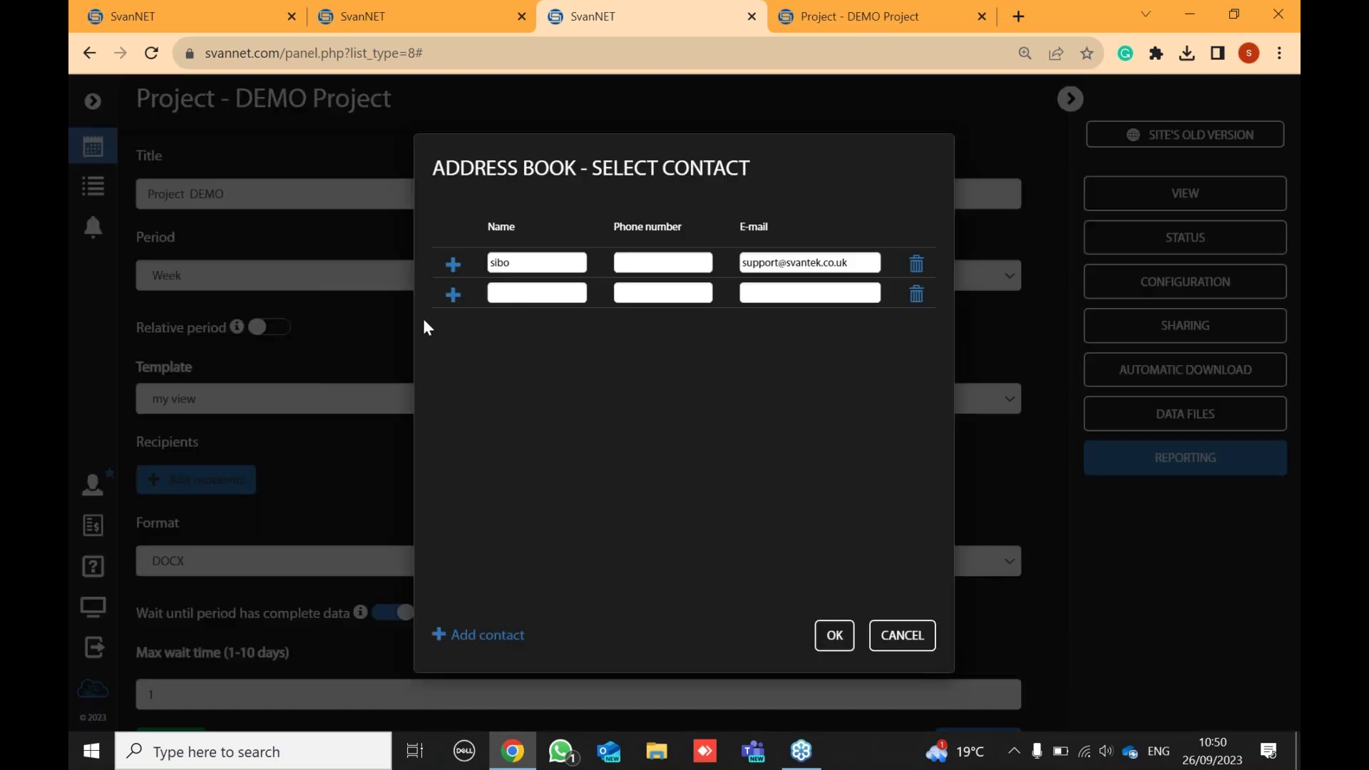
{"action": "left_click", "coordinate": [455, 266]}
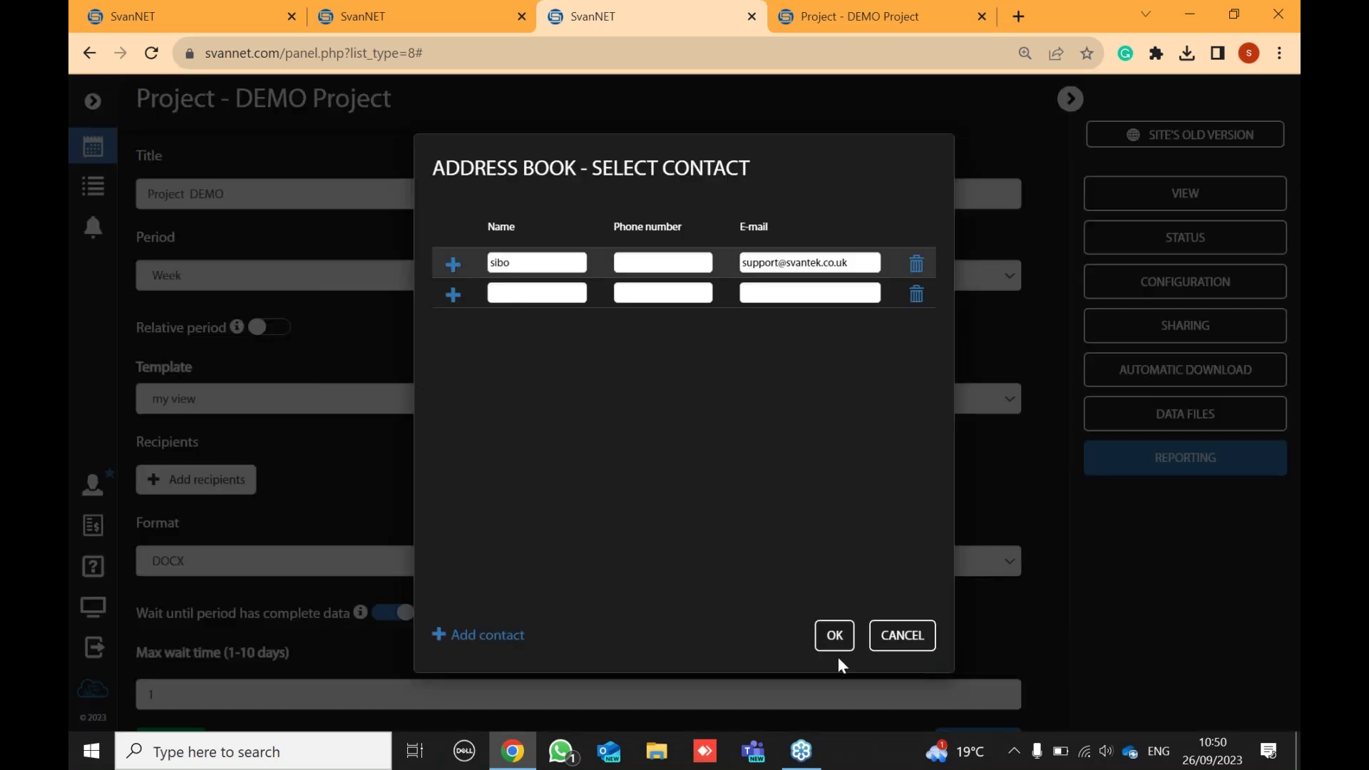
{"action": "left_click", "coordinate": [836, 637]}
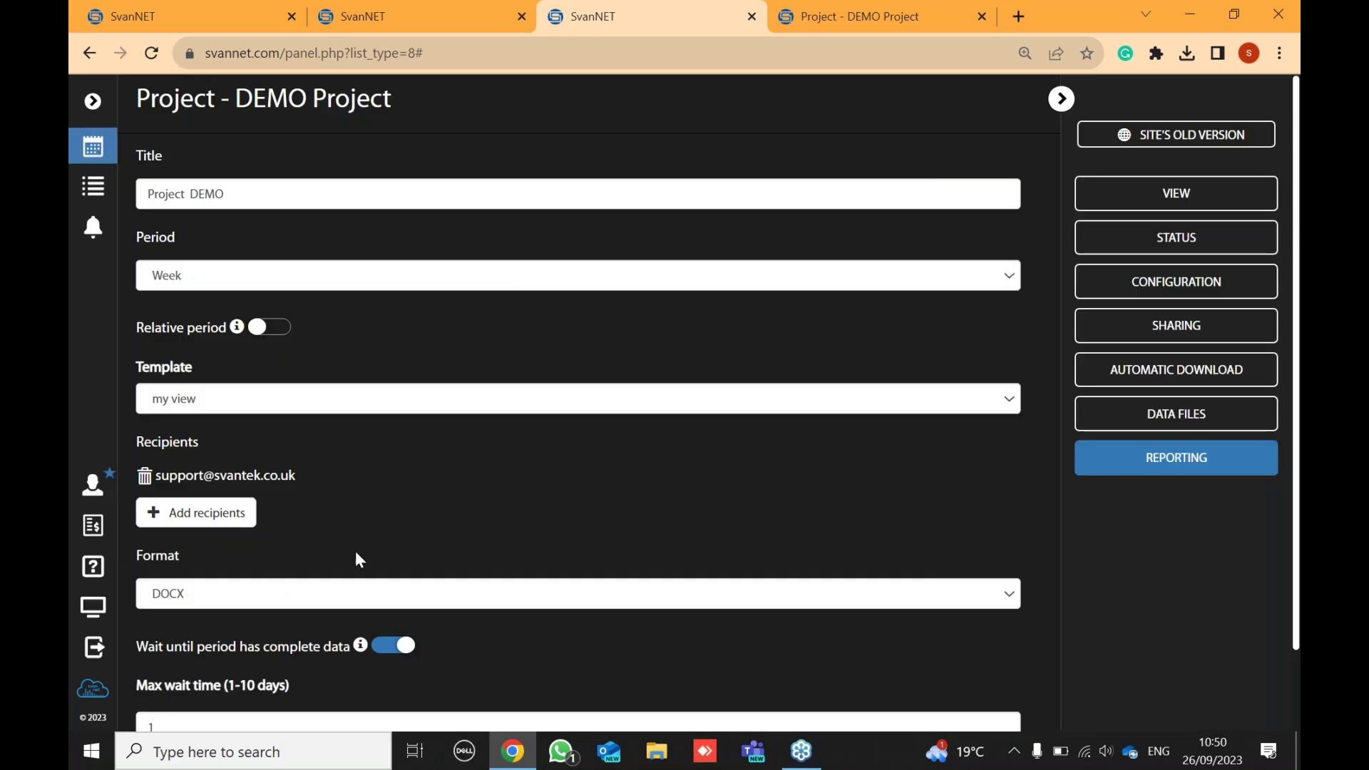
{"action": "scroll", "coordinate": [375, 534], "scroll_direction": "down", "scroll_amount": 1}
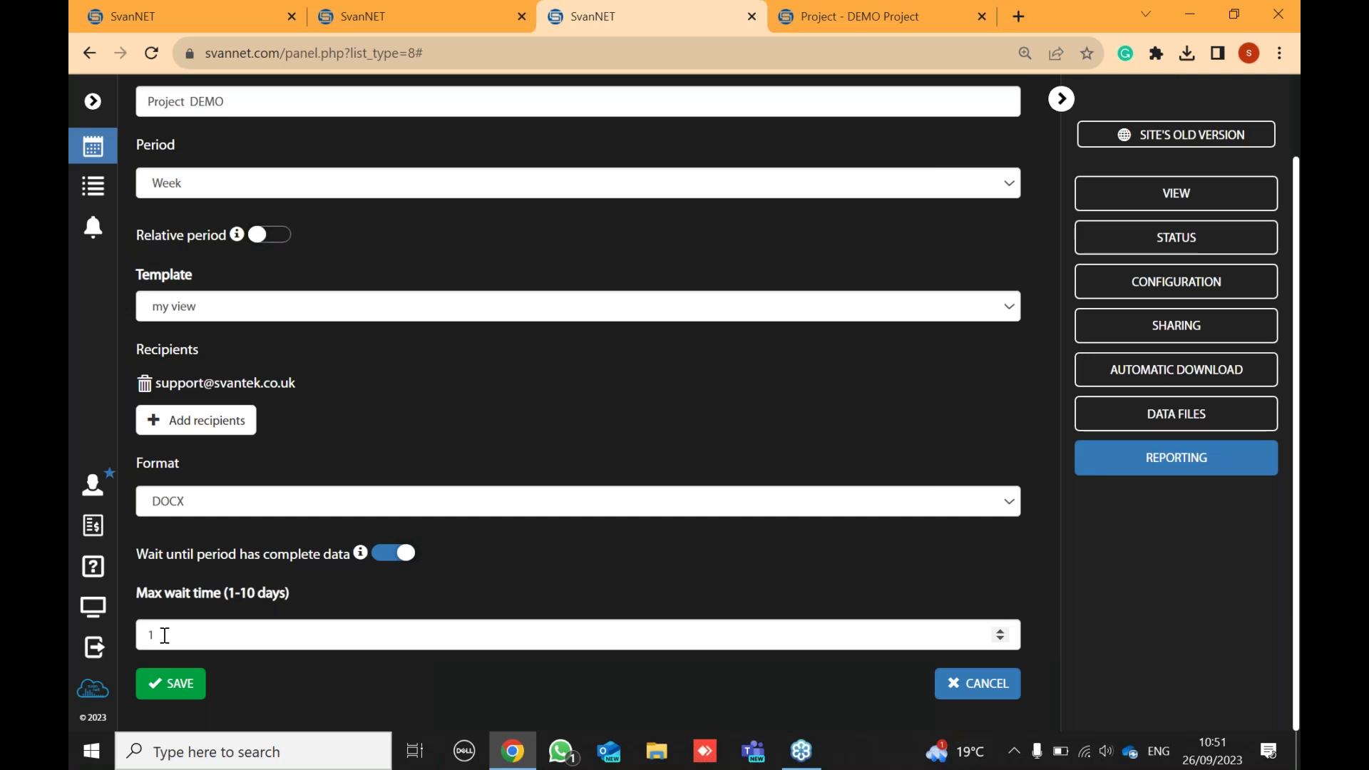
{"action": "left_click", "coordinate": [163, 684]}
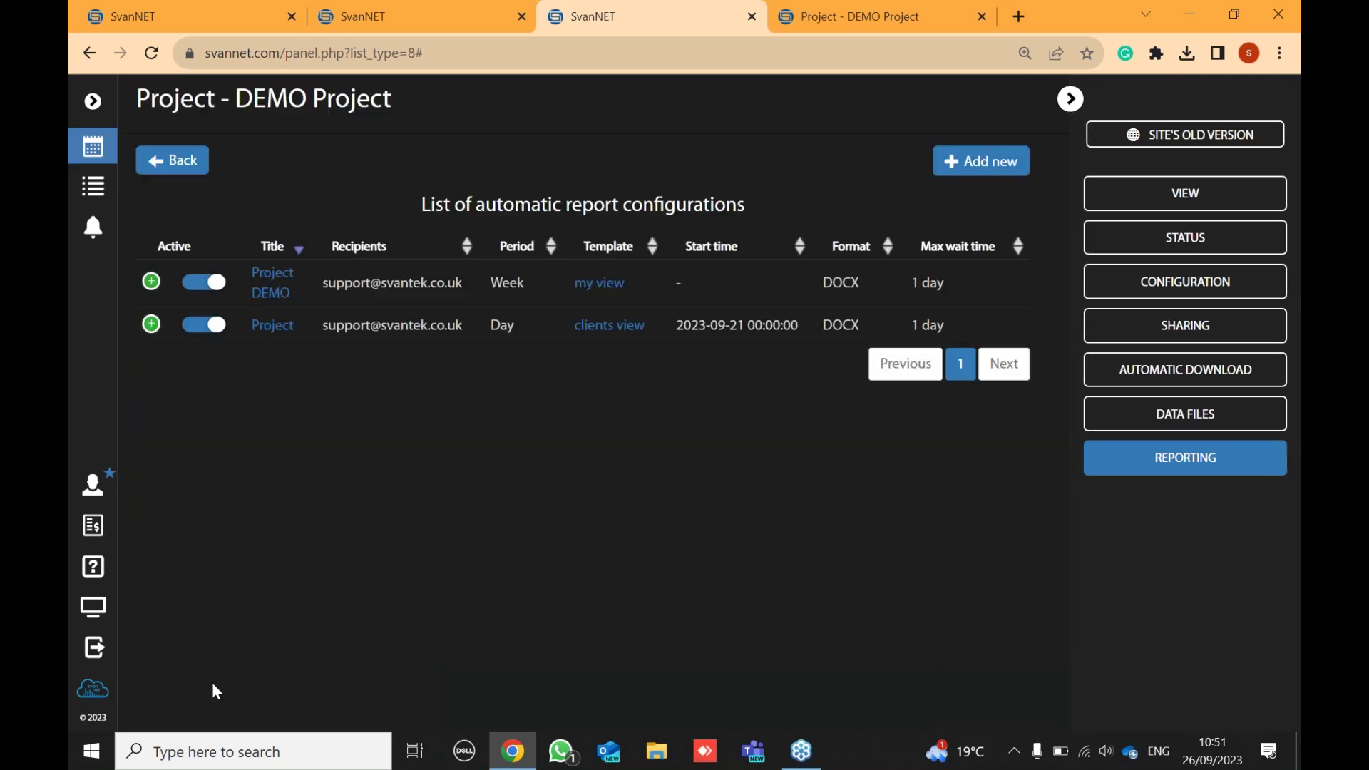
- Preview the my view report template, then go back to SvanNET's project list
{"action": "left_click", "coordinate": [607, 293]}
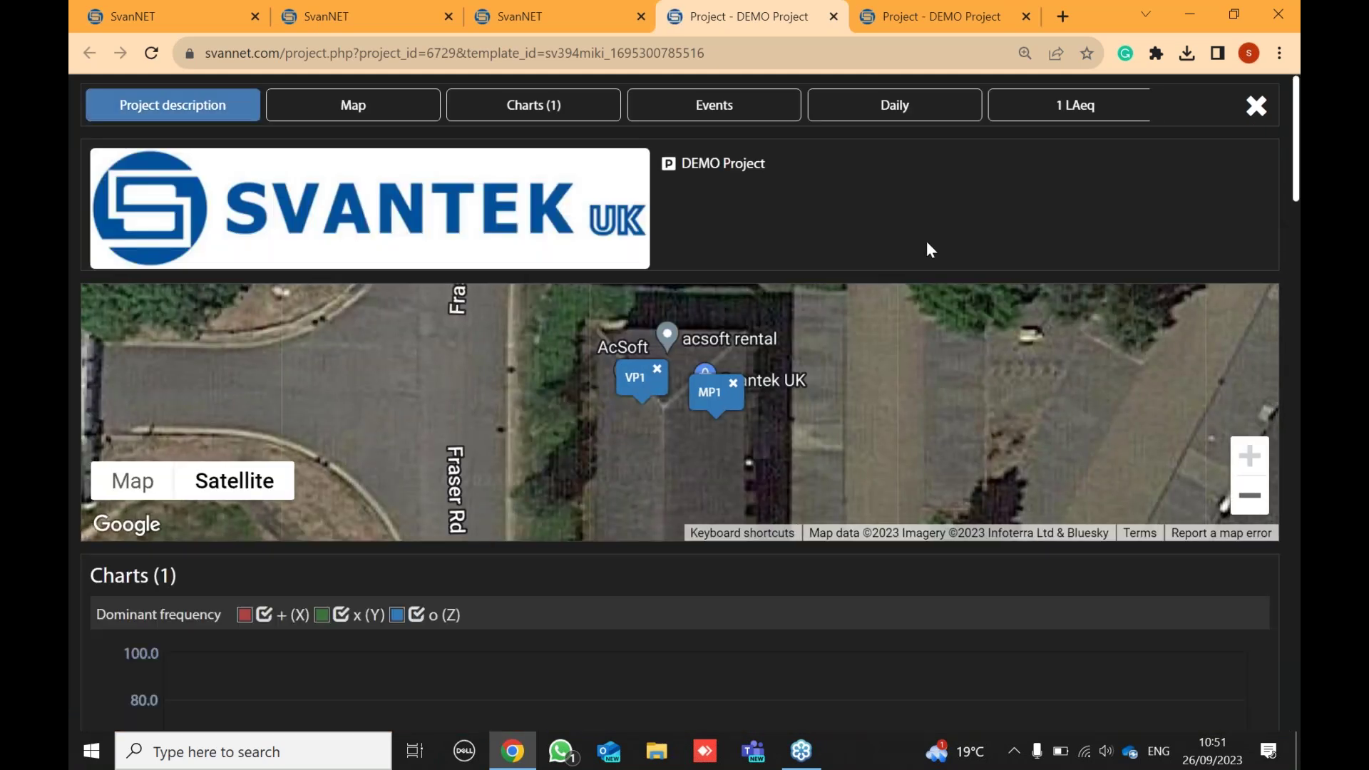
{"action": "scroll", "coordinate": [1009, 184], "scroll_direction": "down", "scroll_amount": 10}
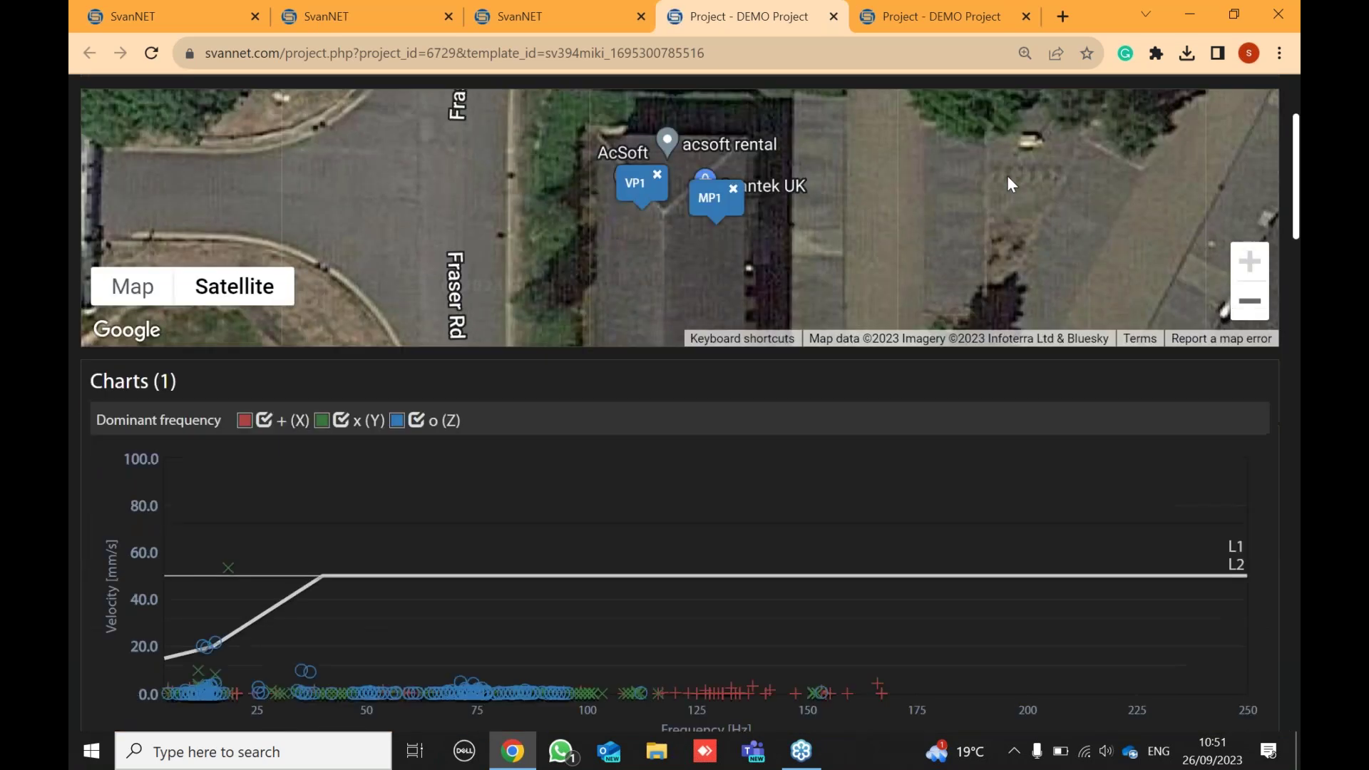
{"action": "scroll", "coordinate": [1009, 184], "scroll_direction": "down", "scroll_amount": 20}
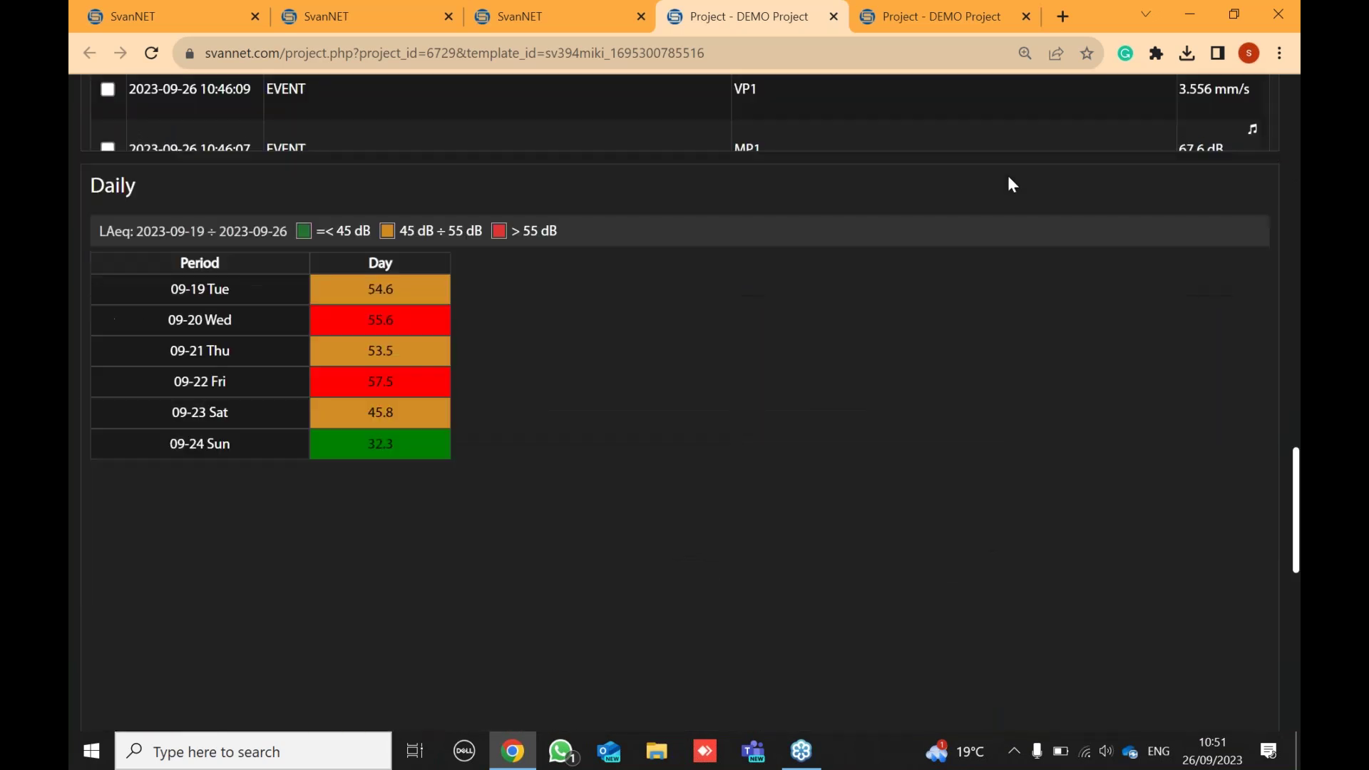
{"action": "scroll", "coordinate": [1007, 173], "scroll_direction": "down", "scroll_amount": 3}
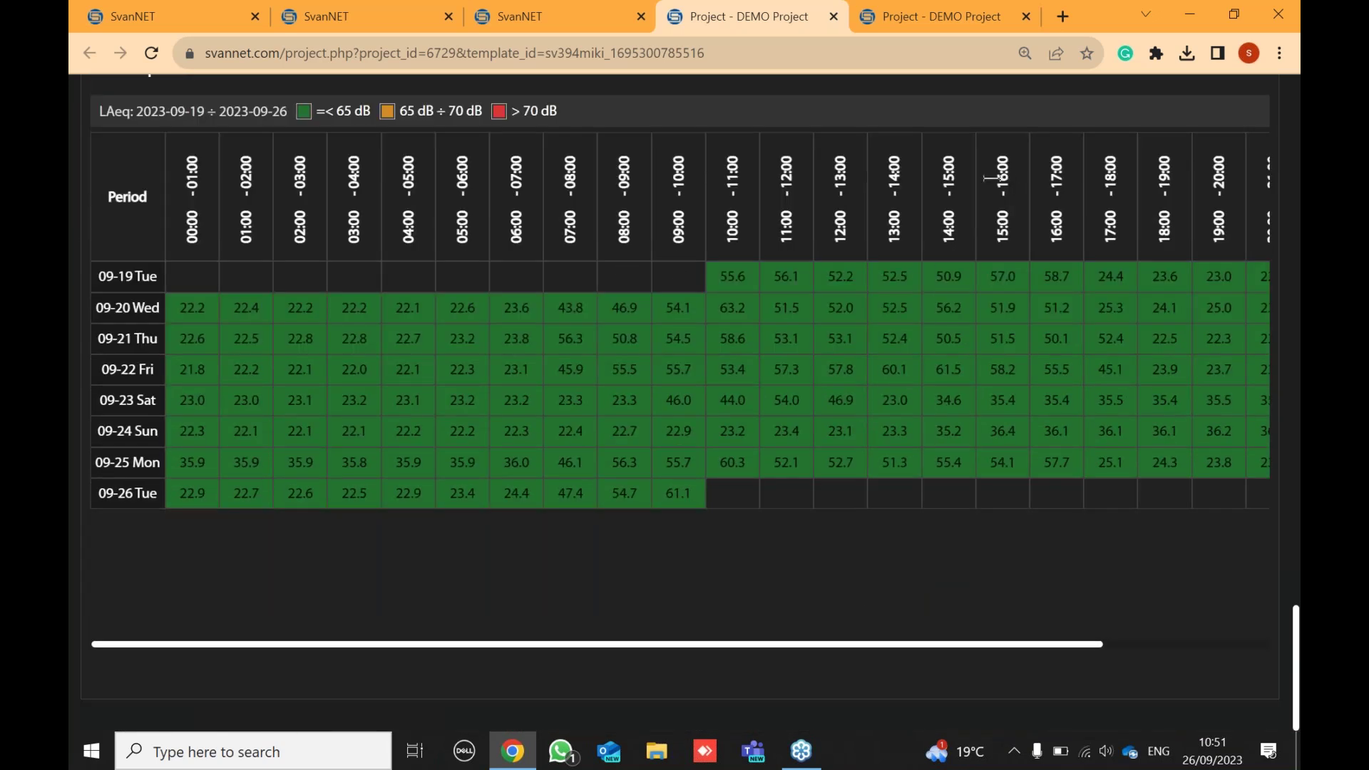
{"action": "left_click", "coordinate": [561, 11]}
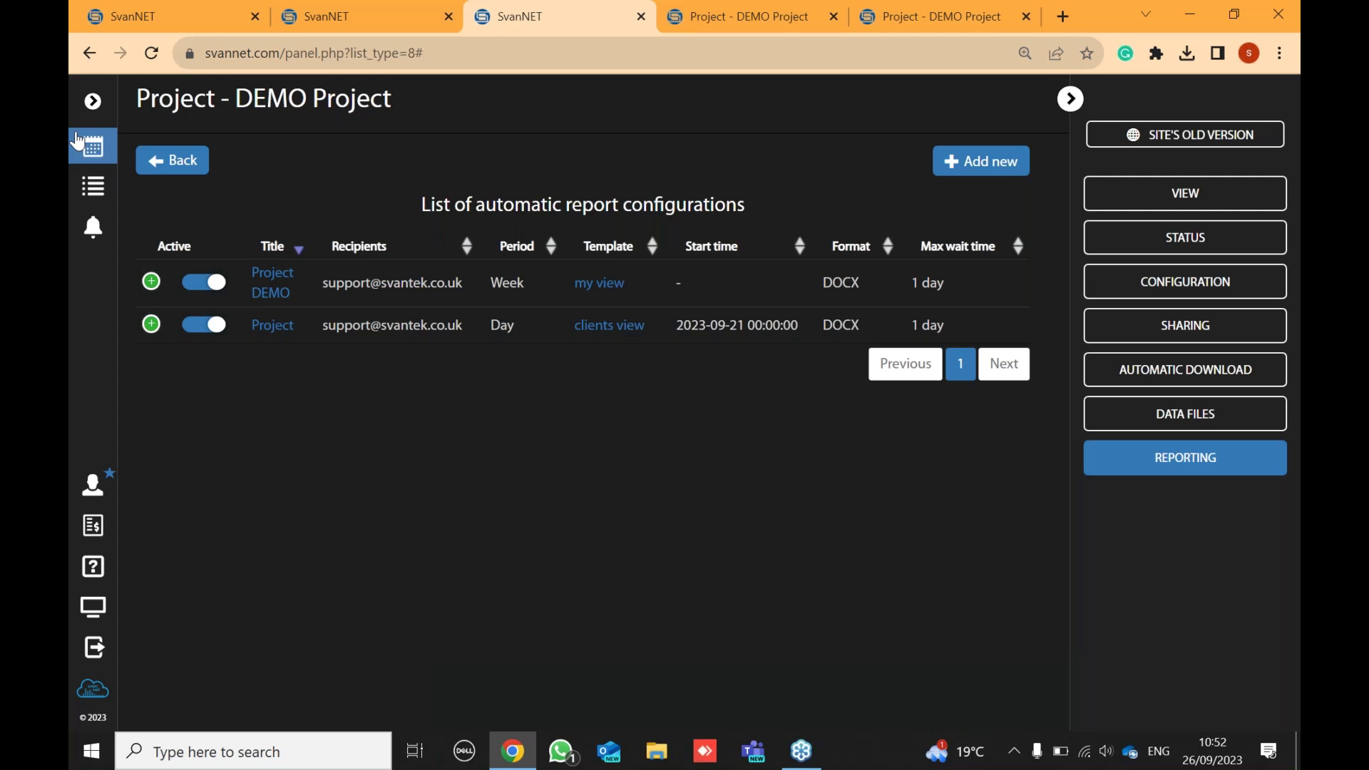
{"action": "left_click", "coordinate": [100, 158]}
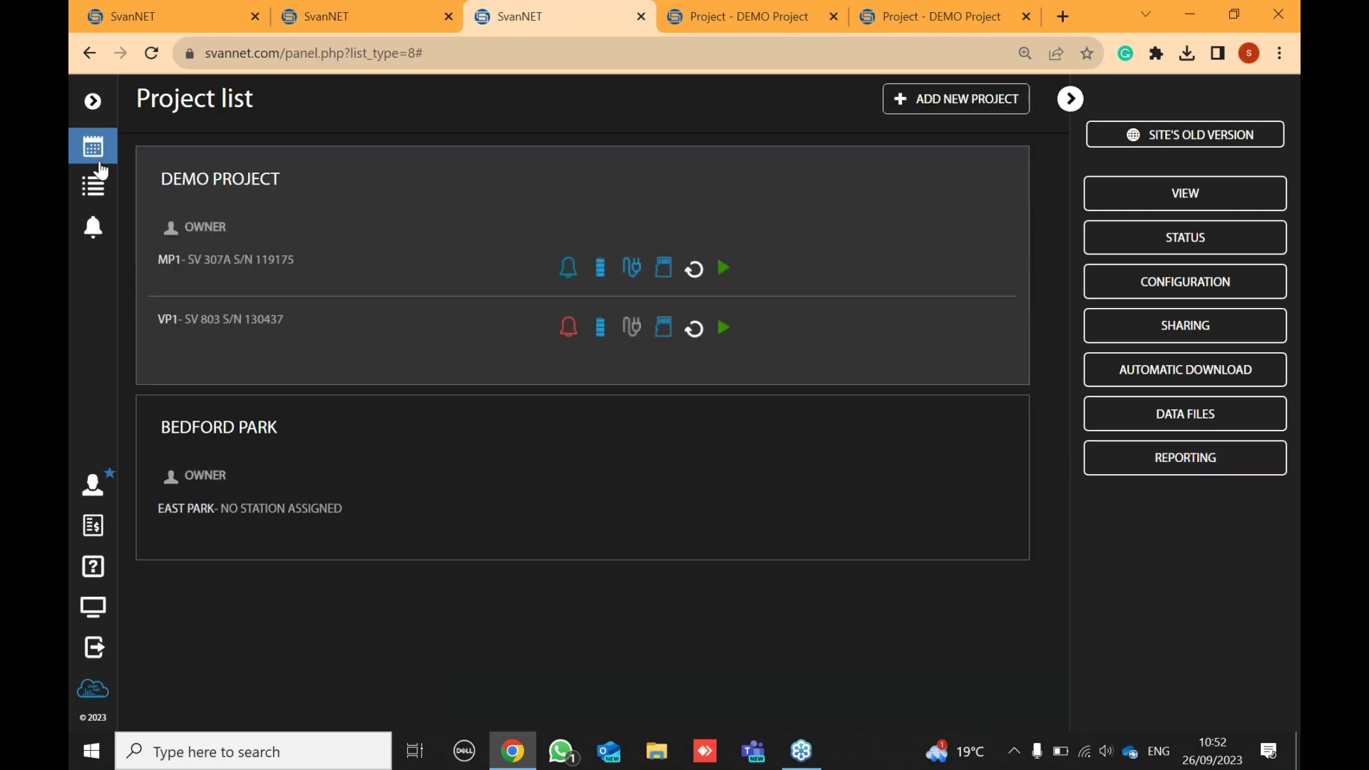